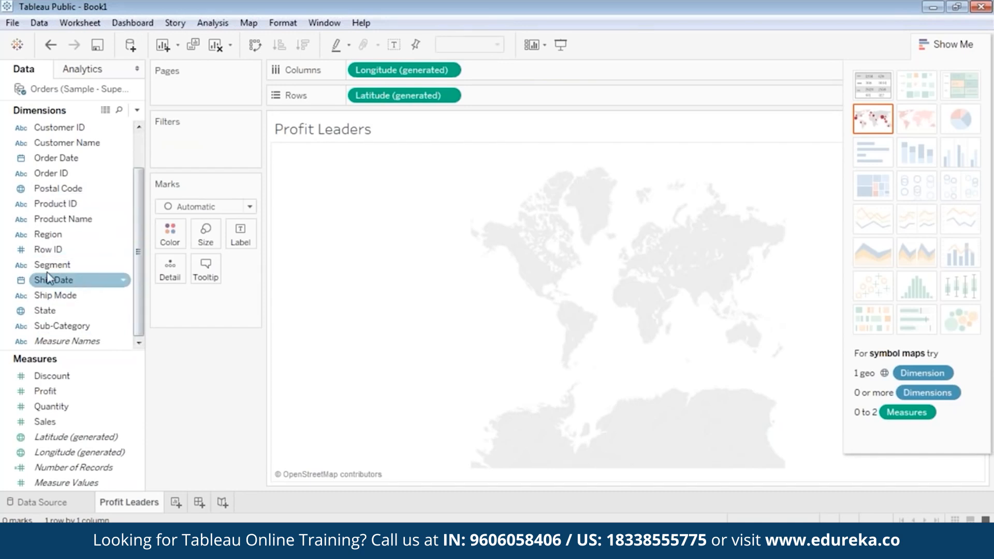
Step: Colour the map's marks by State with all members added, and size them by SUM(Profit)
drag(47, 310, 175, 234)
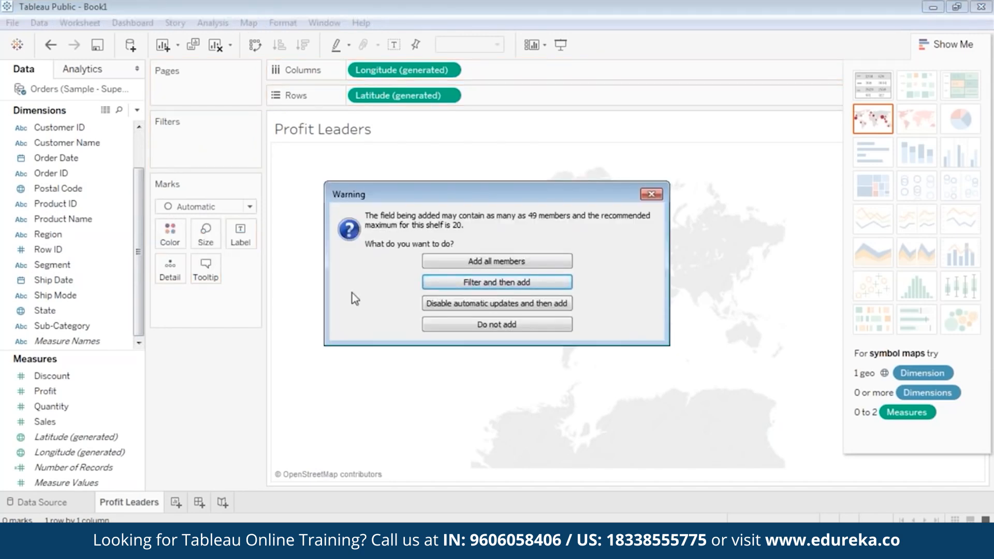
click(479, 266)
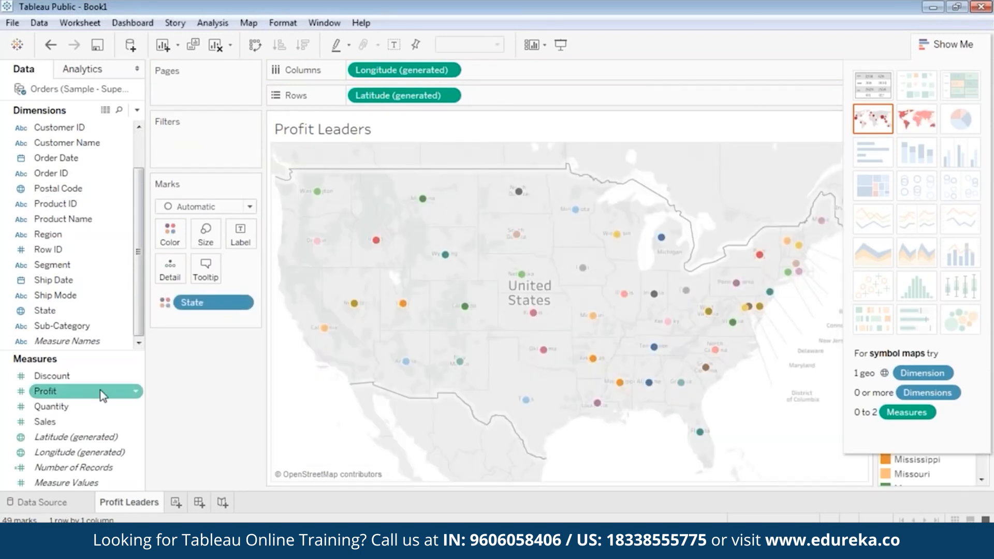
click(73, 396)
drag(75, 399, 223, 232)
click(75, 433)
drag(68, 398, 207, 242)
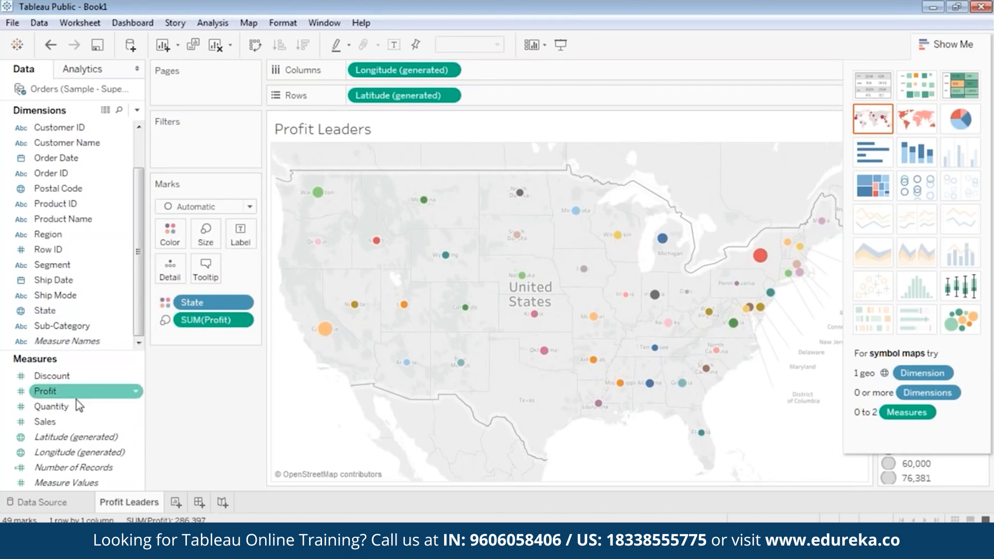
Step: Label each state dot with its name, reveal the legends, and briefly zoom in to select Oklahoma
drag(52, 310, 241, 239)
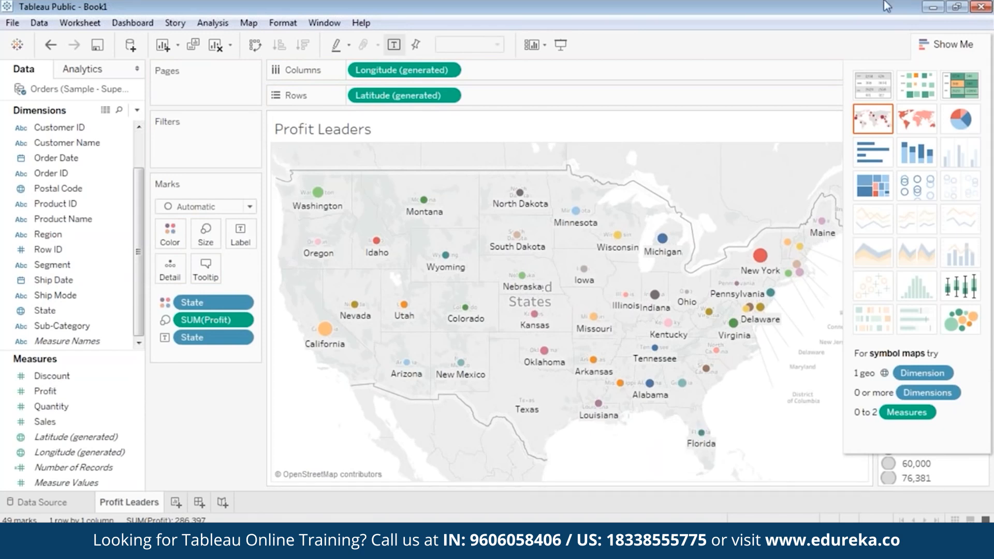
click(929, 42)
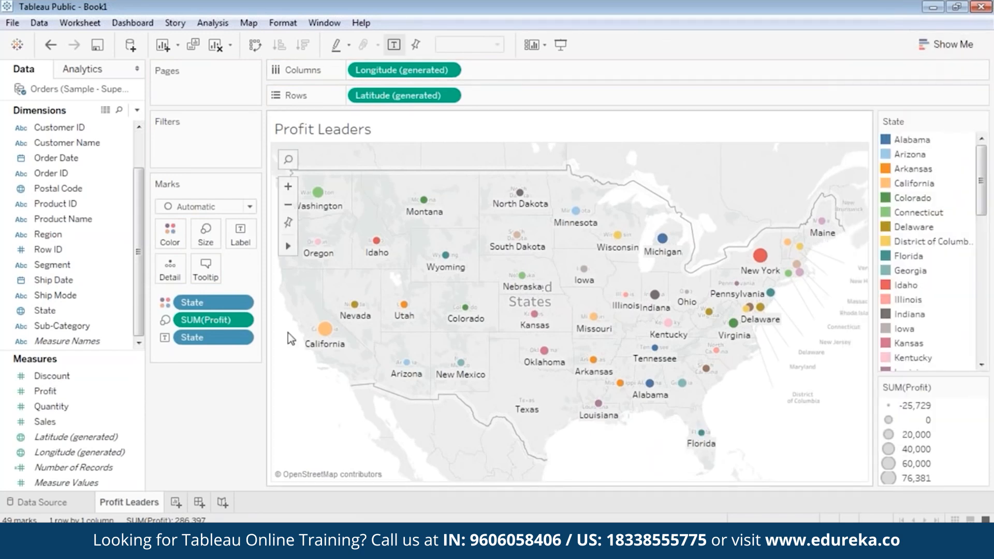
click(289, 186)
drag(392, 400, 563, 359)
click(288, 205)
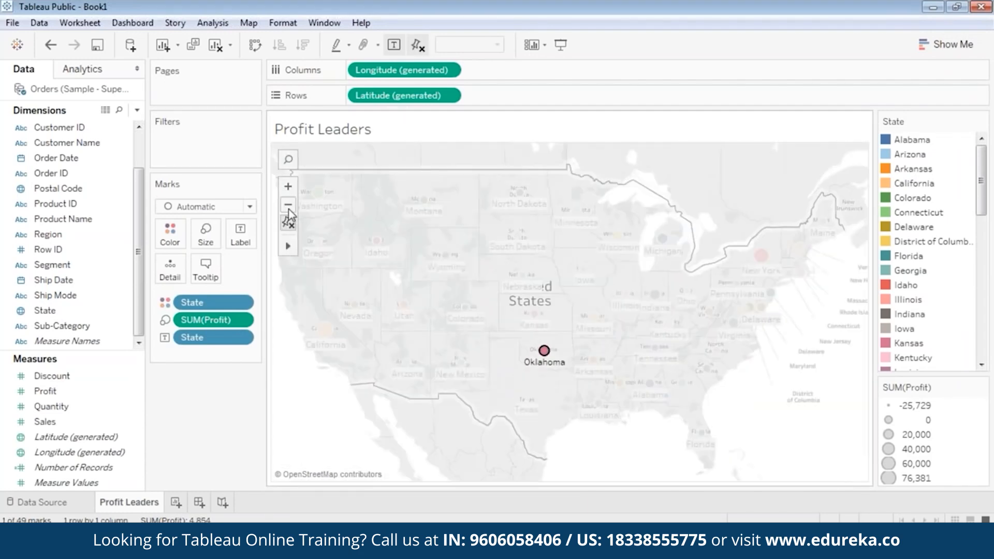
click(305, 418)
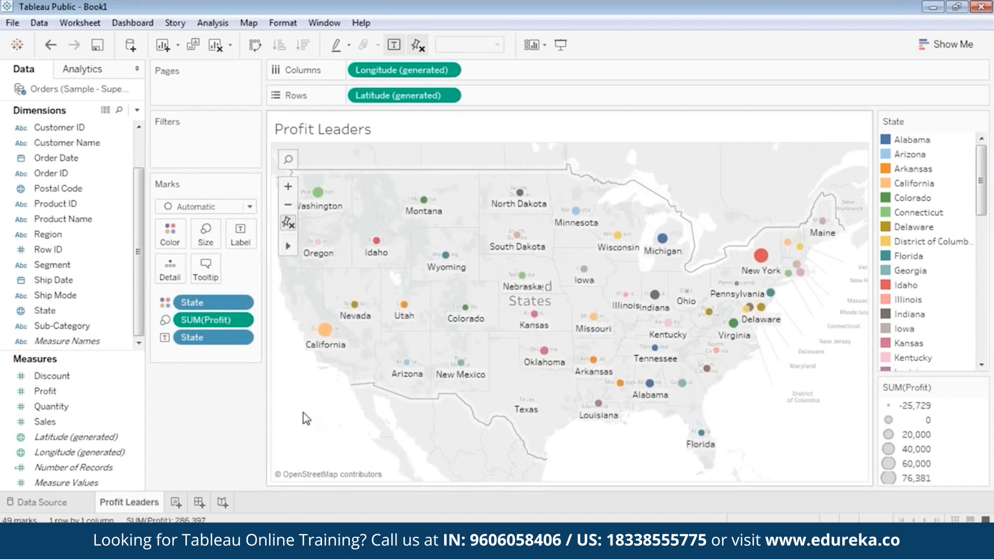
mouse_move(325, 339)
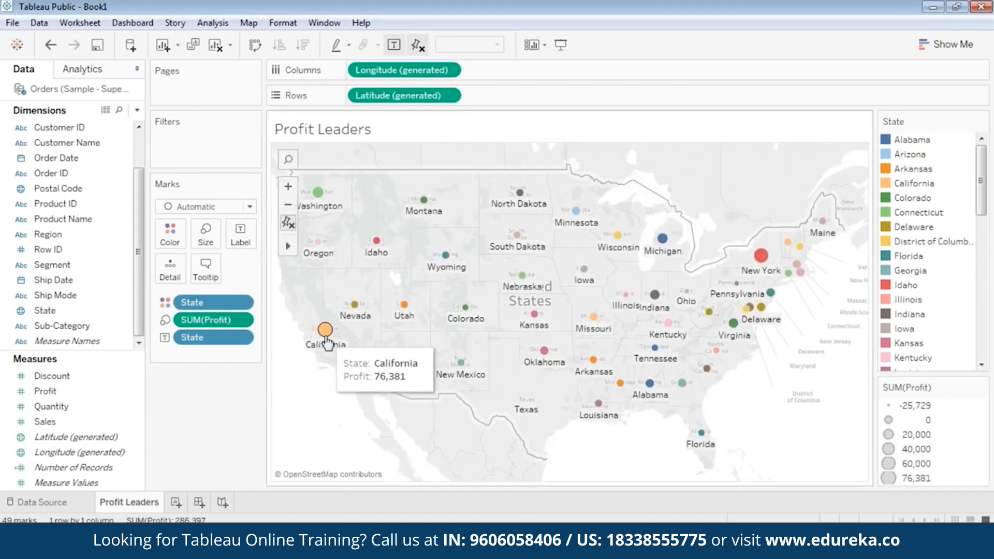
mouse_move(760, 268)
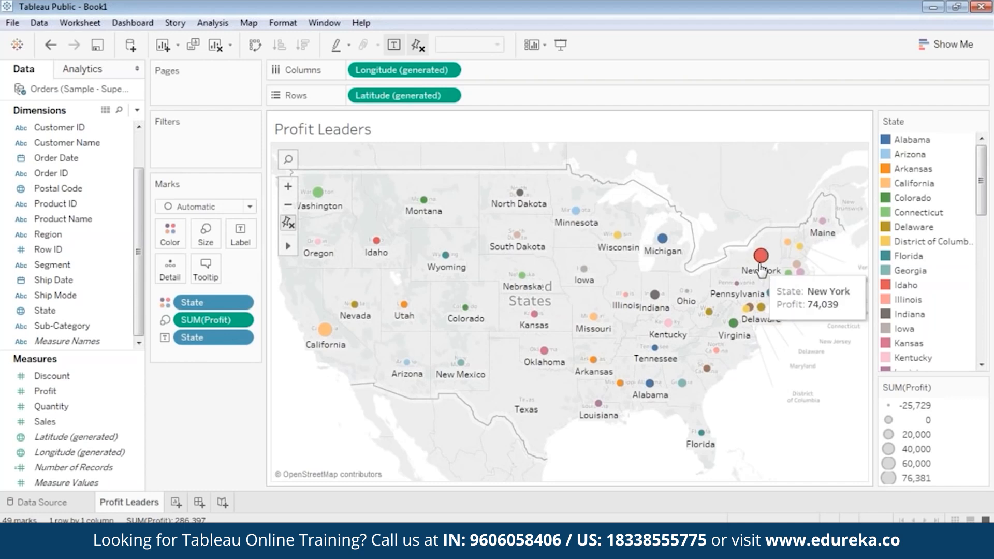
mouse_move(320, 196)
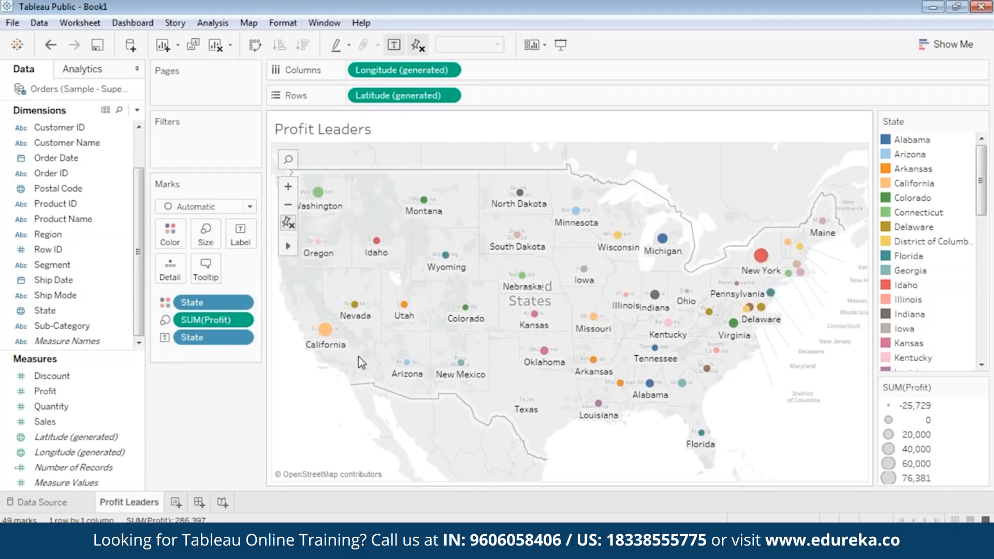
mouse_move(529, 403)
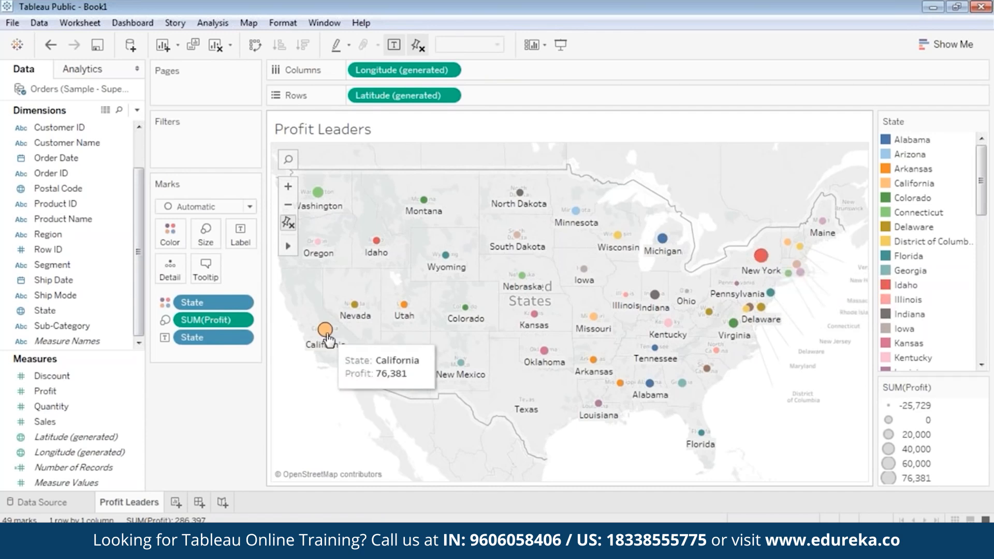
mouse_move(464, 320)
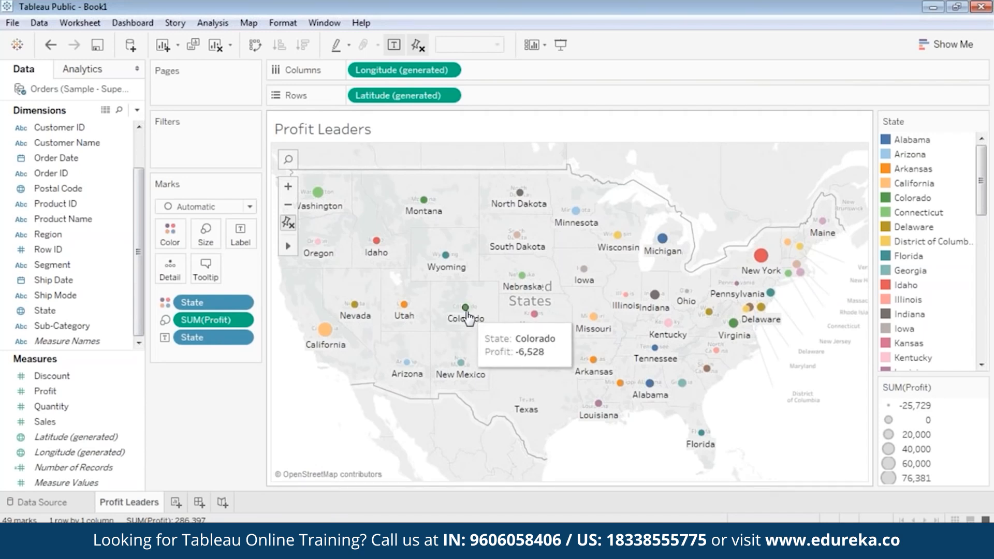
mouse_move(665, 244)
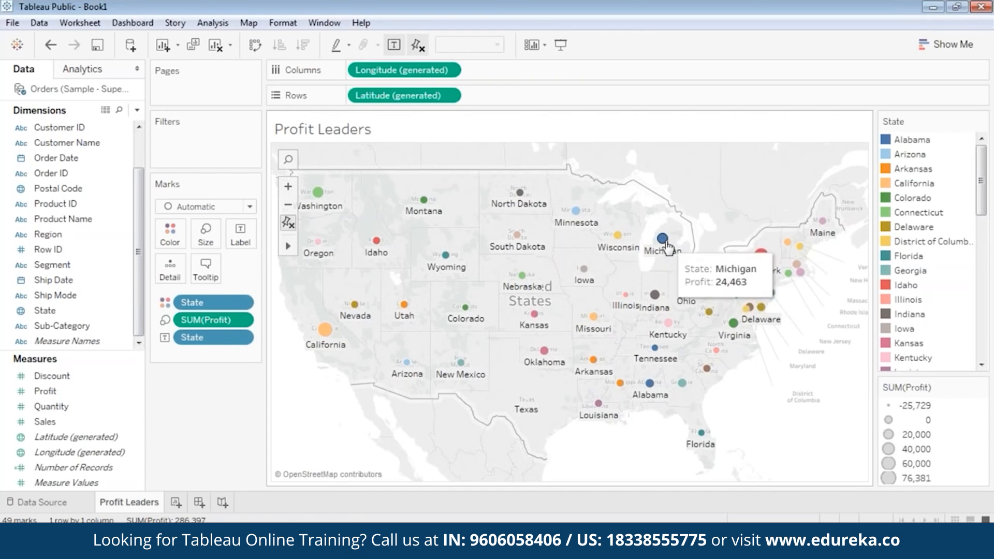
mouse_move(618, 242)
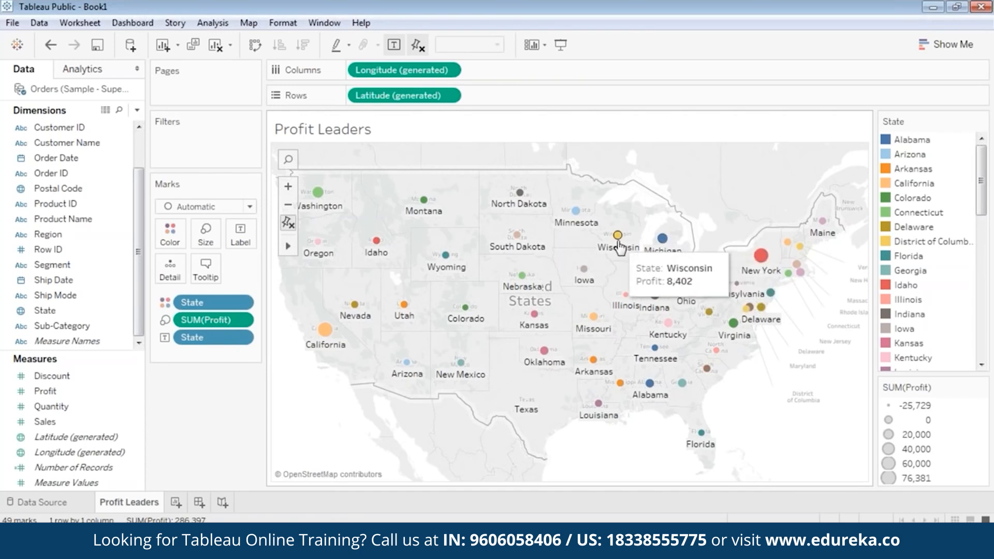
mouse_move(426, 204)
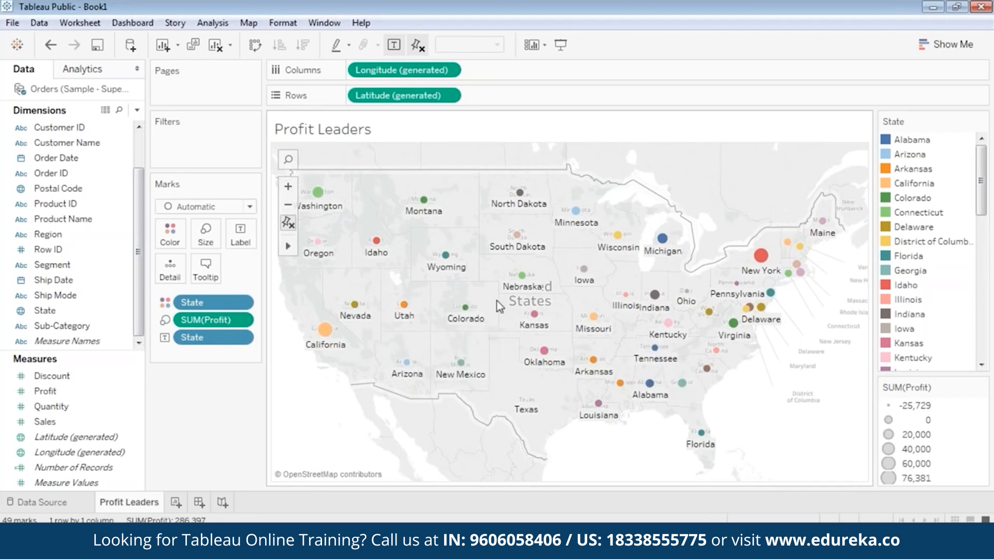
mouse_move(374, 244)
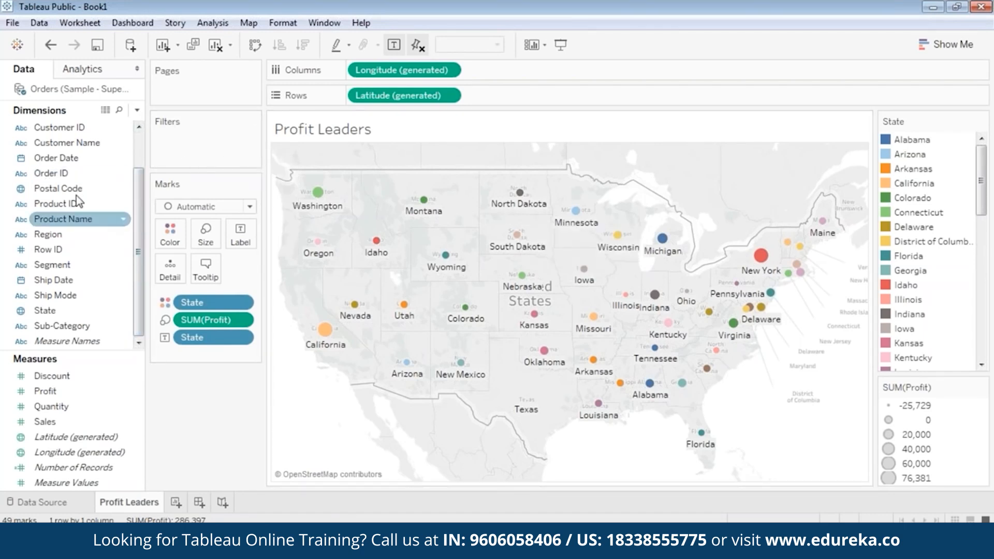
Step: Add a Category filter to the map that keeps Furniture, Office Supplies and Technology
click(68, 160)
scroll(66, 155, up, 3)
drag(61, 129, 194, 136)
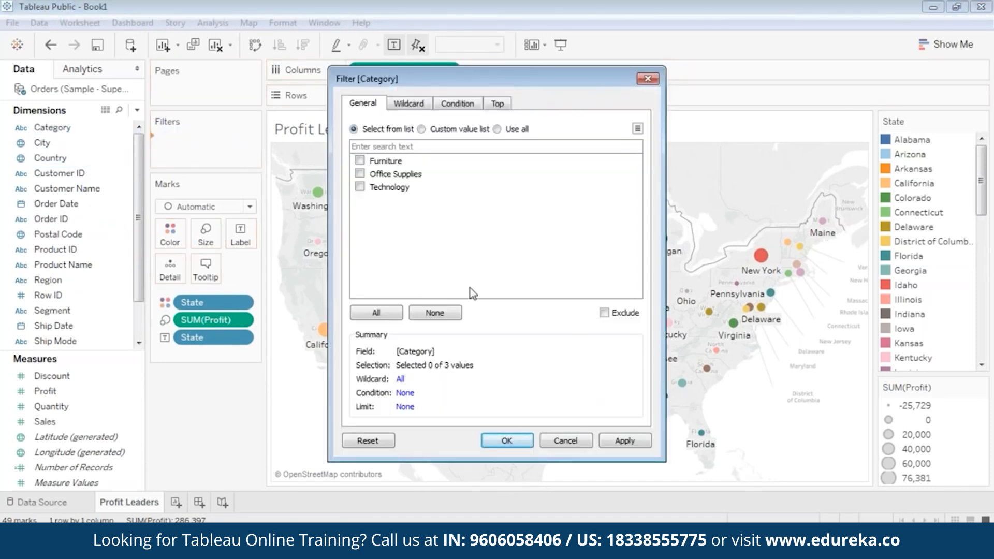
click(375, 314)
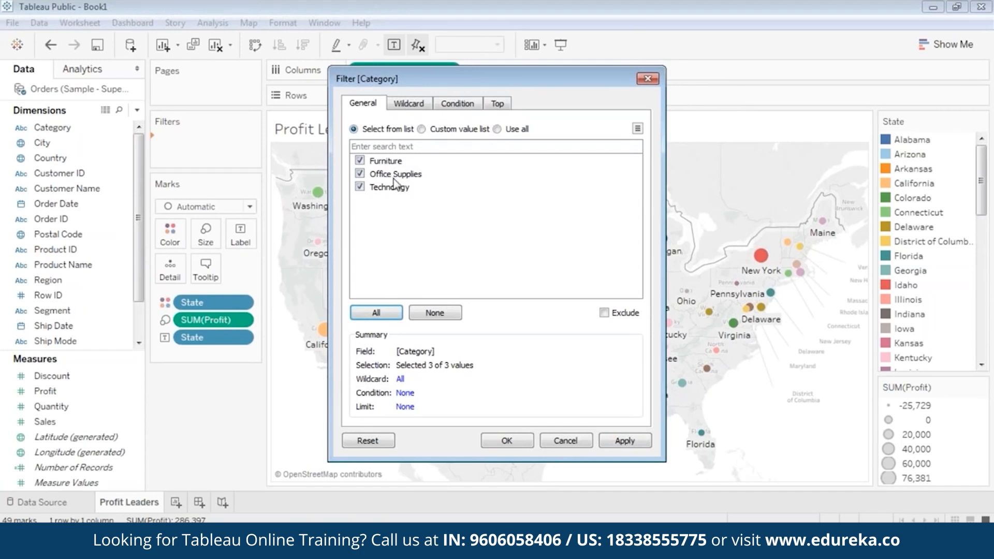
click(604, 444)
click(507, 441)
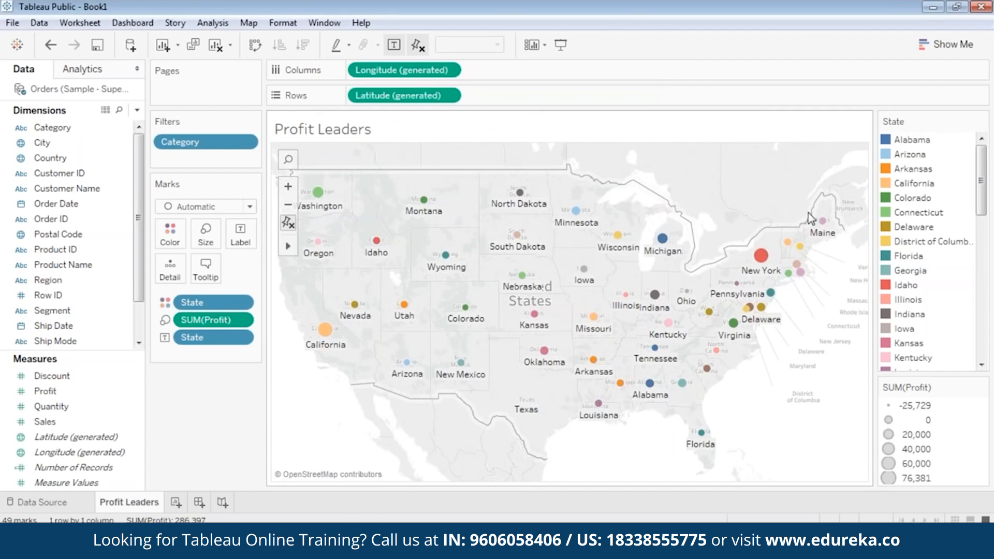
Step: Show the Category filter card and filter the map to Furniture only
right_click(222, 145)
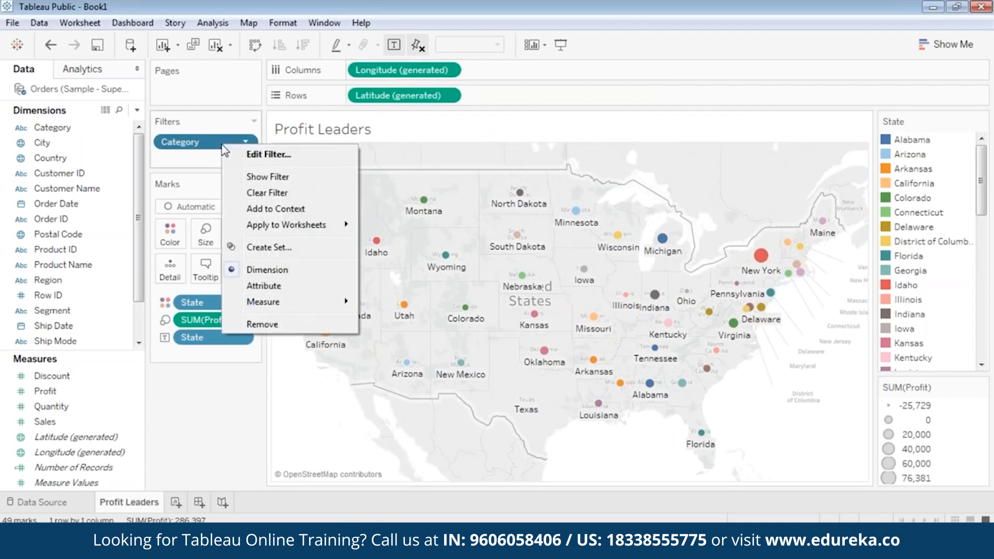
click(257, 177)
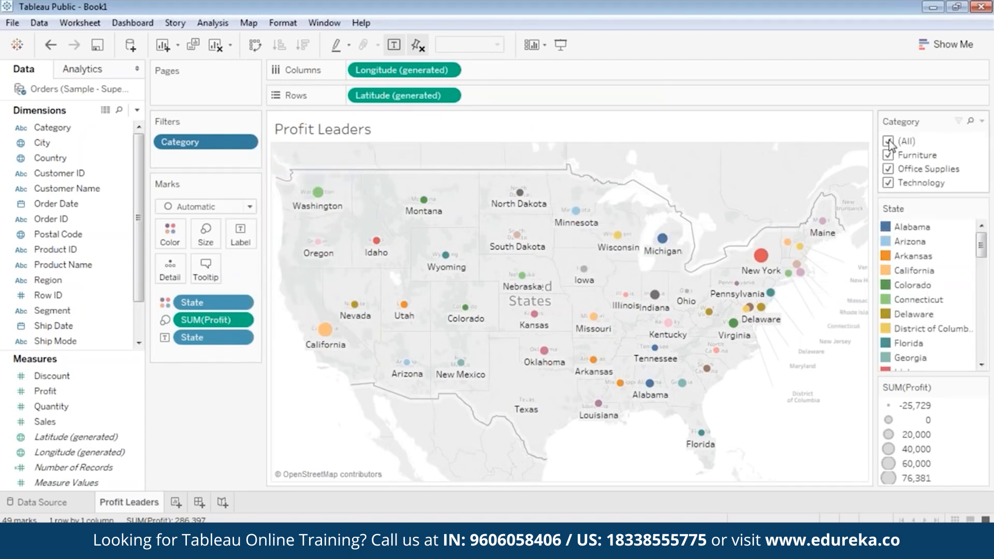
click(888, 141)
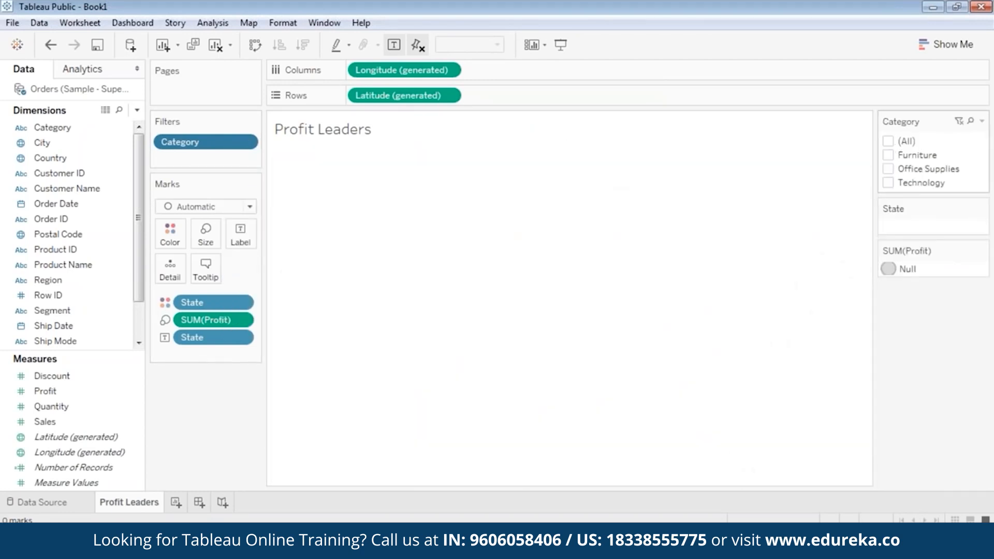
click(888, 155)
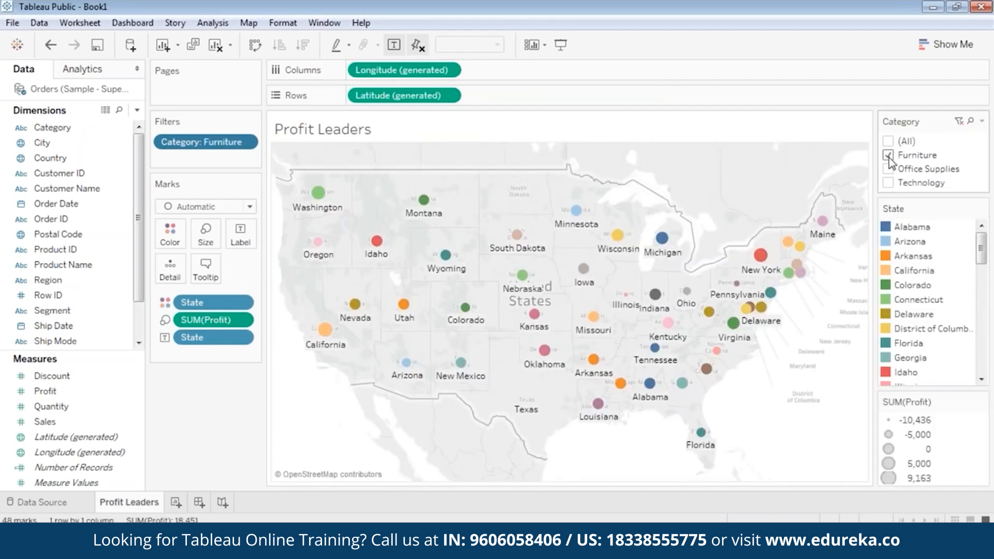
Step: Switch the Category filter to Office Supplies only
mouse_move(322, 196)
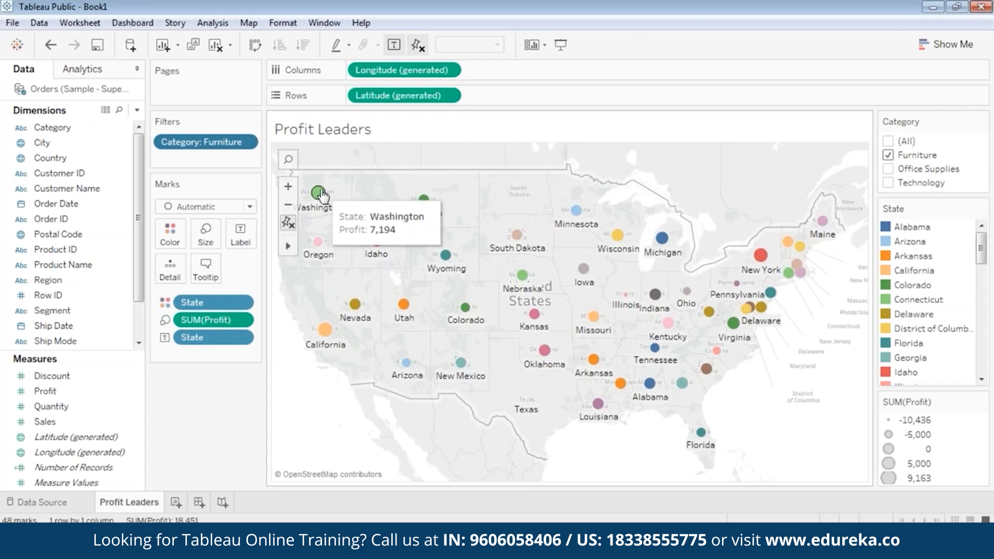
mouse_move(325, 329)
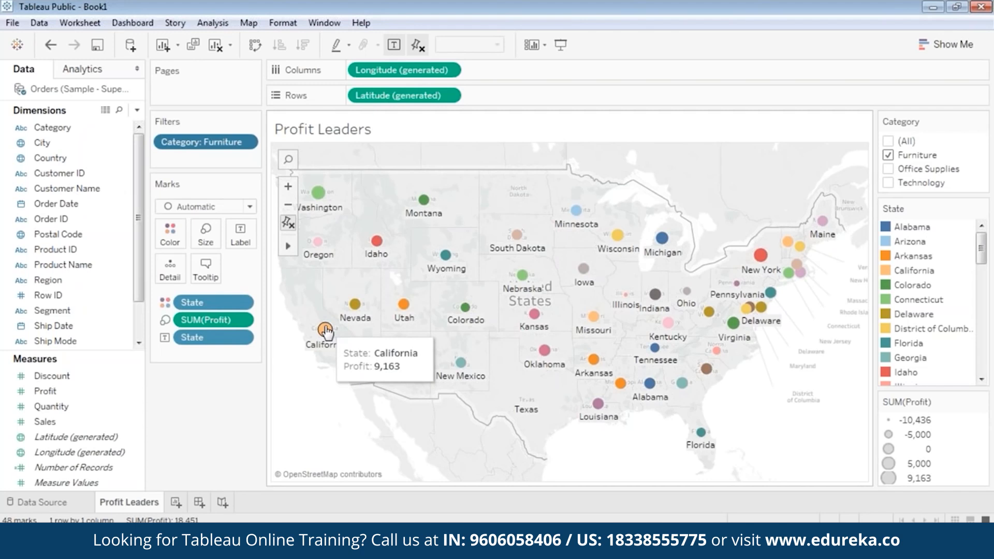
mouse_move(761, 262)
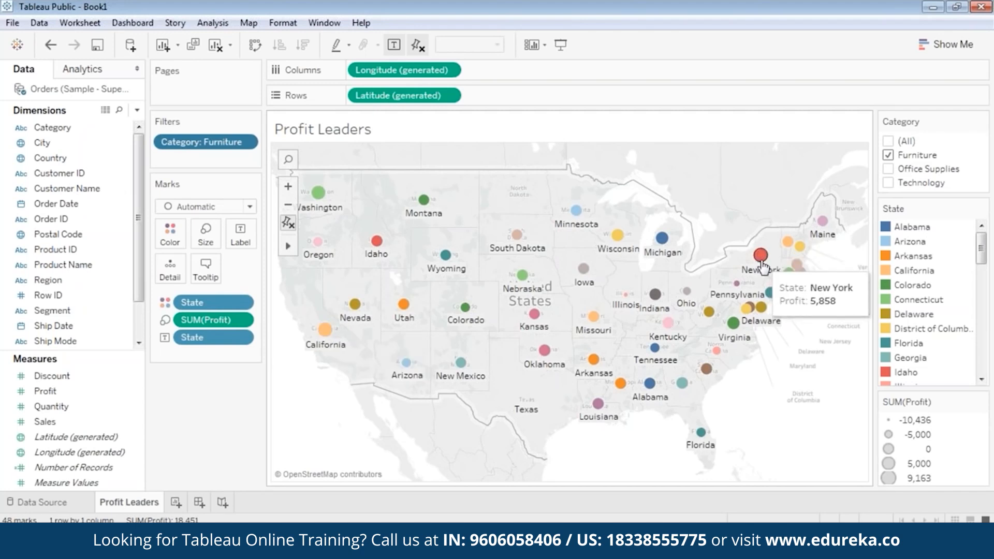
click(887, 154)
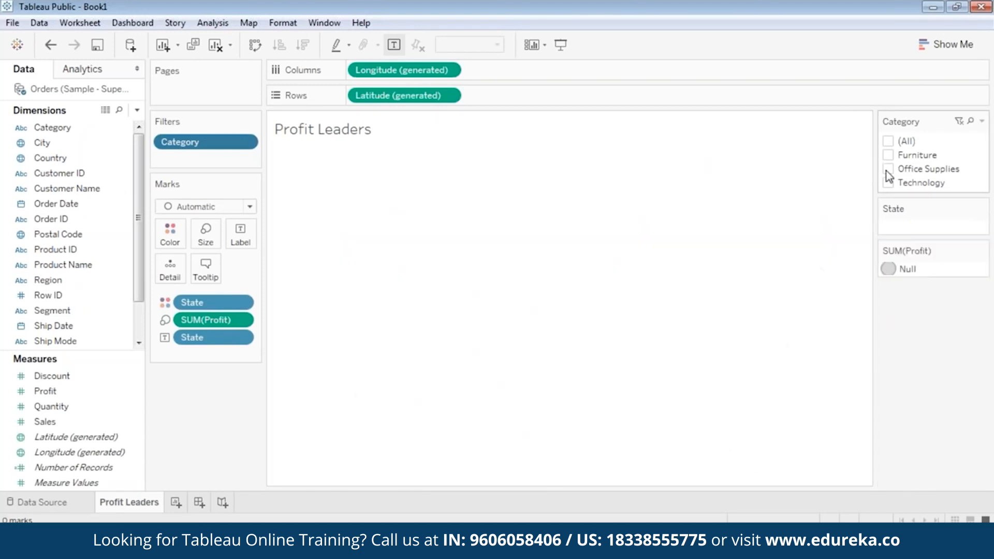
click(887, 169)
Step: Switch the Category filter so only Technology remains checked
mouse_move(761, 264)
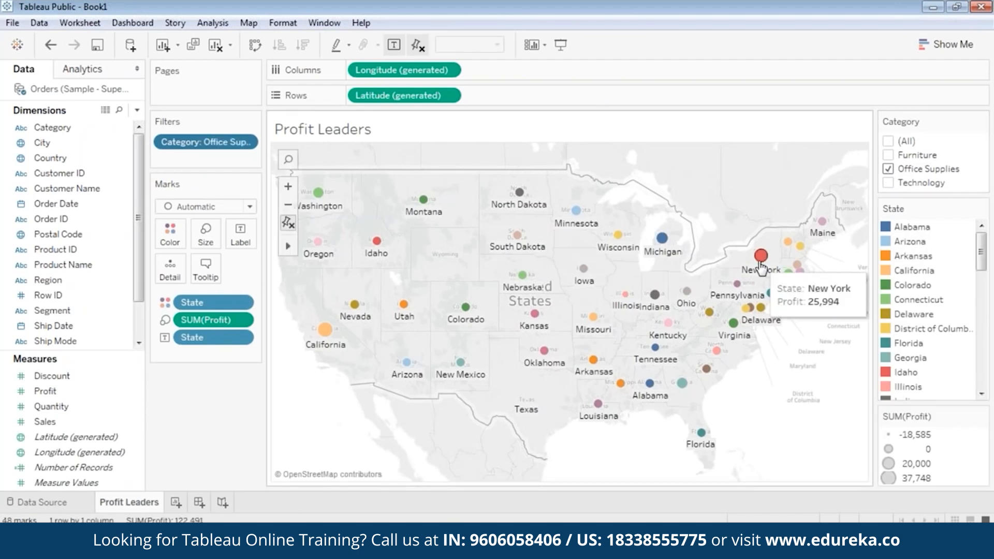
mouse_move(325, 332)
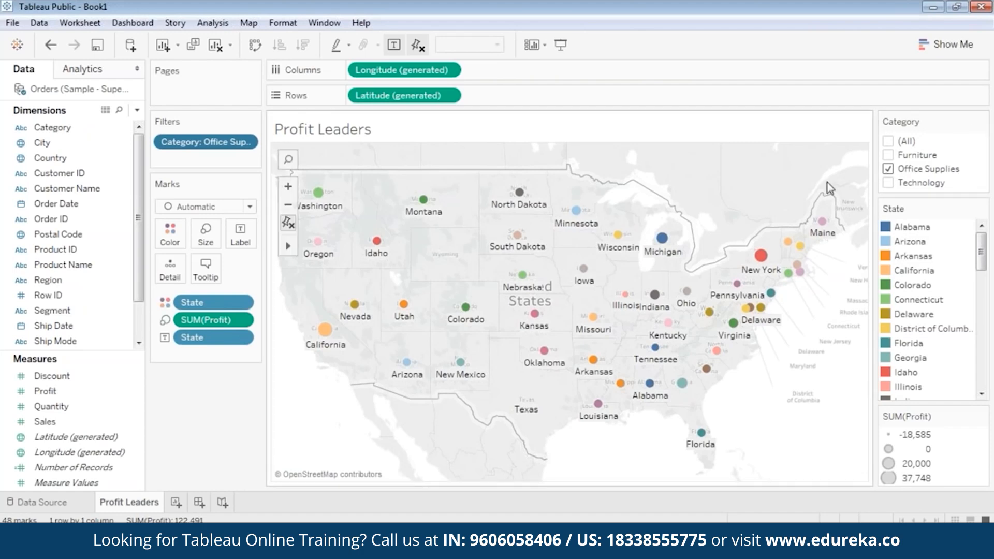
click(888, 168)
click(887, 182)
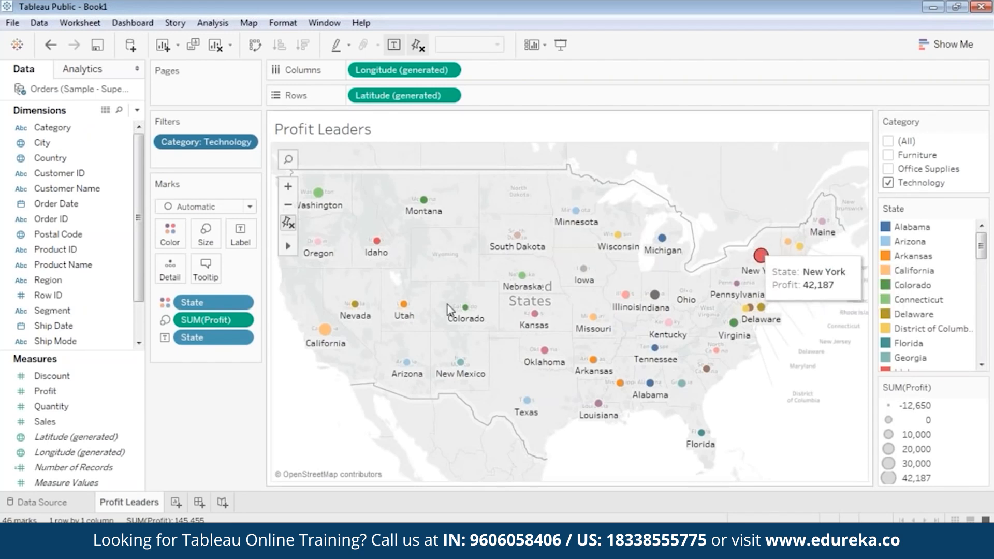
click(888, 169)
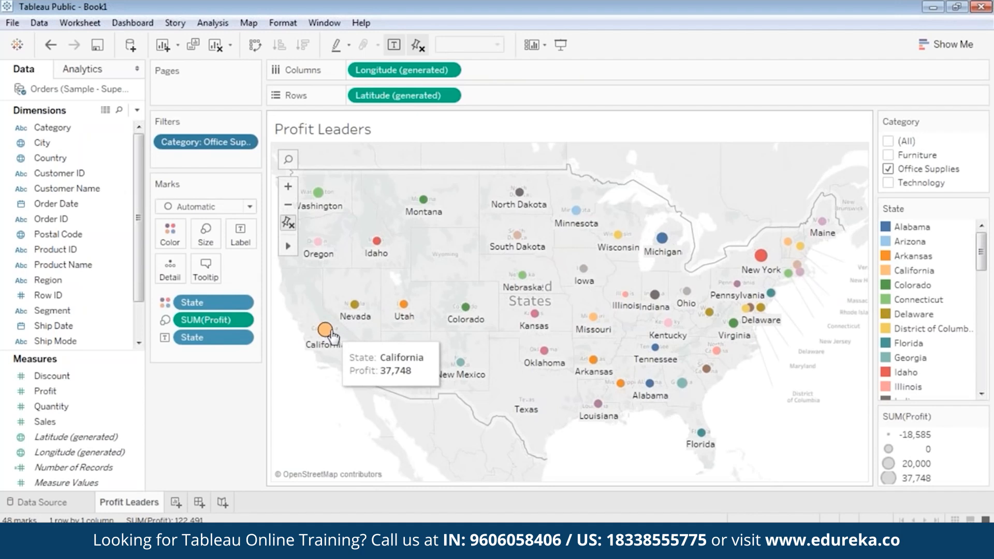
click(888, 182)
click(888, 169)
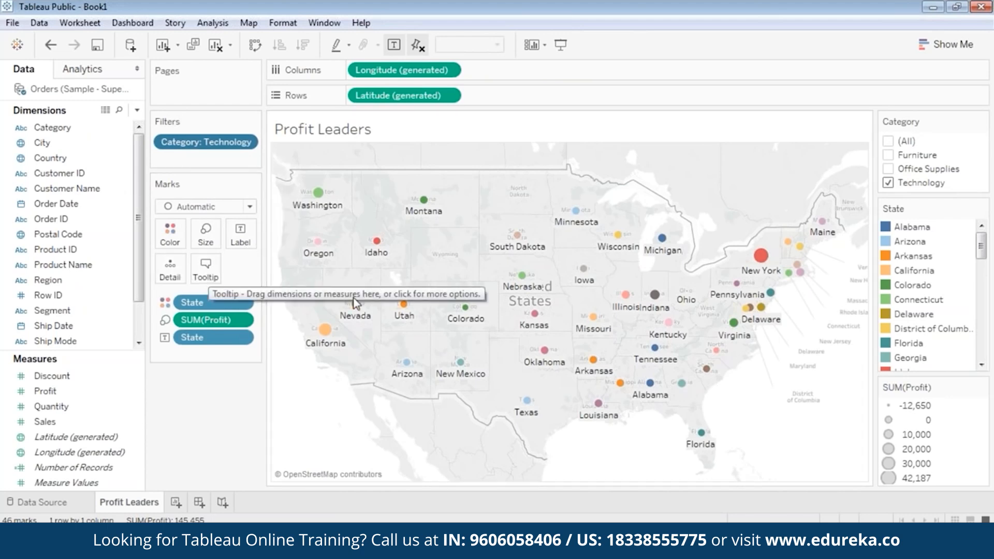
Step: Set the map's tooltips to show On Hover
mouse_move(379, 245)
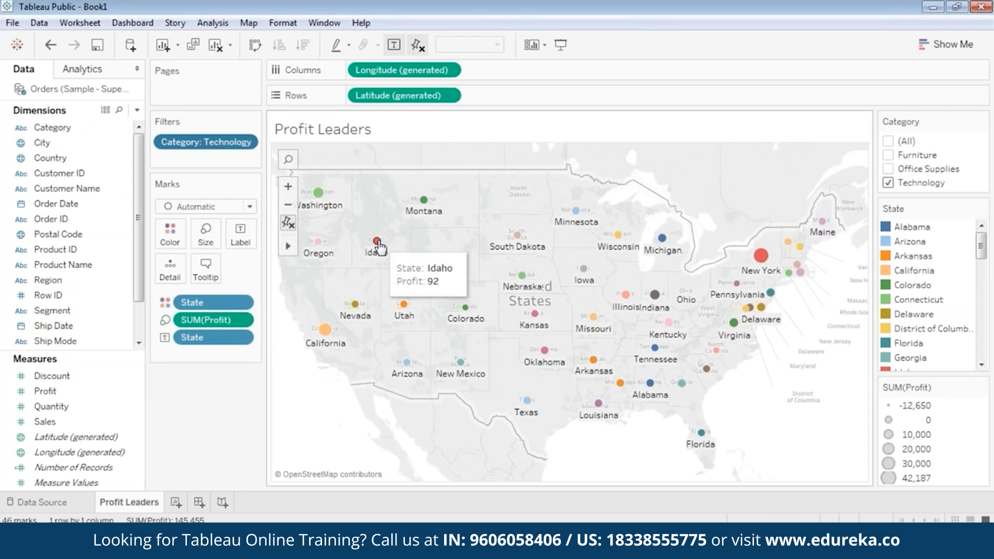
click(206, 270)
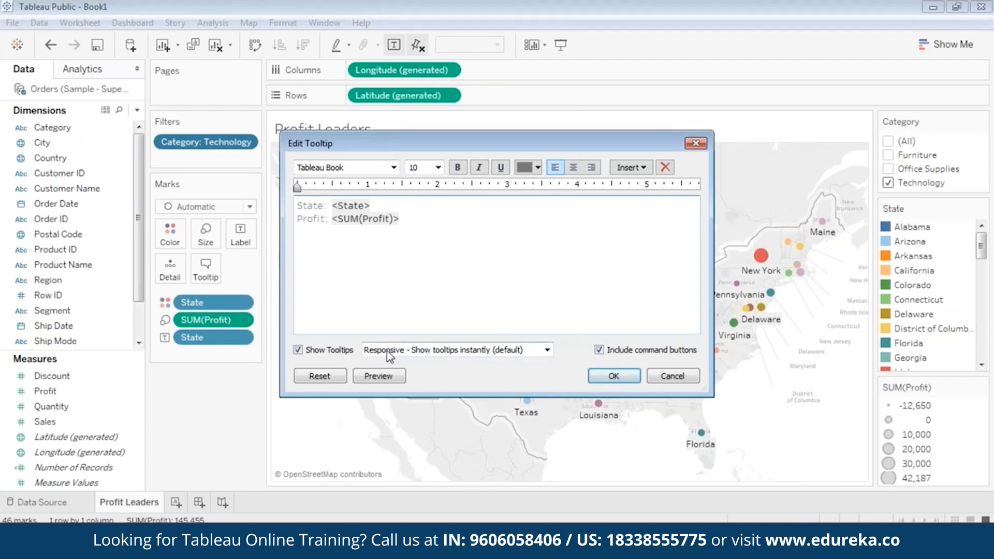
click(458, 351)
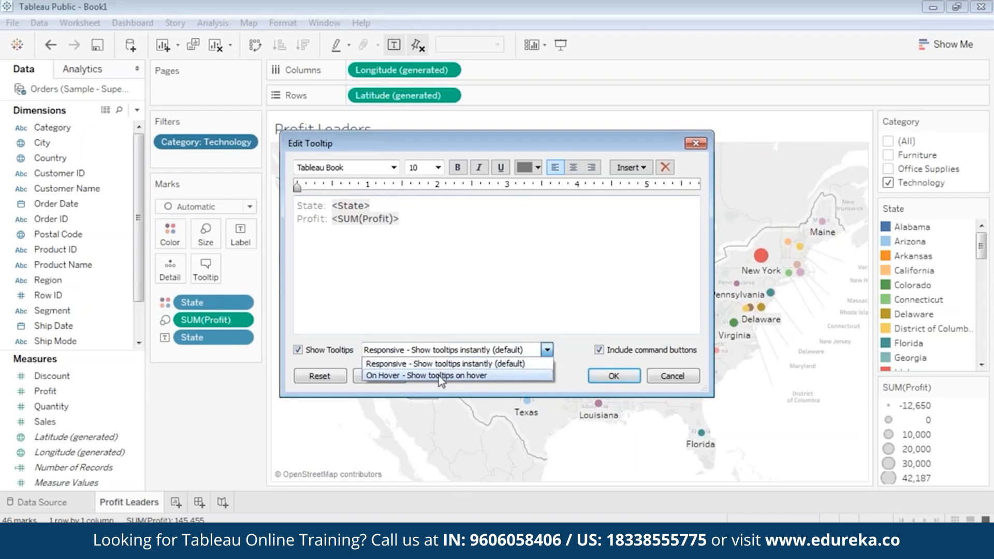
click(440, 376)
click(594, 380)
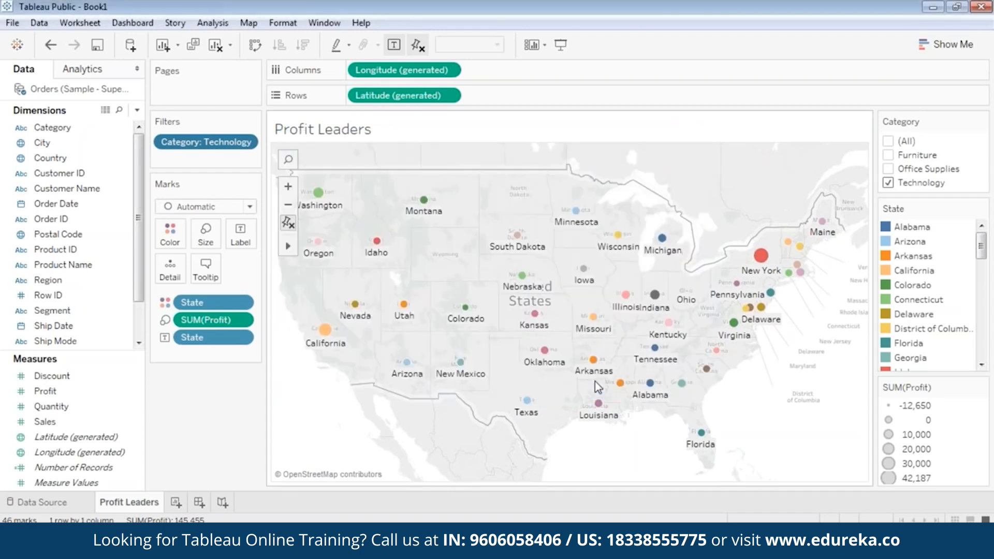
Step: Set the map's tooltips back to Responsive
mouse_move(544, 355)
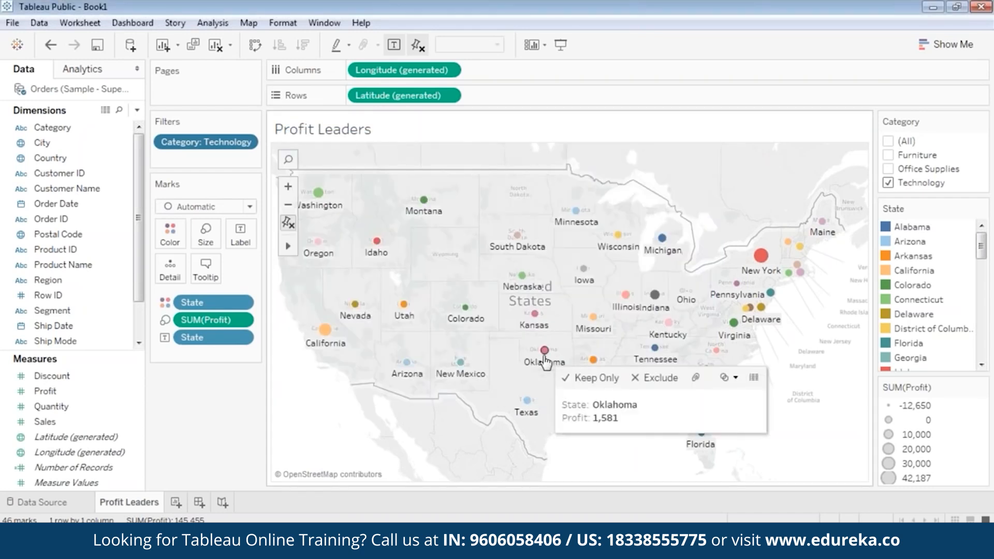
mouse_move(403, 309)
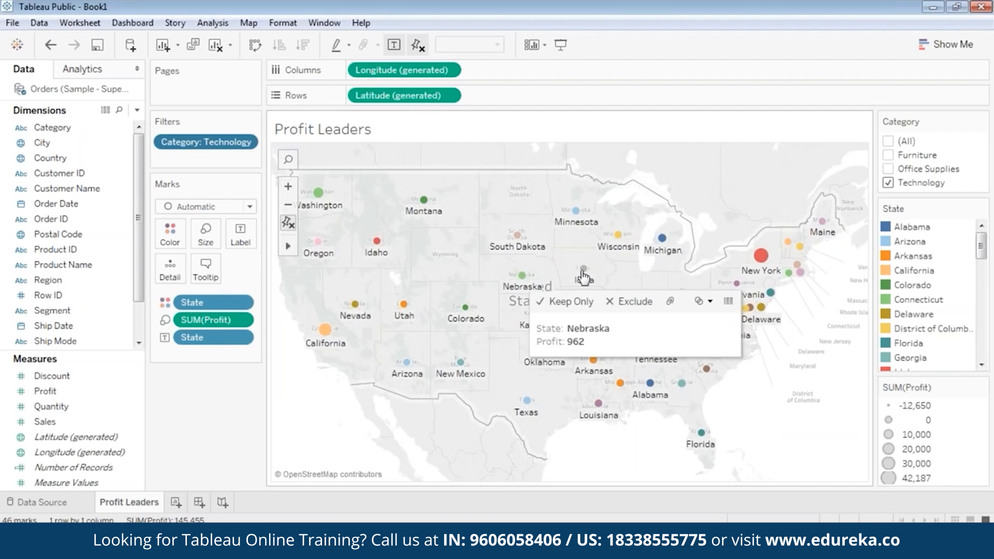
mouse_move(586, 275)
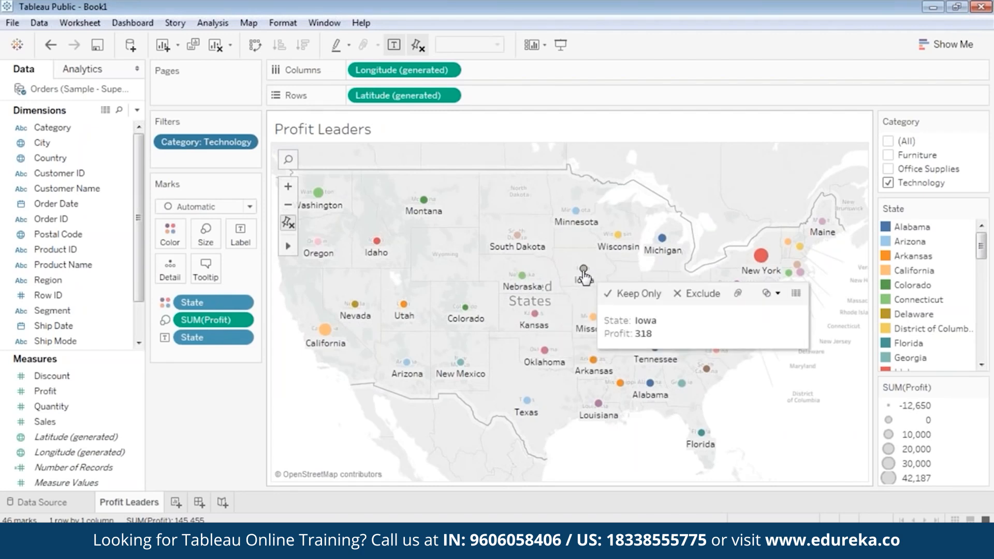
click(207, 279)
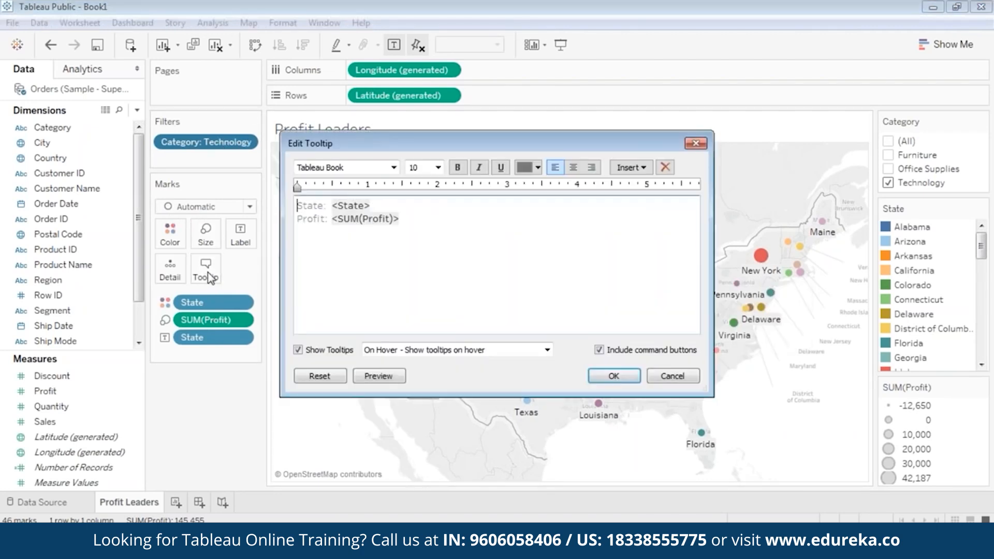
click(441, 350)
click(429, 364)
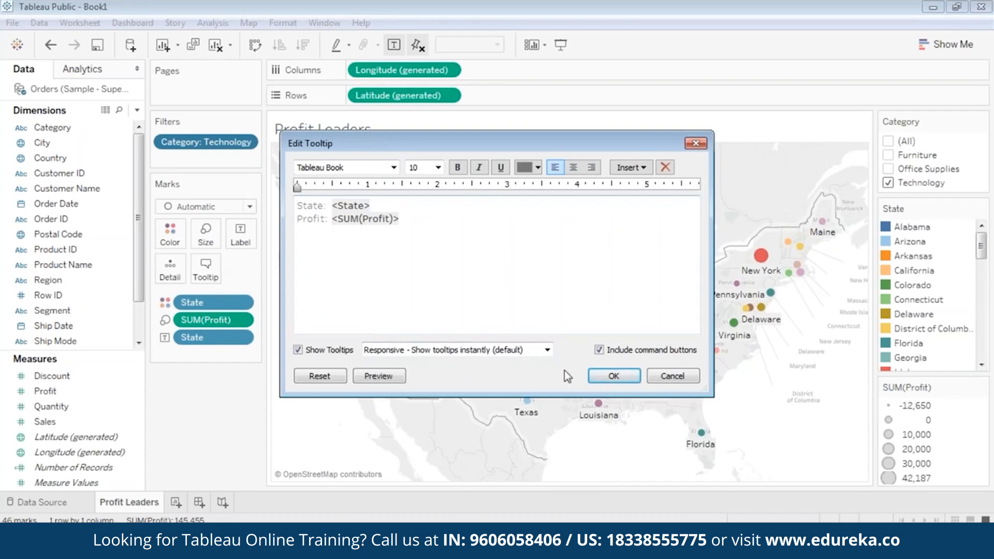
click(613, 376)
Step: Add a new blank worksheet, Sheet 2
mouse_move(760, 259)
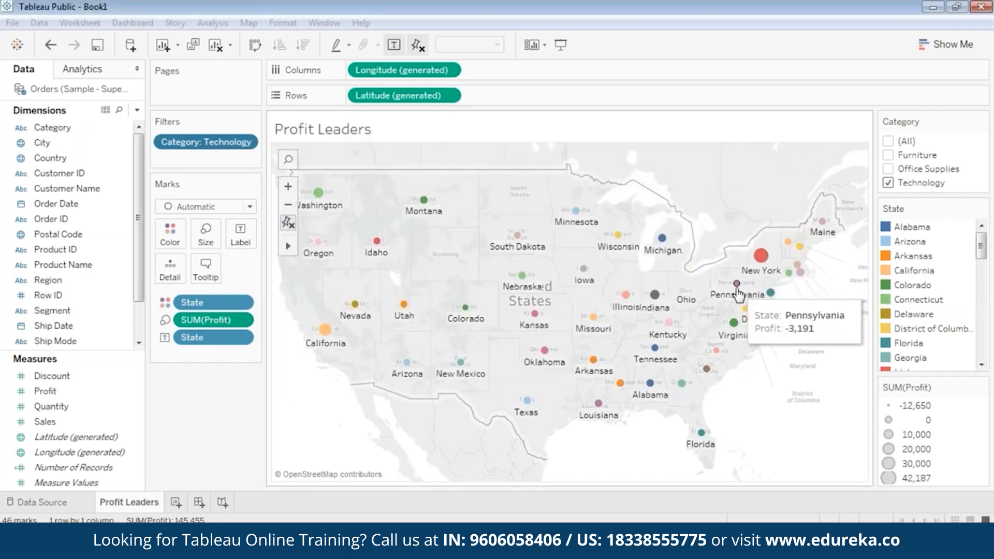
mouse_move(652, 296)
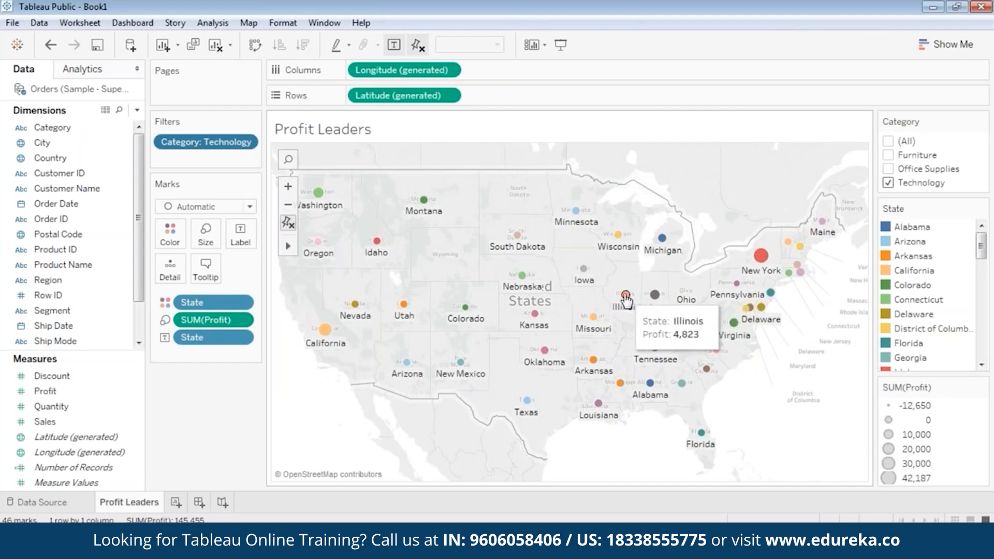
mouse_move(529, 254)
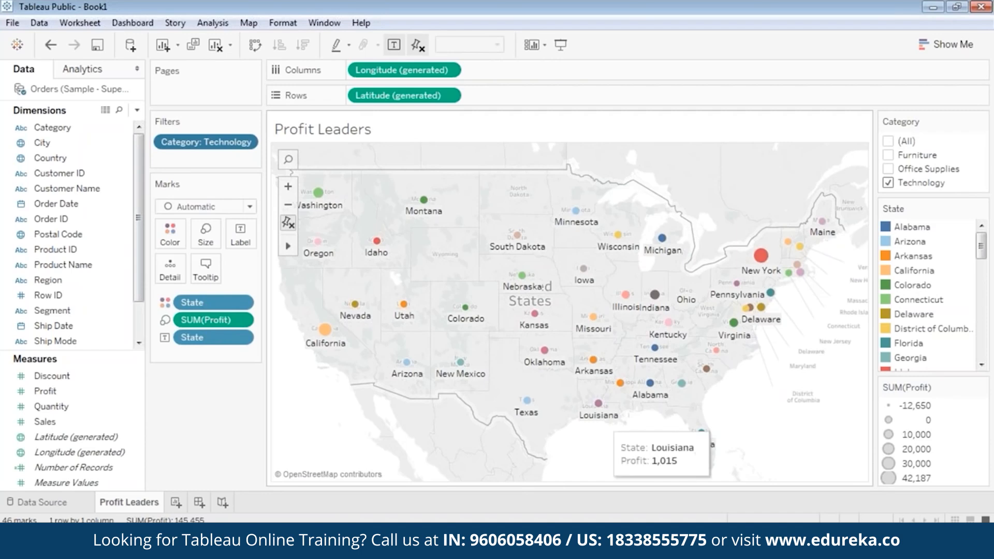
click(176, 502)
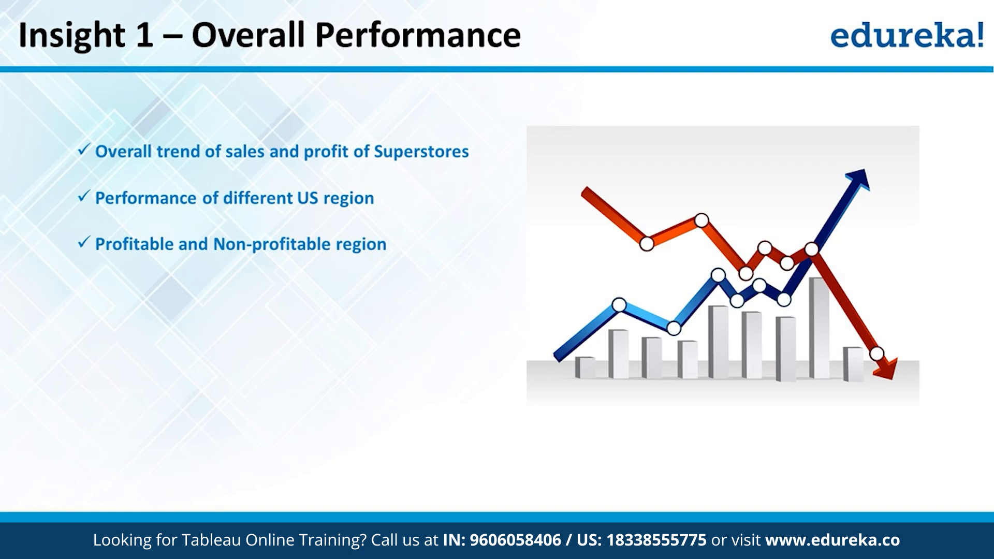
Step: Rename Sheet 2 to 'Overall Performance'
click(221, 505)
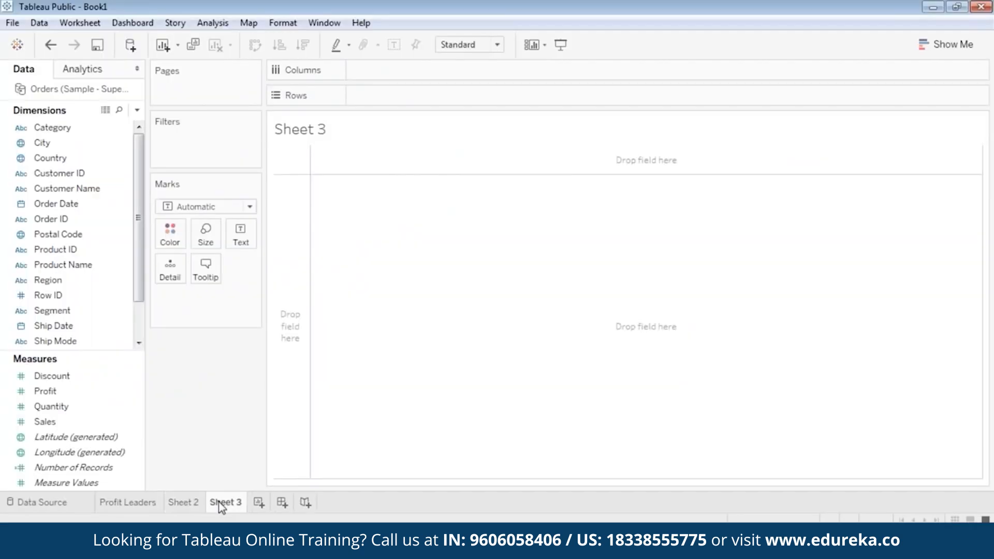
click(182, 505)
right_click(182, 506)
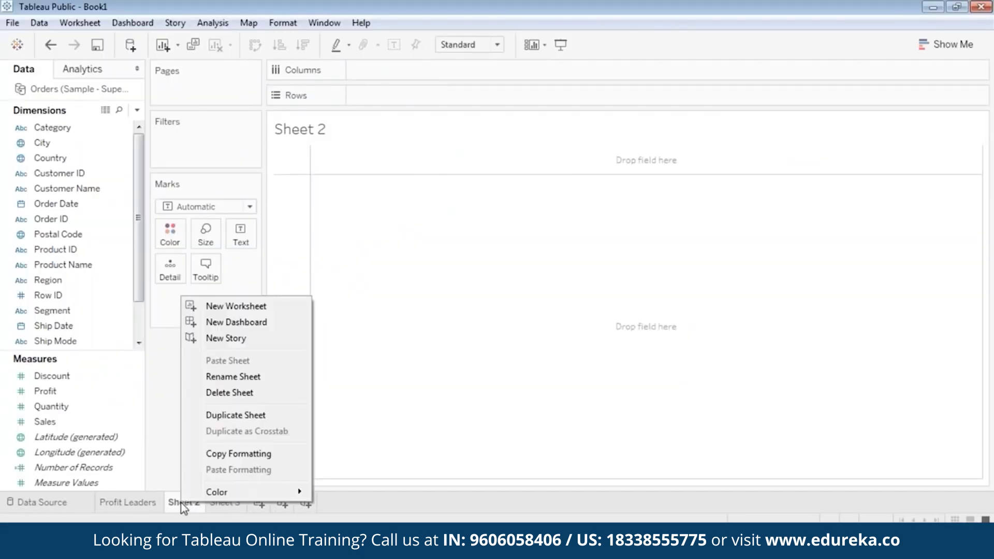
click(223, 378)
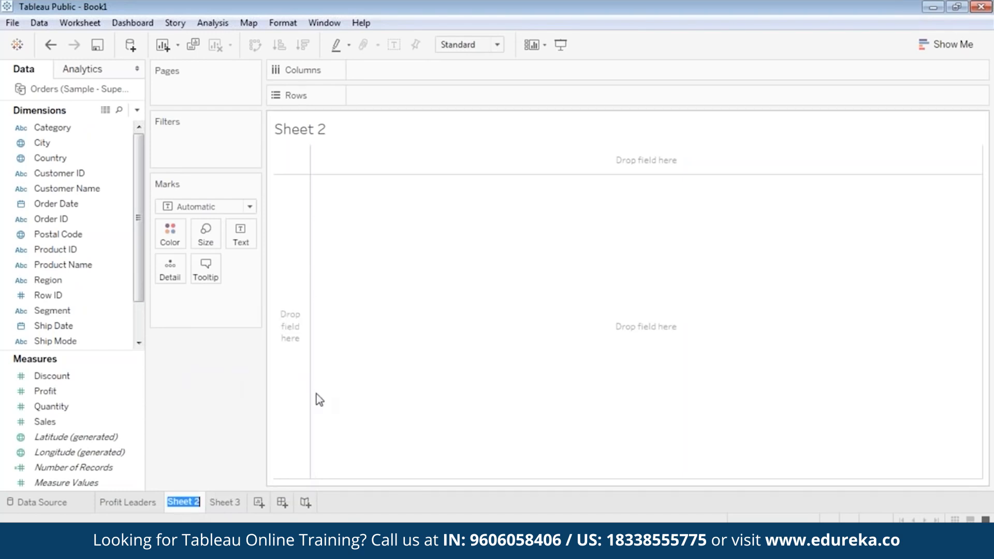
text(Overall Perfo)
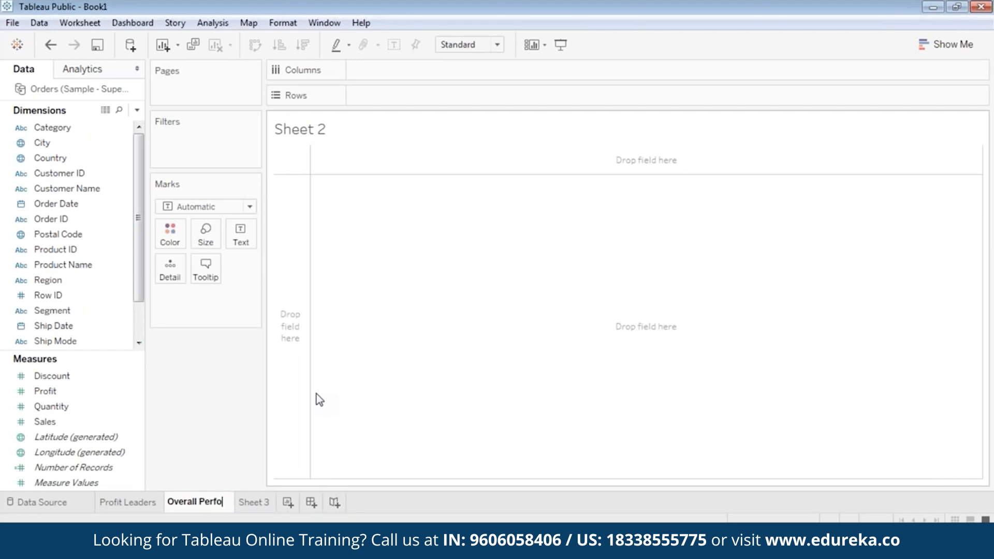
text(rmance)
key(Return)
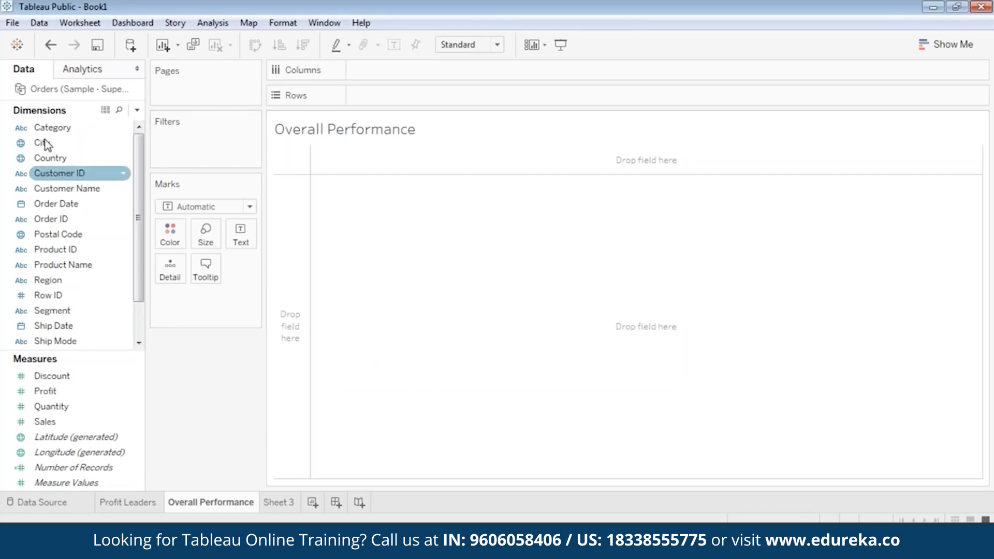
Step: Look over the Profit Leaders map, then return to the Overall Performance sheet
click(52, 203)
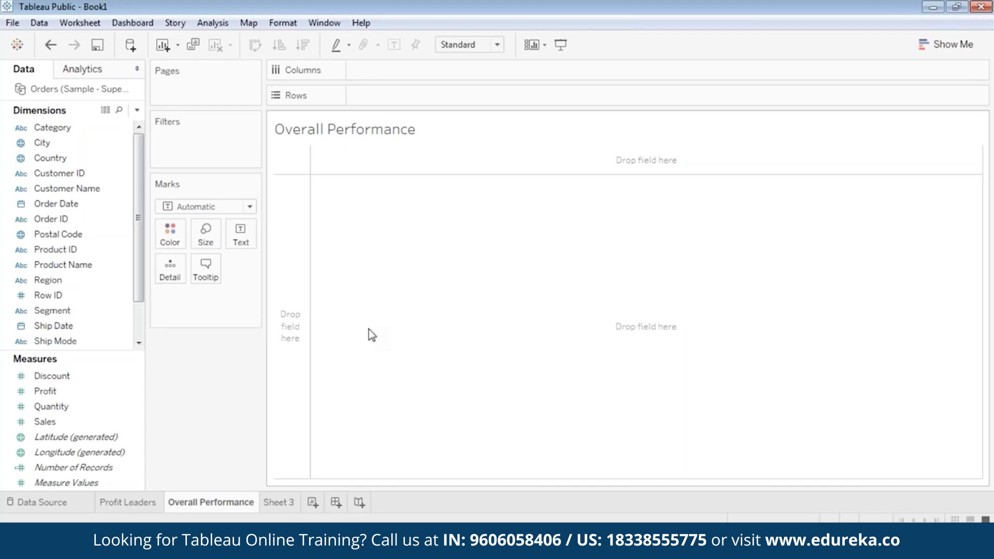
click(129, 503)
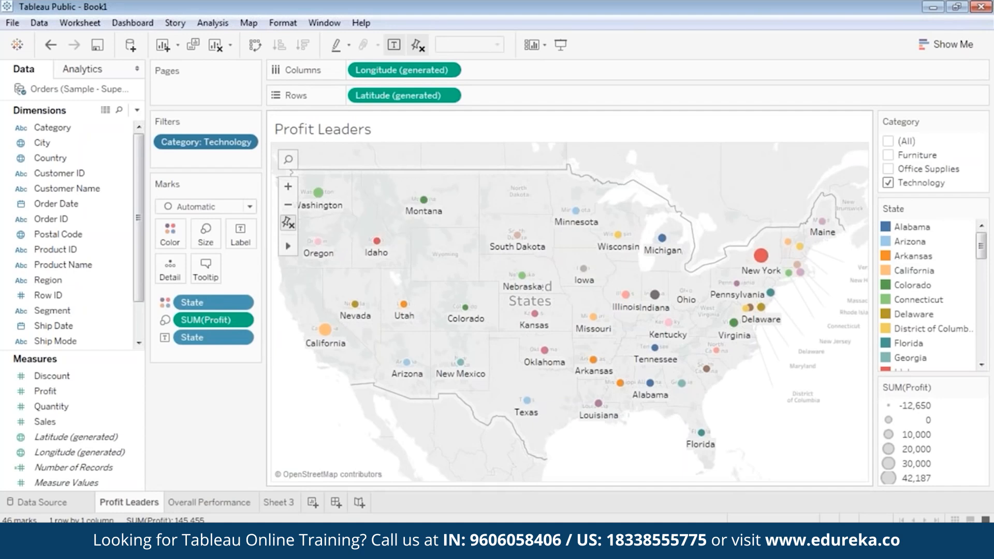
mouse_move(328, 347)
click(198, 502)
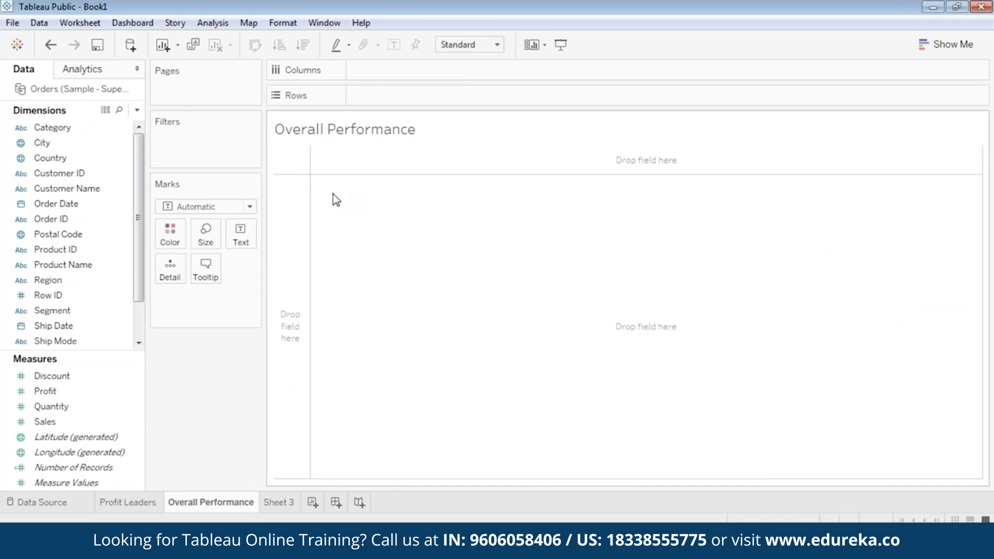
Step: Plot SUM(Profit) and SUM(Sales) as rows against continuous quarters of Order Date
click(55, 205)
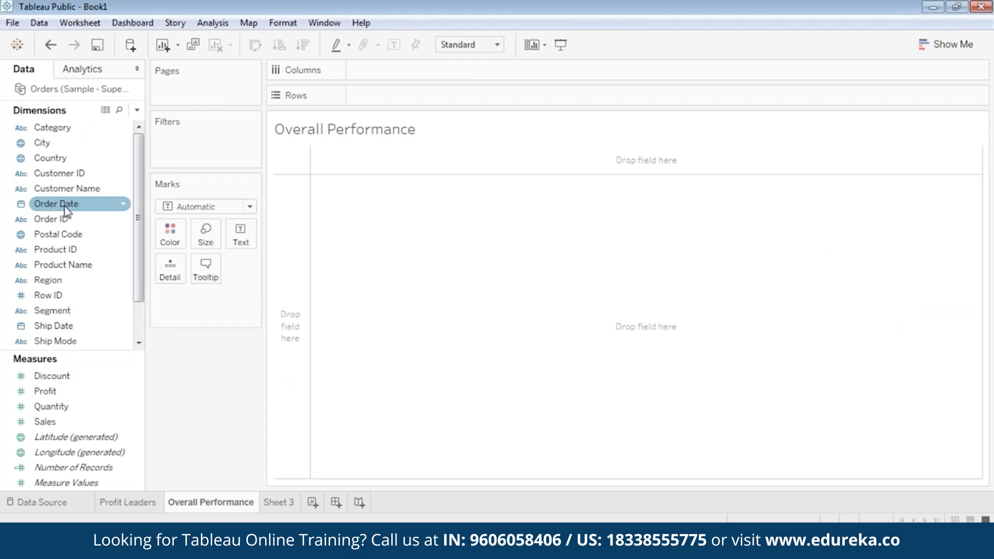
drag(45, 391, 386, 94)
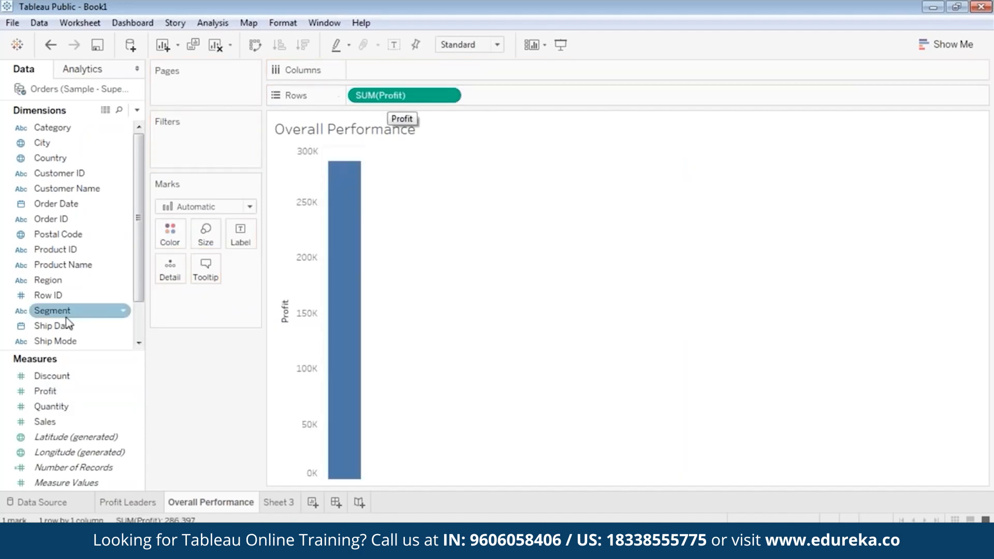
drag(61, 425, 515, 97)
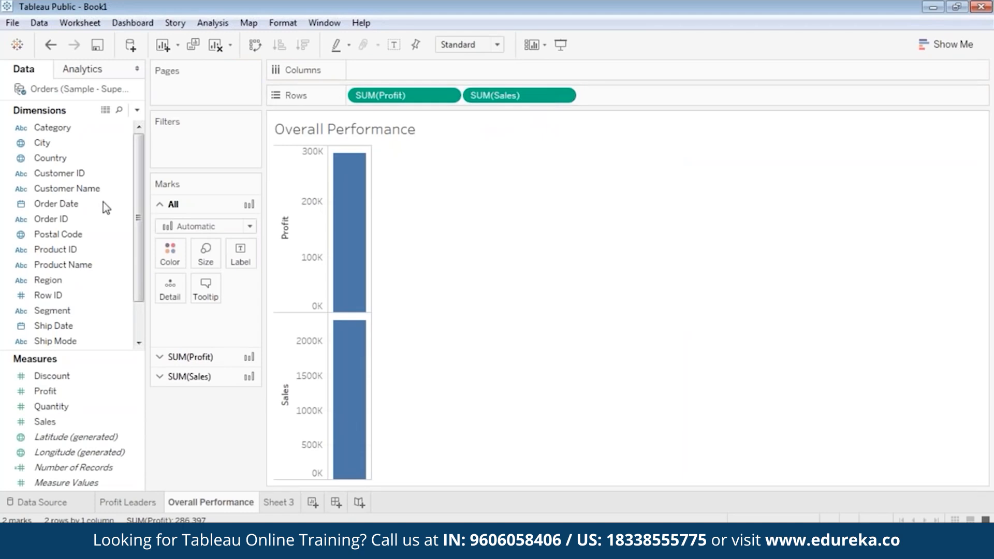
drag(56, 204, 380, 74)
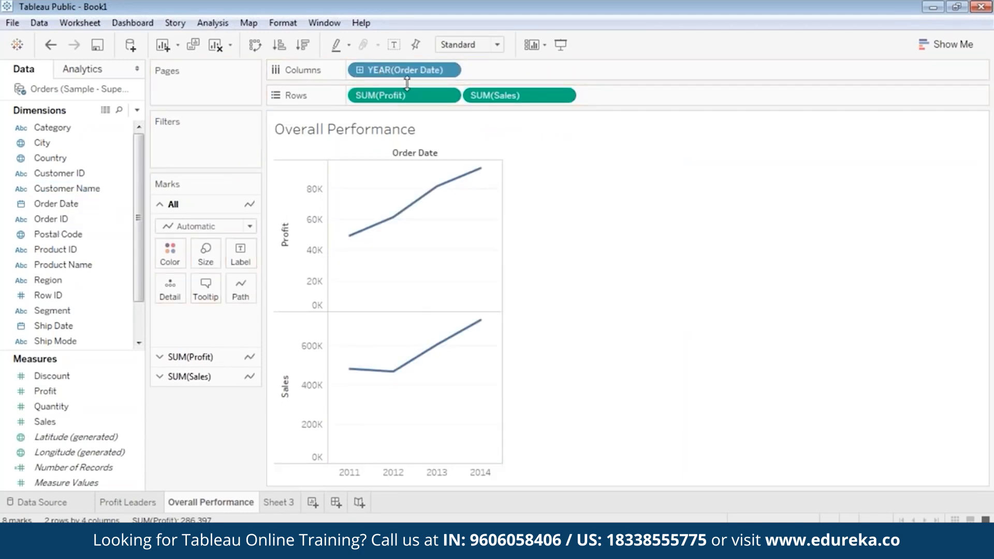
click(448, 69)
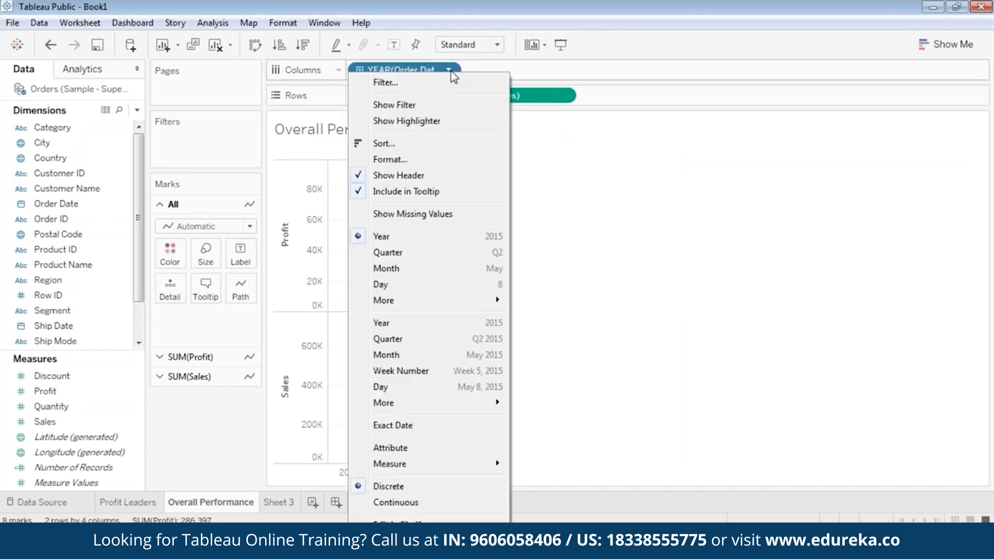
click(407, 339)
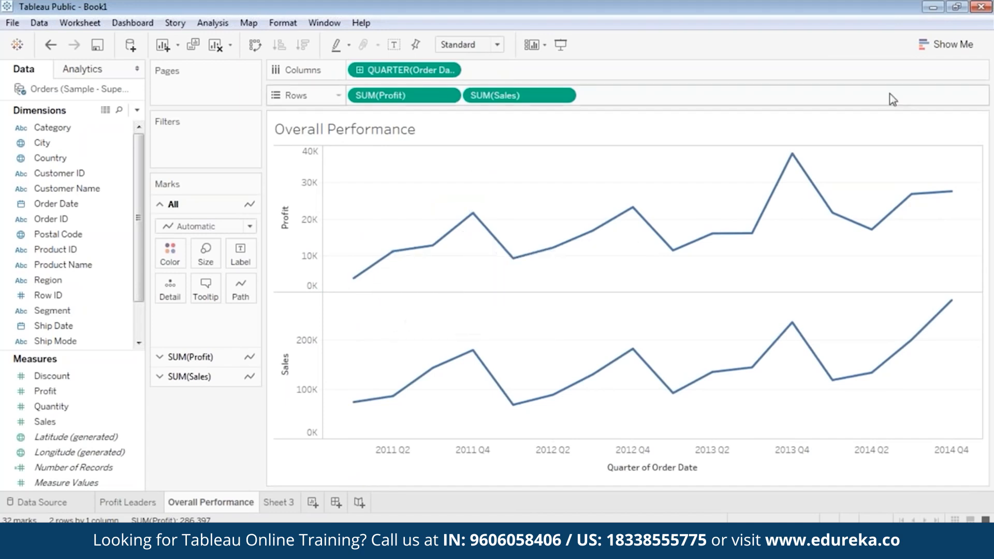
click(932, 46)
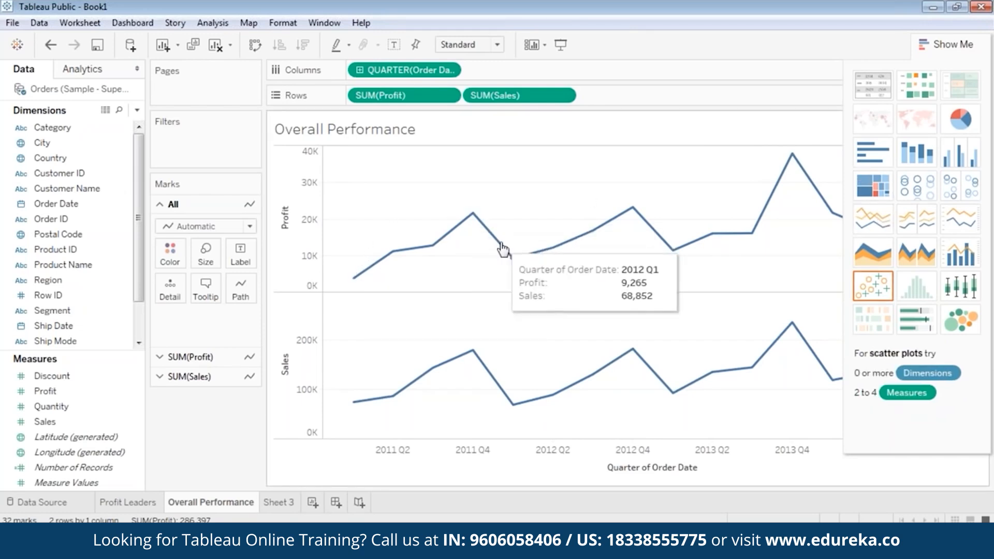
mouse_move(637, 223)
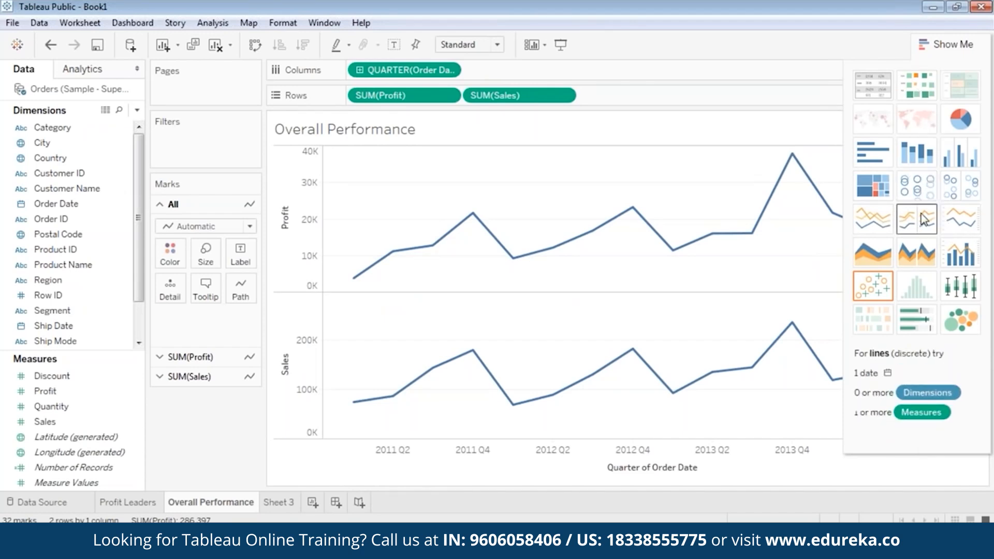
click(926, 44)
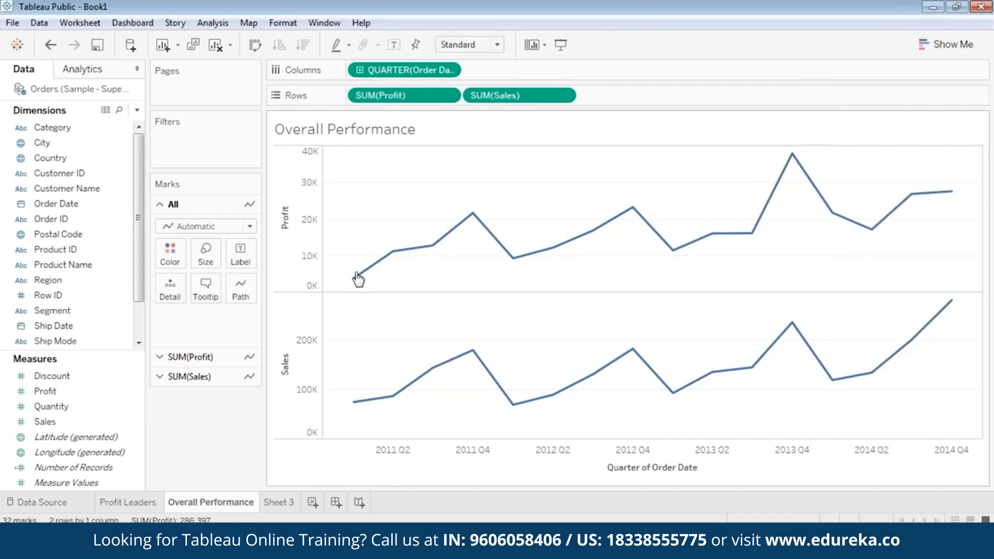
mouse_move(350, 283)
mouse_move(431, 251)
mouse_move(571, 248)
mouse_move(677, 251)
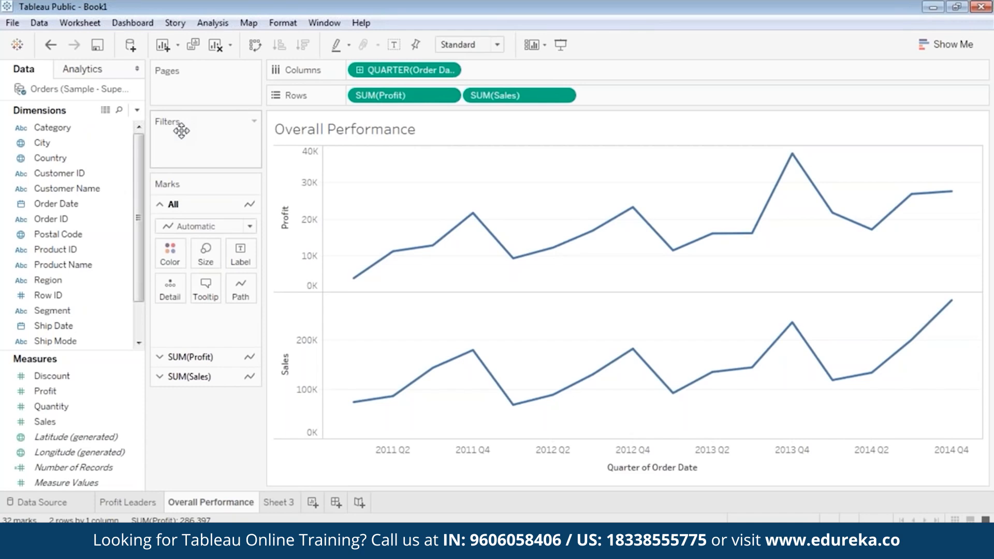
Step: Add a Region filter that keeps all four regions
drag(73, 280, 196, 138)
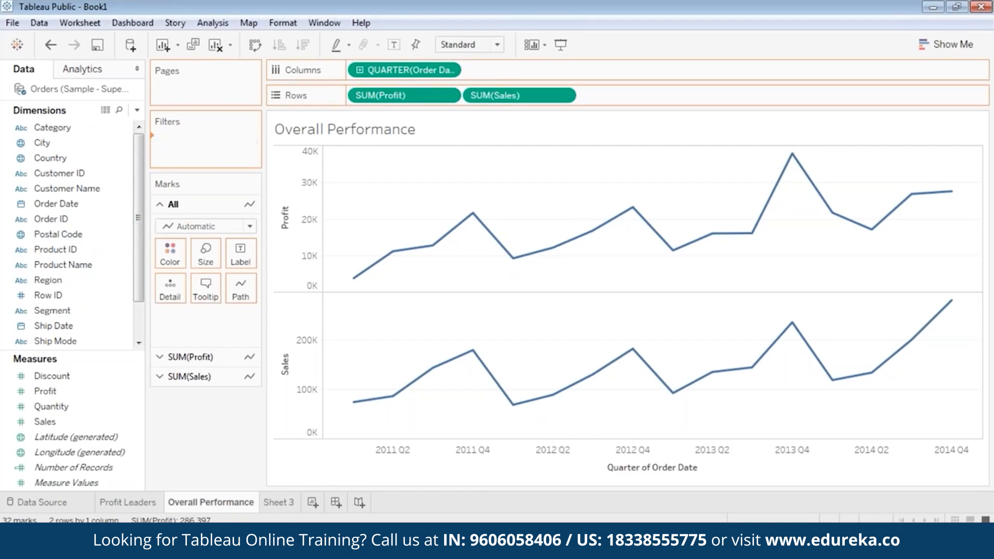
click(375, 313)
click(626, 440)
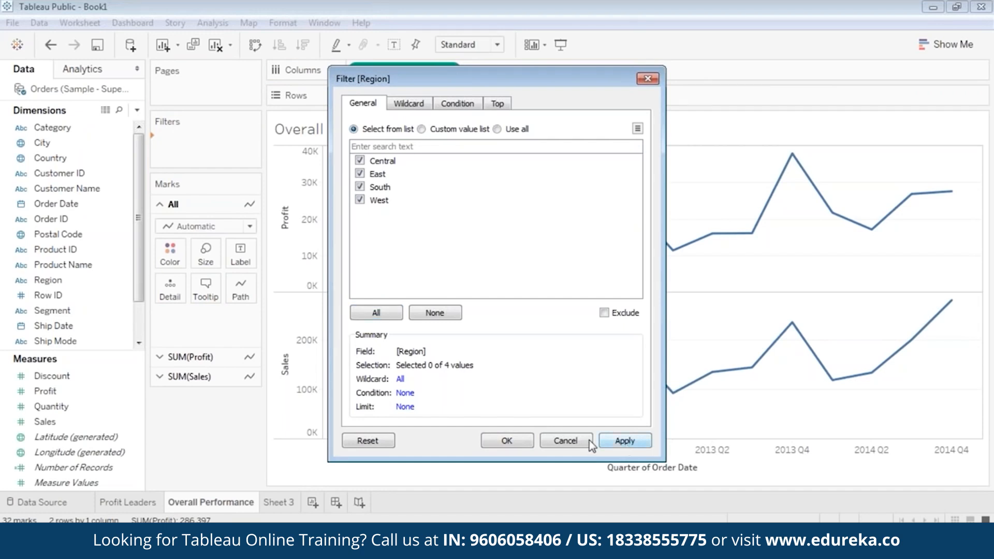
click(526, 440)
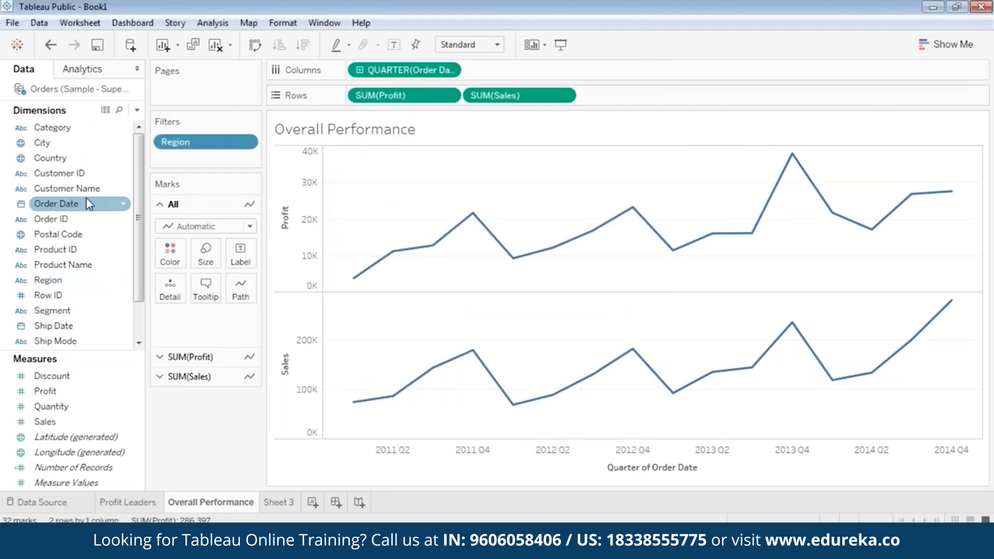
Step: Add a Category filter that keeps all three categories
drag(73, 128, 207, 161)
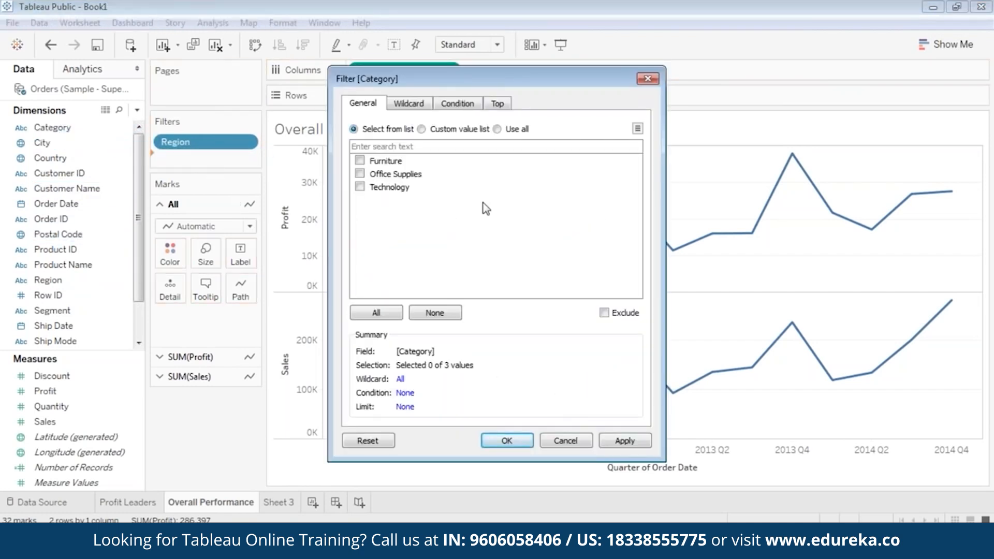
click(386, 313)
click(625, 441)
click(504, 440)
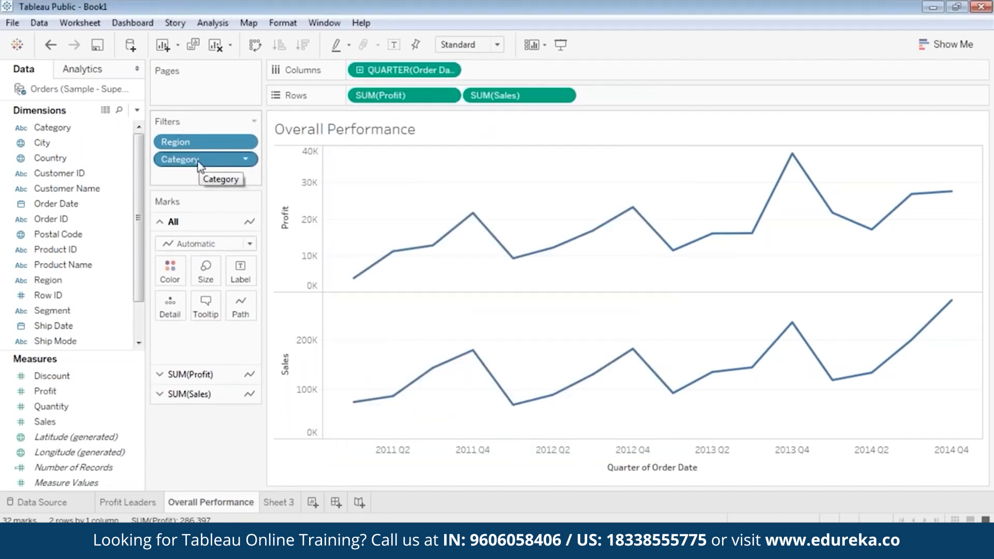
Step: Add a Sub-Category filter that keeps all 17 sub-categories
click(108, 218)
scroll(108, 219, down, 3)
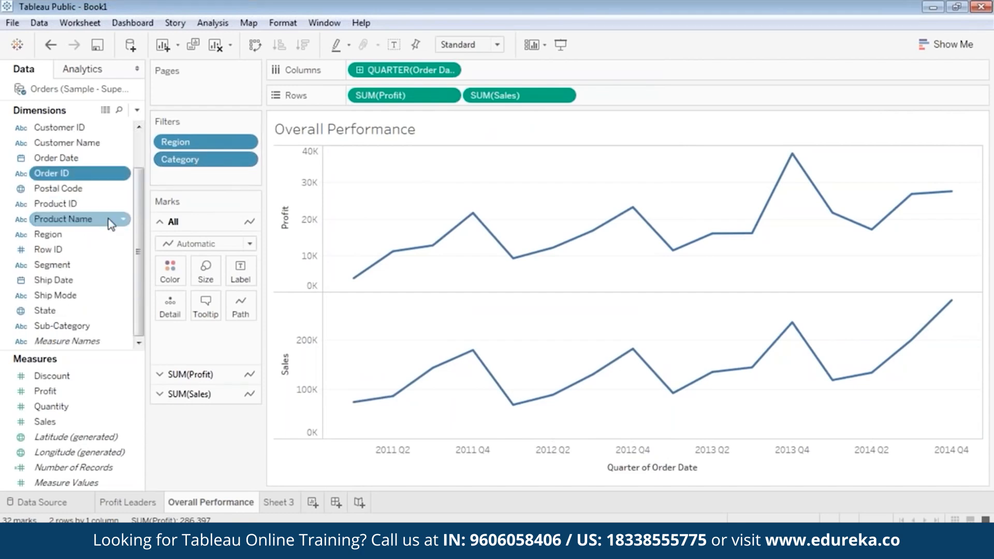
drag(86, 326, 207, 178)
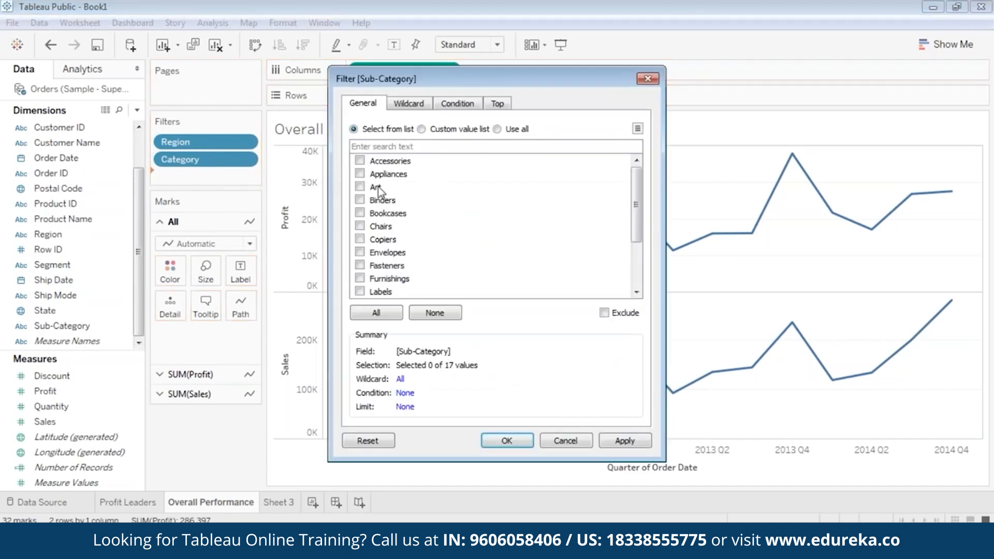
click(374, 313)
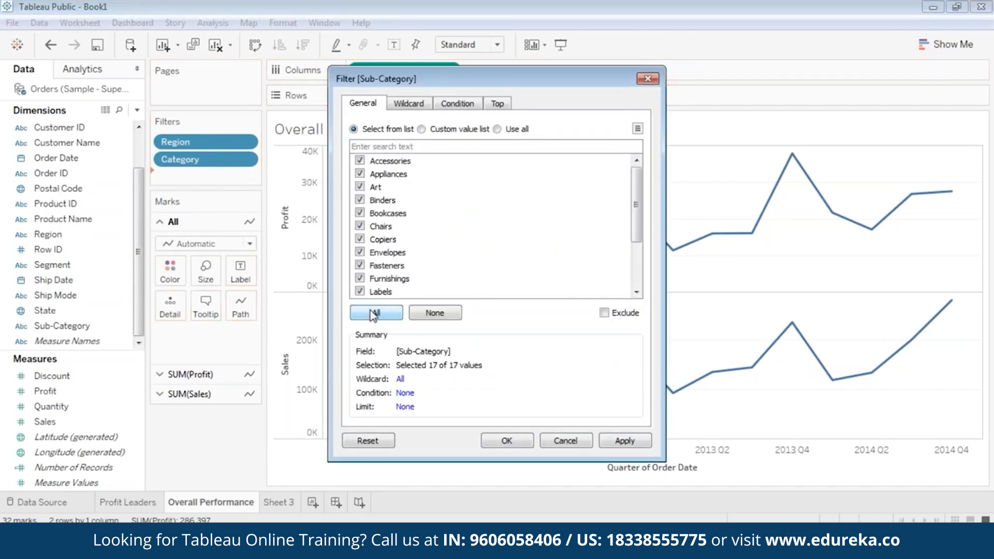
click(636, 448)
click(508, 443)
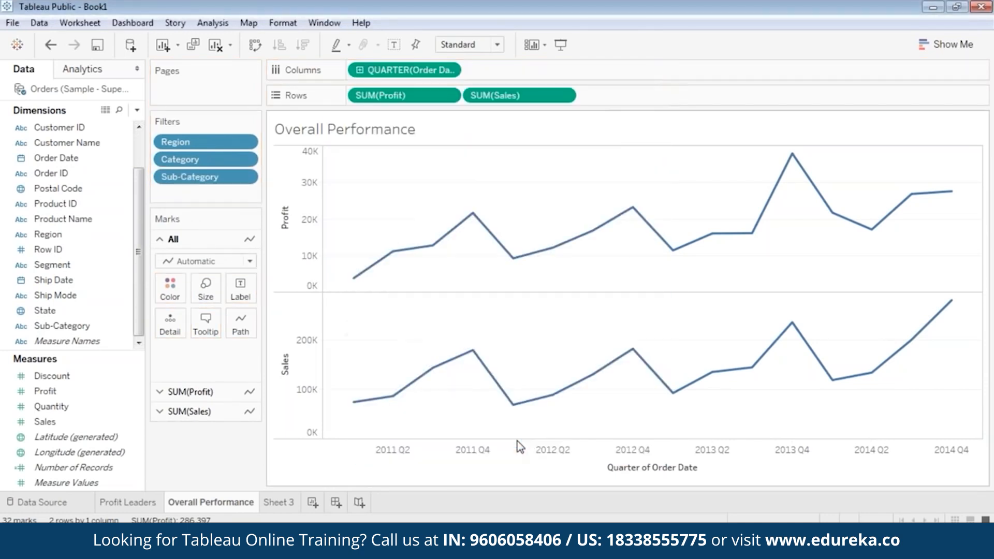
Step: Show the Region, Category and Sub-Category filter cards, stacked top to bottom in that order
right_click(220, 142)
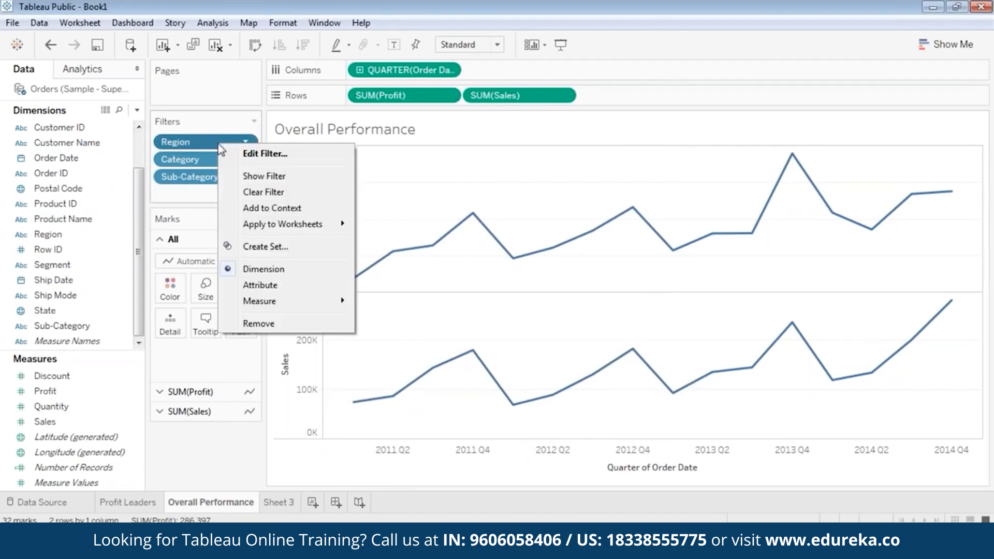
click(269, 179)
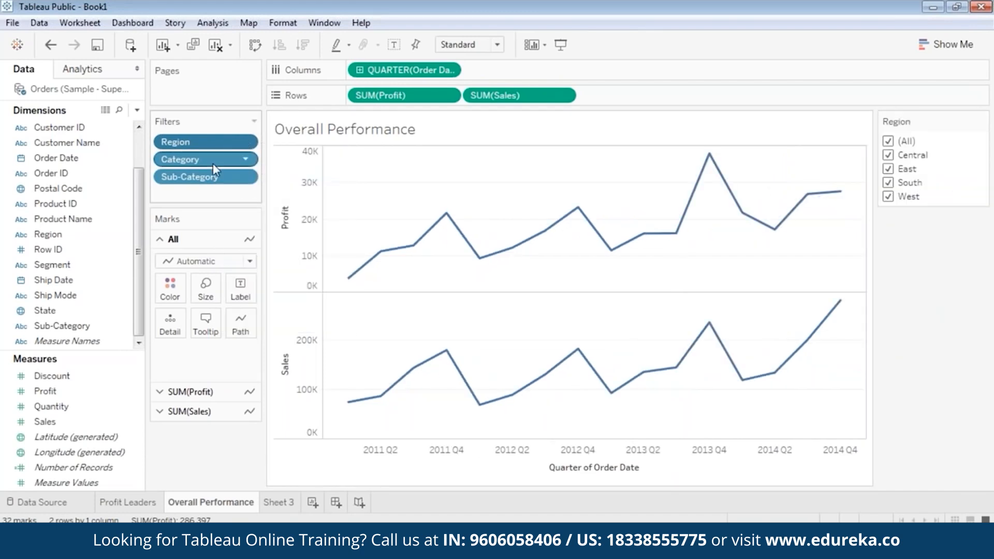
right_click(212, 163)
click(259, 197)
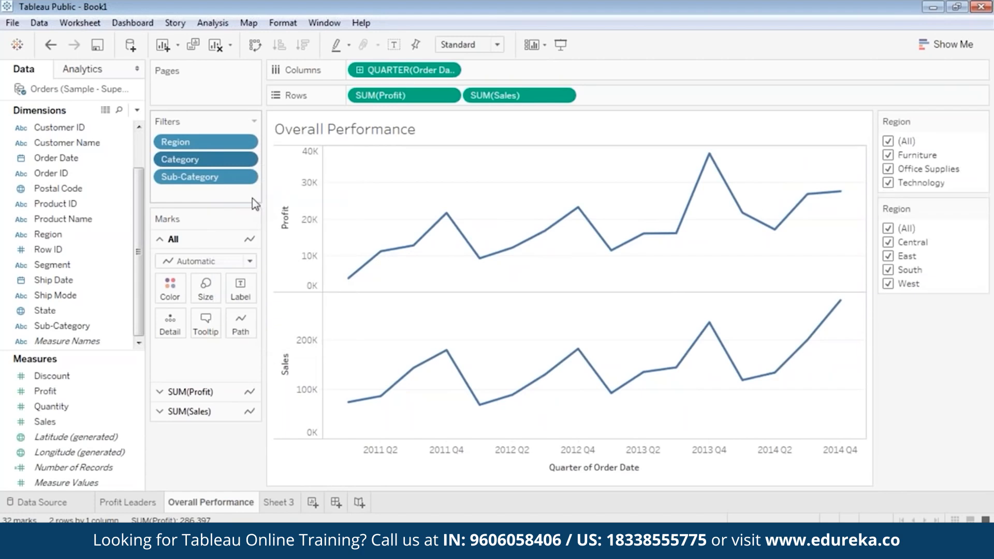
right_click(202, 176)
click(243, 210)
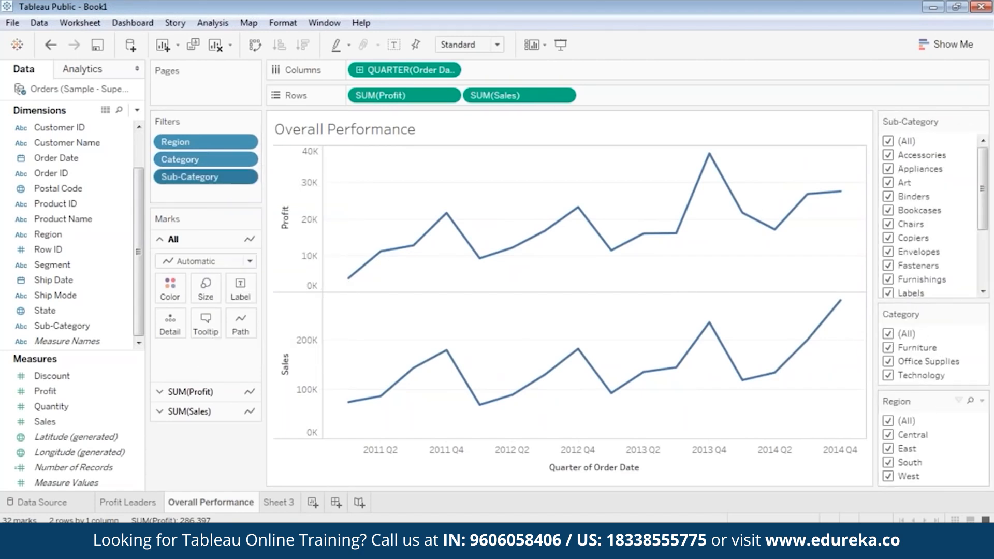
drag(907, 205, 916, 111)
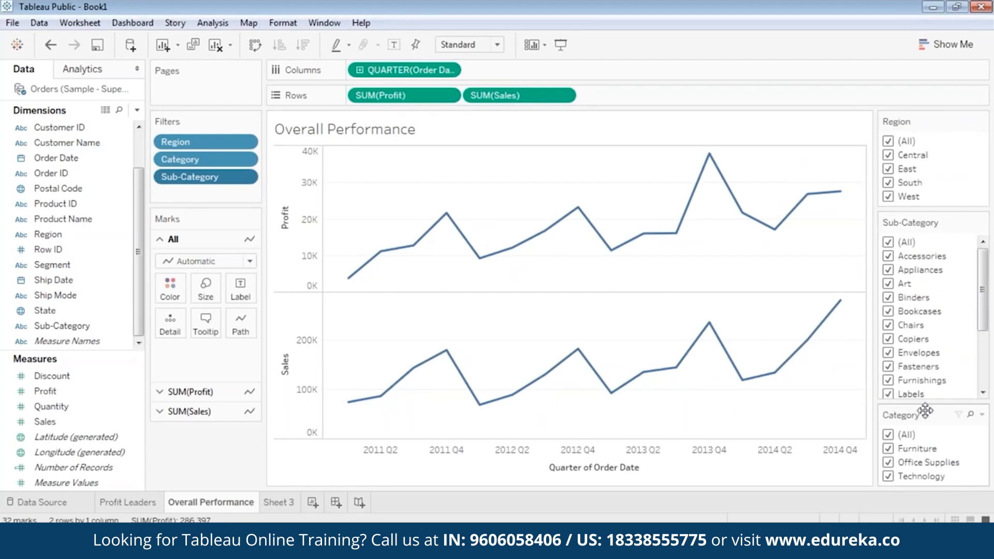
drag(931, 415, 930, 220)
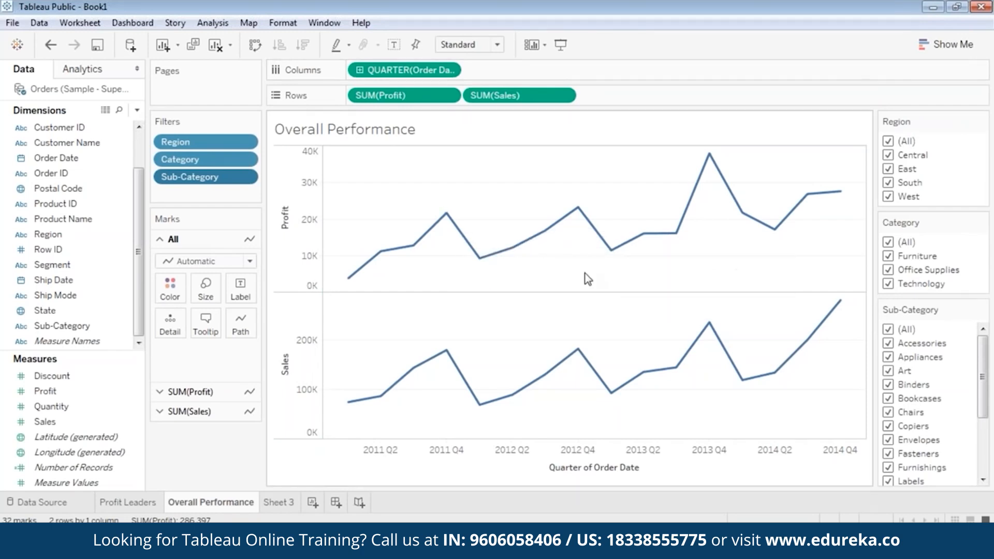
Step: Filter the charts one region at a time: Central, then East, then West
click(888, 141)
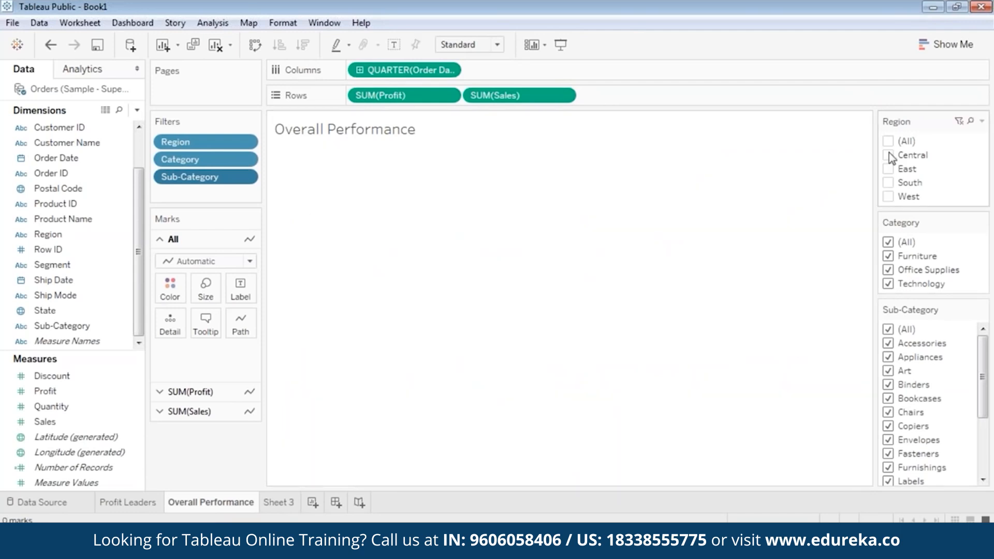
click(888, 155)
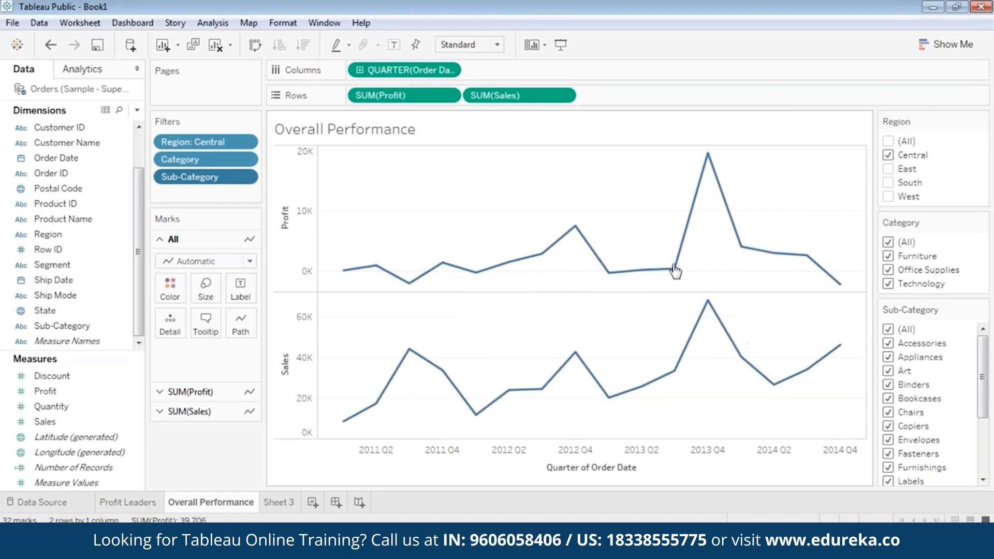
click(888, 155)
click(888, 169)
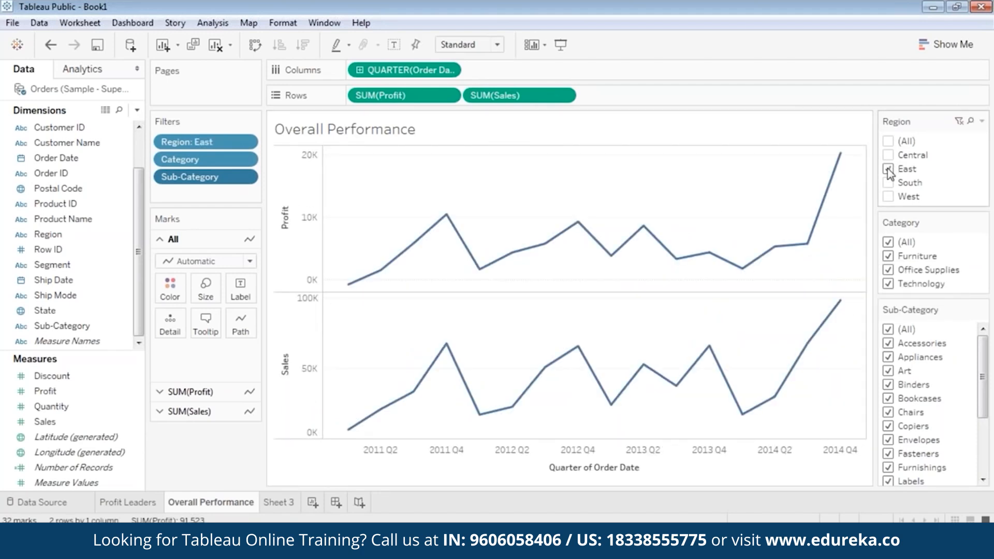
mouse_move(846, 161)
click(888, 169)
click(888, 197)
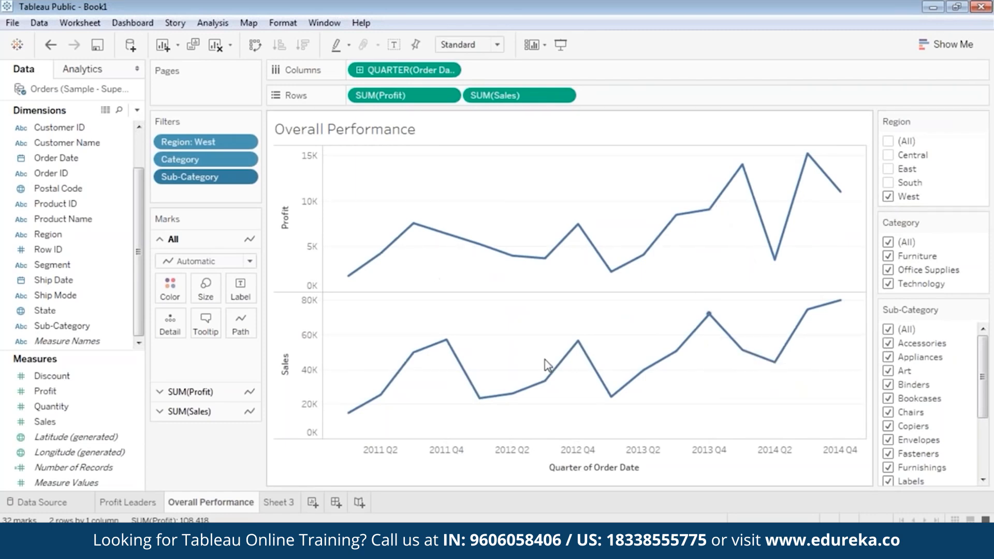
Step: Switch back to Central, then finish with only West selected
mouse_move(806, 309)
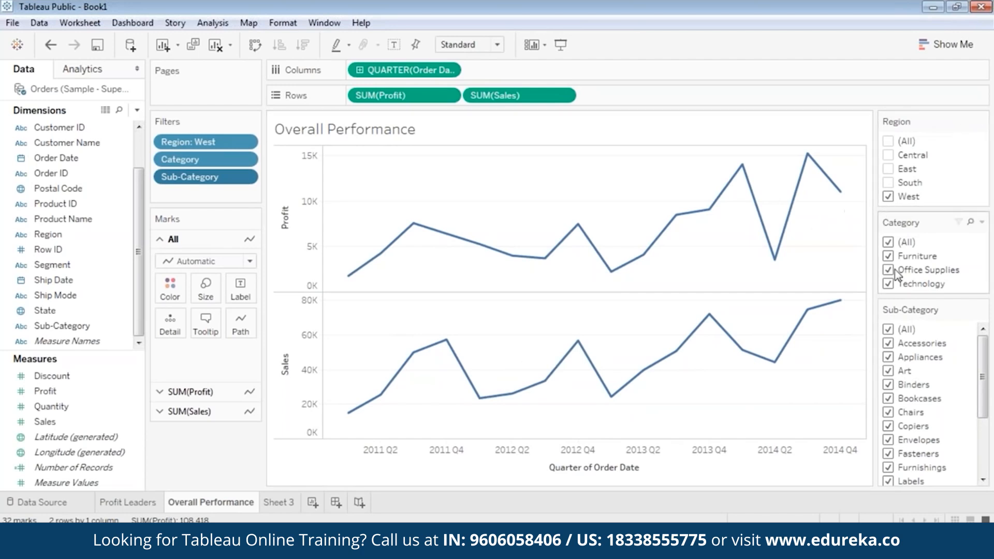
mouse_move(762, 198)
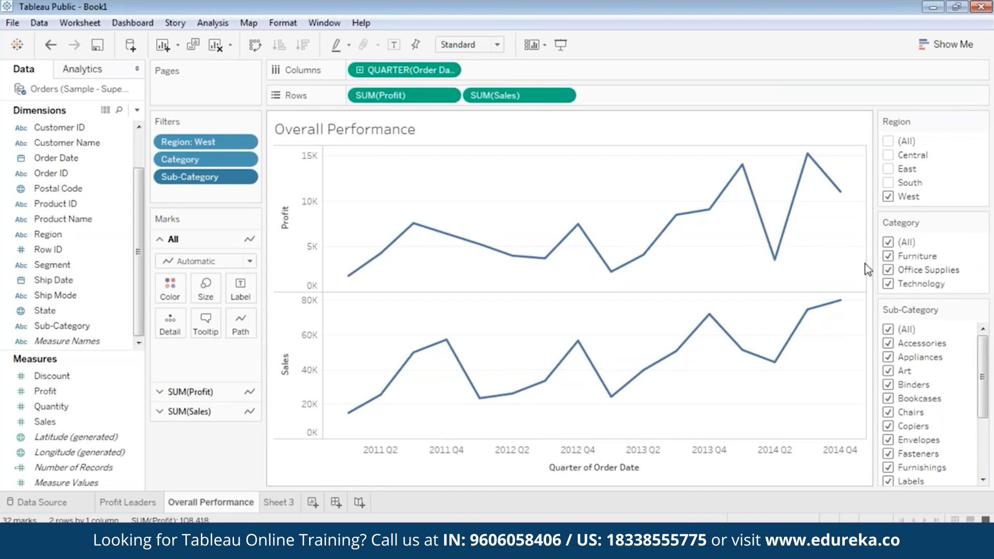
click(888, 197)
click(888, 155)
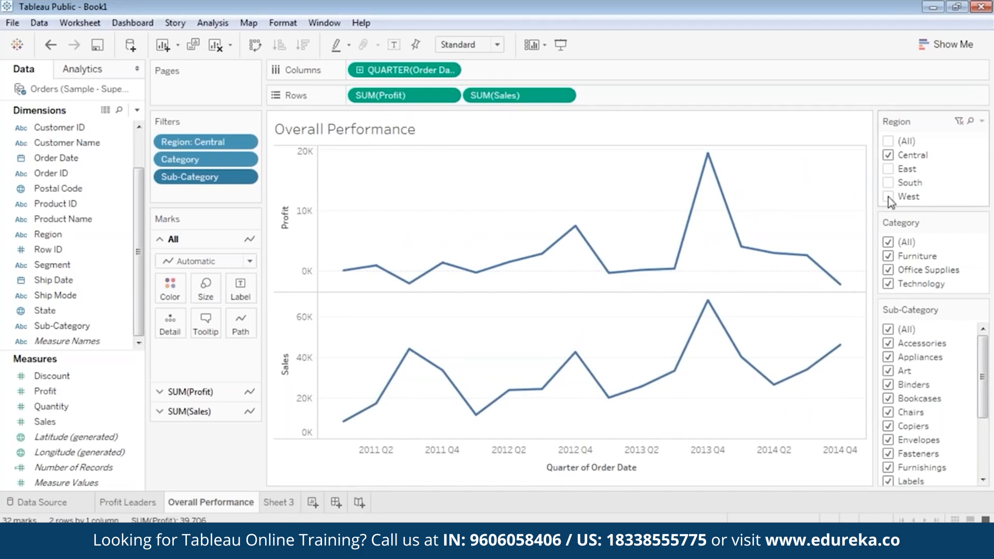
click(888, 156)
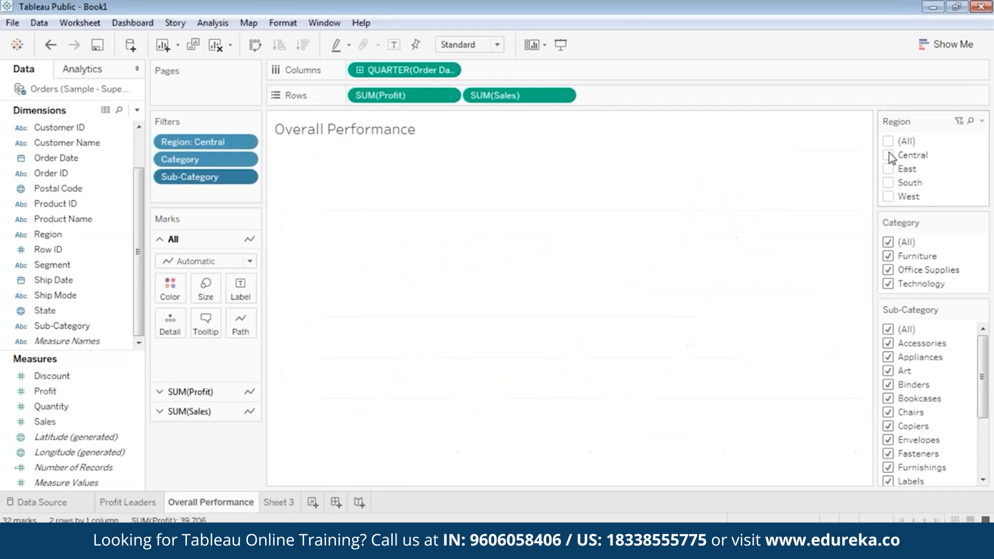
click(889, 199)
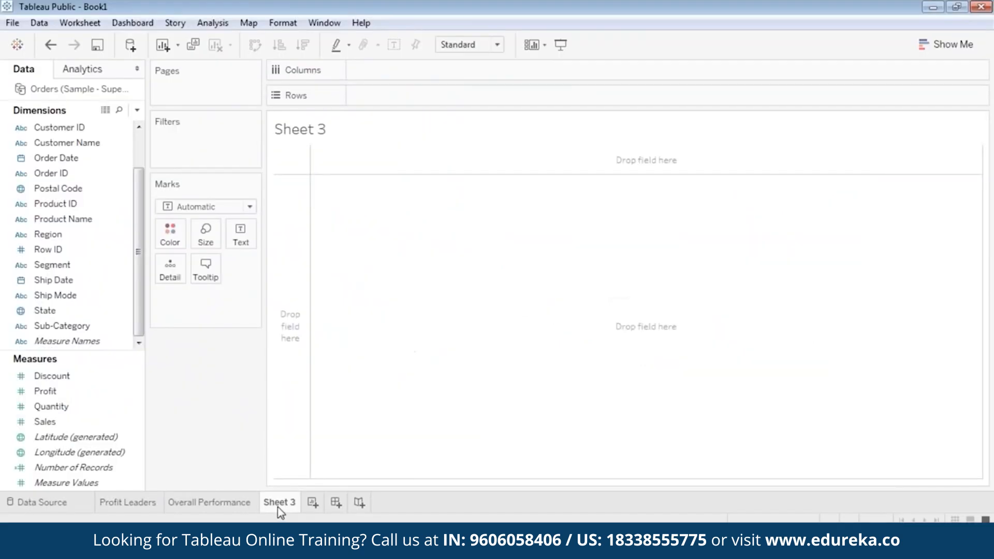
Step: Rename the Sheet 3 tab to 'Scatter Plot'
right_click(281, 505)
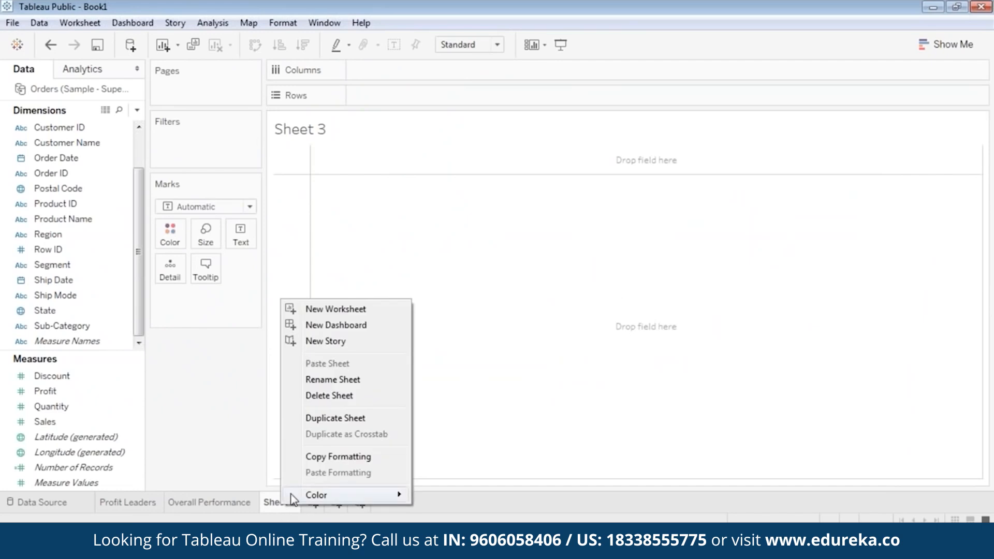
click(325, 381)
text(Sca)
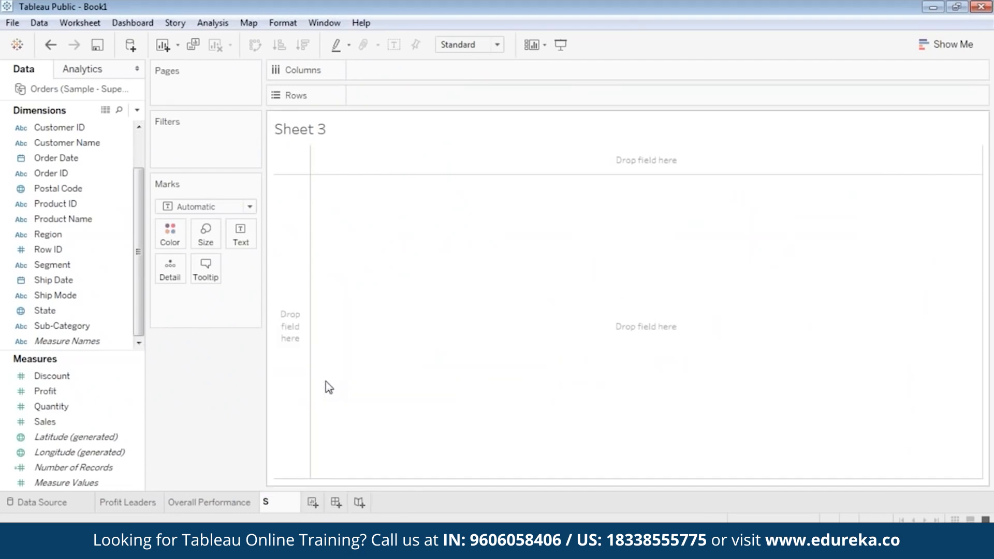
text(tter Plot)
key(Return)
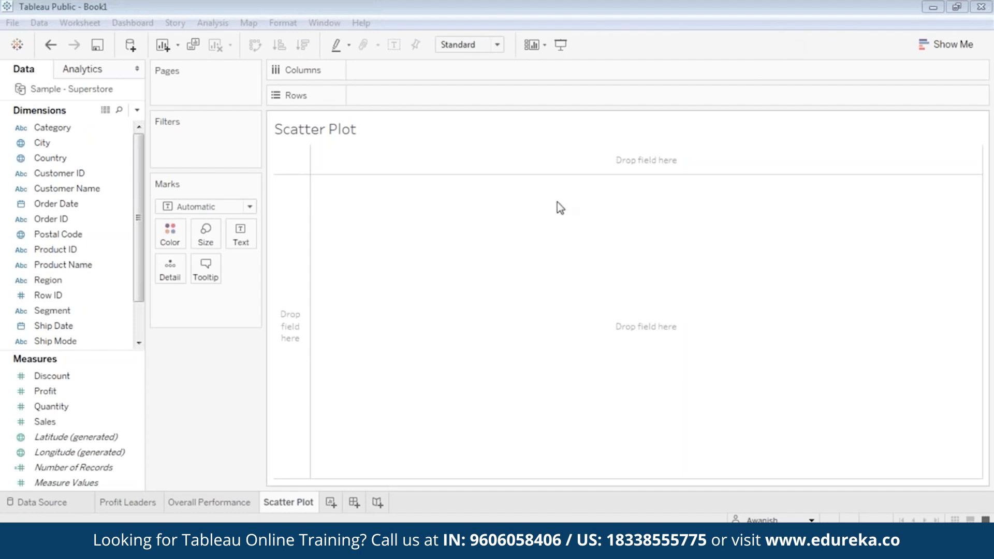
Step: Plot SUM(Profit) against SUM(Sales) as a scatter plot
click(787, 36)
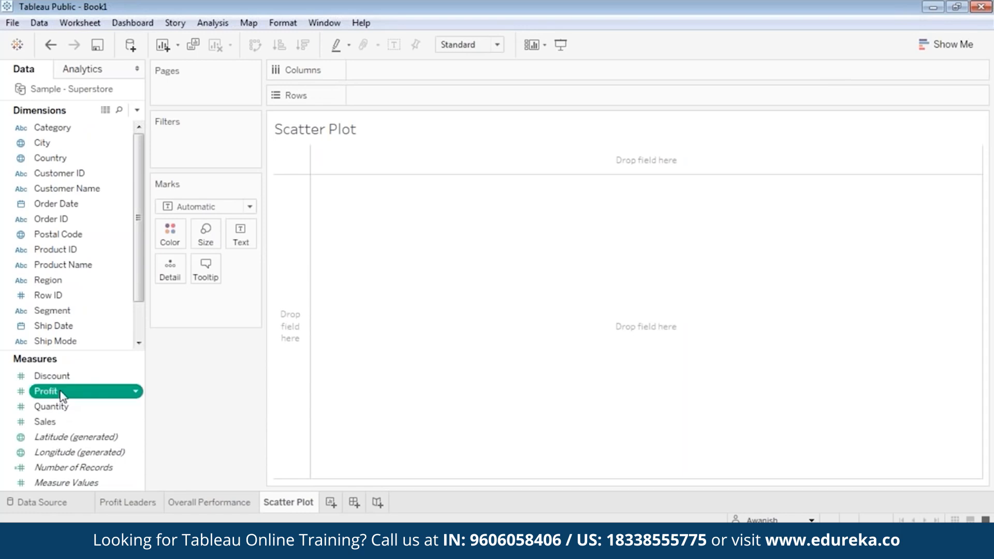
drag(52, 422, 399, 76)
drag(50, 396, 391, 98)
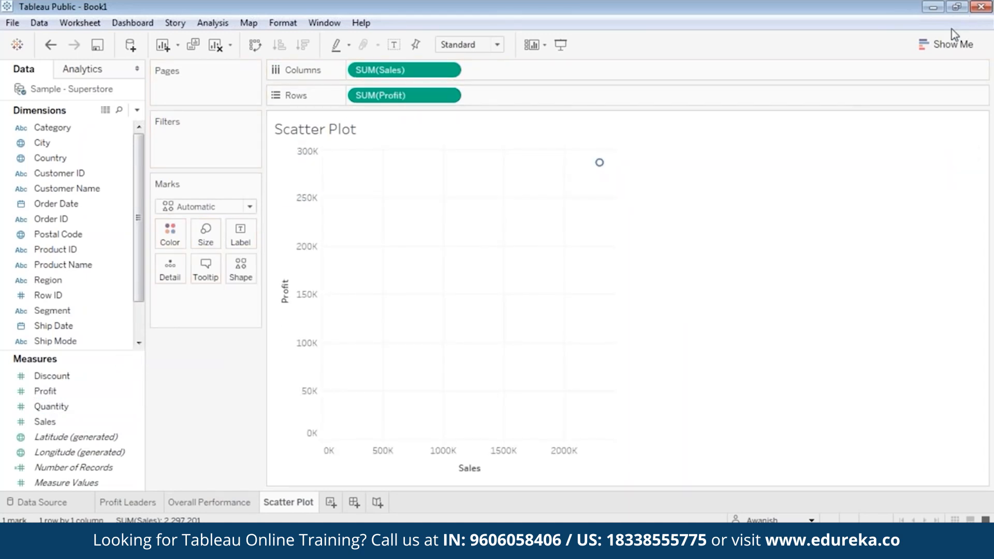
click(953, 44)
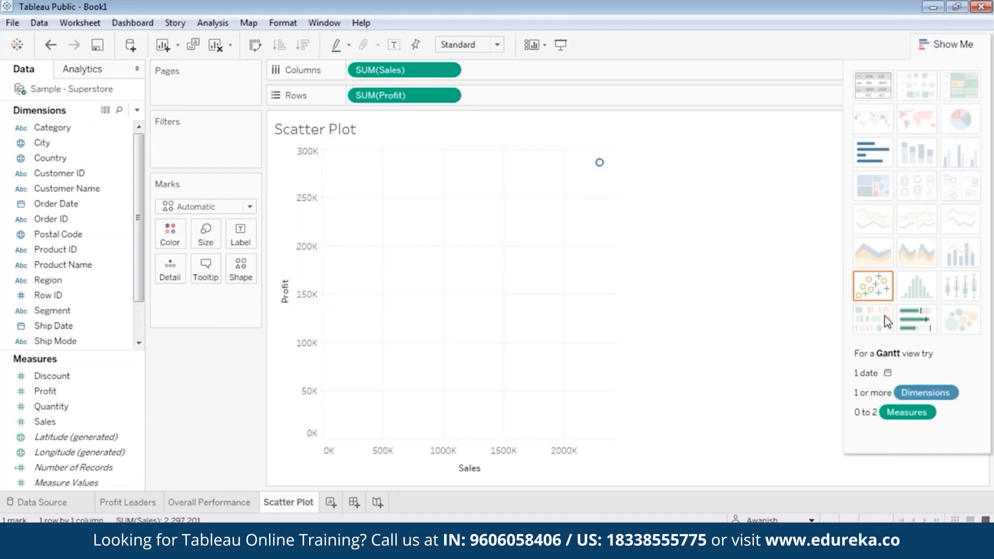
click(876, 290)
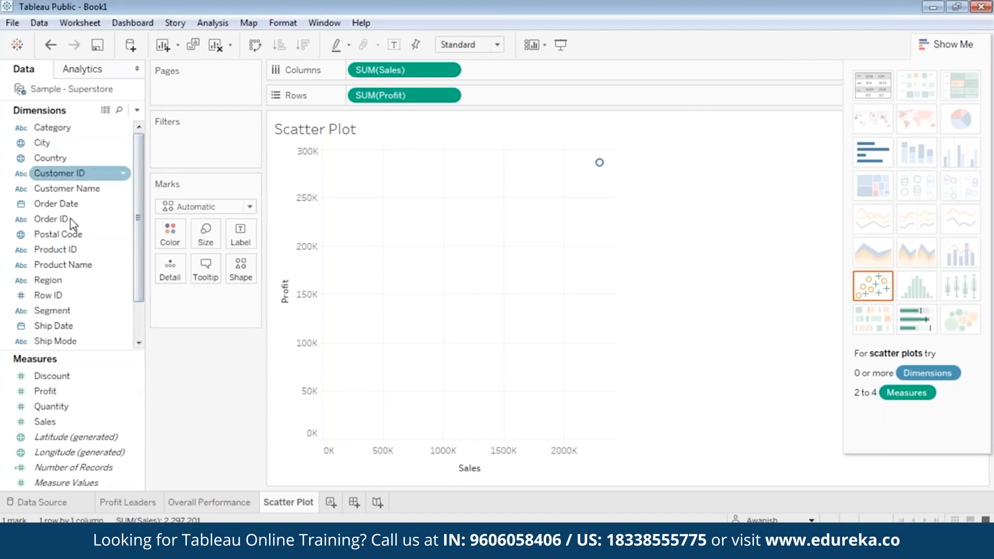
Step: Split the scatter into one point per State and add Region as a filter
click(58, 325)
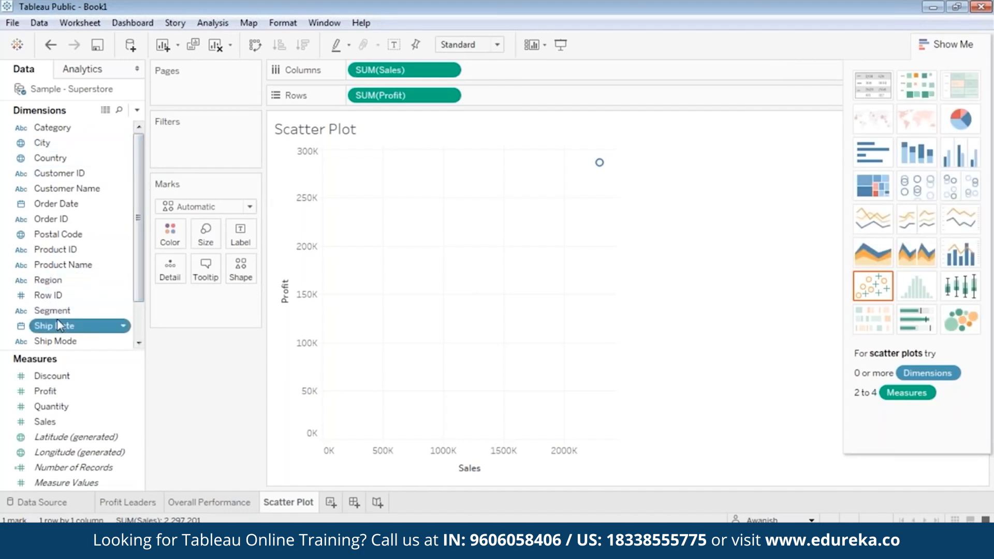
scroll(59, 324, down, 1)
drag(52, 310, 195, 310)
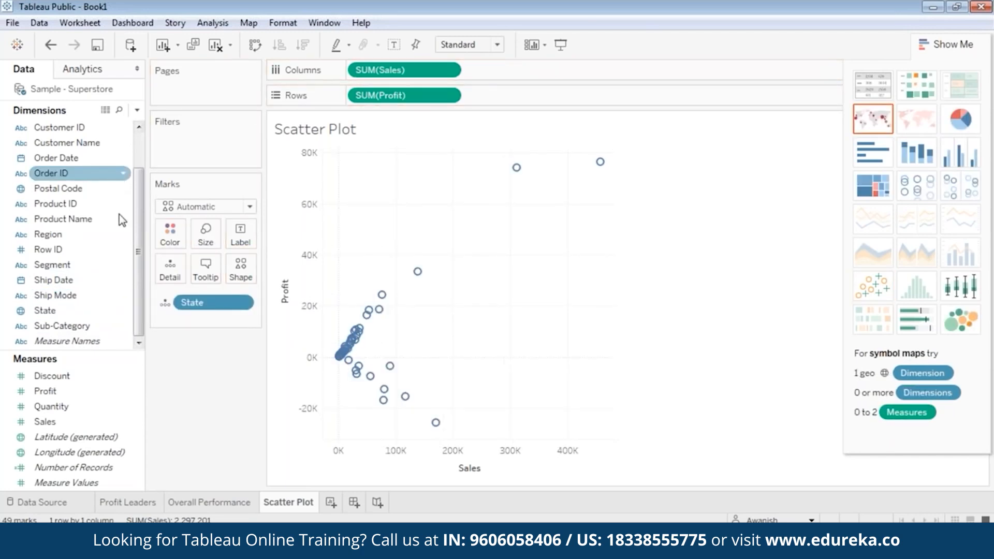
scroll(141, 247, up, 1)
drag(48, 280, 209, 148)
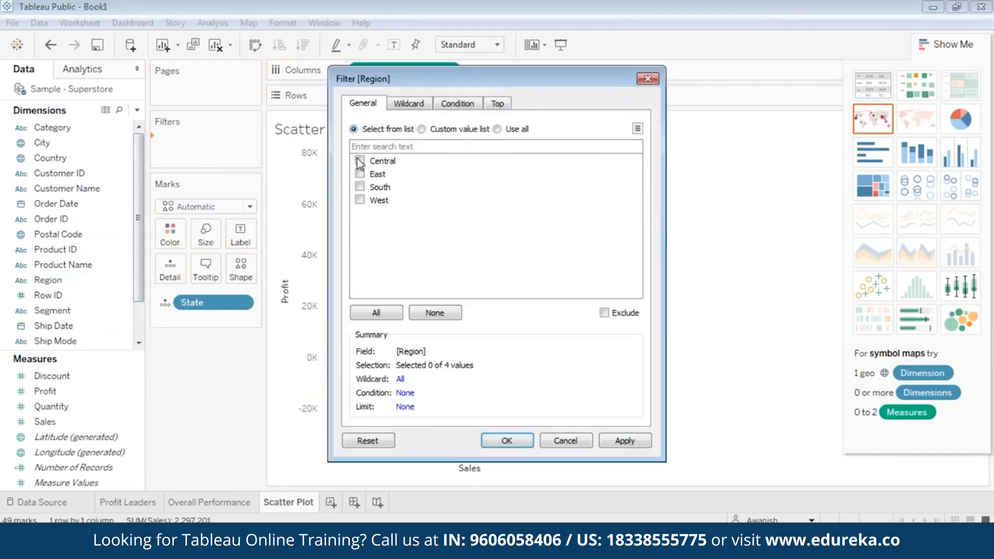
Step: Tick two regions in the Region filter and apply it to the scatter plot
click(359, 174)
click(359, 161)
click(507, 440)
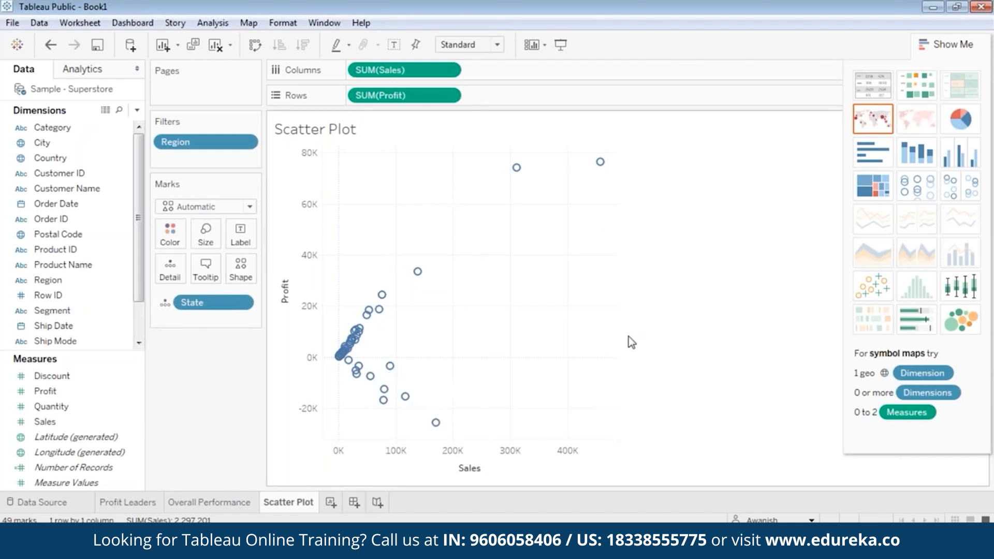
mouse_move(417, 271)
mouse_move(392, 377)
mouse_move(338, 362)
mouse_move(436, 422)
mouse_move(382, 295)
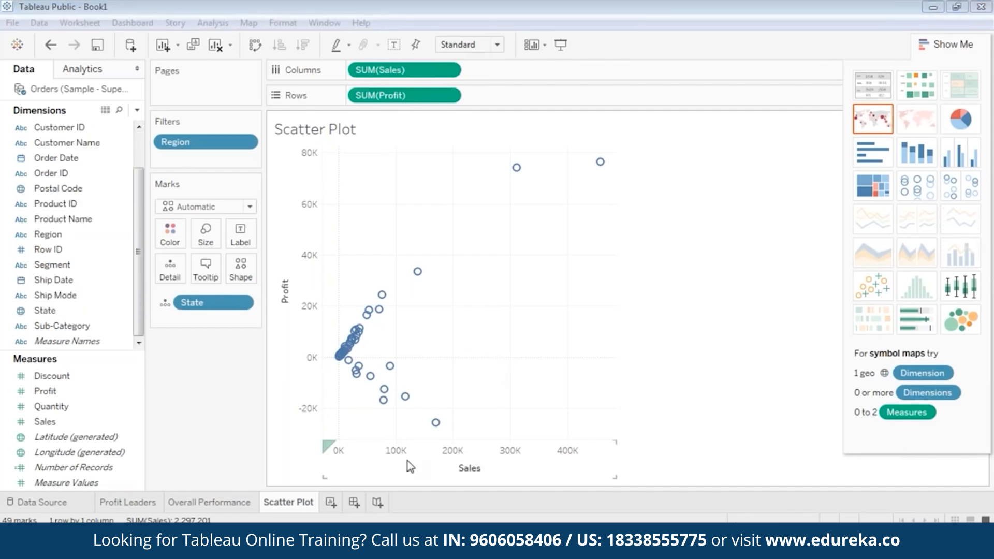
click(409, 466)
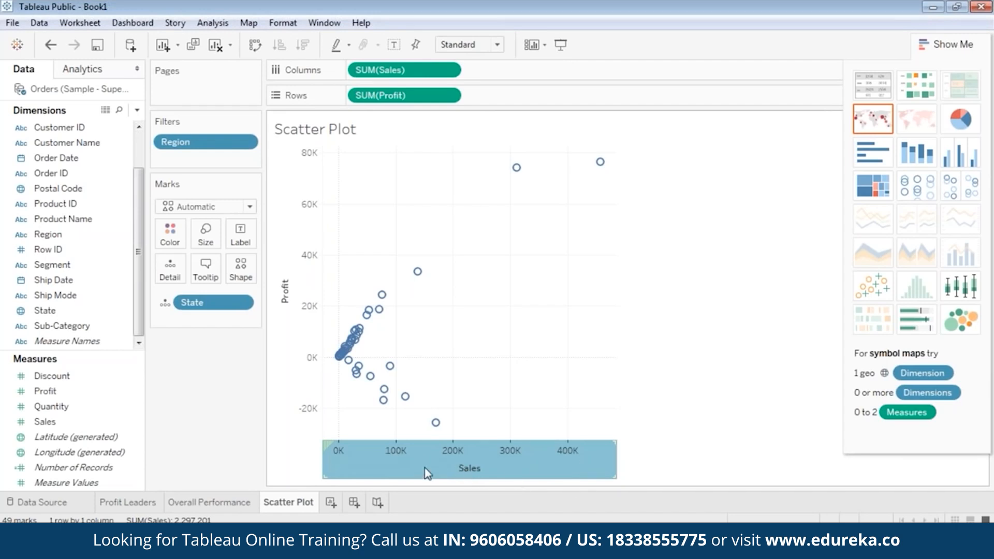
Step: Add an unlabelled median reference line on the Sales axis at 22,205
right_click(448, 470)
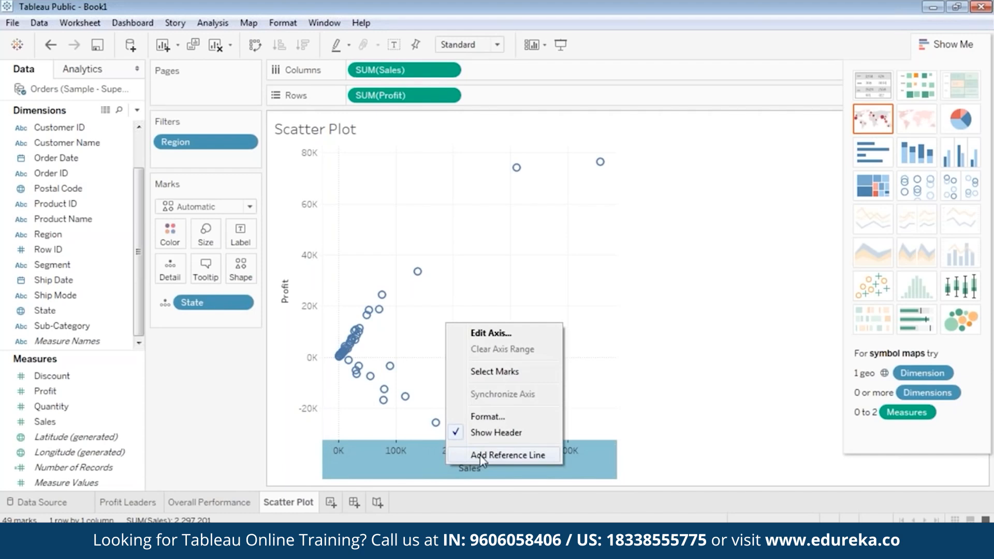
click(480, 455)
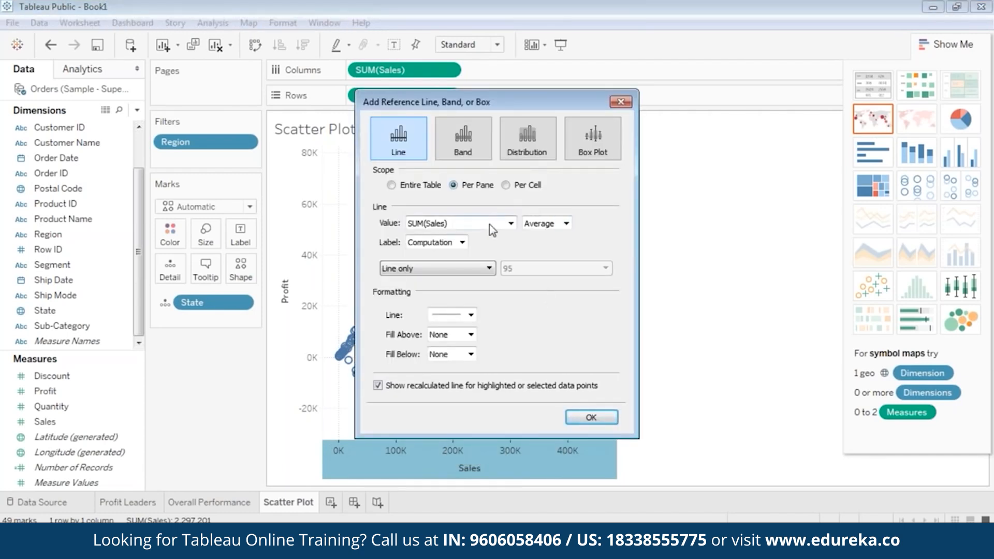
click(541, 225)
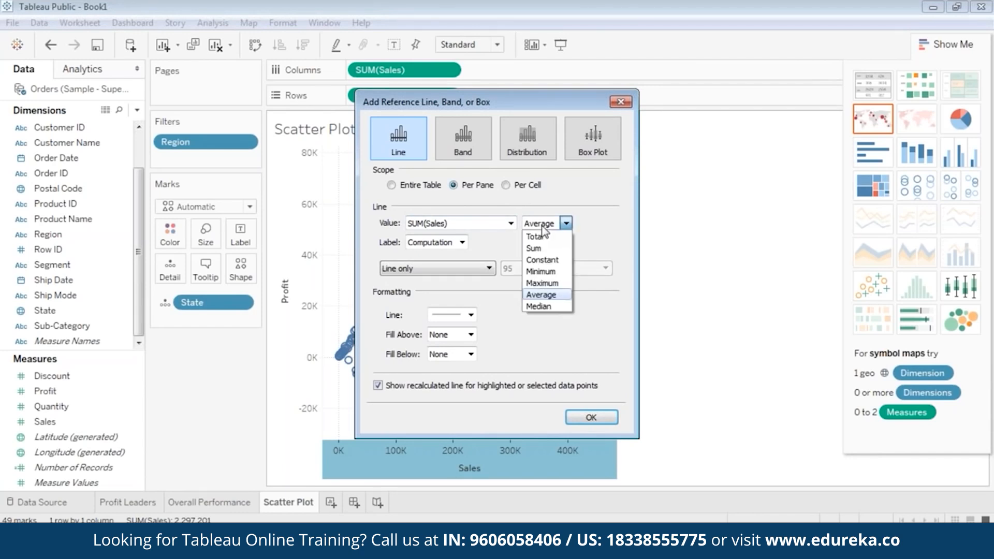
click(541, 307)
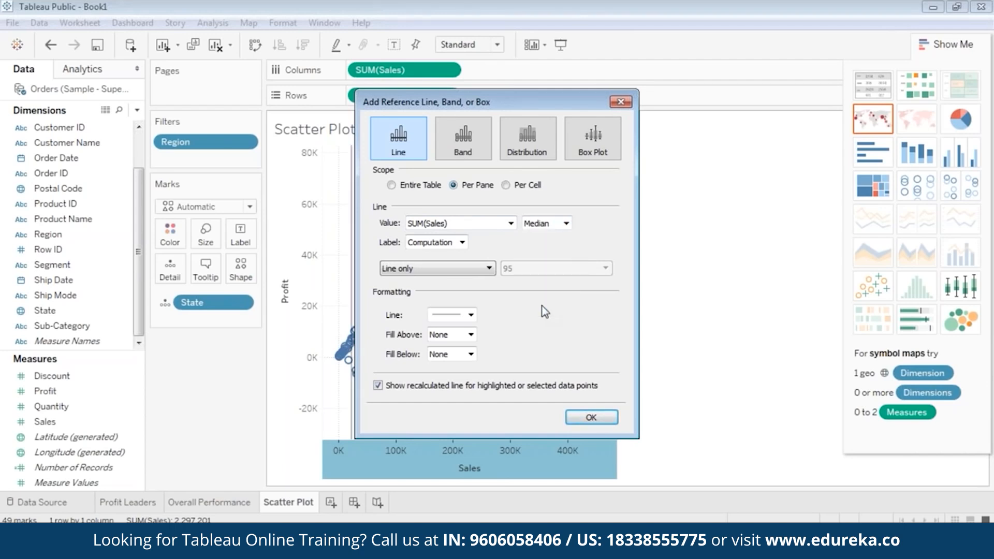
click(447, 248)
click(444, 254)
click(583, 417)
mouse_move(351, 289)
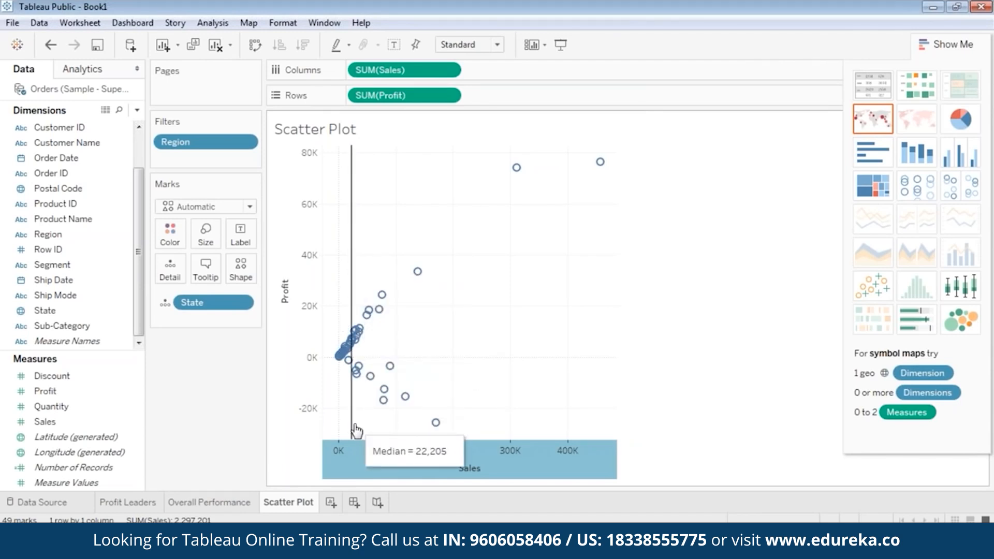
Step: Add an unlabelled median reference line on the Profit axis at 2,196
right_click(287, 272)
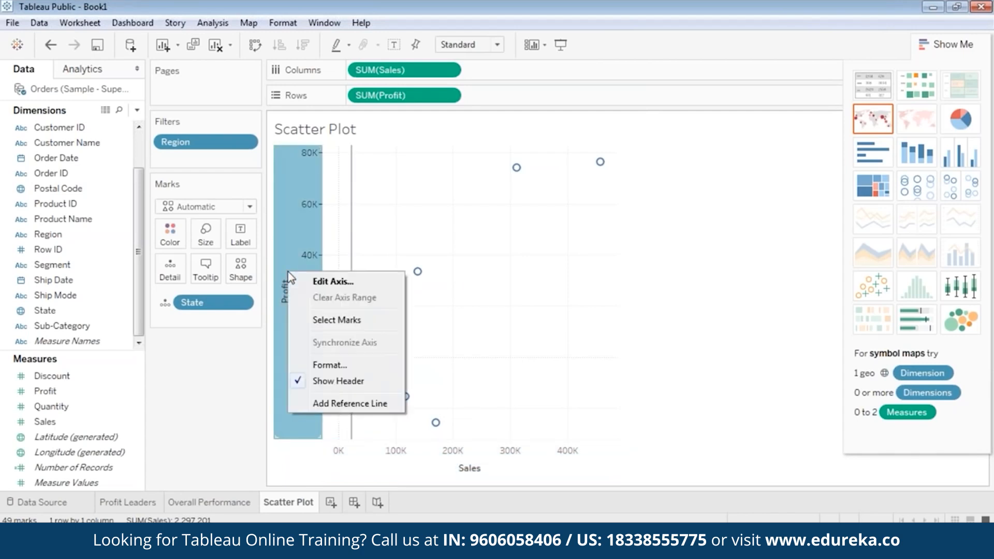
click(327, 406)
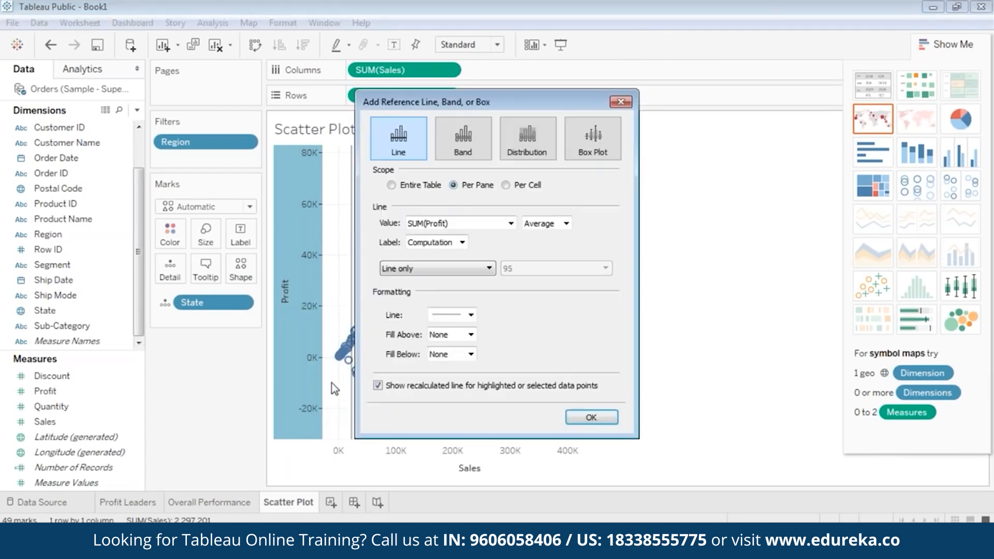
click(566, 223)
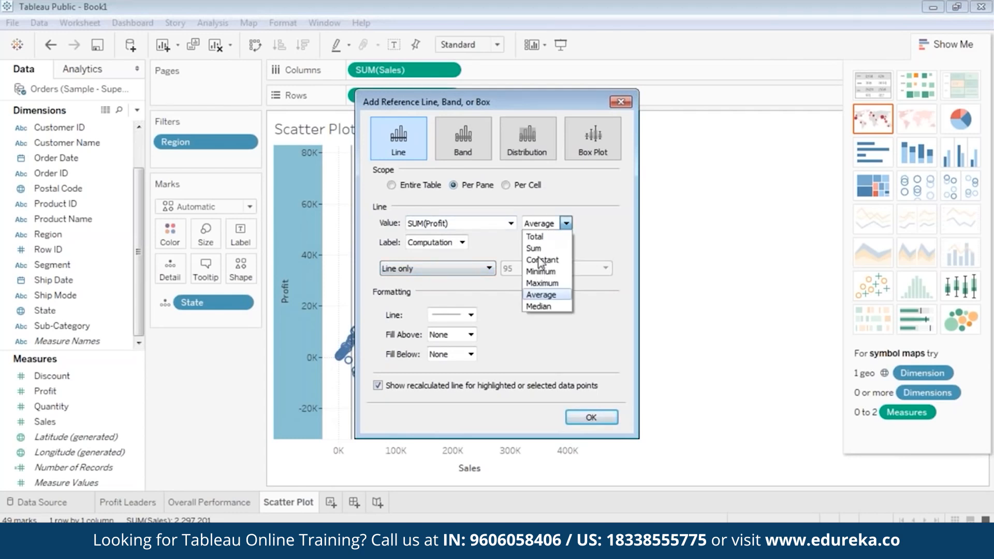
click(538, 306)
click(440, 242)
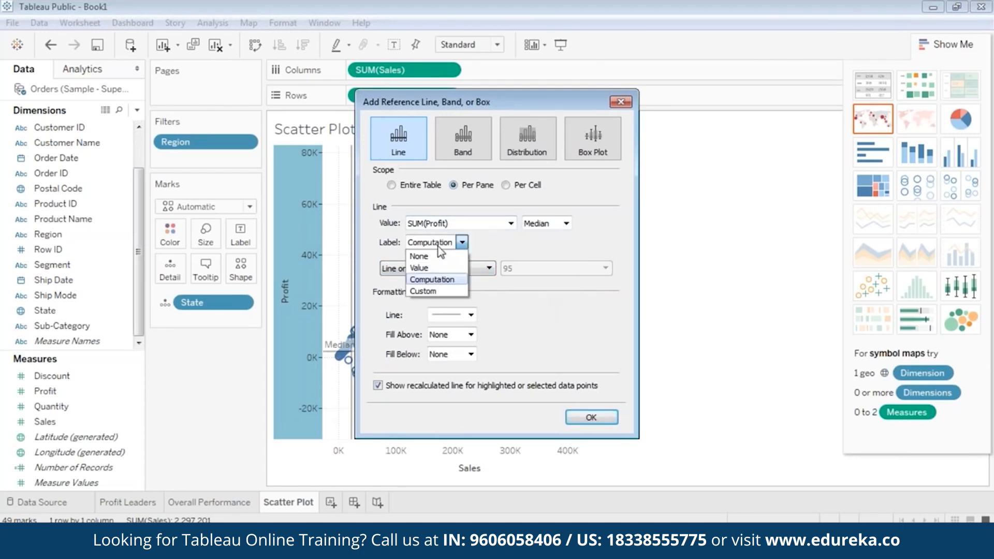
click(439, 255)
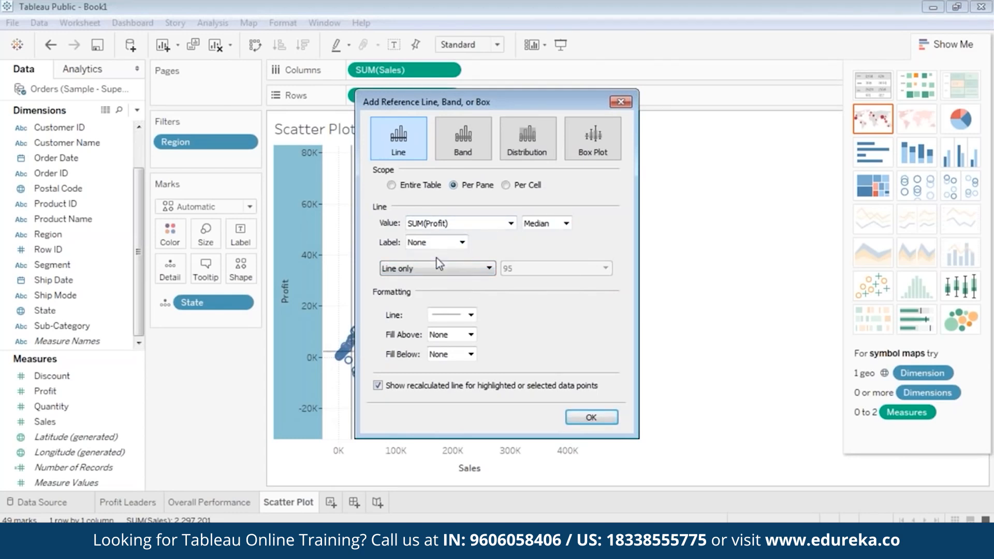
click(591, 417)
mouse_move(347, 249)
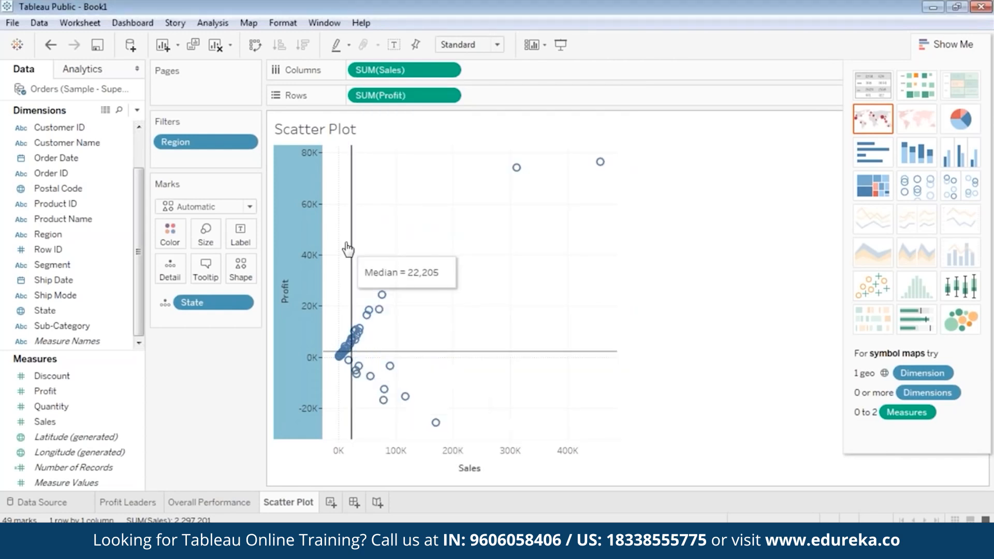
mouse_move(327, 354)
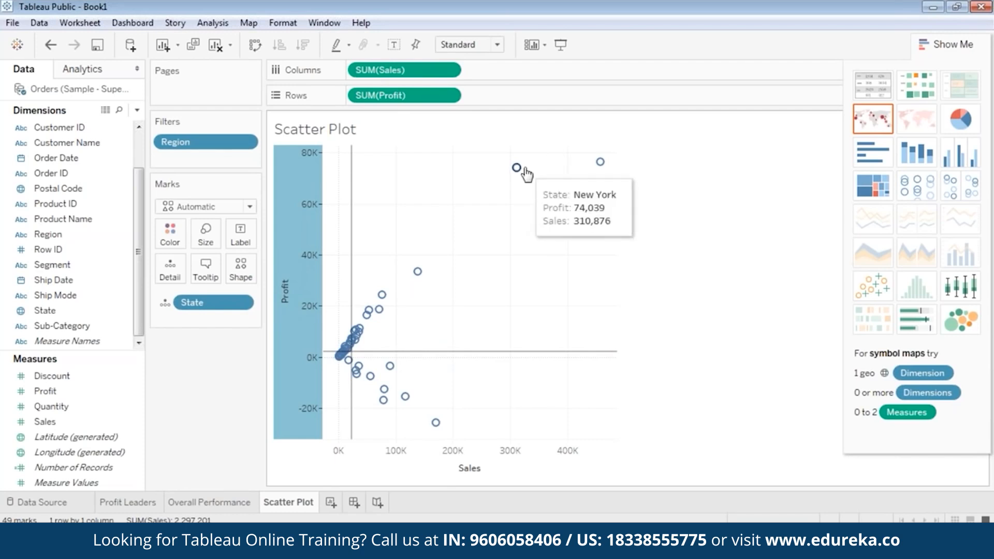
mouse_move(394, 306)
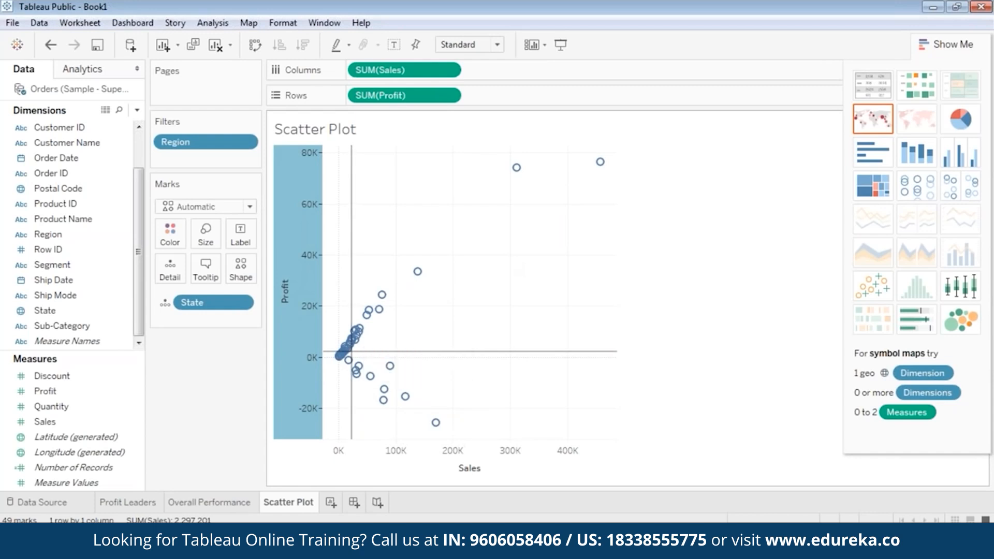
mouse_move(423, 268)
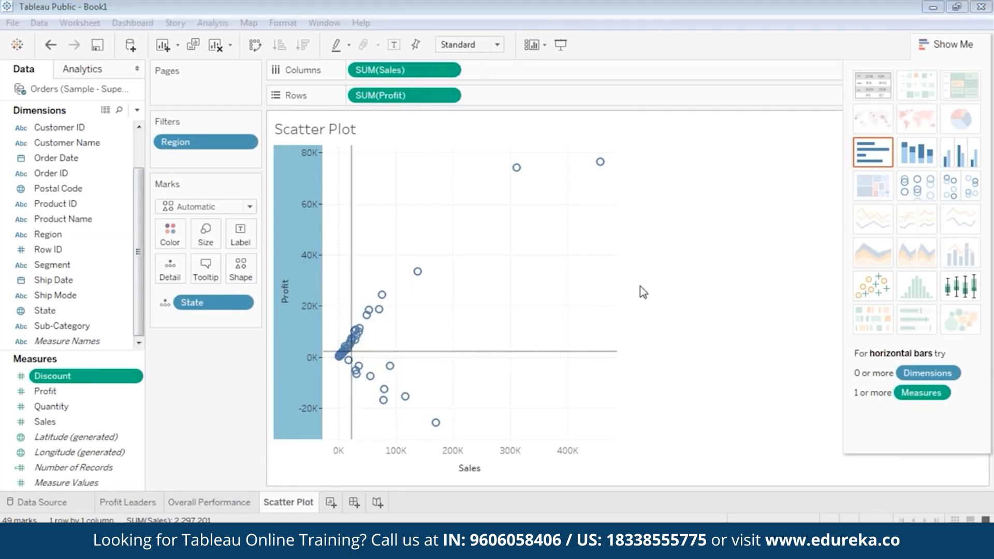
mouse_move(417, 274)
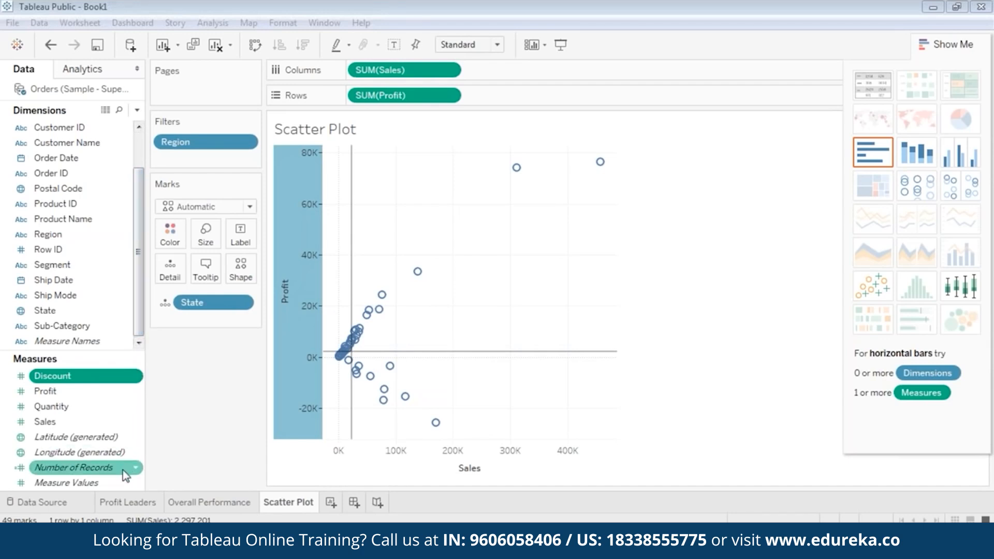
Step: Create a Float parameter named 'Sales Parameter' with current value 22205
right_click(5, 408)
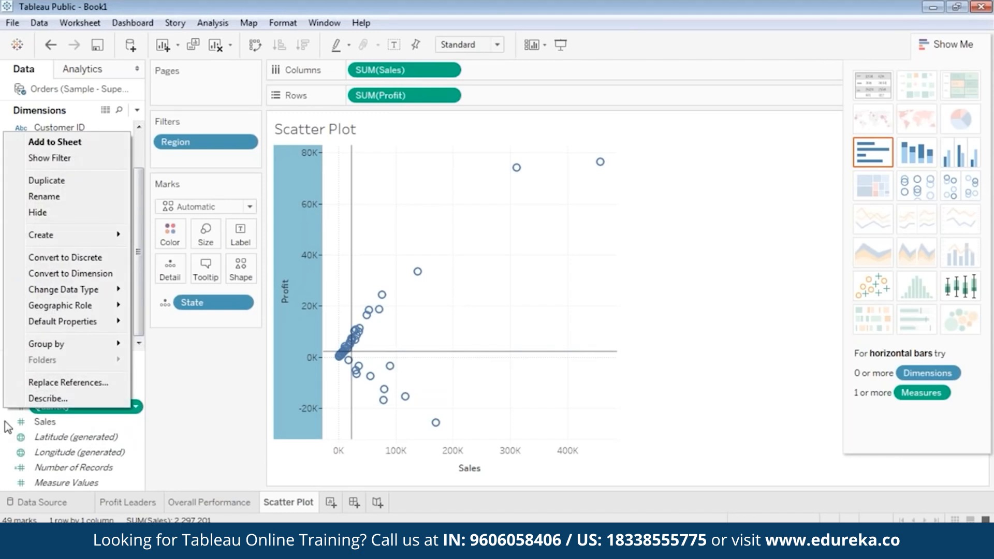
mouse_move(60, 233)
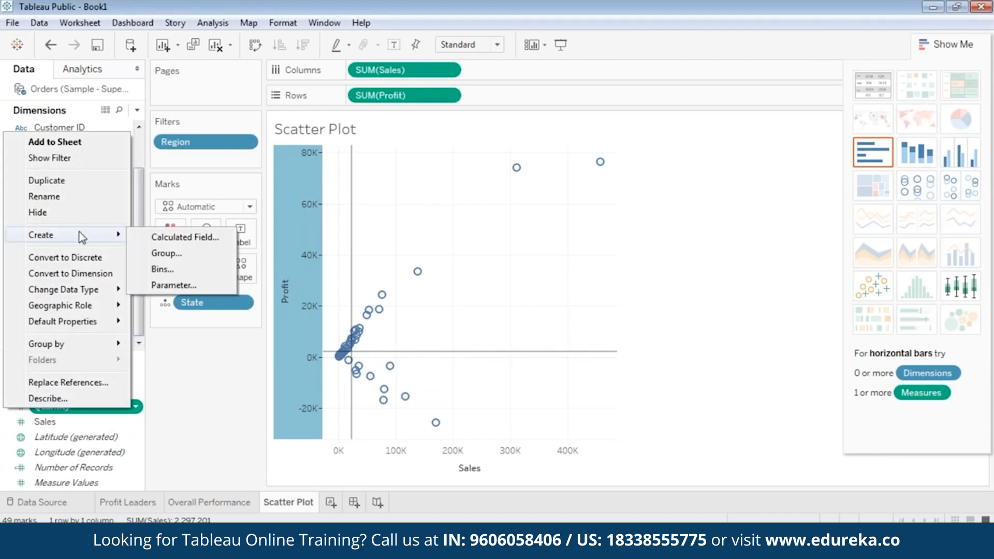
click(170, 285)
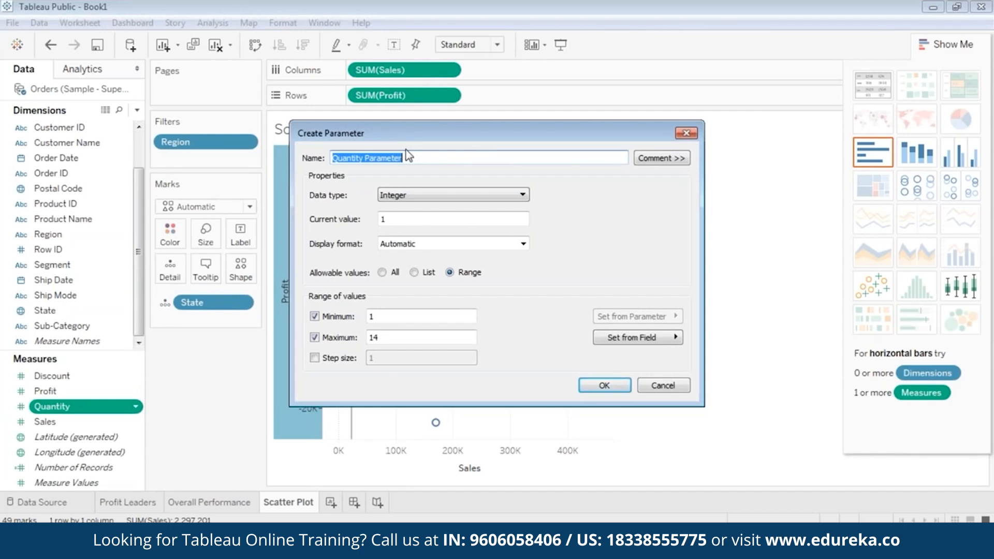
text(Sales)
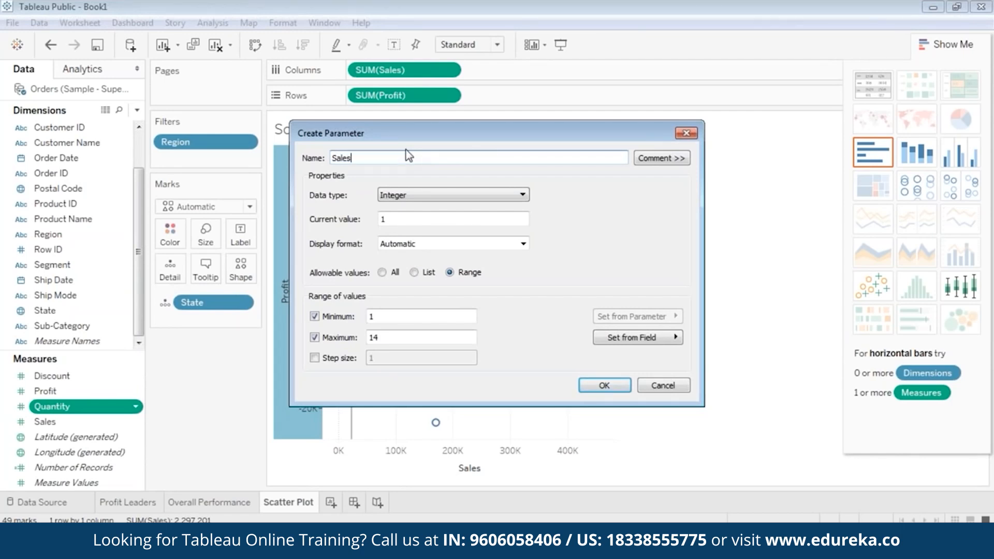
text(para)
key(BackSpace)
key(BackSpace)
key(BackSpace)
key(BackSpace)
text(Parameter)
click(433, 195)
click(432, 208)
key(Tab)
text(22205)
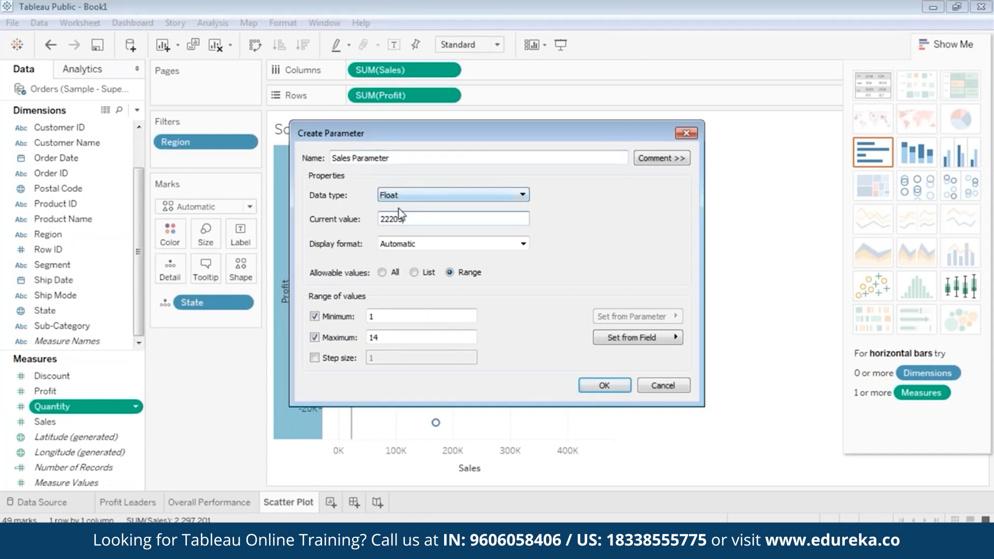
click(605, 386)
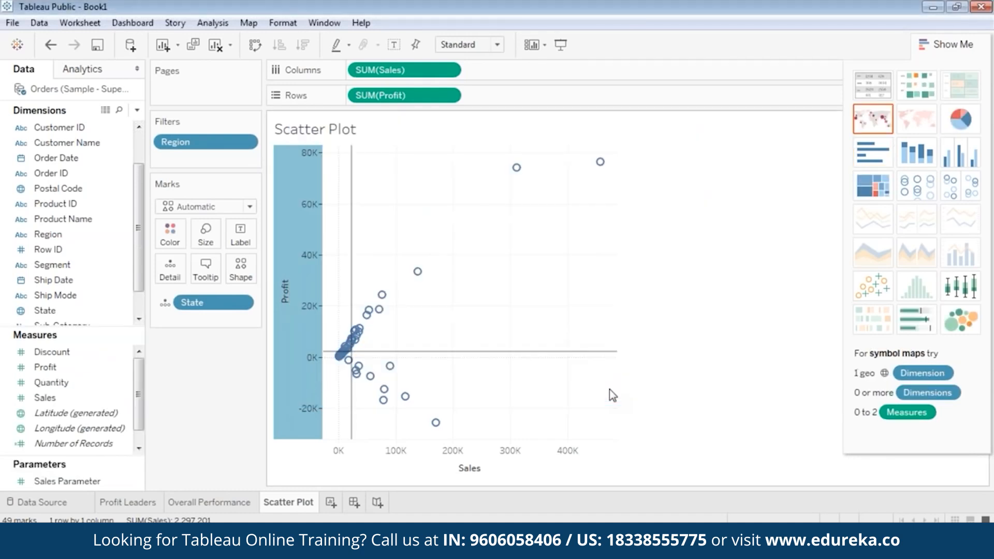
click(70, 482)
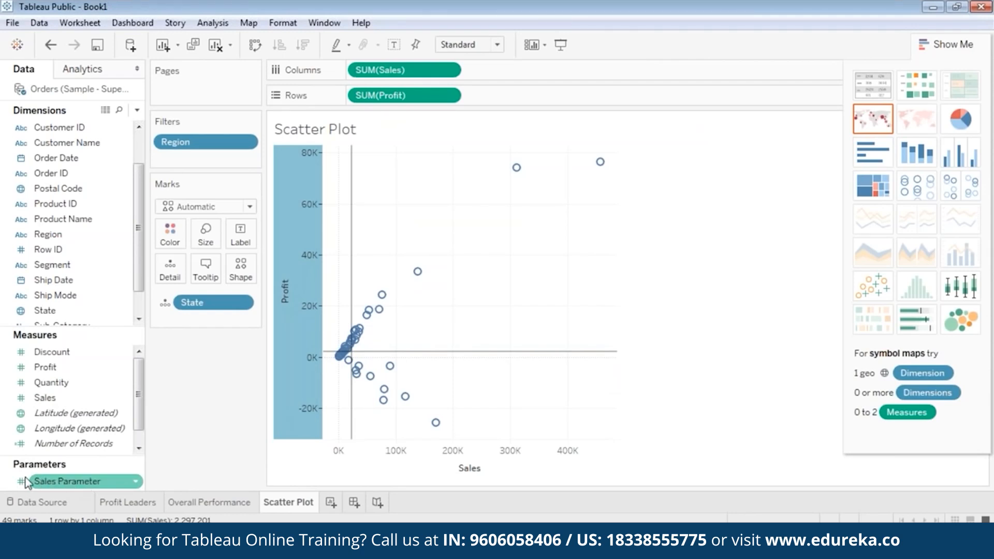
right_click(10, 477)
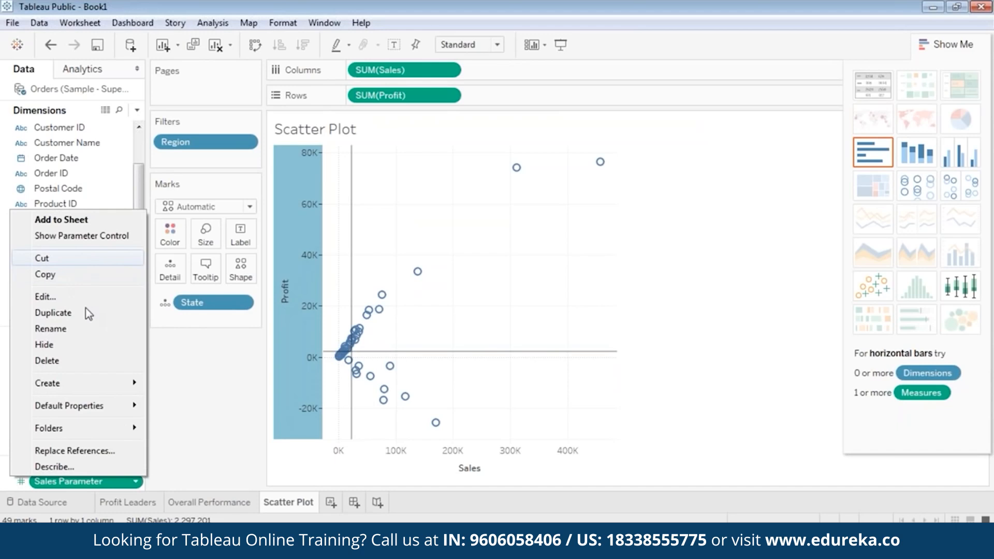
mouse_move(62, 383)
click(189, 401)
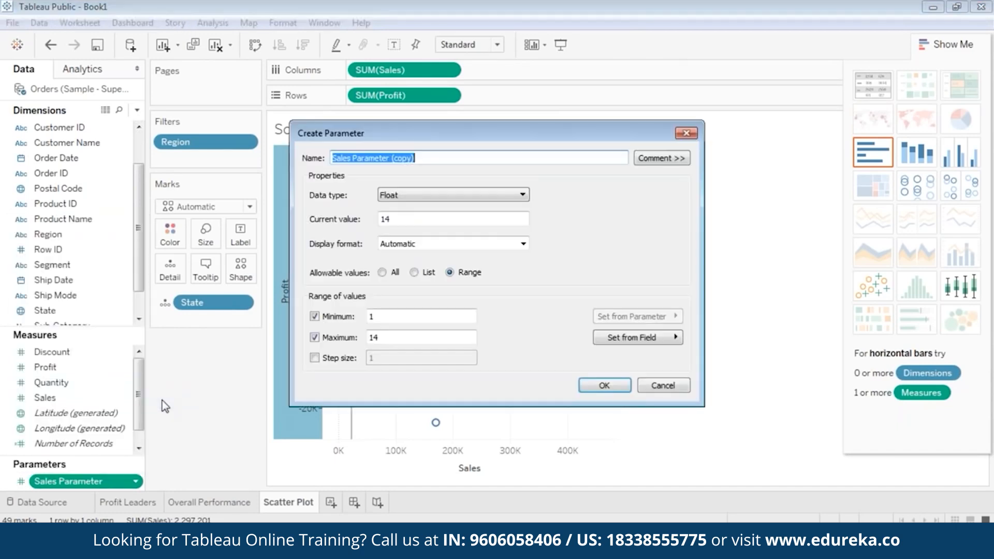
text(P)
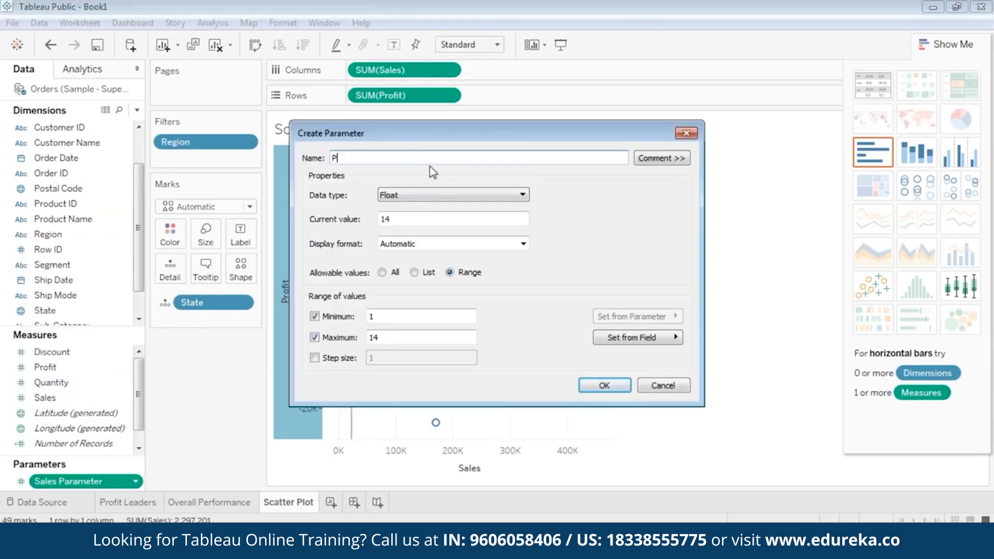
text(rofit Parameter)
double_click(385, 219)
text(2196)
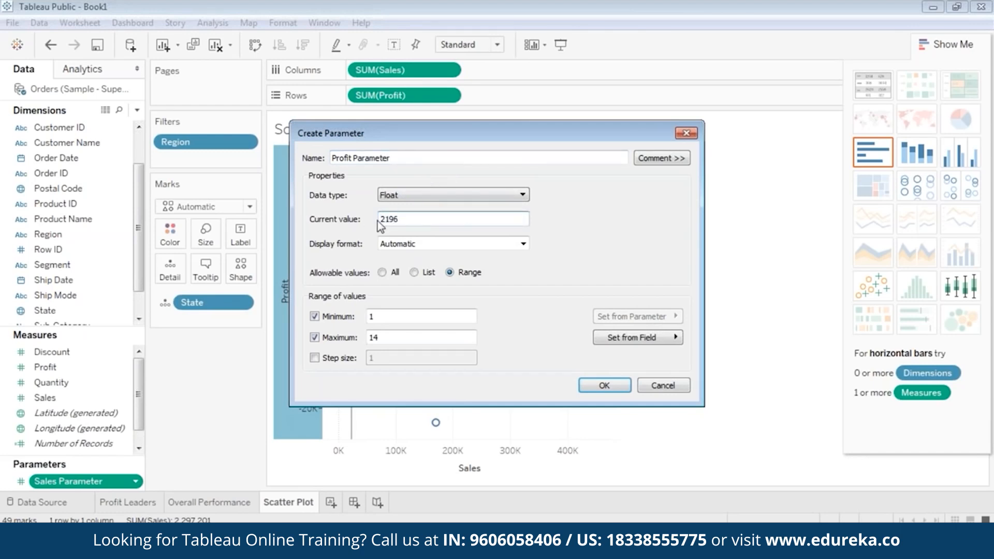
click(604, 386)
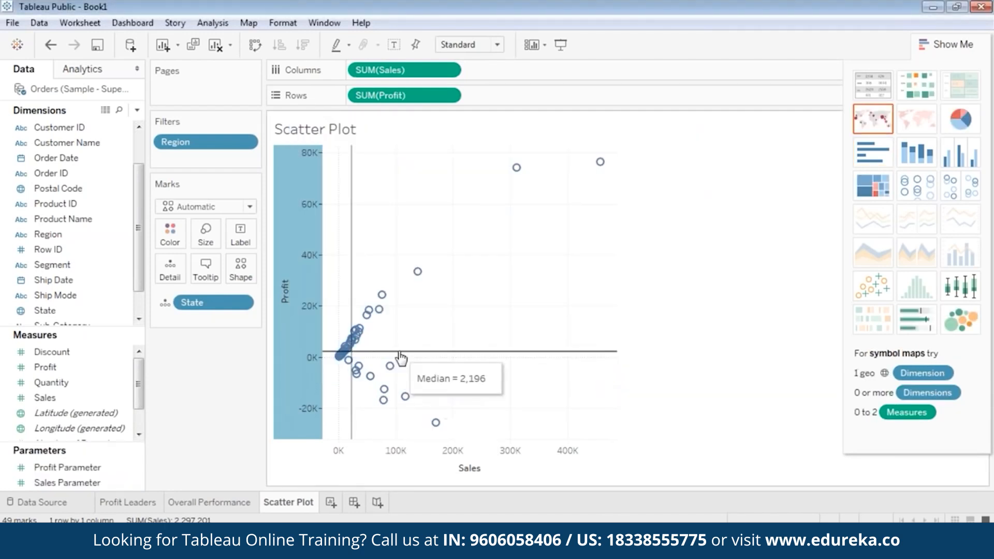
click(89, 482)
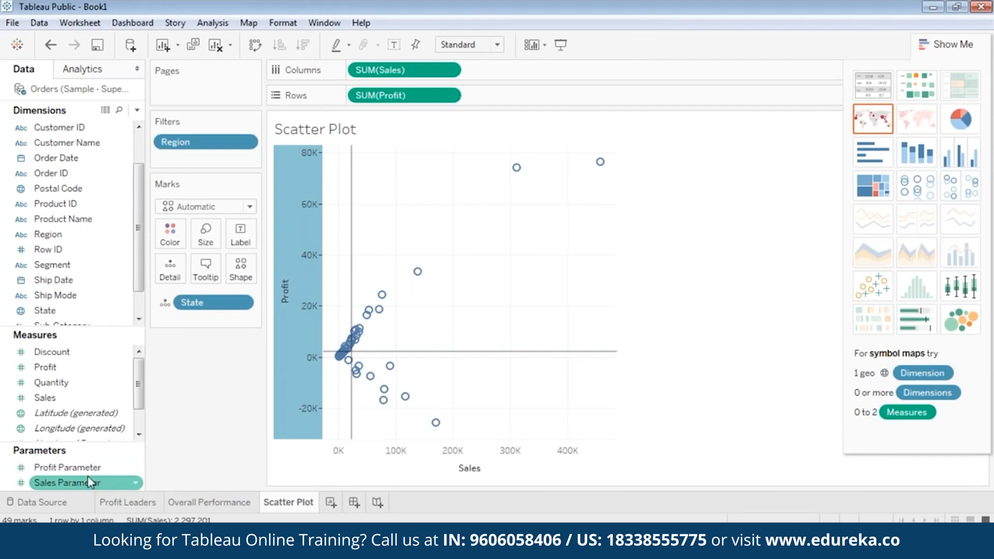
ctrl+click(84, 471)
click(82, 469)
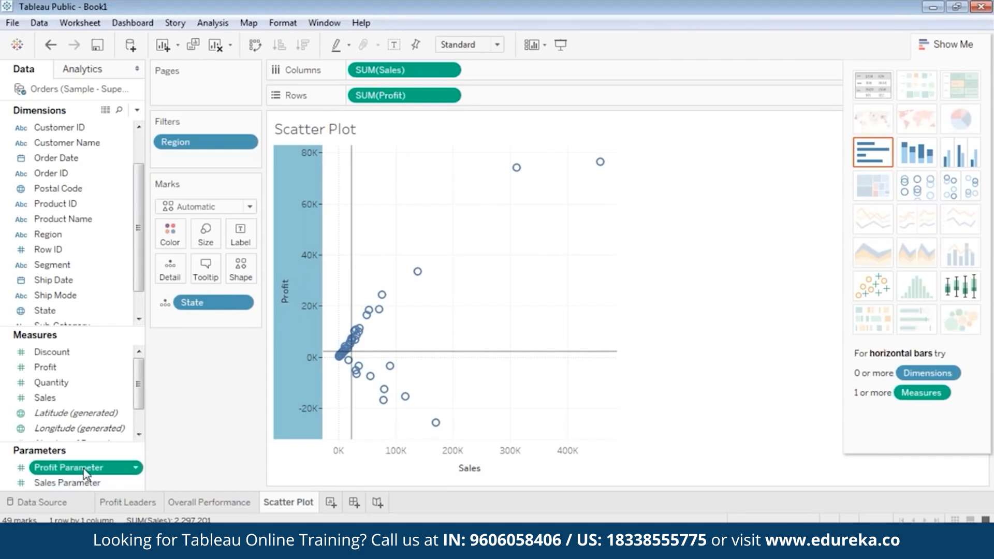
click(89, 482)
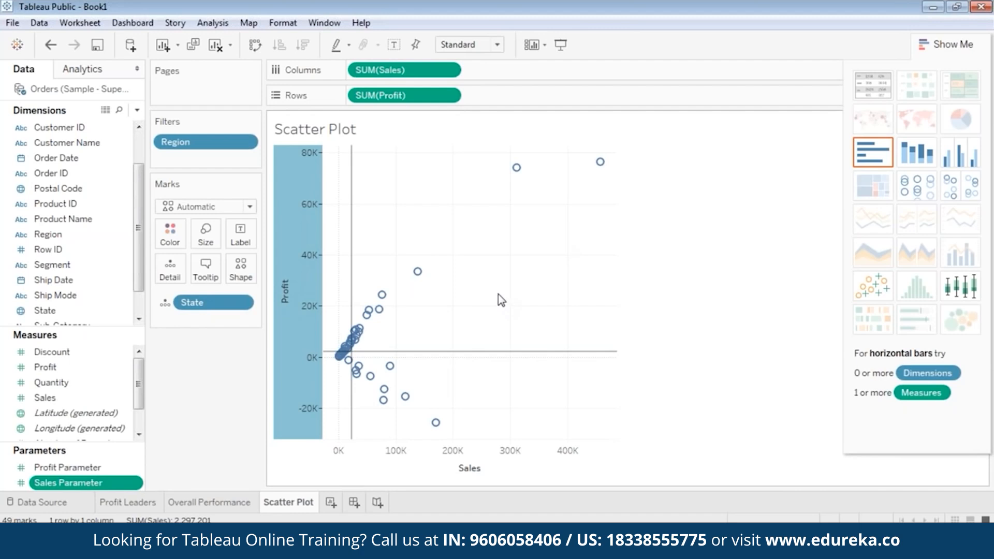
Step: Start a calculated field from Discount and name it 'Identify Quadrants'
right_click(4, 349)
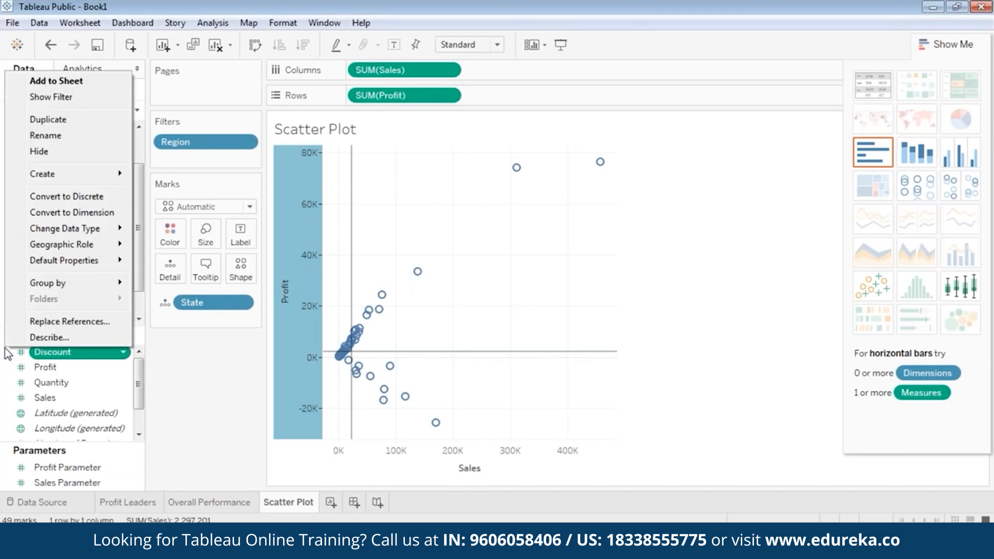
click(4, 348)
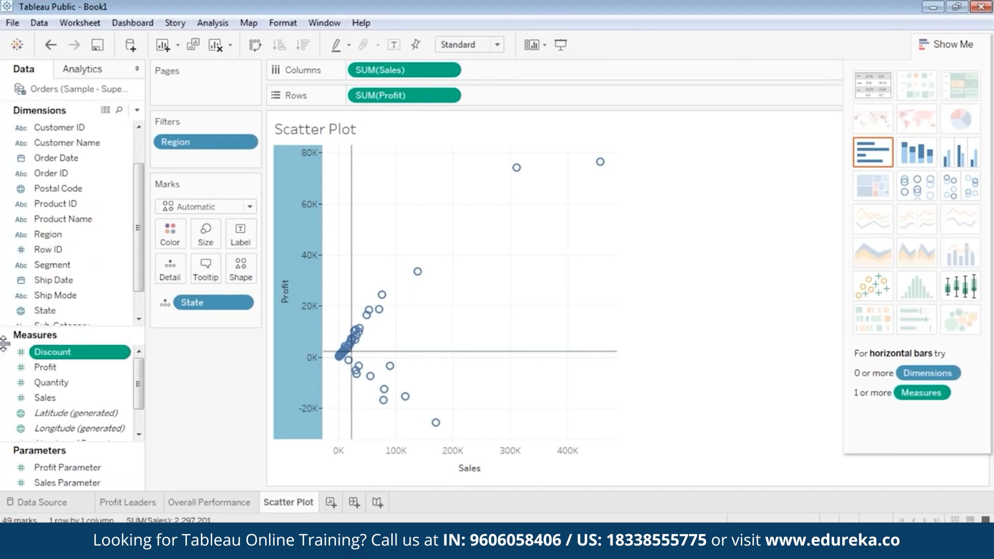
right_click(4, 348)
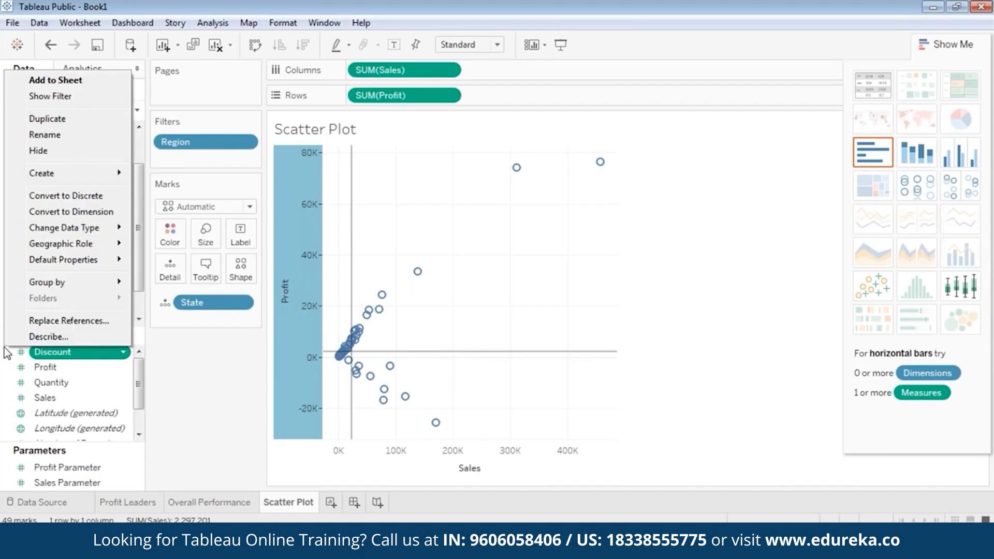
mouse_move(87, 176)
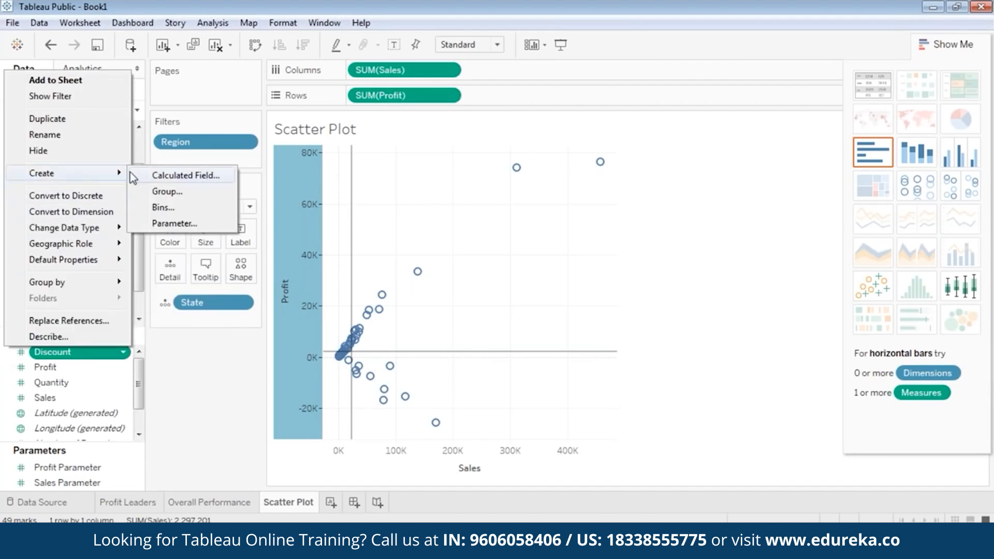
click(182, 176)
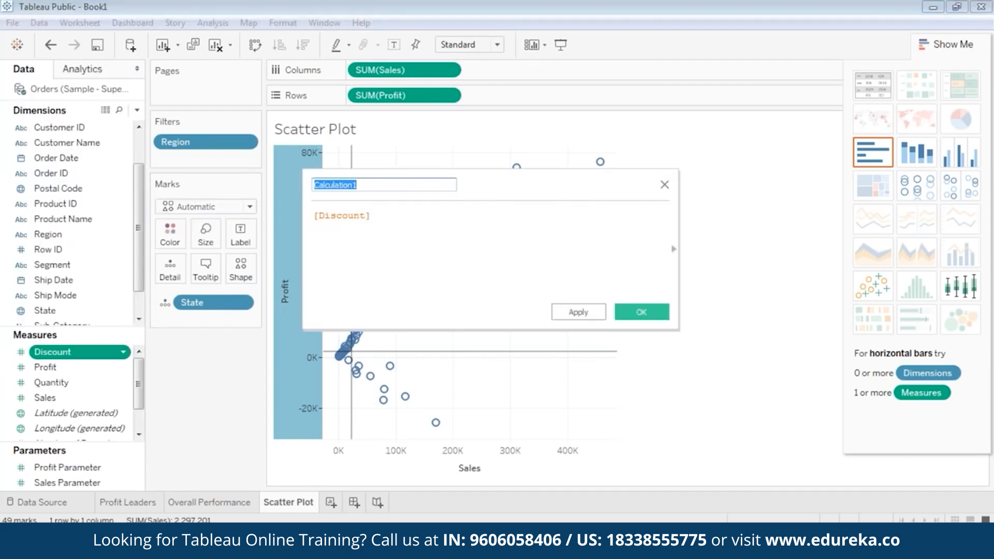
text(Identi)
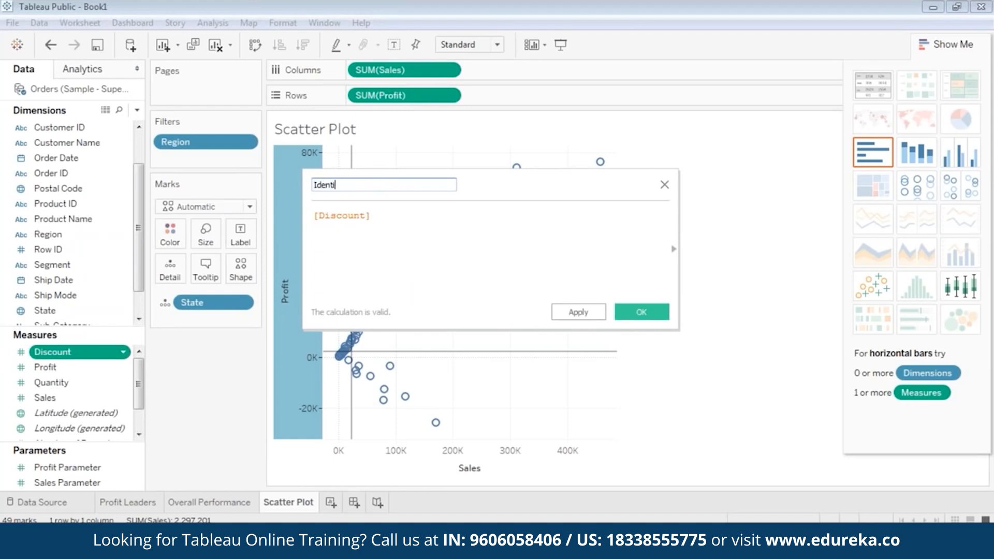
text(fy Quadrants)
click(391, 218)
Step: Select the existing formula, then open the identify quadrants text file and select its quadrant formula
key(ctrl+a)
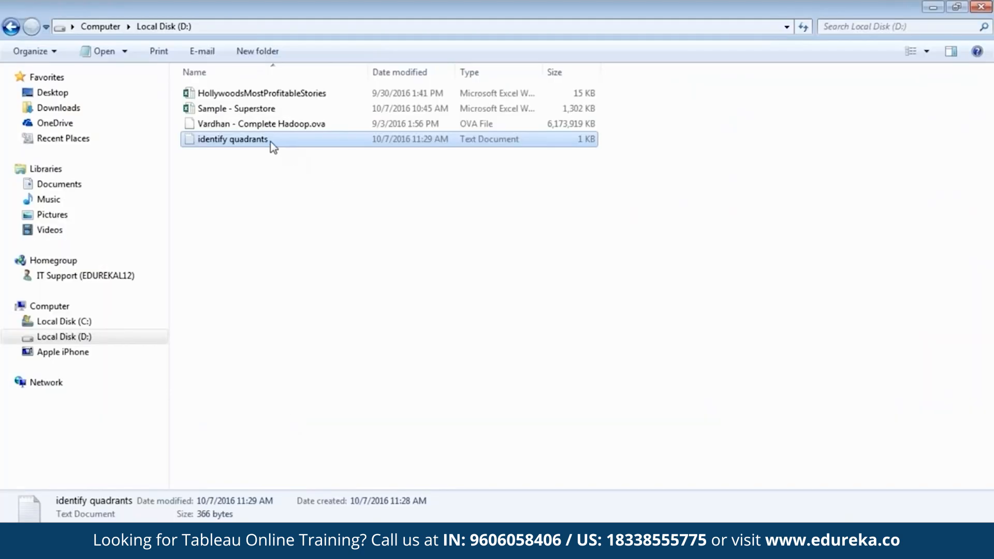
double_click(270, 141)
drag(80, 192, 42, 146)
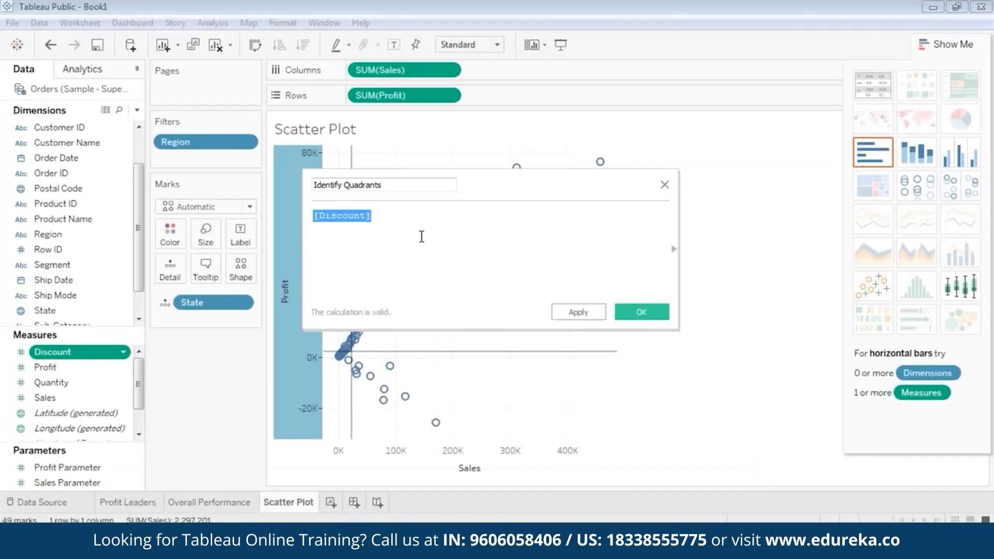
Step: Paste the Q1–Q4 IF/ELSEIF formula over [Discount] and review it in a widened editor
key(ctrl+v)
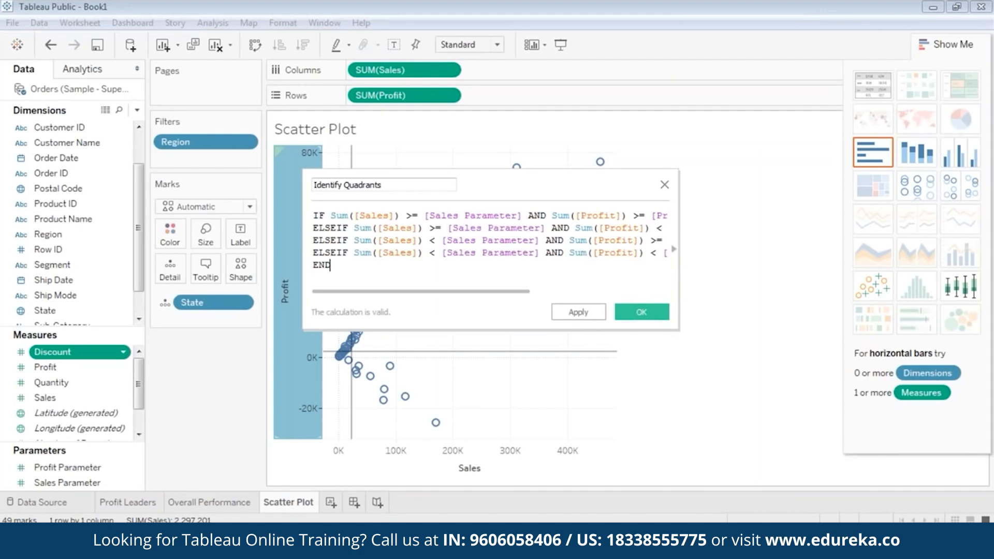
drag(303, 203, 99, 202)
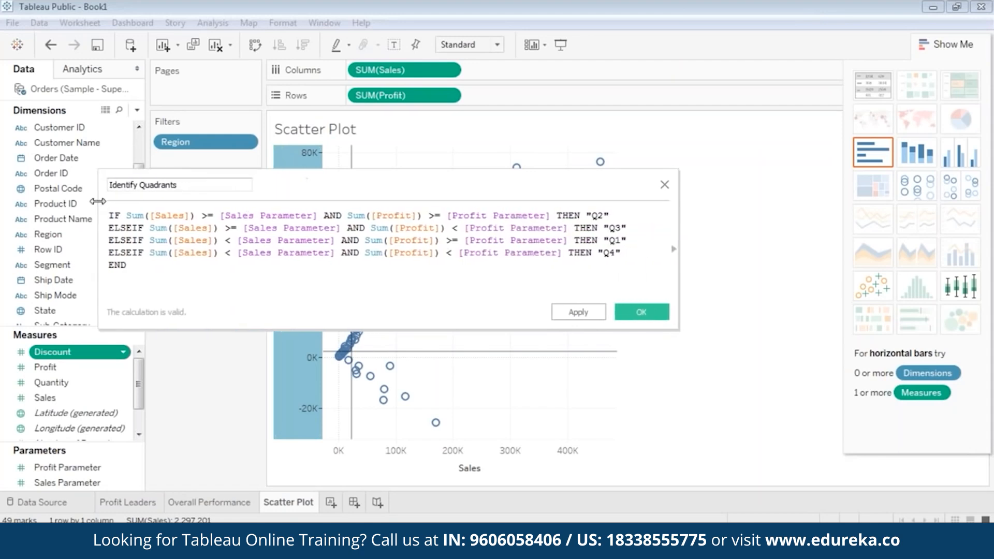
drag(339, 173, 431, 186)
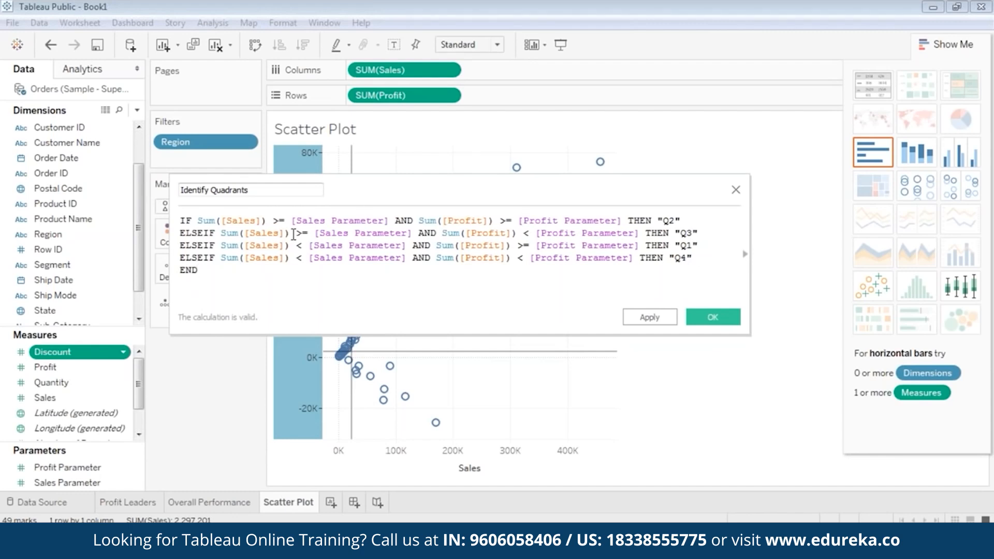
click(341, 222)
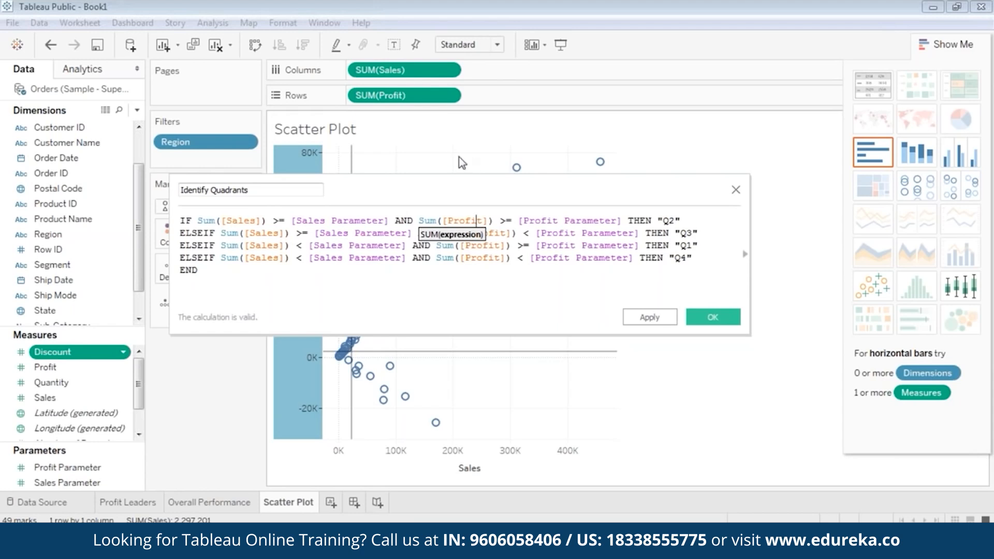
drag(457, 163, 444, 270)
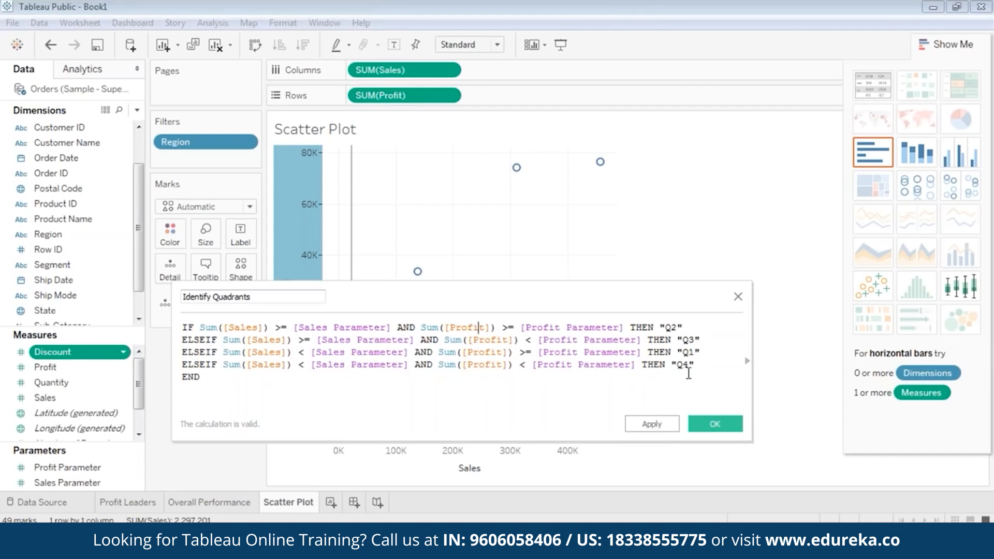
drag(696, 366, 162, 301)
click(592, 382)
Step: Save Identify Quadrants and colour the scatter's state points by it
click(718, 425)
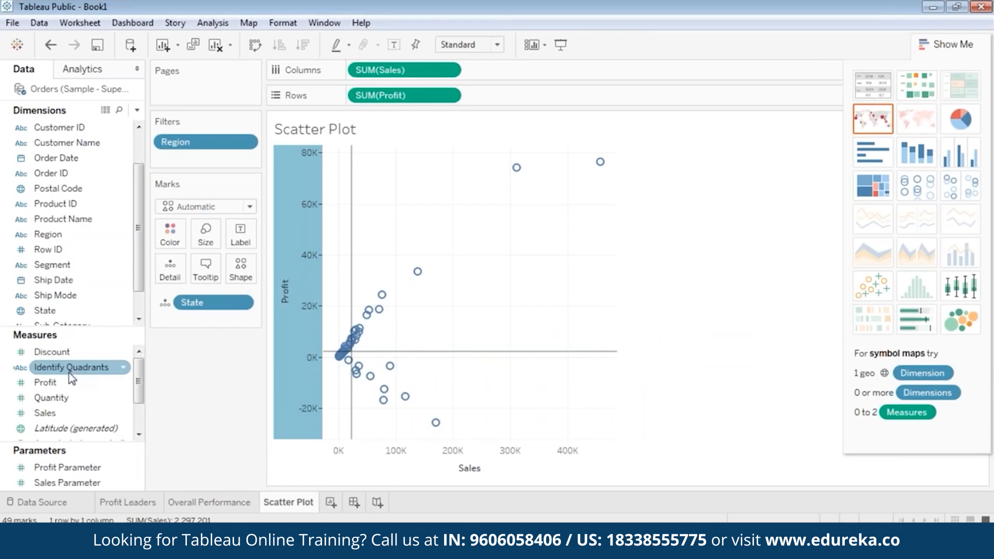
drag(73, 370, 175, 235)
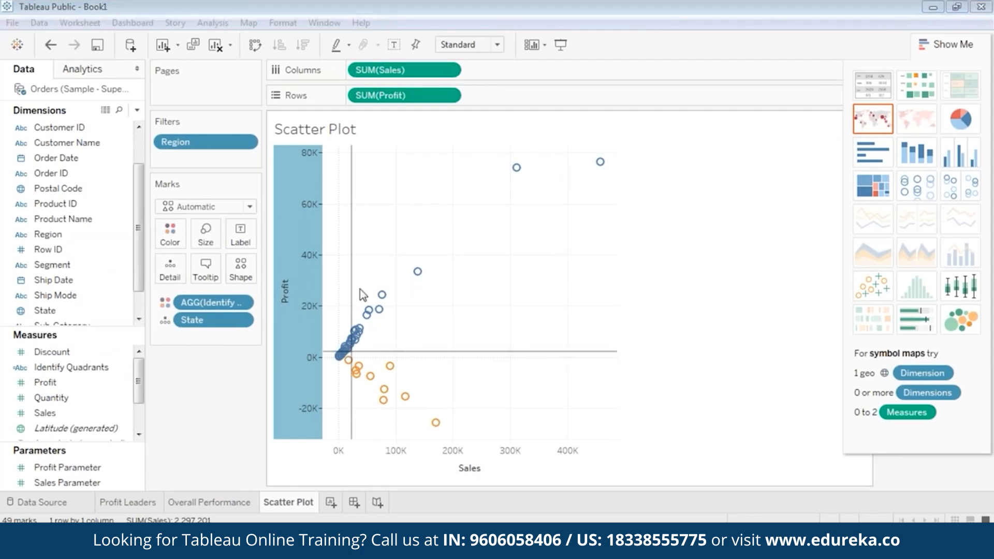
mouse_move(360, 356)
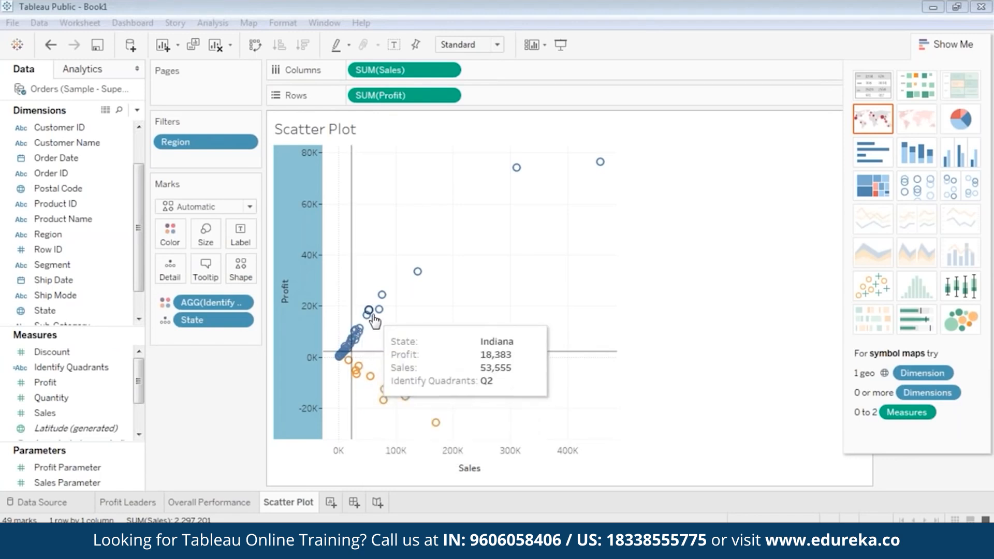
mouse_move(372, 384)
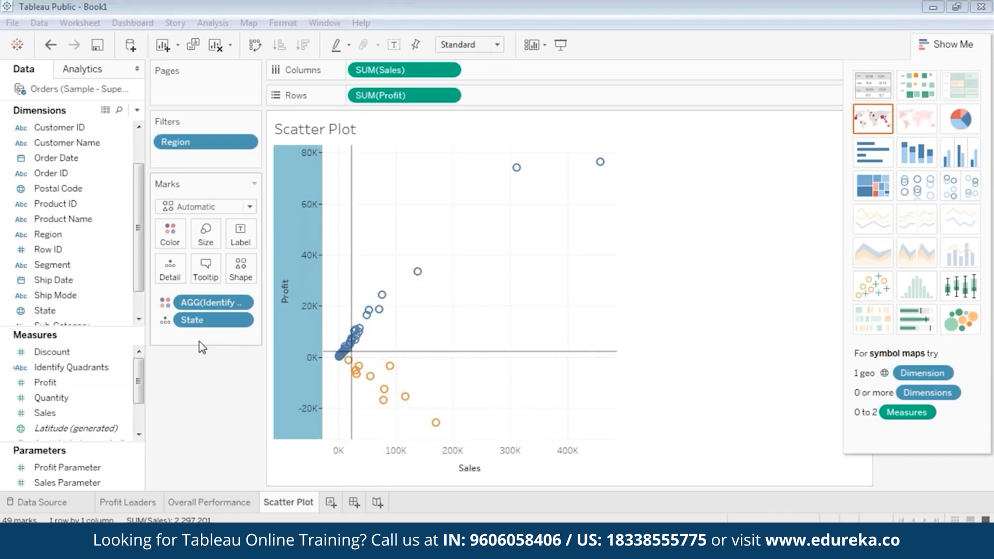
click(96, 483)
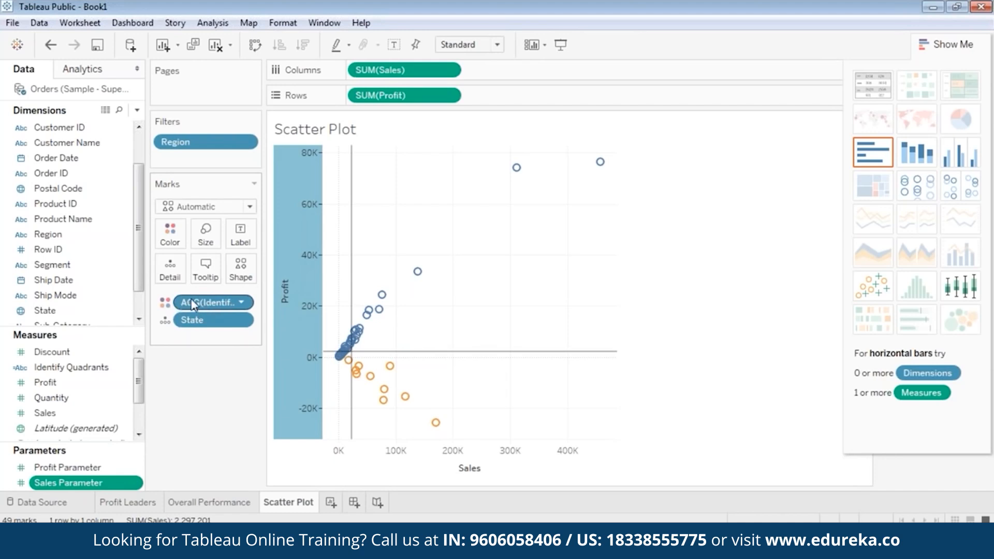
Step: Let Sales Parameter accept all values and enter a new current value
right_click(82, 486)
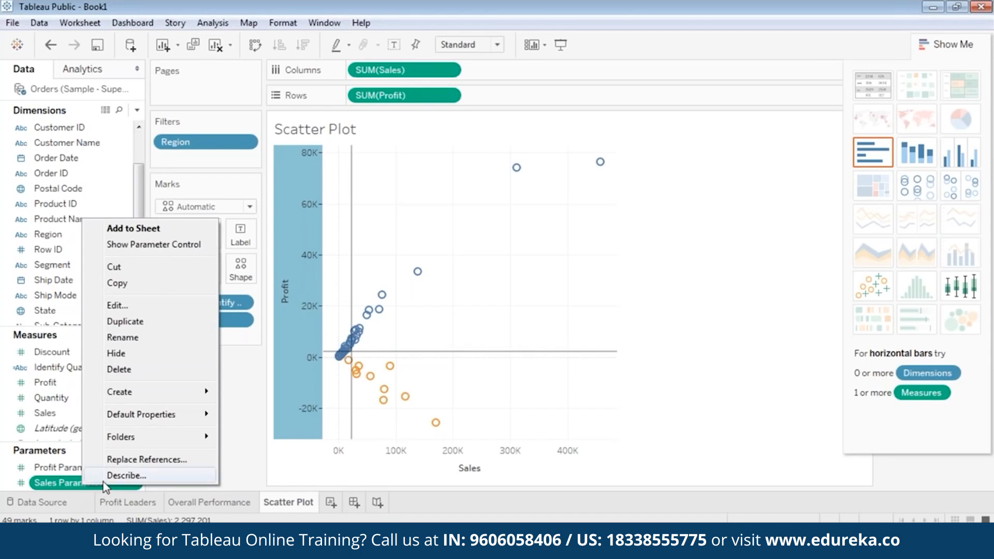
click(148, 306)
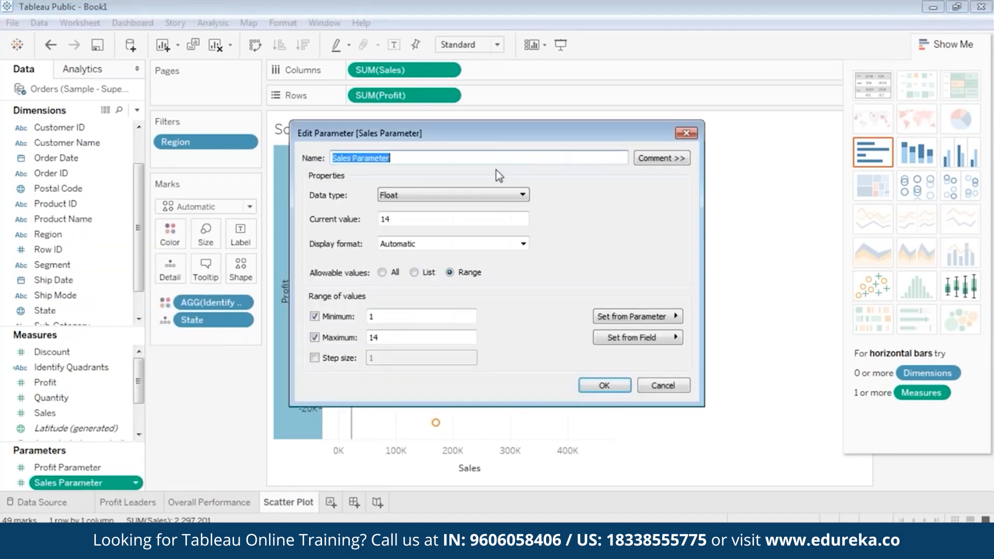
drag(496, 141, 614, 120)
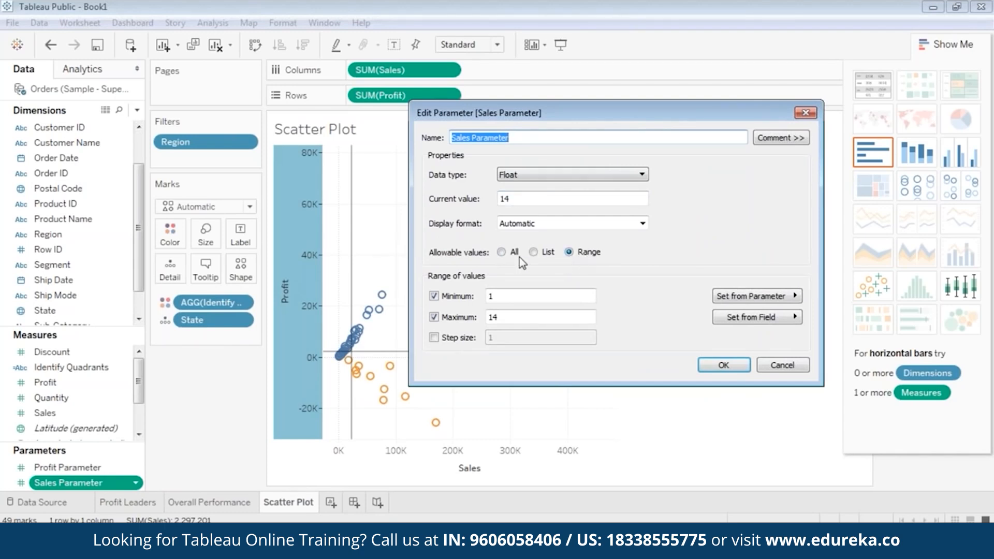
click(501, 252)
double_click(528, 198)
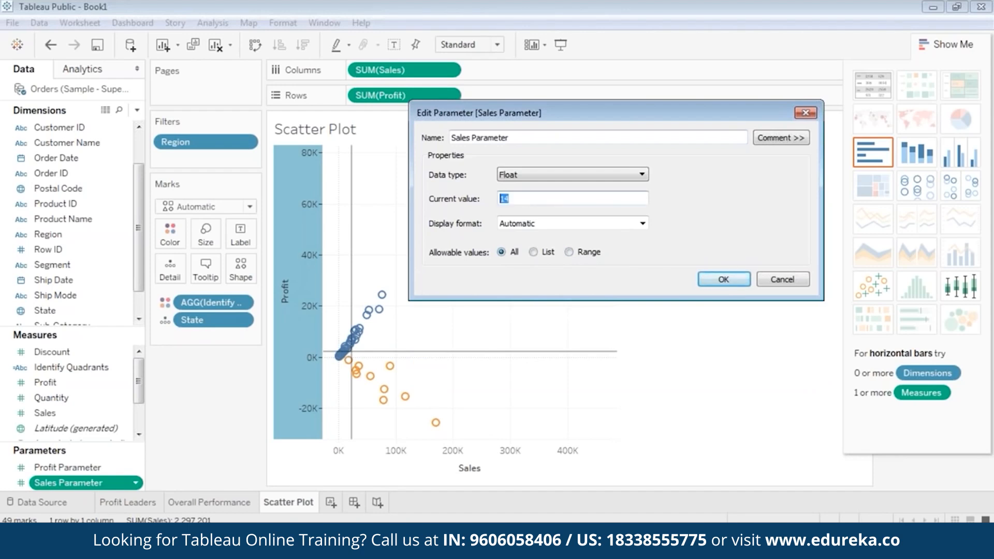
text(22205)
click(725, 280)
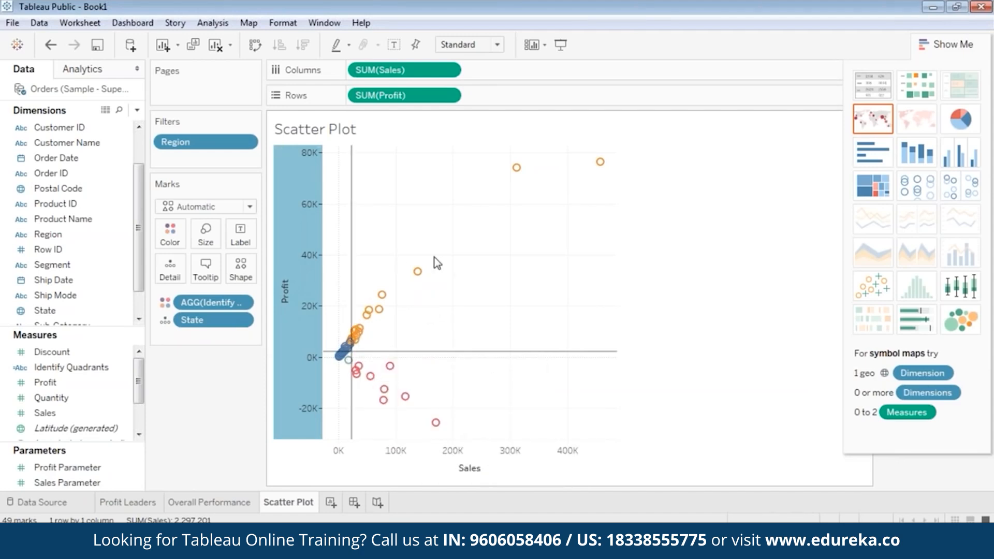
Step: Let Profit Parameter accept all values with current value 2196
click(81, 469)
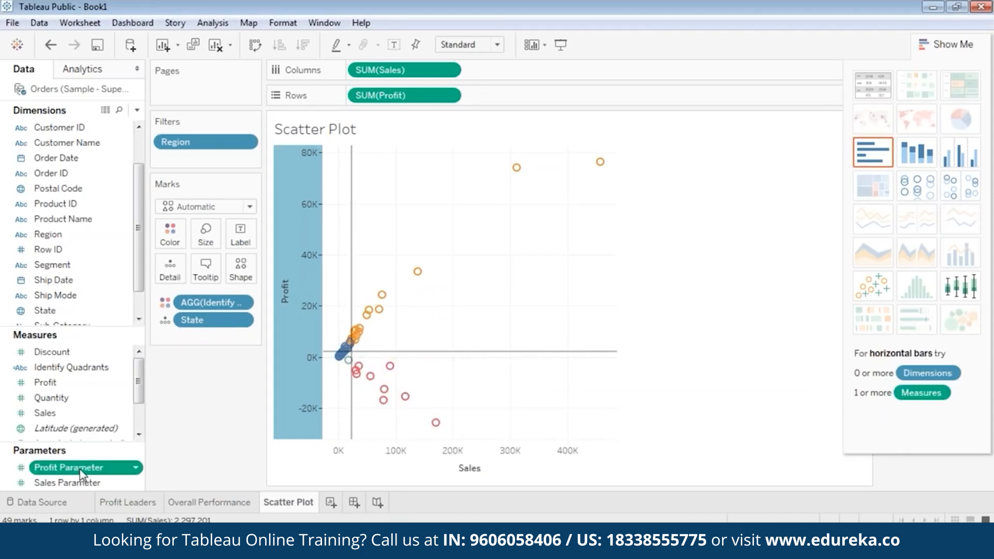
right_click(82, 469)
click(144, 286)
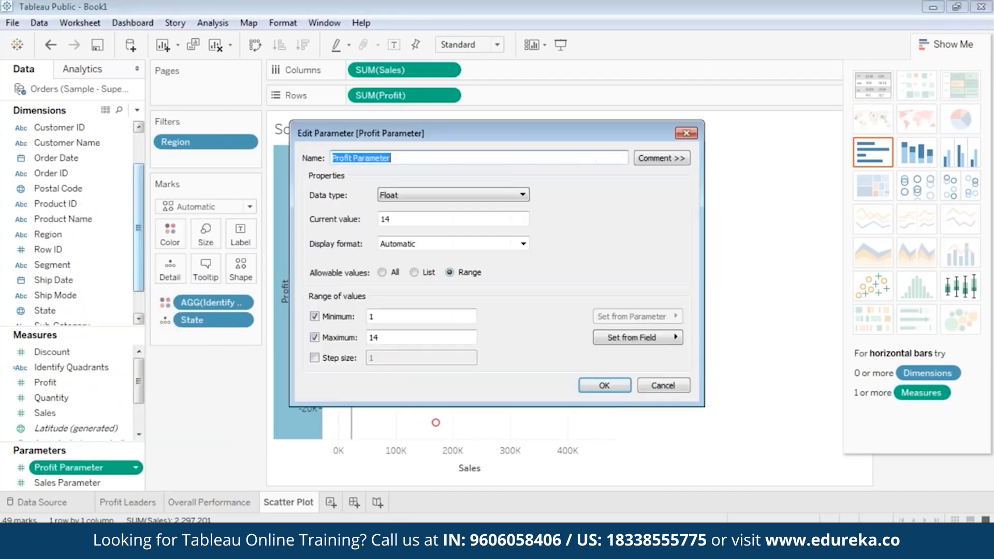
click(383, 272)
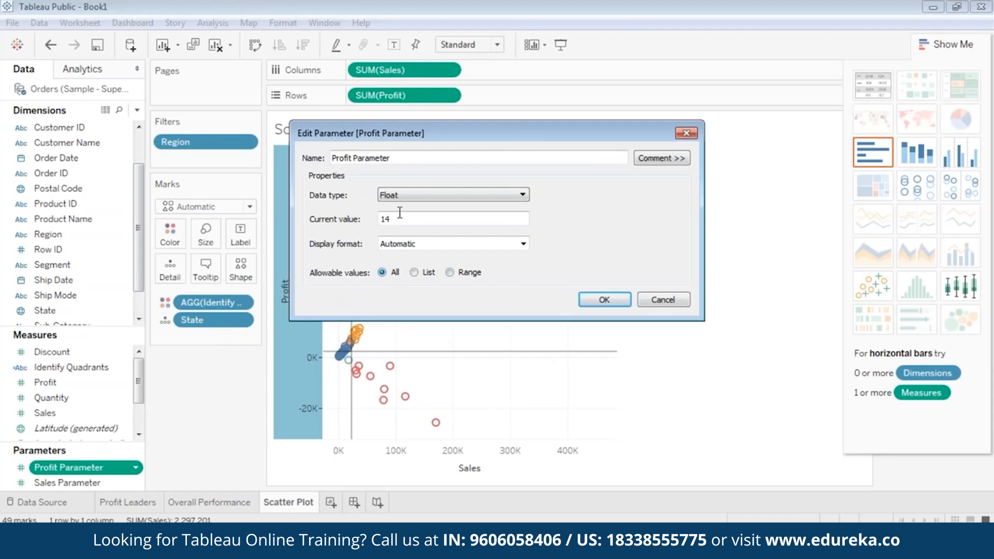
text(2196)
click(599, 302)
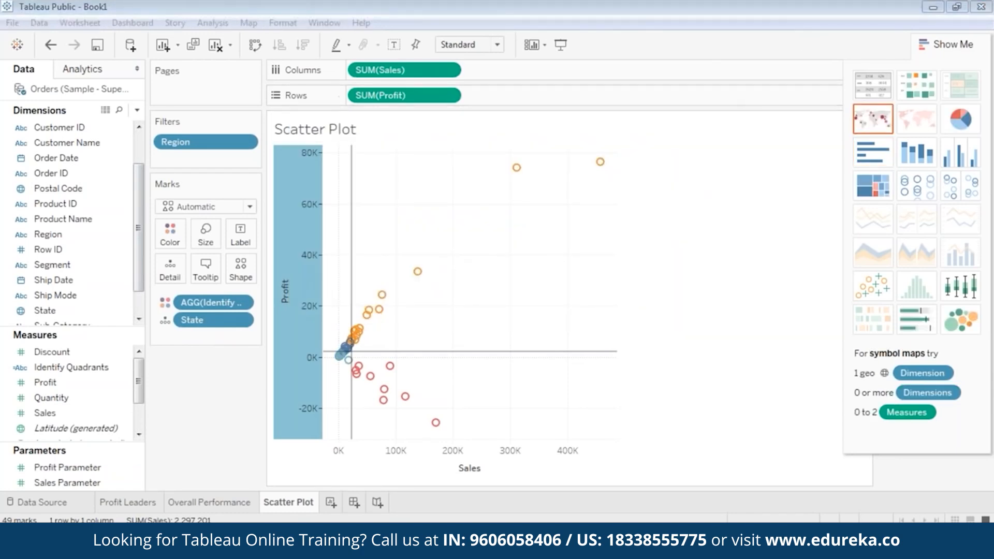
Step: Hide Show Me, briefly highlight Q1 in the quadrant colour legend, then clear the highlight so Q1–Q4 all show
click(932, 39)
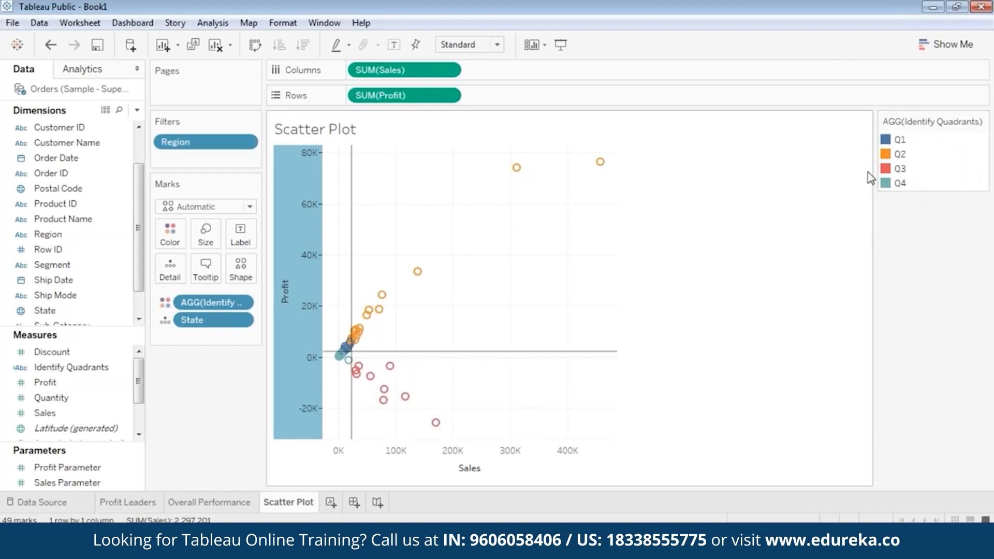
click(888, 141)
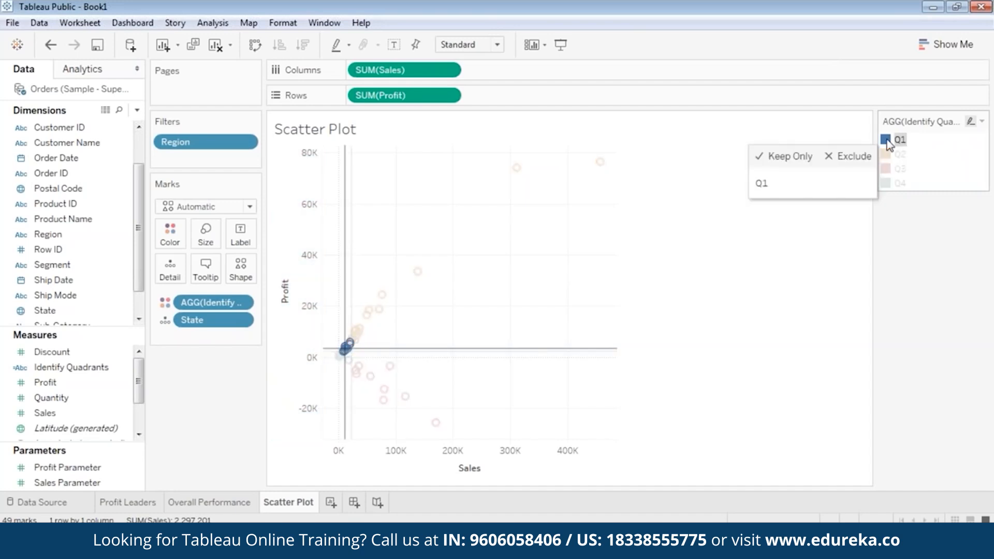
click(900, 140)
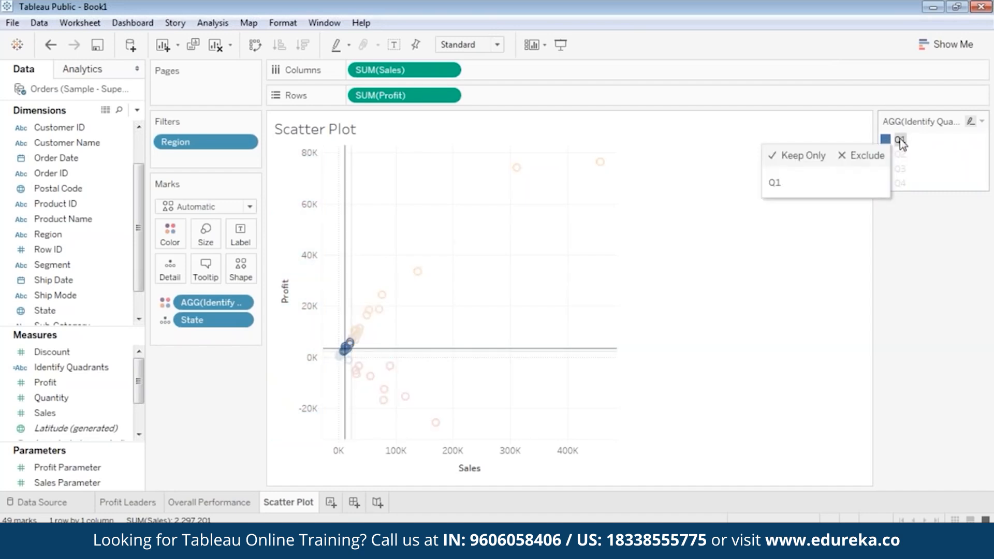
click(901, 144)
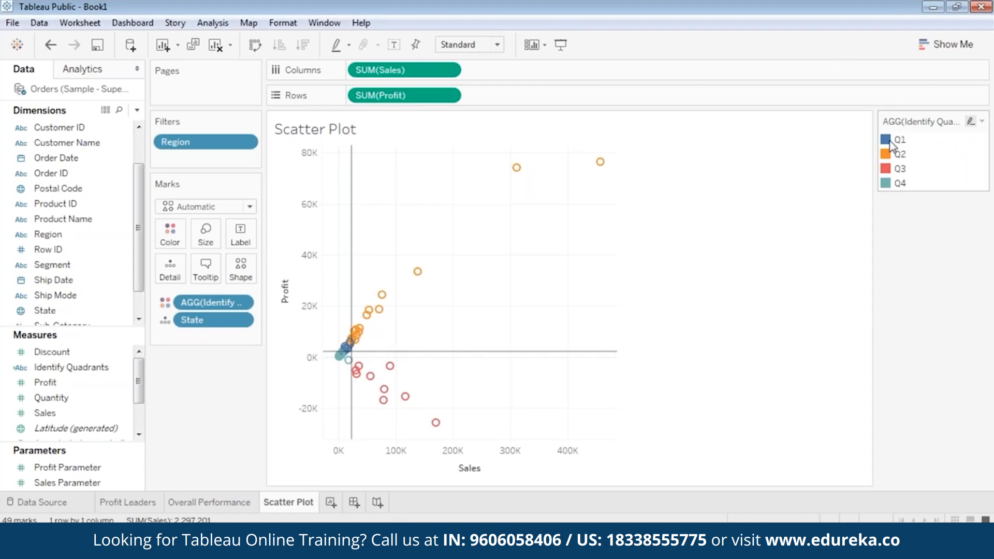
right_click(890, 145)
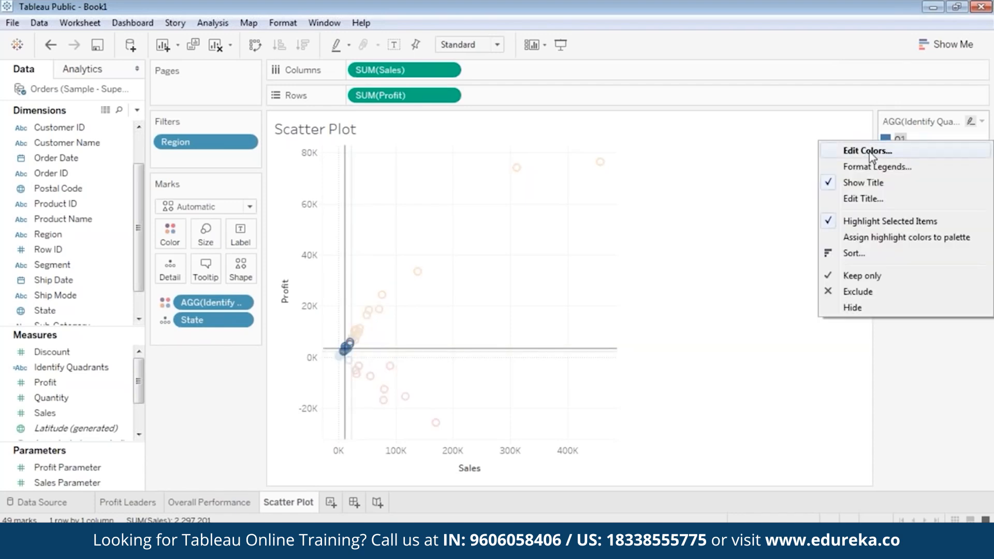
click(685, 178)
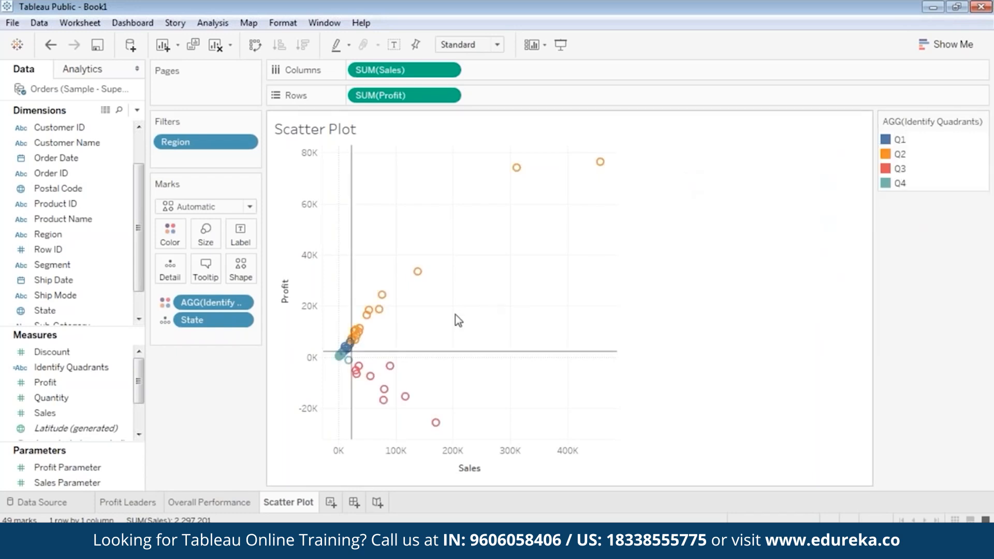
double_click(381, 335)
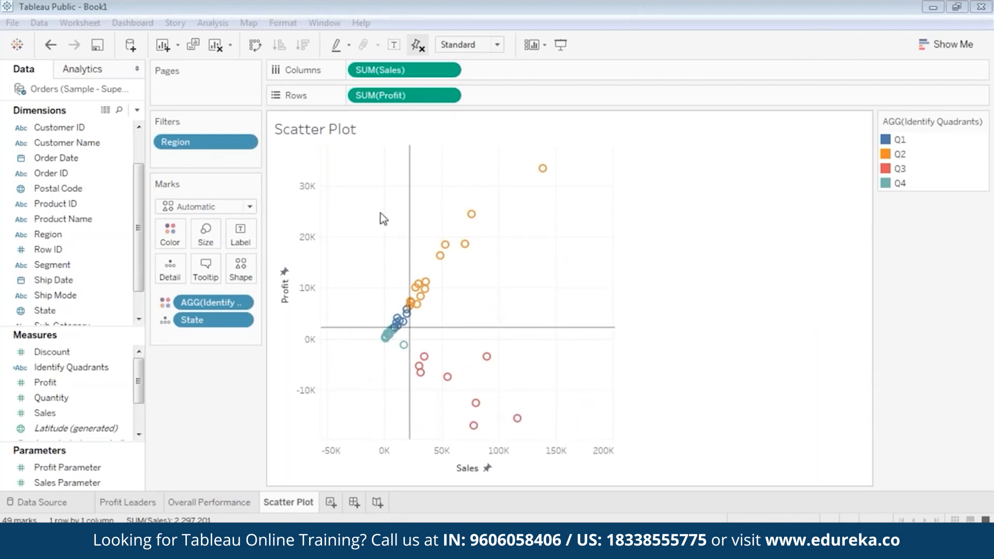
Step: Turn on the view toolbar for the Scatter Plot
right_click(363, 205)
click(376, 158)
right_click(375, 158)
click(433, 310)
Step: Zoom out, pan toward high-sales states, check tooltips, and zoom into the central cluster of states
click(341, 181)
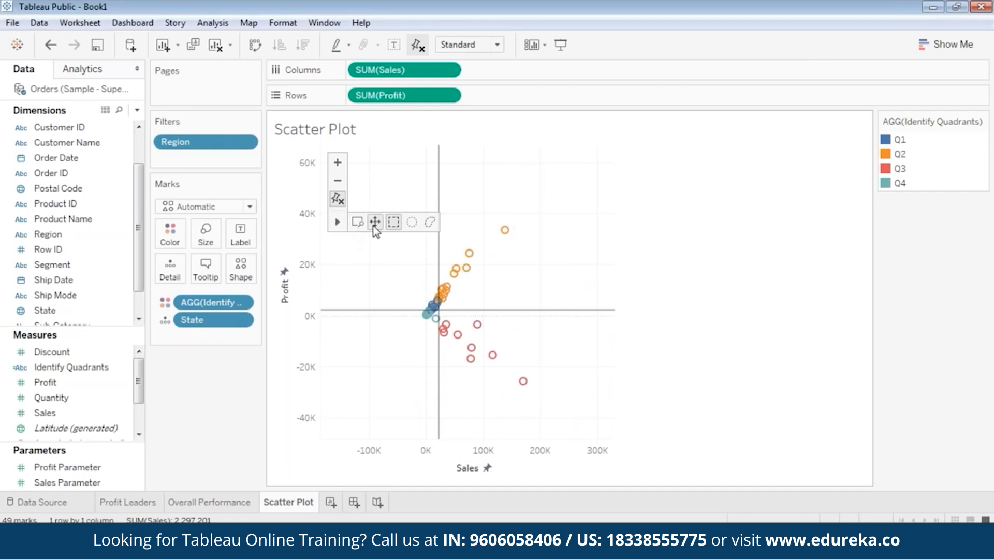
drag(533, 274, 475, 299)
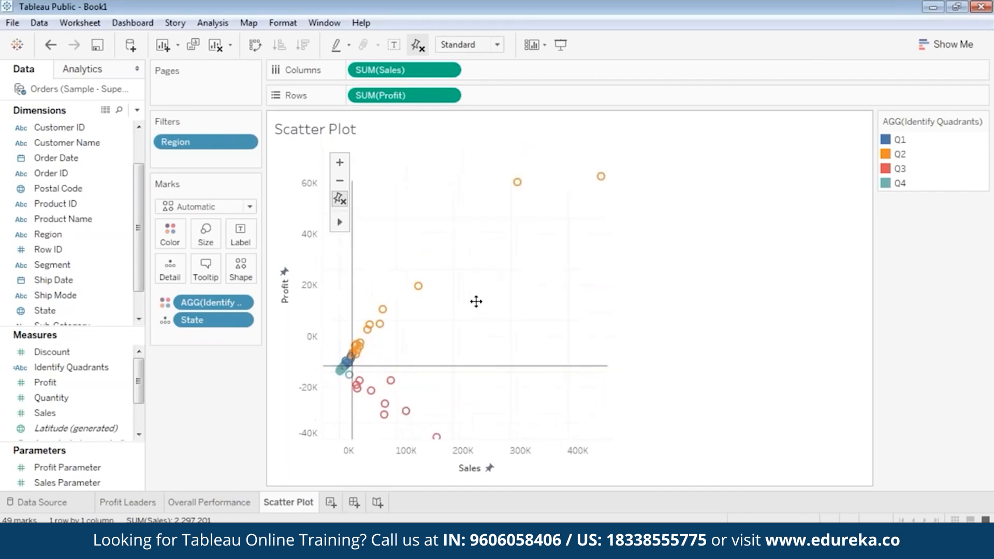
mouse_move(602, 181)
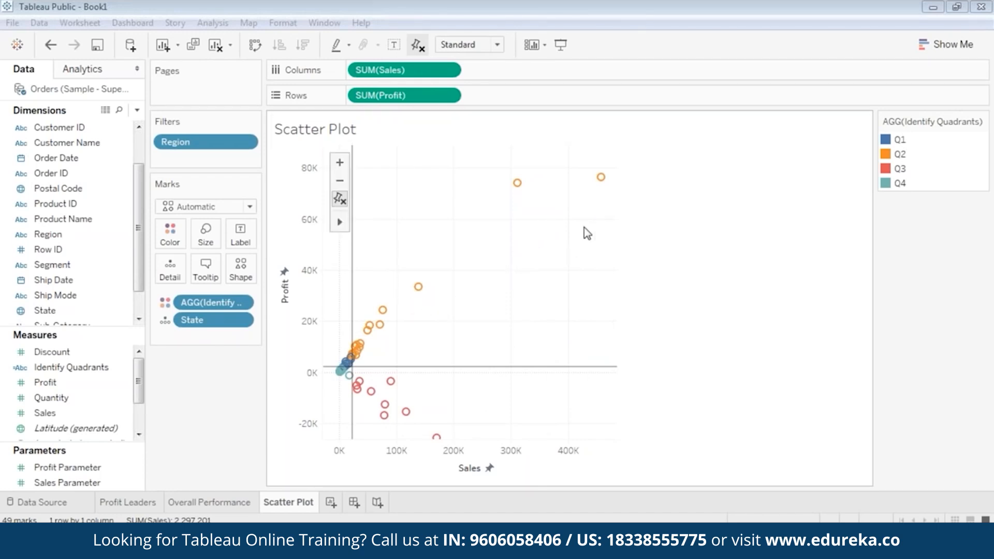
mouse_move(522, 187)
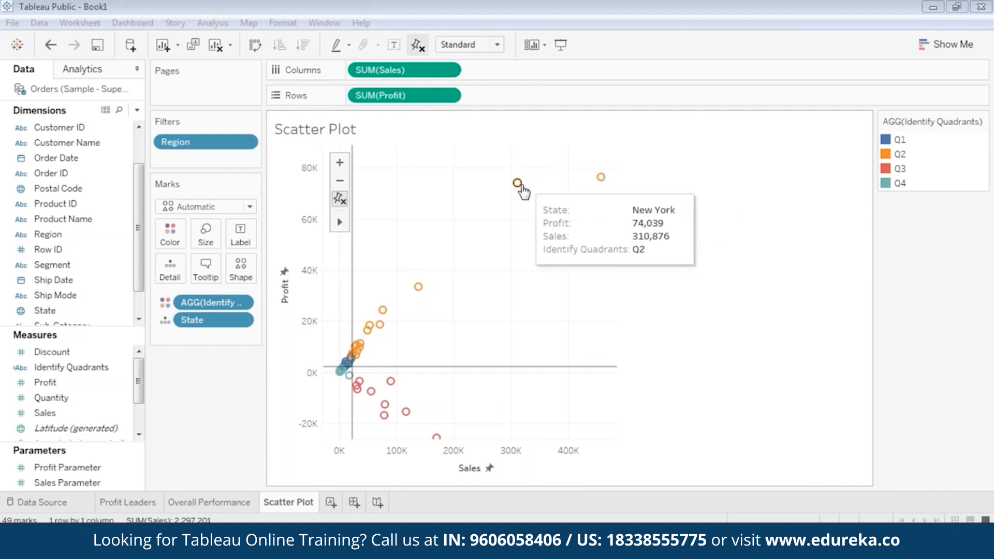
mouse_move(427, 289)
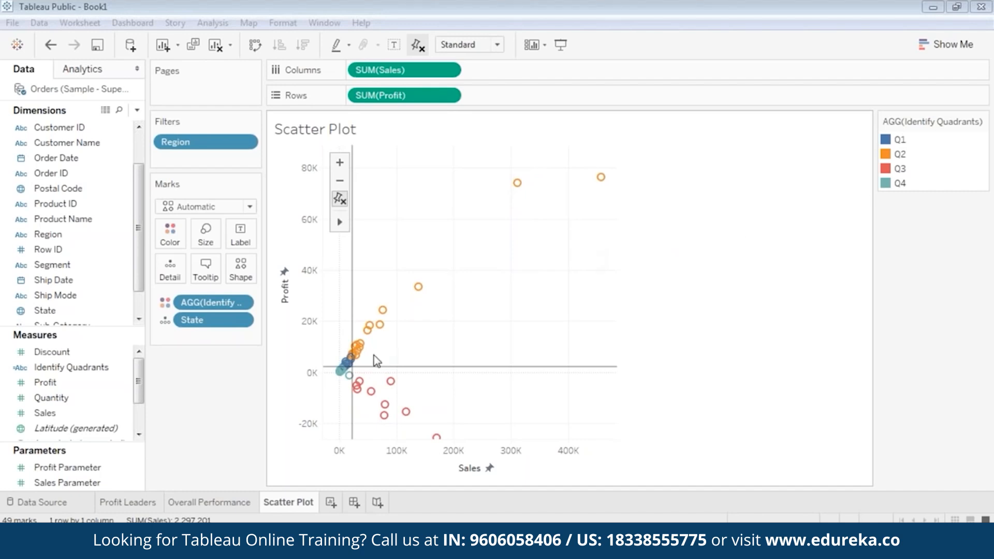
scroll(372, 353, up, 3)
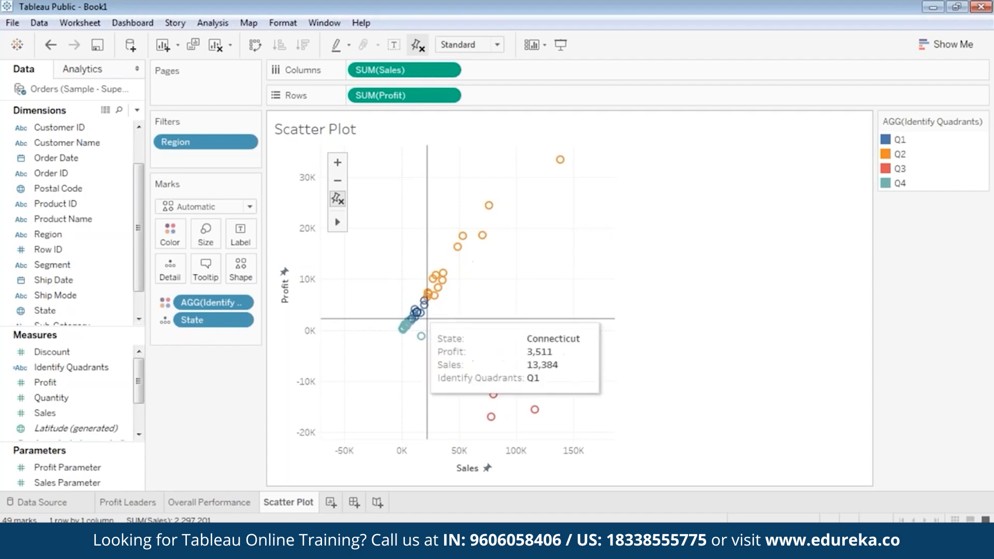
mouse_move(443, 273)
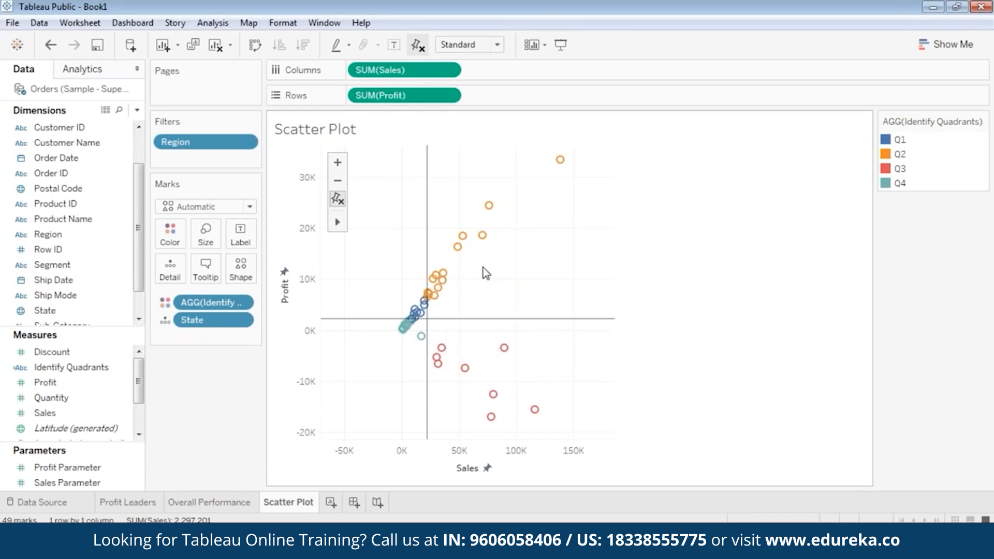
mouse_move(459, 248)
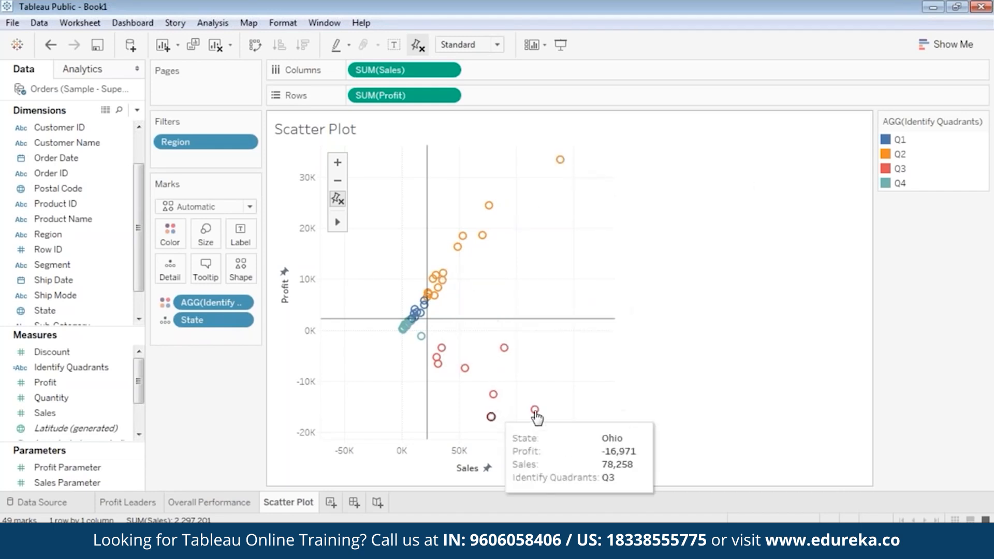
mouse_move(534, 409)
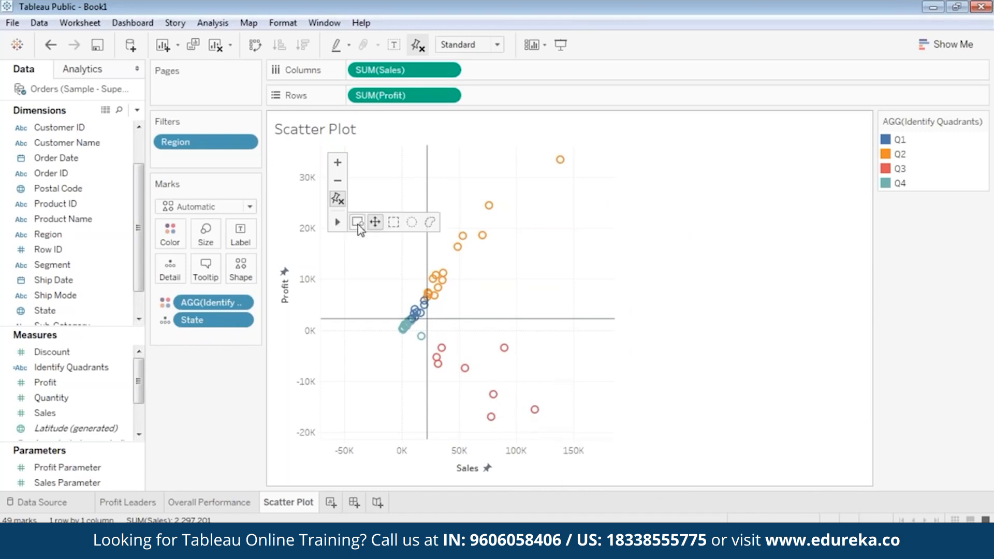
Step: Zoom the scatter plot back out, zoom in near the origin, and clear the mark selection
click(337, 181)
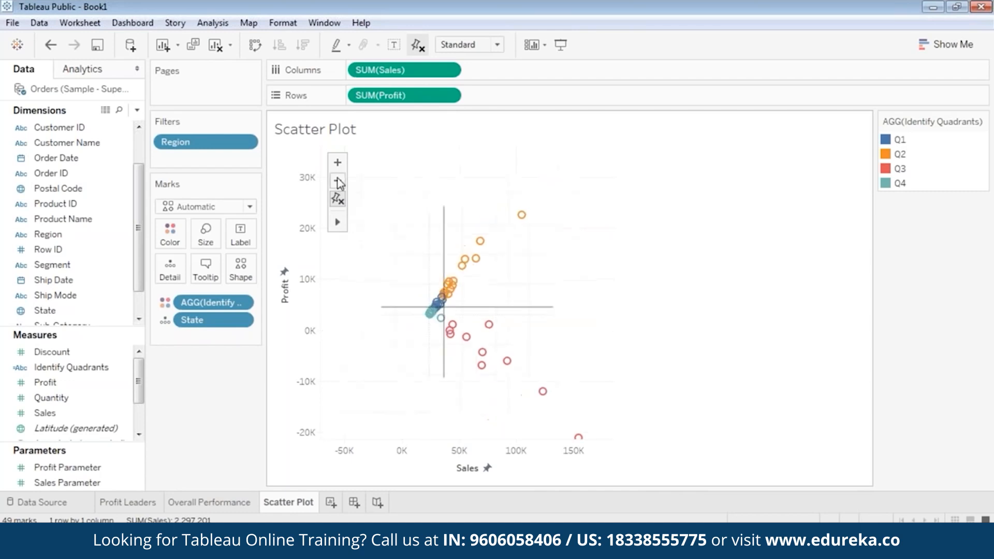
mouse_move(532, 384)
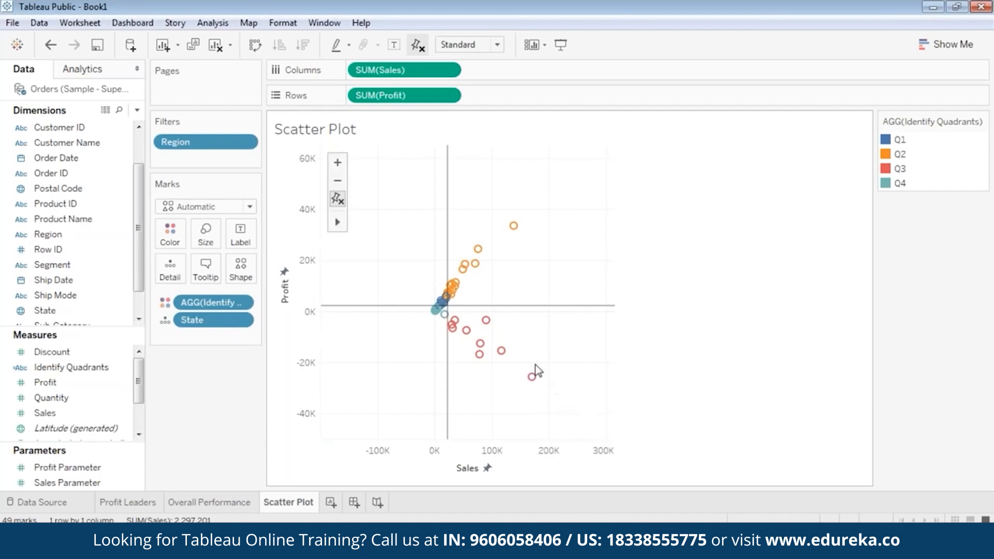
mouse_move(537, 376)
double_click(431, 322)
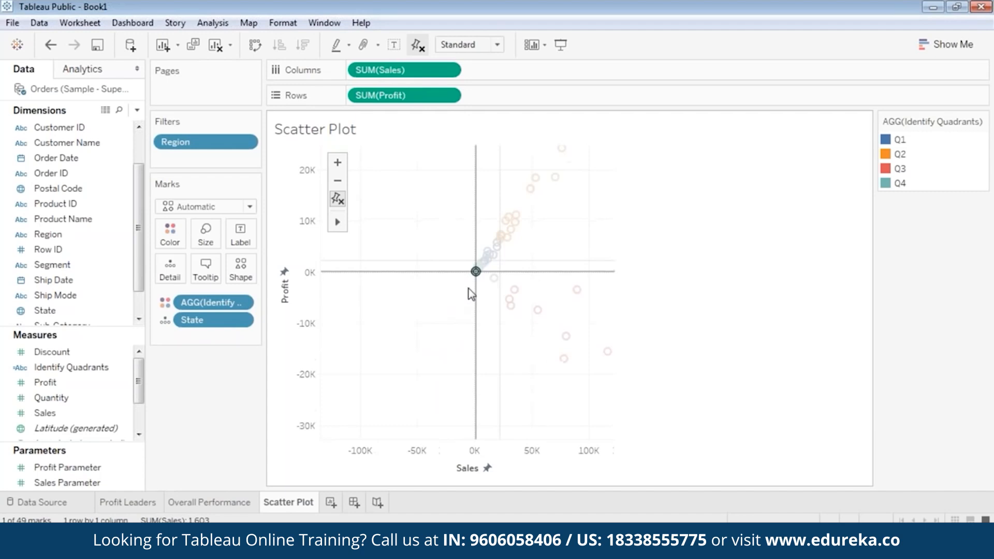
click(433, 322)
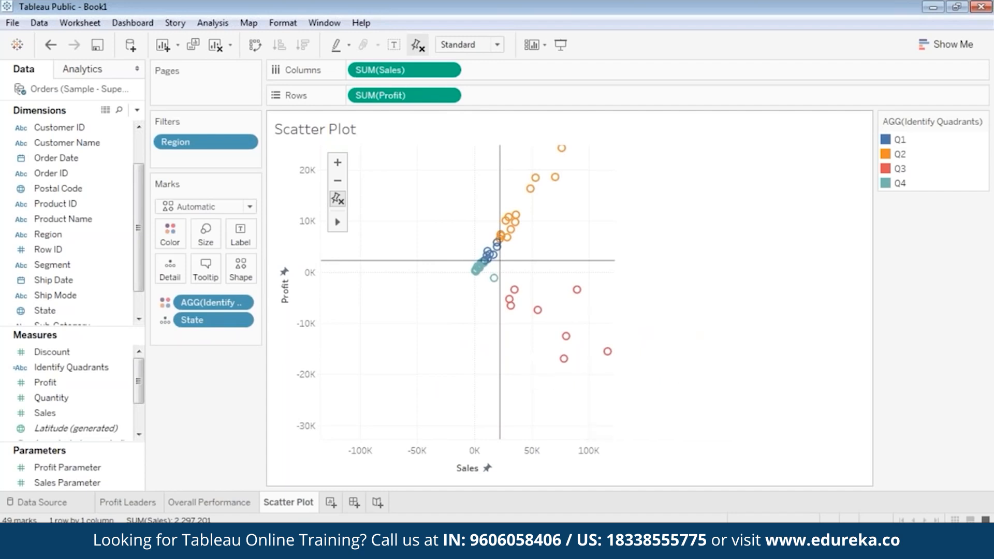
mouse_move(491, 284)
mouse_move(529, 190)
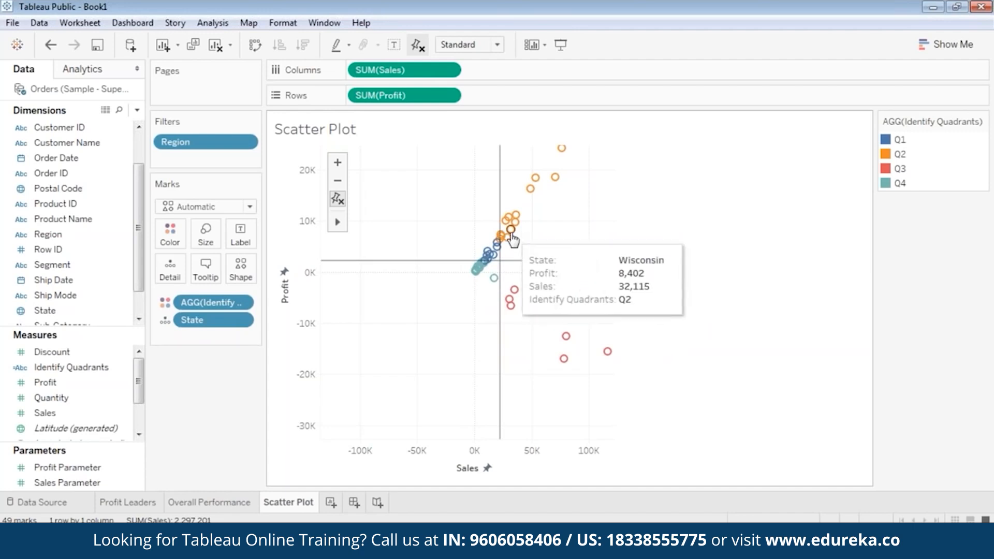
mouse_move(510, 237)
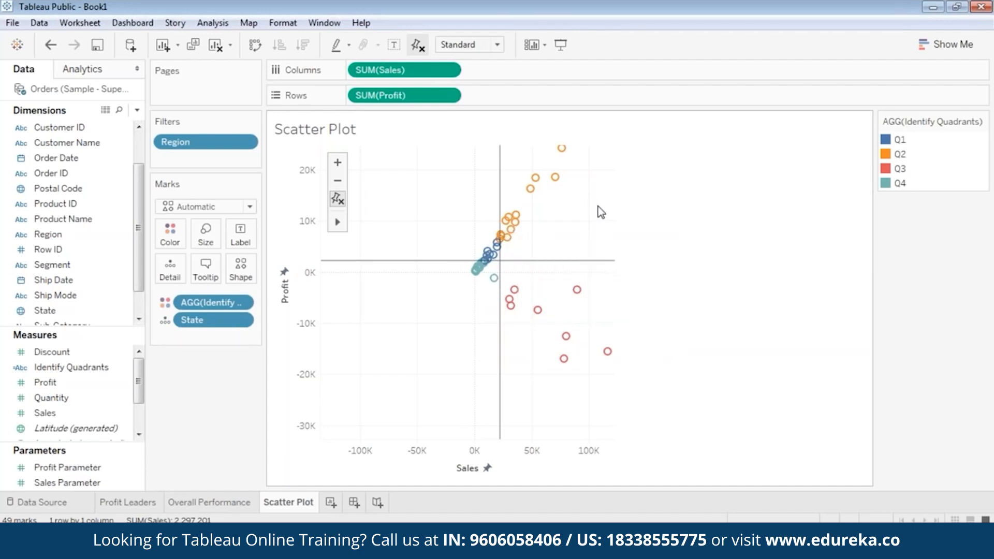
mouse_move(516, 214)
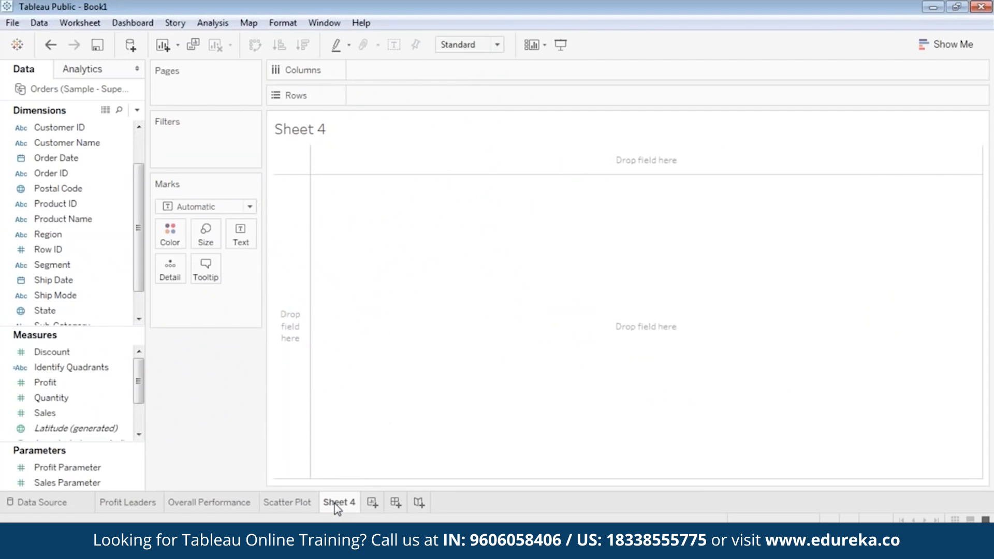
right_click(345, 510)
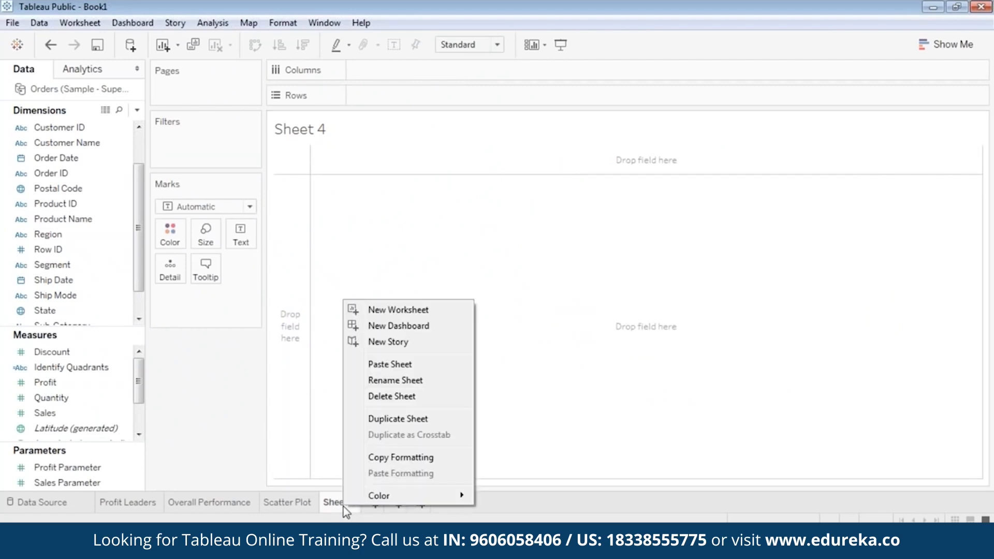
click(409, 380)
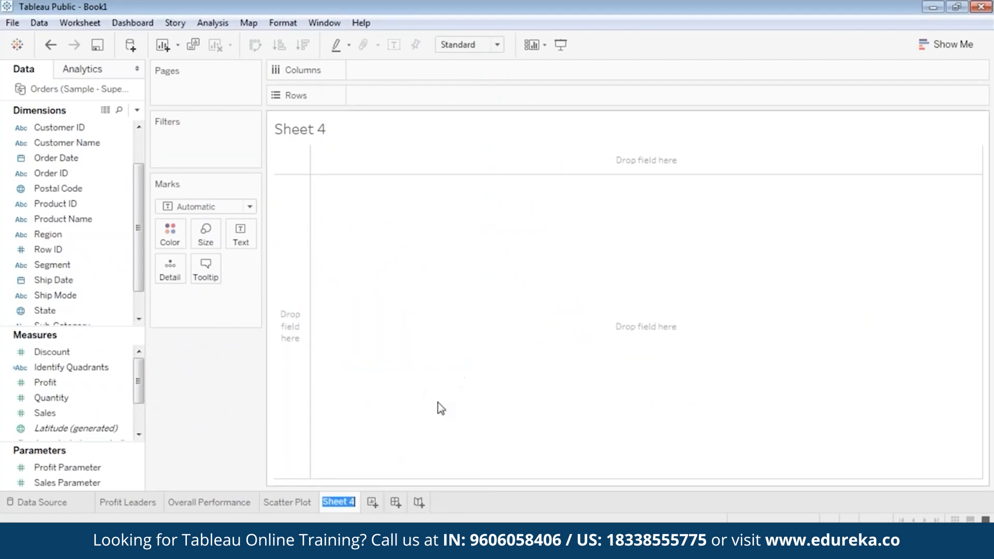
text(Segment)
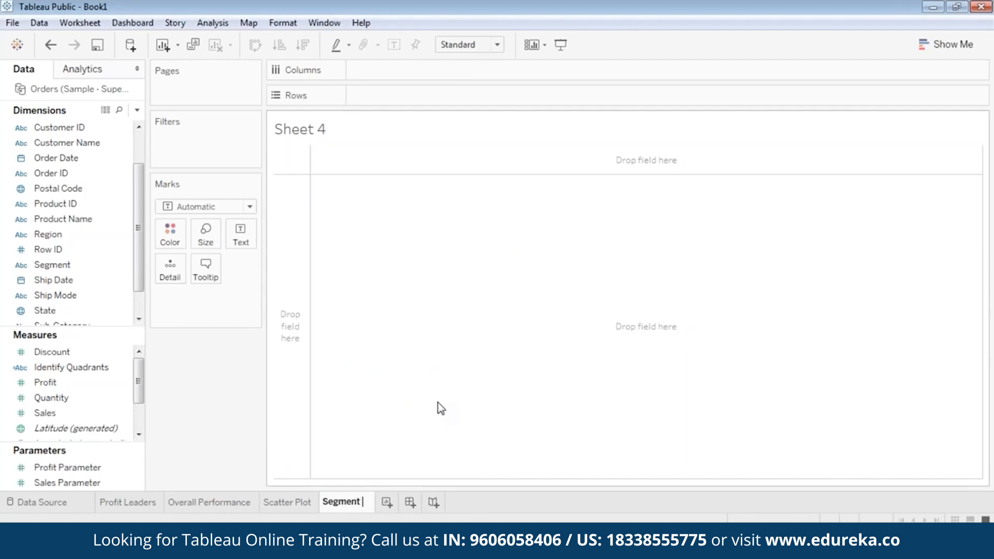
text( @Pro)
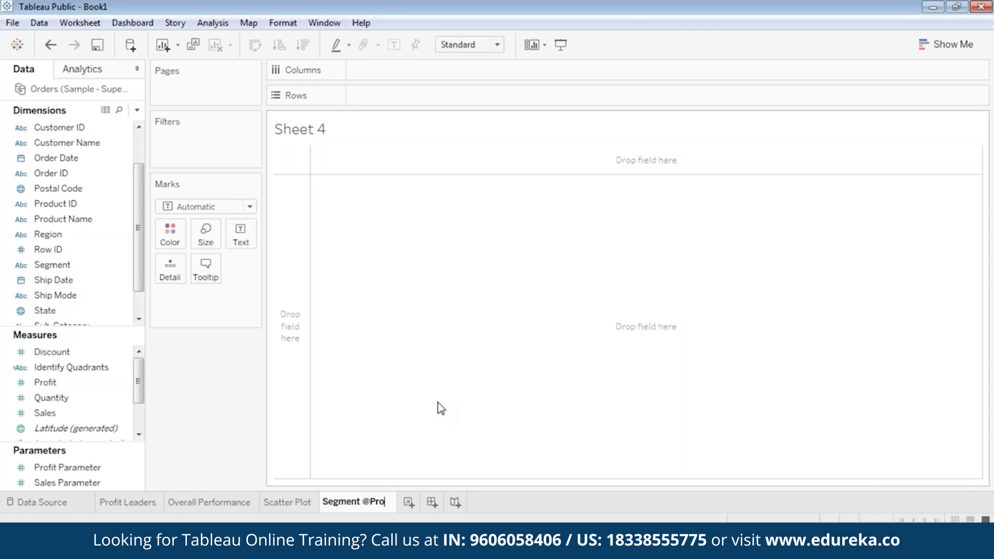
text(fit)
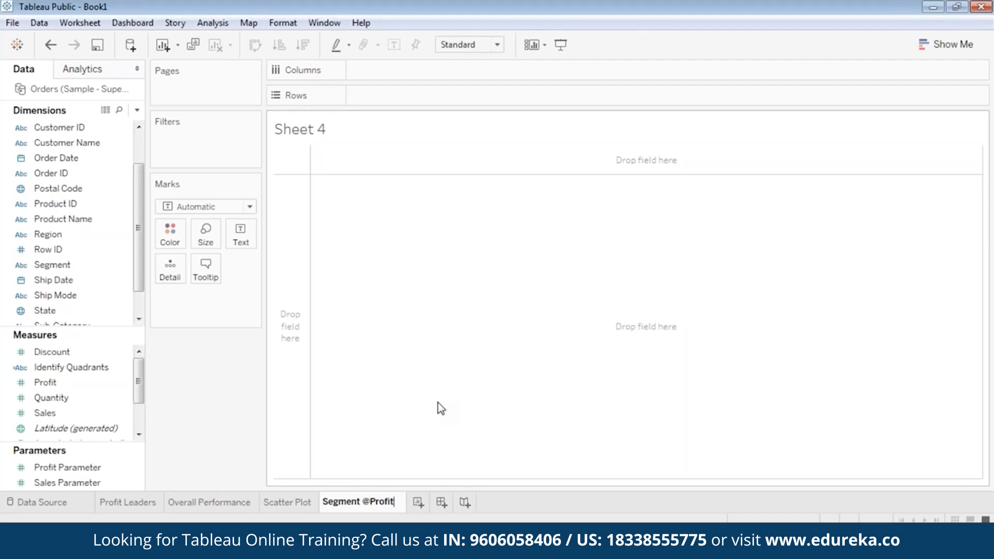
key(Return)
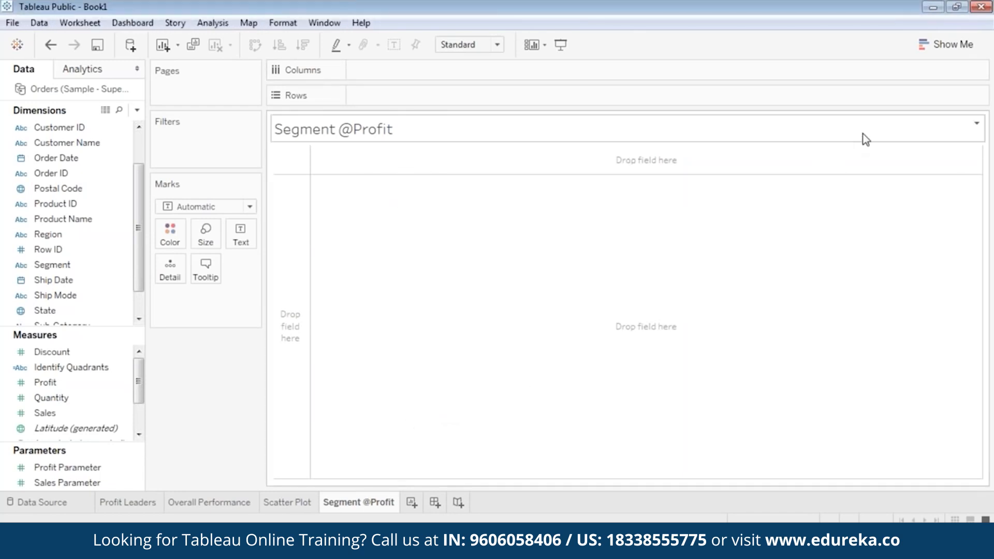
click(947, 45)
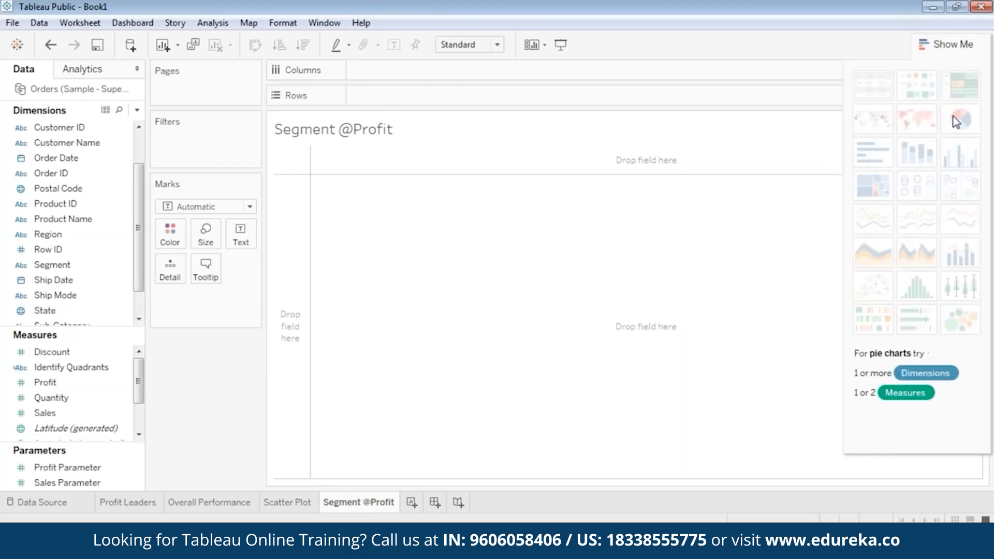
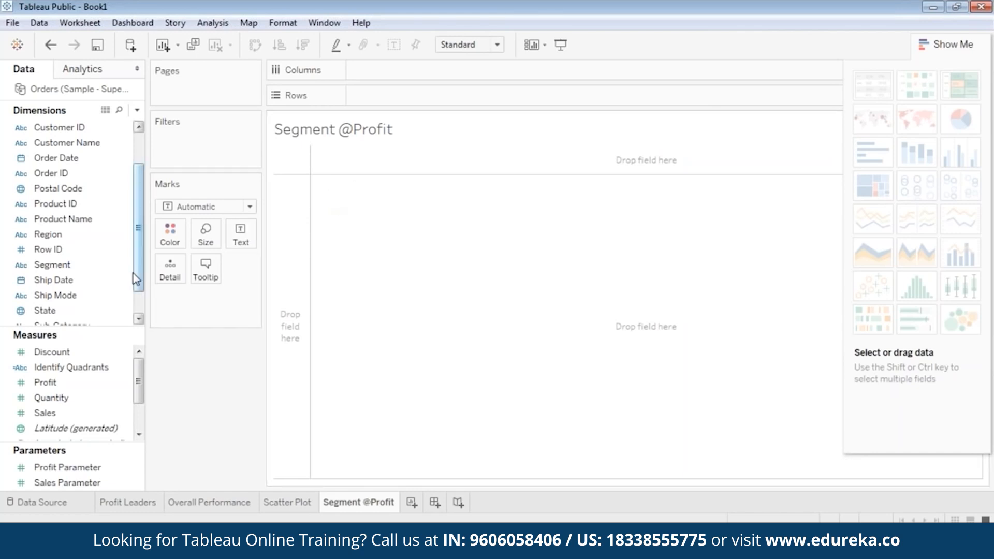
Step: Place Region on the Rows shelf to list Central, East, South and West
scroll(57, 171, up, 1)
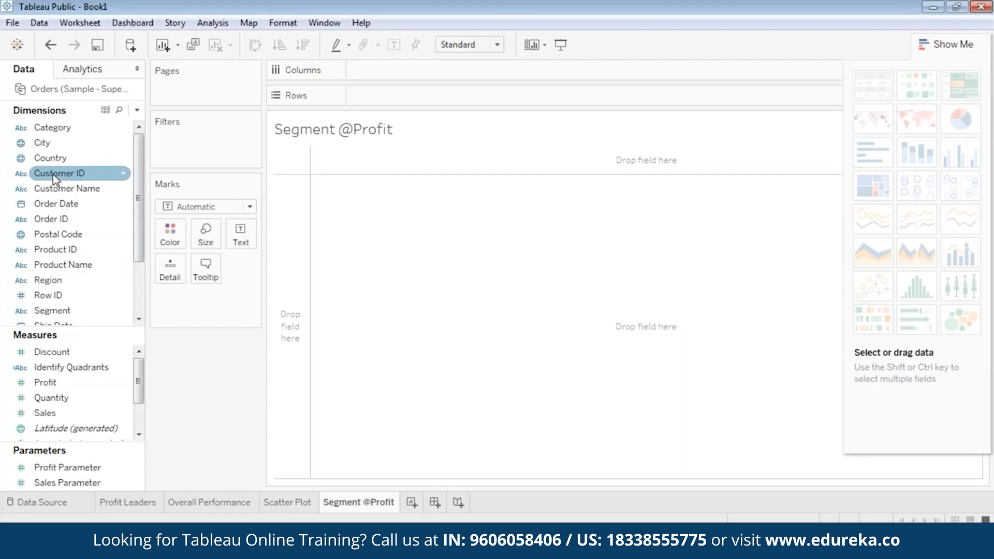
click(51, 219)
mouse_move(48, 280)
mouse_down()
mouse_move(352, 132)
mouse_move(380, 99)
mouse_up()
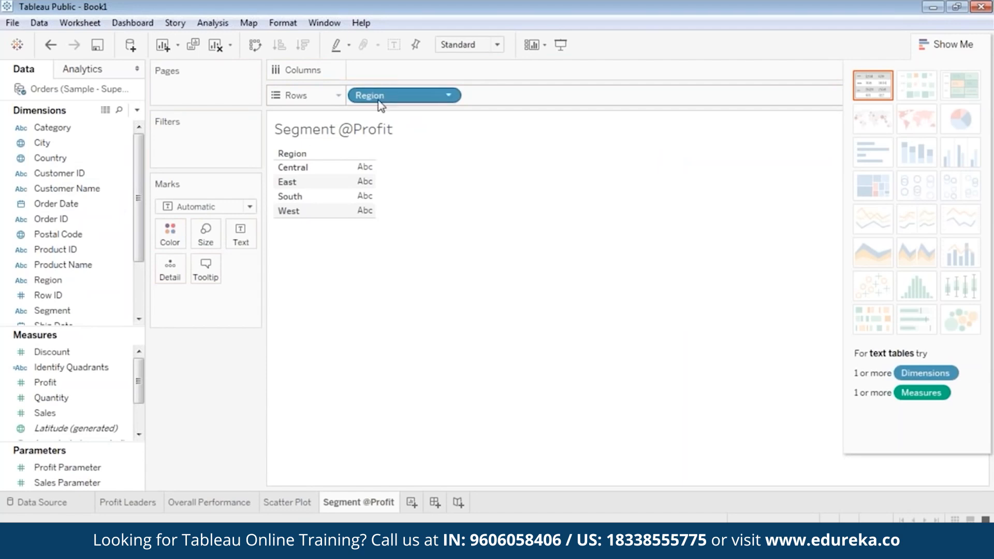
Step: Colour the marks by Segment, giving three marks per region
click(58, 383)
scroll(59, 387, down, 3)
click(57, 234)
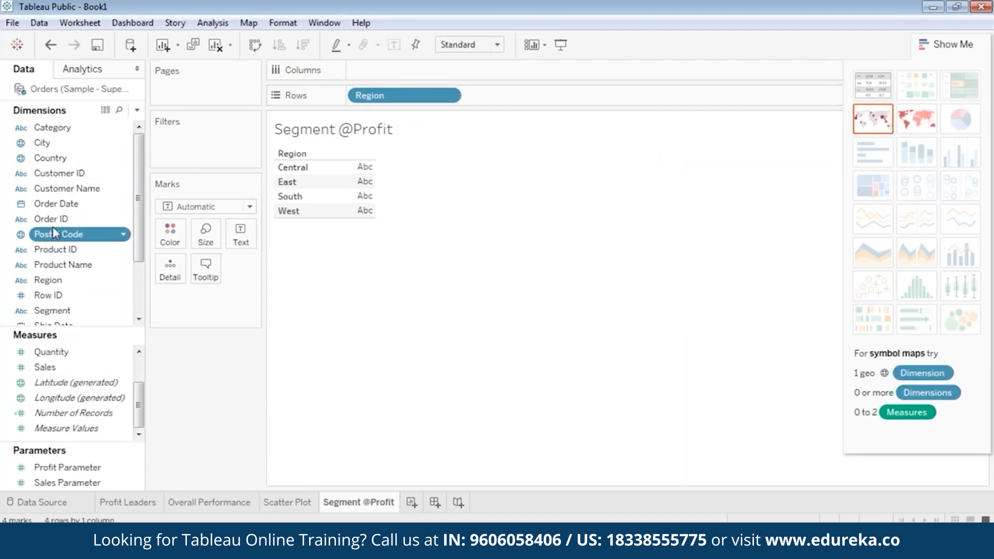
scroll(57, 230, down, 5)
drag(56, 234, 176, 235)
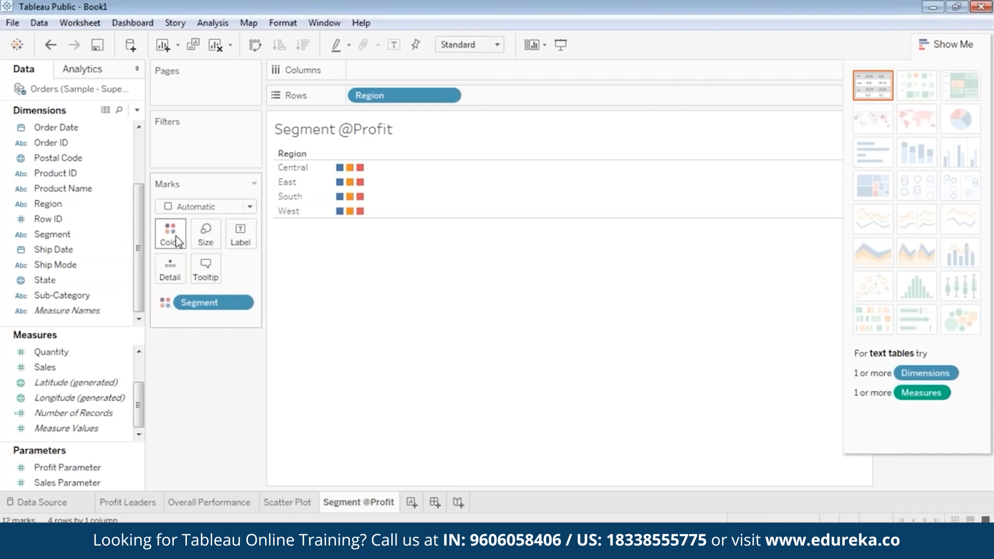
Step: Size the marks by SUM(Profit)
click(77, 368)
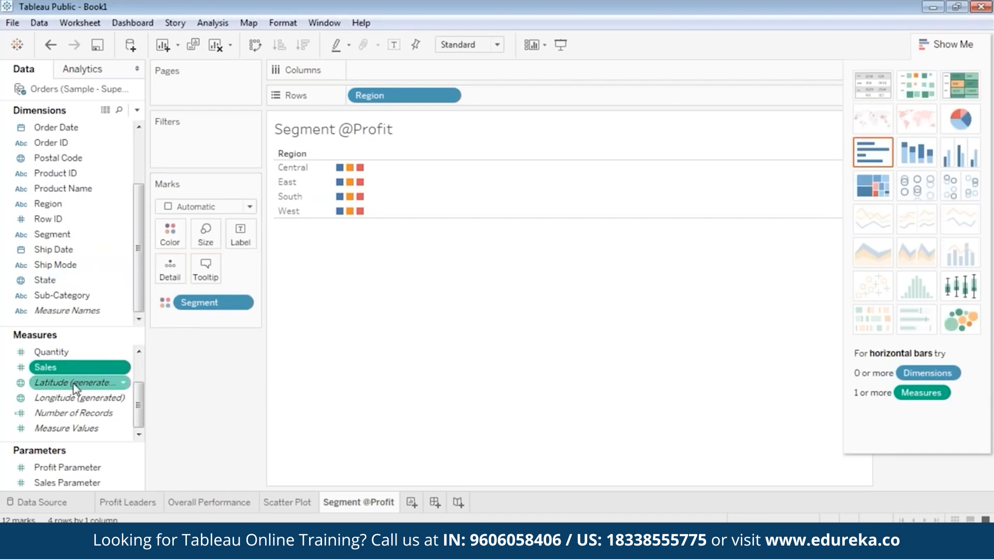
scroll(76, 383, up, 1)
click(71, 386)
drag(72, 386, 208, 231)
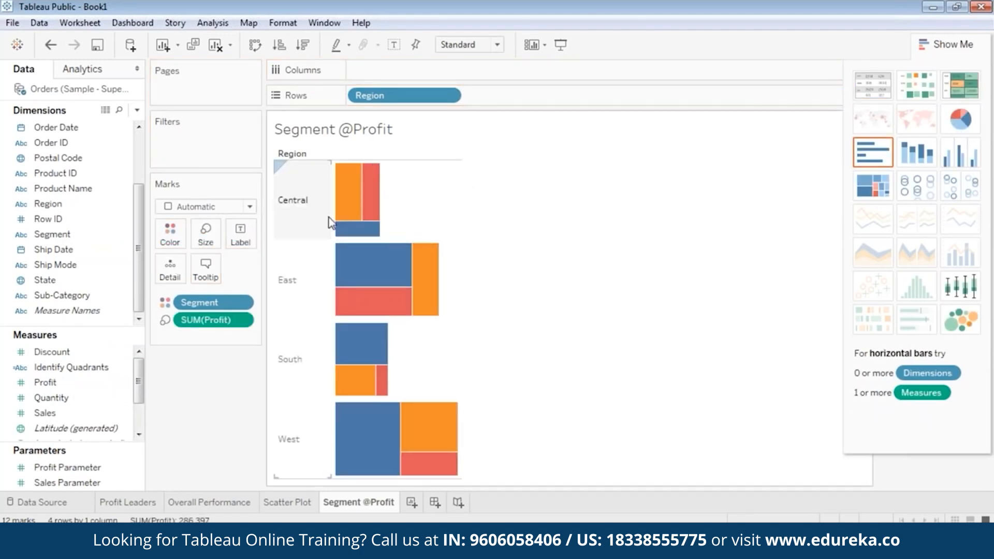
Step: Turn the marks into pie charts and remove the extra SUM(Profit) size pill
click(958, 121)
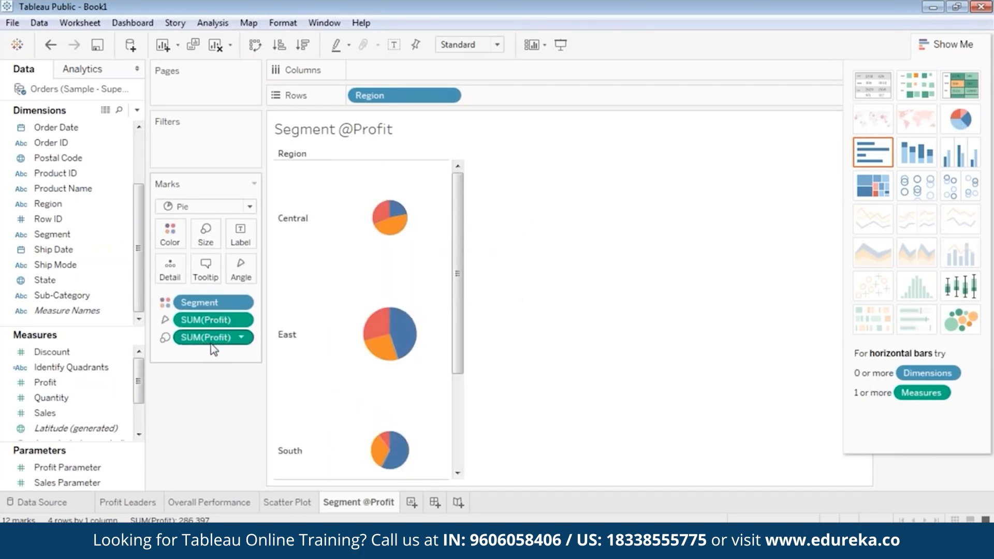
drag(210, 339, 672, 203)
mouse_move(453, 245)
mouse_down()
mouse_move(442, 386)
mouse_move(462, 246)
mouse_up()
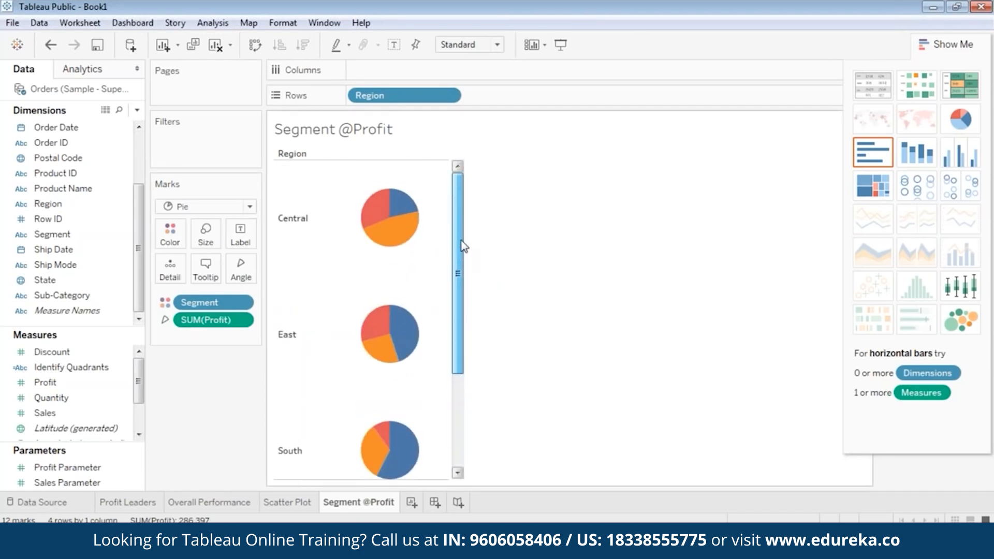
click(59, 205)
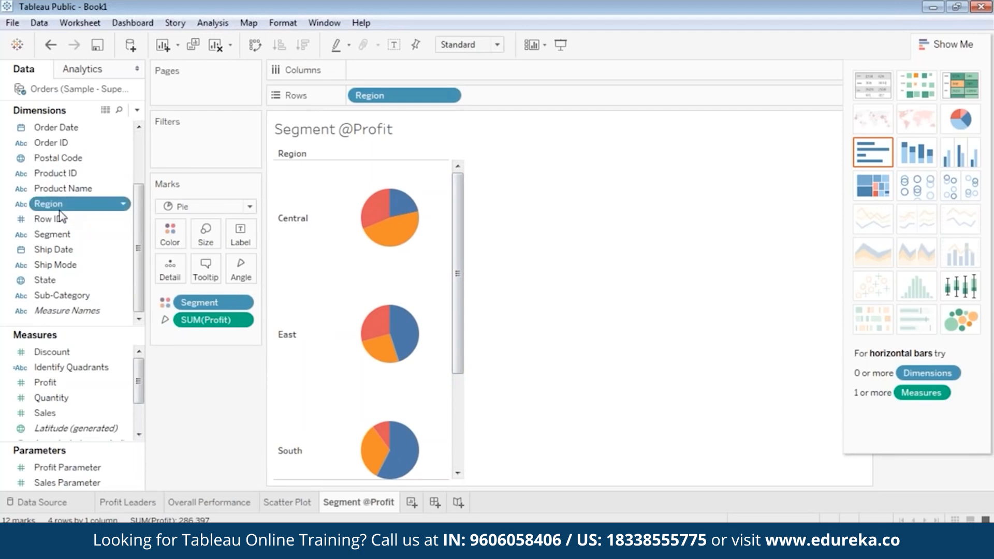
Step: Add a Region filter keeping all four regions
scroll(60, 207, up, 3)
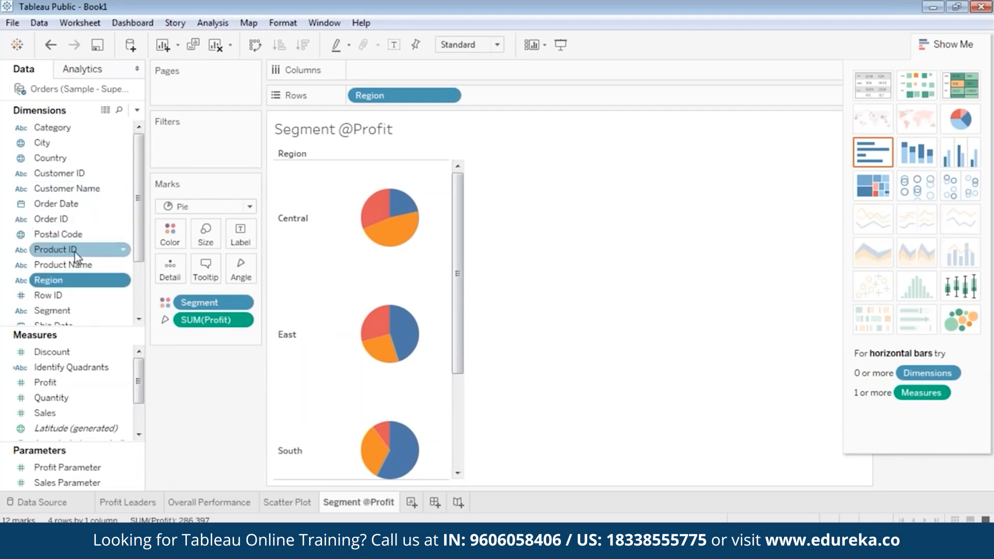
scroll(62, 210, down, 3)
drag(62, 209, 187, 141)
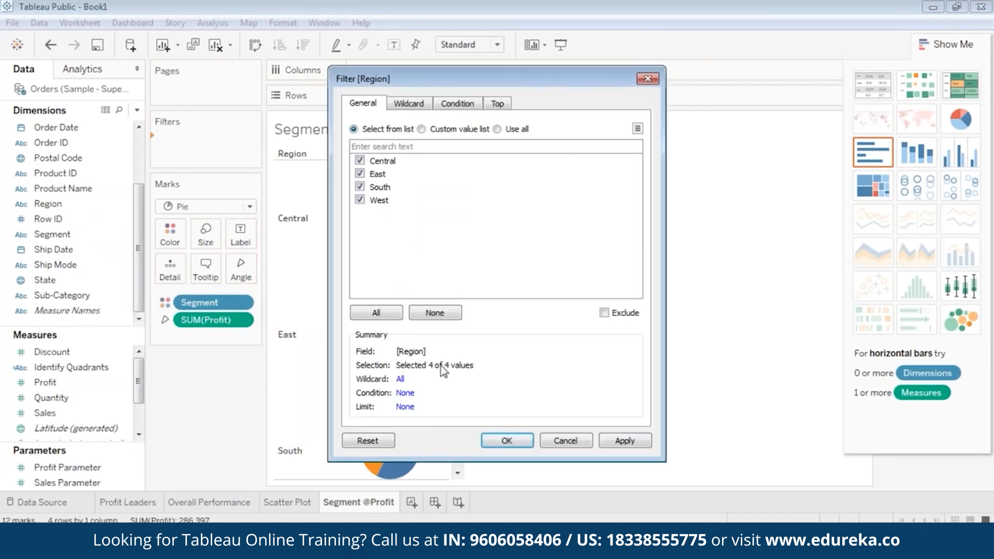
click(529, 444)
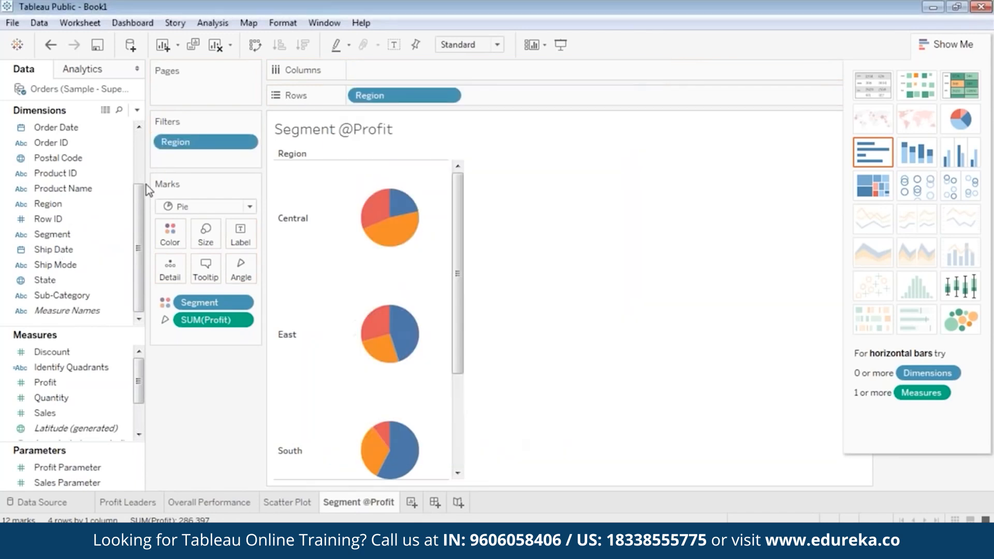
Step: Add a State filter with every state included
click(71, 219)
drag(50, 280, 194, 156)
click(389, 314)
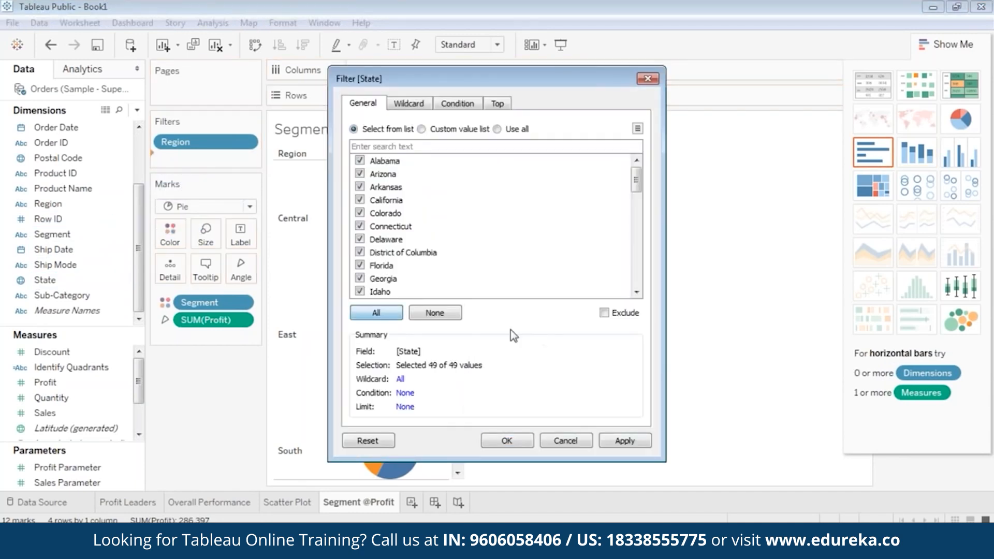
click(619, 442)
click(526, 443)
Step: Reveal the Segment legend and show Region and State filter cards, Region on top
click(938, 44)
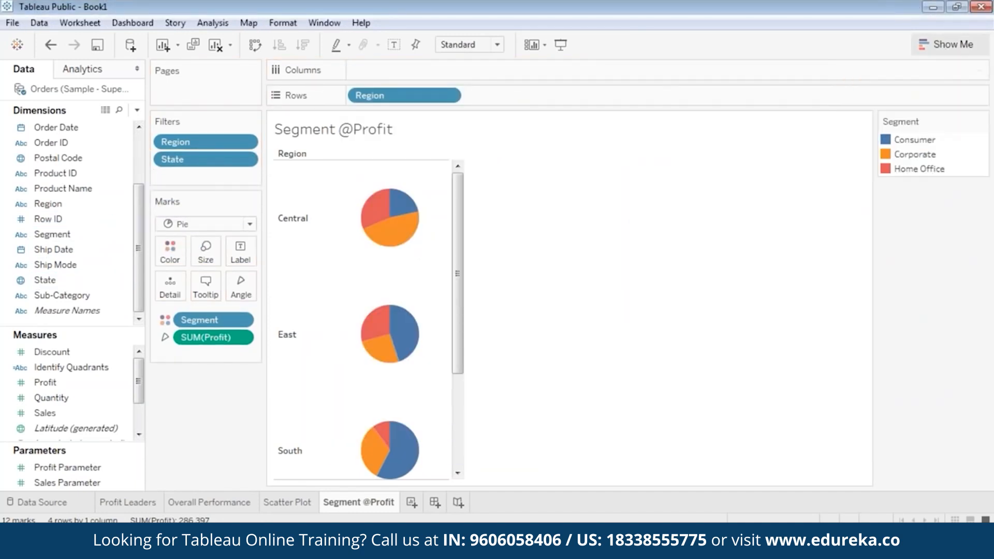
right_click(208, 138)
click(243, 170)
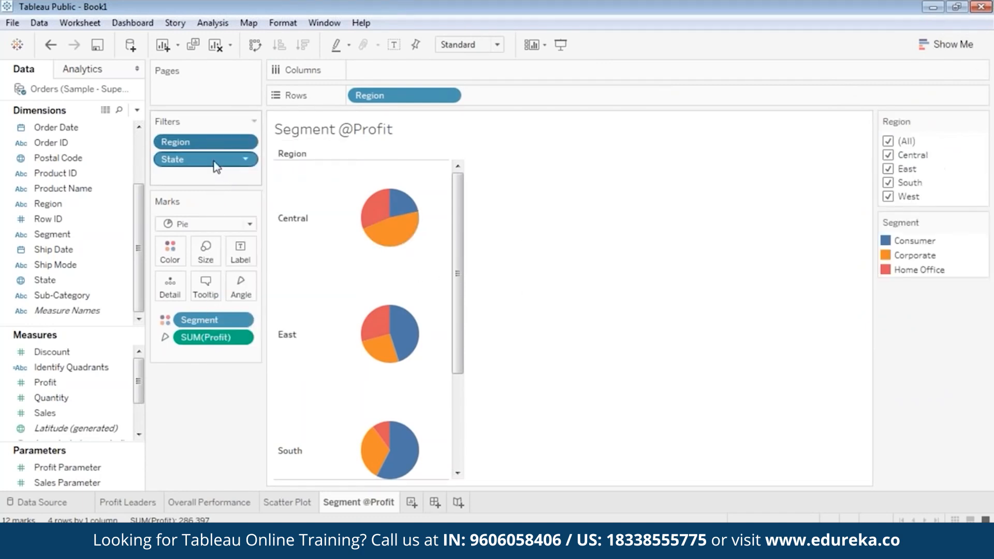
right_click(213, 159)
click(243, 193)
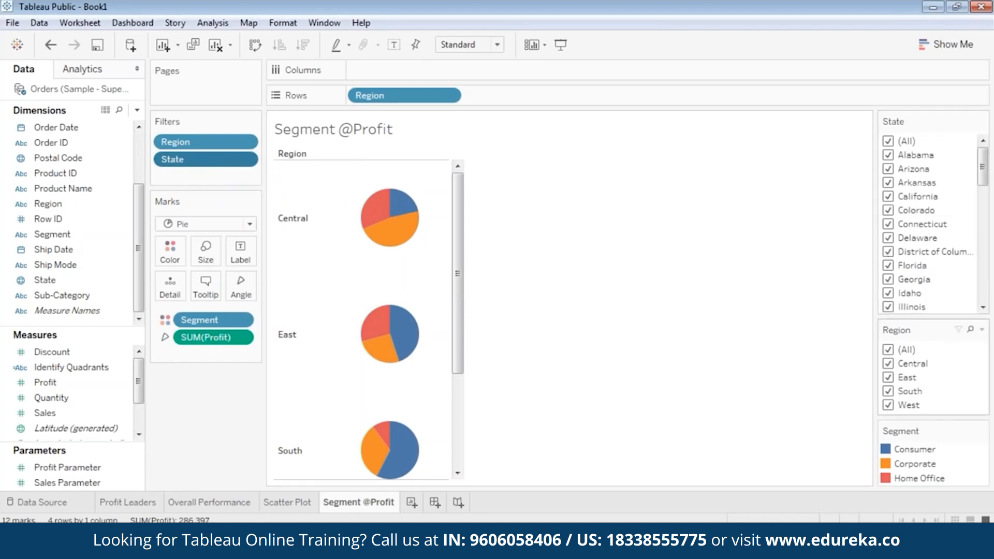
drag(917, 128, 917, 112)
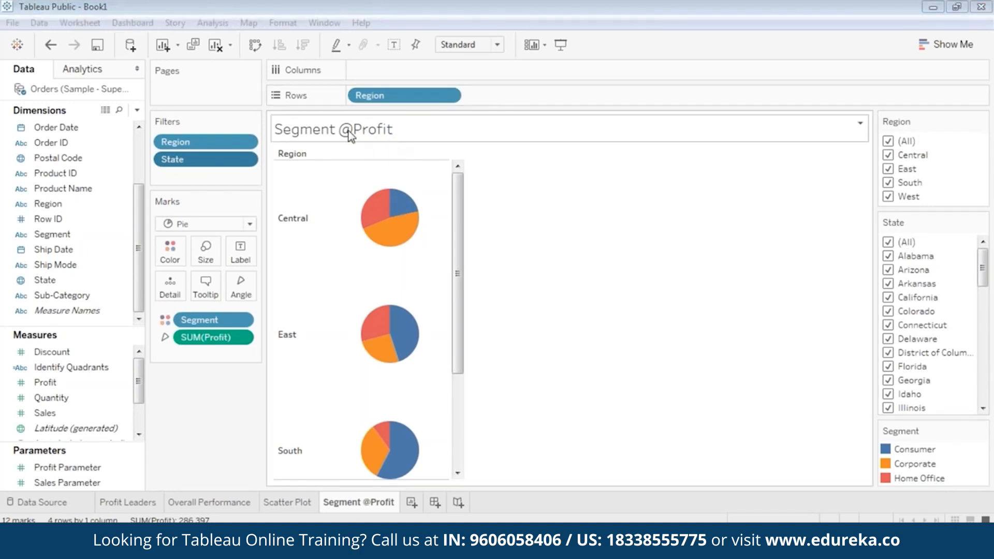
mouse_move(374, 220)
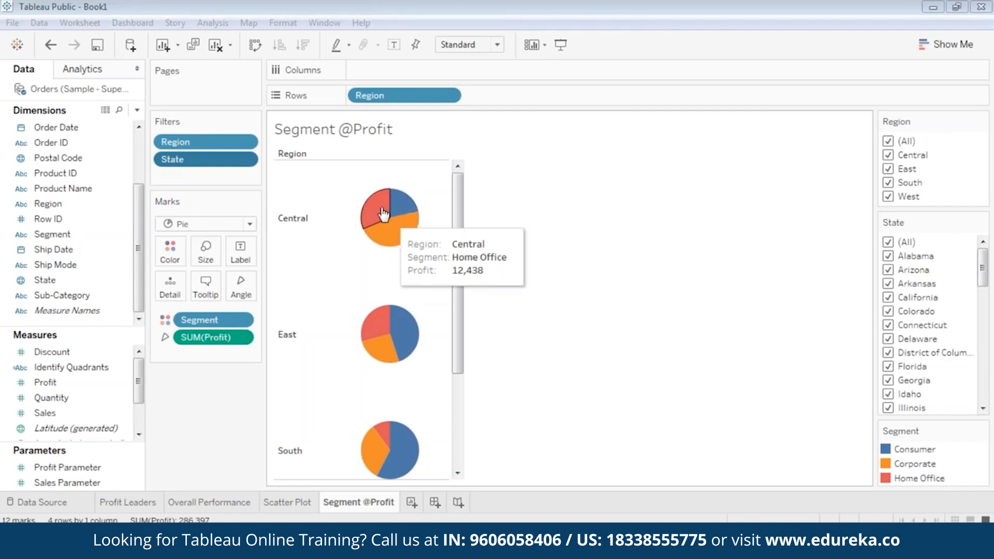
scroll(443, 326, down, 3)
scroll(437, 221, up, 3)
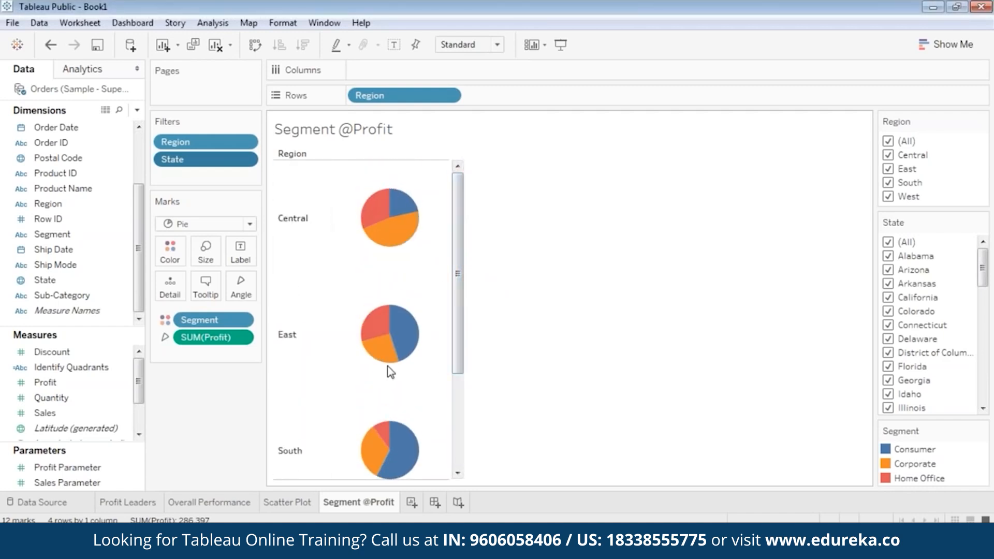
drag(456, 219, 465, 197)
Step: Filter to only Central, then only West, to check each region's pie
click(886, 142)
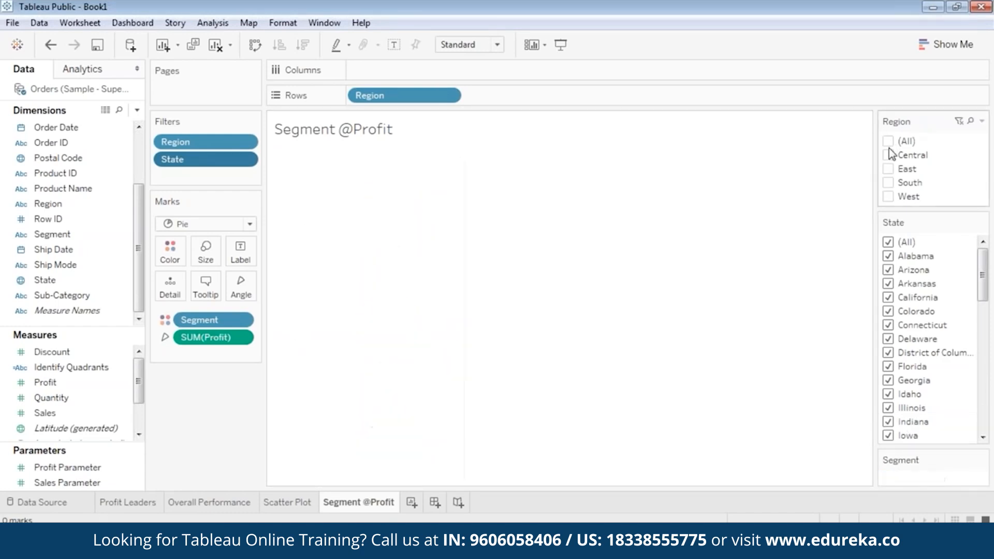
click(888, 155)
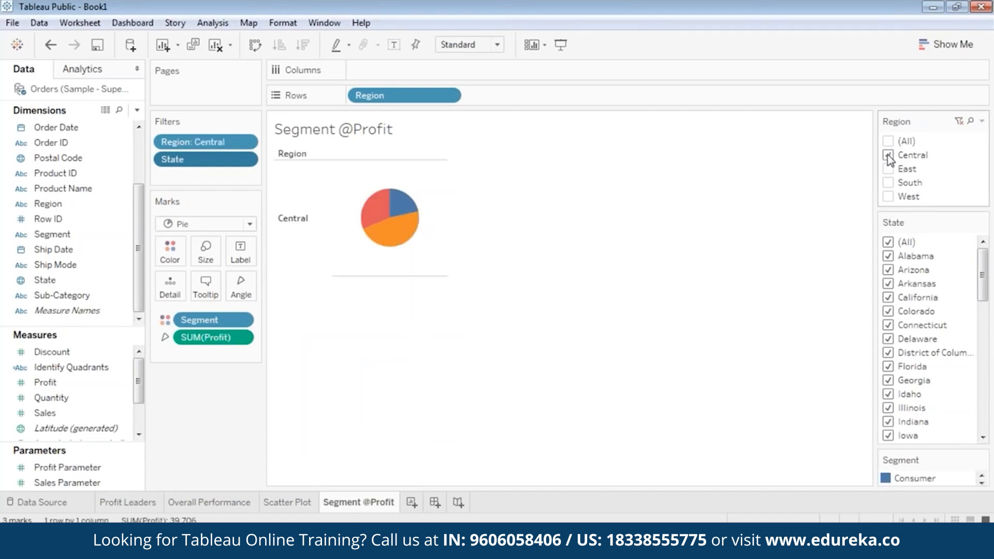
mouse_move(401, 245)
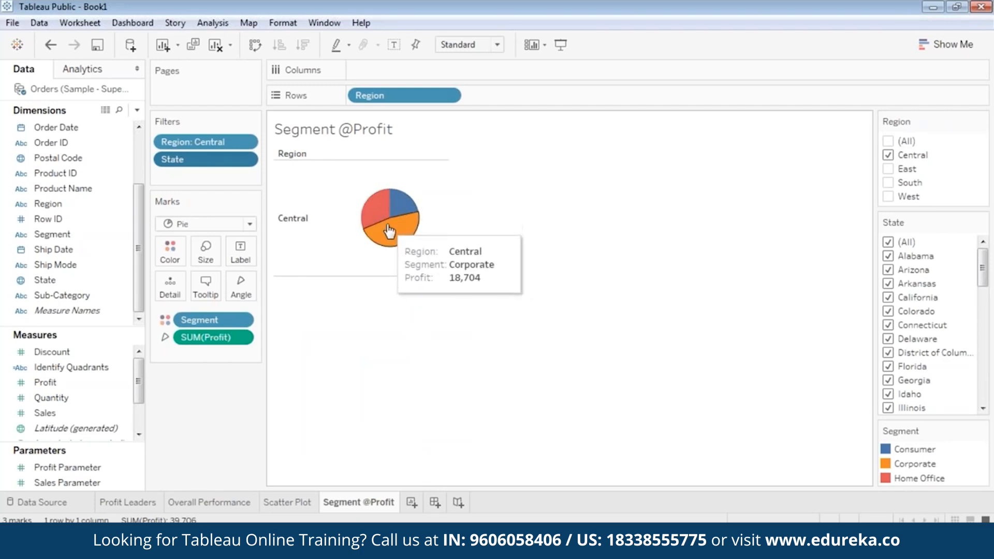
click(888, 155)
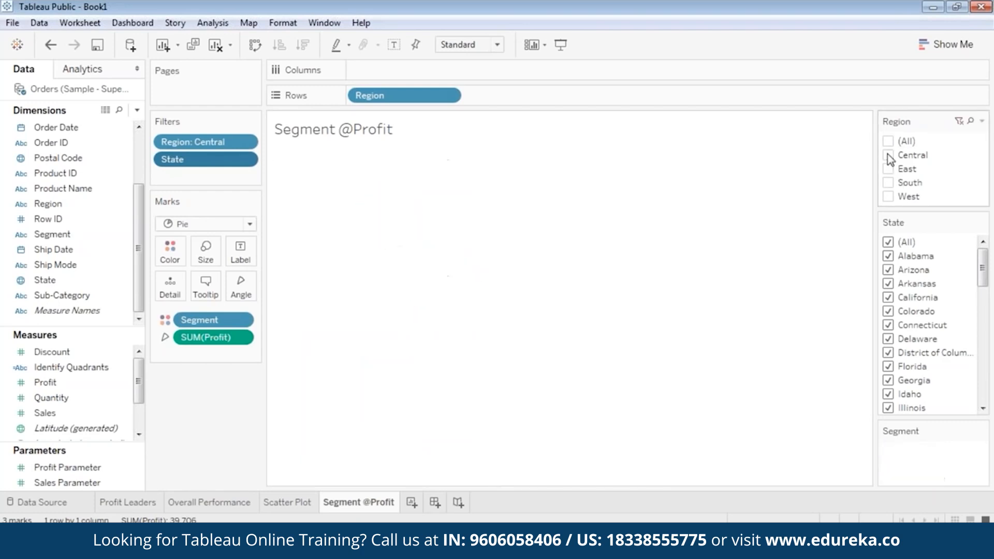
click(888, 197)
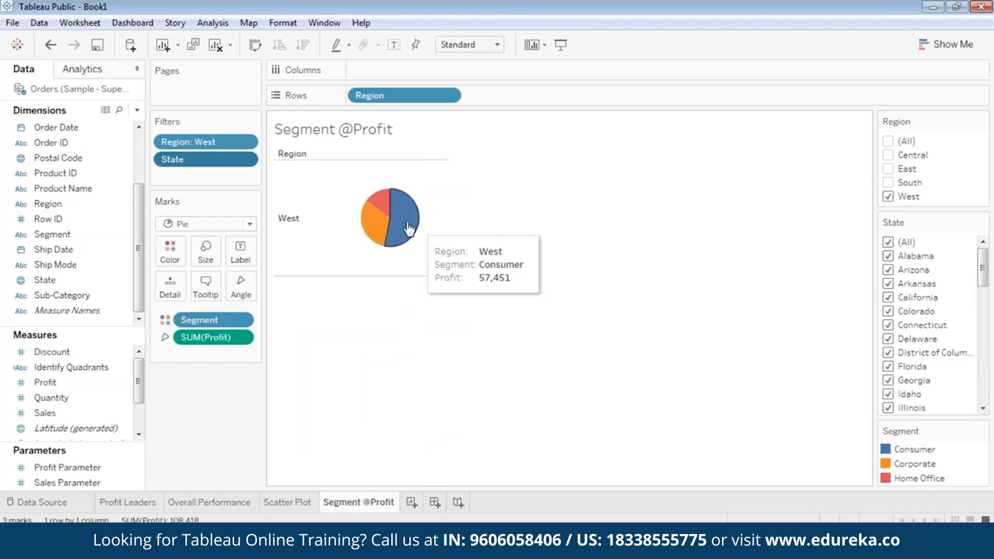
mouse_move(383, 222)
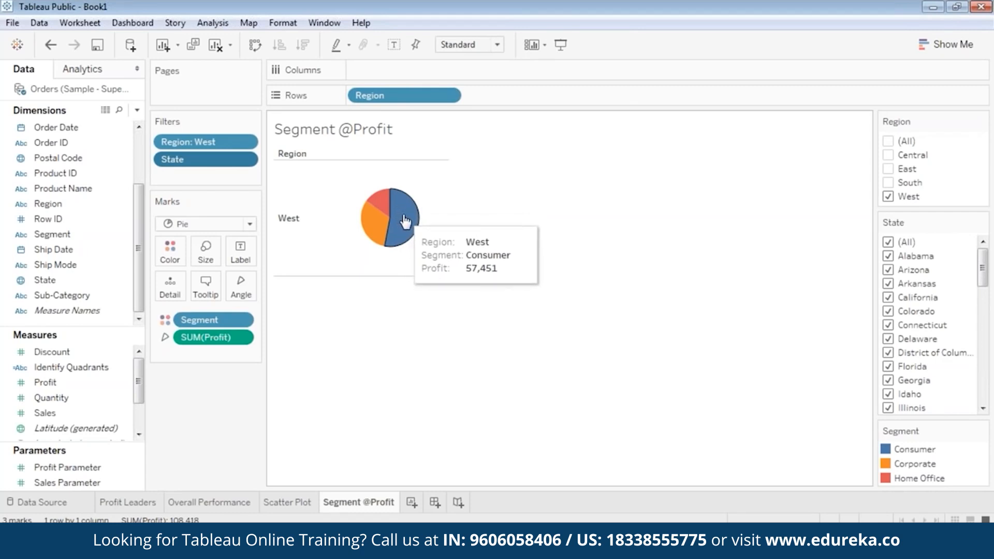
click(888, 196)
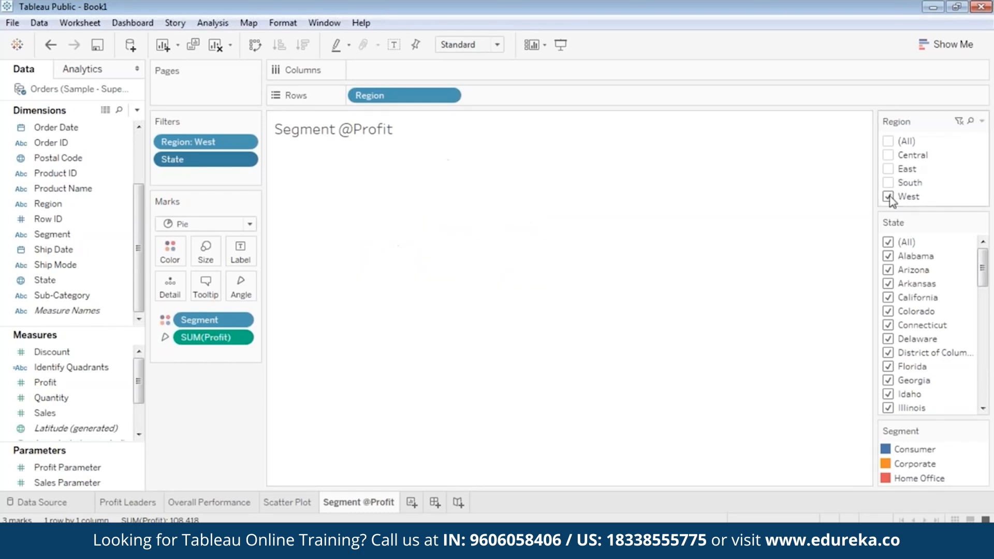
Step: Try South and East in the Region filter, then re-check (All)
click(888, 182)
click(888, 170)
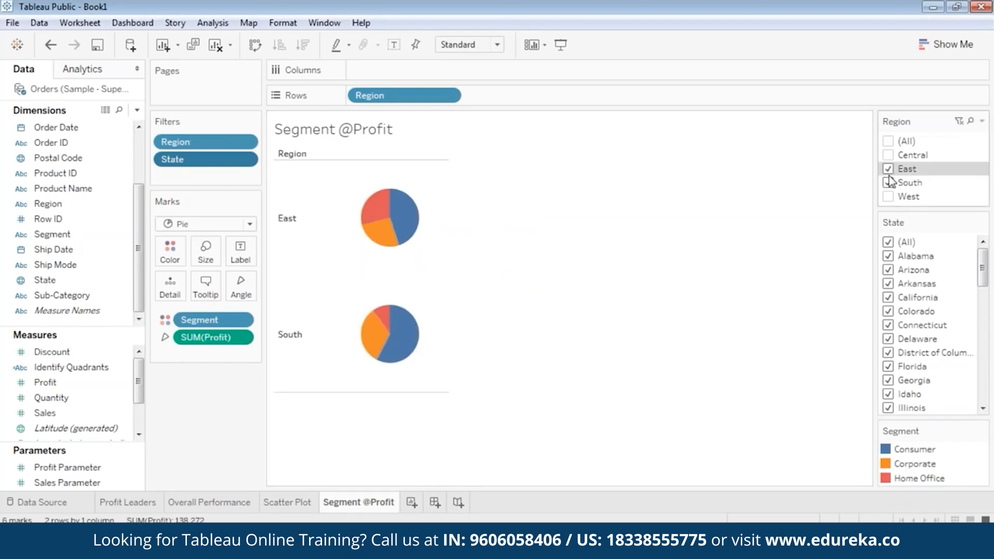
click(888, 182)
click(888, 168)
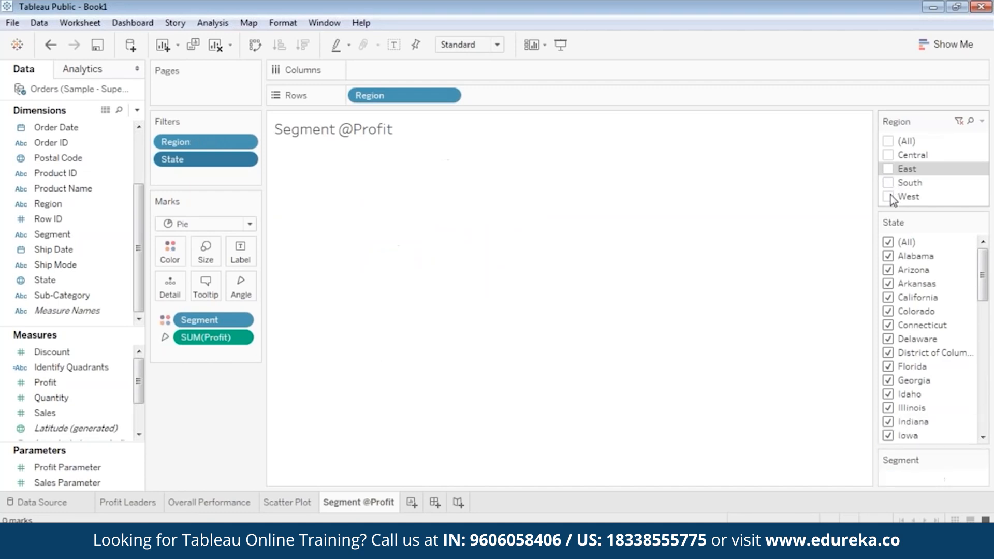
click(891, 143)
Step: Scroll through the view to review every region's profit pie
mouse_move(459, 216)
mouse_down()
mouse_move(459, 331)
mouse_move(468, 214)
mouse_up()
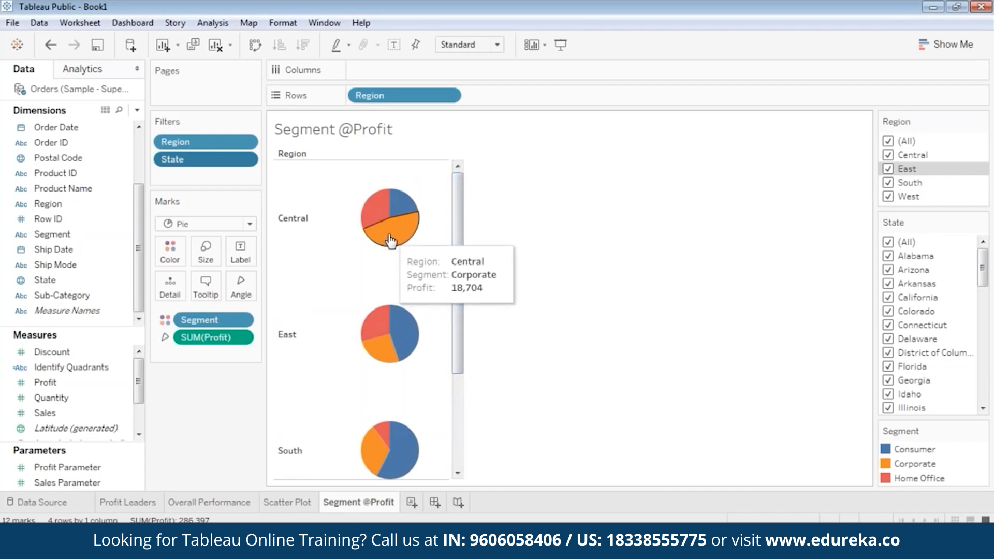
drag(458, 231, 442, 383)
mouse_move(402, 429)
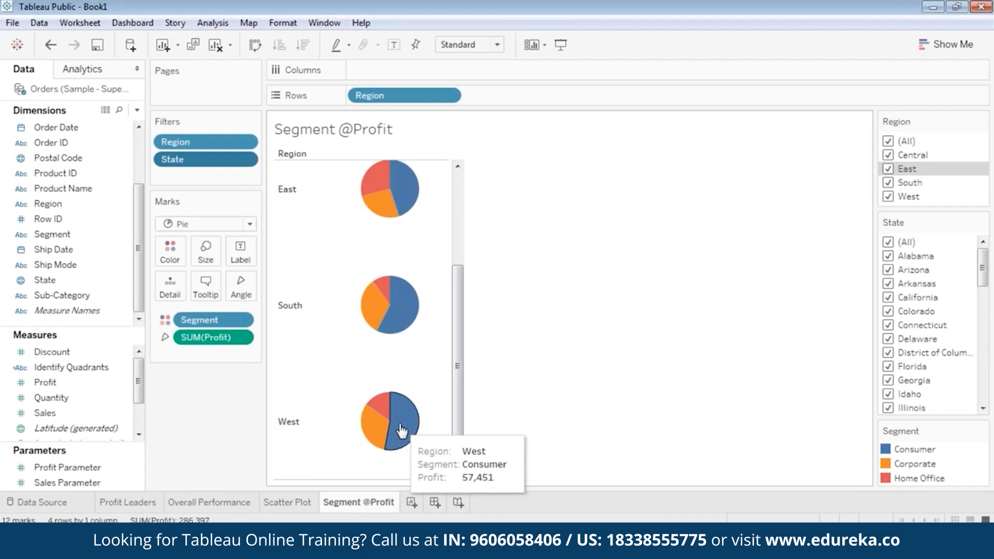
drag(461, 408, 521, 181)
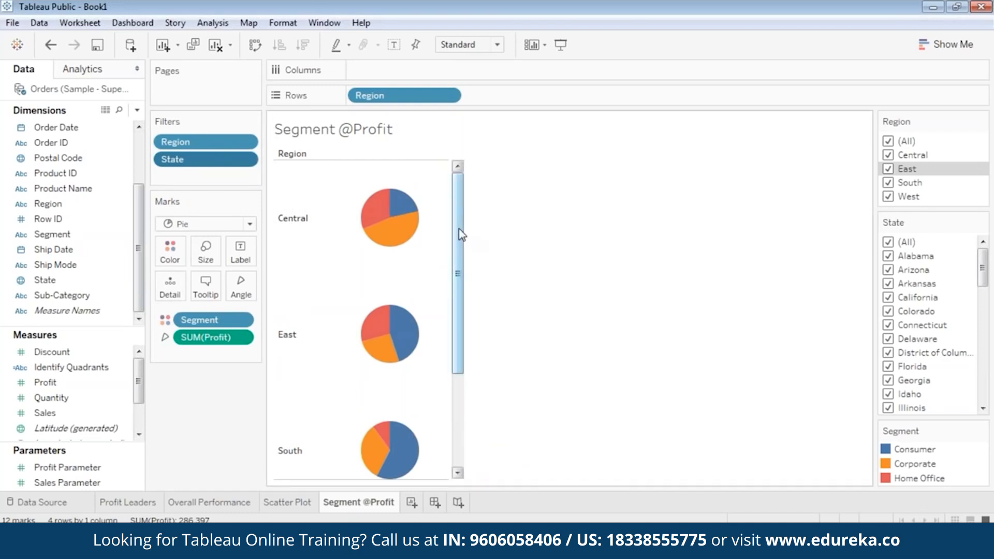
drag(459, 231, 448, 331)
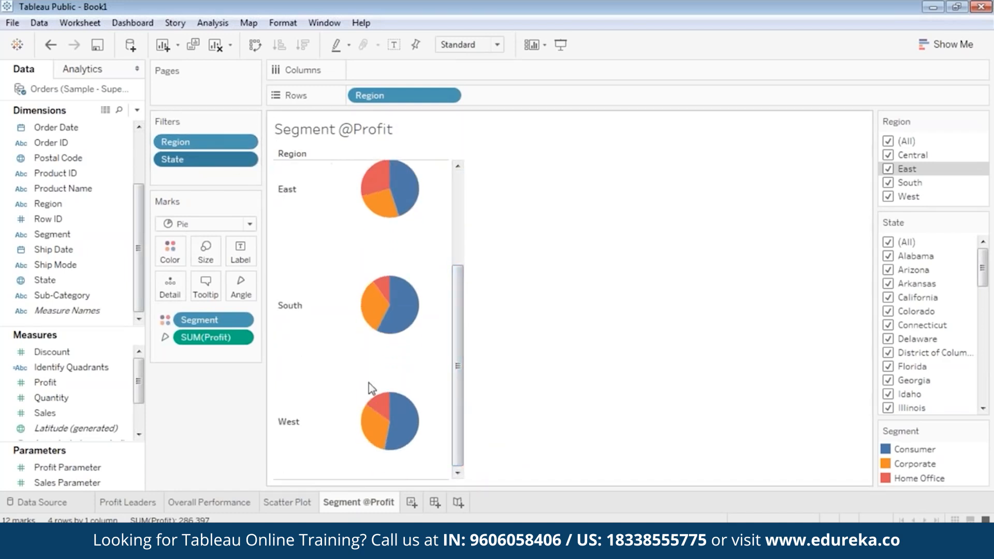
mouse_move(380, 507)
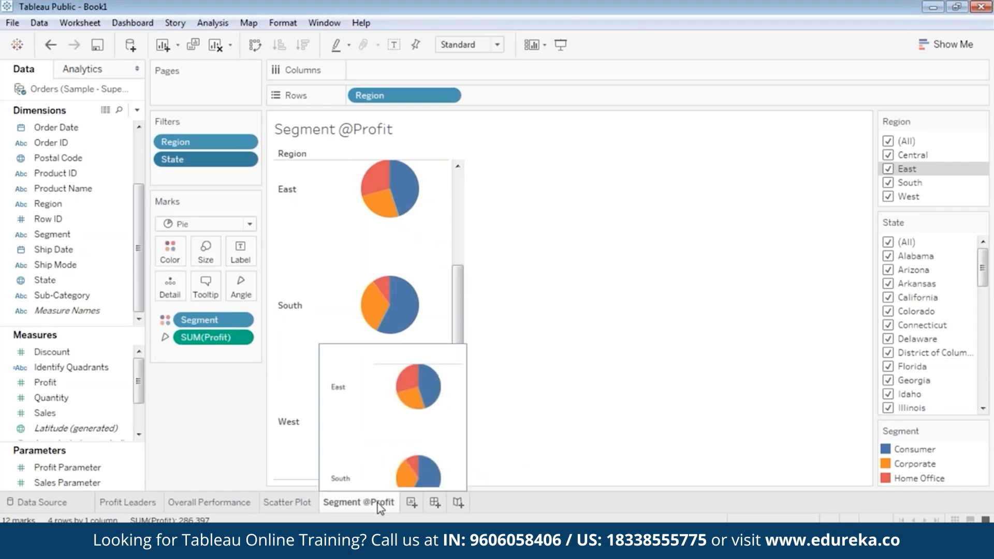
right_click(367, 505)
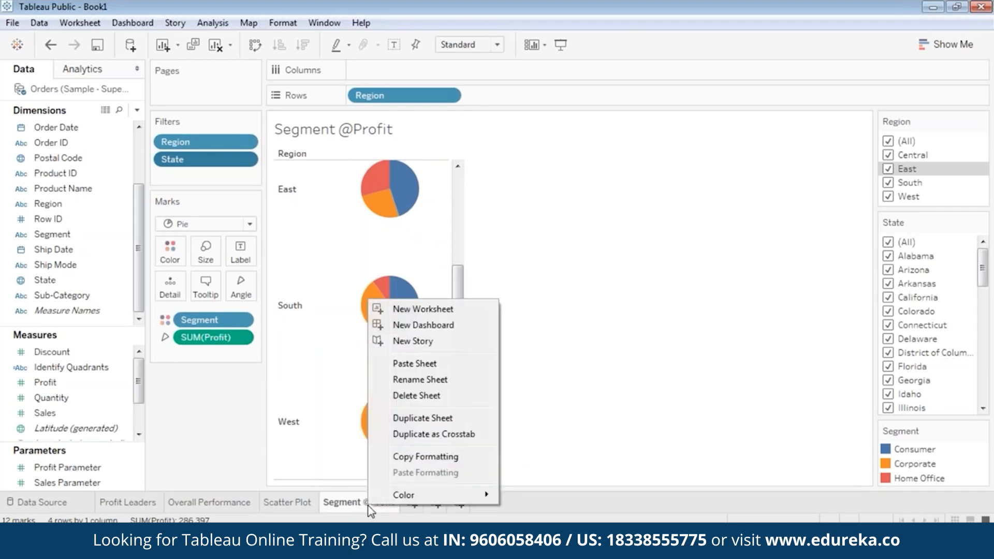
click(418, 419)
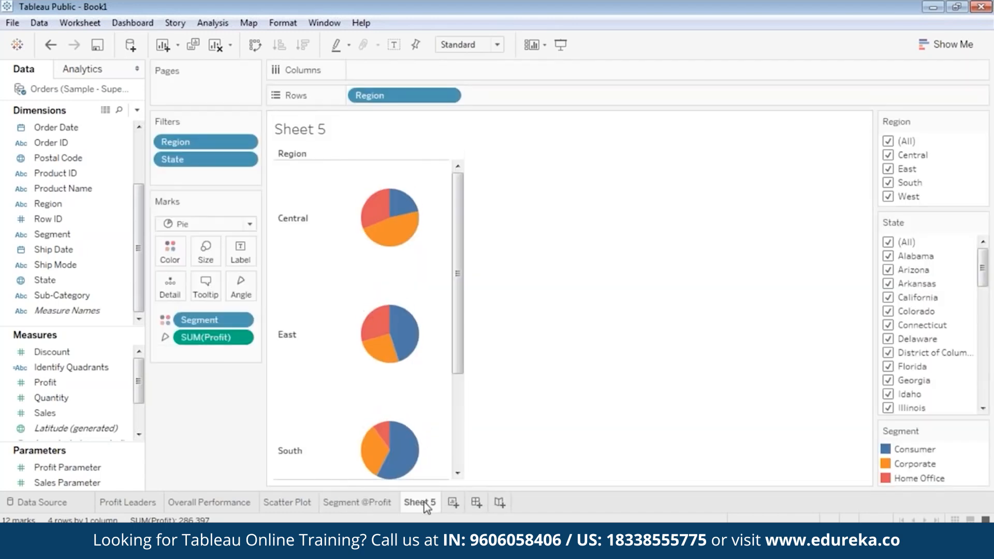
right_click(424, 504)
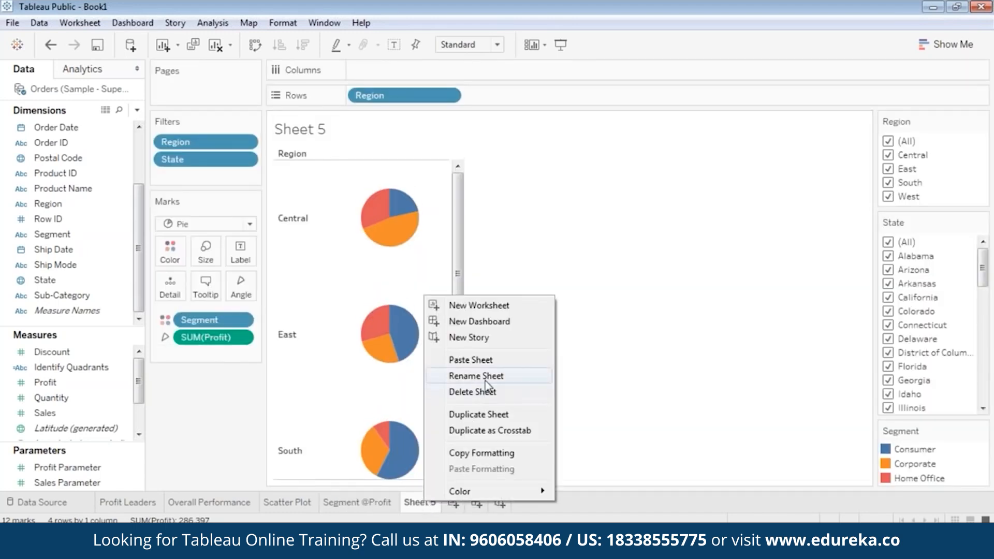
click(485, 377)
text(Segmen)
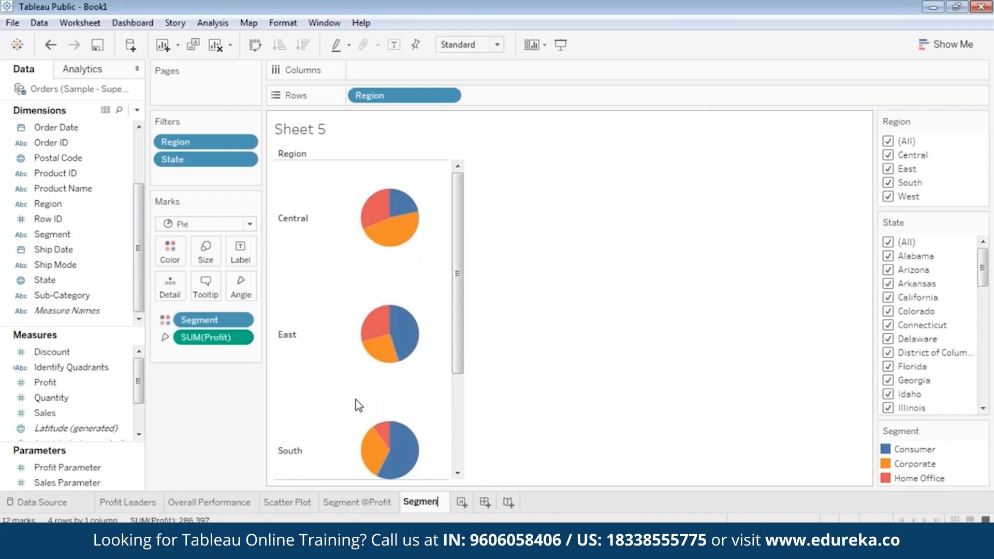
text(t @Sales)
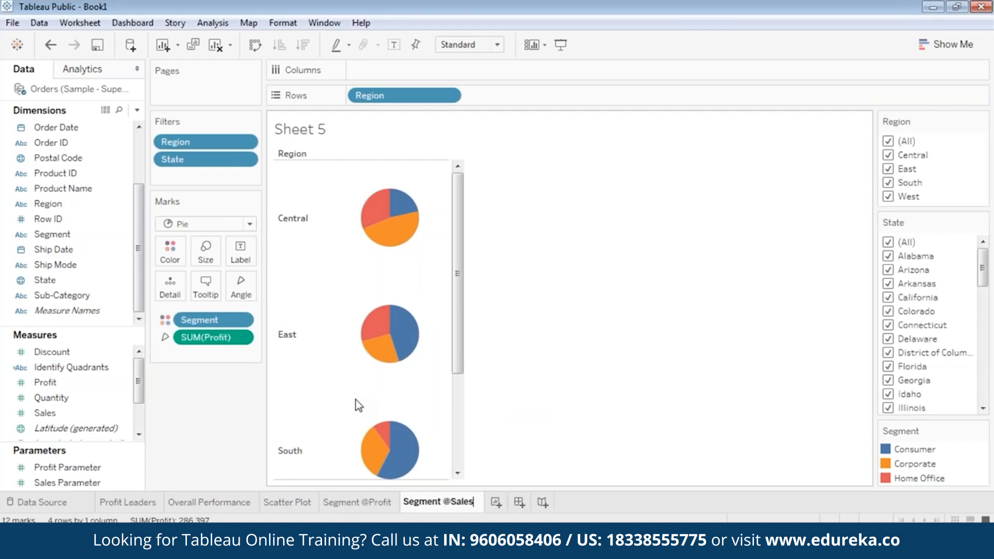
key(Return)
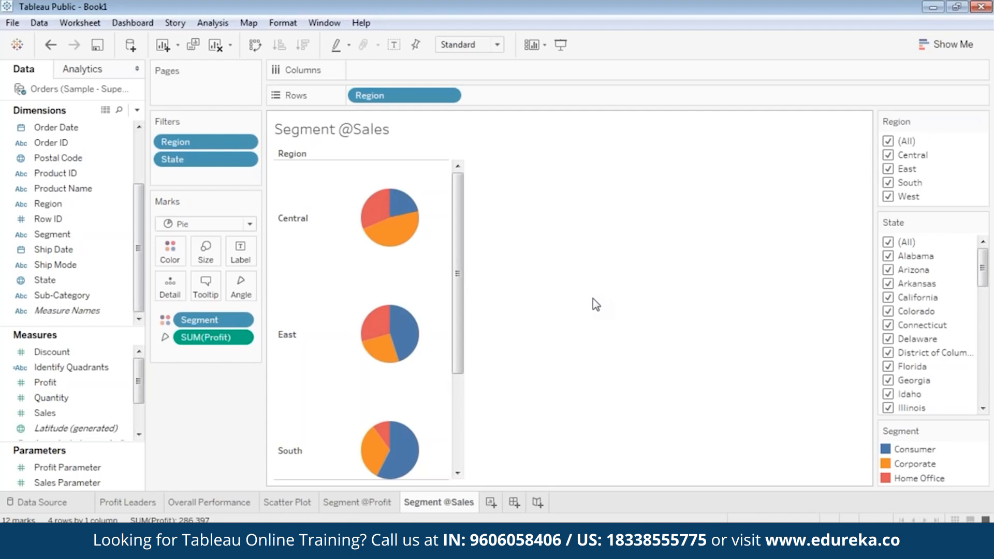
click(241, 337)
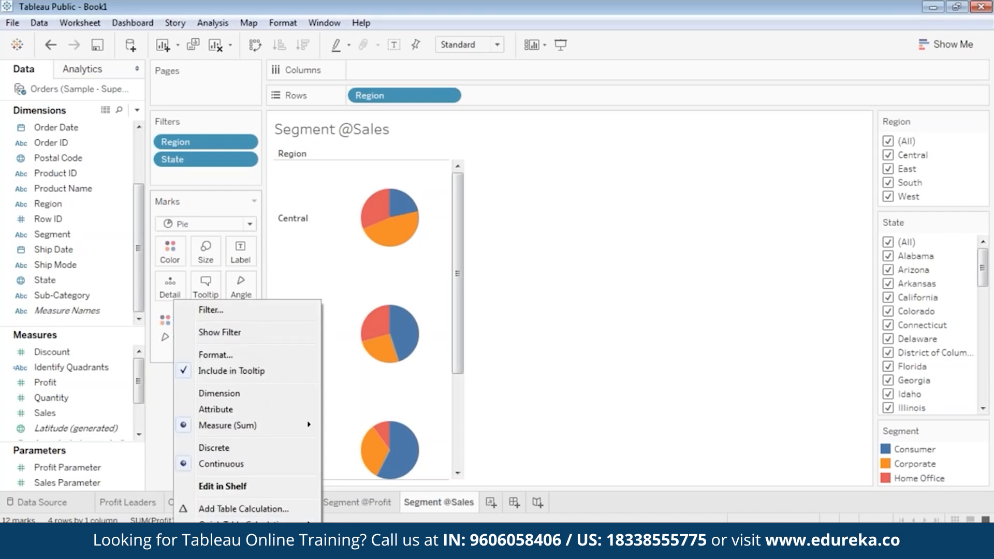
click(213, 547)
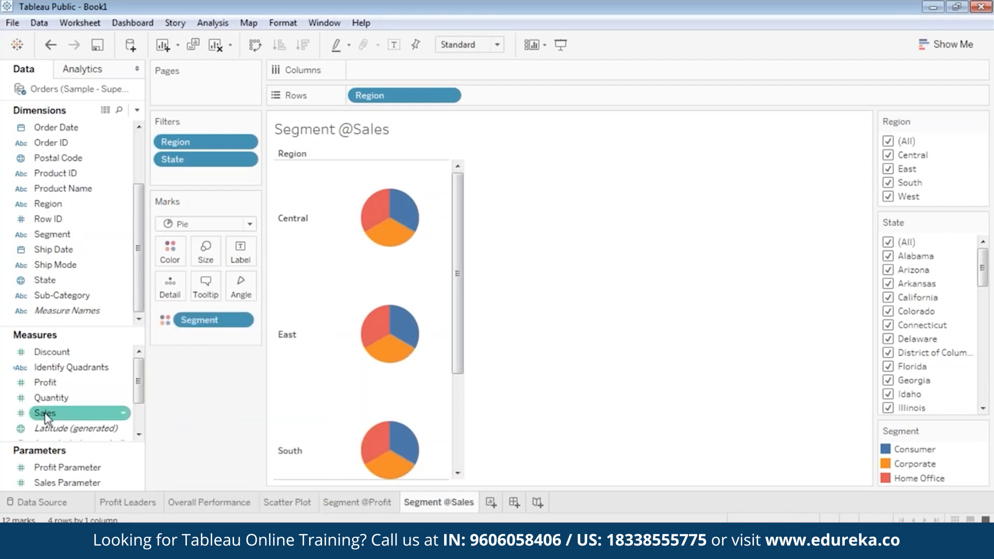
drag(46, 417, 238, 286)
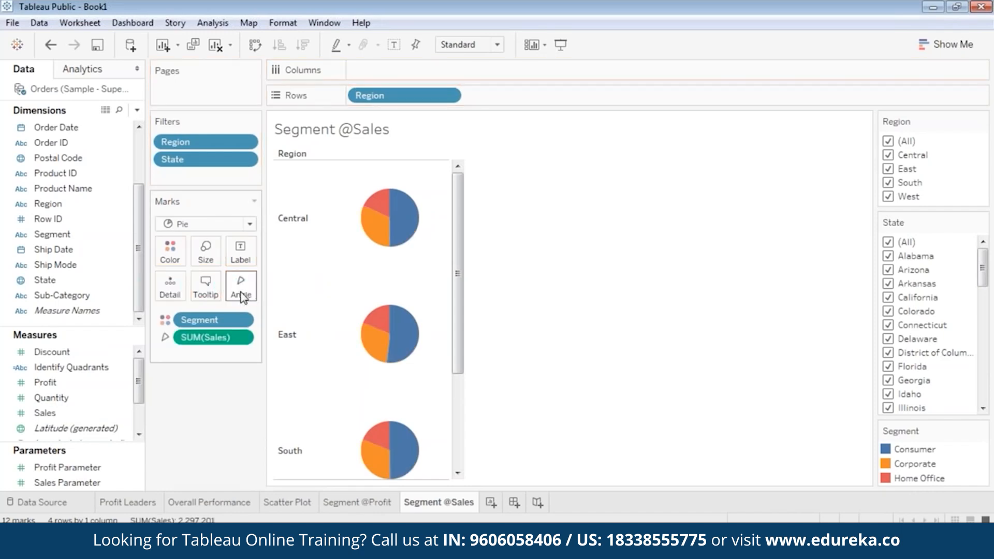
click(362, 502)
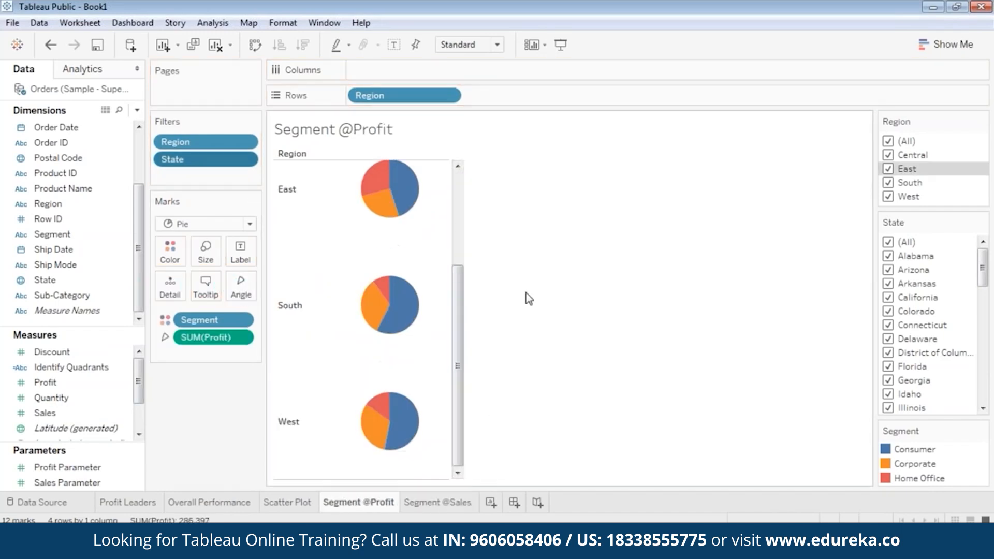
scroll(457, 387, up, 3)
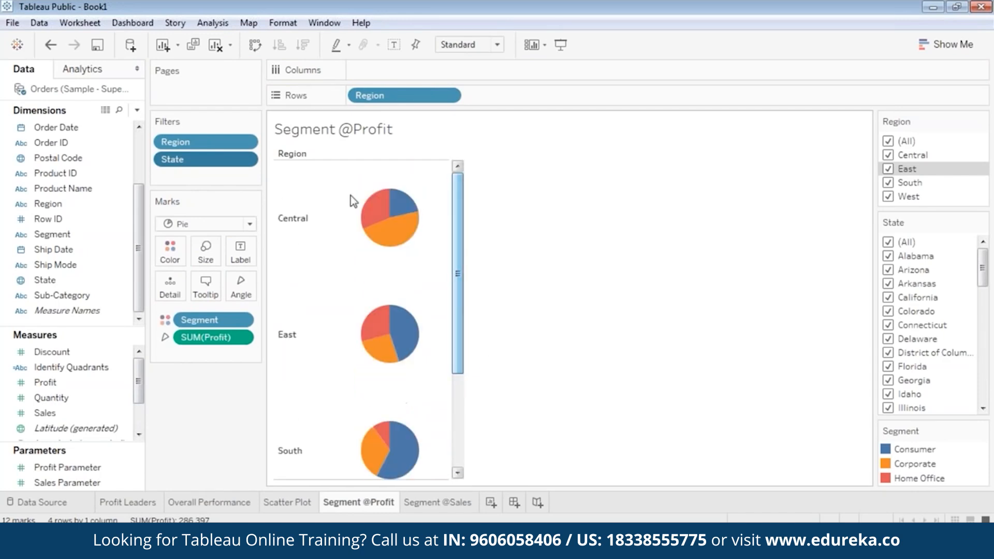
mouse_move(376, 216)
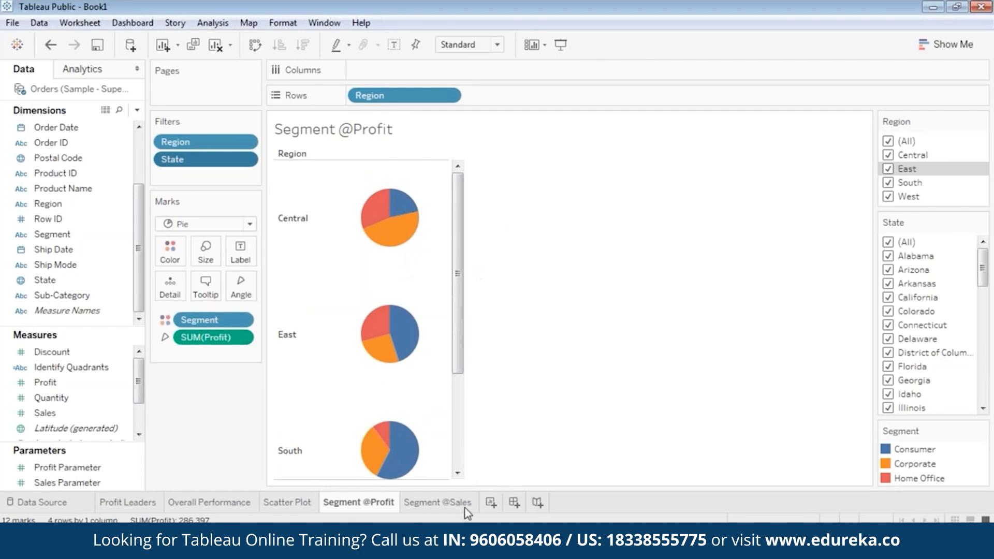
click(437, 502)
mouse_move(376, 227)
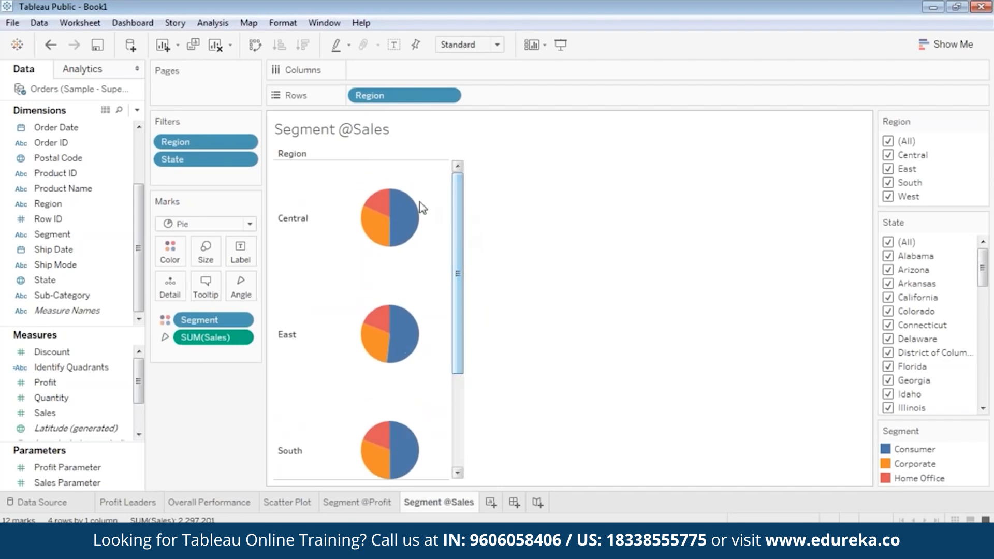
mouse_move(409, 212)
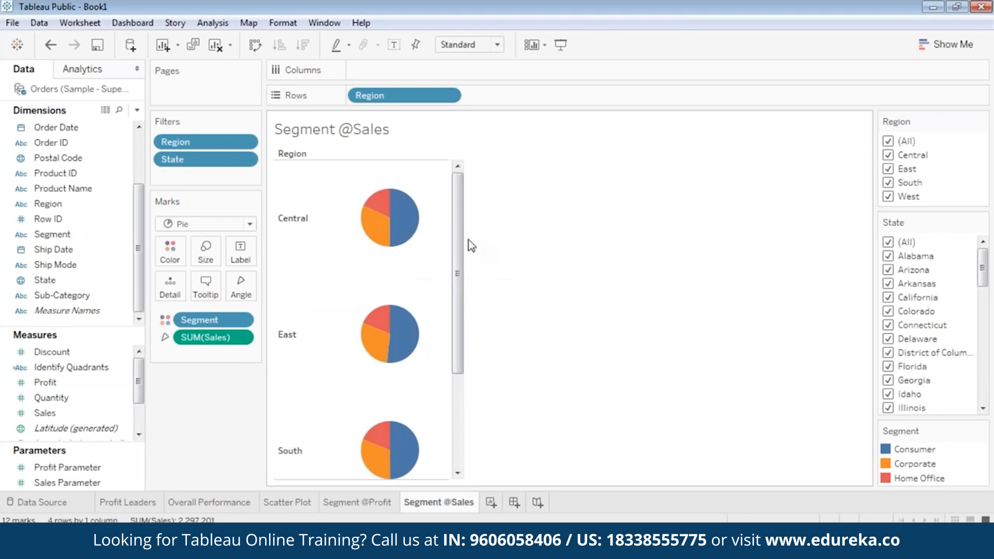
drag(458, 239, 459, 400)
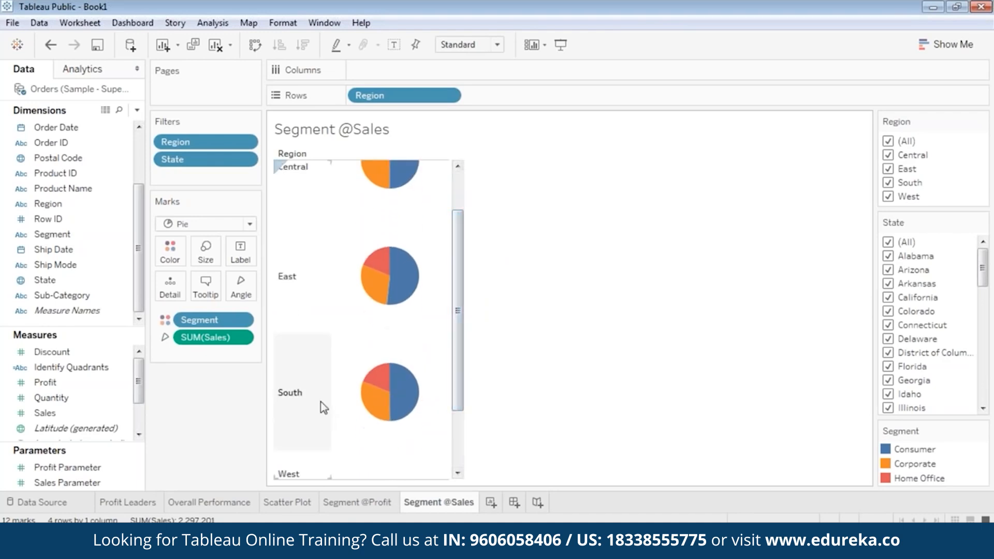
mouse_move(389, 277)
drag(459, 291, 465, 249)
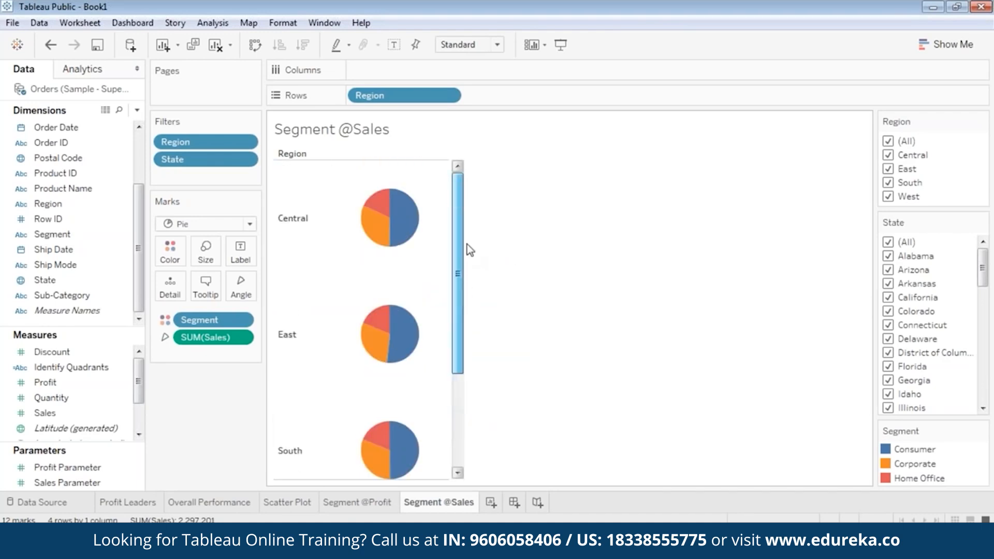
click(359, 502)
mouse_move(387, 223)
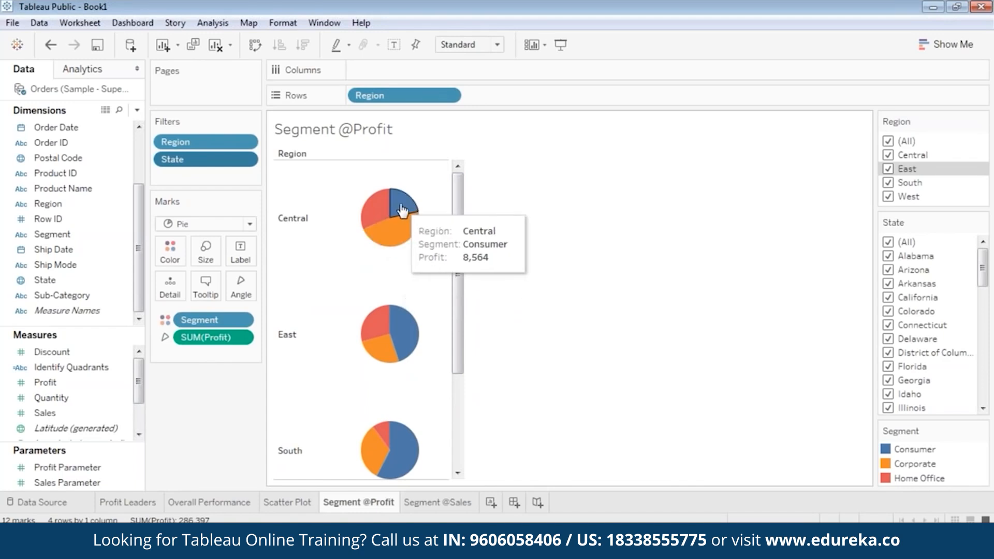
click(445, 506)
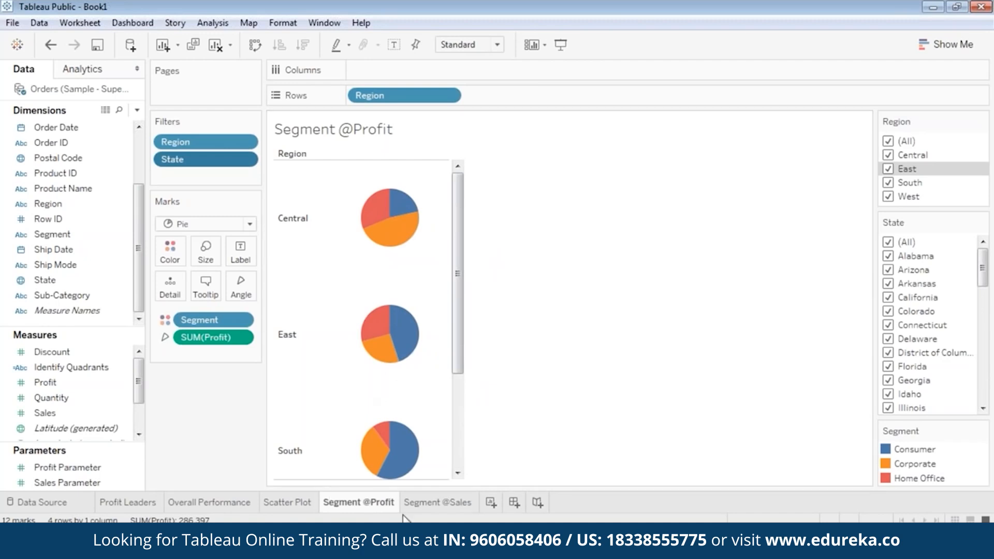
mouse_move(383, 238)
click(422, 506)
mouse_move(407, 226)
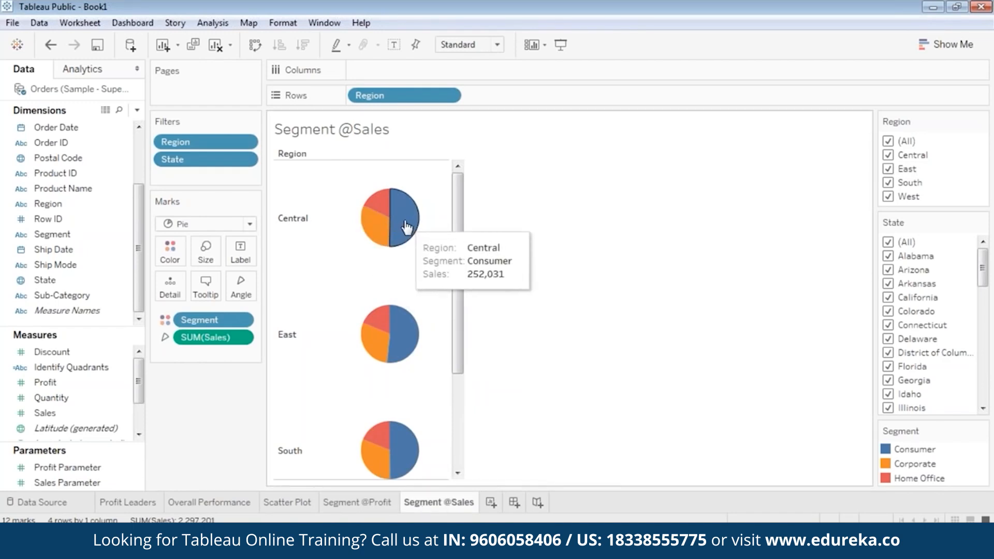
mouse_move(369, 230)
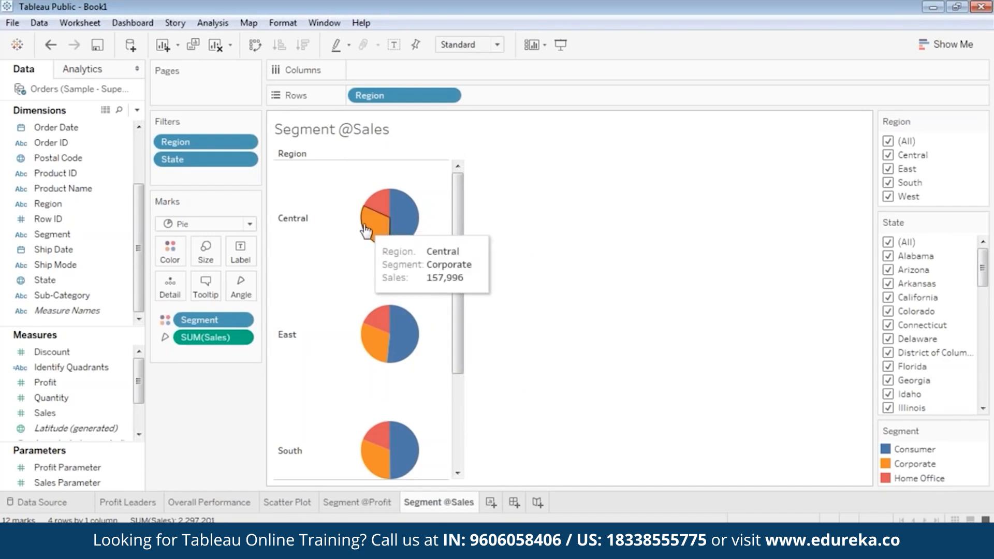
click(377, 503)
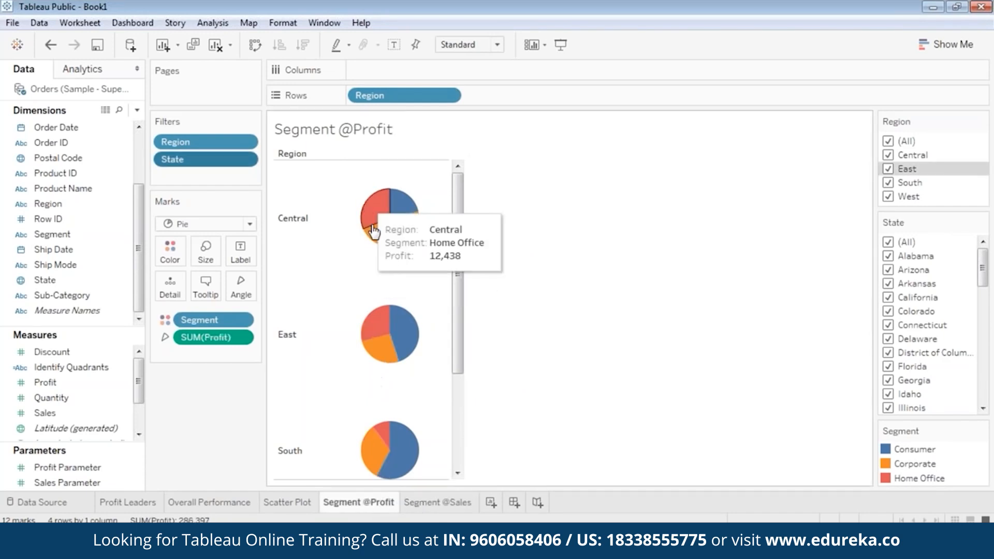
drag(458, 329, 440, 427)
click(437, 502)
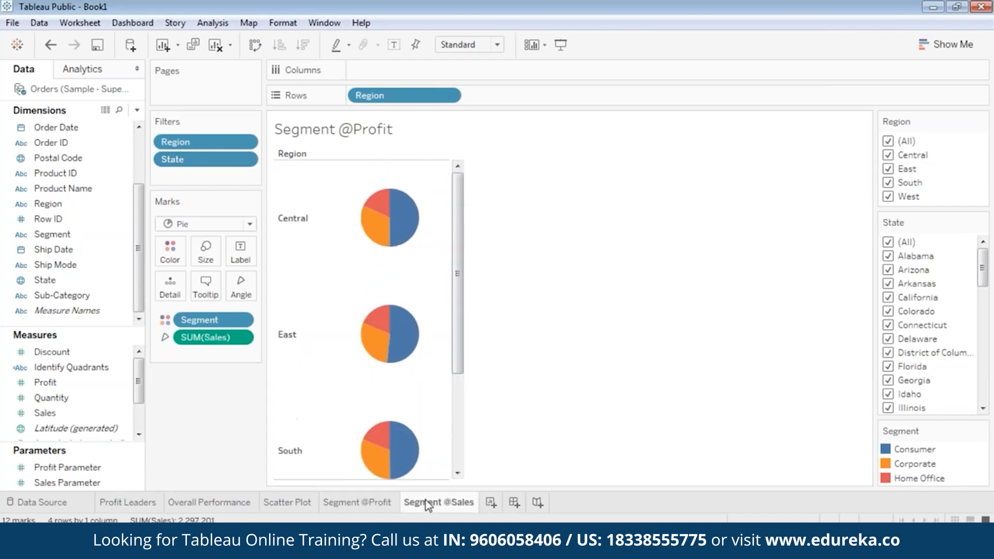
drag(459, 336, 443, 437)
click(357, 502)
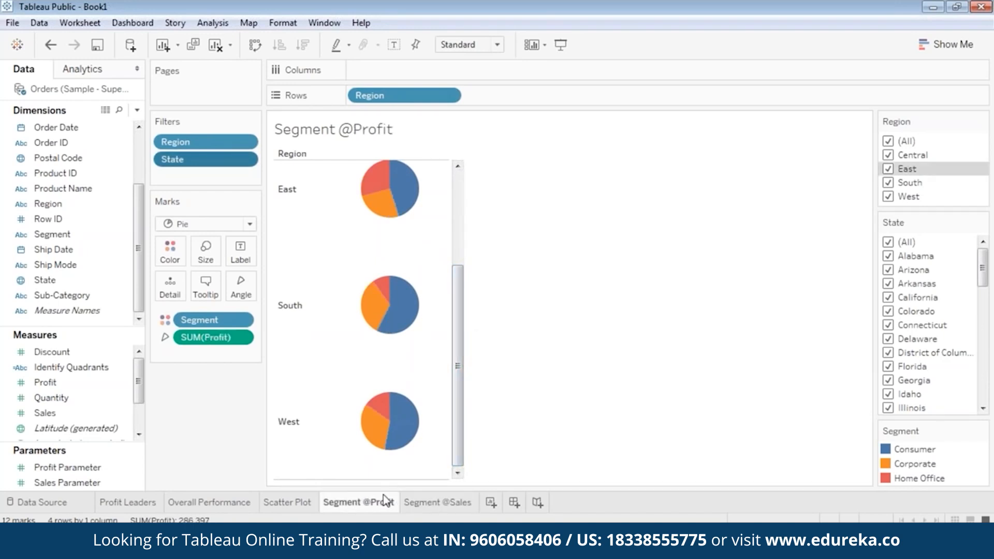
mouse_move(386, 429)
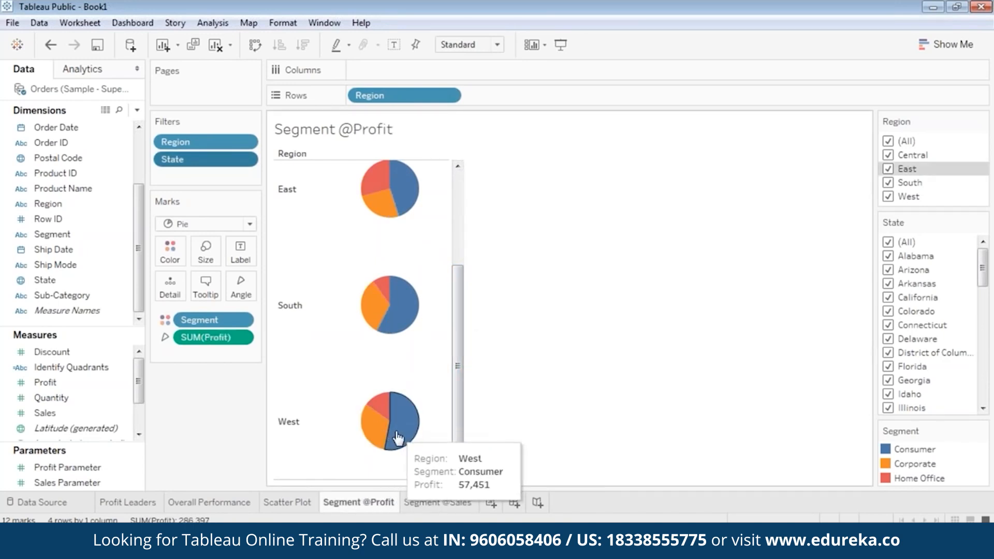
key(ctrl+Tab)
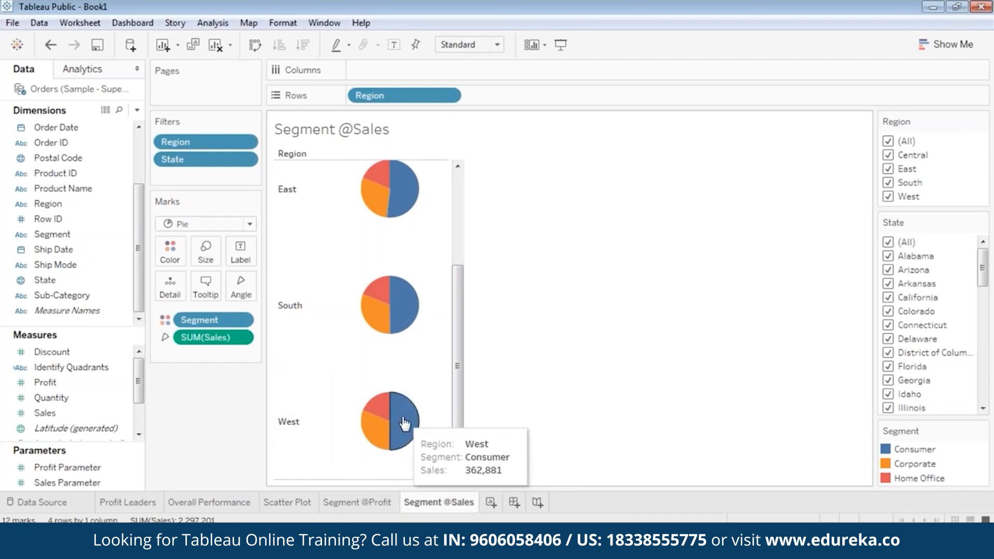
click(376, 500)
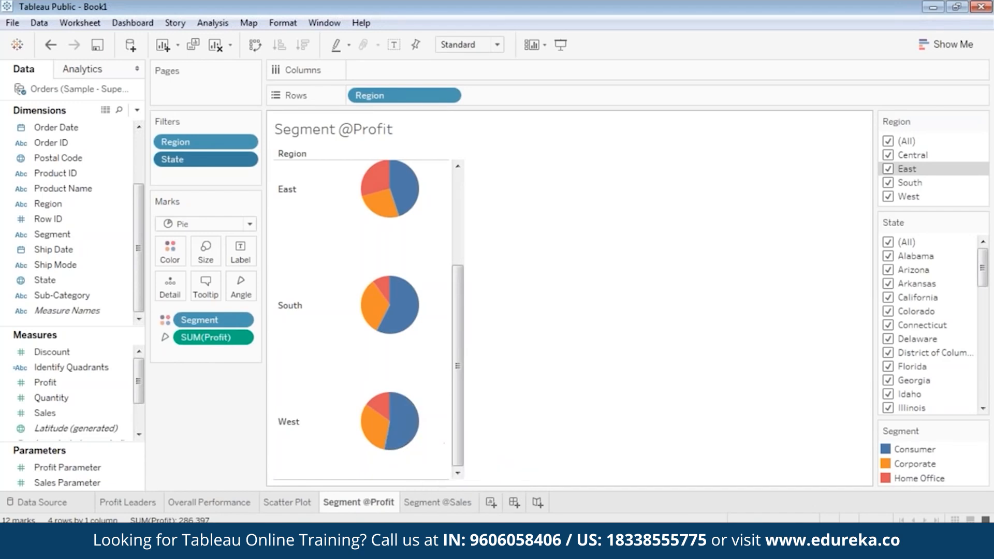
click(429, 503)
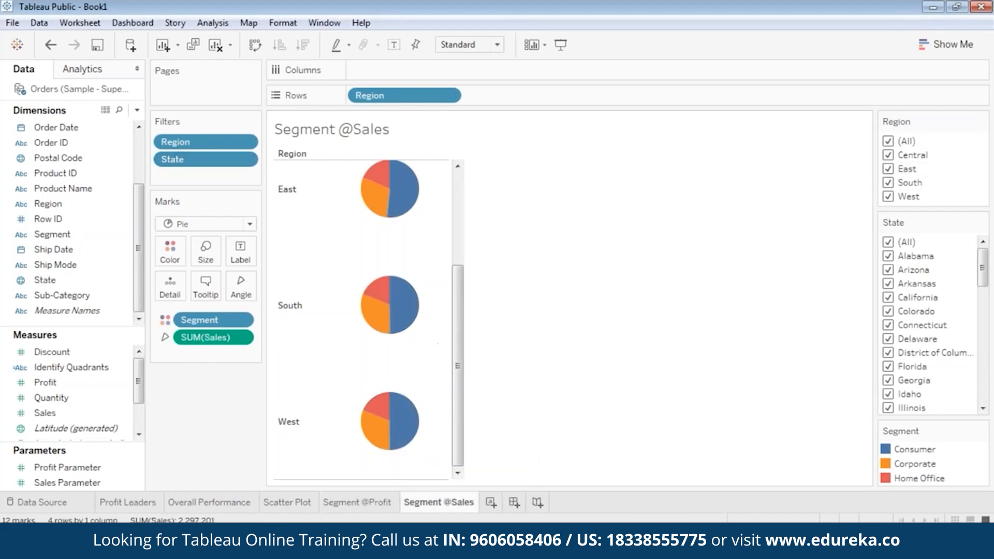
click(362, 505)
click(428, 506)
mouse_move(406, 435)
drag(457, 430, 446, 282)
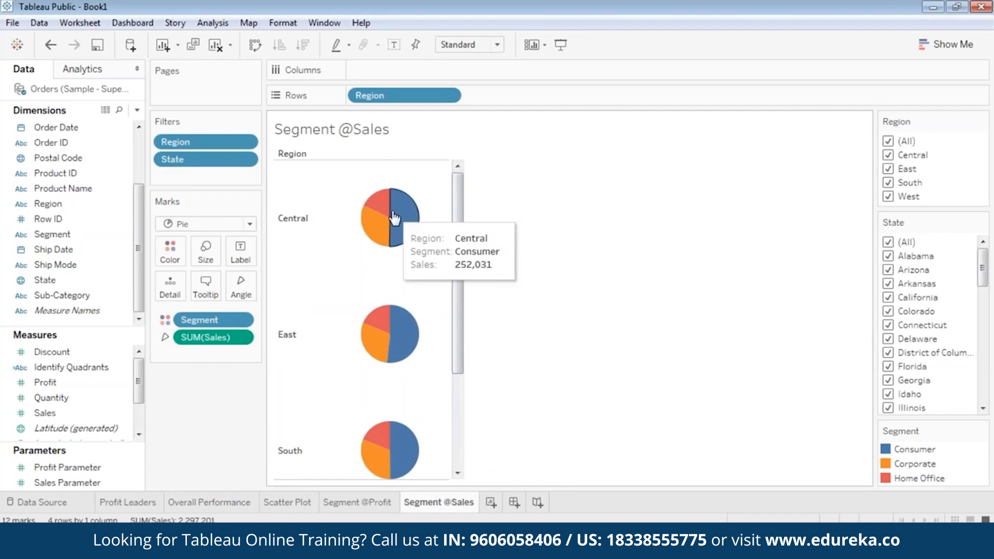
mouse_move(397, 217)
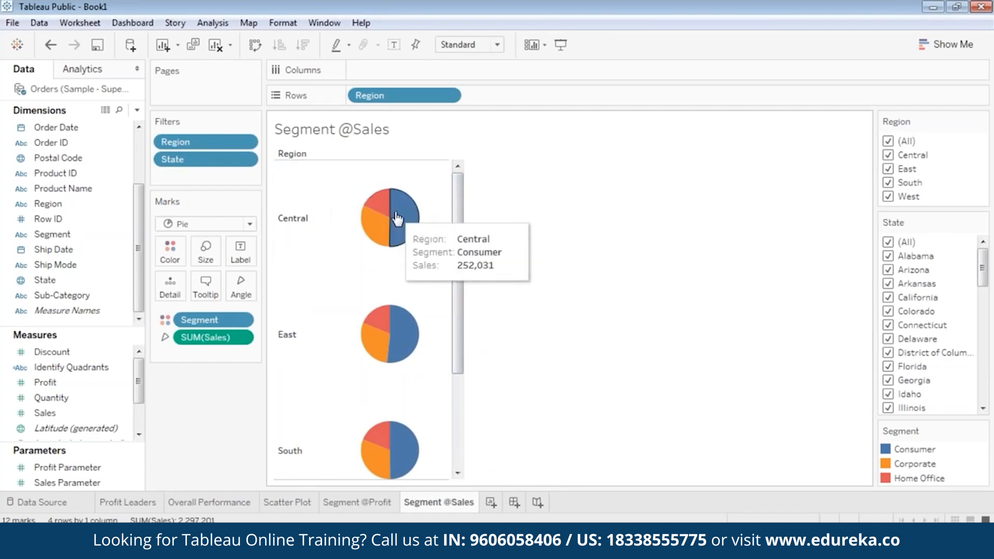
click(352, 503)
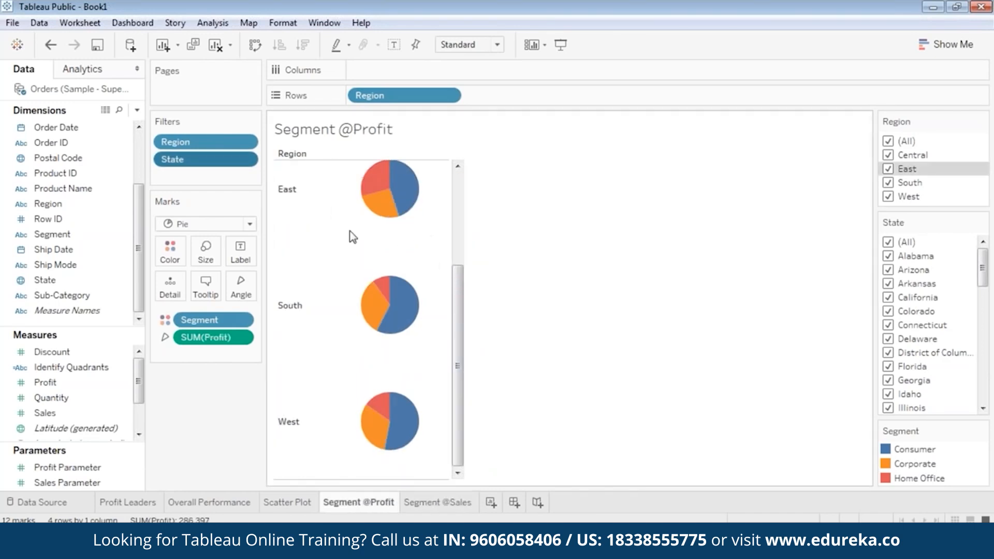
click(437, 505)
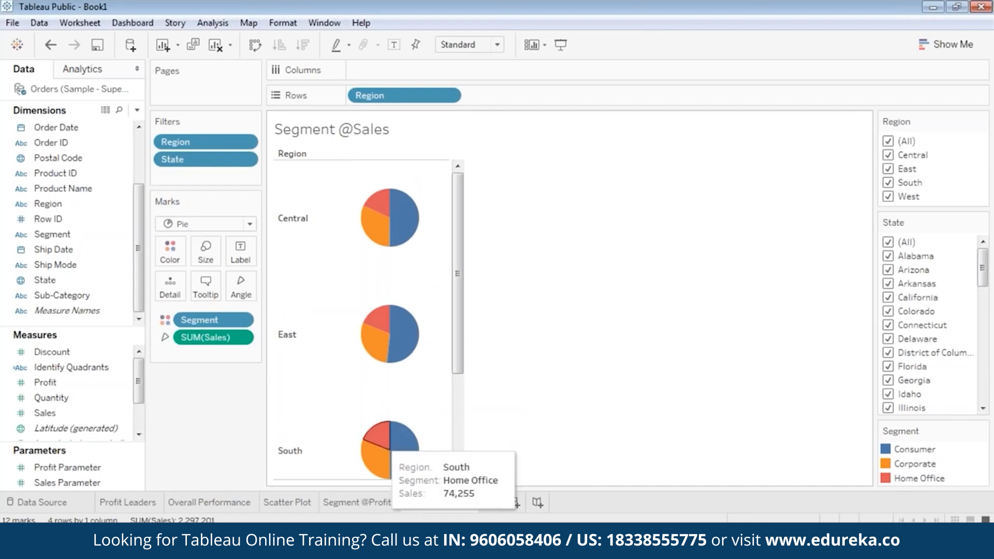
click(364, 503)
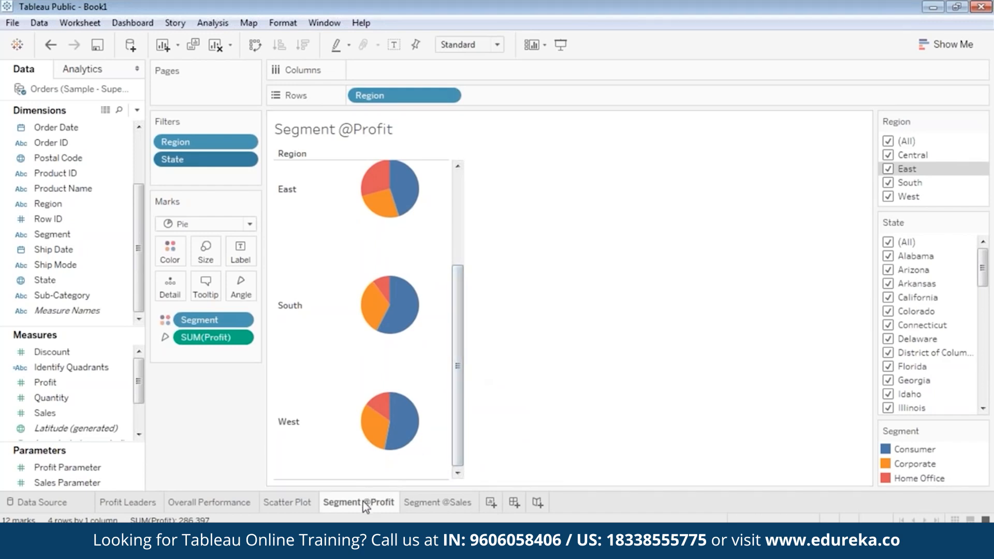
mouse_move(365, 505)
drag(459, 328, 471, 255)
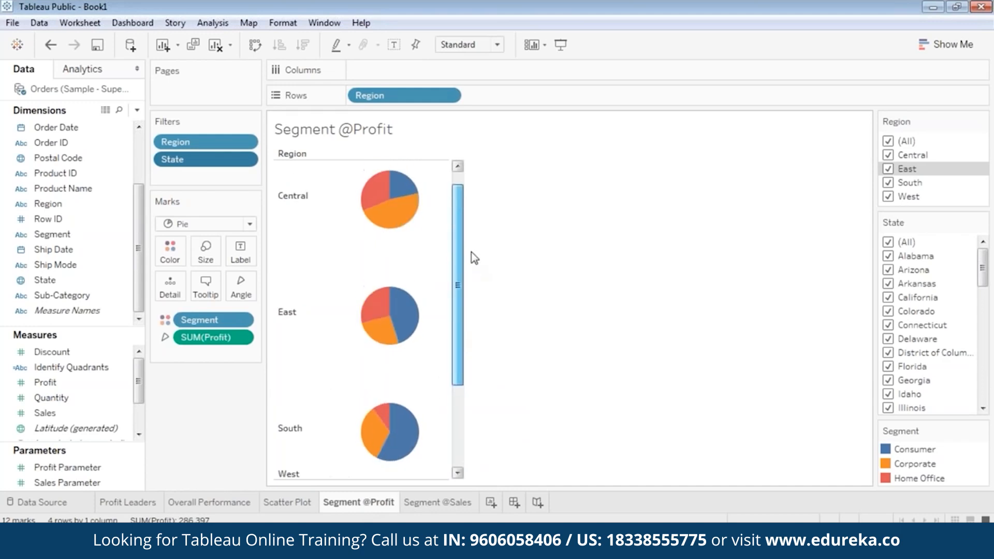
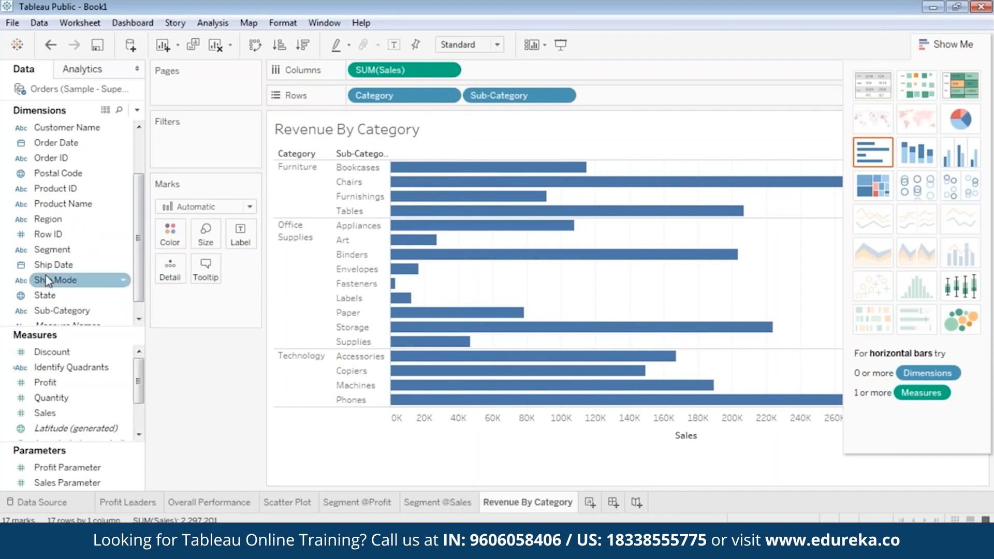
Step: Colour the Revenue By Category bars by SUM(Profit)
click(54, 398)
scroll(62, 403, down, 1)
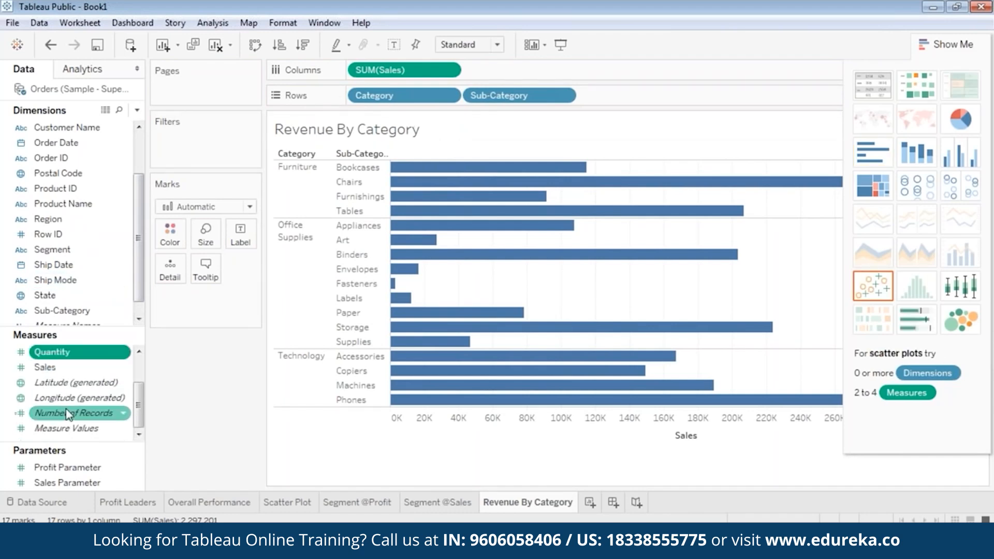
scroll(52, 388, up, 1)
click(47, 384)
drag(47, 383, 158, 235)
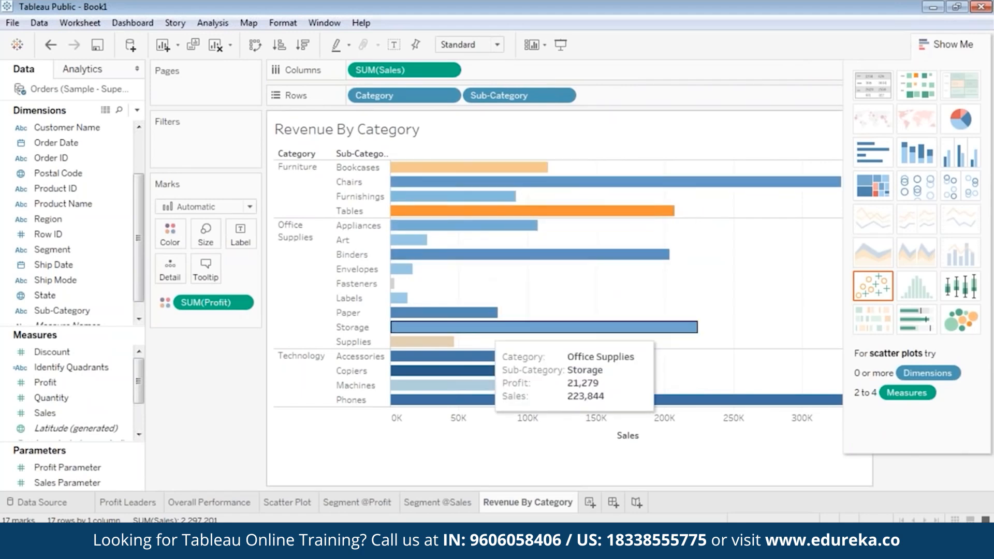
Step: Add Region as a filter to open the Filter [Region] dialog
scroll(77, 160, up, 3)
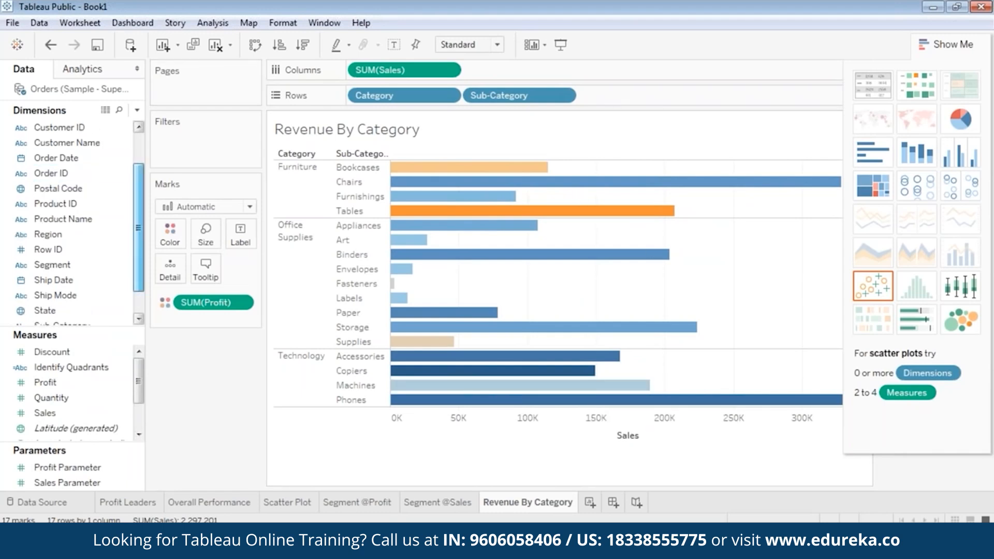
scroll(66, 265, down, 3)
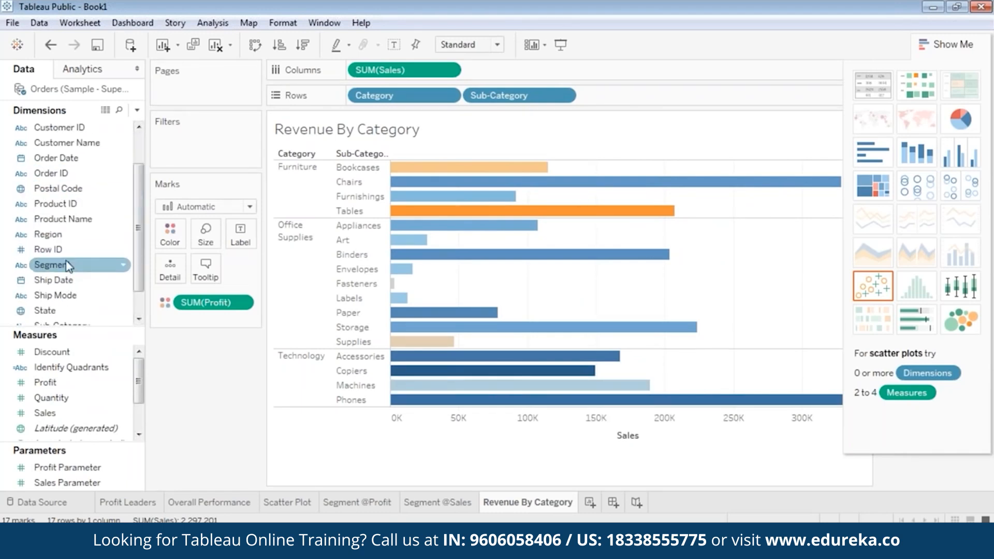
drag(56, 243, 184, 151)
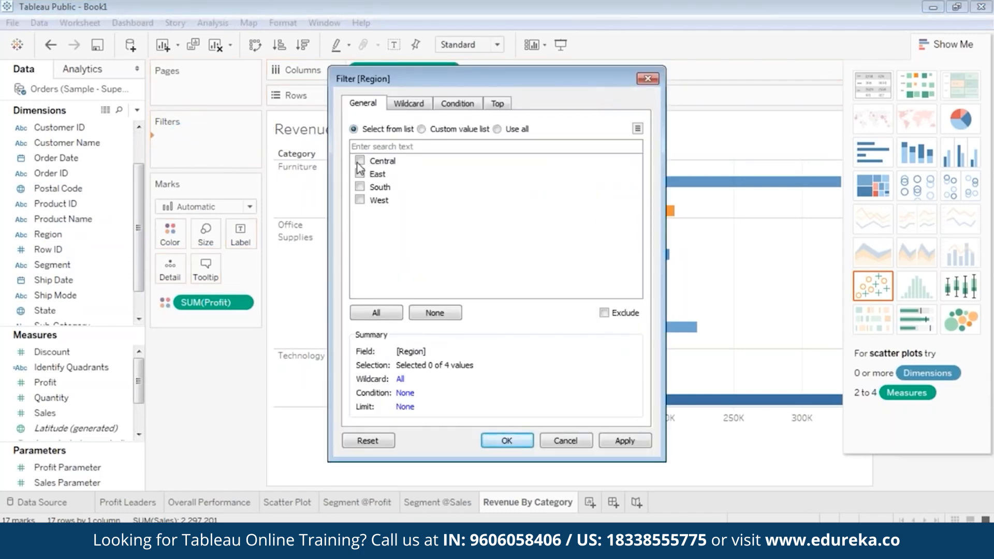
Step: Include all four regions in the Region filter
click(360, 187)
click(359, 200)
click(604, 442)
click(495, 440)
Step: Add a State filter that includes all 49 states
click(73, 220)
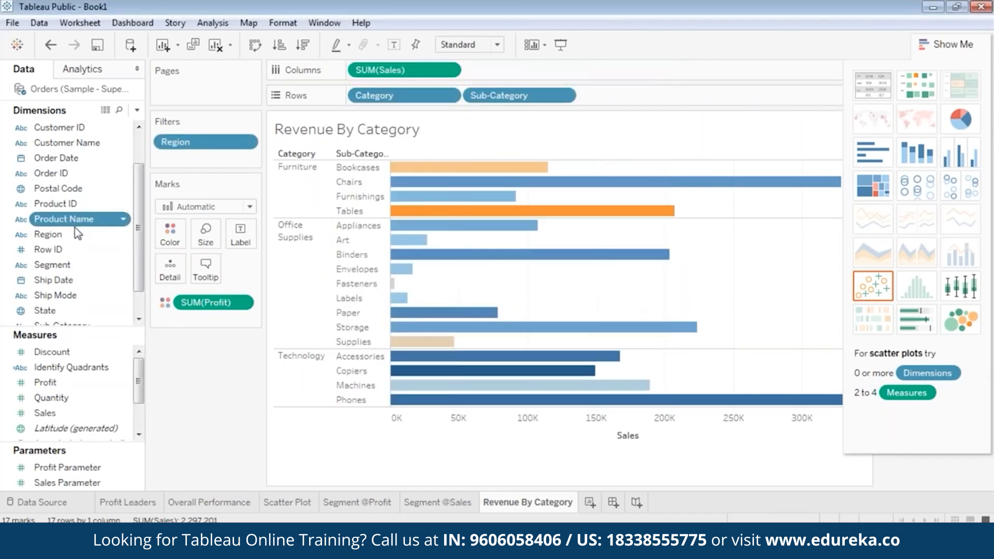
scroll(74, 228, down, 2)
drag(60, 288, 186, 156)
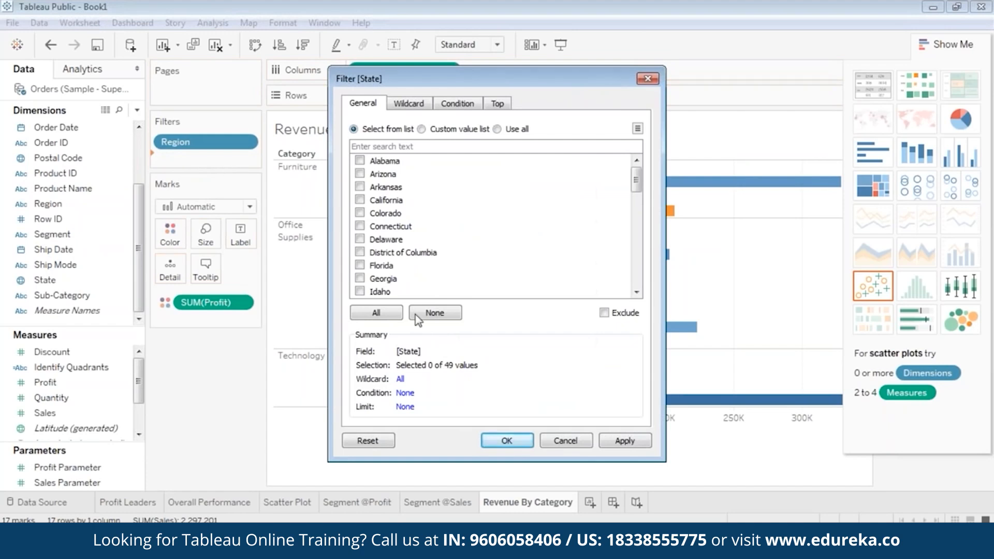
click(373, 314)
click(639, 446)
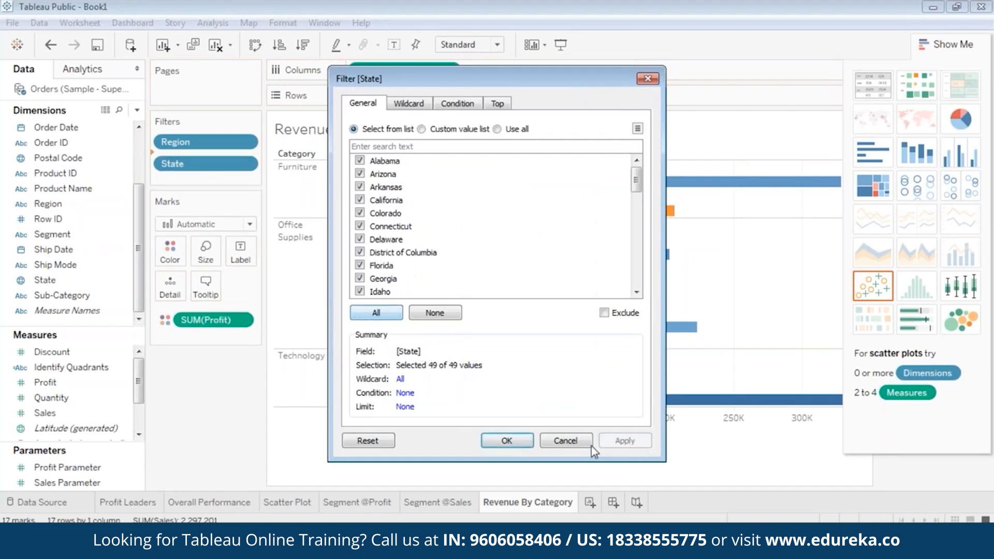
click(526, 444)
Step: Add a Segment filter that includes all three segments
drag(52, 233, 218, 177)
click(377, 312)
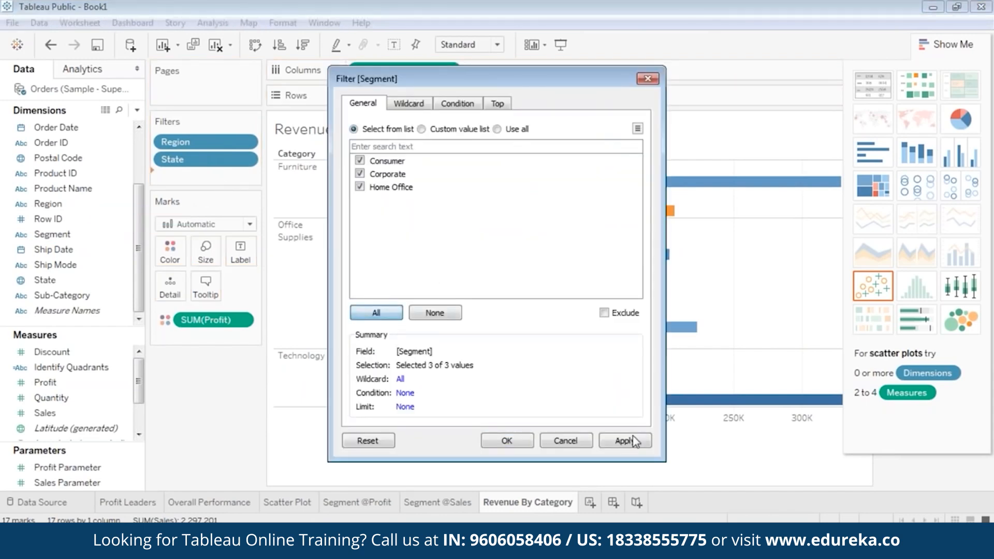
click(629, 441)
click(525, 443)
Step: Show the Region, State and Segment filter cards beside the chart
click(947, 45)
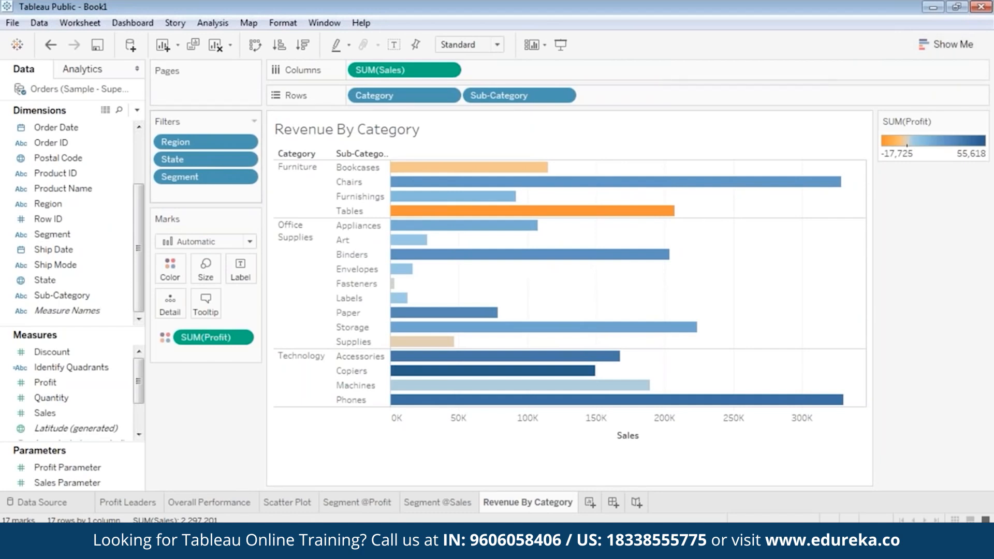
right_click(209, 143)
click(239, 171)
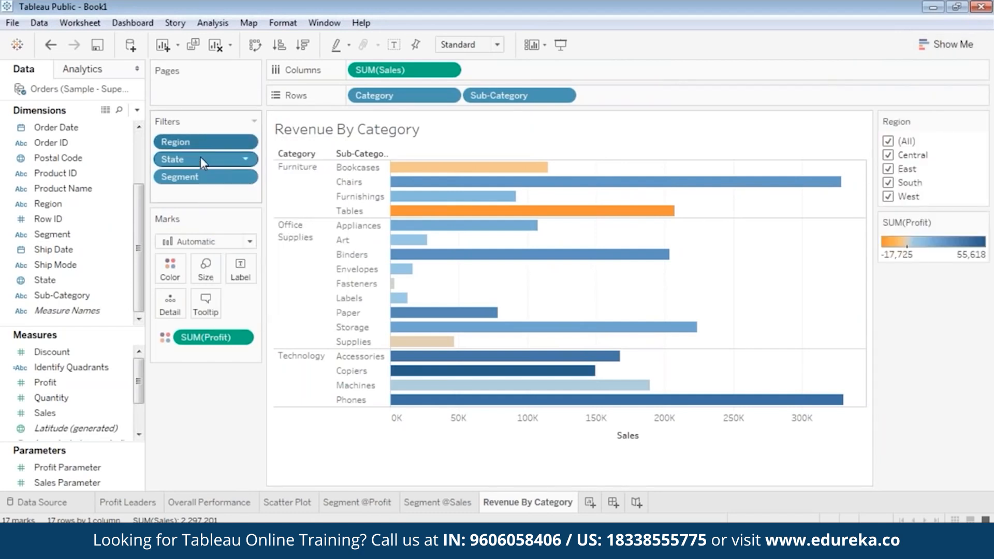
right_click(203, 158)
click(229, 191)
right_click(200, 178)
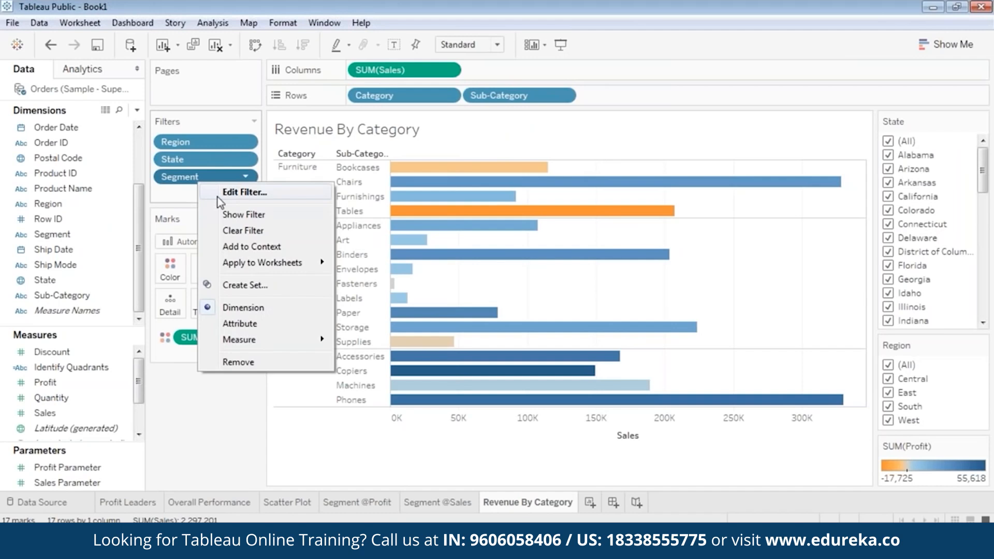
click(230, 215)
Step: Put the SUM(Profit) legend at the top of the side panel, with State above Segment
drag(919, 446, 935, 180)
drag(918, 372, 924, 275)
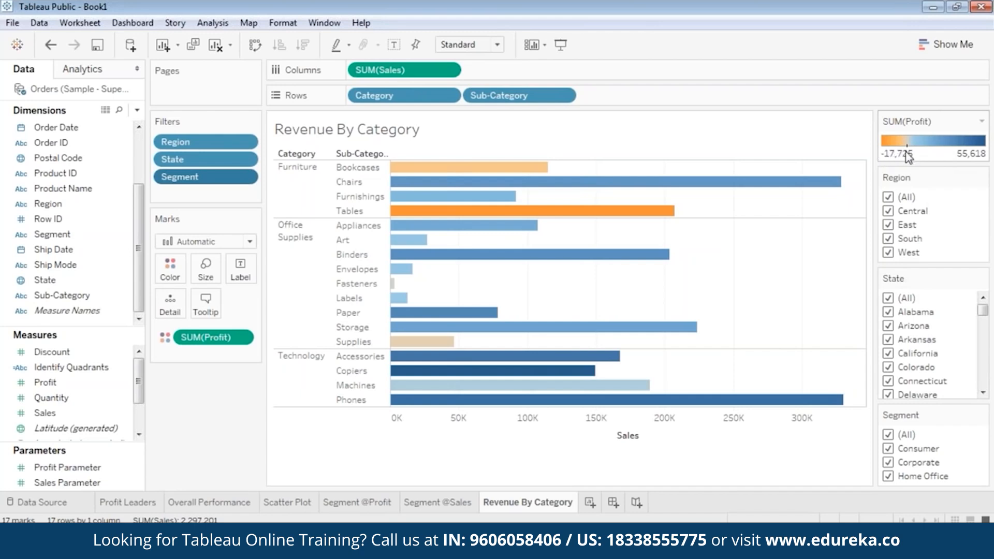
mouse_move(481, 176)
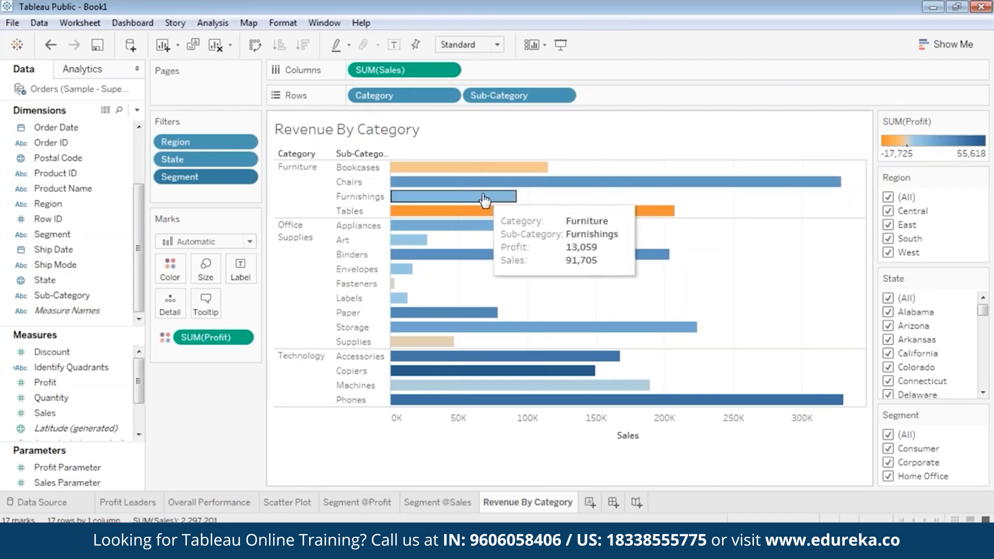
mouse_move(433, 345)
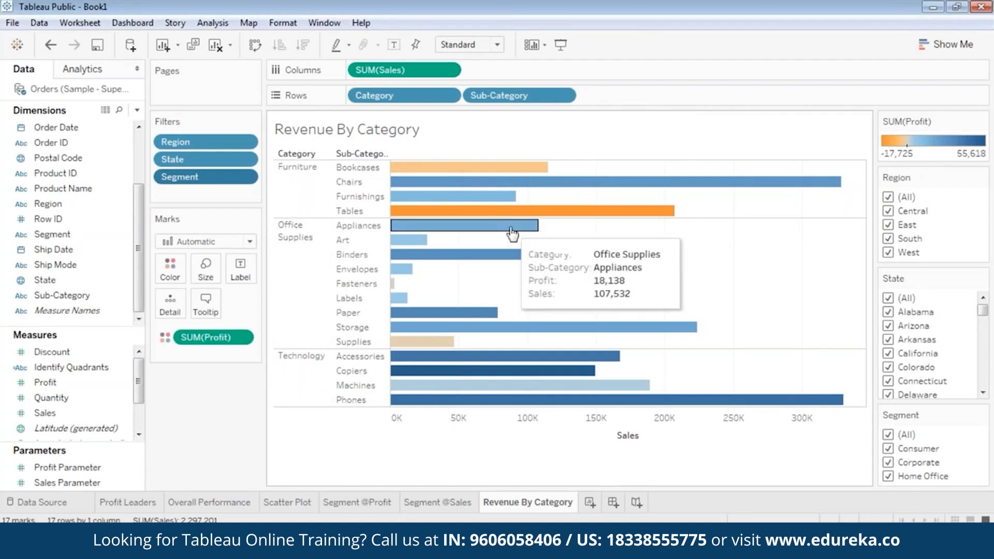
Step: Inspect the loss-making Tables bar, the Furniture bars and Paper, then clear the selection
mouse_move(498, 215)
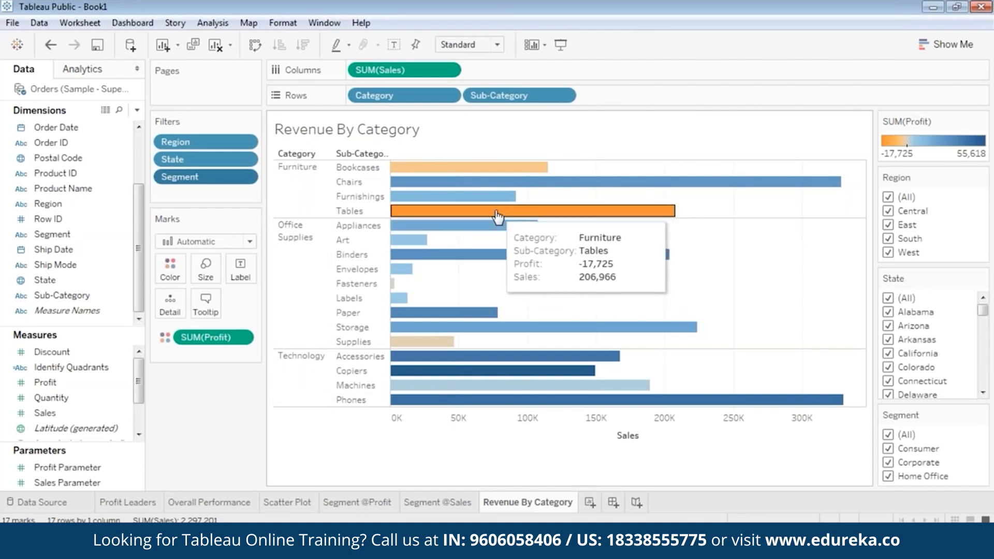
click(498, 216)
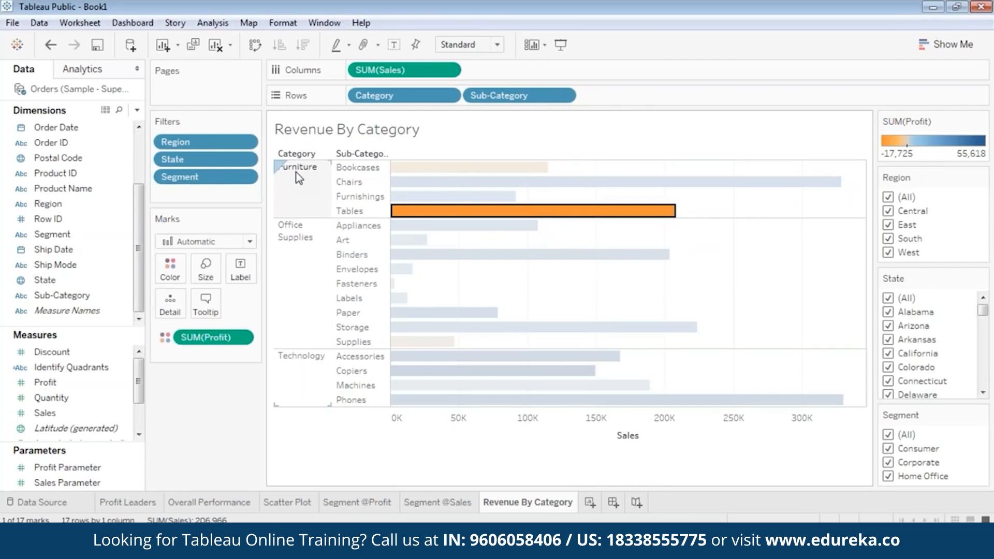
mouse_move(447, 216)
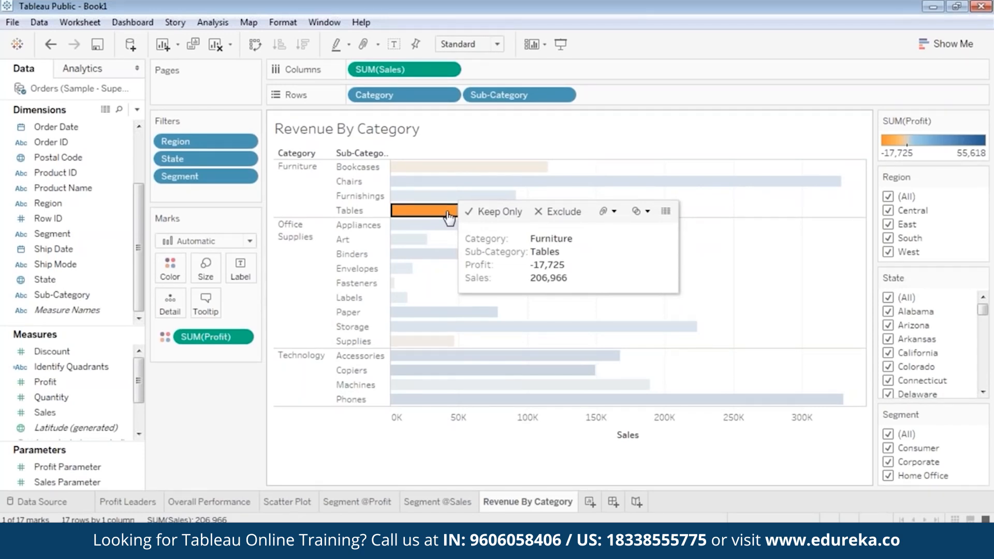
click(298, 176)
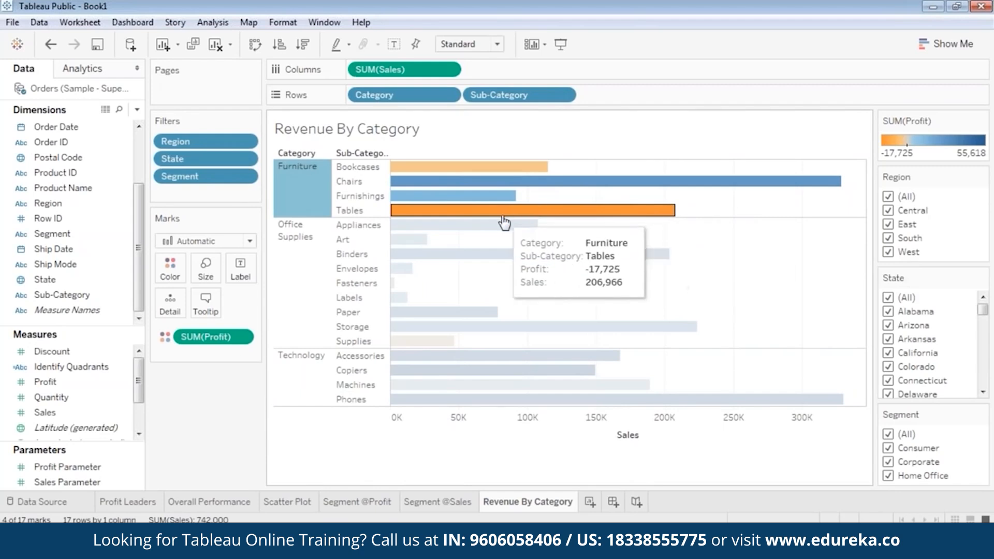
click(495, 218)
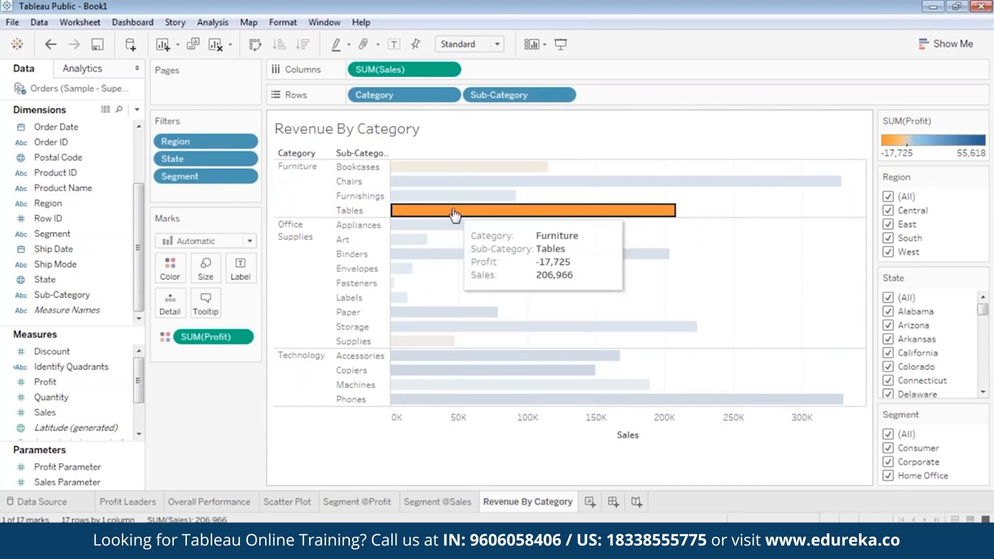
mouse_move(456, 213)
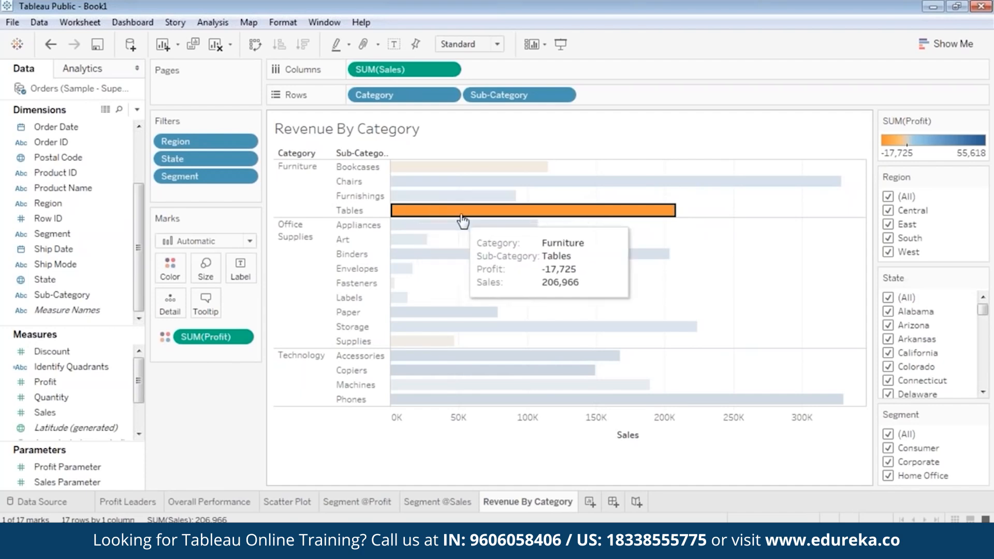
click(454, 237)
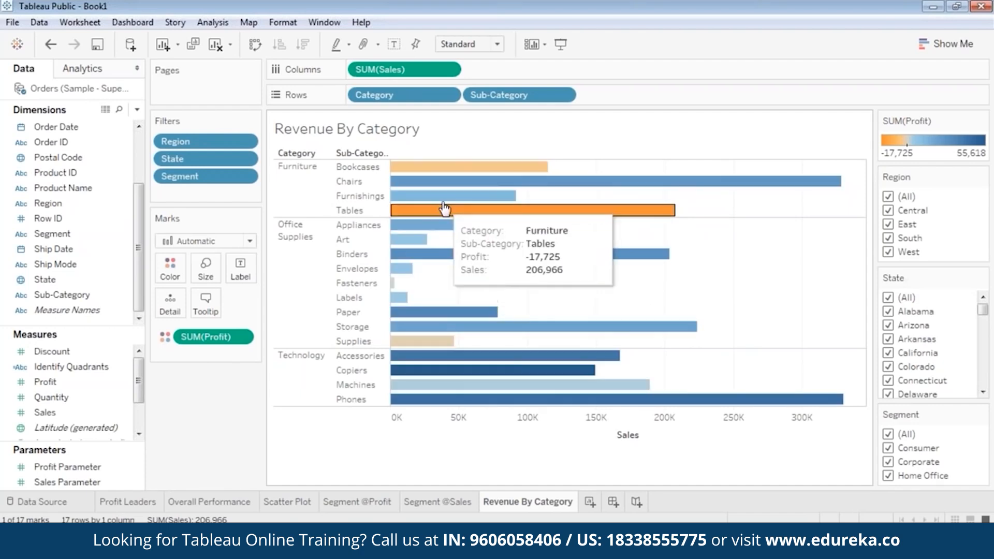
click(428, 310)
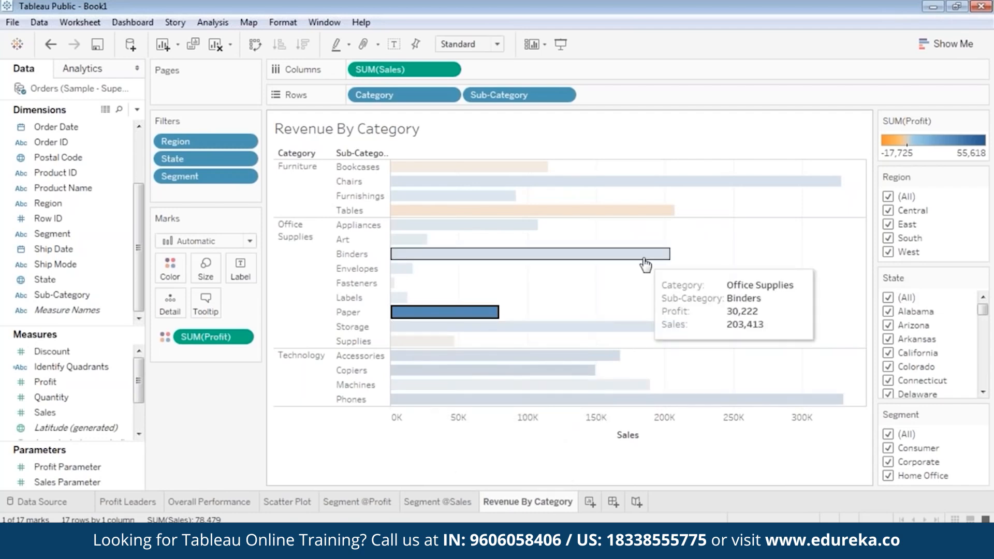
click(658, 237)
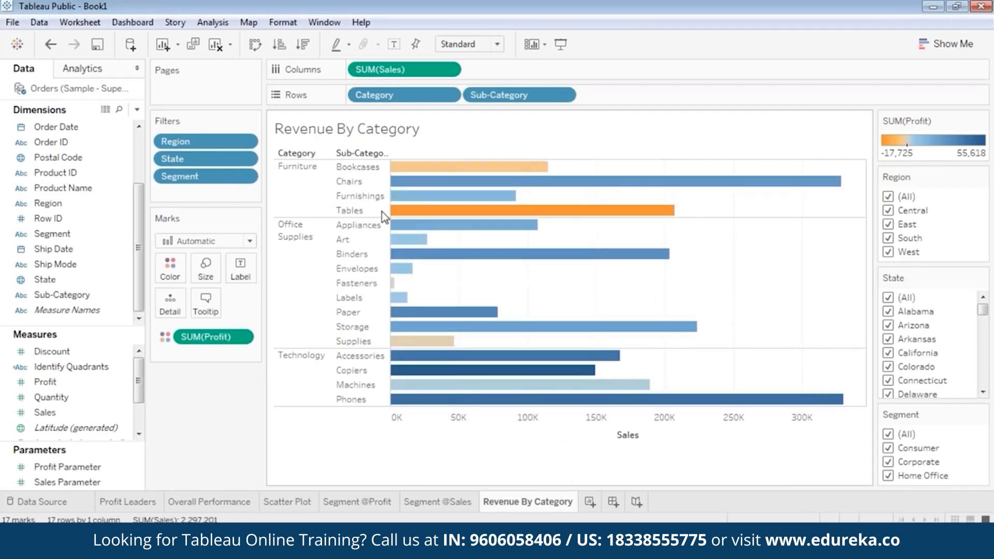
click(407, 210)
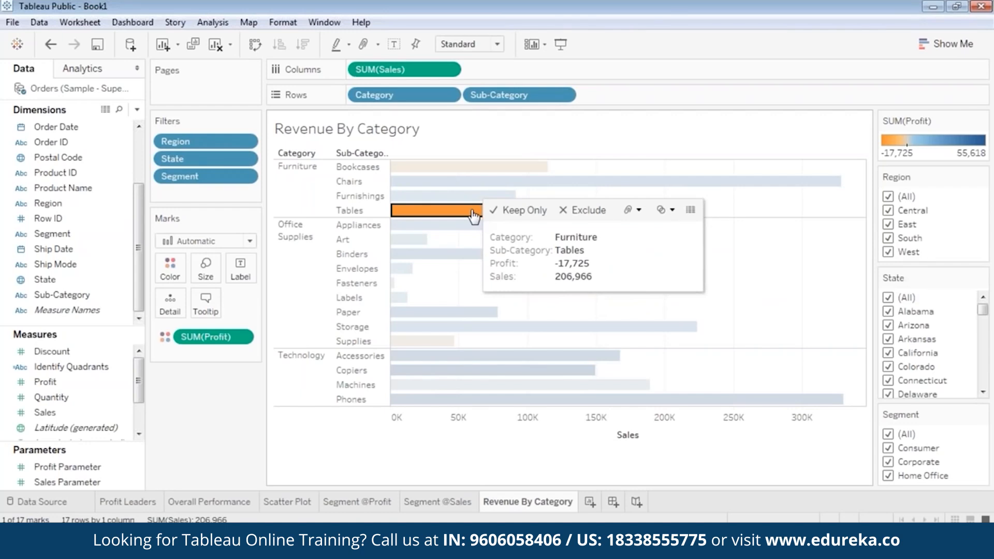
click(784, 270)
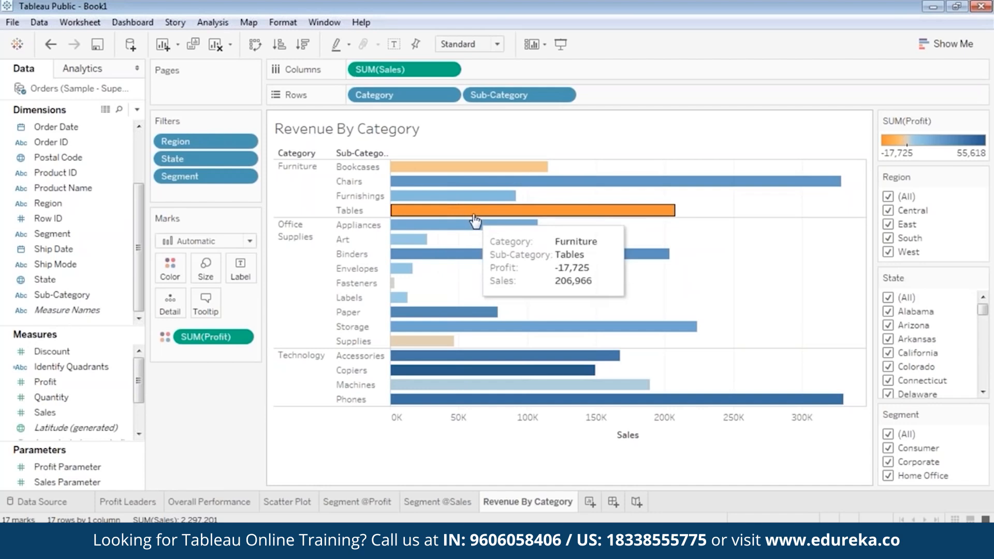
Step: Filter to Central alone, then East alone, and inspect the Chairs and Tables bars
click(888, 198)
click(888, 210)
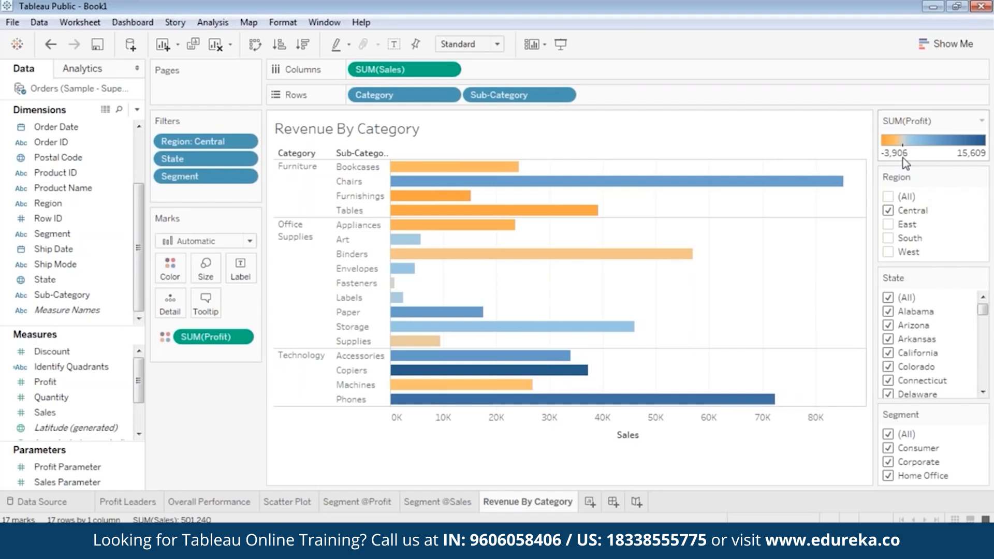
click(888, 211)
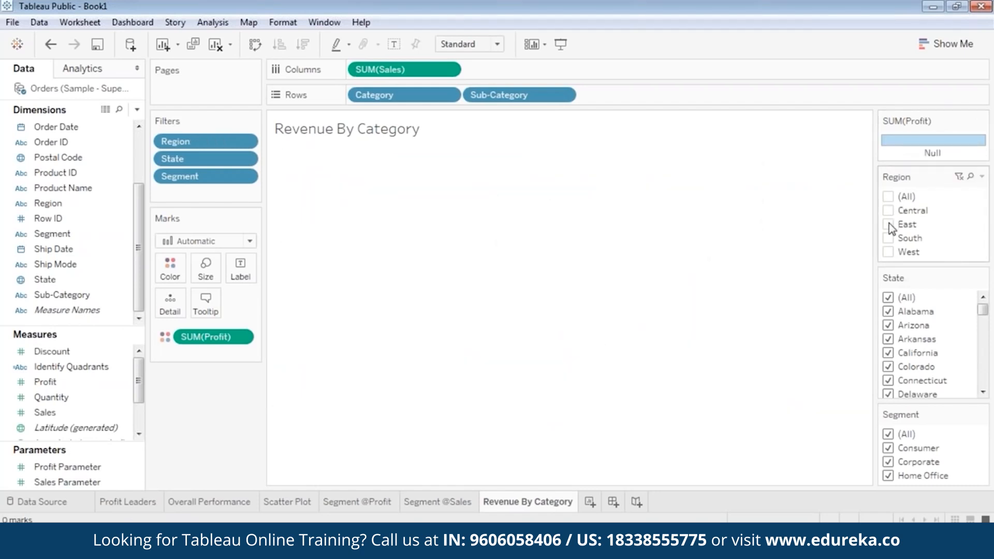
click(888, 224)
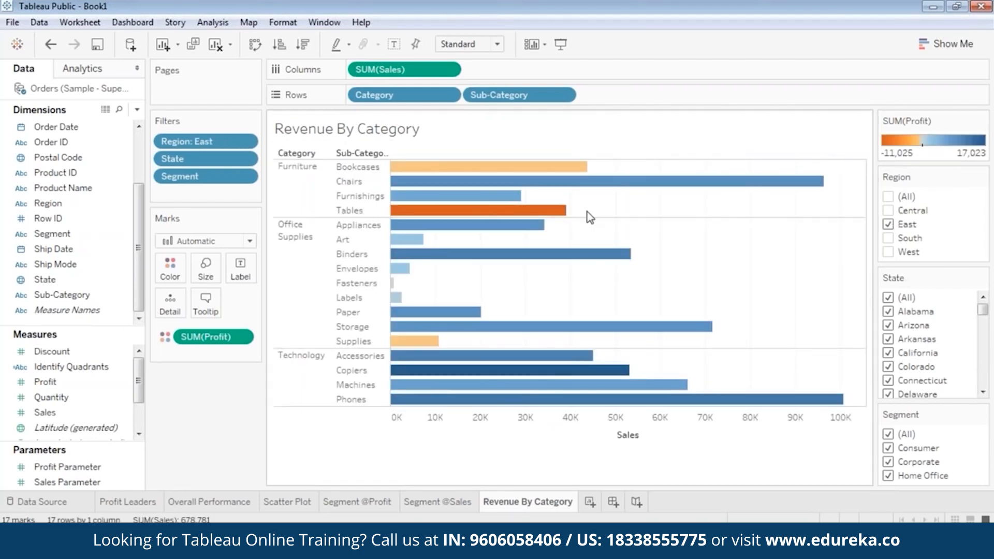
click(823, 180)
click(566, 212)
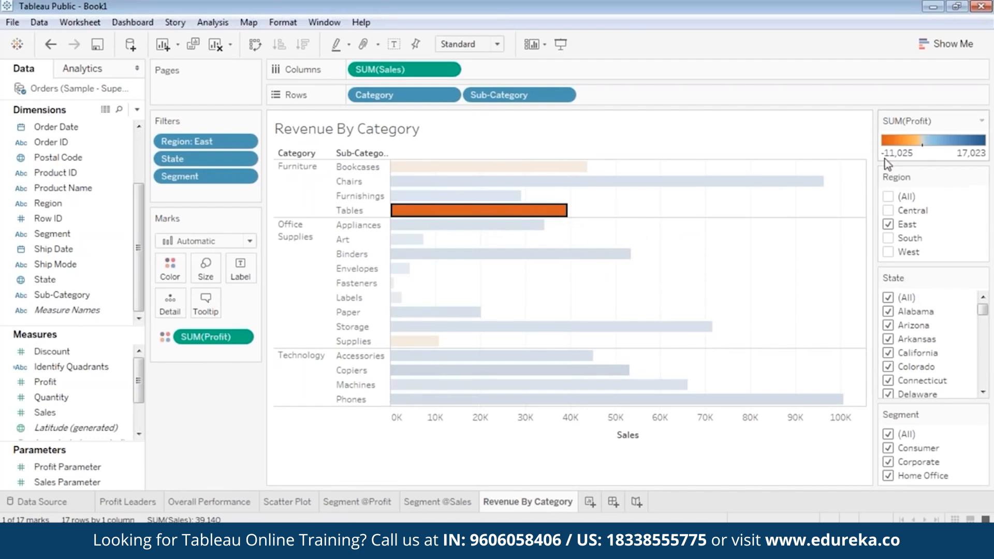
Step: Try South and West in the Region filter, then return to East only
click(888, 224)
click(888, 238)
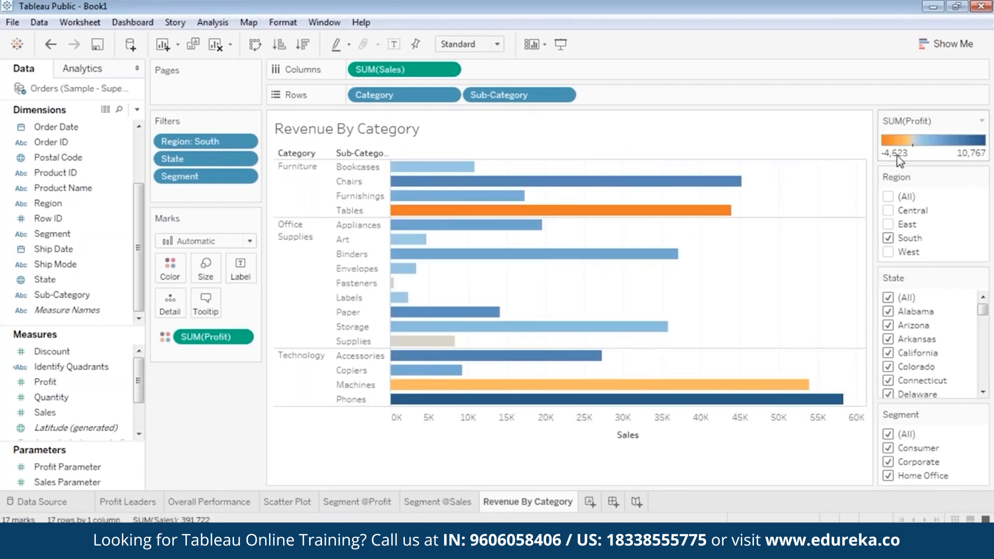
click(887, 252)
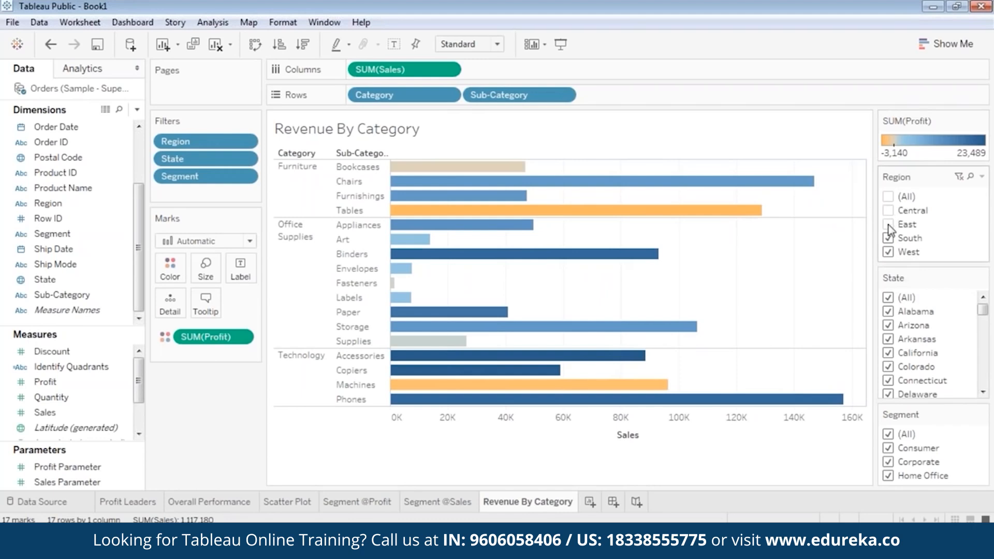
click(888, 238)
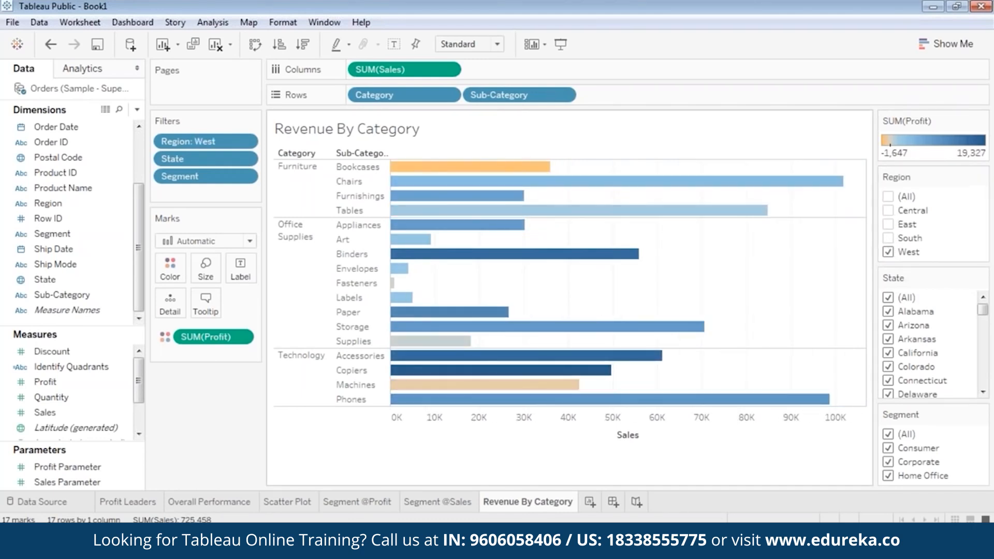
click(888, 252)
click(887, 224)
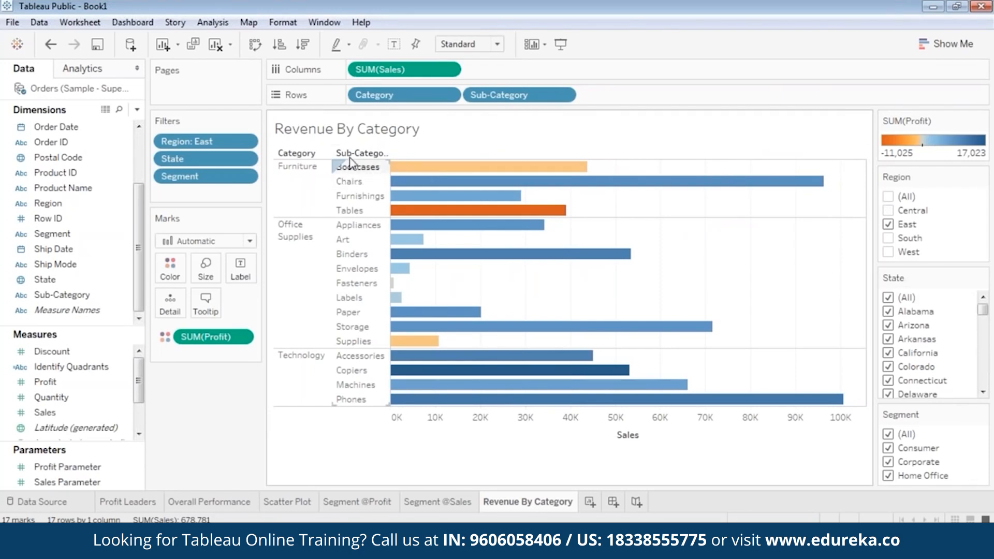
click(352, 210)
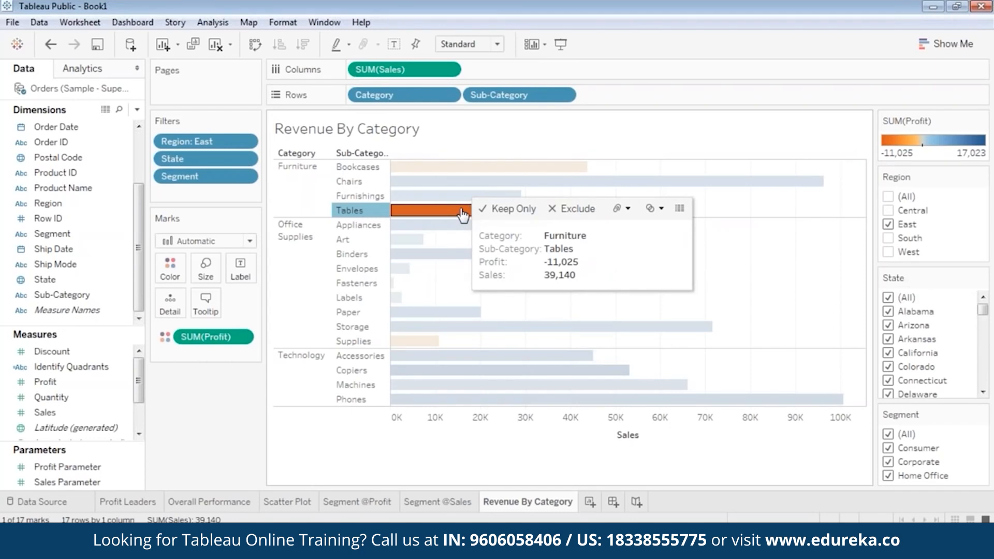
right_click(450, 213)
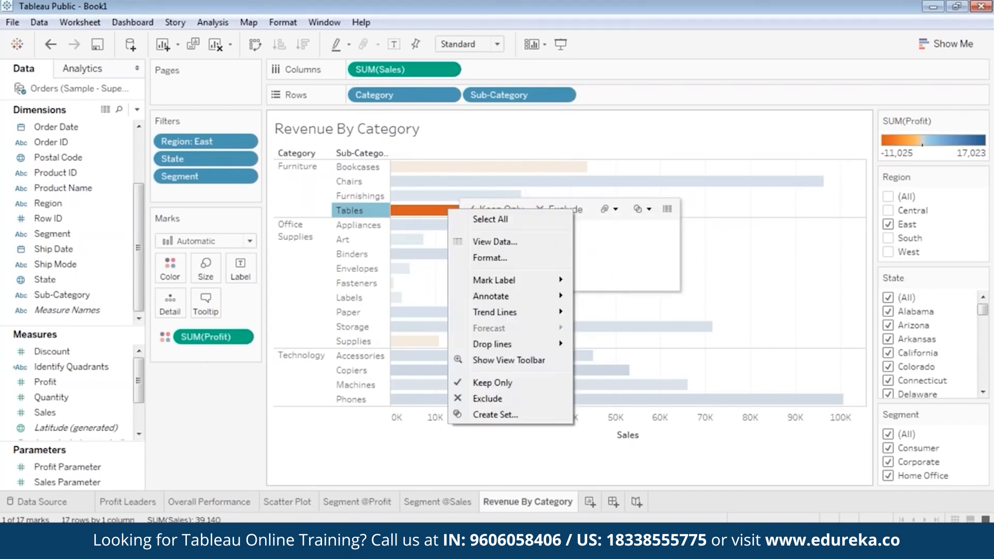
click(479, 243)
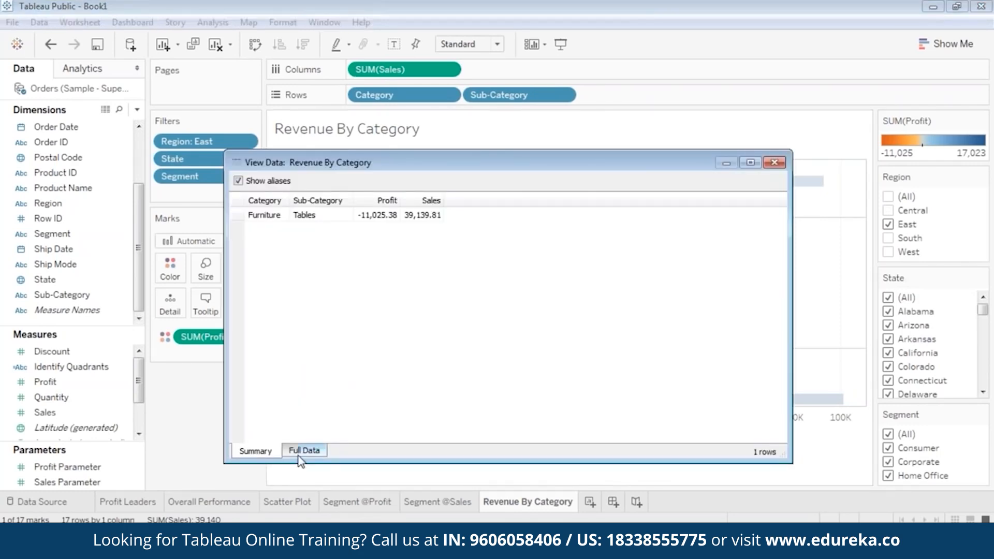
click(298, 454)
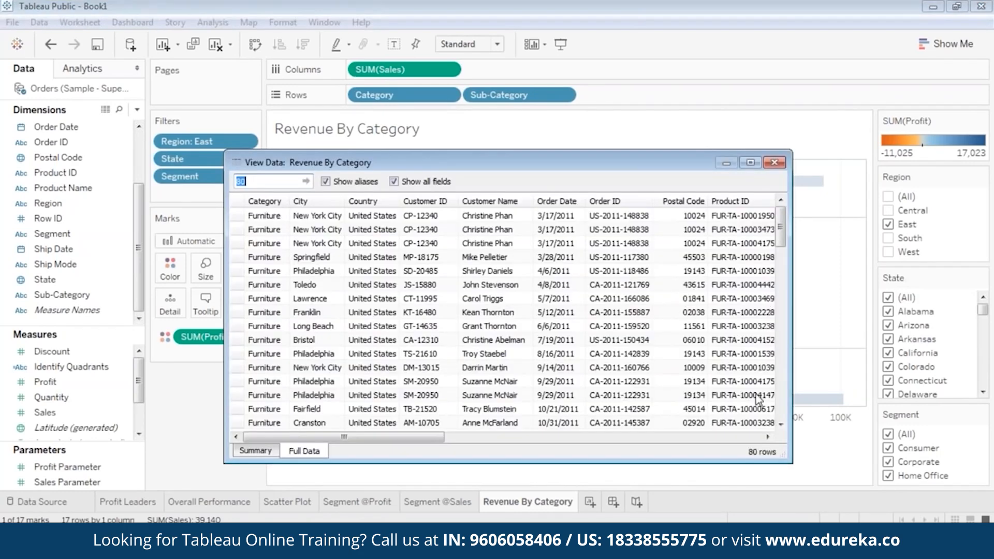
drag(781, 230, 821, 204)
drag(629, 164, 597, 144)
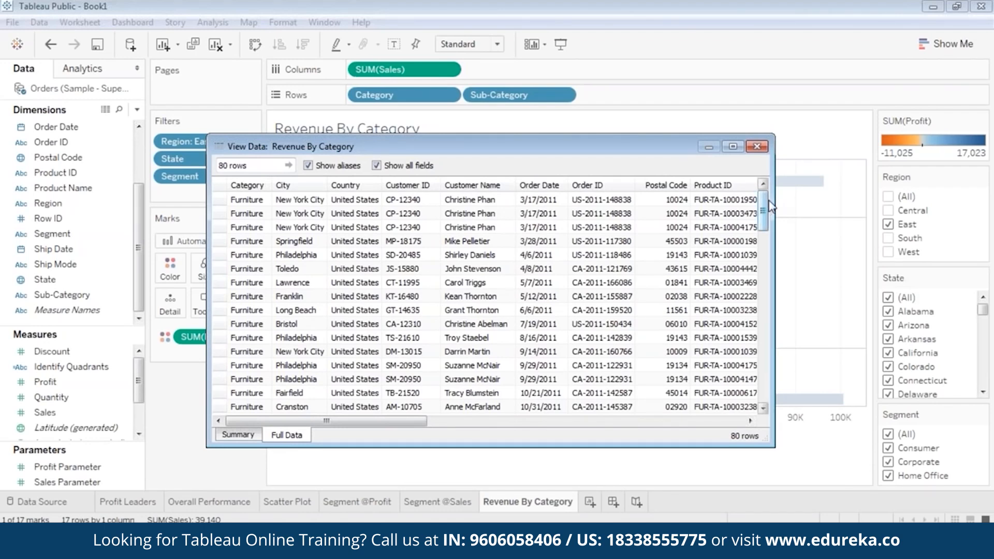
drag(771, 207, 823, 173)
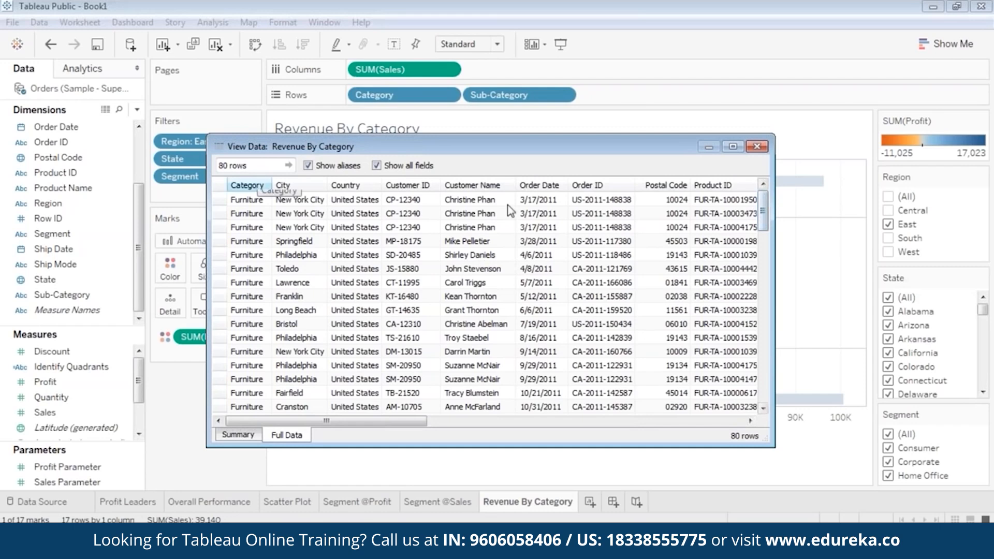
click(362, 227)
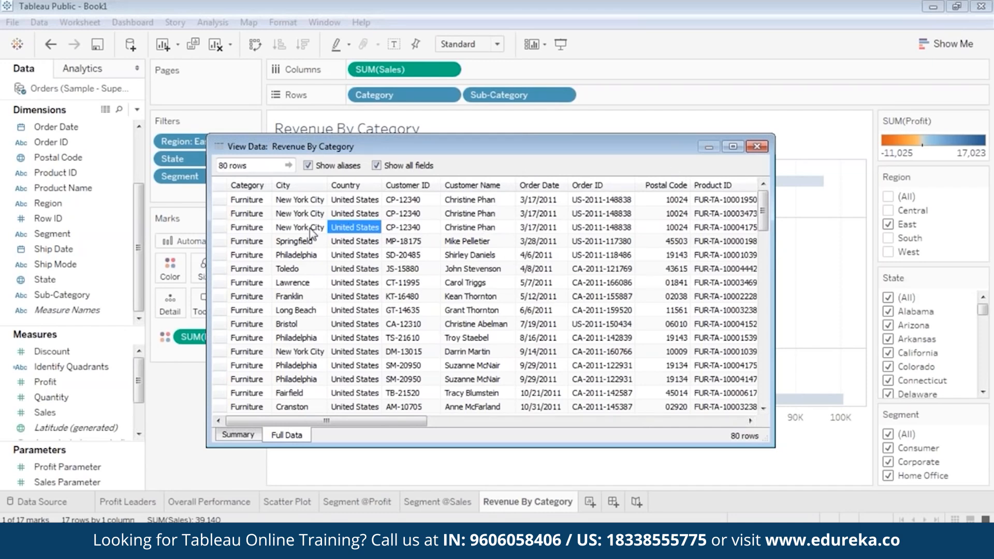
click(757, 147)
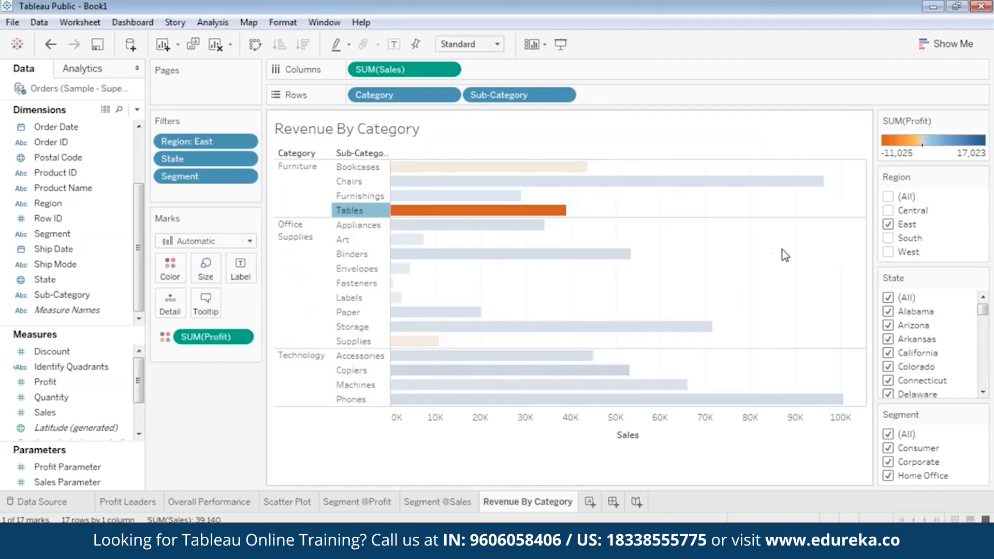
Step: Clear the Tables selection, switch to the Analytics pane, and add blank worksheet Sheet 7
click(781, 250)
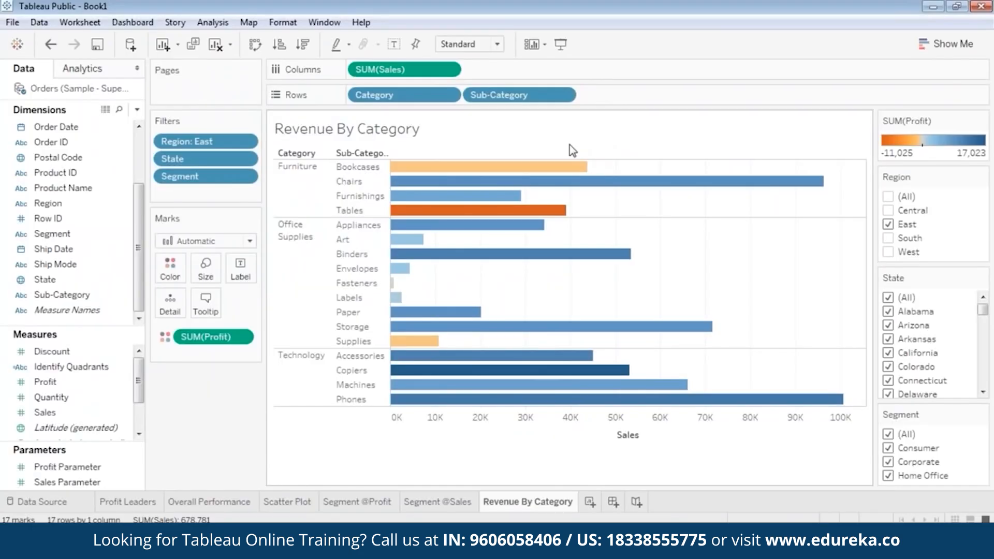
click(83, 73)
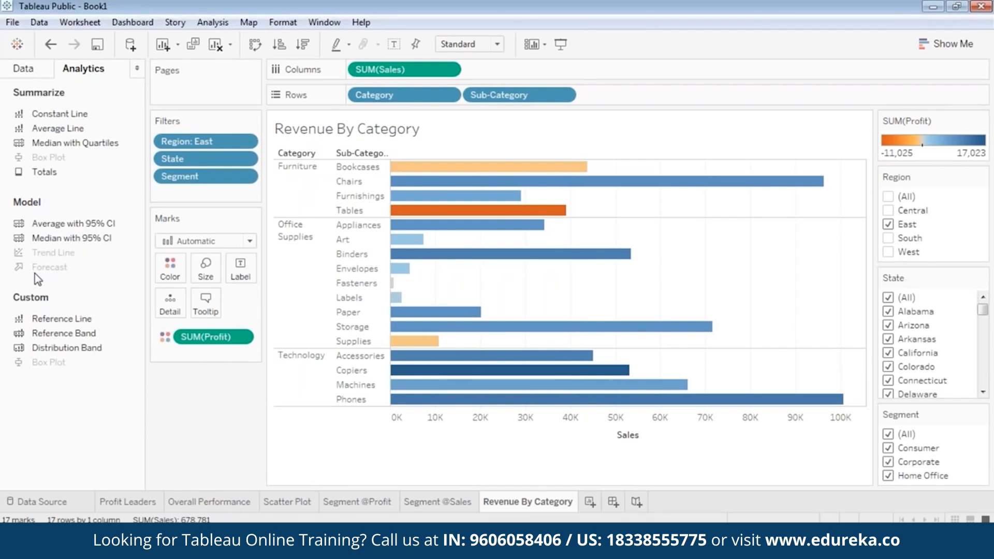
click(588, 502)
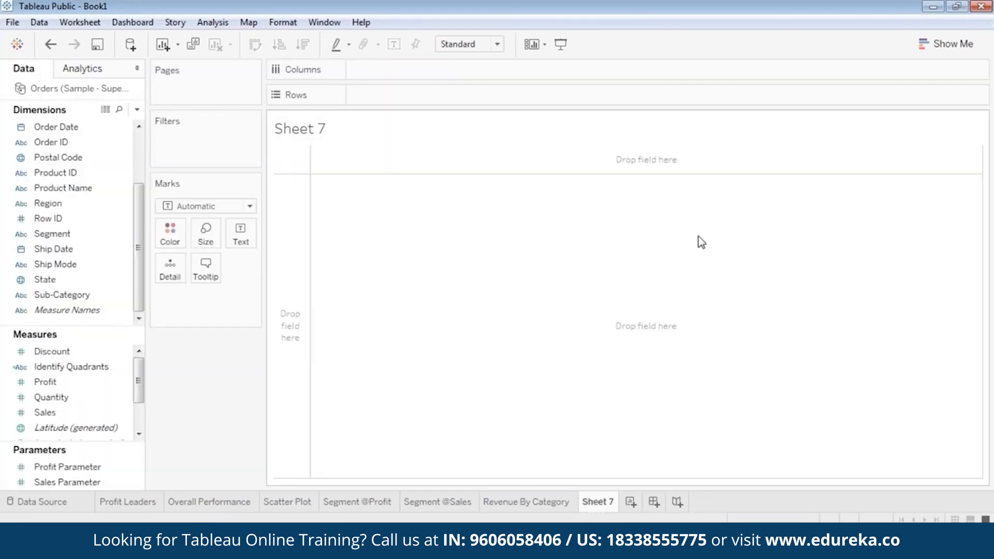
Step: Rename the Sheet 7 tab to 'Sales Forcasting'
right_click(599, 503)
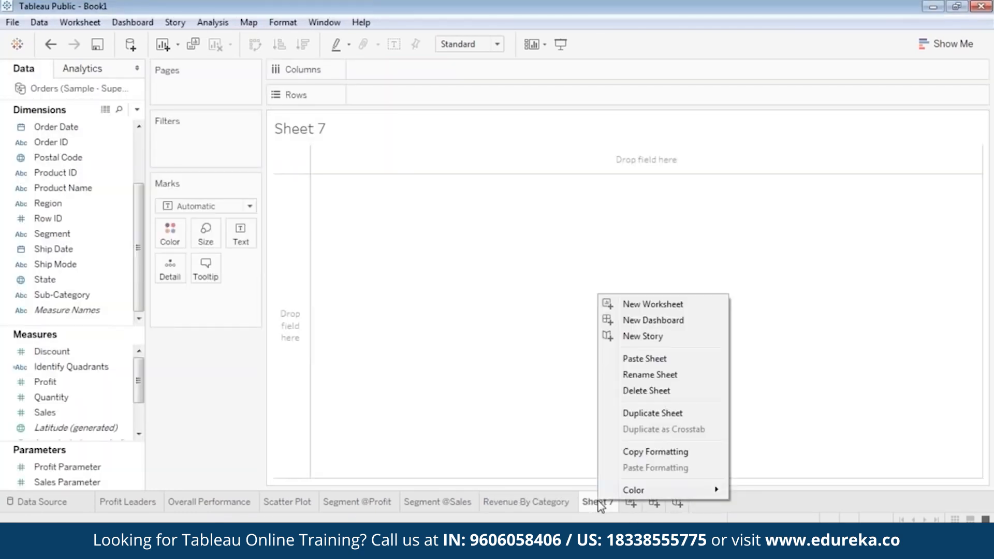
click(649, 375)
text(Sale)
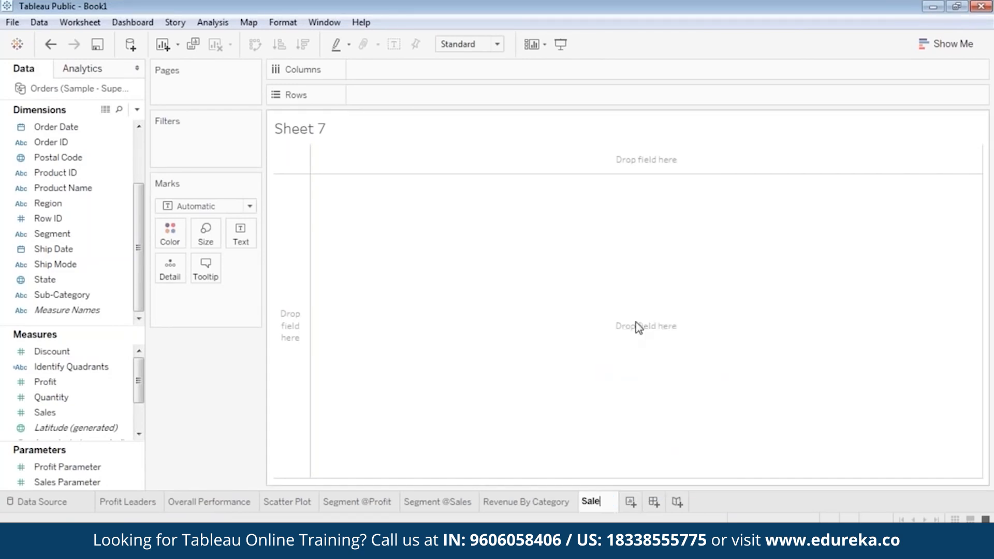
text(s Forca)
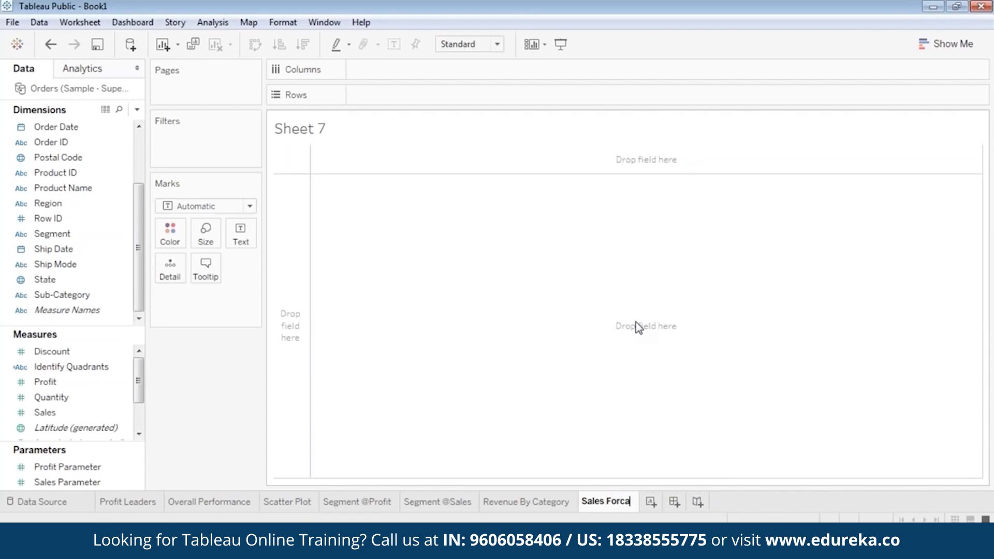
text(cting)
key(Return)
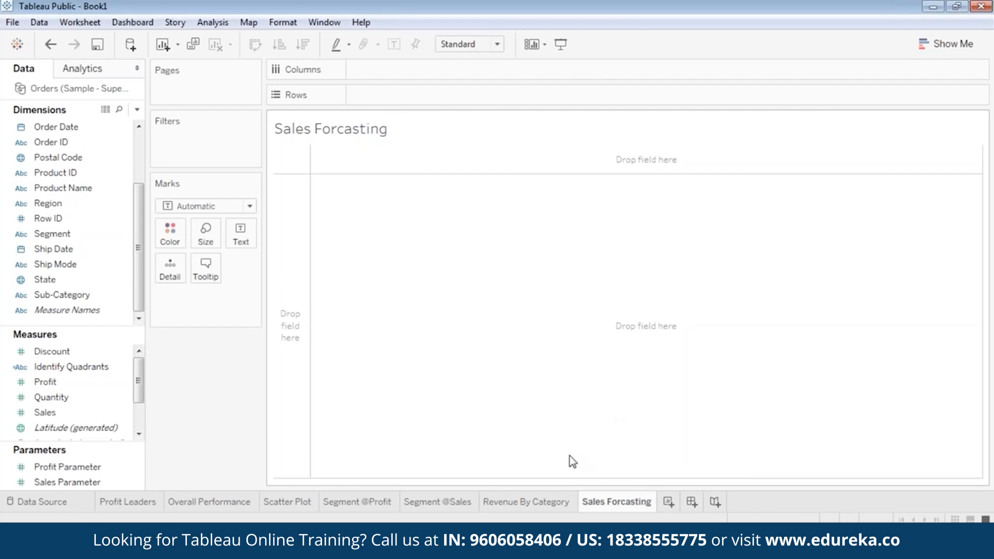
Step: Plot SUM(Sales) on rows against YEAR and MONTH of Order Date on columns
mouse_move(57, 413)
mouse_down()
mouse_move(73, 420)
mouse_move(133, 386)
mouse_move(411, 135)
mouse_move(396, 100)
mouse_move(422, 99)
mouse_up()
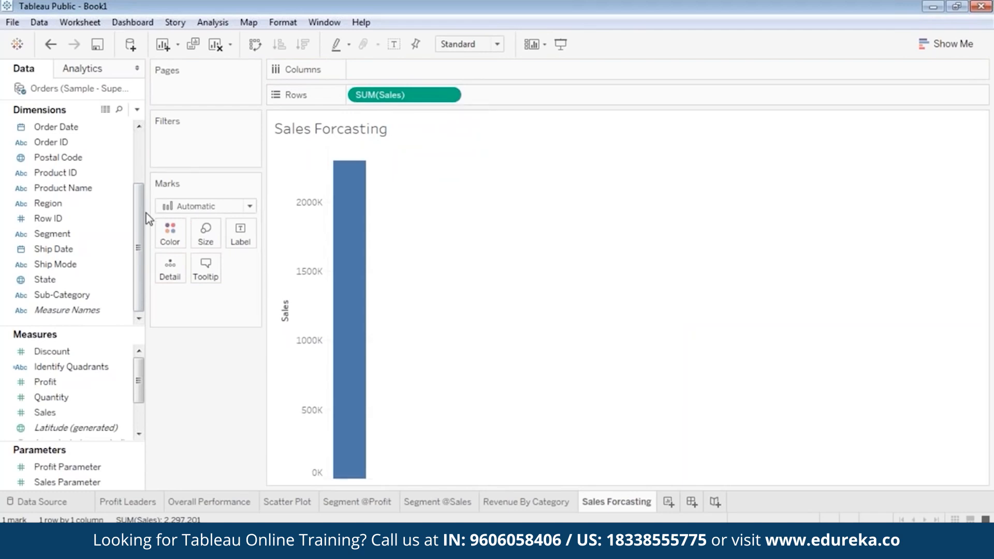
drag(137, 226, 136, 170)
drag(56, 203, 414, 70)
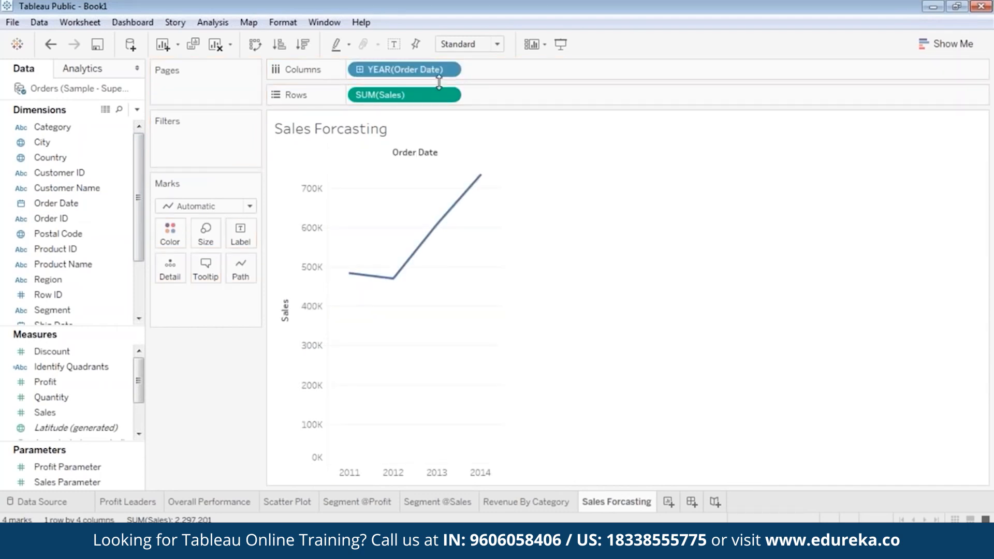
click(88, 204)
drag(90, 207, 553, 78)
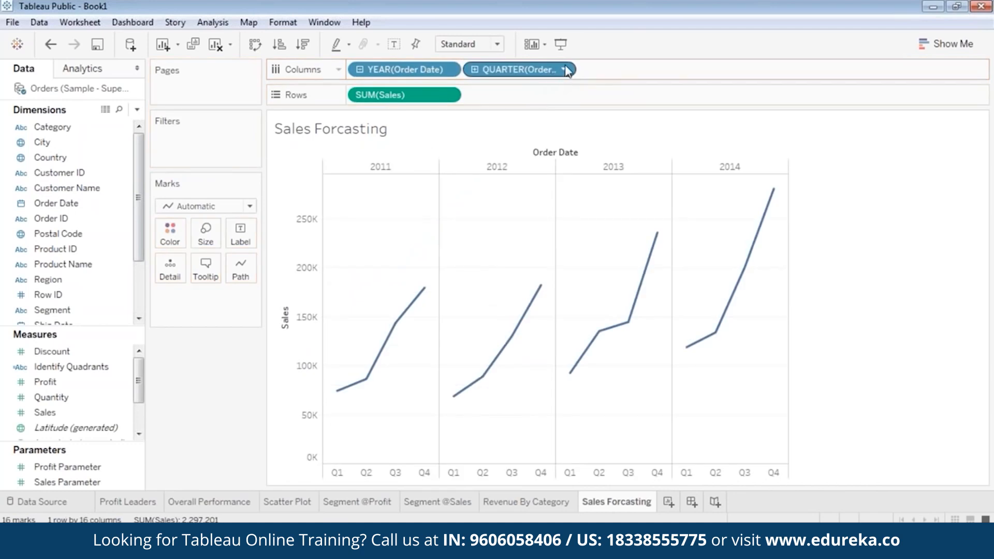
click(563, 70)
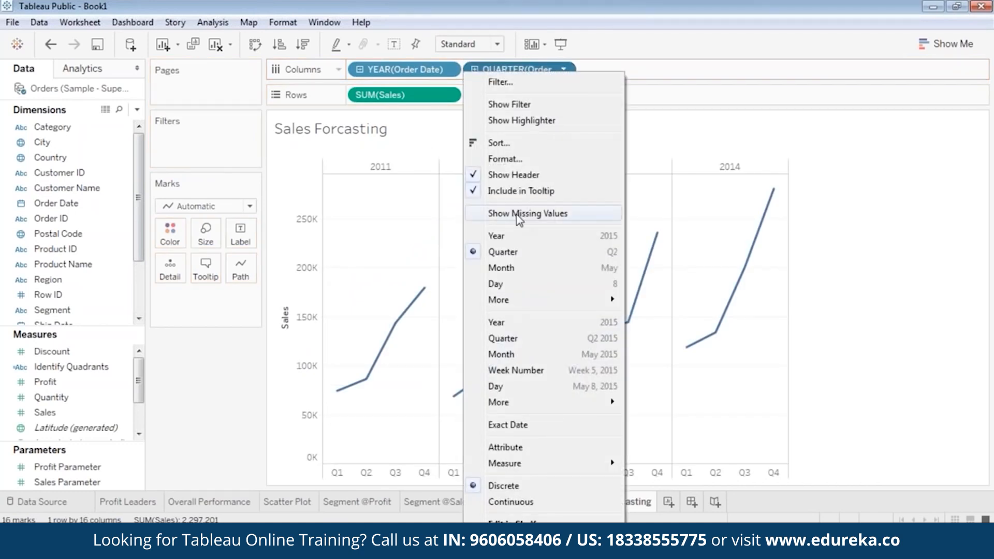
click(512, 267)
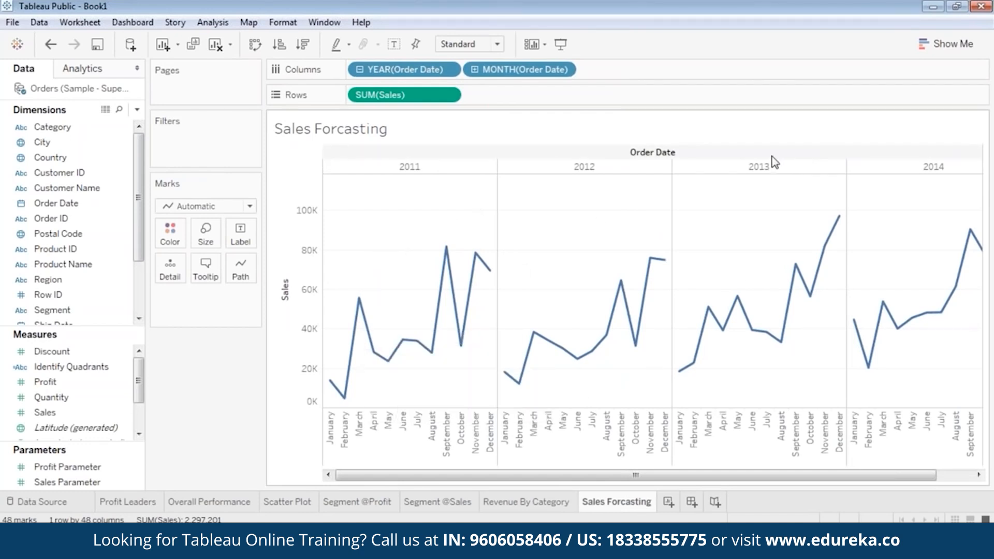
click(945, 43)
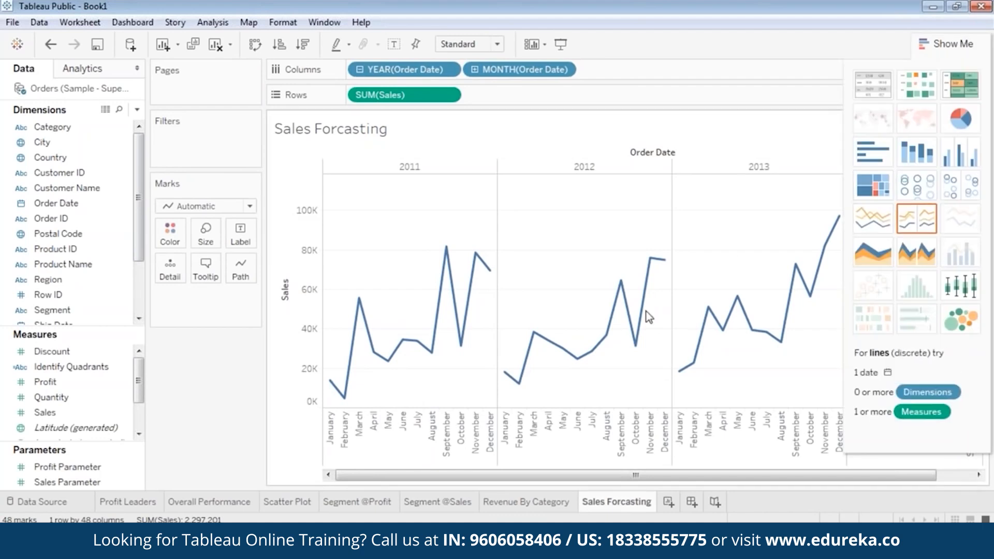
Step: Switch to a continuous area chart and add Order Date before MONTH(Order Date) for yearly panels
click(867, 256)
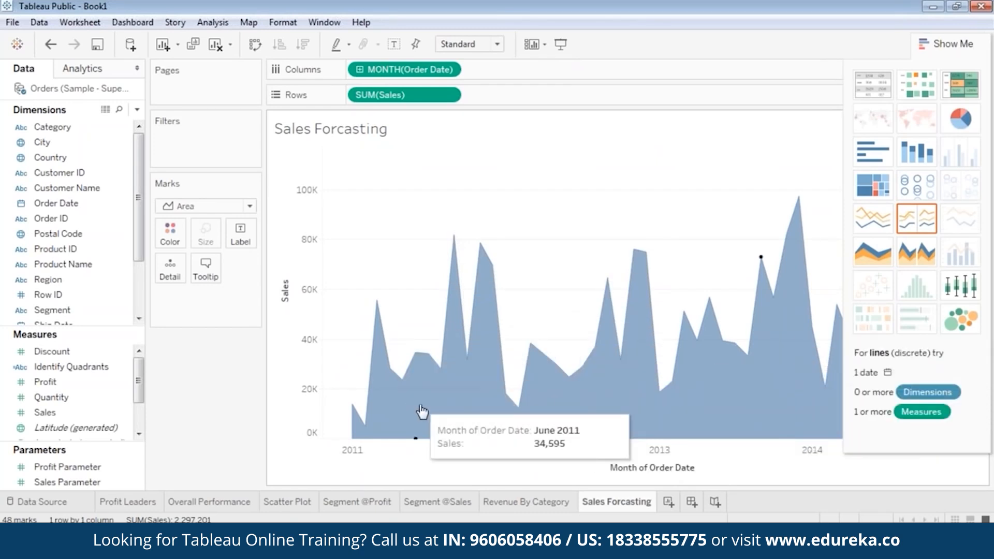
click(947, 43)
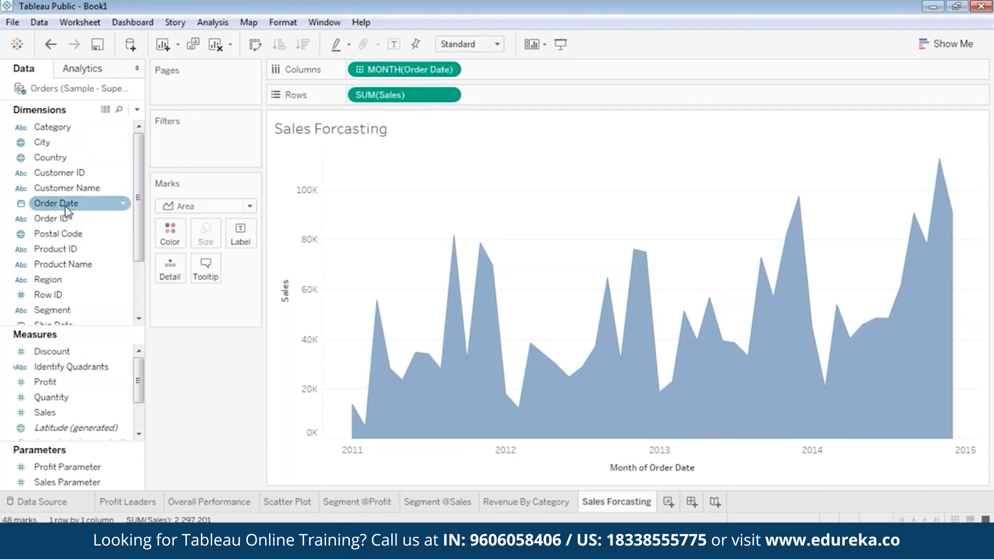
mouse_move(65, 214)
mouse_down()
mouse_move(224, 160)
mouse_move(350, 69)
mouse_up()
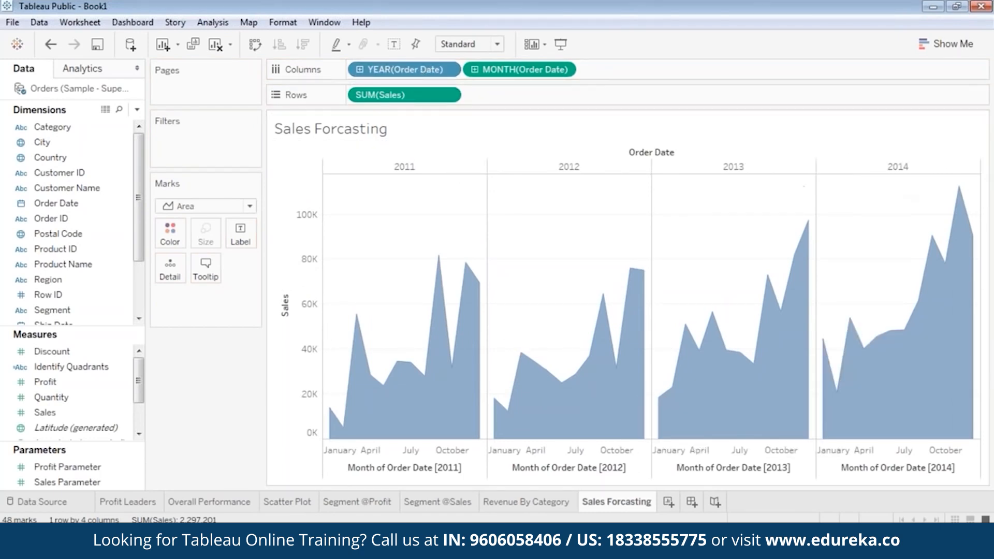
Step: Make MONTH(Order Date) discrete and add a Category filter with Furniture, Office Supplies and Technology
click(563, 69)
click(526, 242)
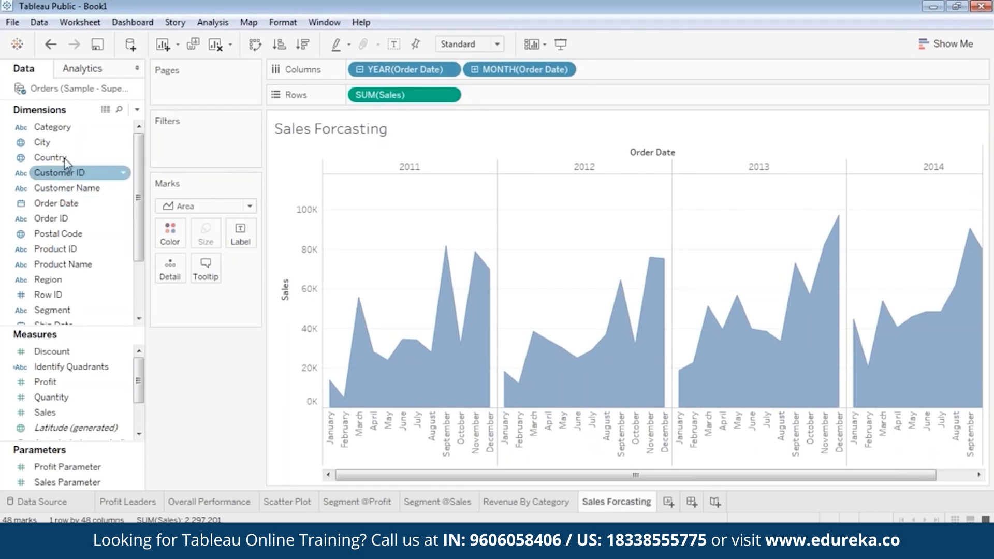
drag(52, 127, 184, 143)
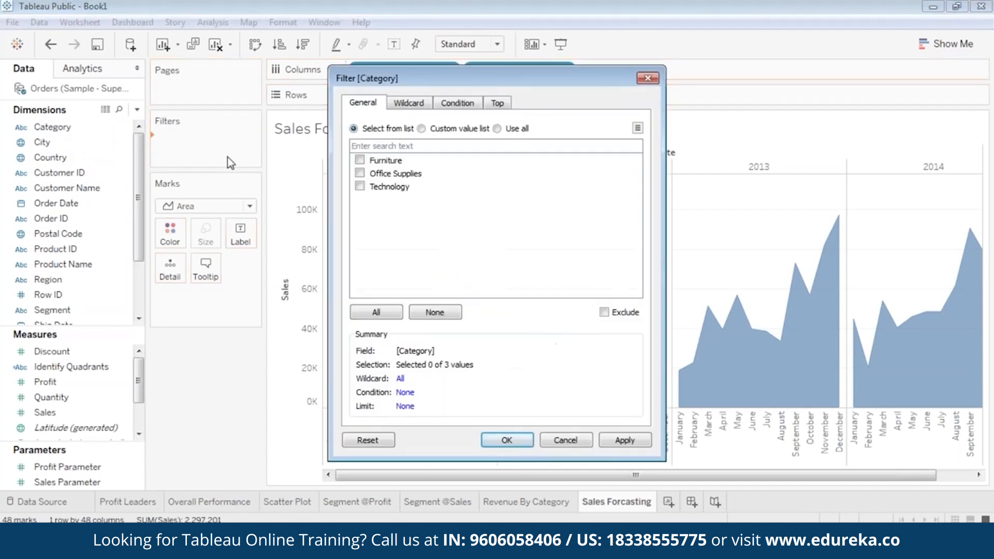
click(360, 160)
click(359, 173)
click(359, 186)
click(565, 441)
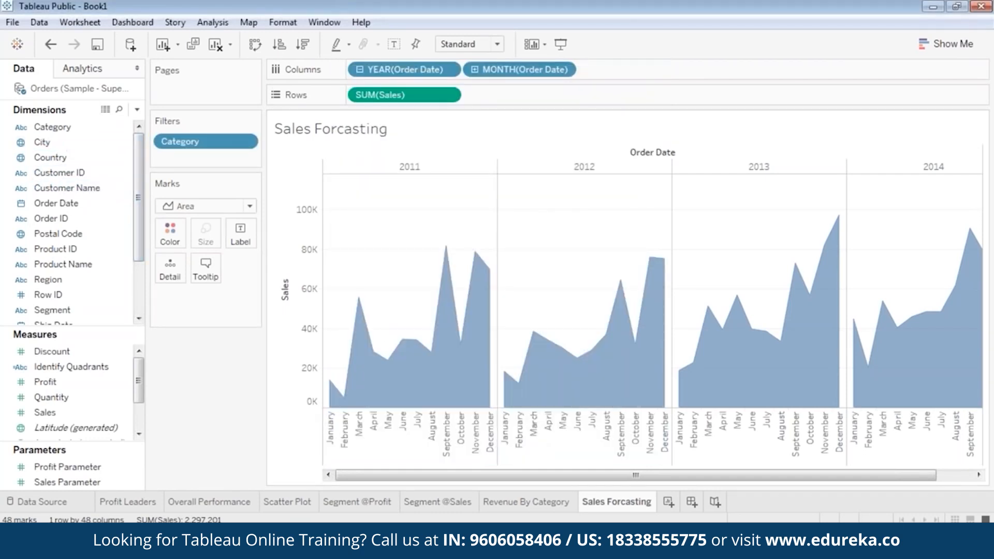
Step: Add Region to Filters with All four regions selected
click(73, 285)
drag(72, 287, 196, 140)
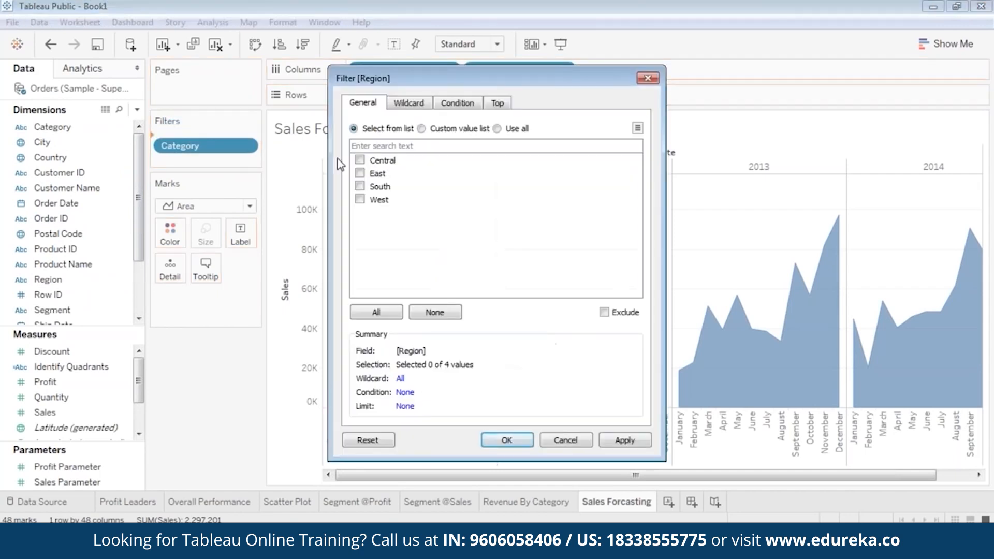
click(385, 317)
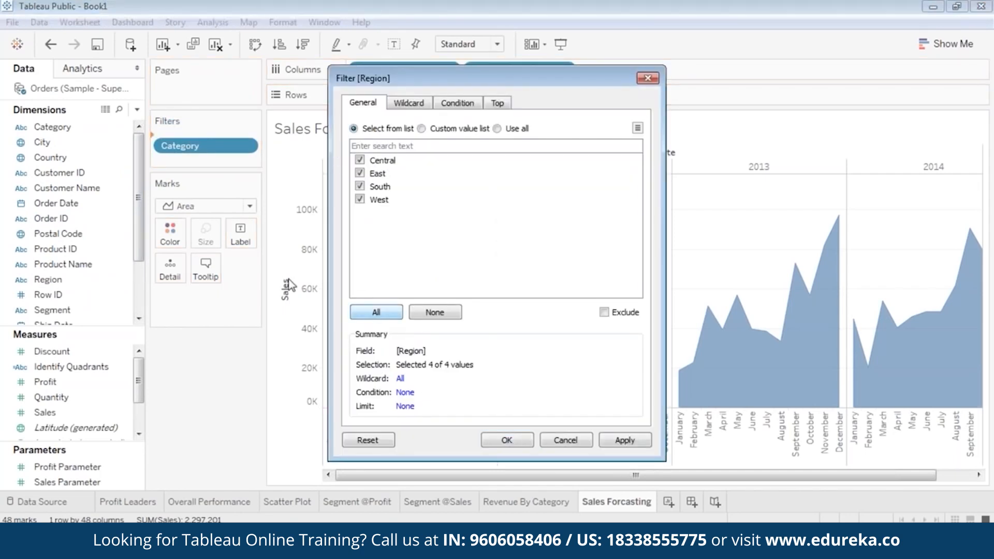
click(623, 440)
click(507, 440)
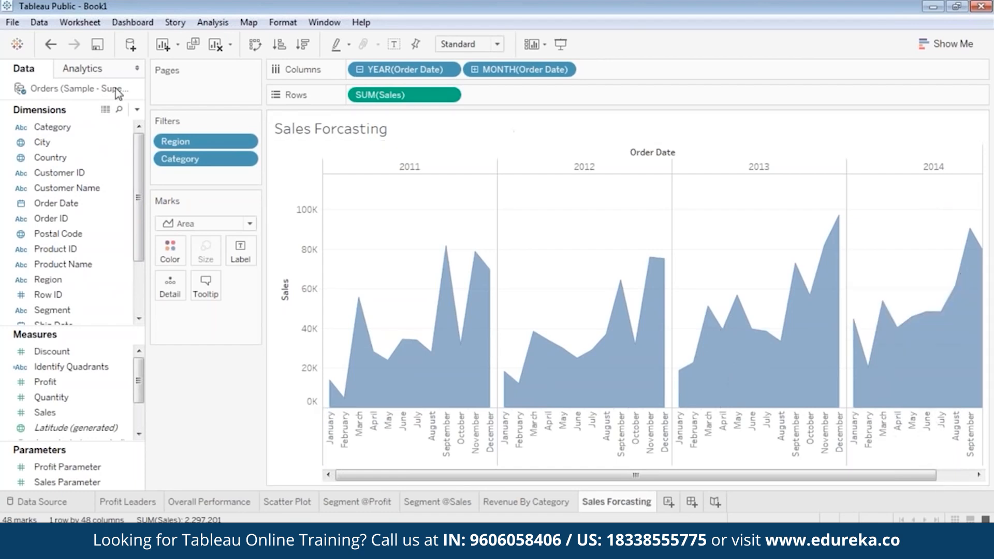
Step: Drop the Analytics pane's Forecast model onto the sales area chart to add Estimate values
click(98, 71)
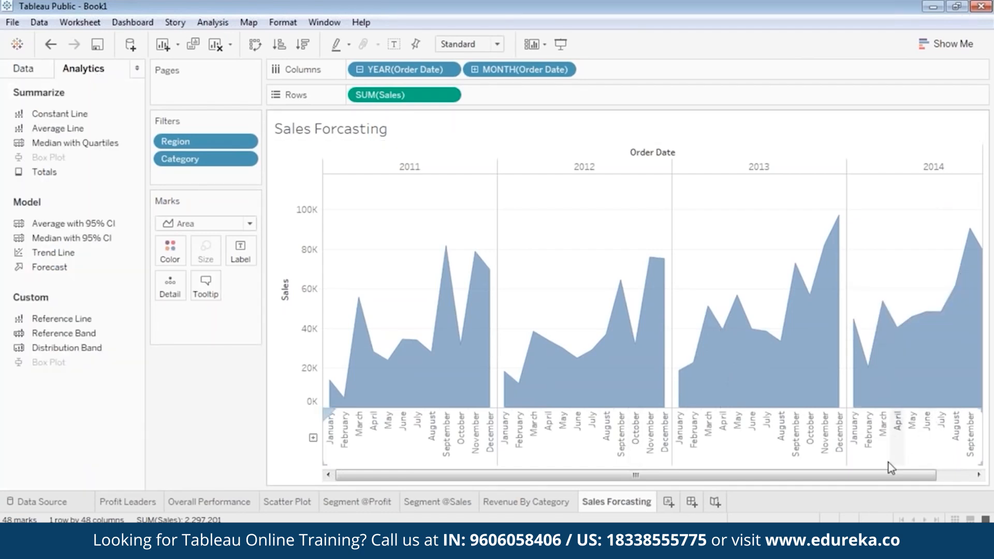
drag(877, 473, 942, 475)
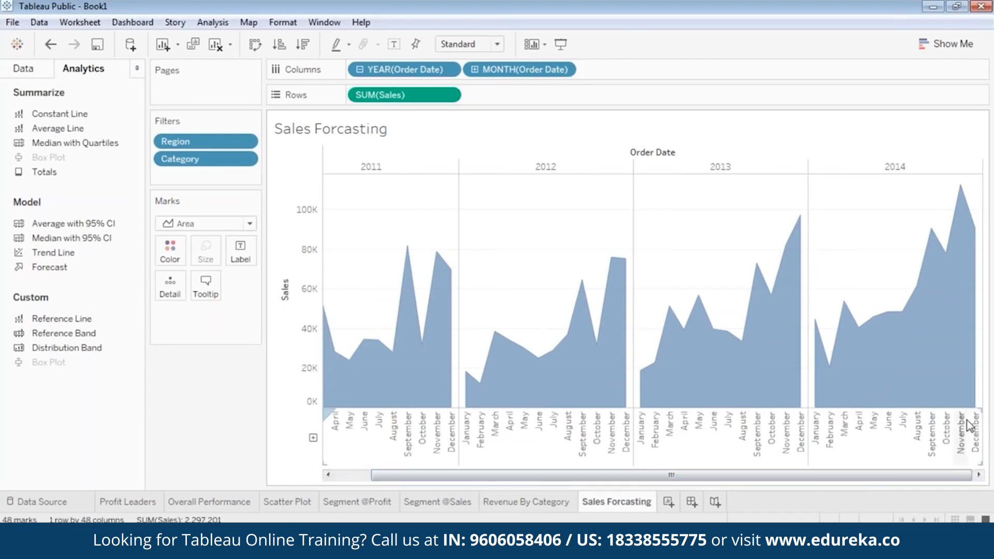
mouse_move(970, 402)
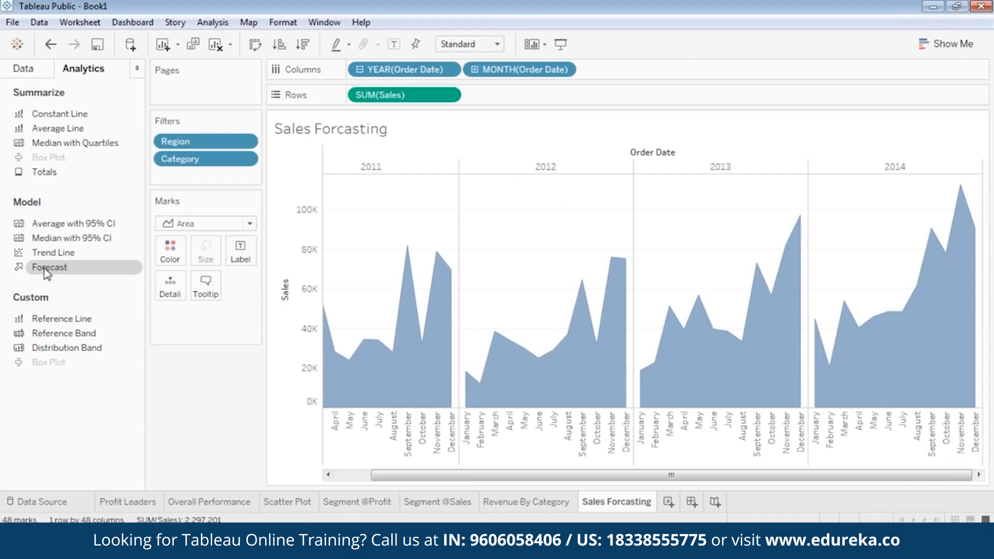
drag(48, 269, 184, 262)
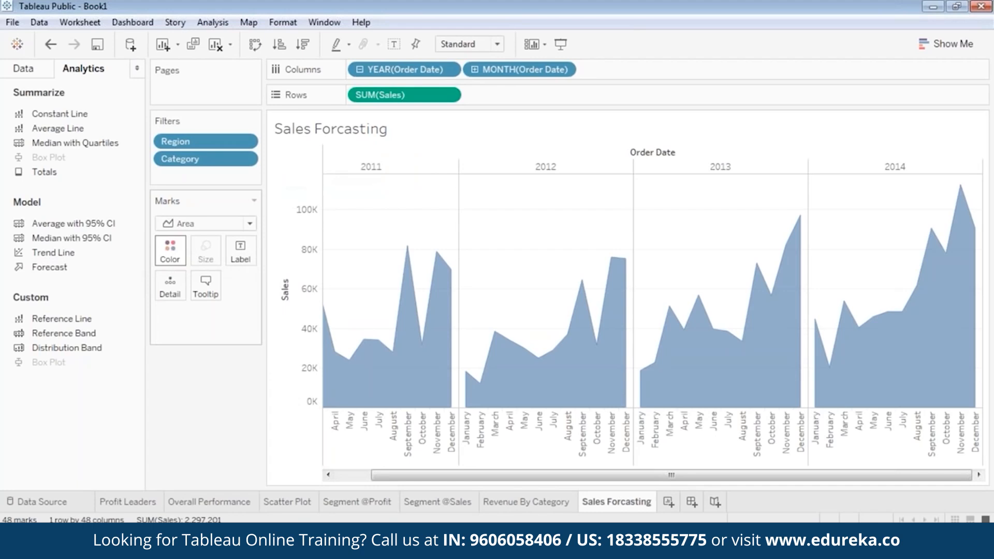
drag(48, 267, 195, 324)
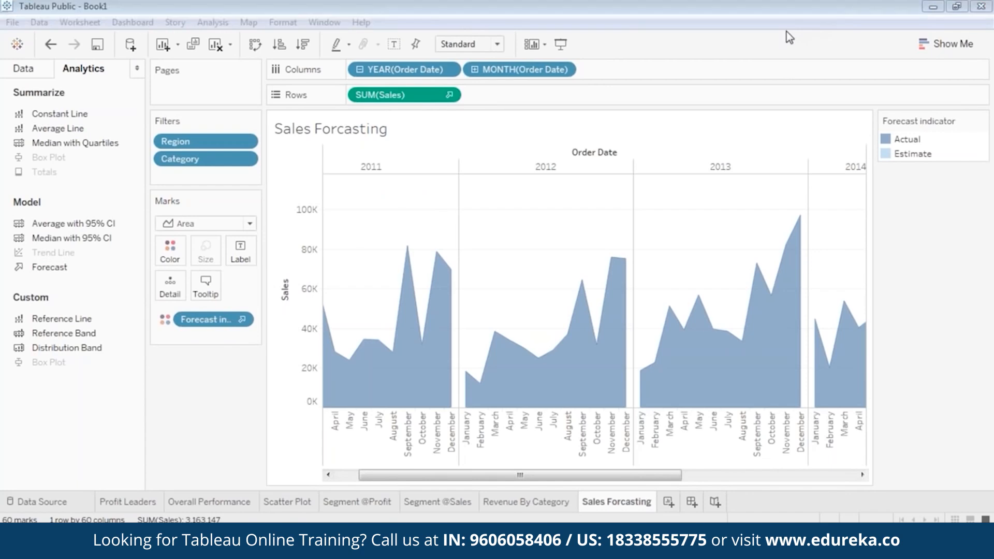
drag(611, 480, 830, 488)
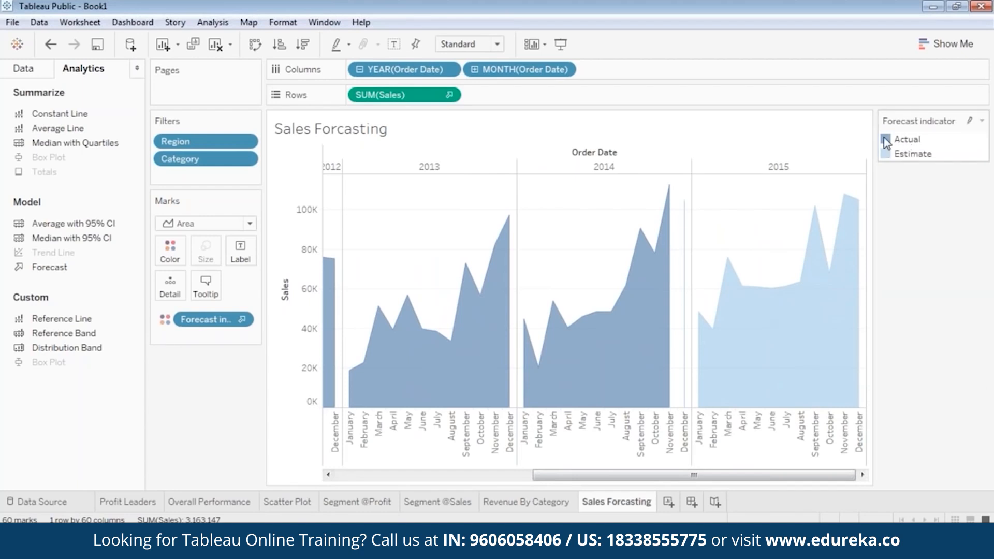
drag(715, 475, 749, 475)
drag(772, 475, 572, 487)
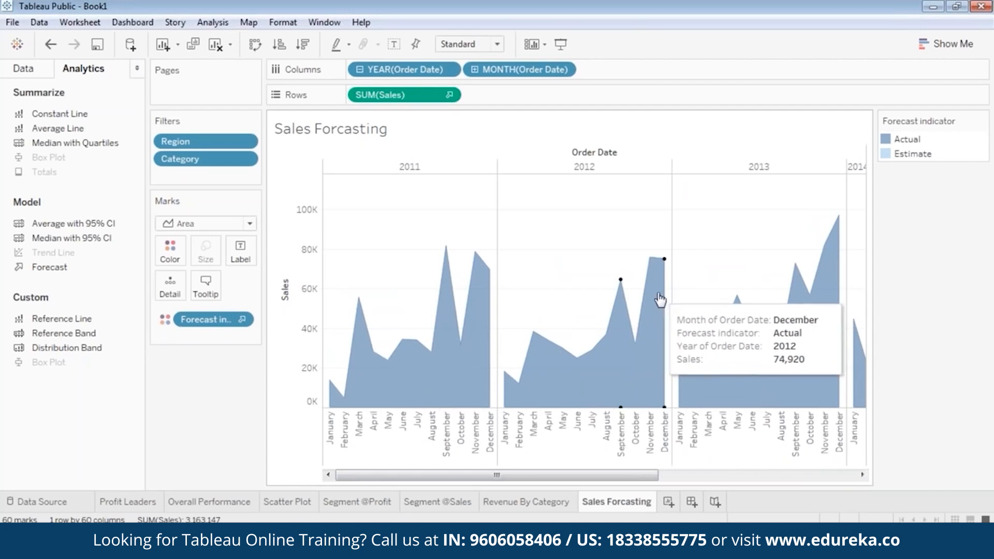
drag(635, 475, 877, 495)
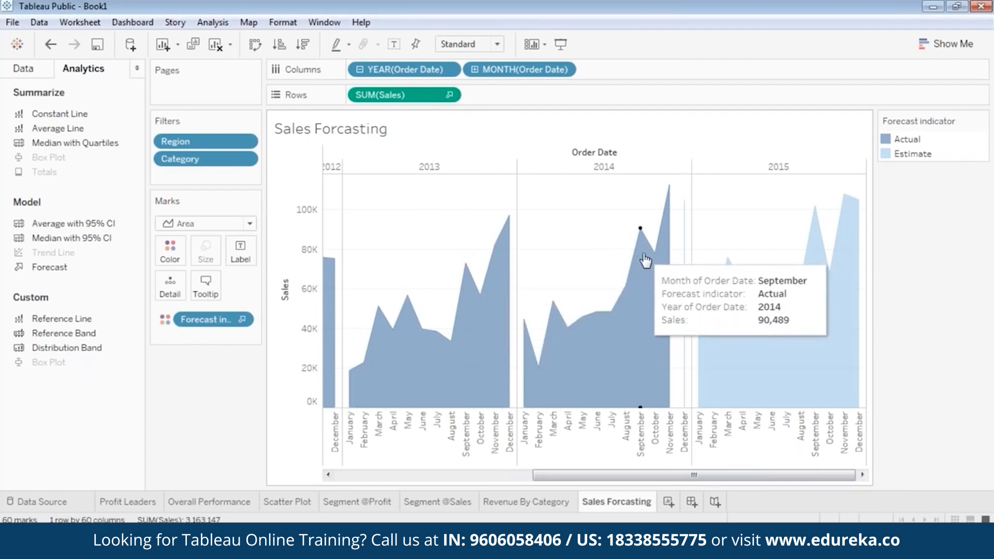
drag(675, 475, 740, 484)
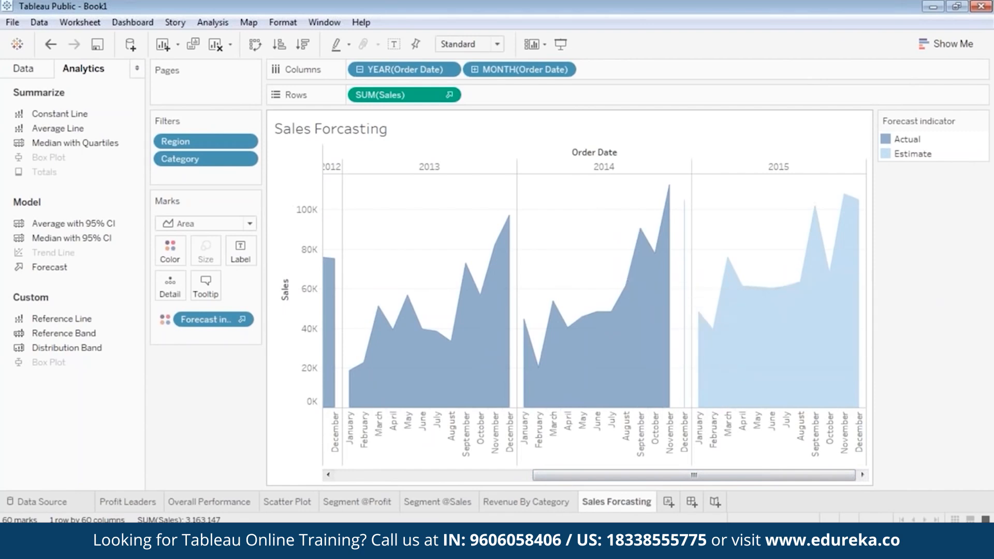
mouse_move(817, 228)
mouse_move(849, 220)
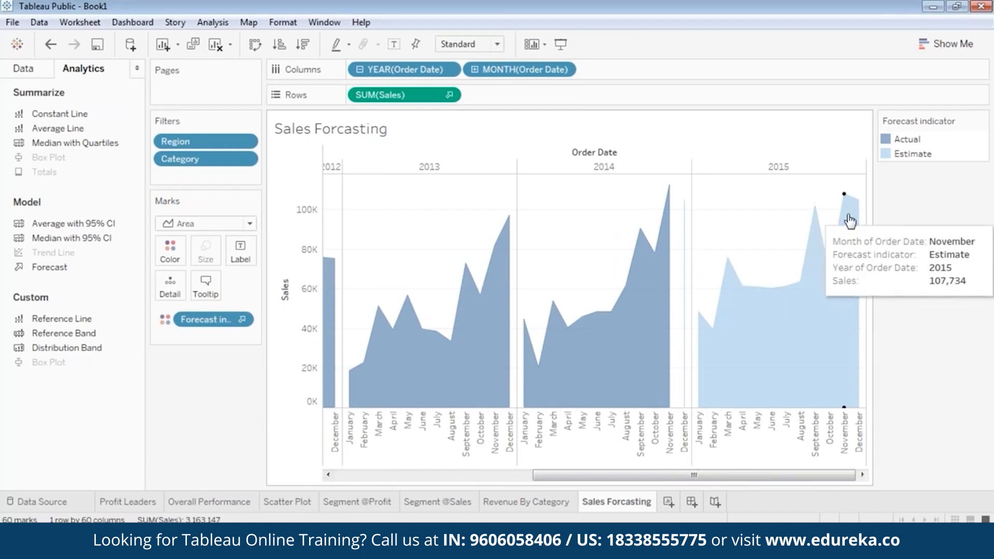
drag(736, 475, 802, 477)
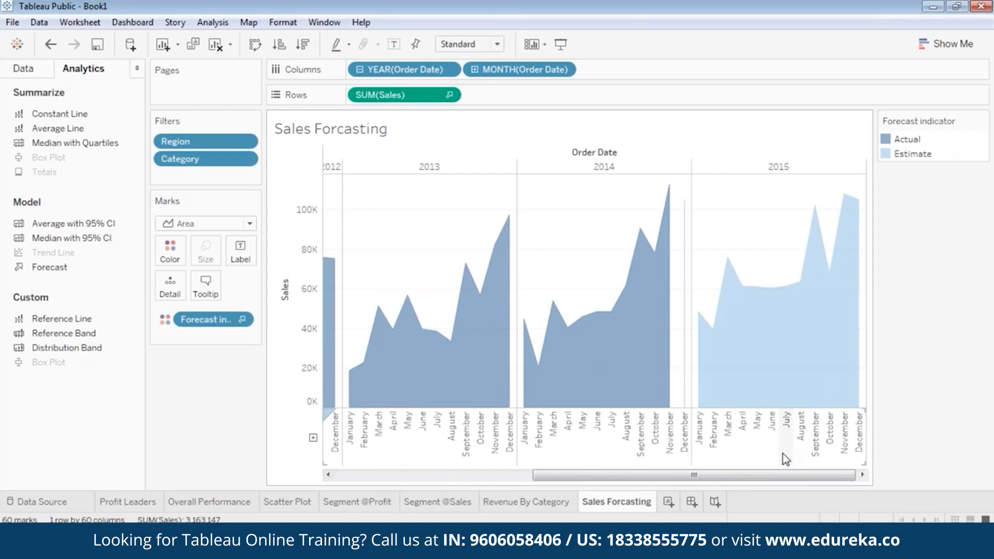
drag(728, 477, 499, 476)
drag(565, 479, 792, 480)
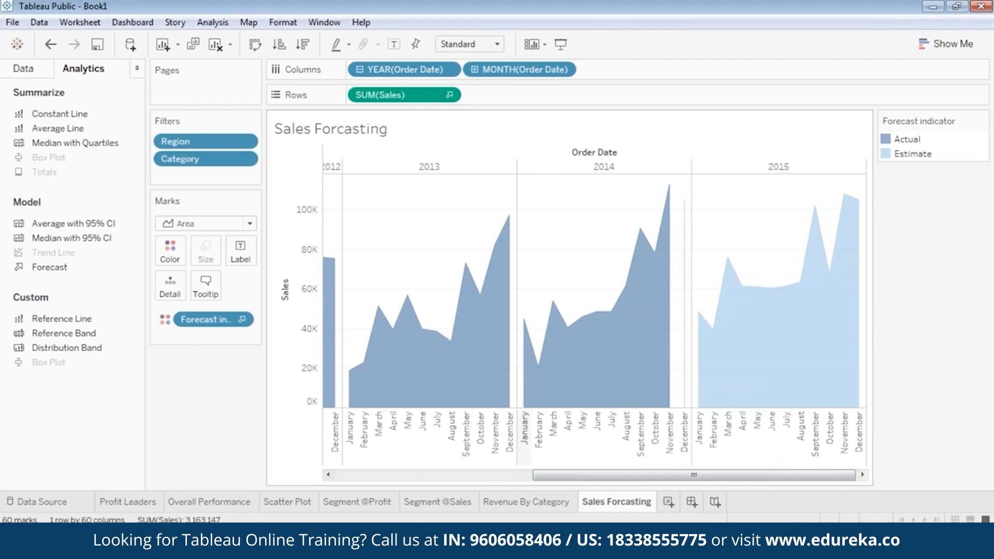
drag(552, 485, 353, 485)
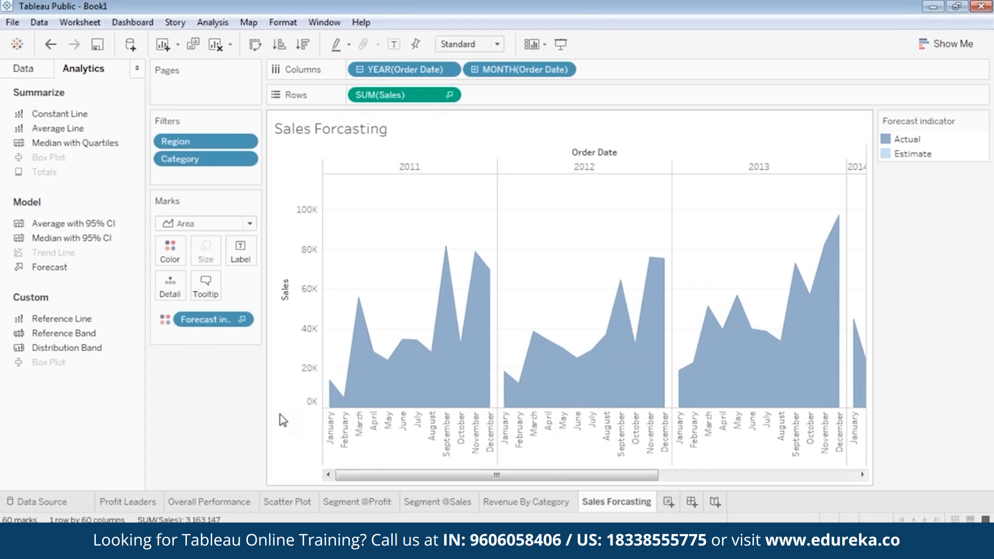
mouse_move(474, 476)
mouse_down()
mouse_move(697, 484)
mouse_move(467, 475)
mouse_up()
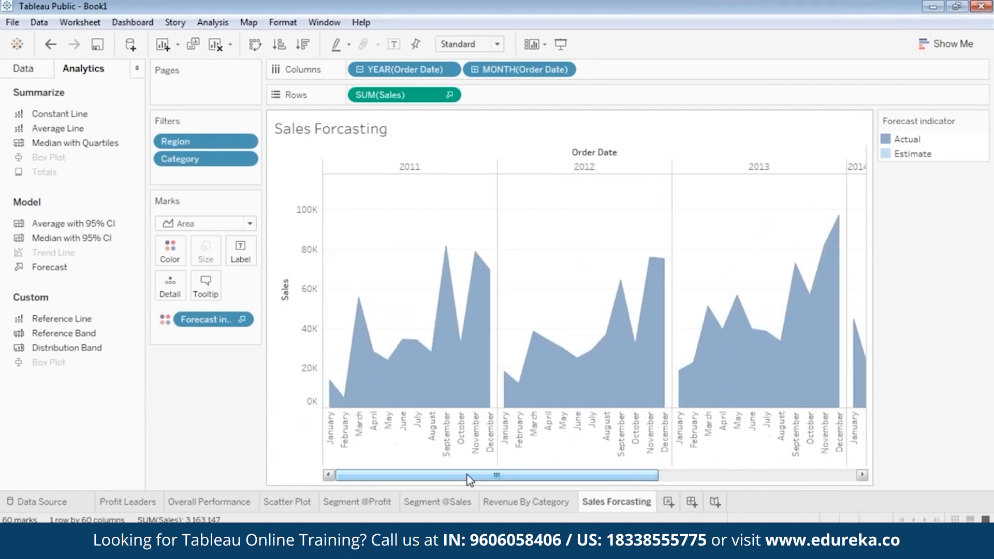
drag(467, 474, 436, 489)
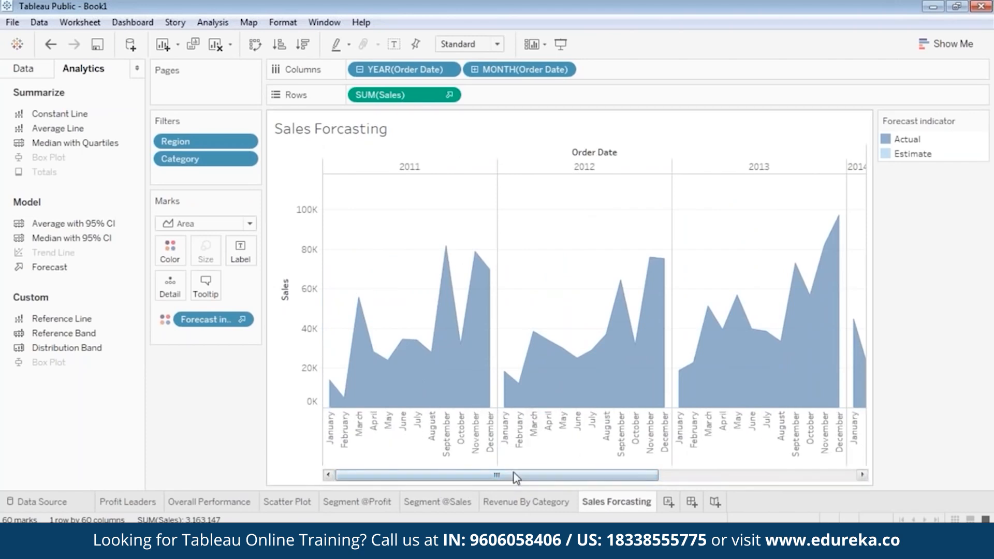
drag(514, 475, 710, 475)
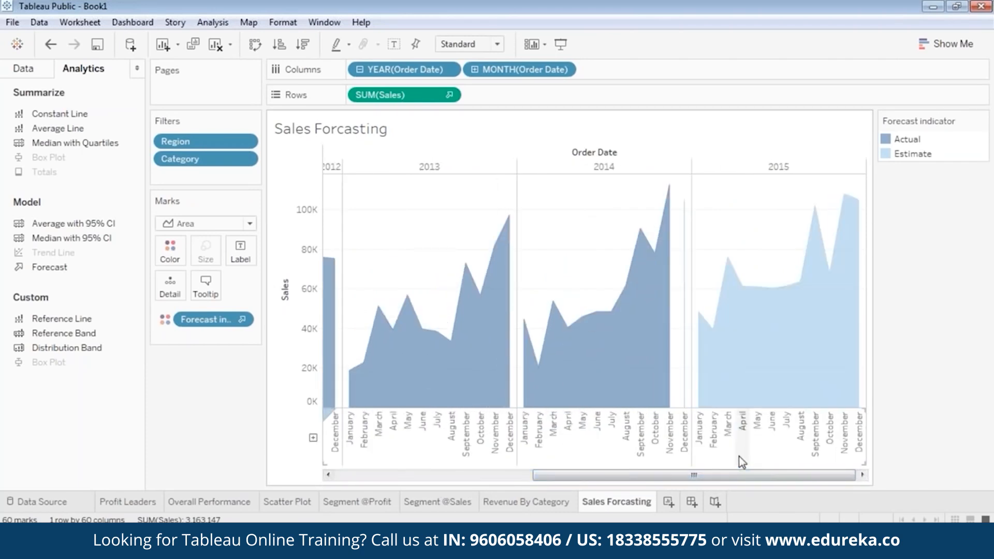
drag(696, 474, 311, 494)
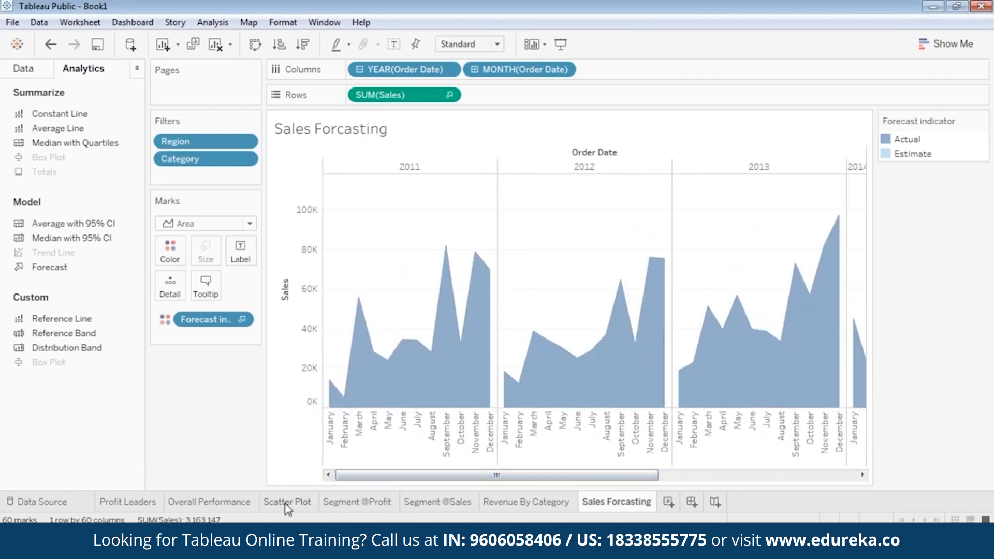
click(286, 504)
click(357, 503)
click(430, 504)
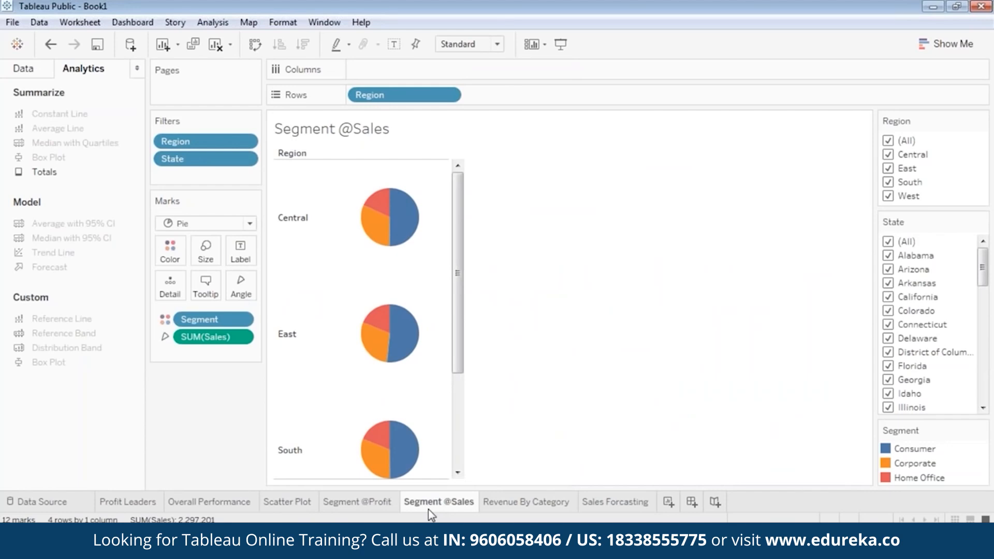
click(546, 500)
click(600, 503)
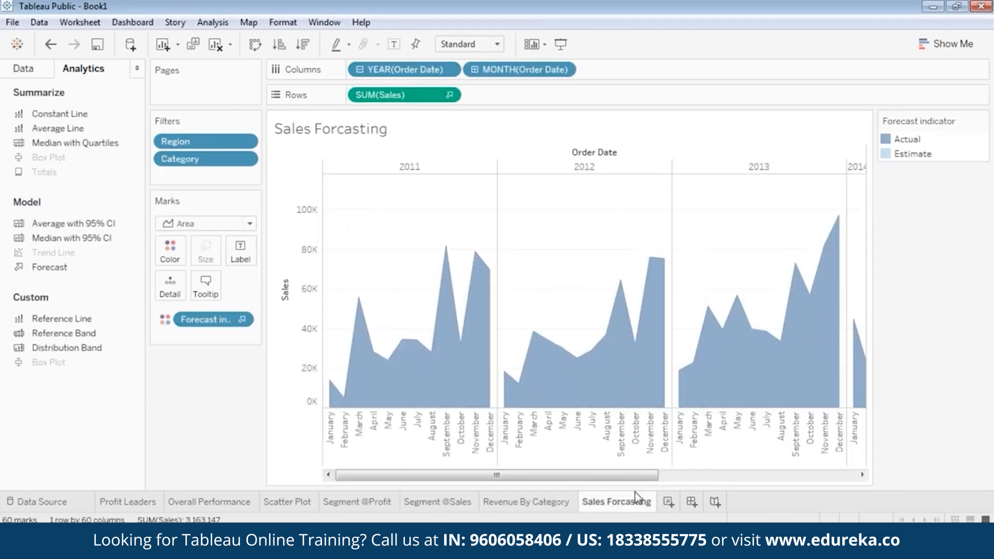
drag(599, 476, 764, 485)
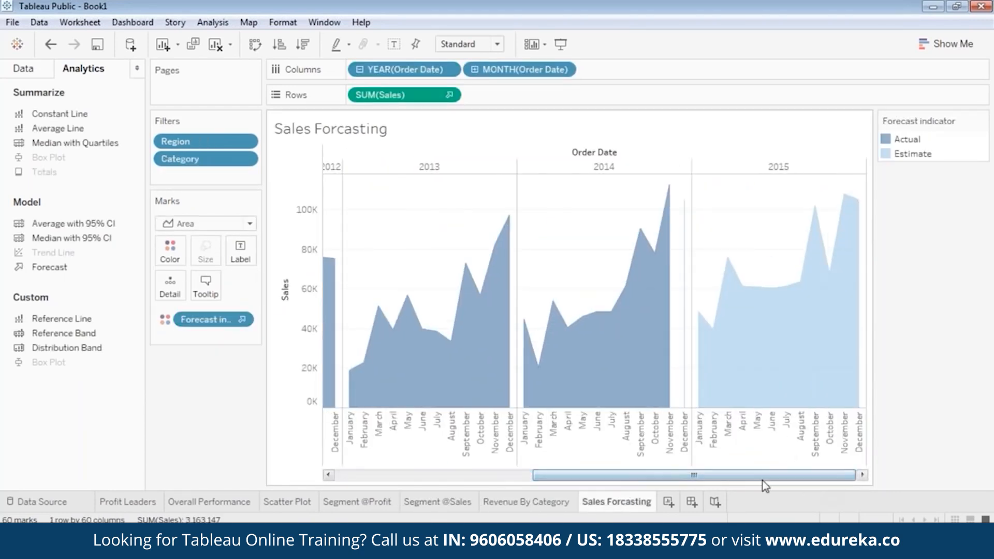
Step: Create a new blank dashboard, Dashboard 1, listing the seven worksheets
click(691, 502)
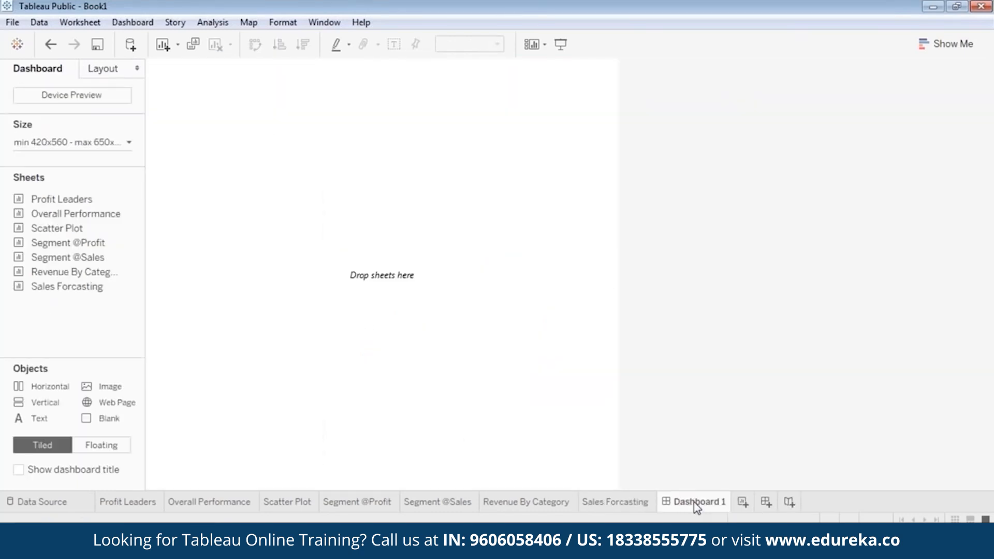
click(984, 37)
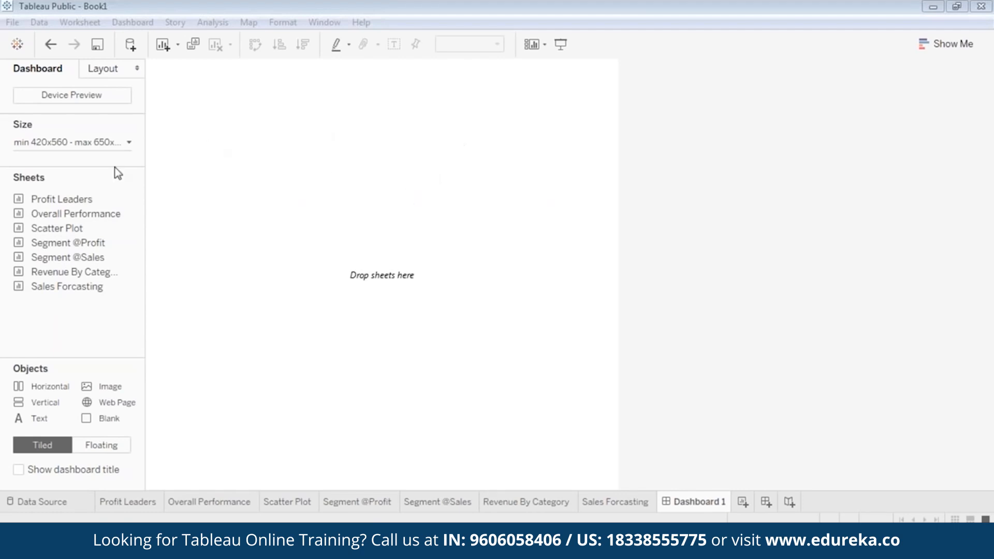
click(62, 215)
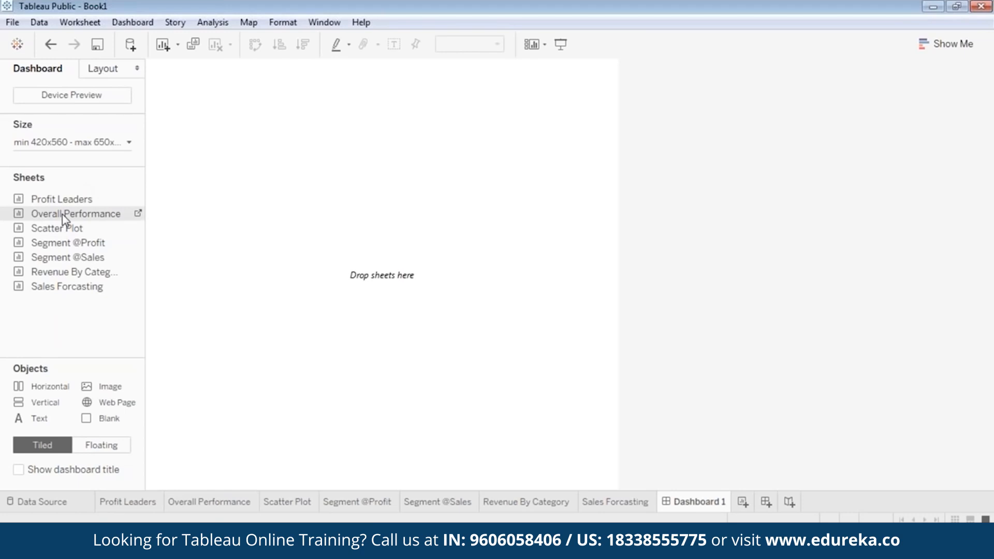
Step: Place Overall Performance on the canvas and switch its Region filter to Single Value (dropdown)
drag(62, 214, 317, 147)
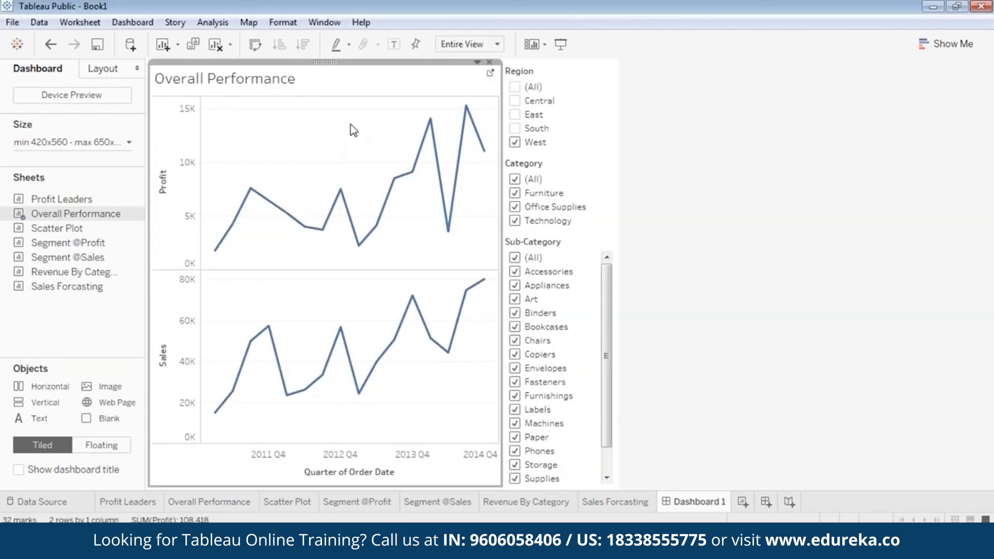
click(565, 68)
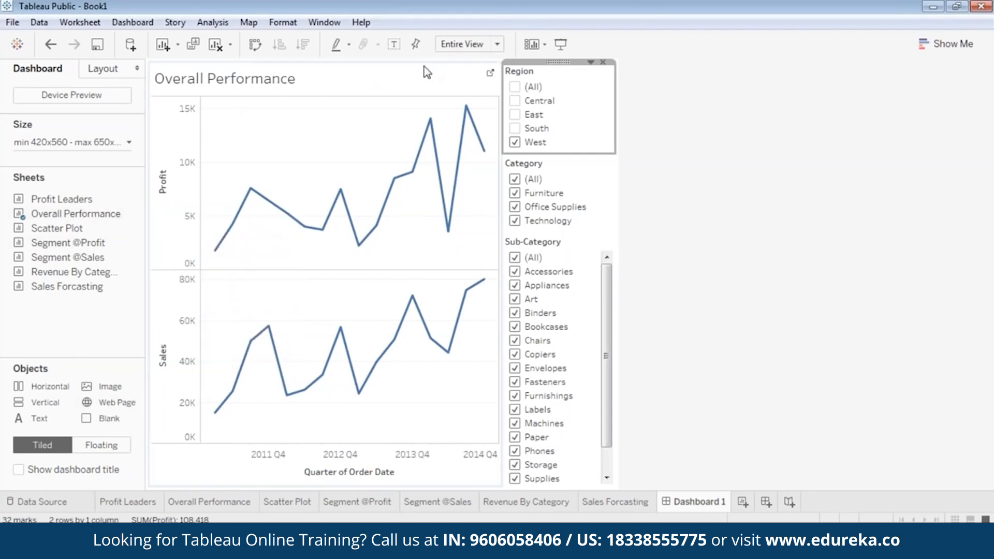
click(409, 69)
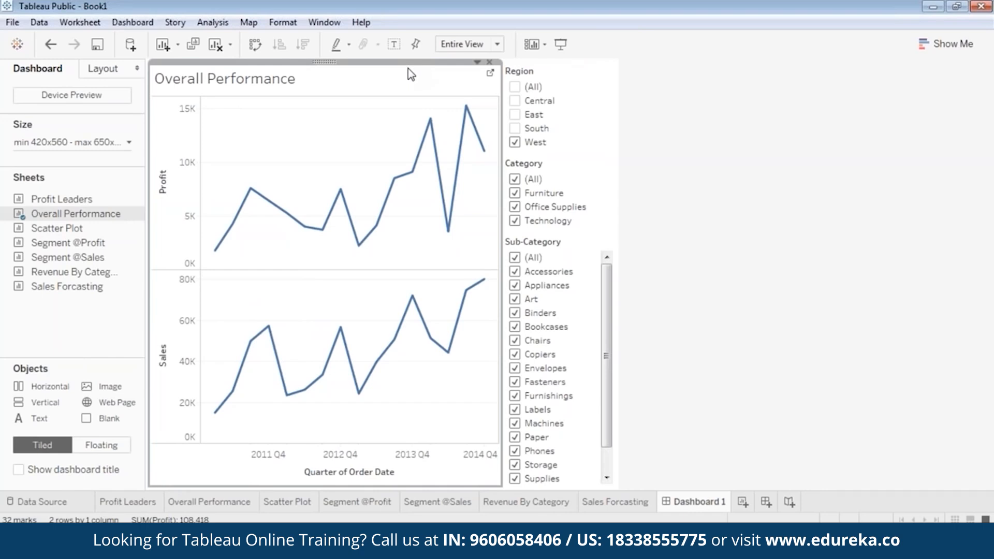
click(561, 71)
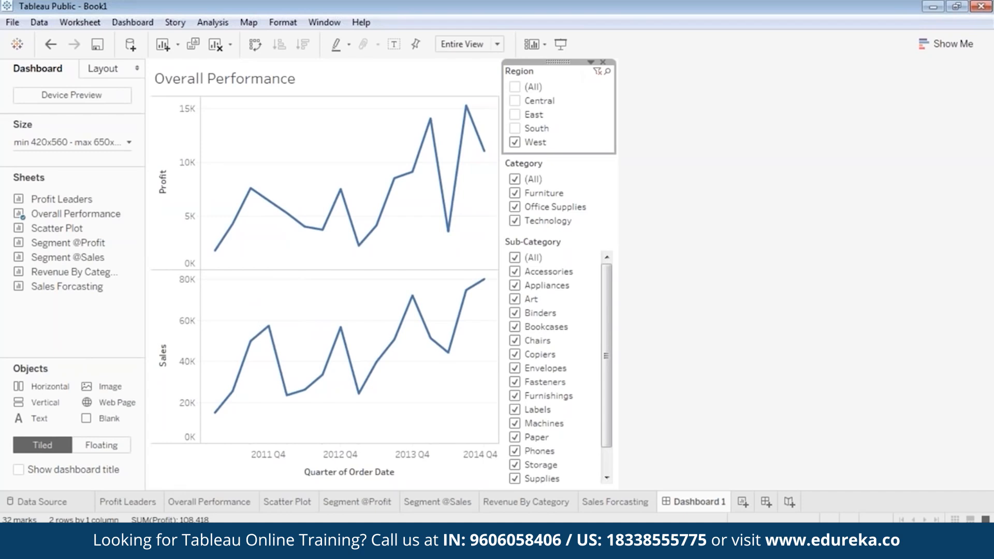
click(591, 62)
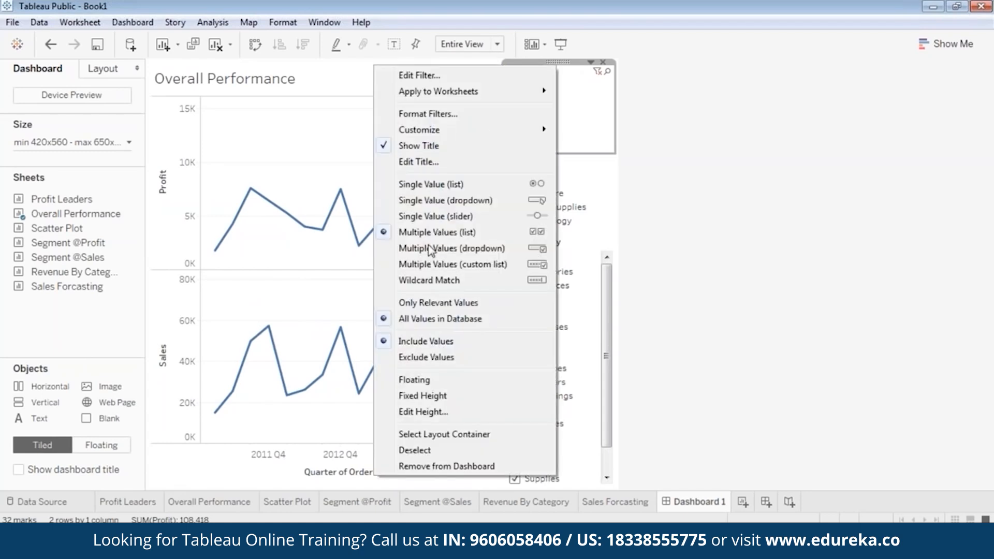
click(464, 201)
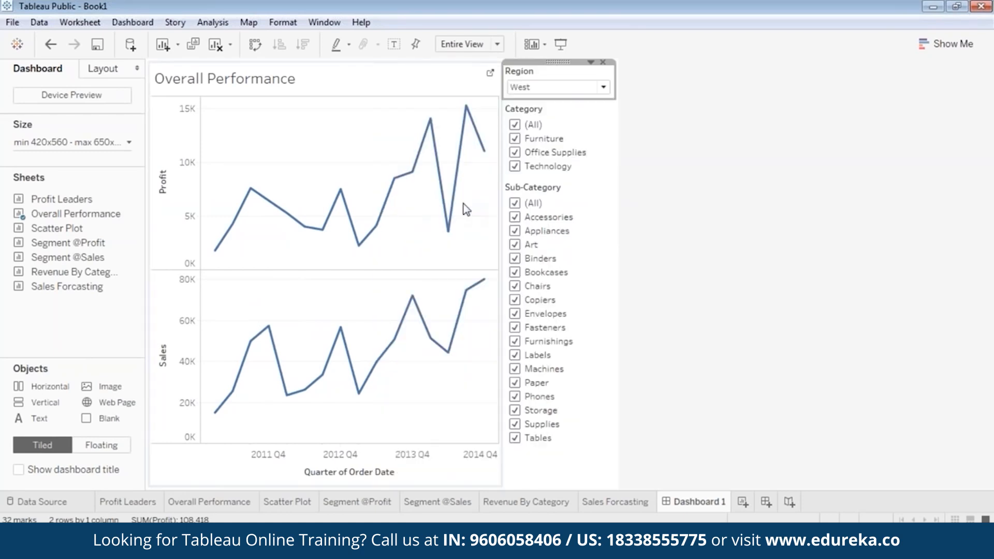
Step: Make the Category filter a single-value dropdown set to (All)
right_click(567, 105)
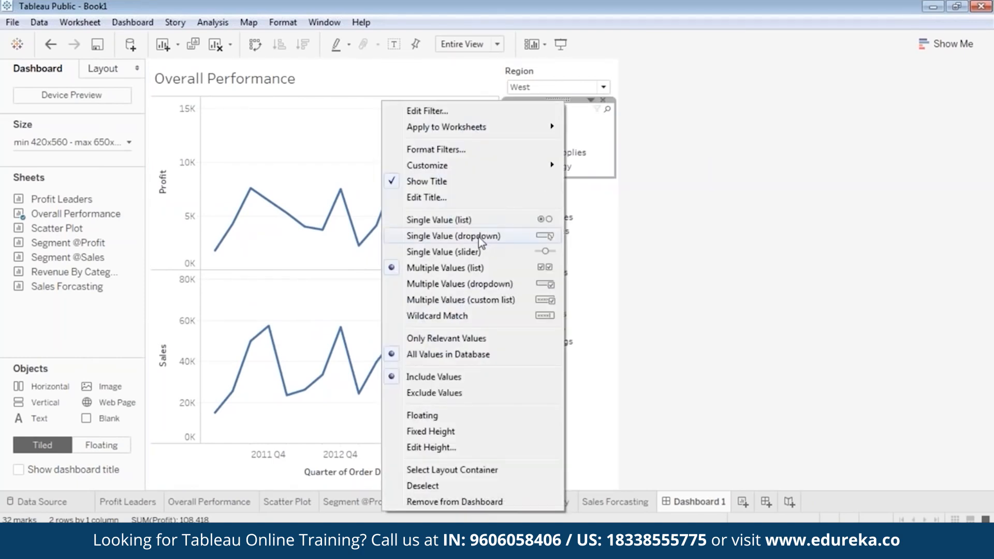
click(479, 236)
click(594, 126)
click(563, 141)
Step: Make the Sub-Category filter a single-value dropdown set to (All)
right_click(549, 149)
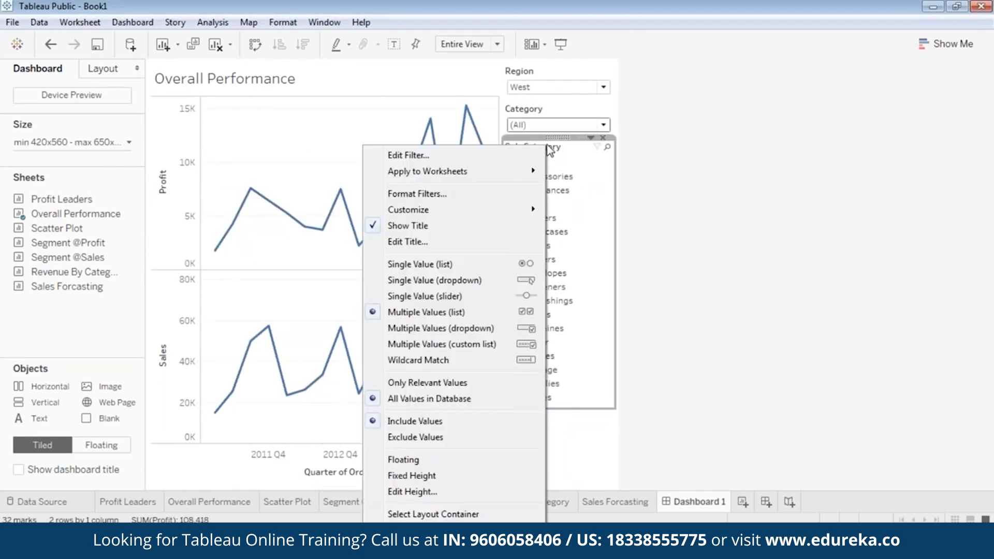
click(457, 280)
click(582, 265)
click(559, 163)
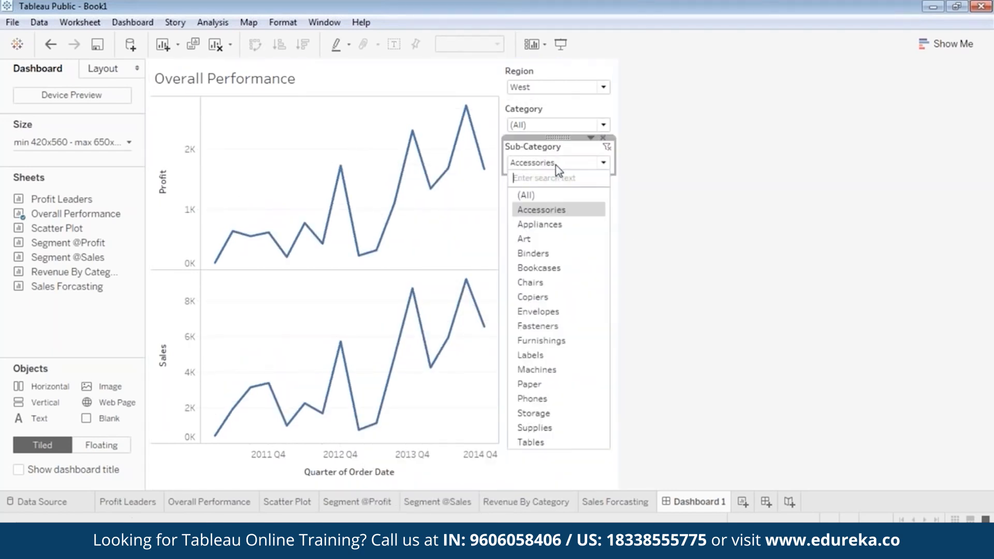
click(552, 196)
click(597, 338)
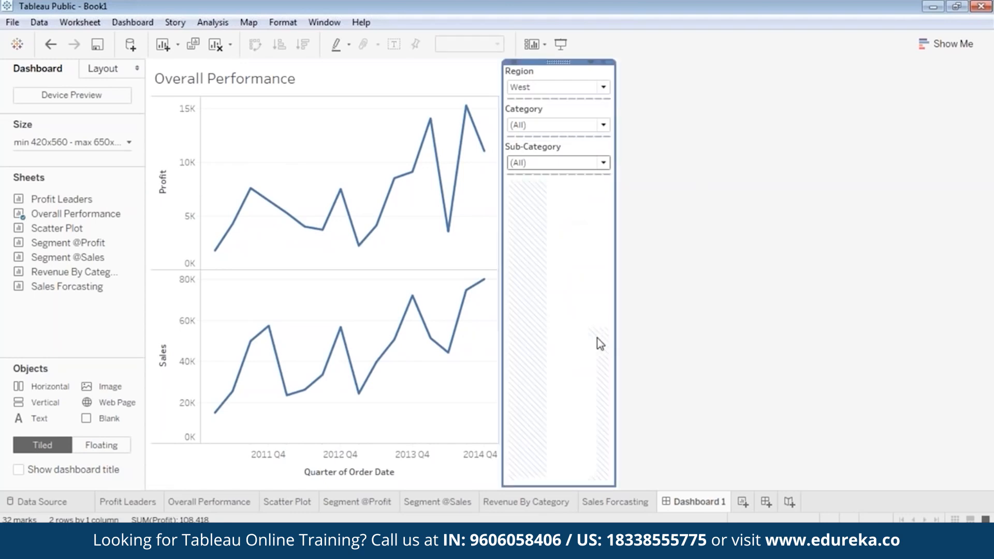
Step: Float the Overall Performance chart below the filters and float the Region filter beside it
click(328, 148)
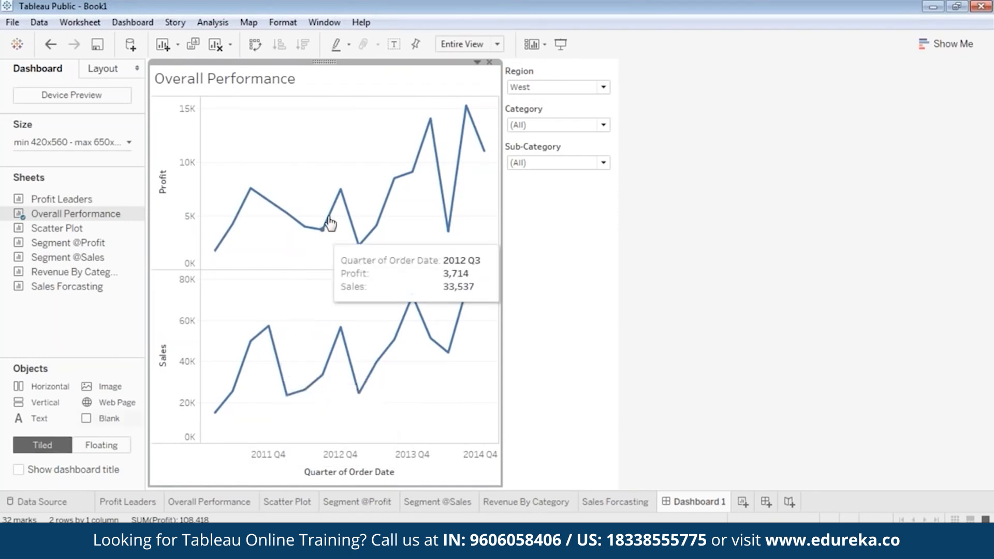
right_click(329, 71)
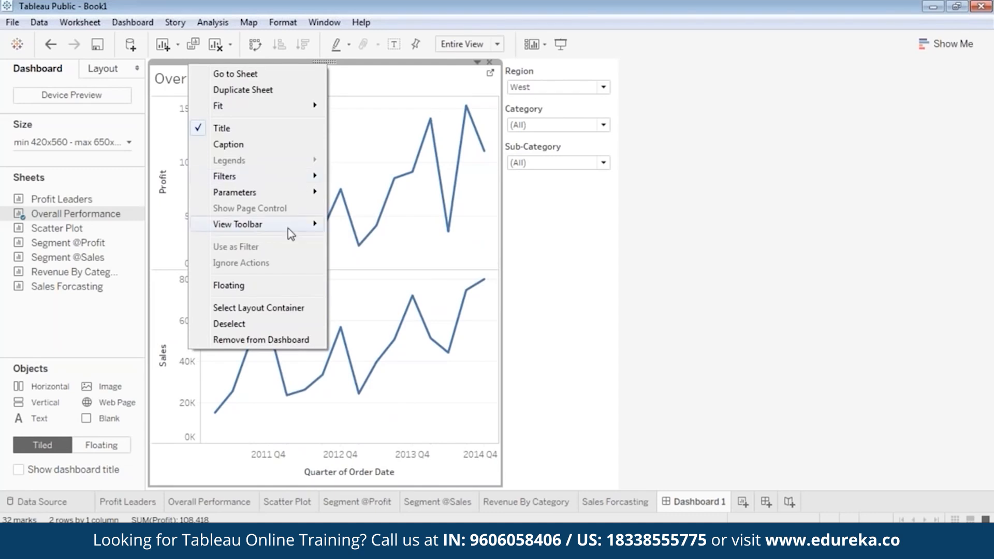
click(267, 286)
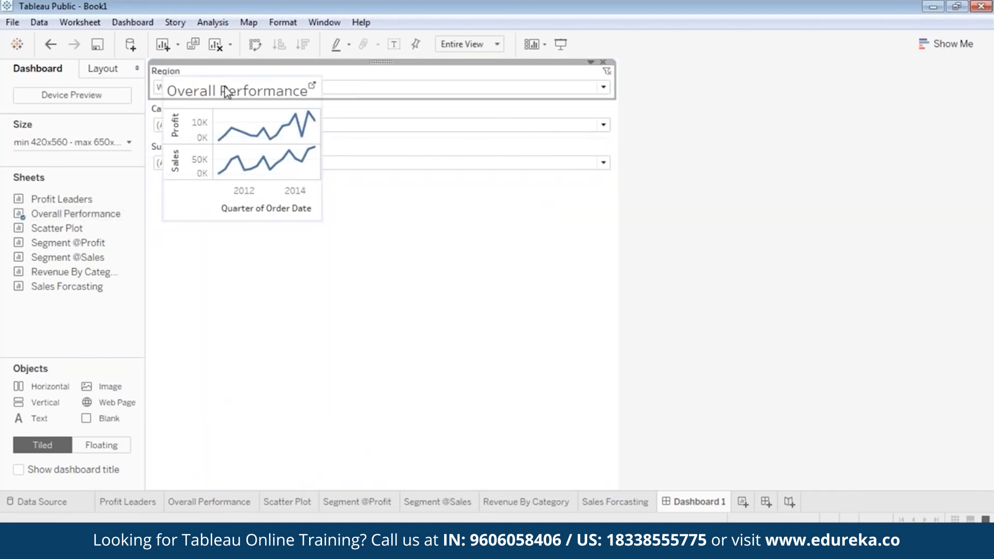
drag(240, 72, 244, 205)
right_click(320, 64)
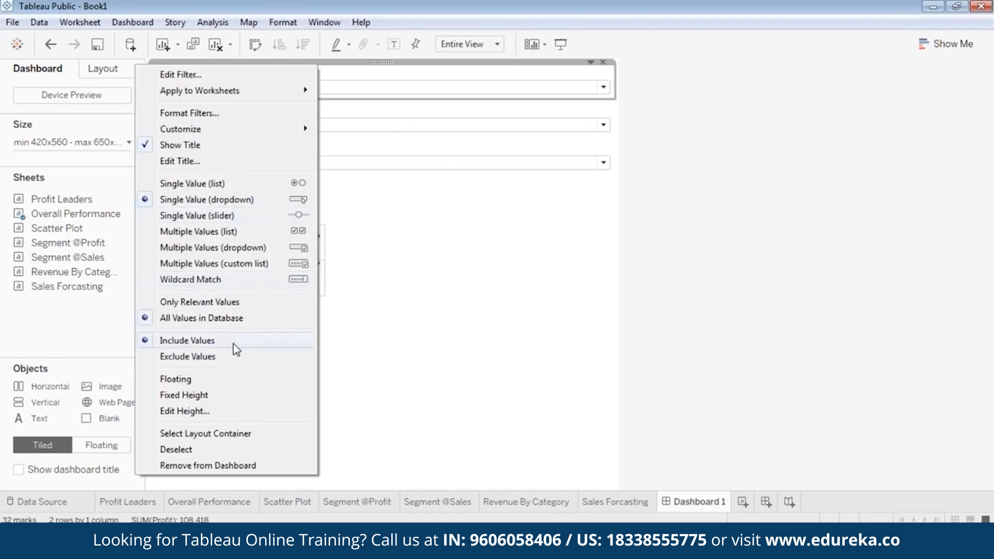
click(218, 377)
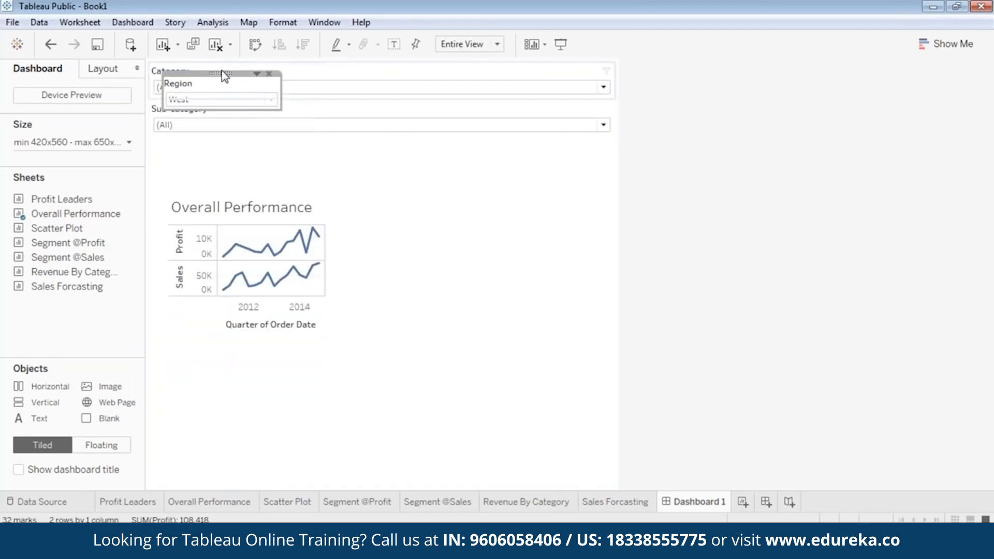
drag(224, 73, 393, 241)
Step: Float the Category filter and move it beside the chart
click(371, 92)
click(372, 93)
right_click(374, 95)
click(228, 376)
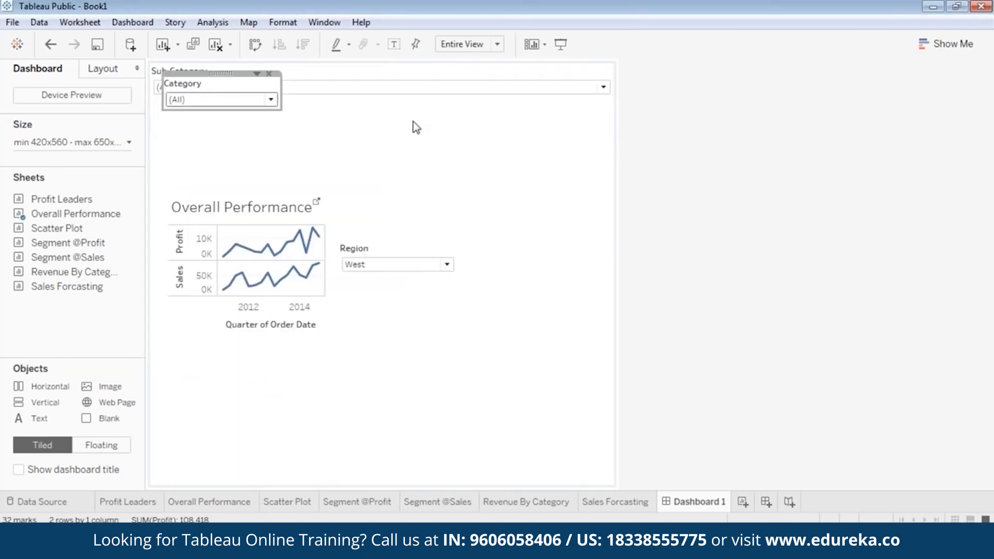
click(314, 144)
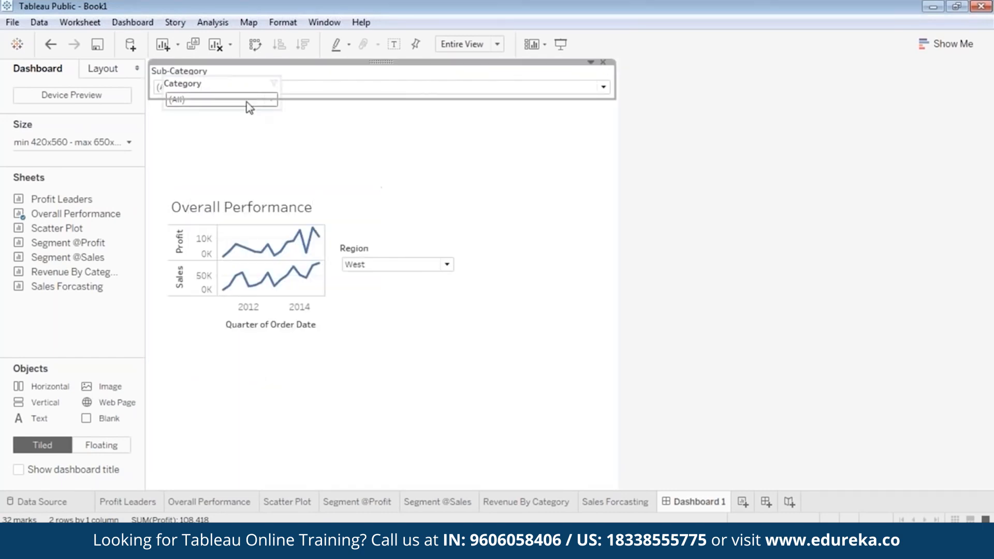
click(219, 91)
drag(222, 73, 409, 202)
Step: Float Sub-Category above Category, then move the chart to the top-left
click(412, 88)
right_click(383, 63)
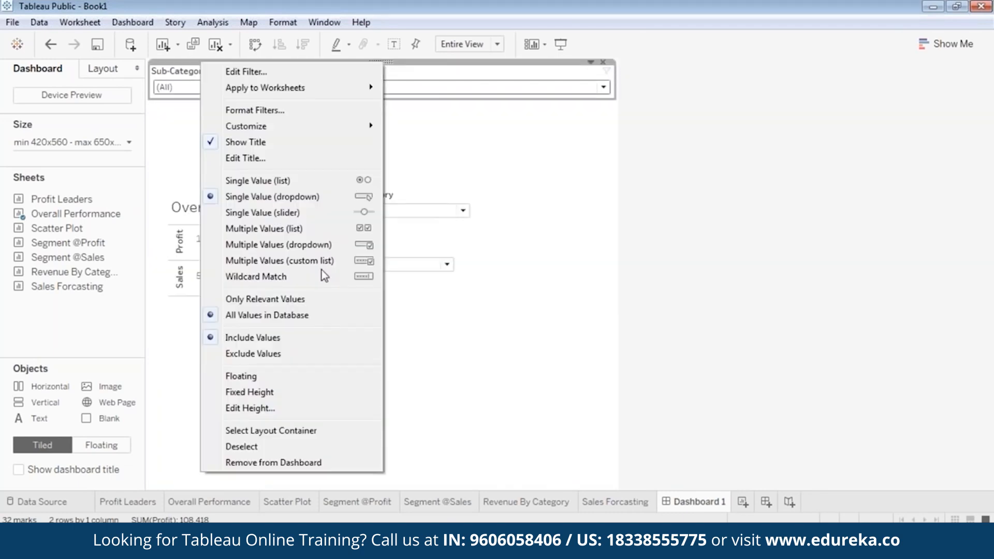
click(270, 372)
drag(228, 73, 438, 148)
click(251, 205)
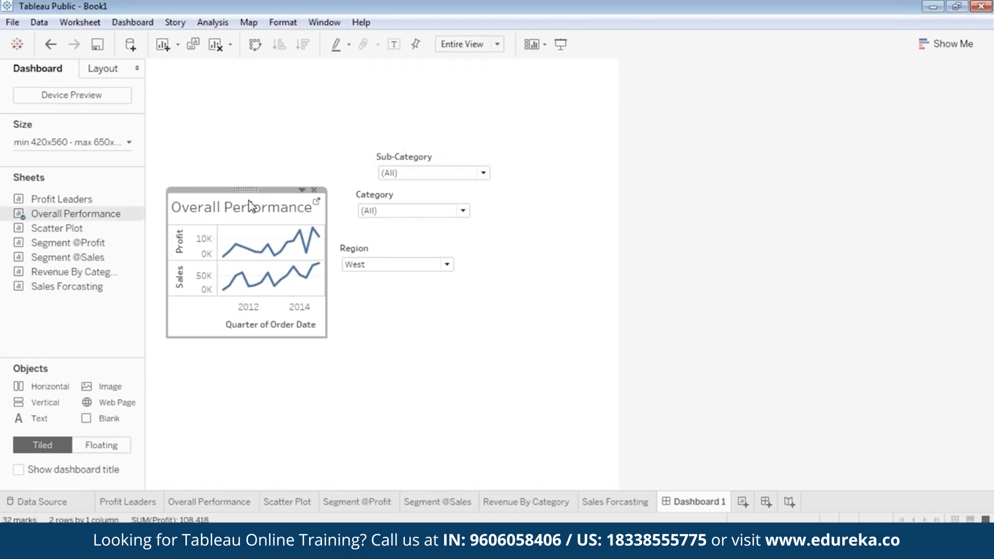
drag(251, 199, 226, 111)
Step: Stack Sub-Category, Category and Region at the right and widen the Overall Performance chart
click(435, 154)
drag(436, 154, 526, 103)
click(417, 196)
drag(416, 195, 538, 155)
click(410, 269)
drag(399, 237, 533, 214)
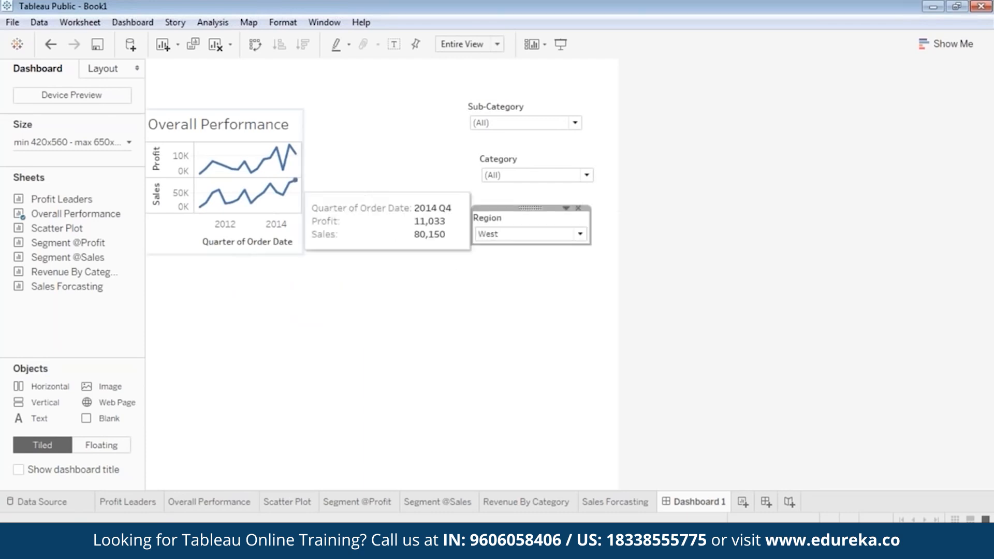
click(295, 180)
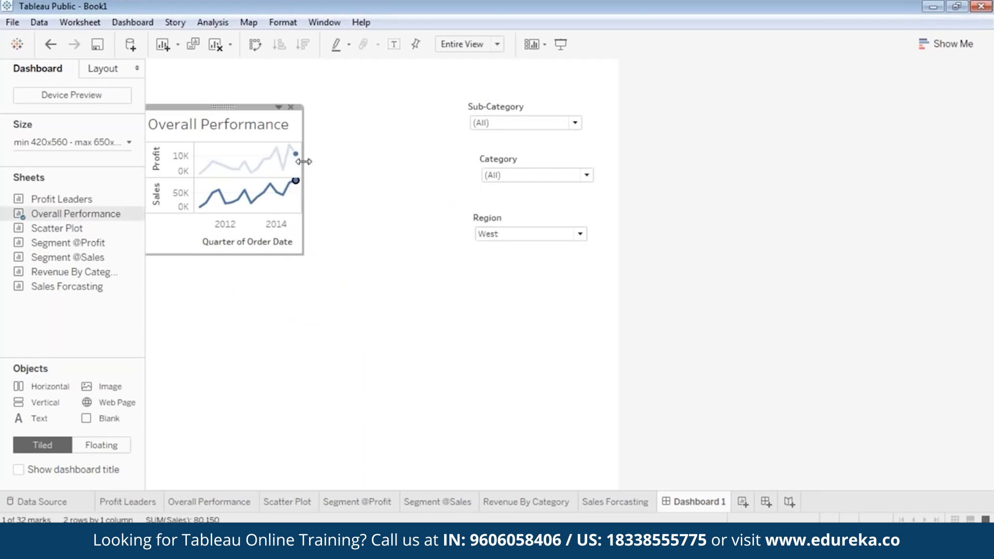
drag(304, 156, 617, 184)
drag(367, 261, 367, 303)
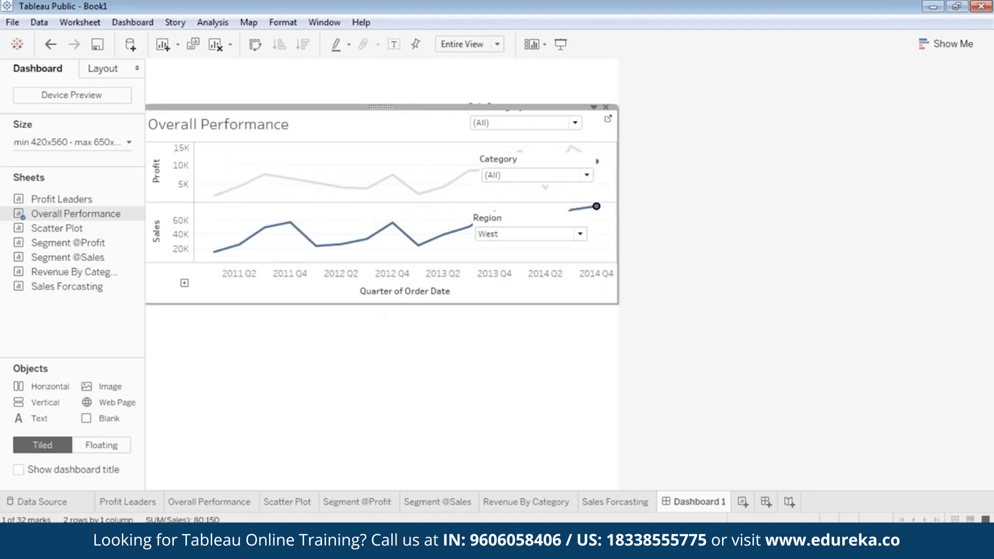
Step: Move Region up above the chart and shift Sub-Category to its right
click(494, 123)
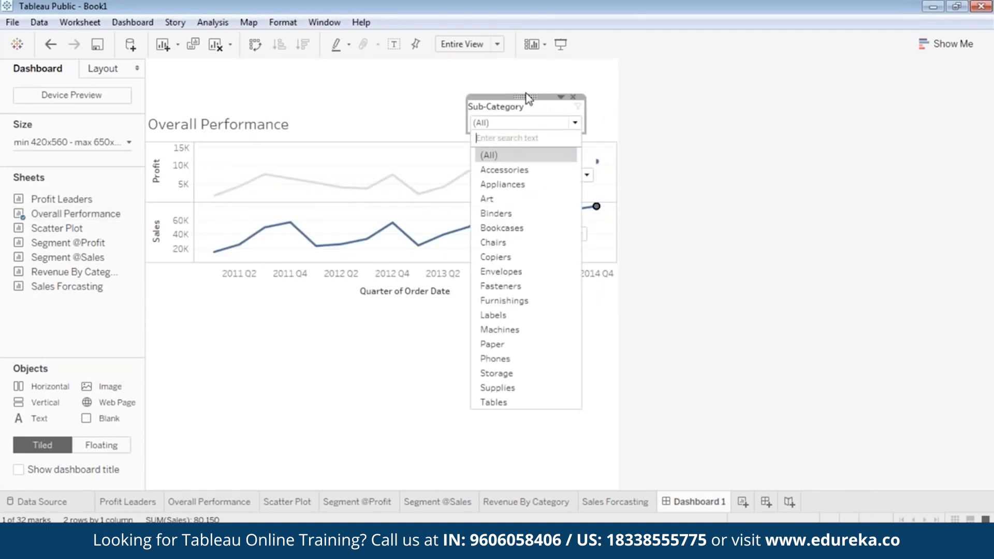
click(530, 105)
mouse_move(530, 107)
mouse_down()
mouse_move(426, 107)
mouse_move(543, 111)
mouse_up()
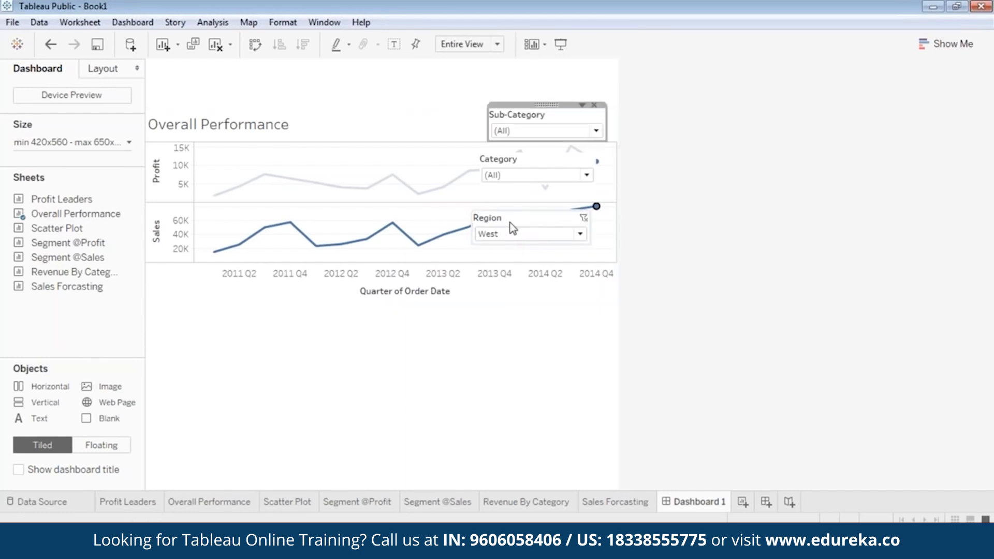
drag(528, 205, 420, 111)
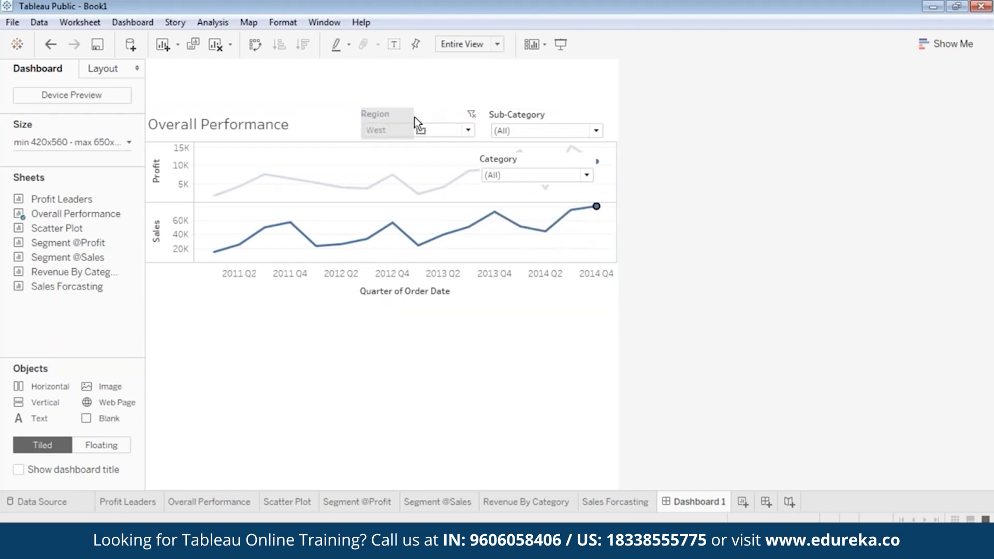
click(538, 124)
drag(545, 105, 473, 104)
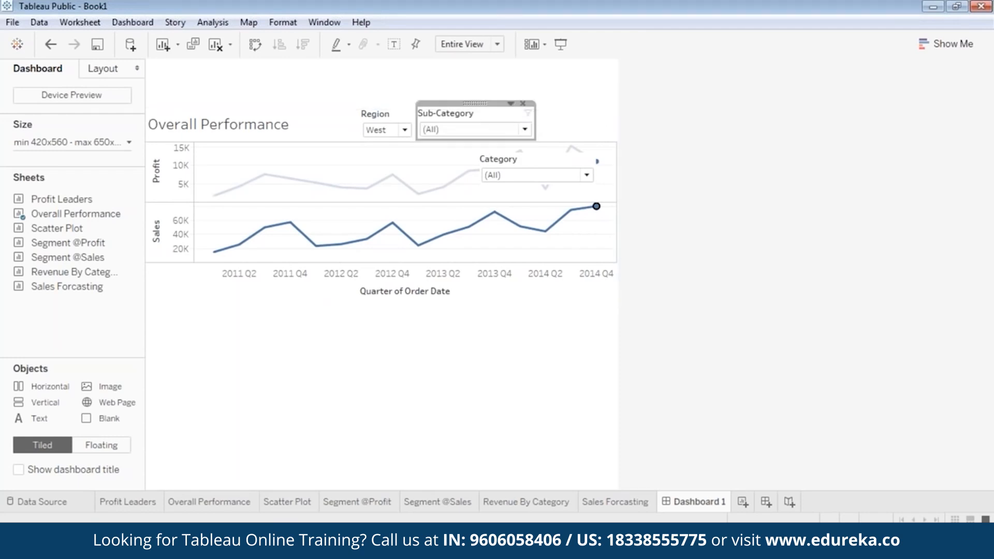
click(521, 128)
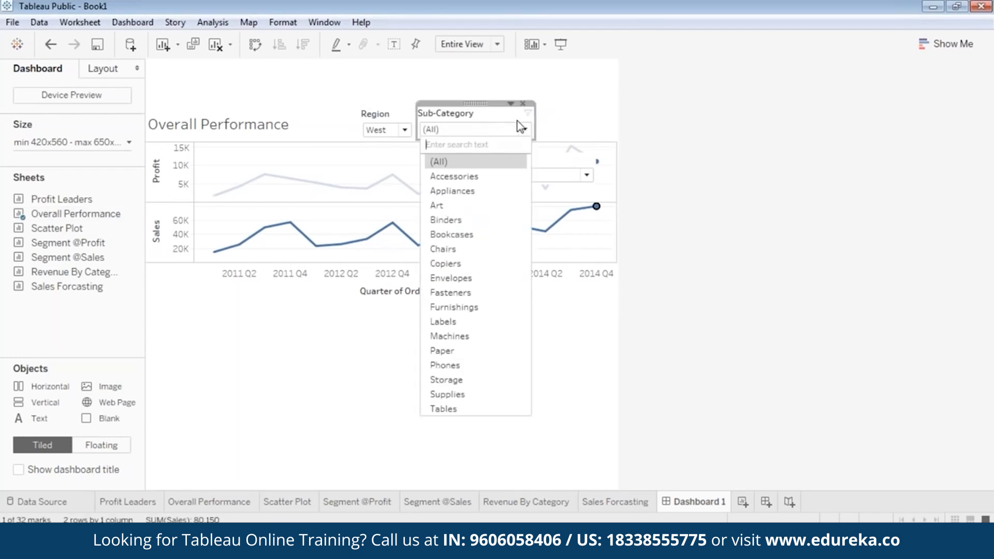
click(477, 104)
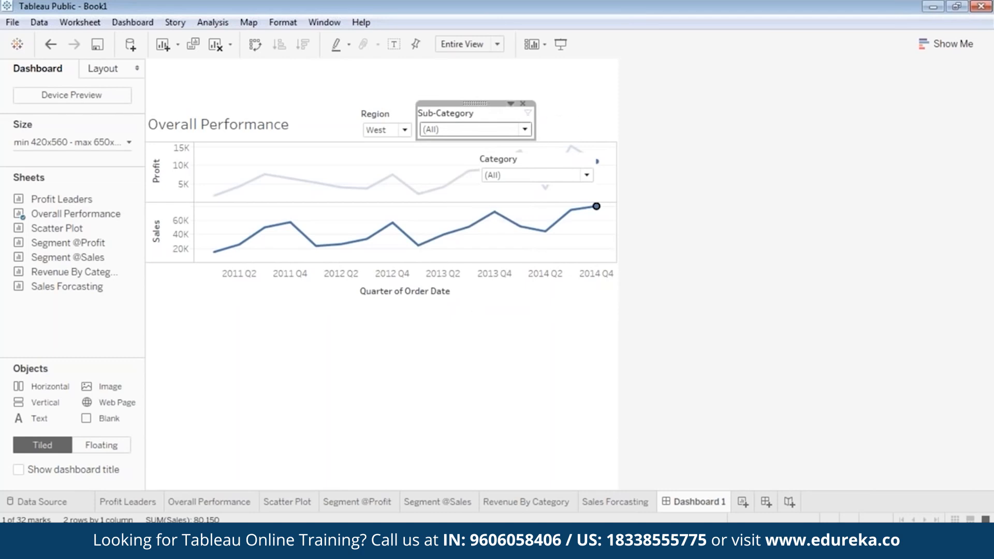
drag(473, 103, 580, 100)
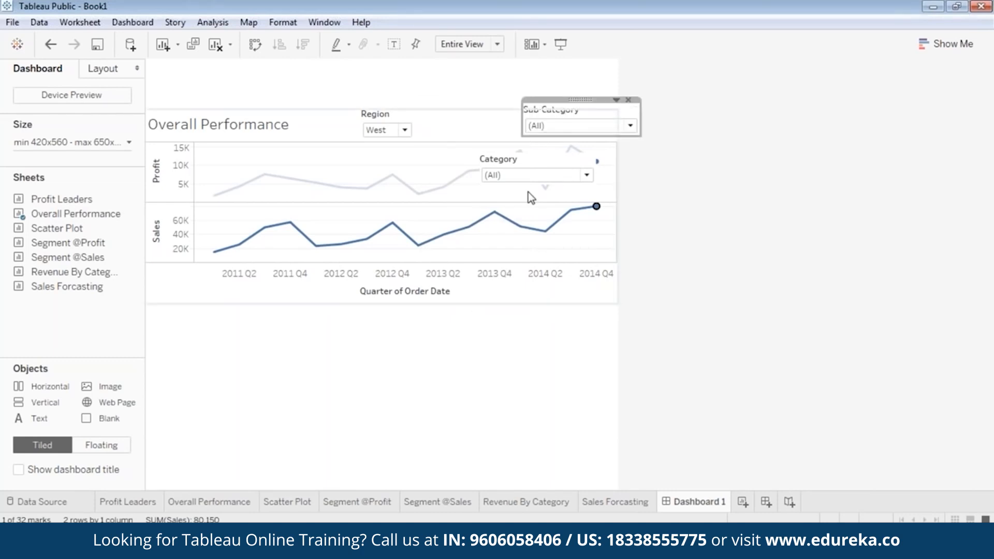
Step: Place Category next to Region and Sub-Category right after Category in one row
click(523, 176)
click(537, 149)
click(536, 150)
drag(534, 150, 489, 119)
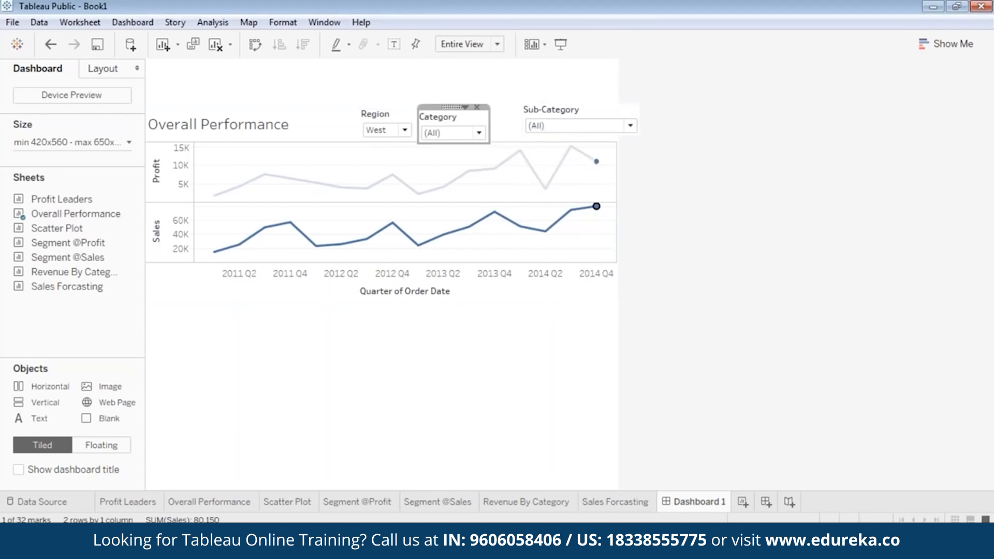
click(455, 111)
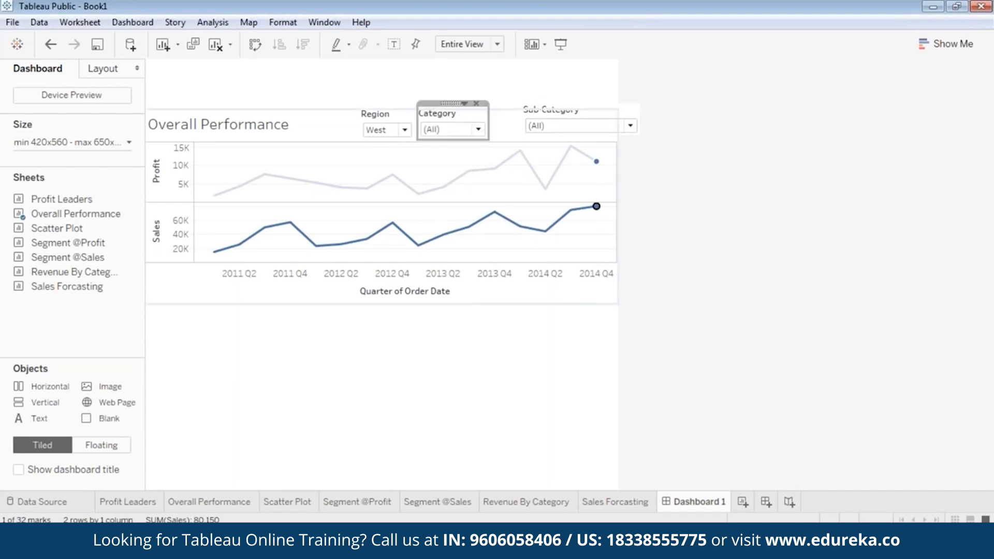
click(588, 115)
drag(635, 113, 590, 124)
drag(546, 100, 521, 102)
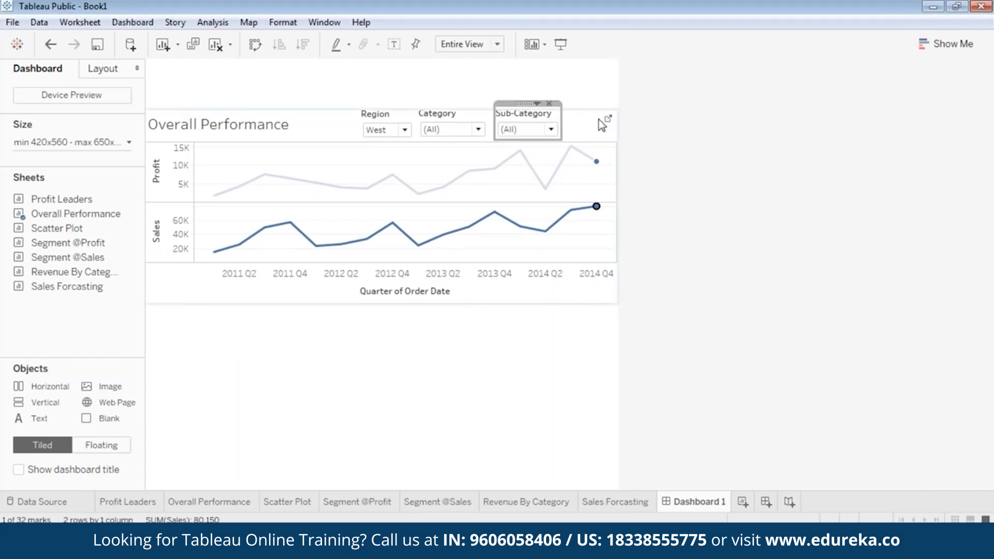
click(659, 236)
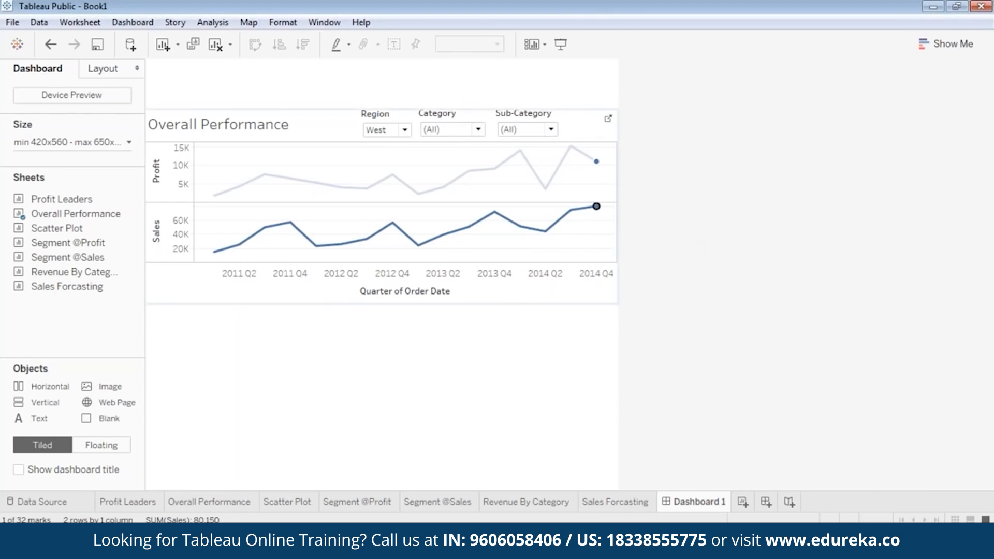
Step: Set the Region filter to (All)
click(404, 130)
click(397, 145)
click(486, 371)
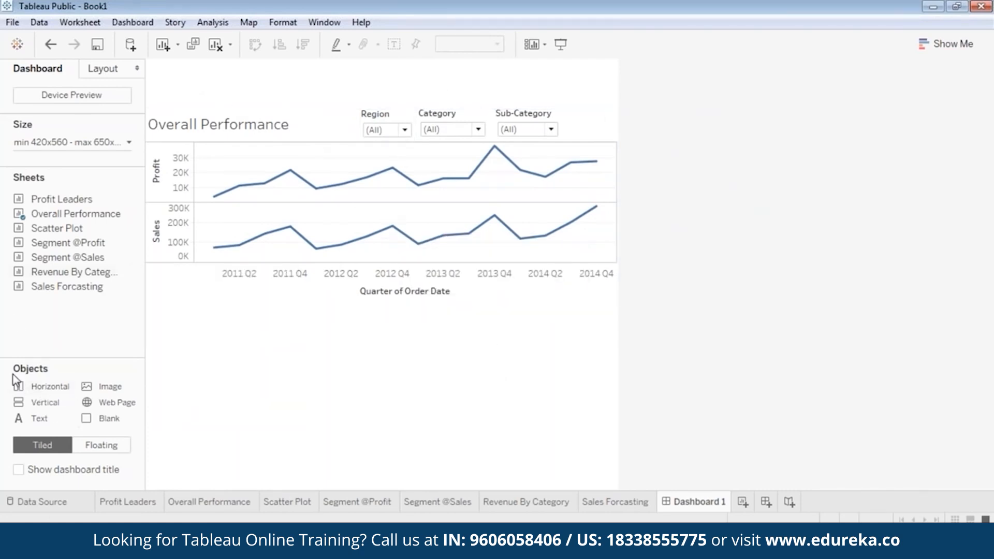
click(106, 389)
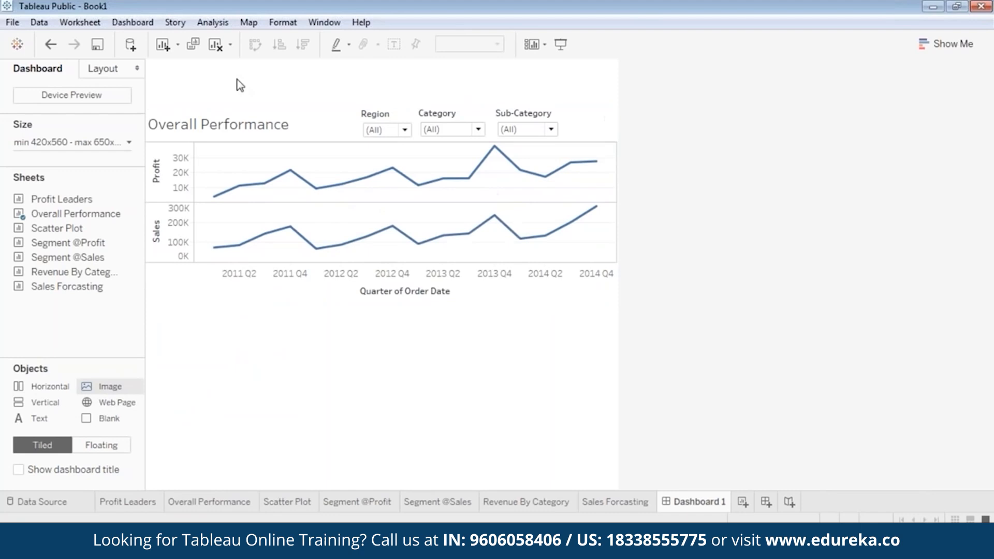
Step: Insert edureka_logo from Local Disk (D:) as an image object on the dashboard
double_click(112, 392)
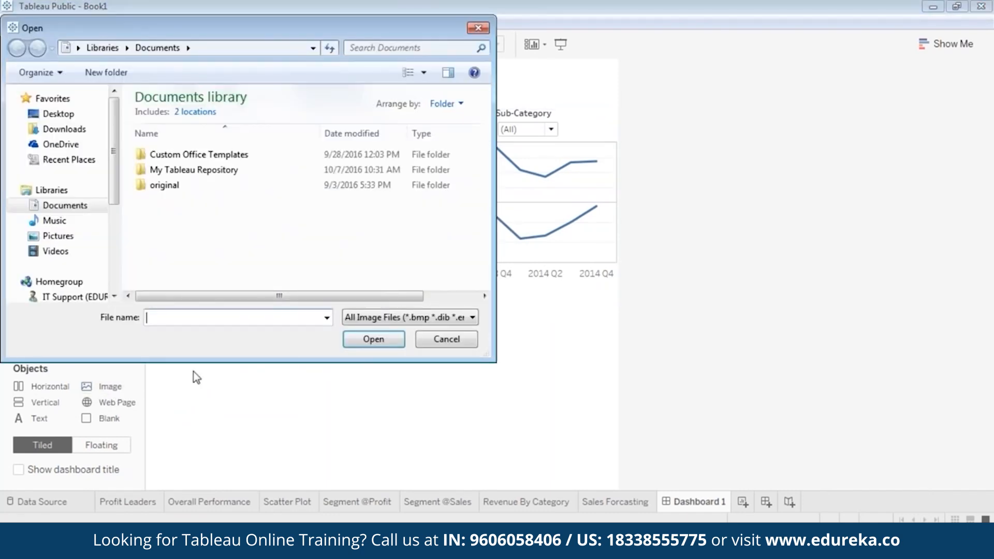
scroll(78, 232, down, 4)
click(69, 229)
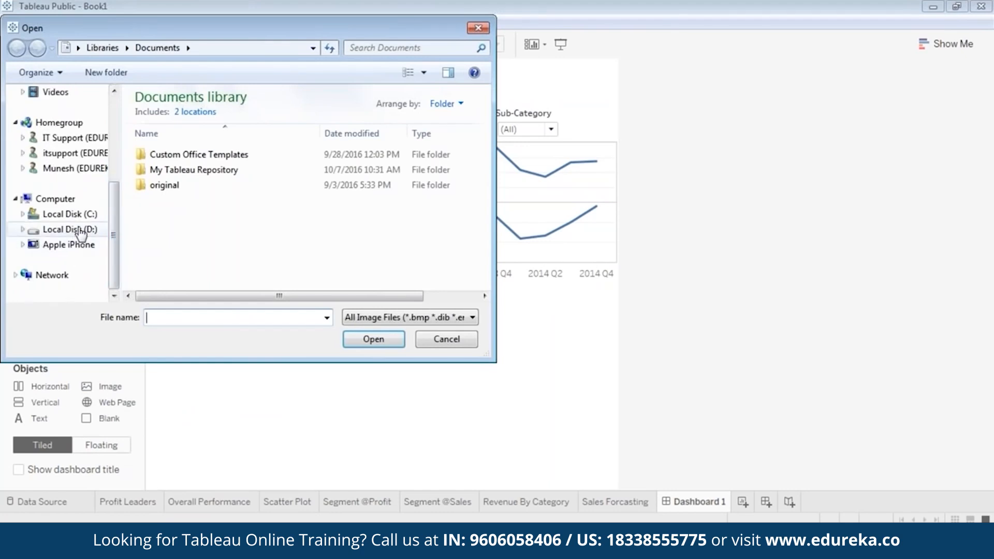
click(259, 163)
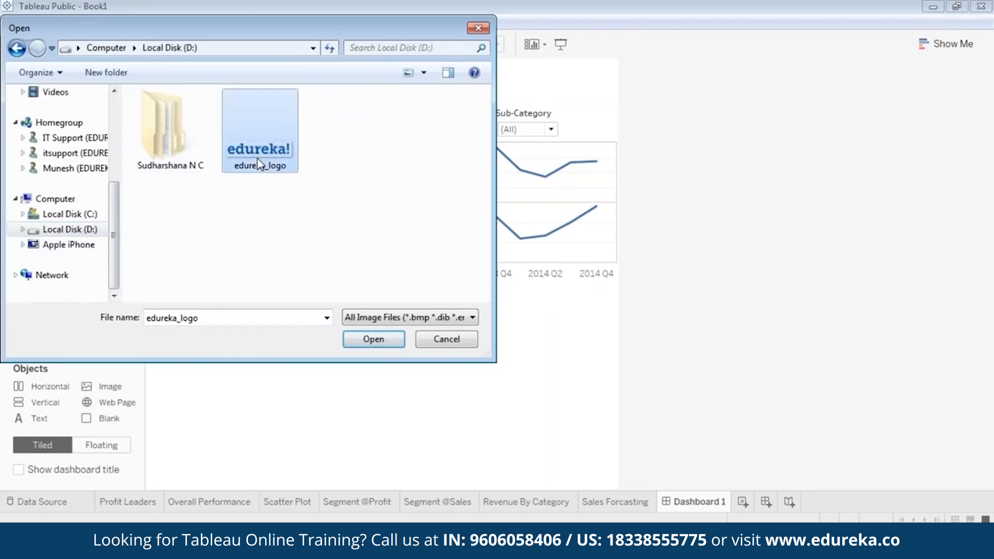
double_click(259, 164)
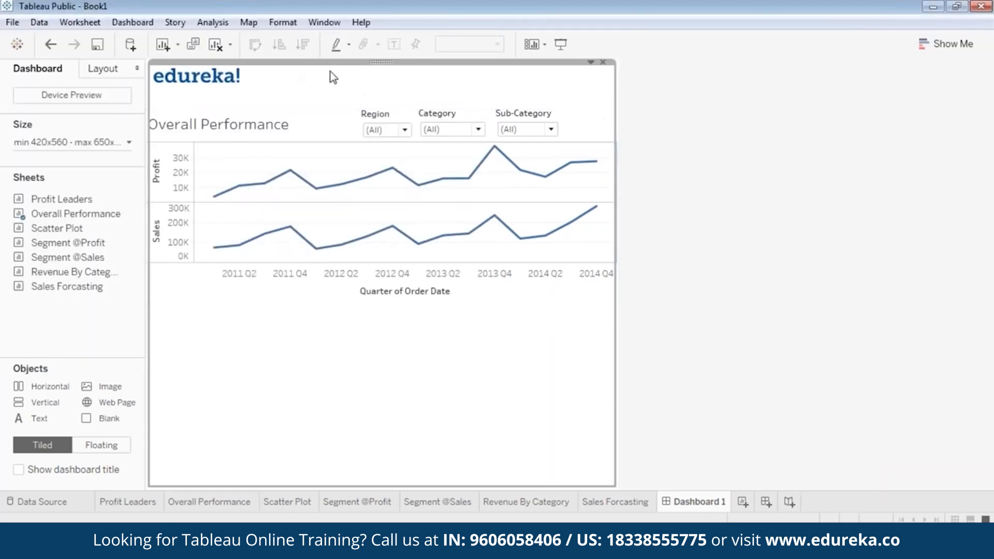
Step: Float the edureka logo, shrink it slightly in the top-left corner, and preview in Presentation Mode
right_click(380, 68)
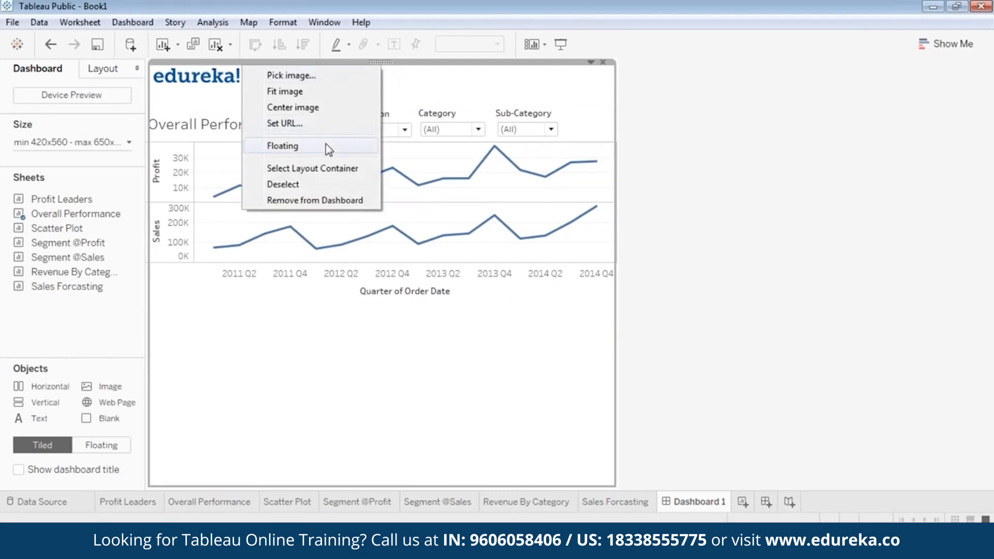
click(328, 144)
drag(203, 72, 369, 70)
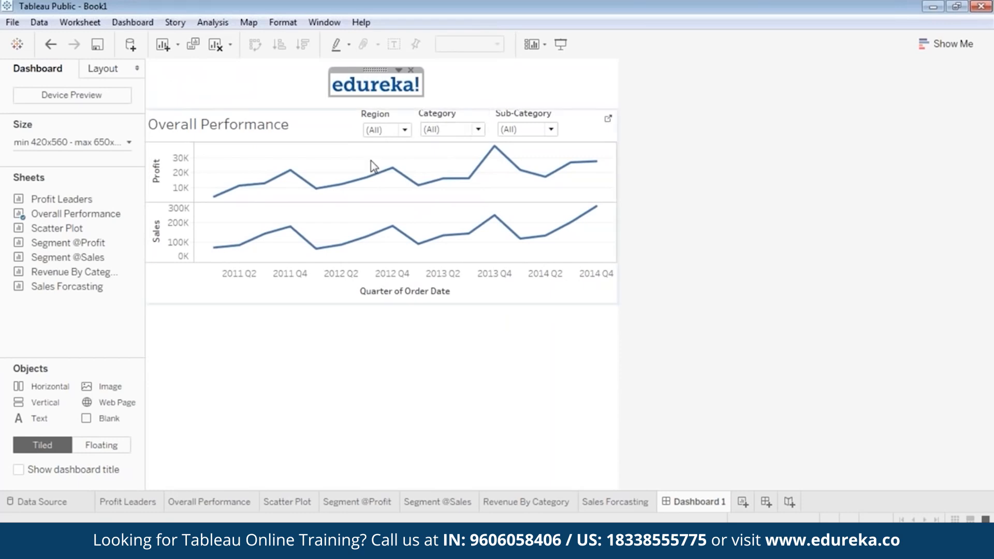
drag(376, 70, 192, 62)
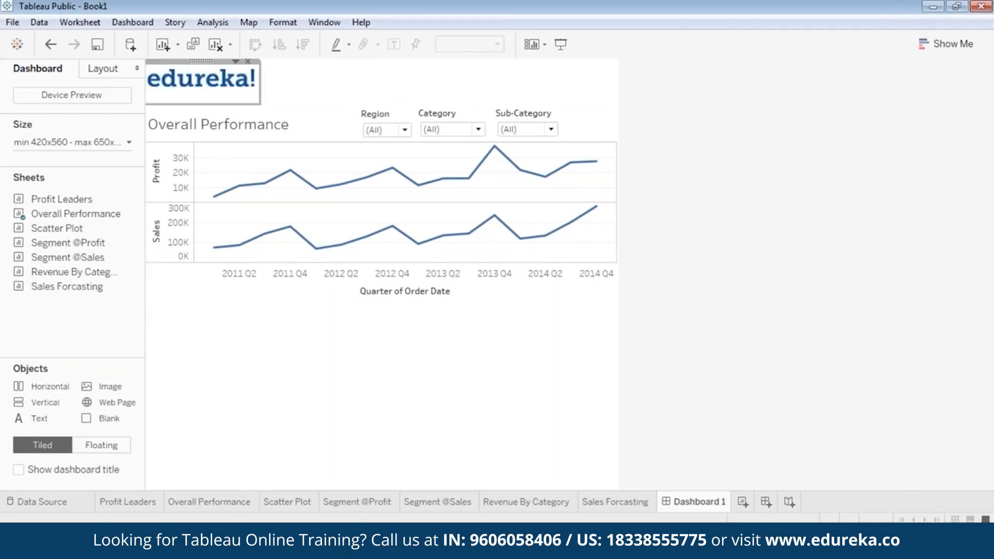
drag(258, 102, 248, 94)
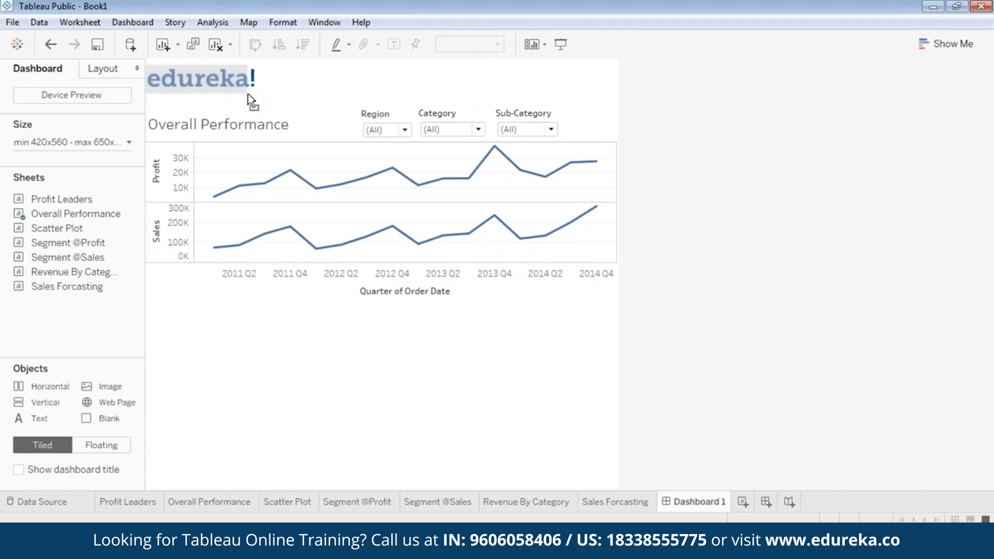
drag(196, 61, 201, 63)
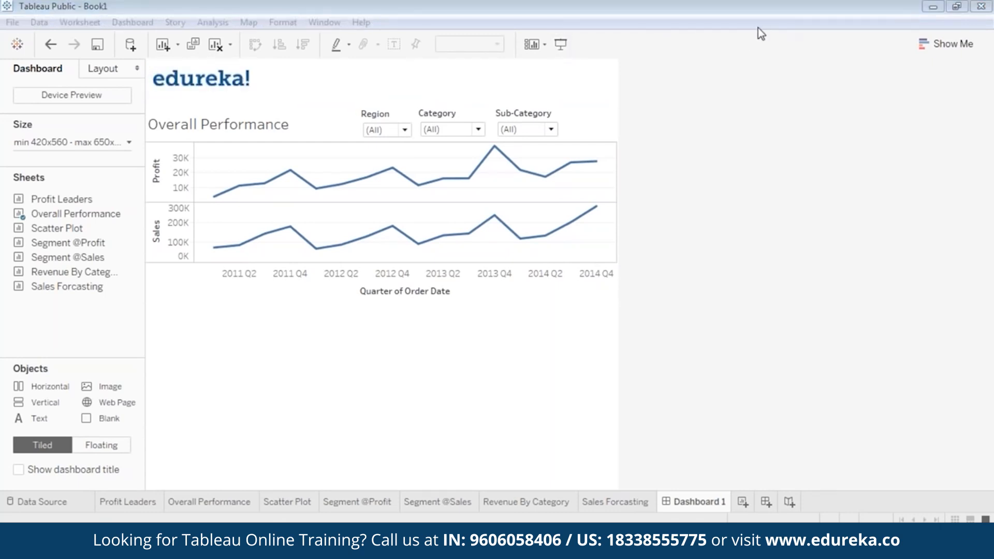
click(561, 44)
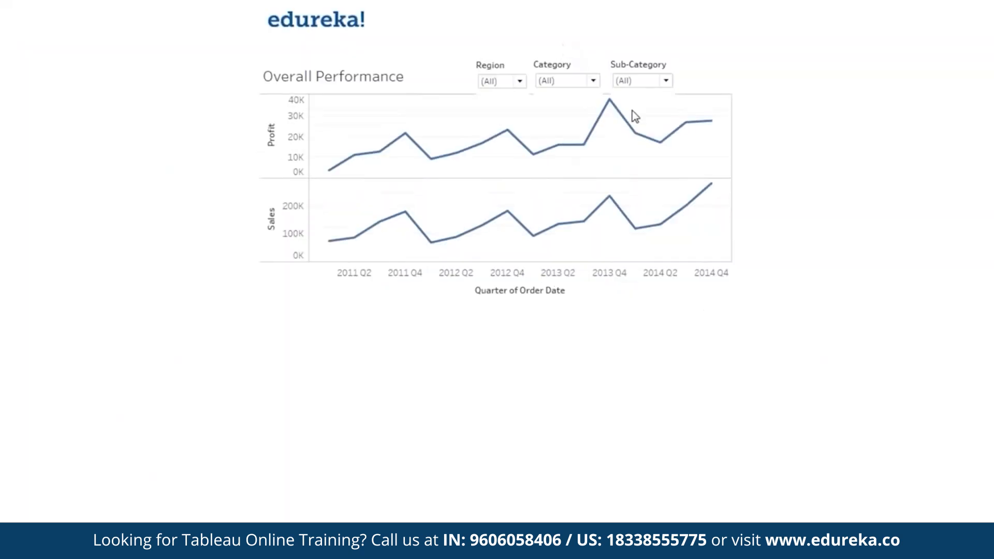
Step: Reposition the Region filter, shorten the Category and Sub-Category cards, and preview the result
mouse_move(463, 152)
key(Escape)
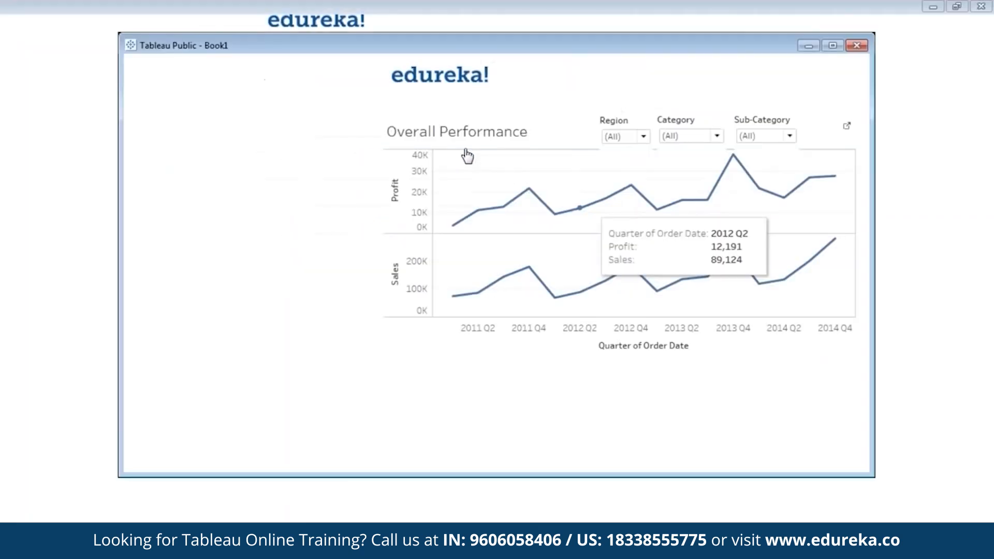
click(395, 128)
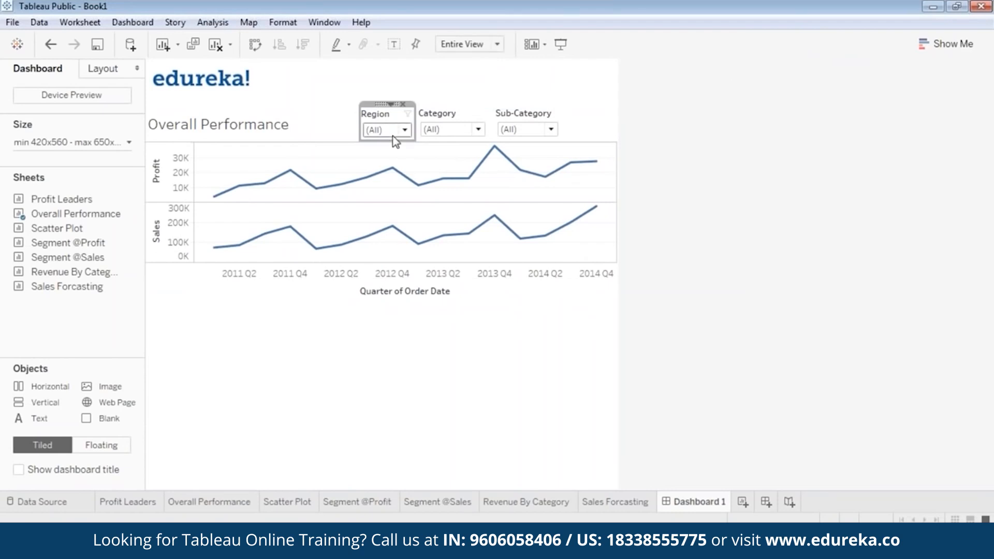
drag(382, 104, 393, 136)
click(472, 132)
click(459, 113)
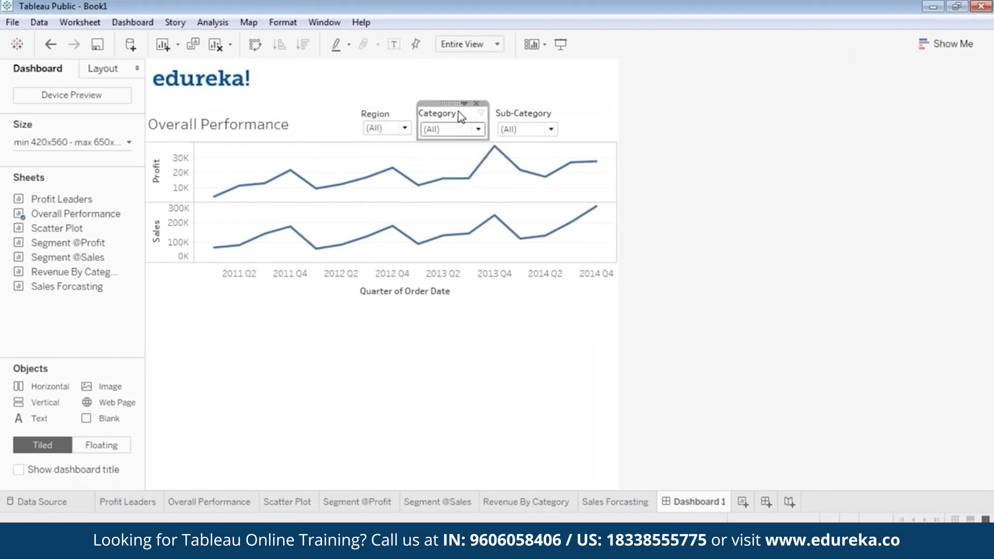
drag(456, 138, 455, 137)
click(535, 111)
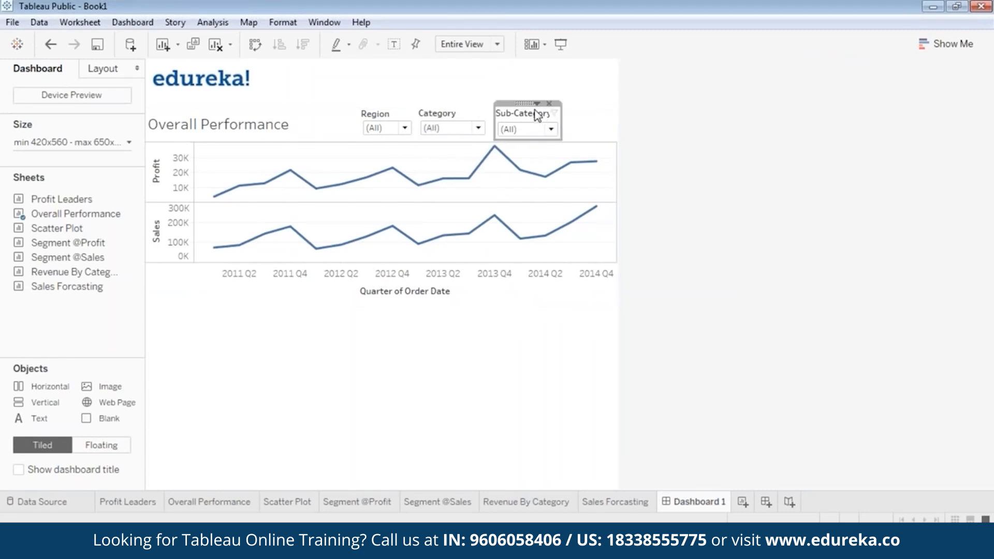
drag(529, 135, 529, 133)
click(563, 47)
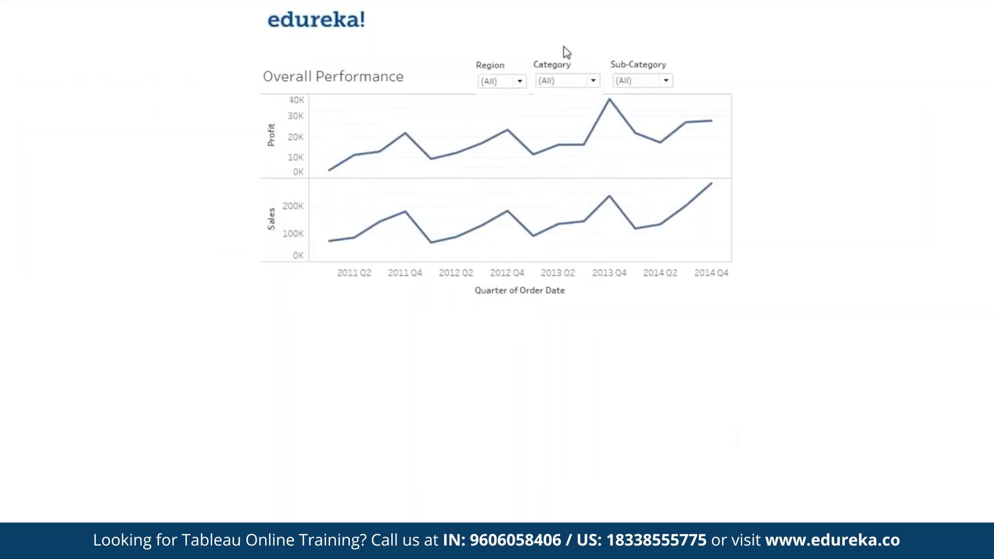
key(Escape)
Step: Nudge the Category and Region filters slightly higher and preview again
click(452, 116)
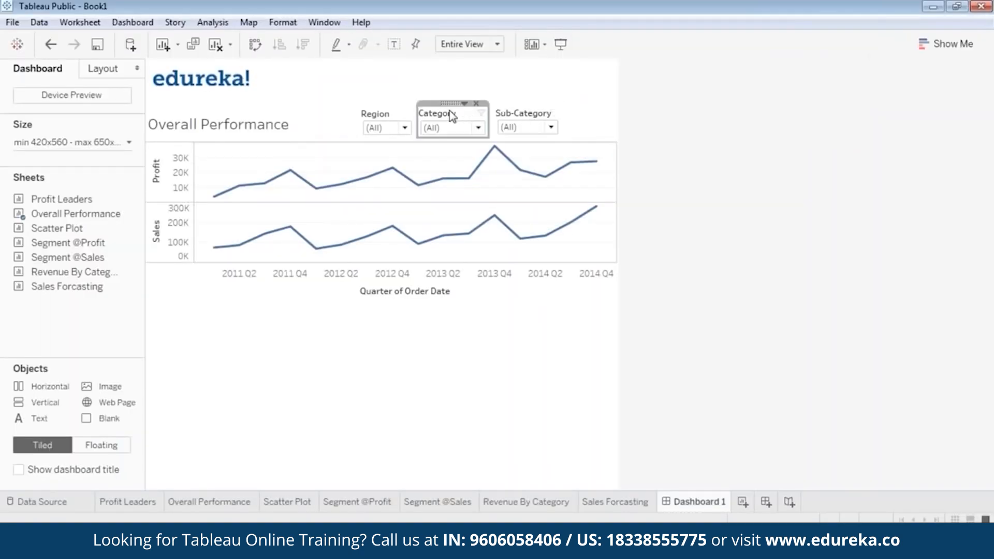
drag(450, 104, 452, 100)
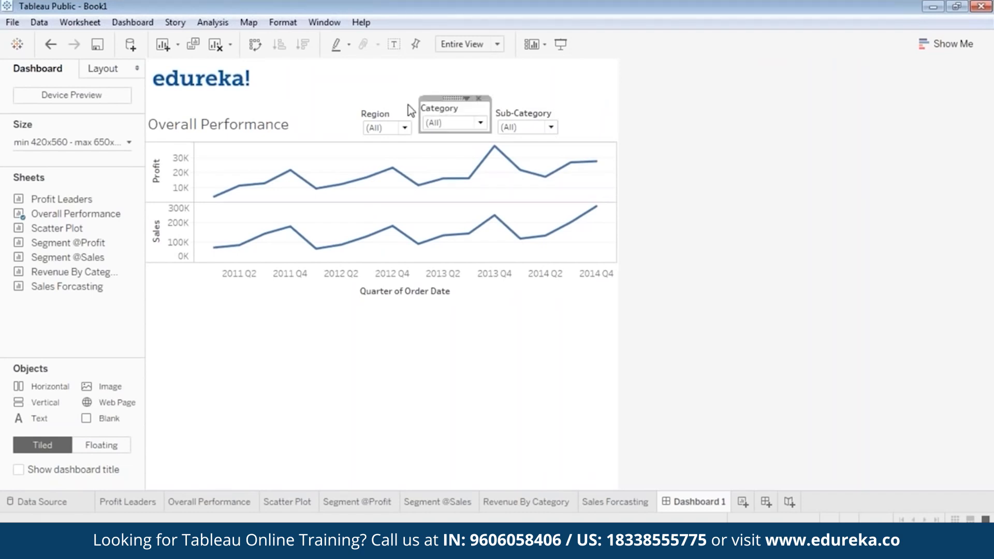
click(391, 118)
drag(383, 104, 385, 96)
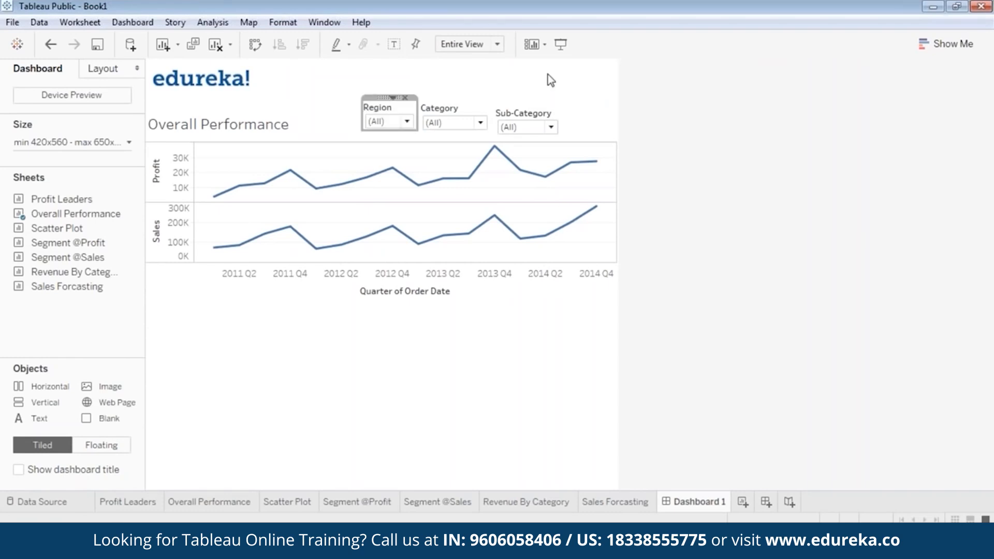
click(561, 44)
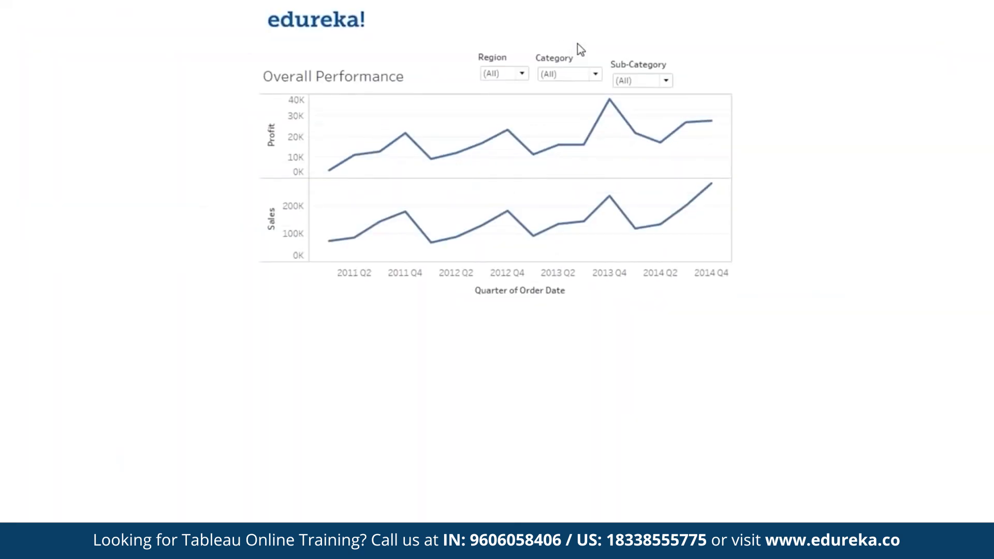
key(Escape)
Step: Raise Sub-Category level with Category and check it in Presentation Mode
click(527, 115)
drag(523, 101, 524, 94)
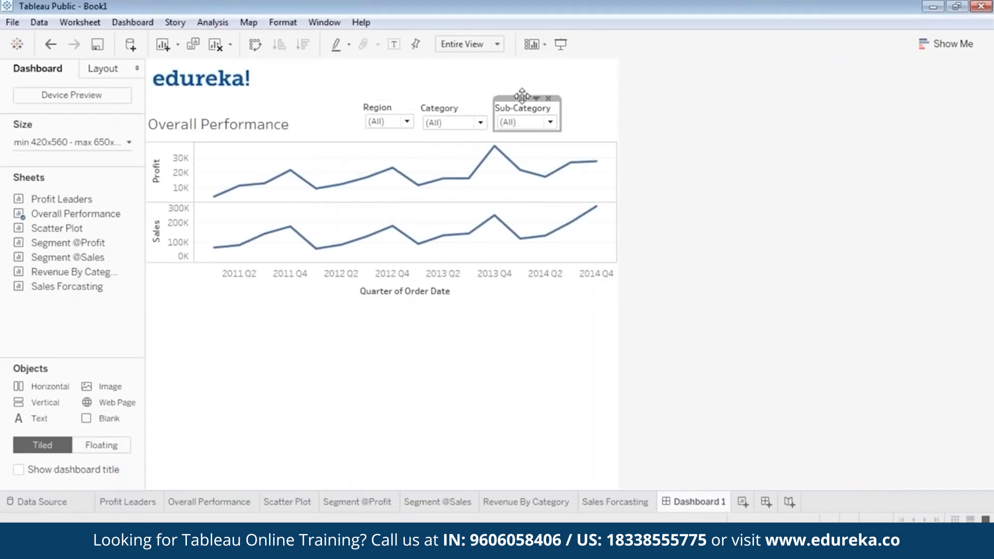
click(561, 44)
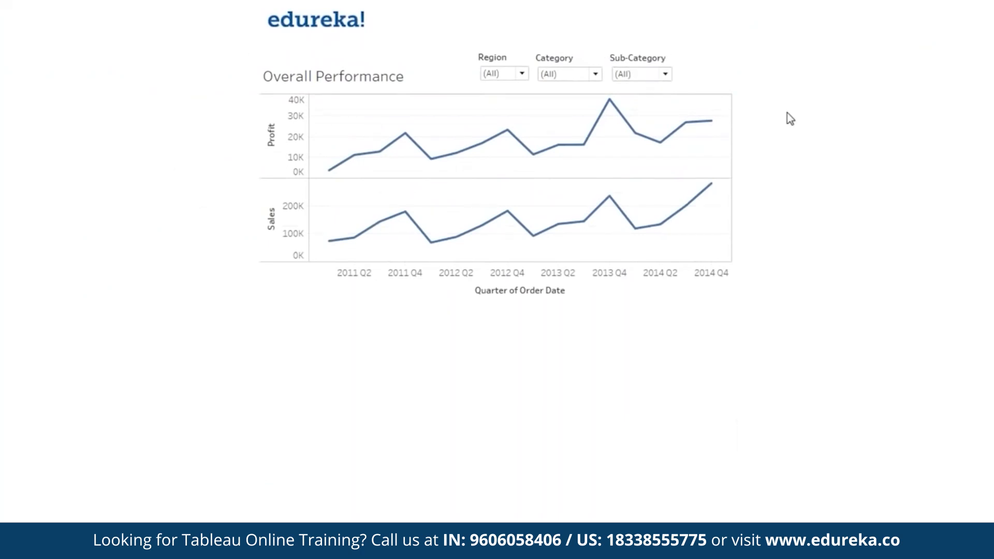
key(Escape)
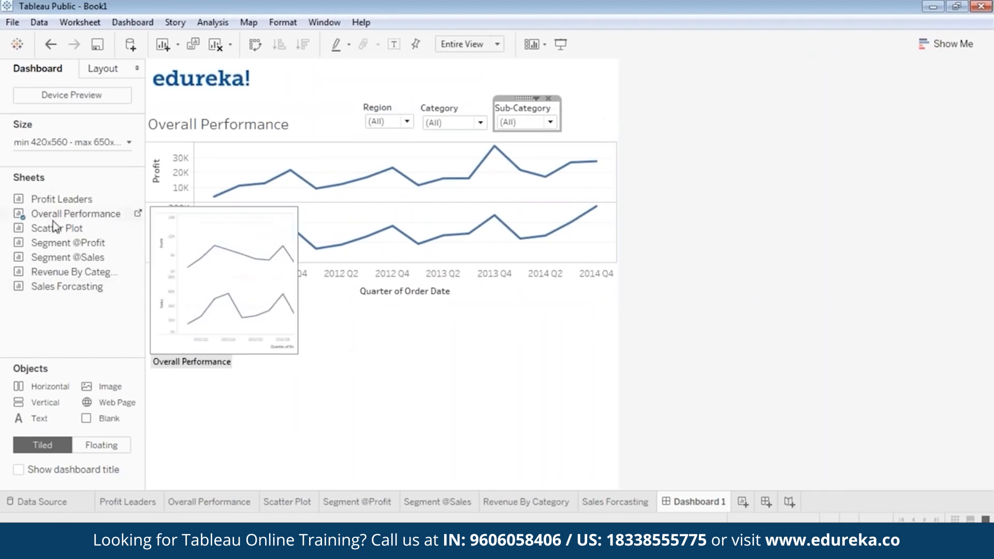
Step: Add Scatter Plot as a floating view placed below the Overall Performance chart
drag(62, 241, 286, 355)
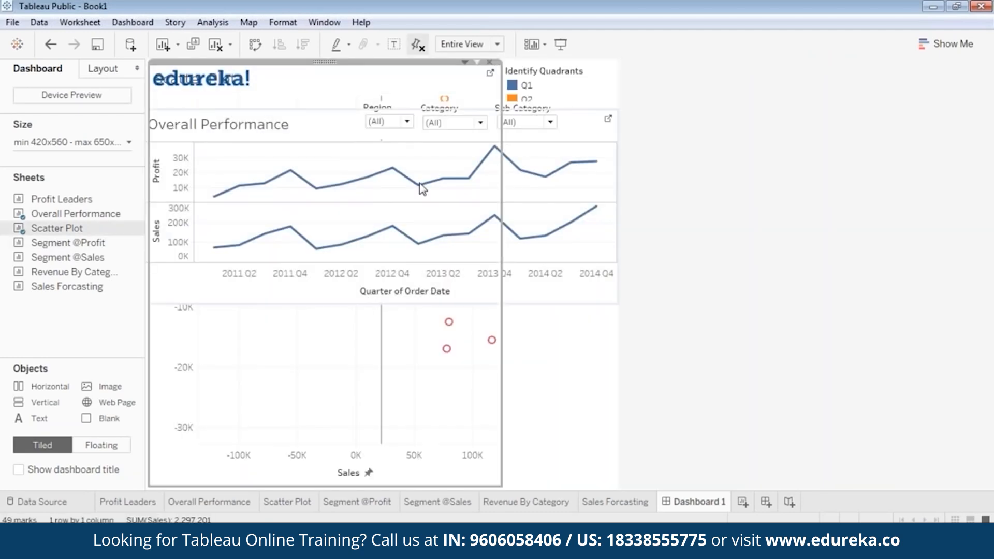
right_click(324, 63)
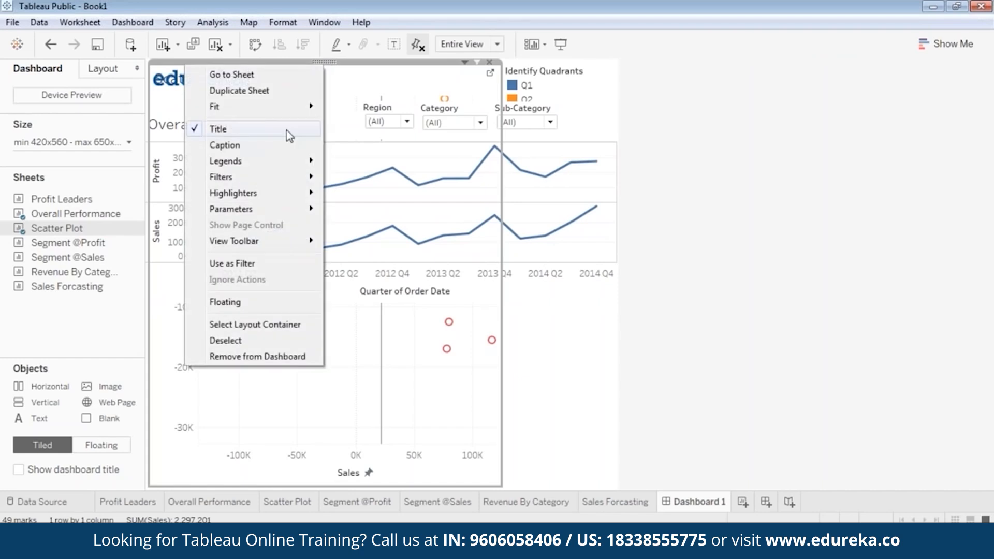
click(248, 300)
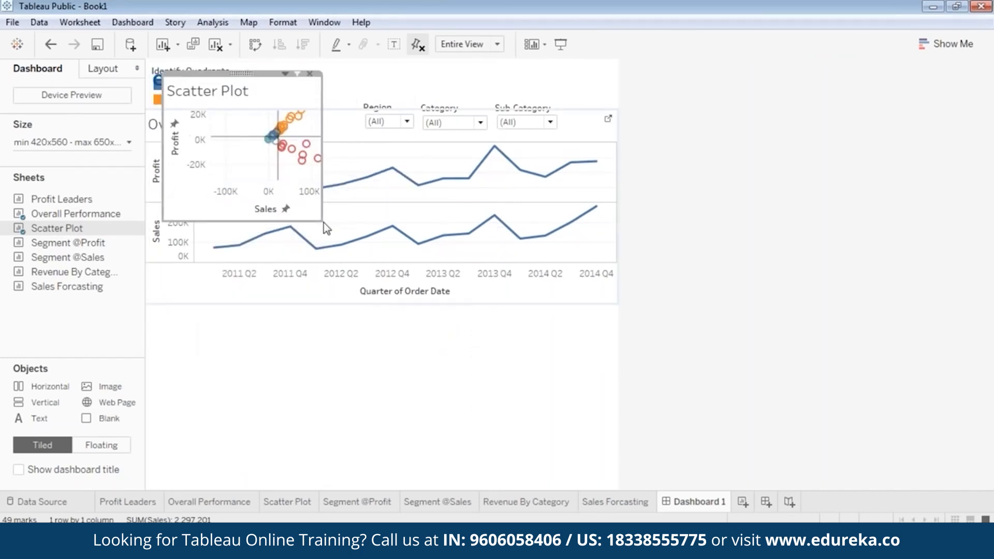
drag(241, 73, 238, 298)
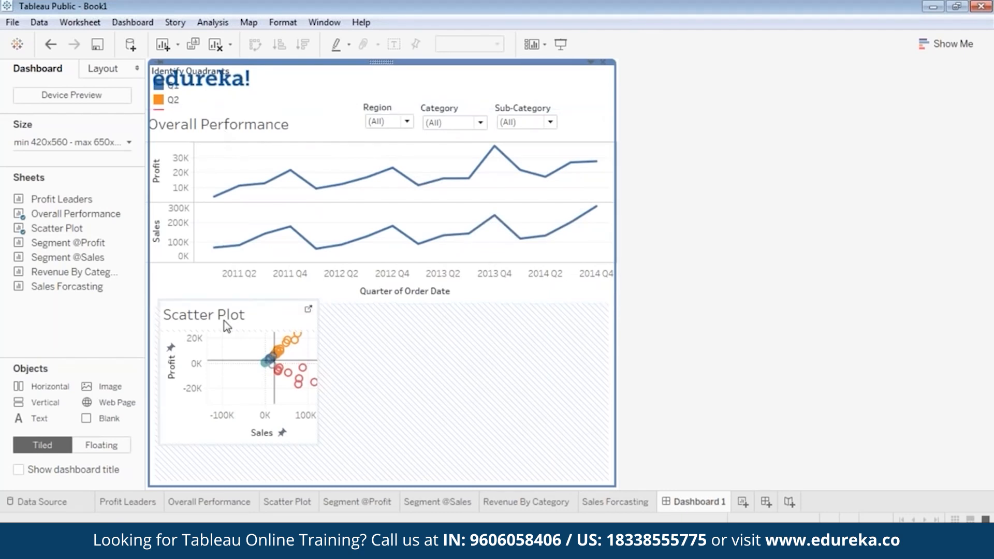
click(128, 145)
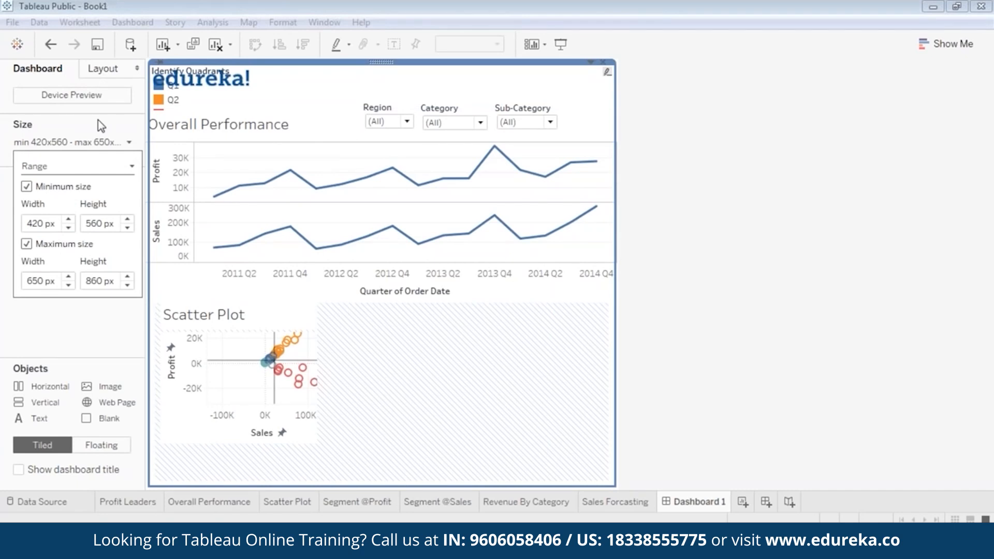
Step: Set the dashboard's Range size to minimum width 620 px and height 960 px
click(69, 220)
click(69, 220)
click(69, 220)
click(69, 228)
click(69, 228)
click(128, 220)
click(128, 219)
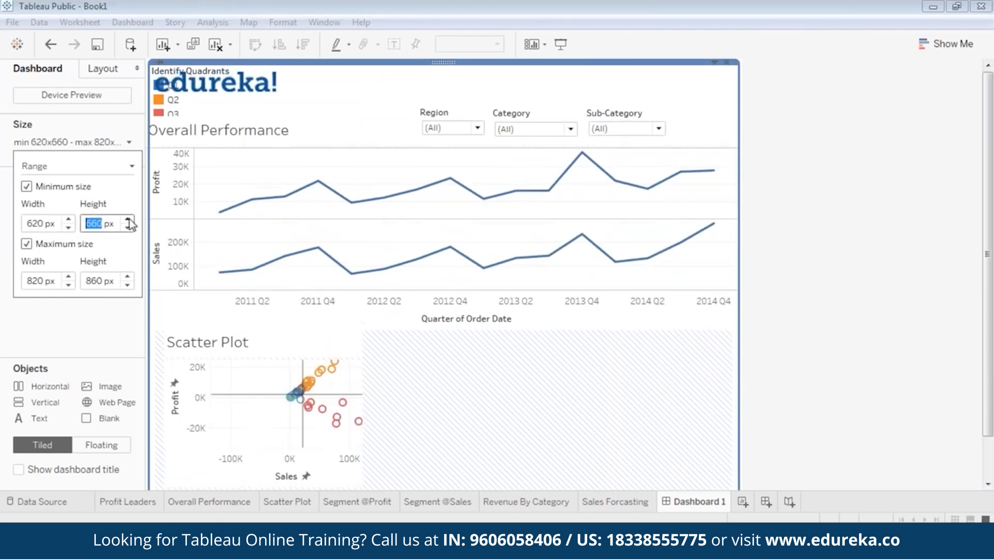
click(128, 219)
click(127, 219)
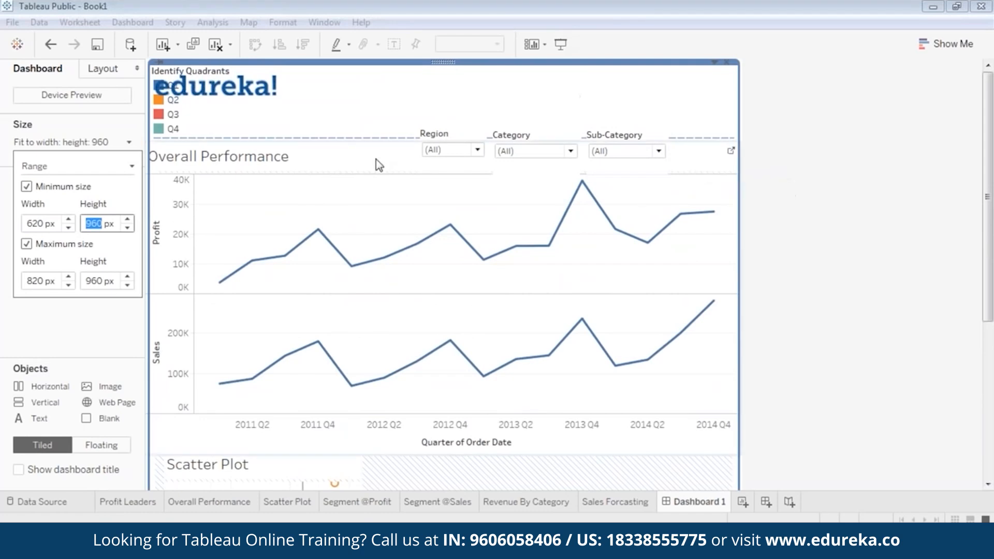
click(800, 244)
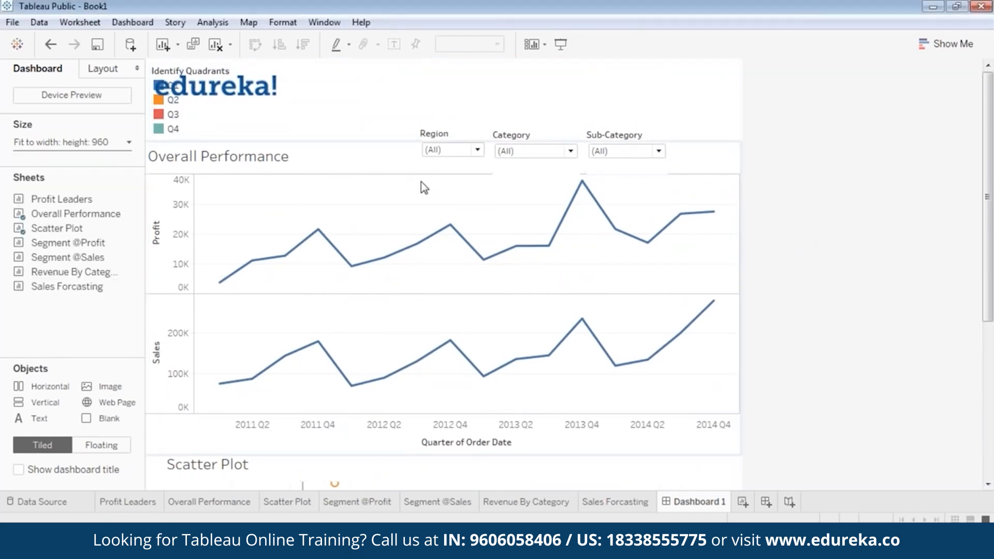
drag(986, 285, 980, 420)
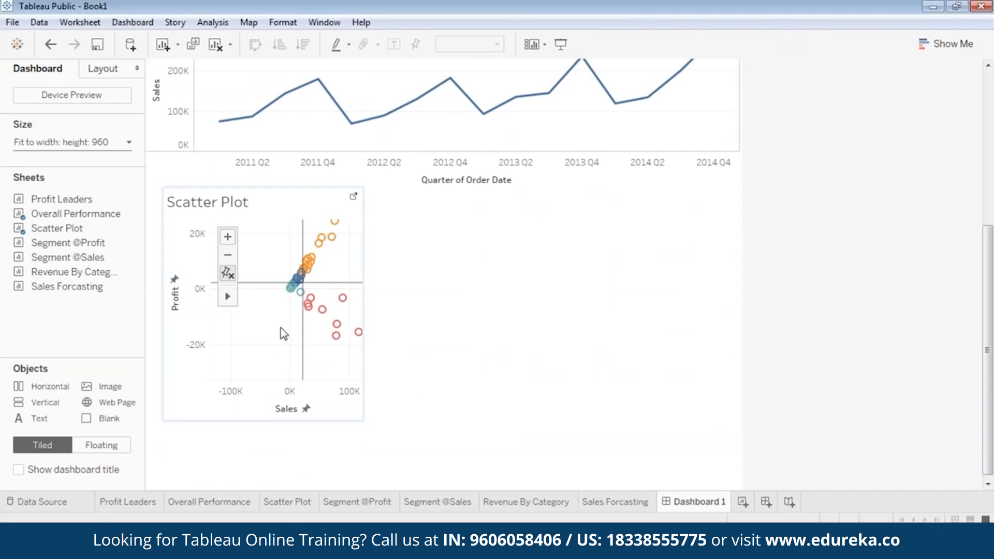
Step: Enlarge the Scatter Plot zone on Dashboard 1 and adjust its position and size
click(280, 328)
drag(366, 423, 501, 502)
scroll(695, 371, up, 4)
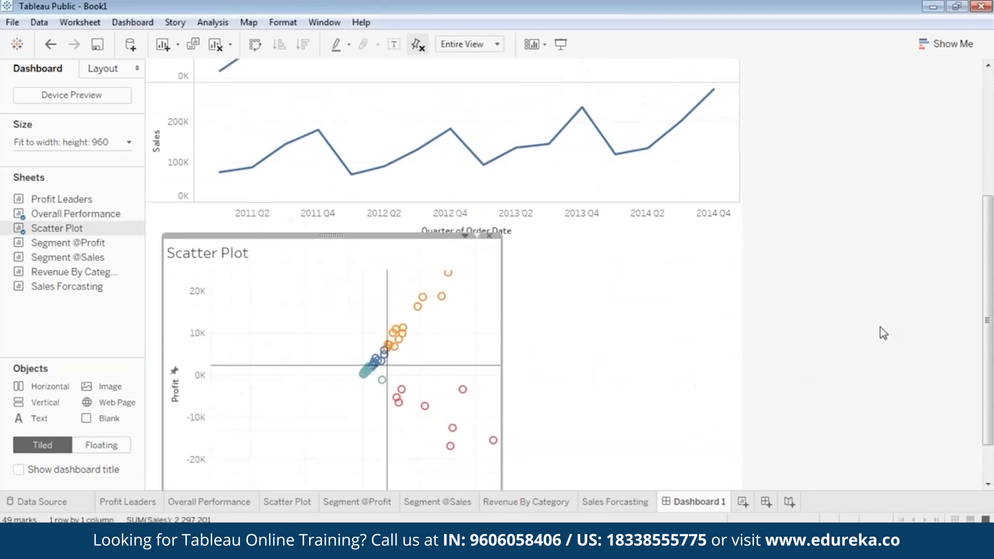
scroll(895, 321, up, 5)
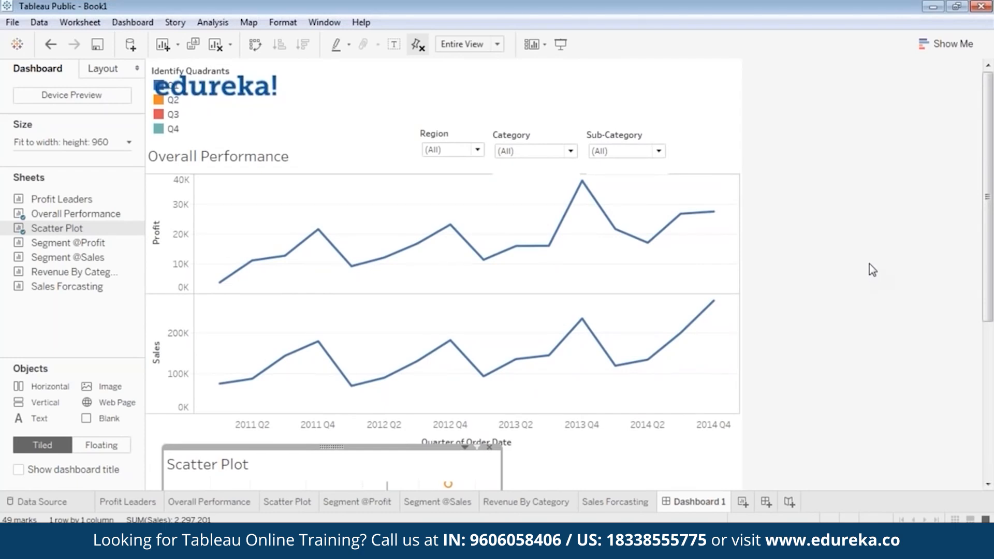
scroll(868, 263, down, 6)
scroll(991, 280, down, 3)
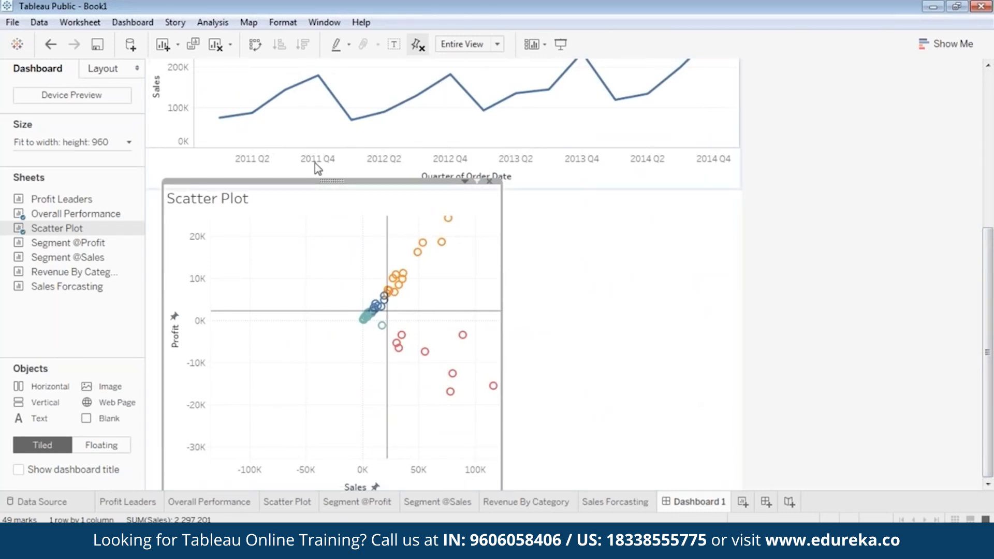
drag(329, 179, 328, 160)
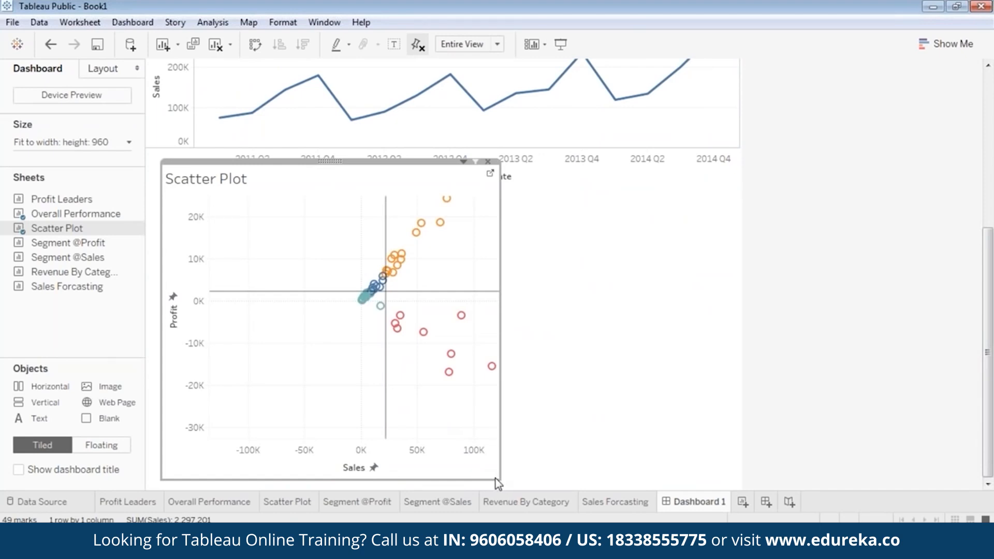
drag(502, 486, 475, 464)
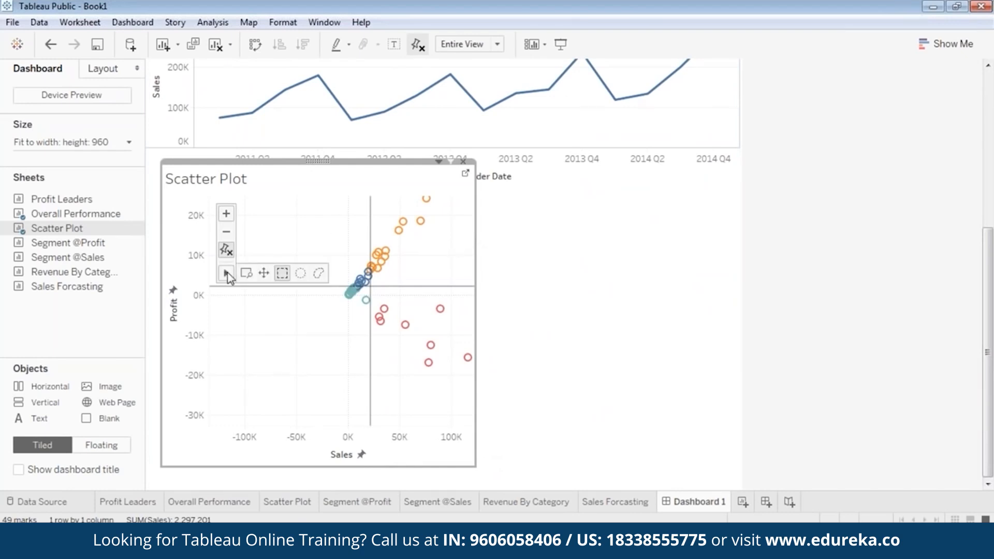
Step: Pan the scatter points into the frame and widen the zone, showing Sales 0K–240K
drag(429, 264, 304, 364)
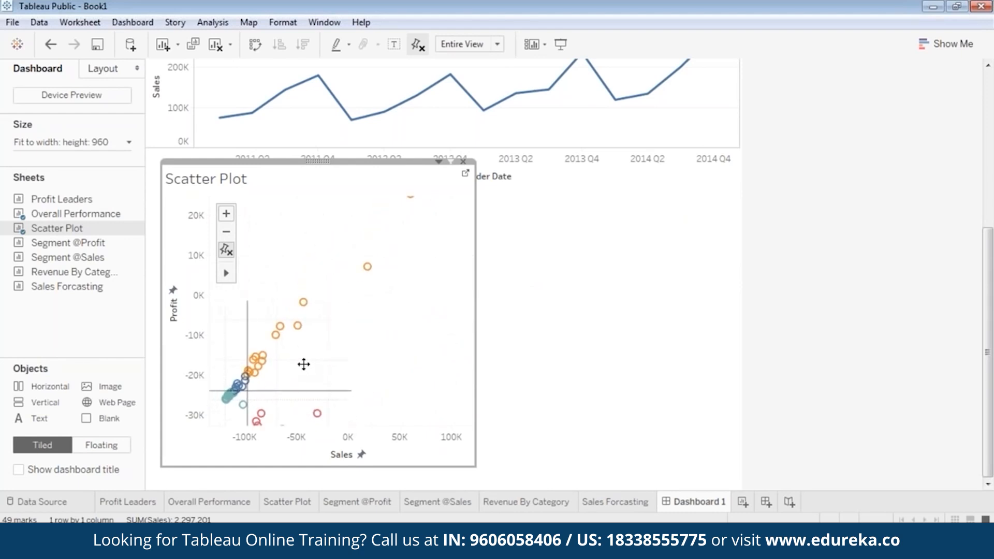
drag(396, 331, 396, 334)
drag(476, 301, 699, 276)
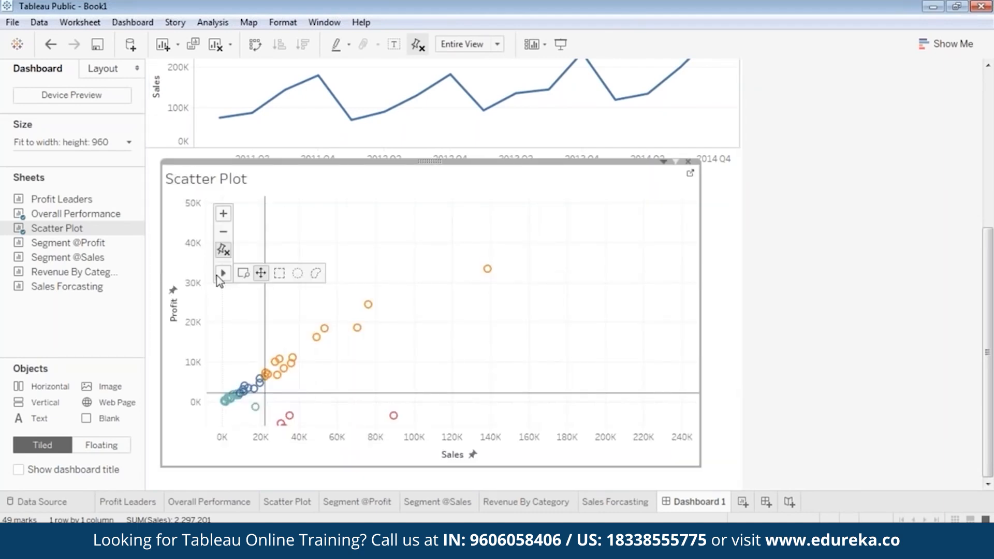
Step: Zoom out and pan the Scatter Plot so every point shows, Sales out to 450K
click(223, 233)
click(223, 234)
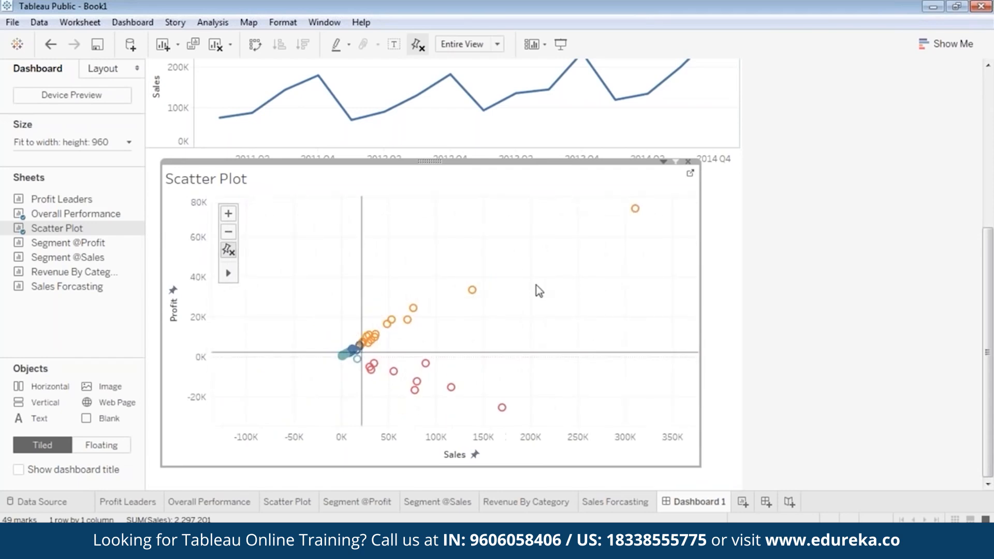
mouse_move(226, 275)
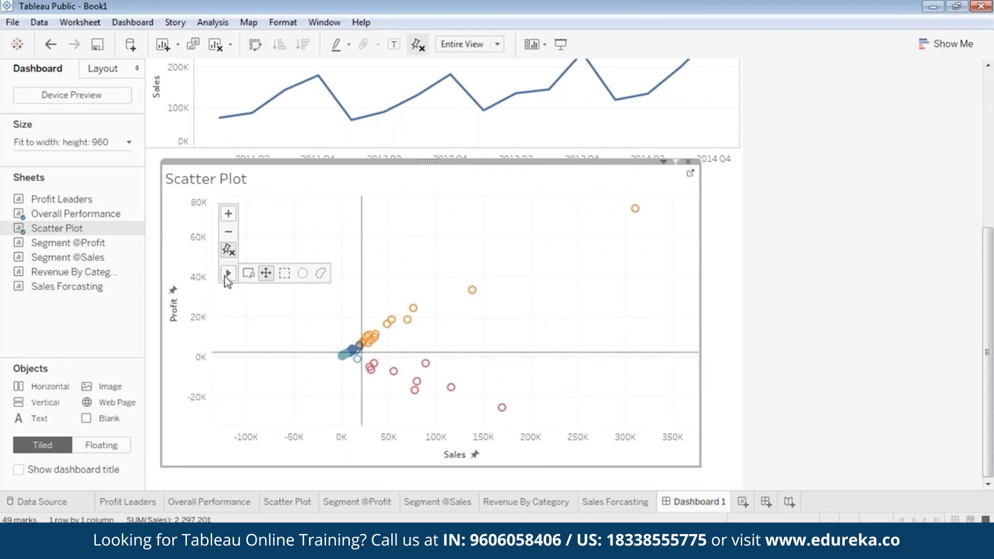
click(264, 276)
drag(506, 322, 400, 333)
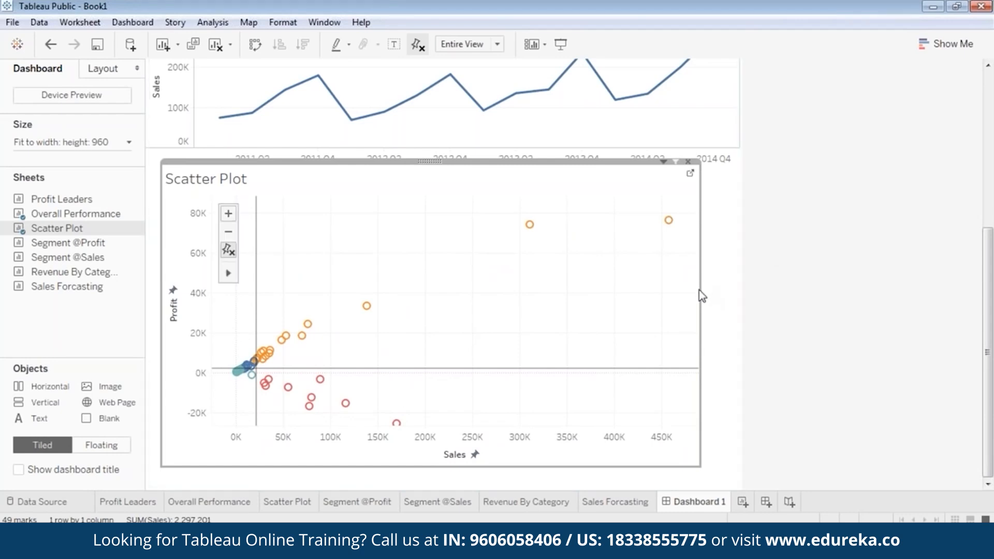
Step: Narrow the Scatter Plot zone and fit it below the Overall Performance chart
drag(699, 290, 632, 293)
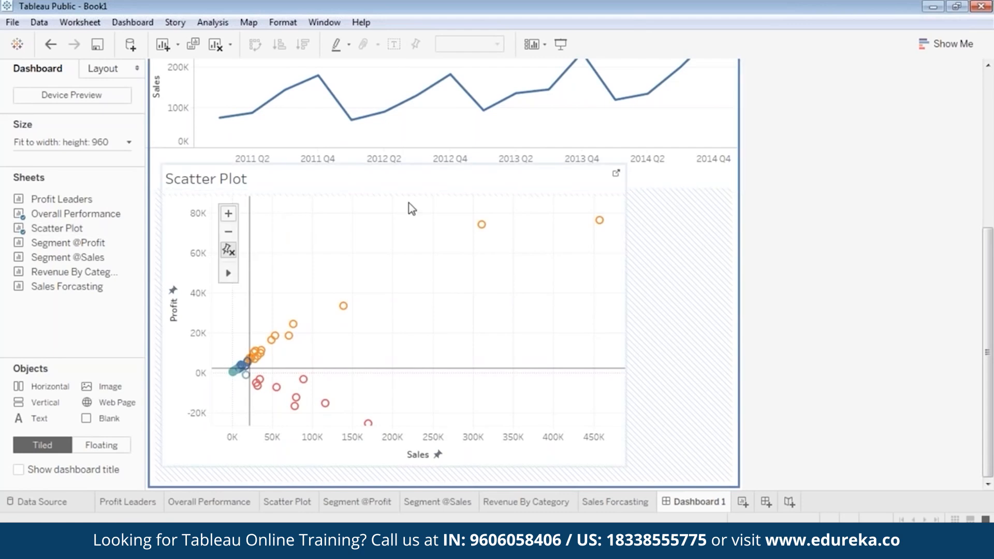
drag(387, 161, 384, 174)
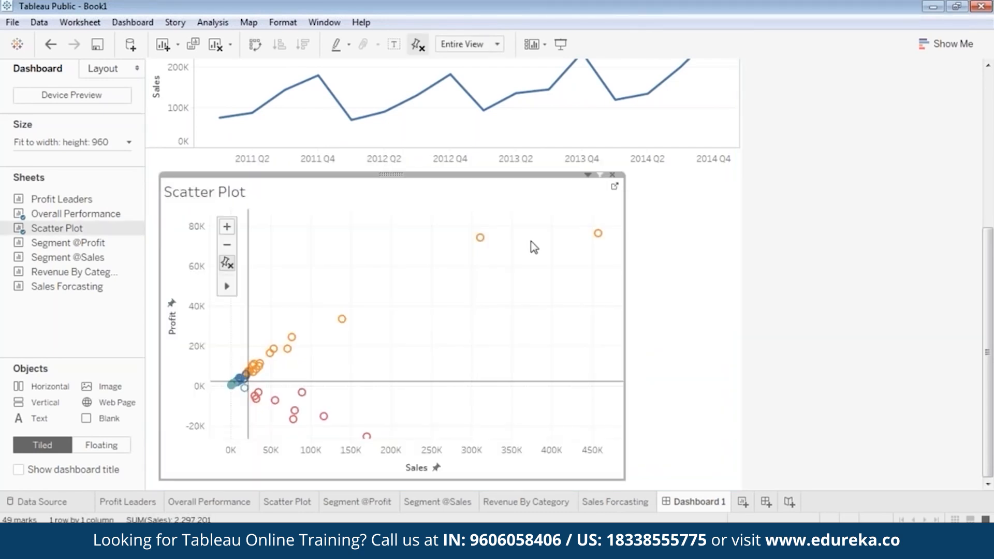
click(676, 285)
click(370, 249)
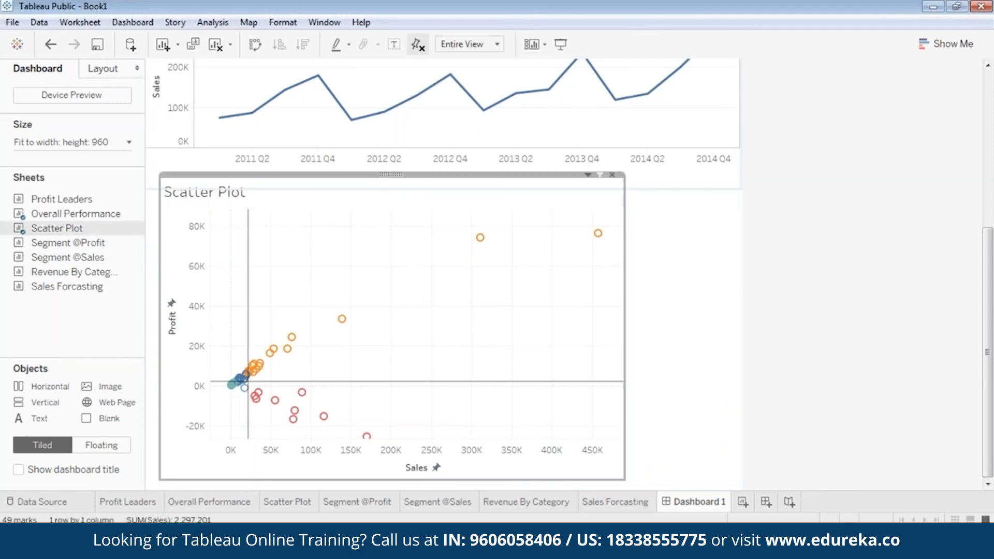
drag(365, 174, 325, 193)
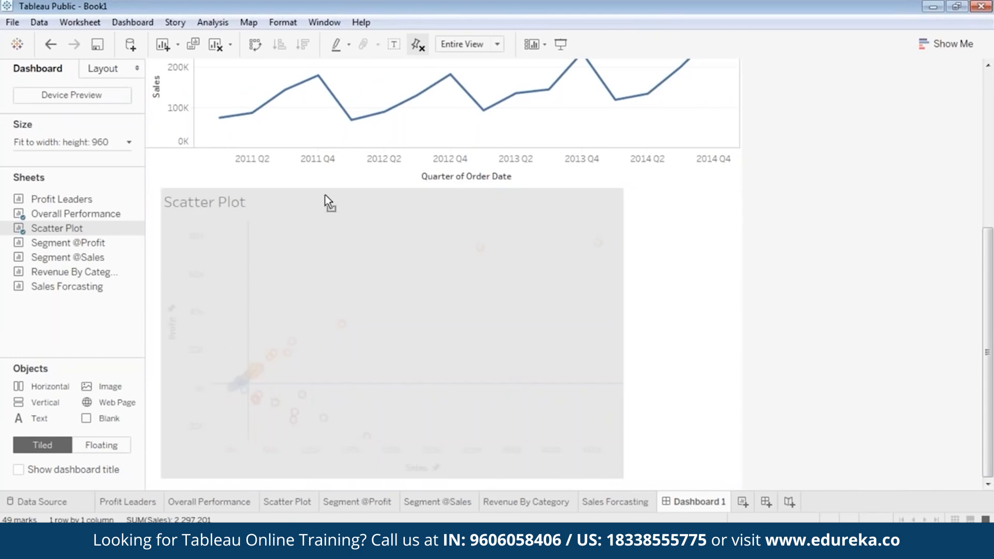
click(767, 256)
click(520, 285)
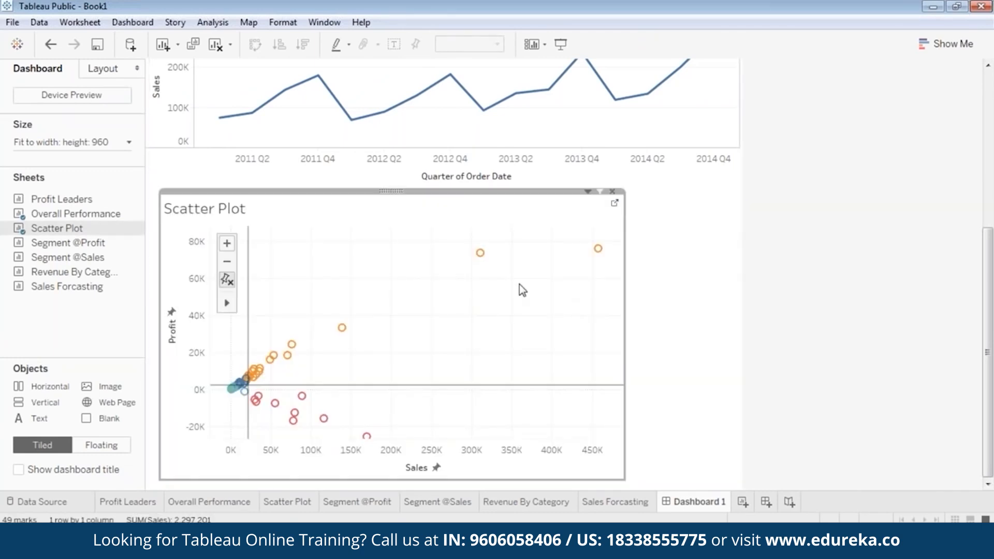
drag(393, 192, 390, 193)
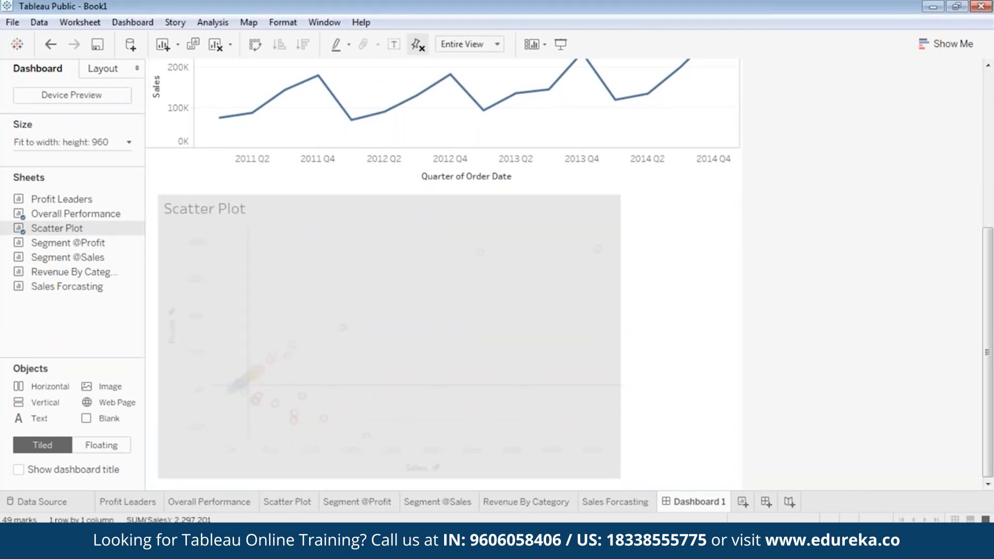
Step: Preview the dashboard in Presentation Mode, then return to editing
click(561, 45)
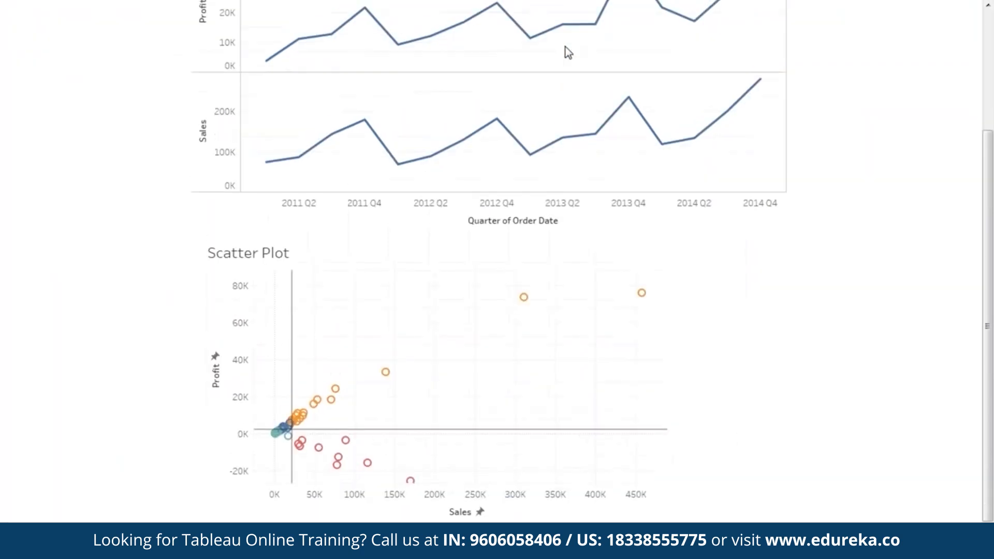
scroll(795, 263, up, 3)
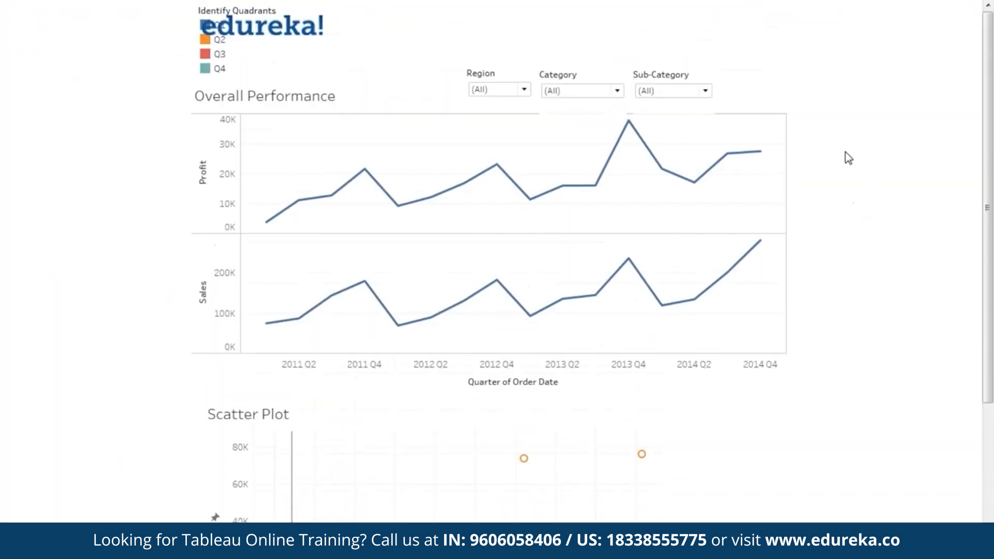
scroll(848, 158, down, 3)
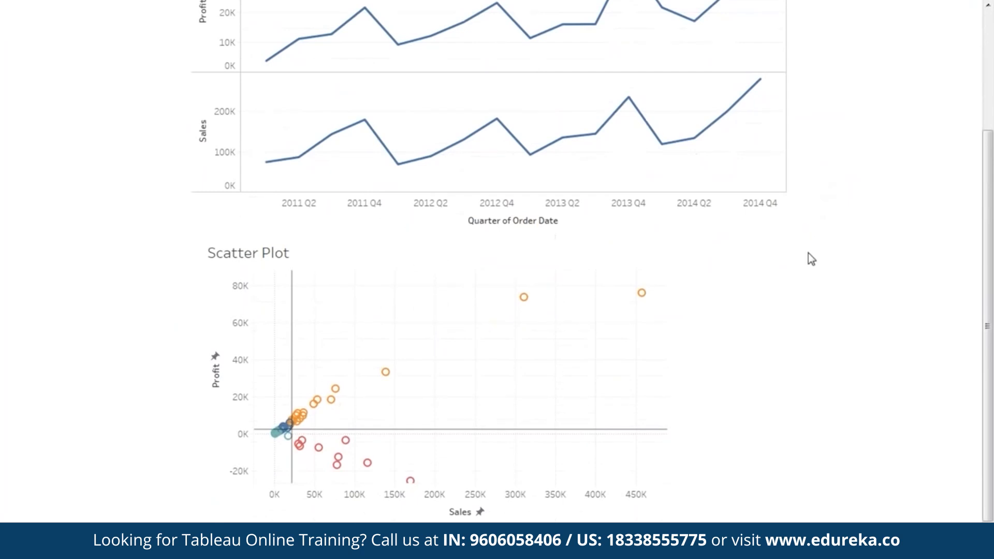
key(Escape)
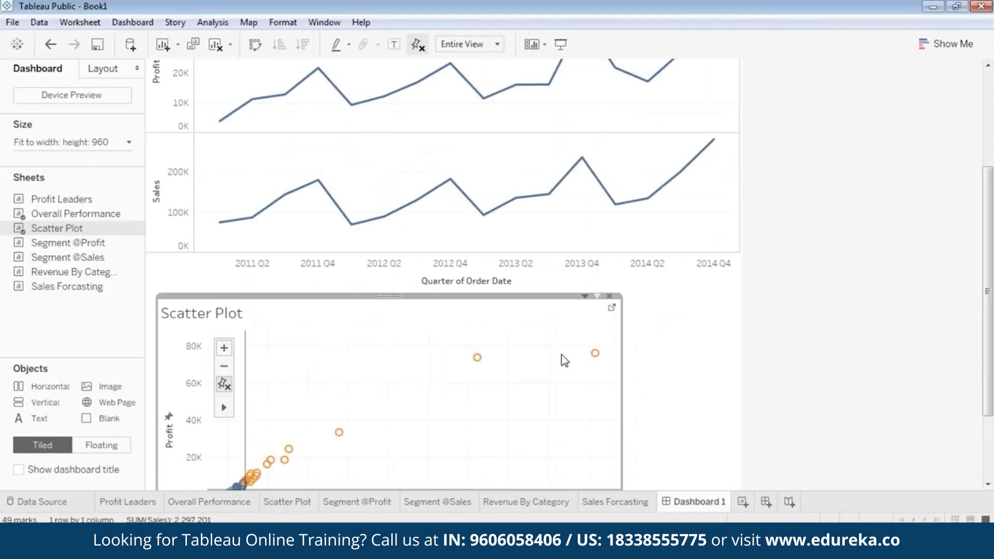
scroll(896, 311, down, 1)
scroll(898, 315, down, 1)
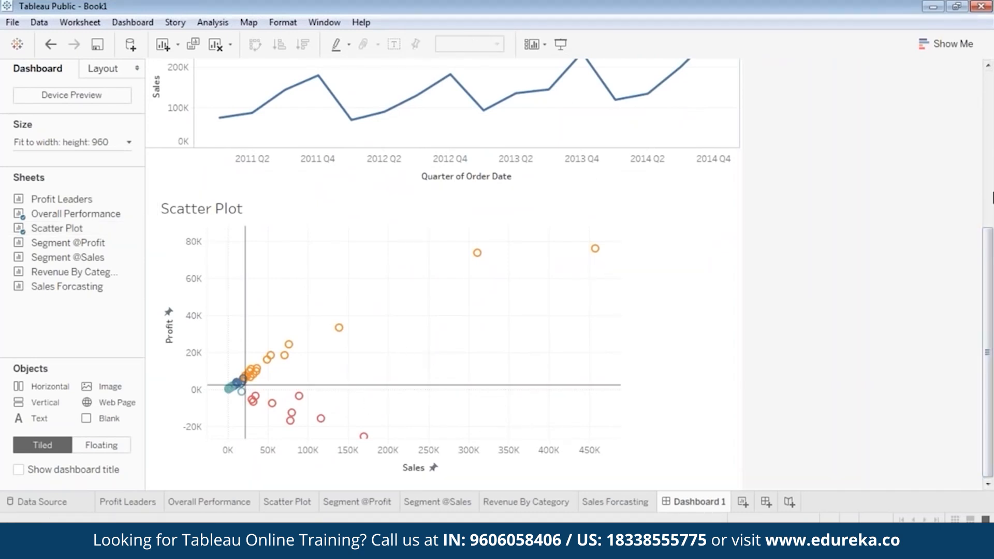
Step: Make the Identify Quadrants legend a floating object
drag(989, 352, 992, 196)
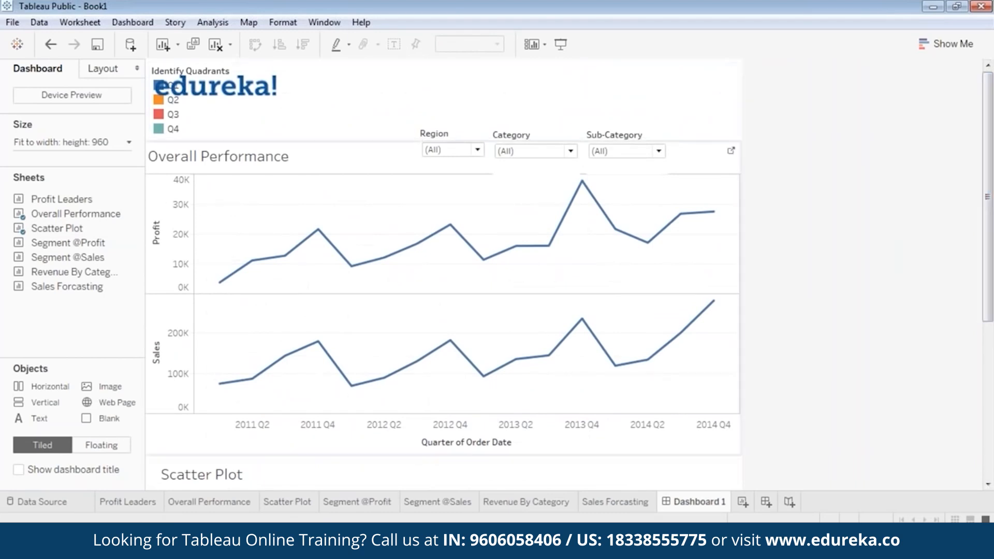
click(175, 129)
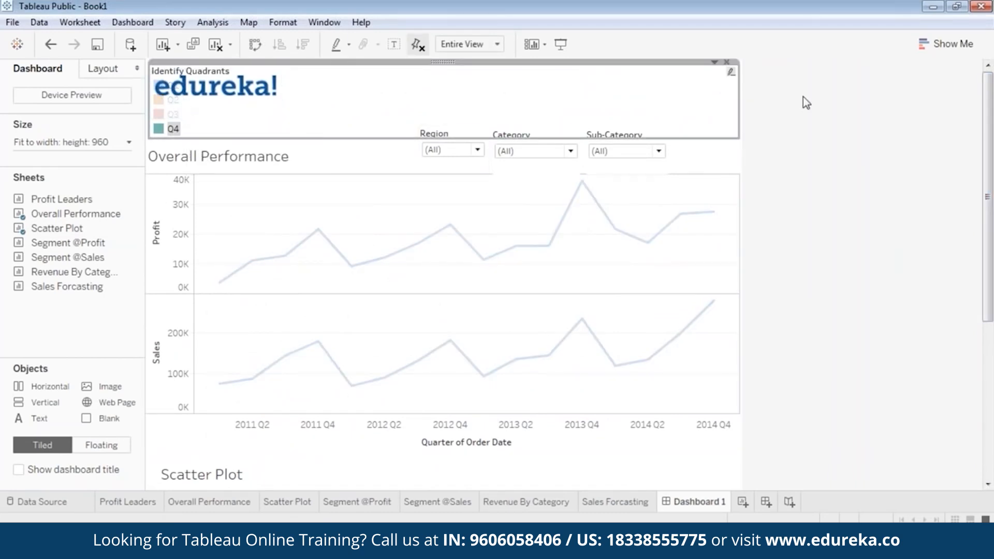
right_click(442, 62)
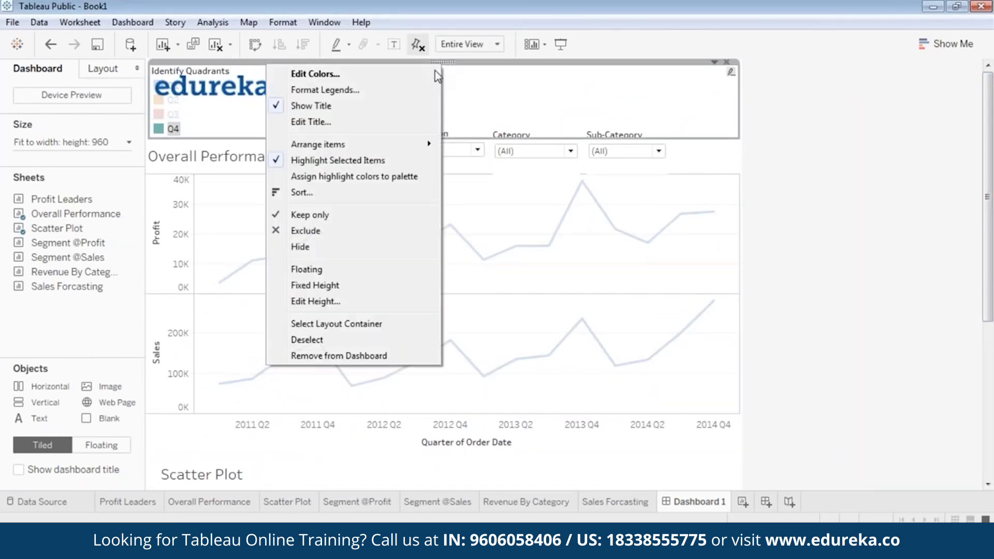
click(342, 269)
Step: Position the floating legend to the right of the Scatter Plot, level with its middle
drag(212, 73, 569, 445)
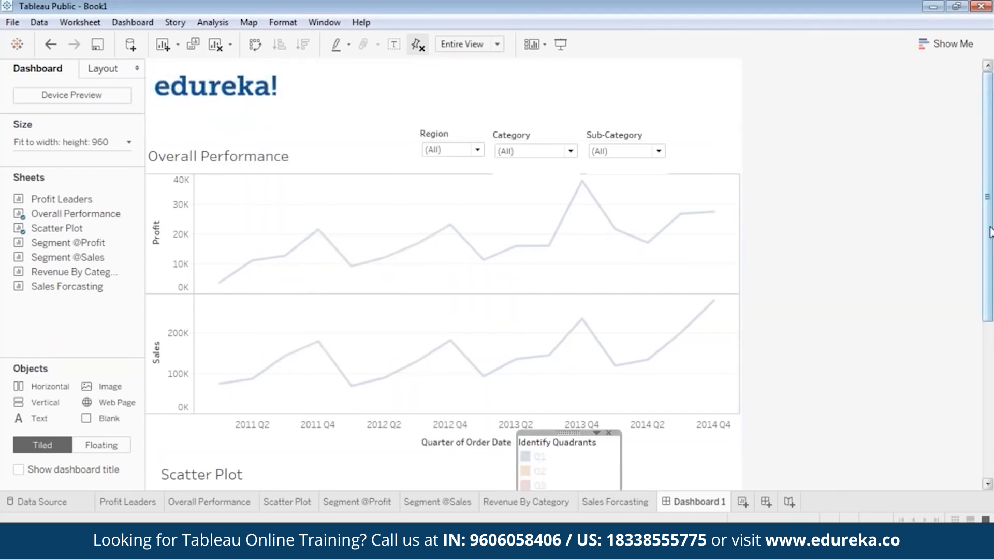
scroll(713, 261, down, 5)
drag(567, 233, 696, 307)
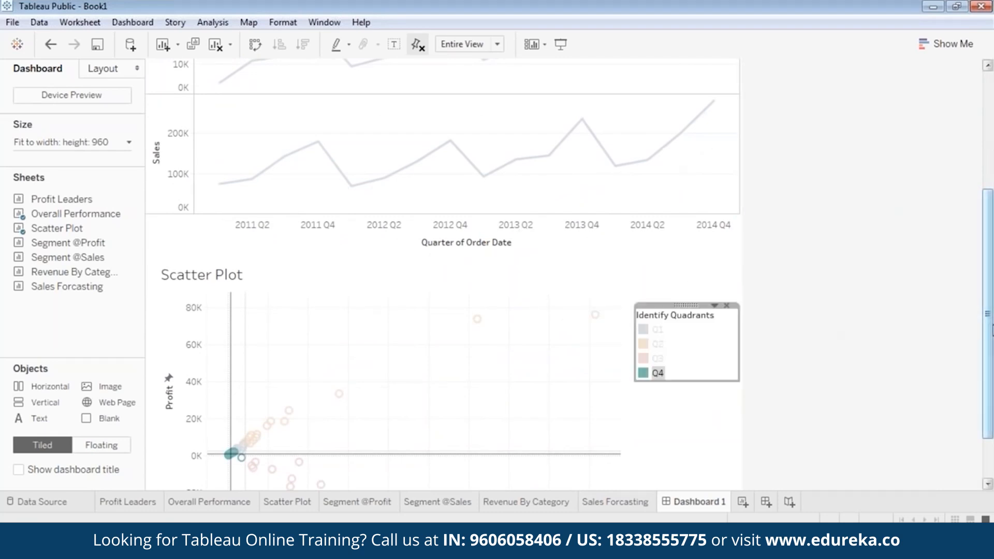
scroll(825, 333, down, 3)
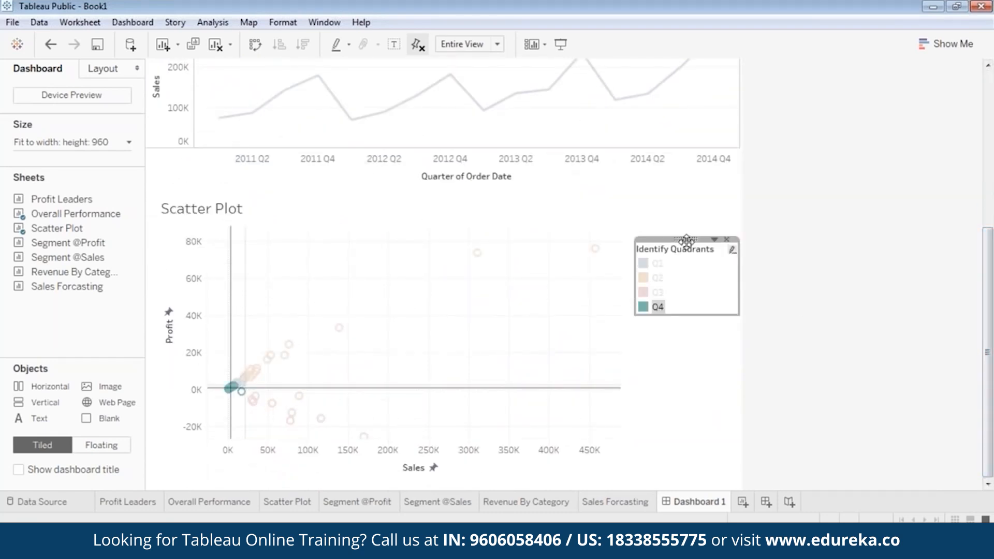
drag(685, 239, 685, 222)
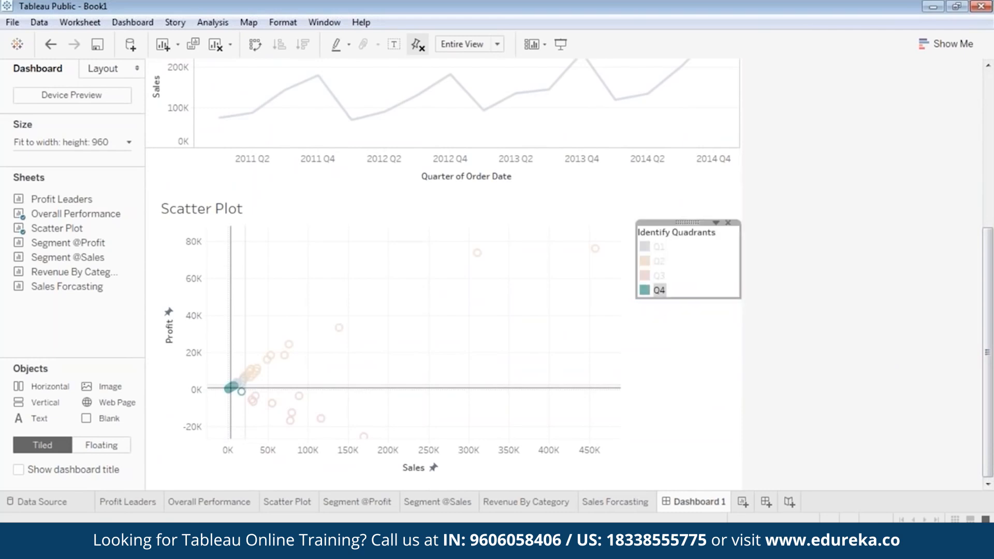
click(676, 372)
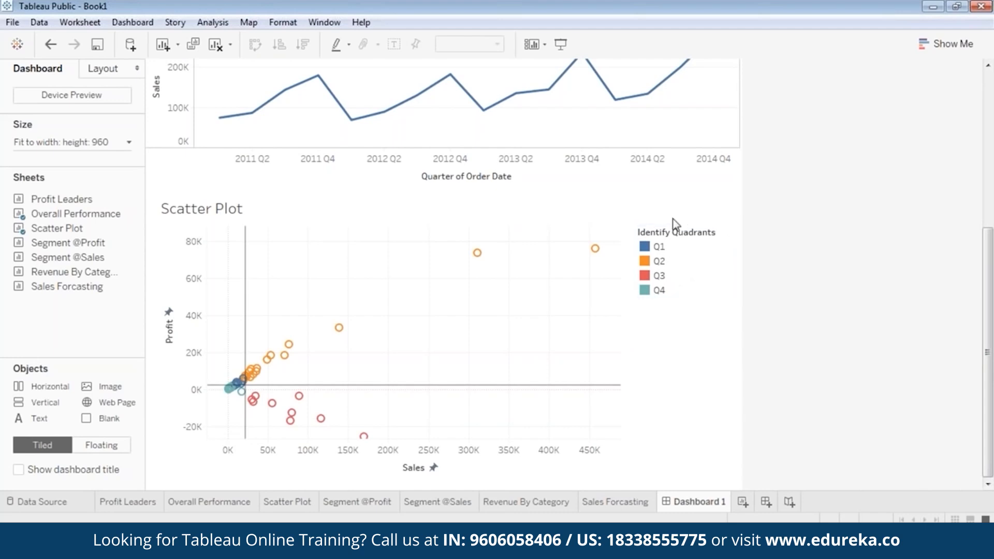
click(686, 233)
drag(689, 223, 691, 313)
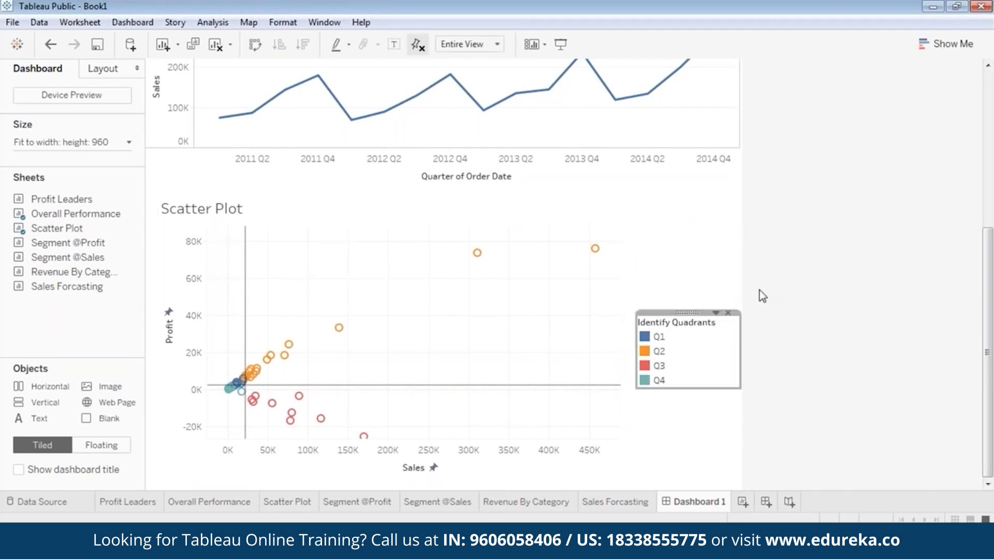
scroll(804, 302, up, 2)
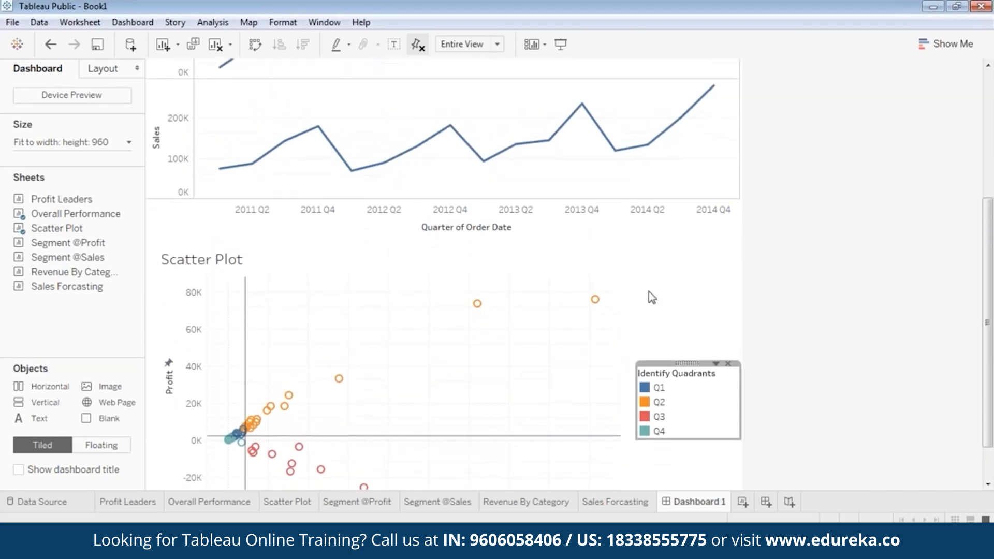
right_click(534, 297)
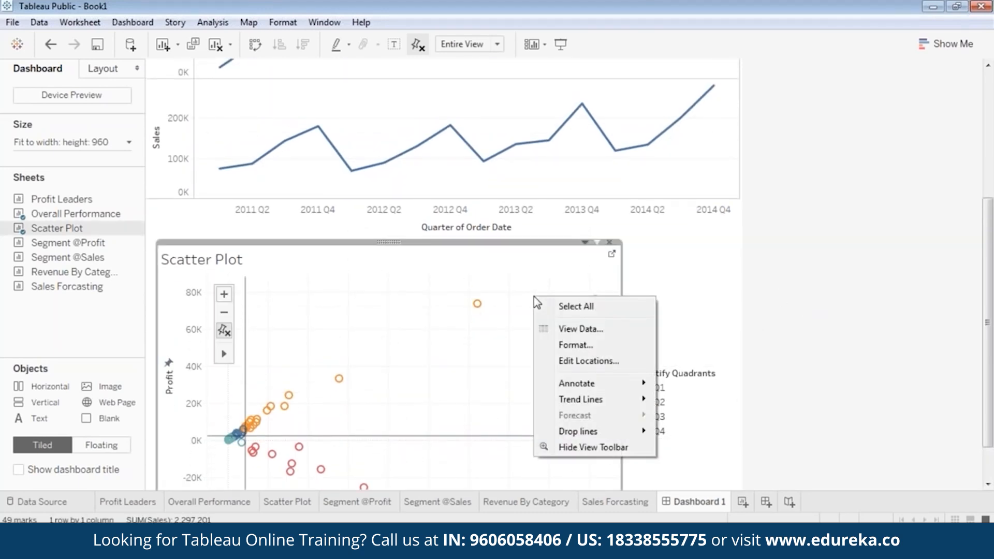
Step: Add a Region filter to the Scatter Plot from the zone's Filters menu
click(684, 305)
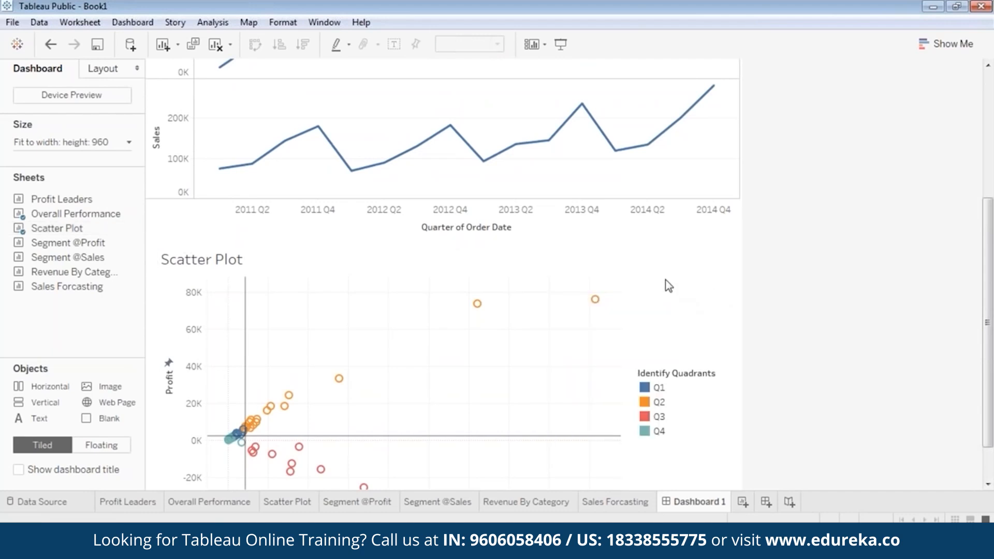
right_click(455, 253)
click(386, 242)
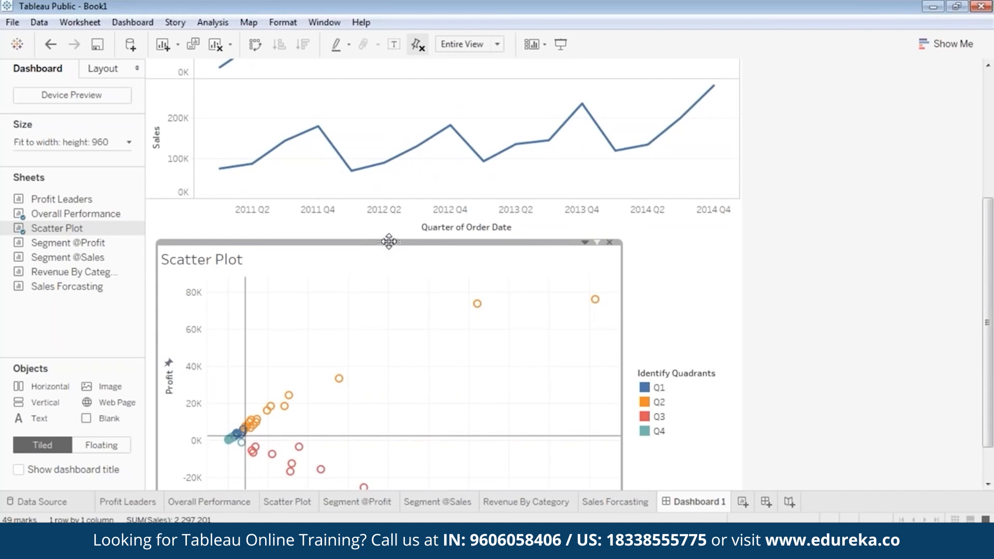
right_click(387, 242)
mouse_move(336, 352)
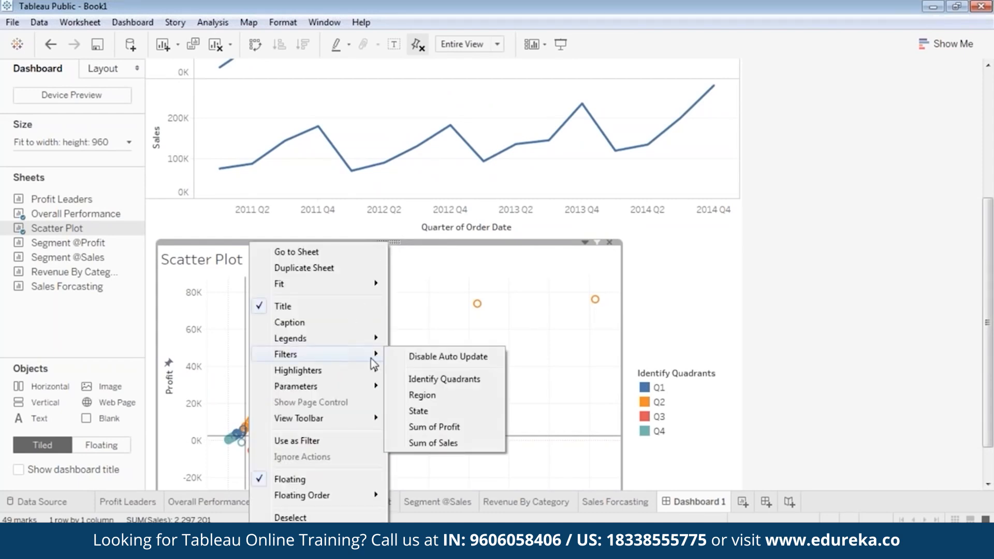
click(433, 394)
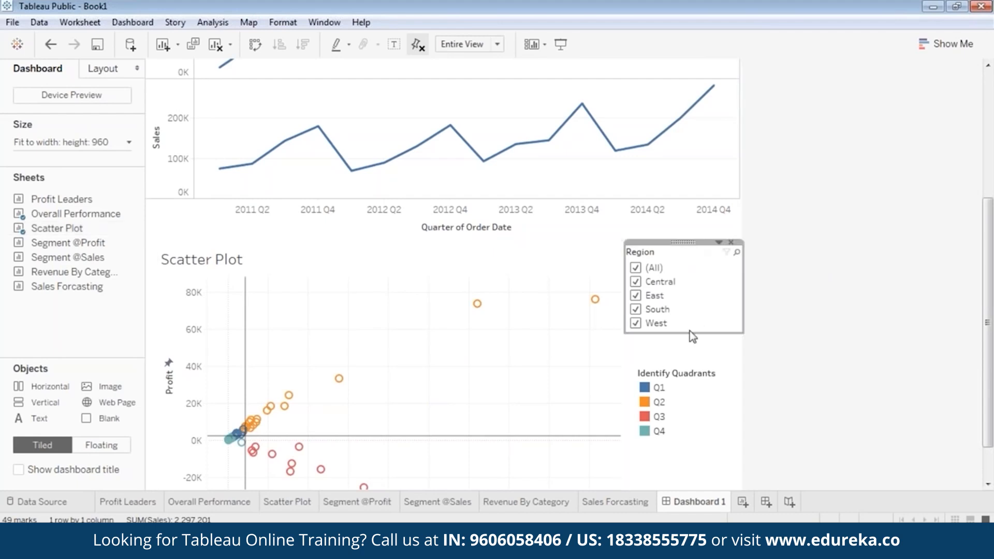
Step: Resize the Region filter card and stack it above the narrowed Identify Quadrants legend
drag(744, 292, 720, 292)
drag(685, 337, 685, 348)
drag(671, 242, 682, 247)
click(697, 386)
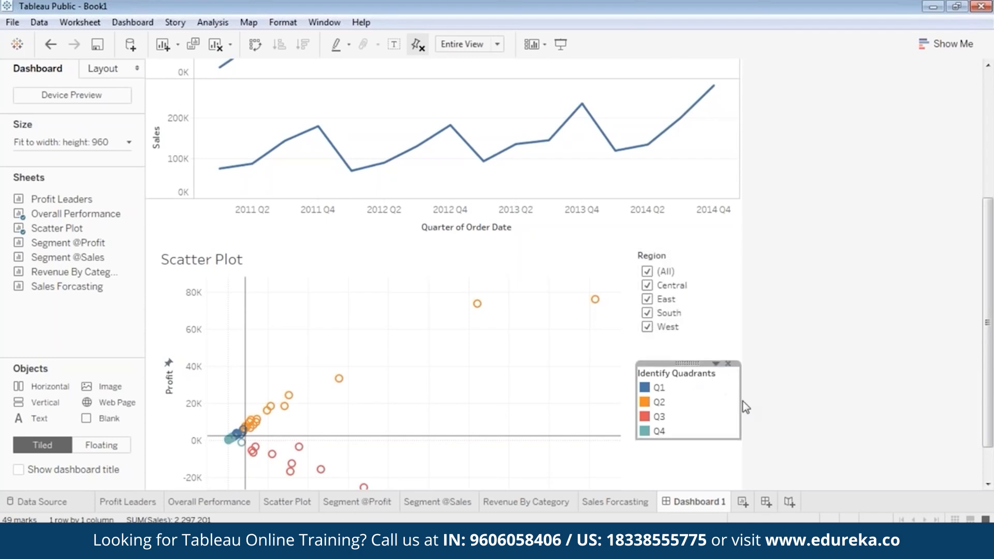
mouse_move(740, 406)
mouse_down()
mouse_move(724, 406)
mouse_move(731, 401)
mouse_up()
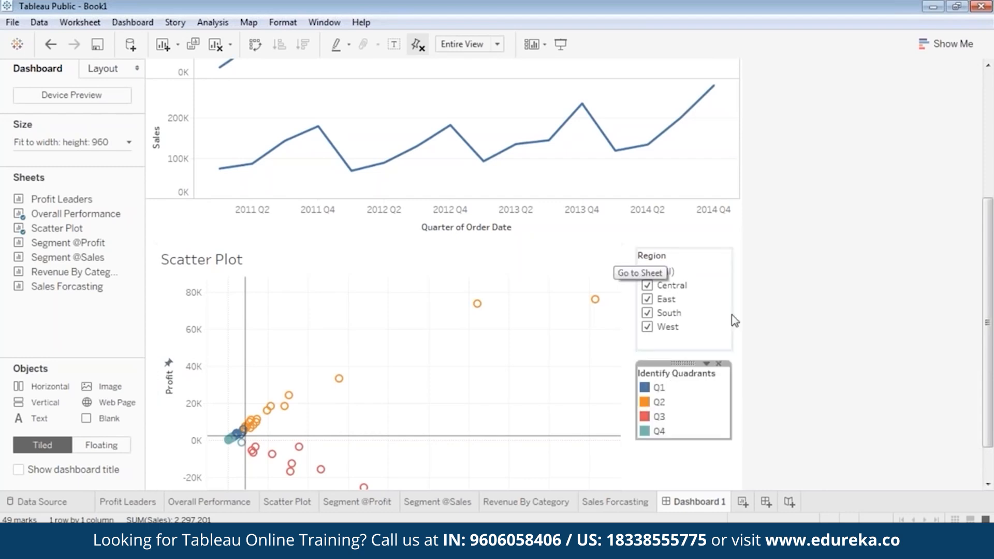
drag(683, 363, 681, 340)
Step: Nudge the Identify Quadrants legend right and check the layout in Presentation Mode
click(788, 347)
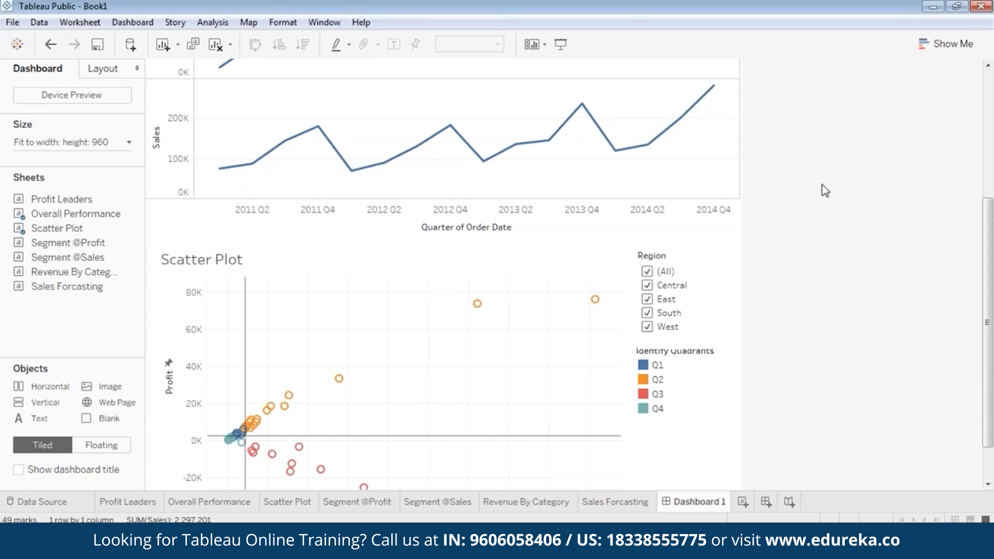
click(684, 348)
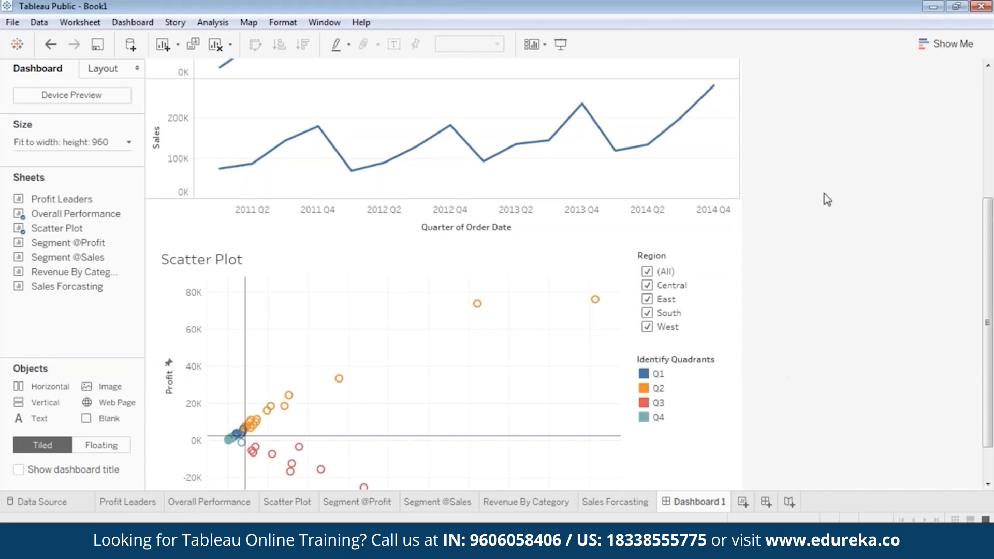
drag(683, 348, 688, 349)
click(563, 46)
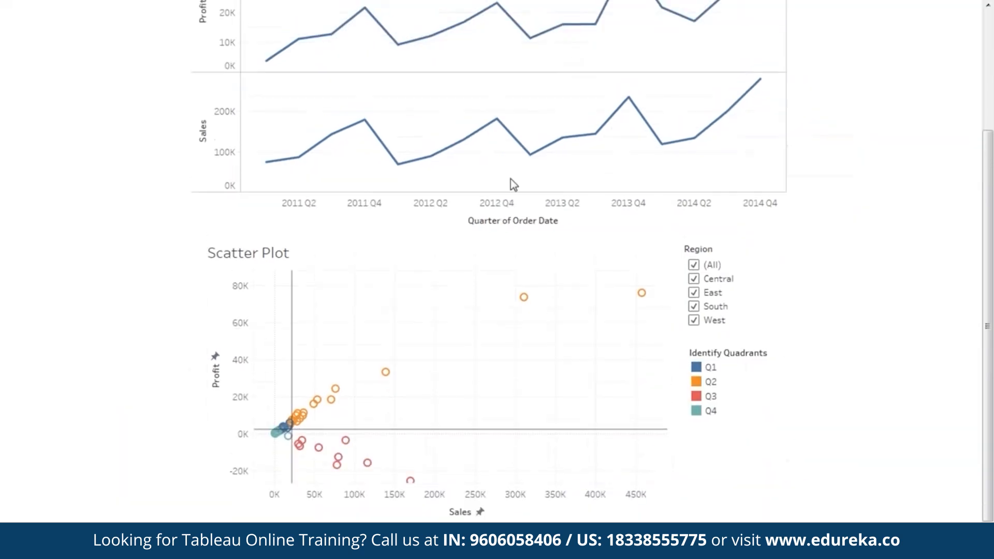
scroll(816, 270, up, 3)
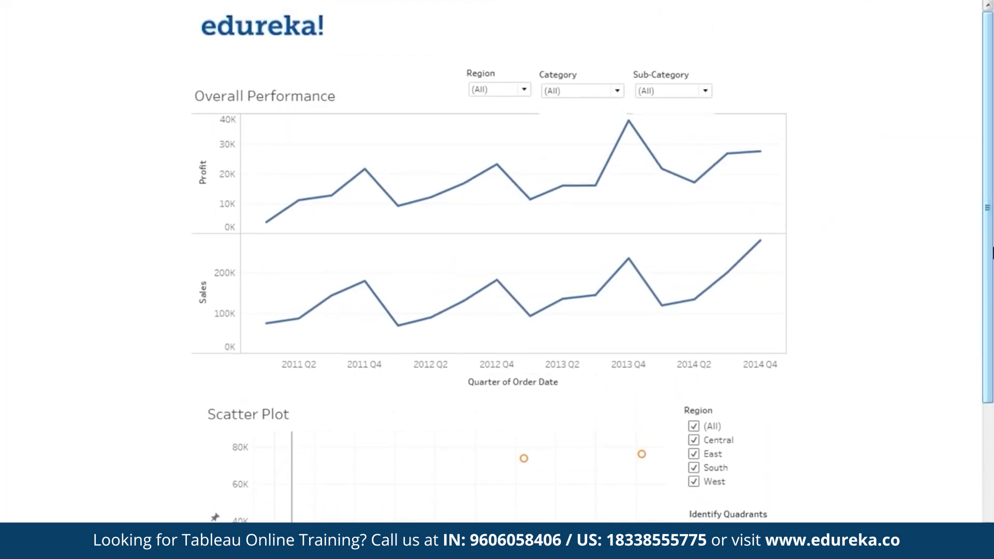
key(Escape)
Step: Raise the Region, Category and Sub-Category filter cards into one row with shorter heights
click(233, 158)
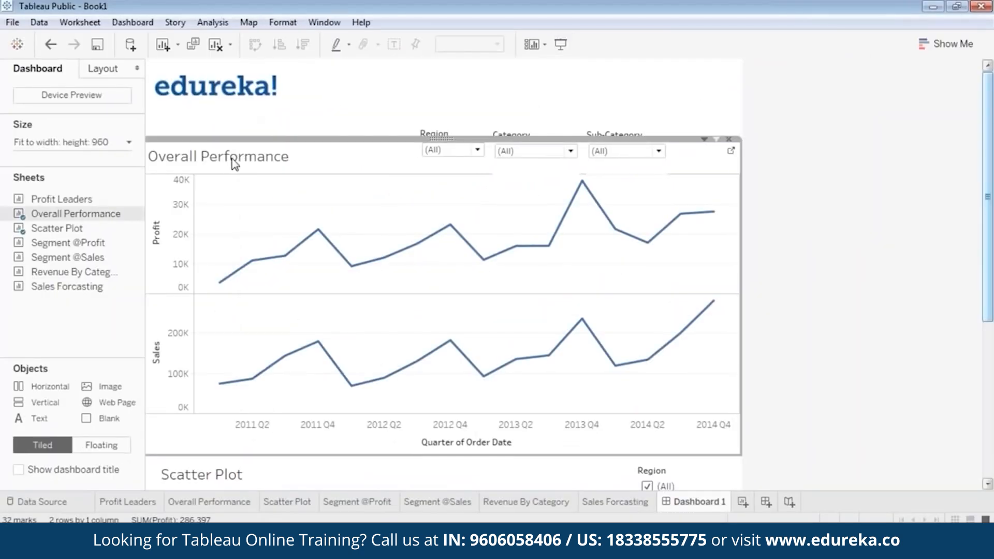
click(434, 134)
drag(450, 123, 449, 104)
click(515, 134)
drag(533, 125, 531, 104)
drag(524, 156, 525, 145)
click(631, 129)
drag(625, 123, 626, 103)
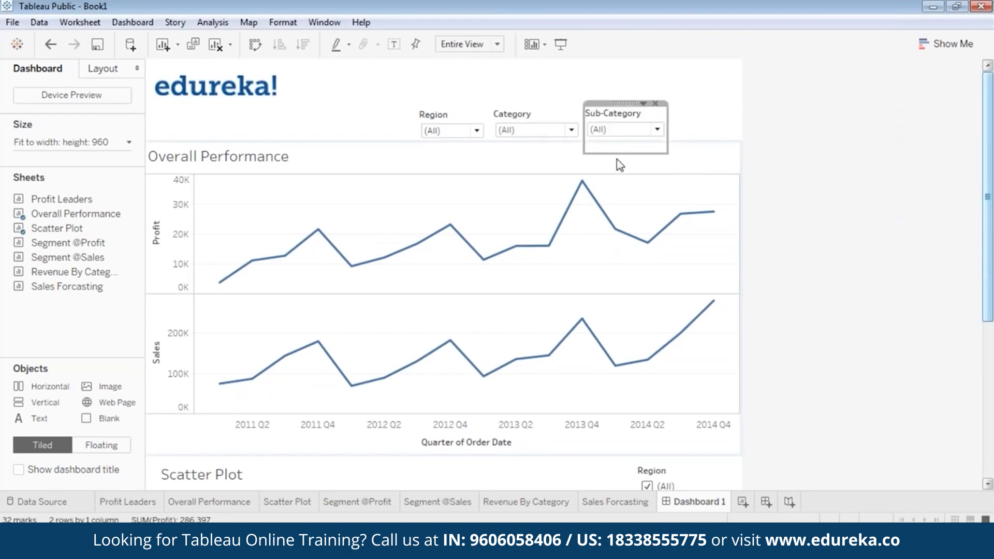
drag(618, 154, 618, 143)
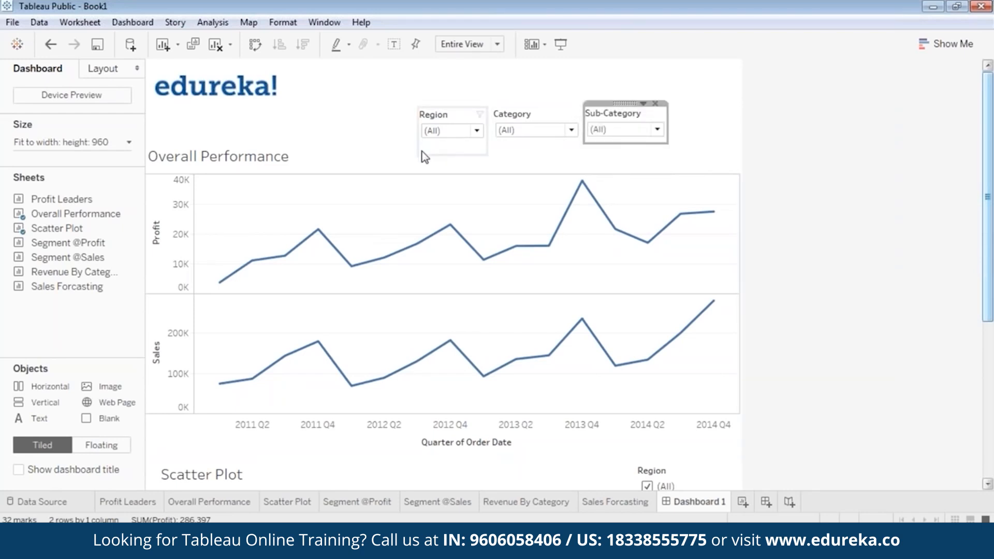
Step: Adjust the Region filter card and preview the aligned filters full-screen again
click(440, 154)
click(461, 115)
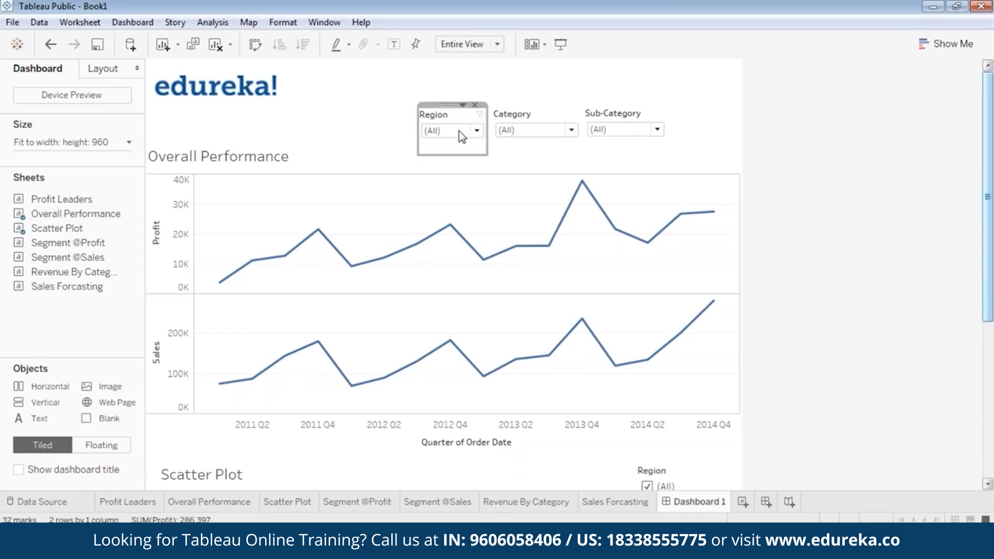
drag(450, 156, 454, 138)
click(420, 189)
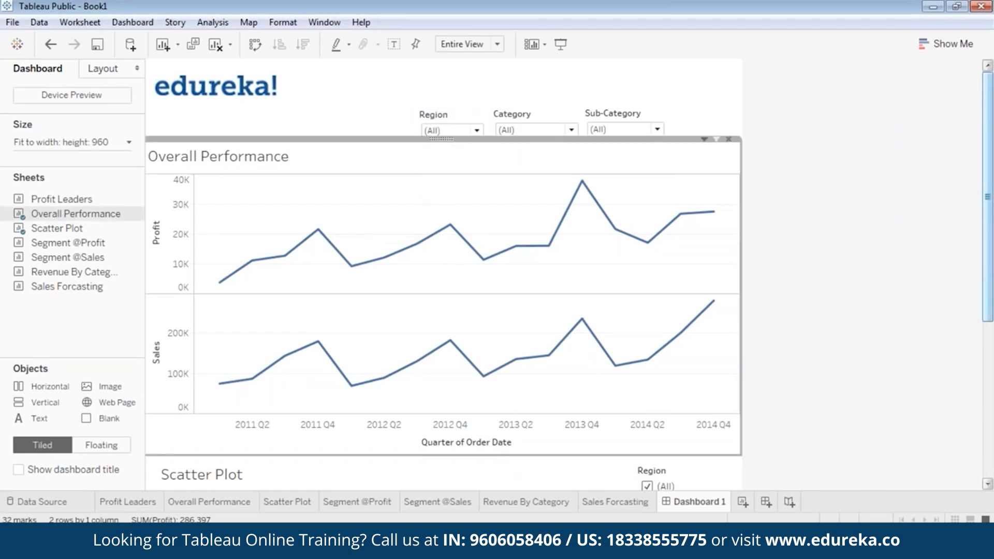
click(560, 44)
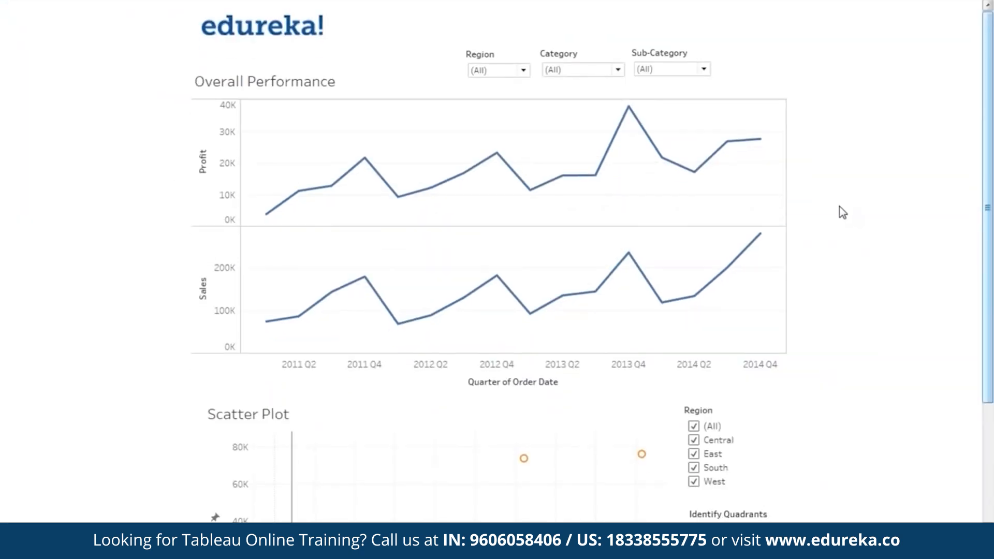
key(Escape)
click(803, 200)
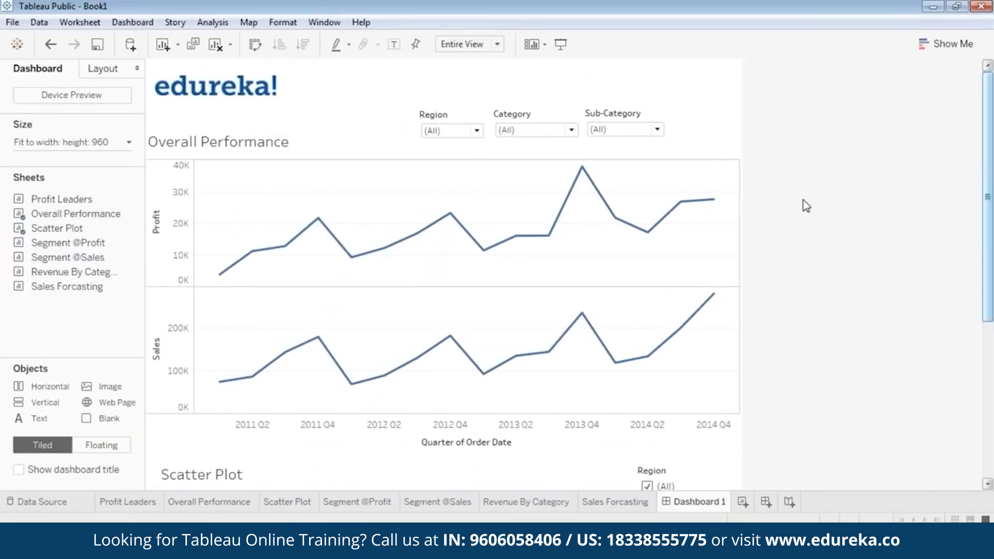
Step: Make the Overall Performance title steel blue and left-aligned, then check it full-screen
double_click(247, 148)
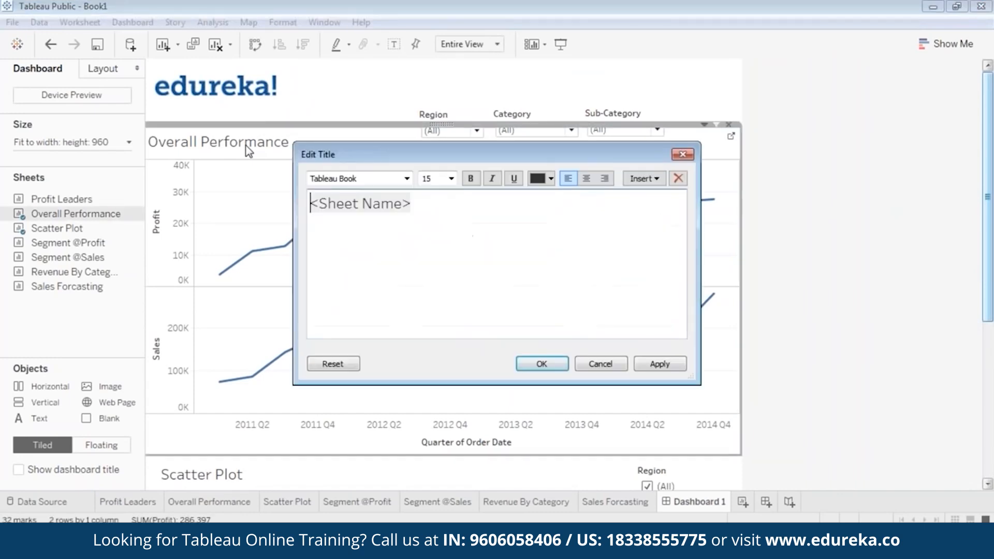
drag(446, 206, 255, 205)
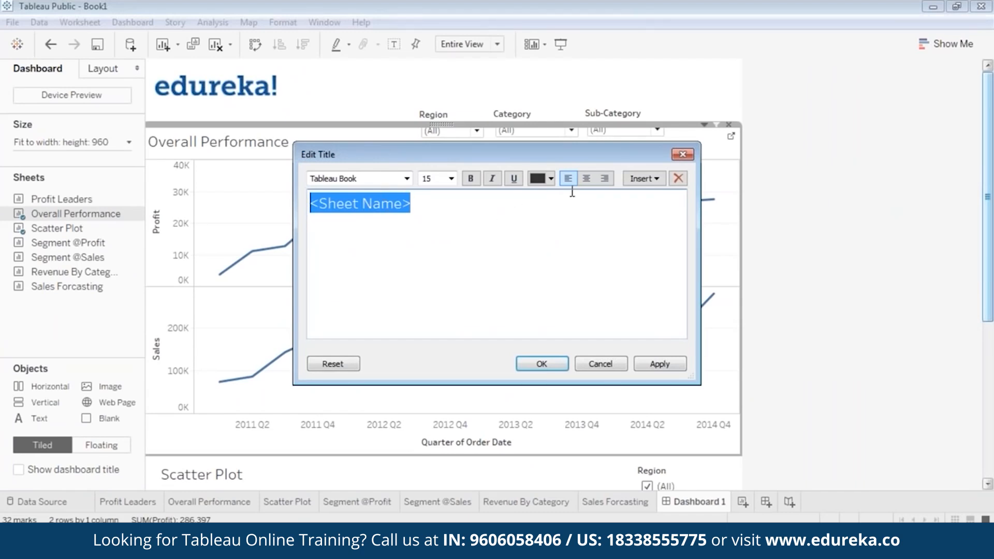
click(551, 178)
click(620, 198)
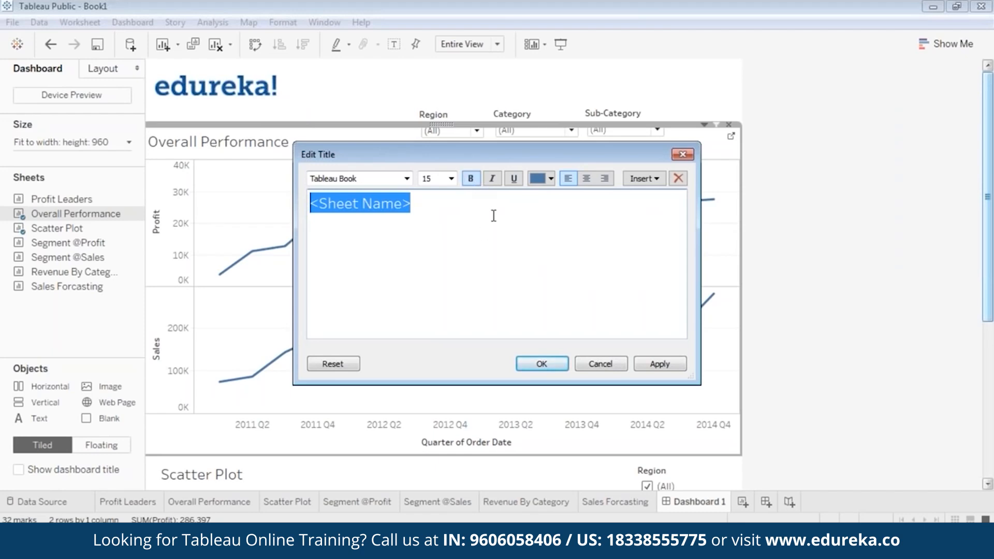
click(586, 183)
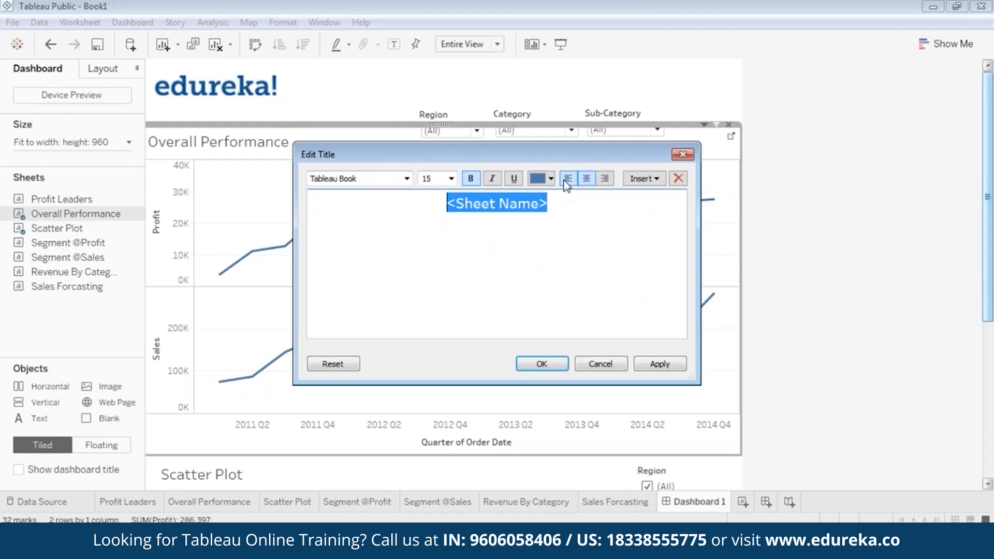
click(567, 180)
click(587, 178)
click(640, 366)
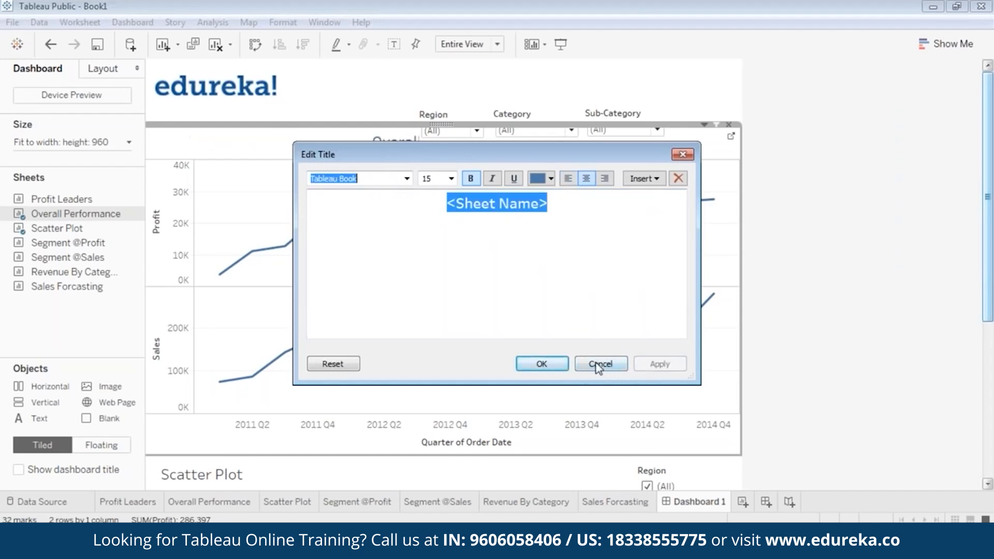
click(568, 180)
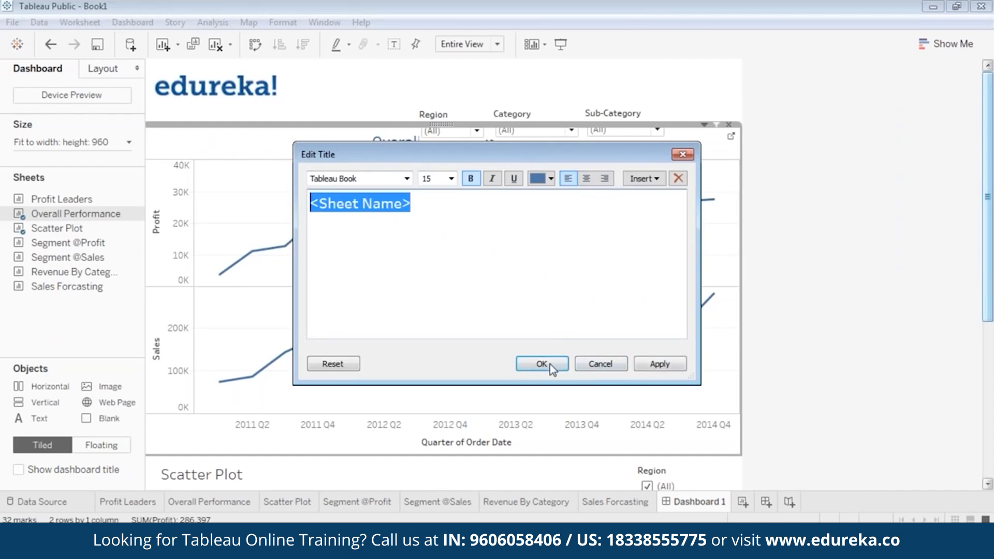
click(660, 365)
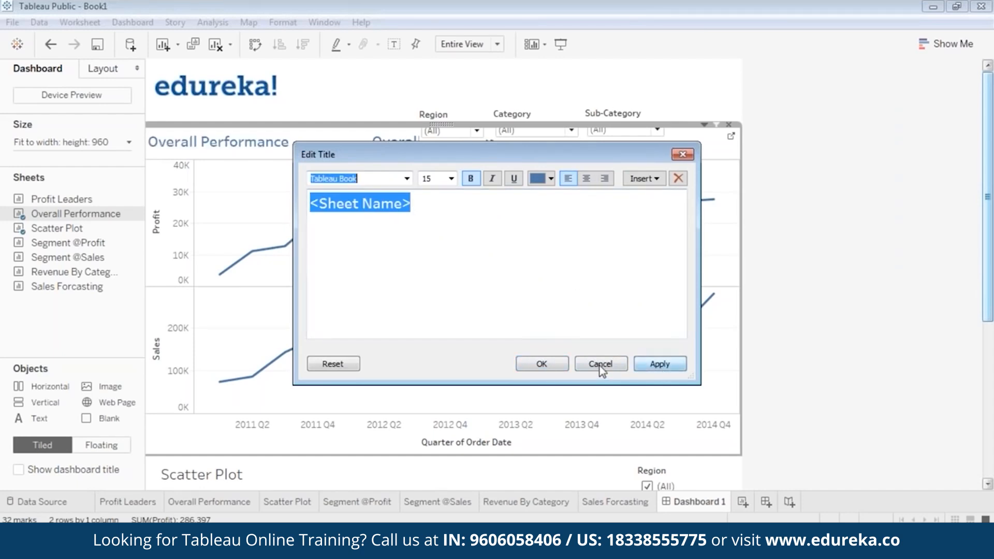
click(540, 364)
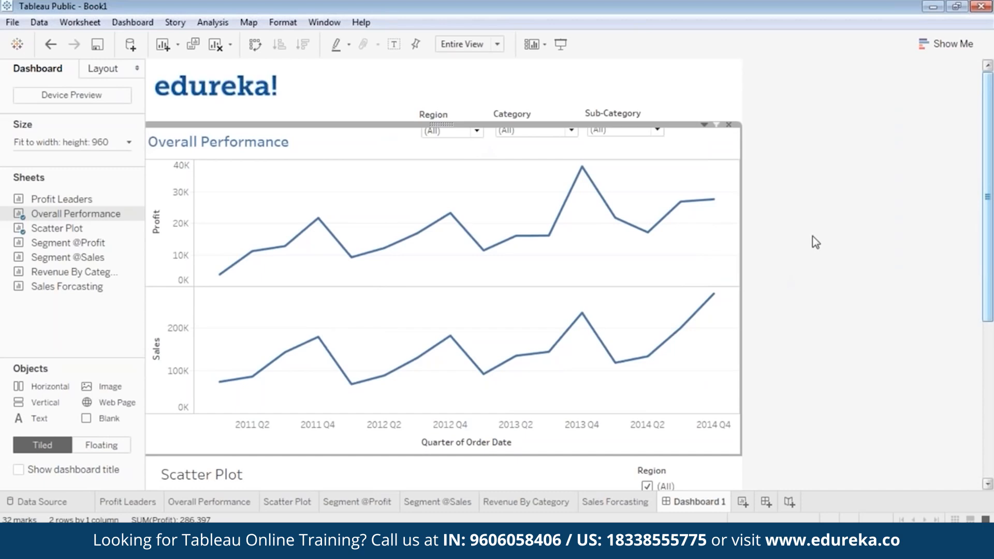
click(561, 45)
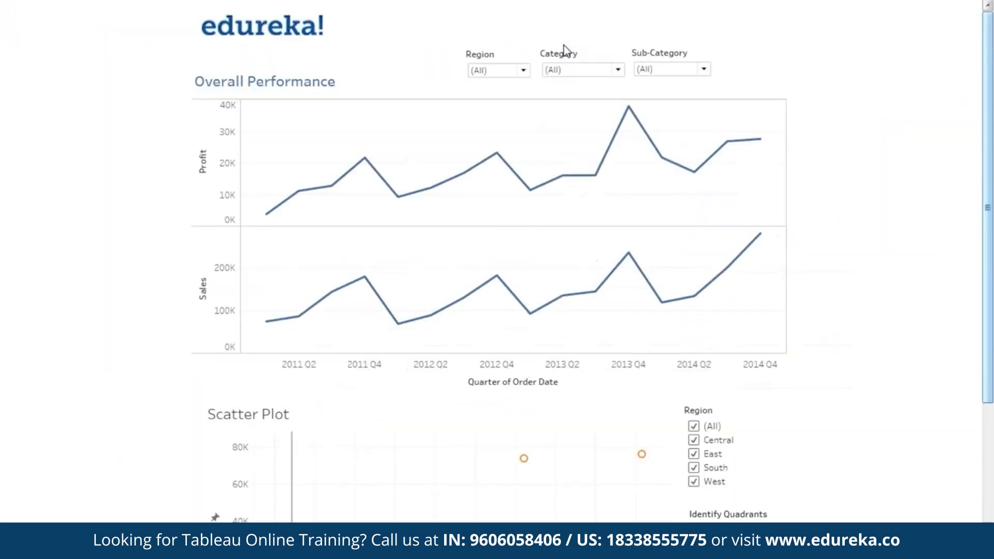
key(Escape)
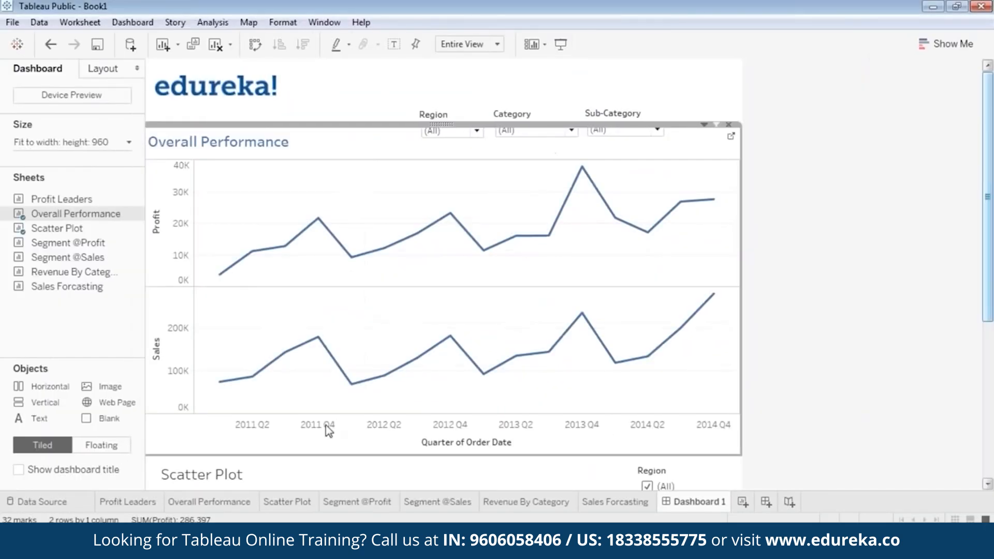
Step: Make the Scatter Plot title blue and bold, then show the dashboard in Presentation Mode
double_click(222, 475)
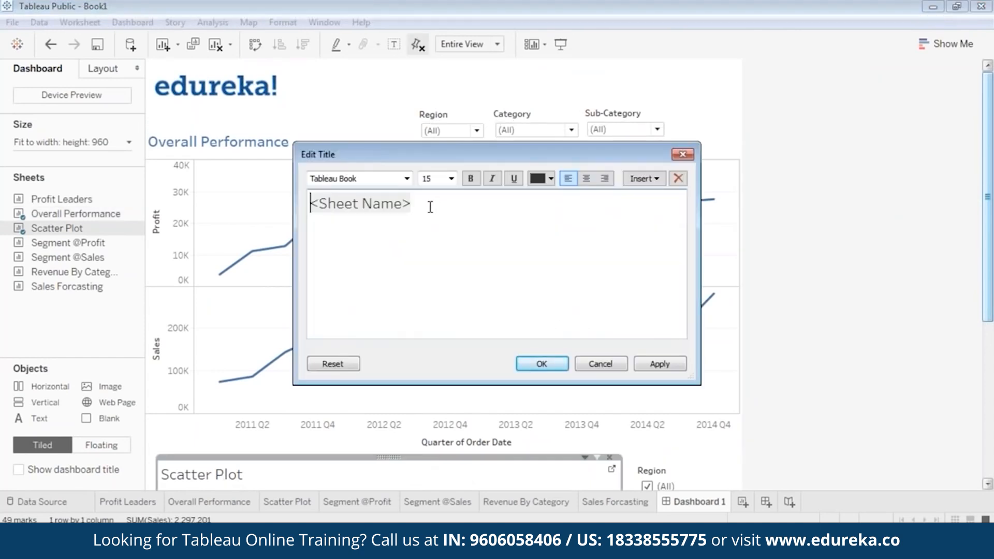
drag(436, 205, 309, 202)
click(550, 179)
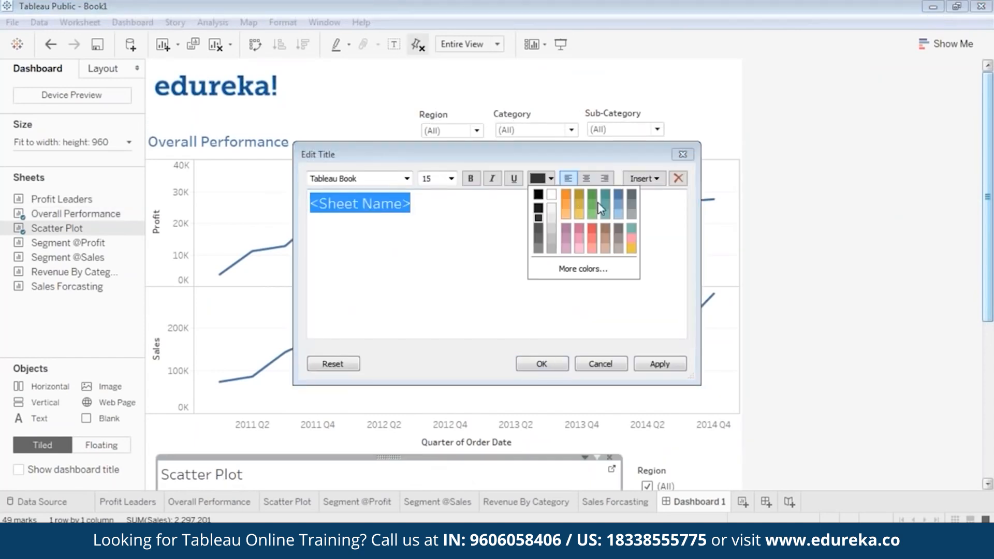
click(619, 205)
click(471, 180)
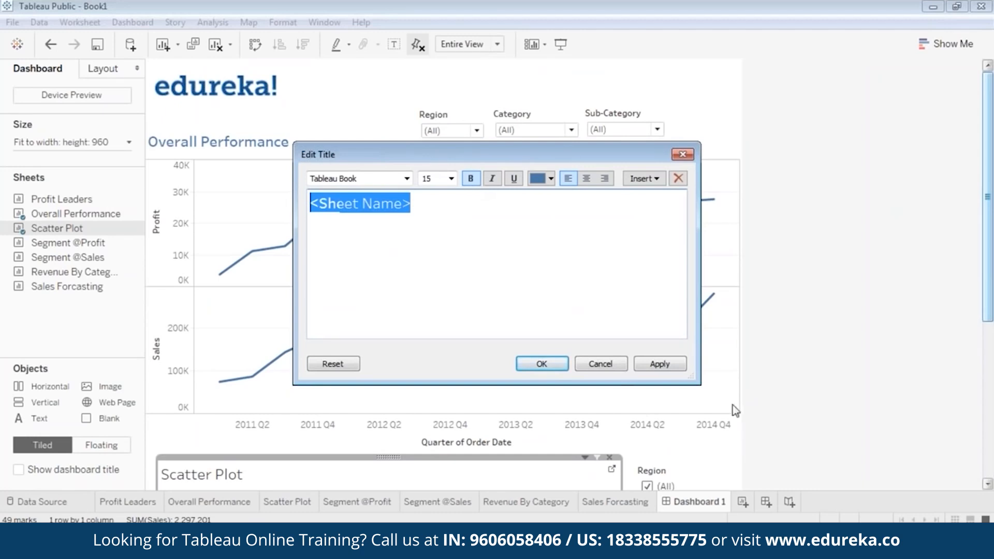
click(538, 365)
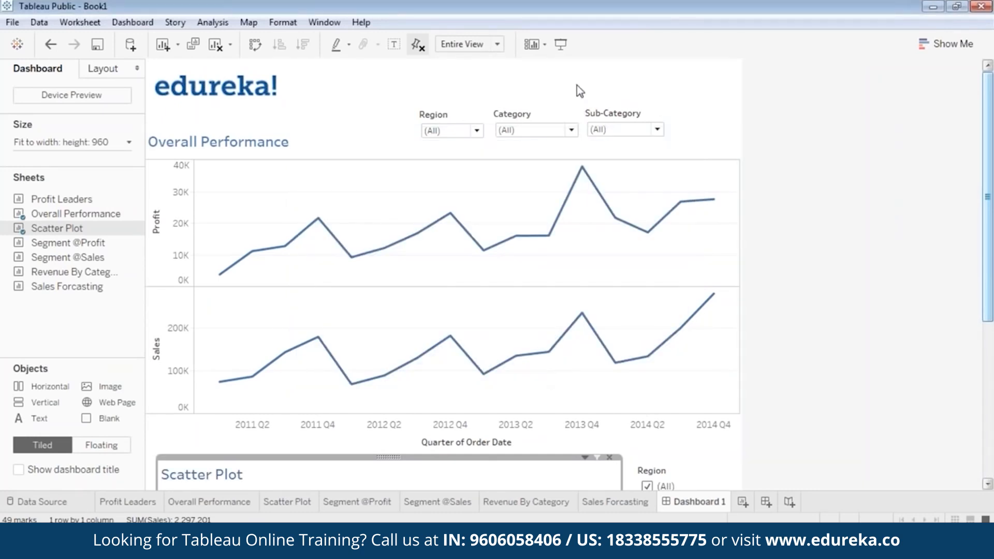
click(562, 47)
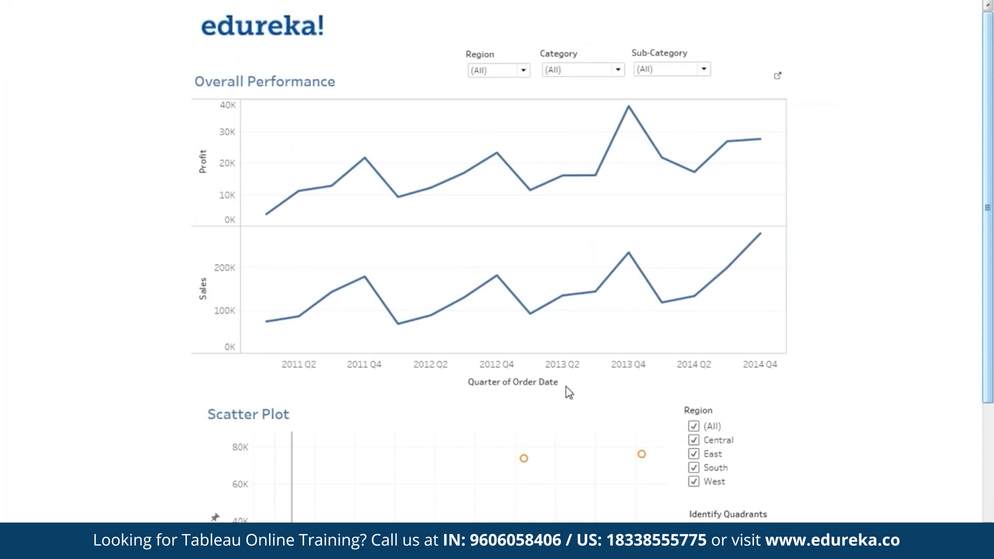
drag(988, 256, 946, 207)
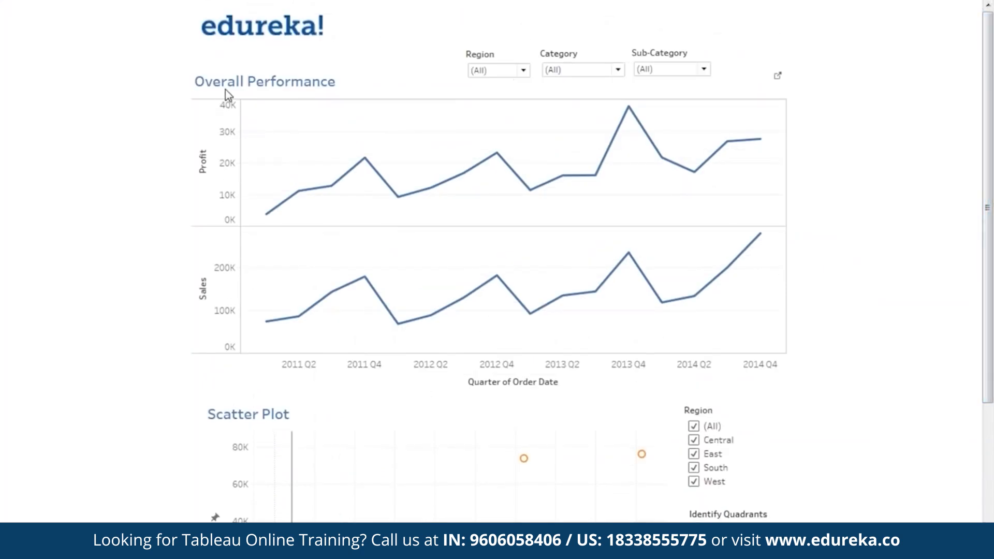
click(507, 72)
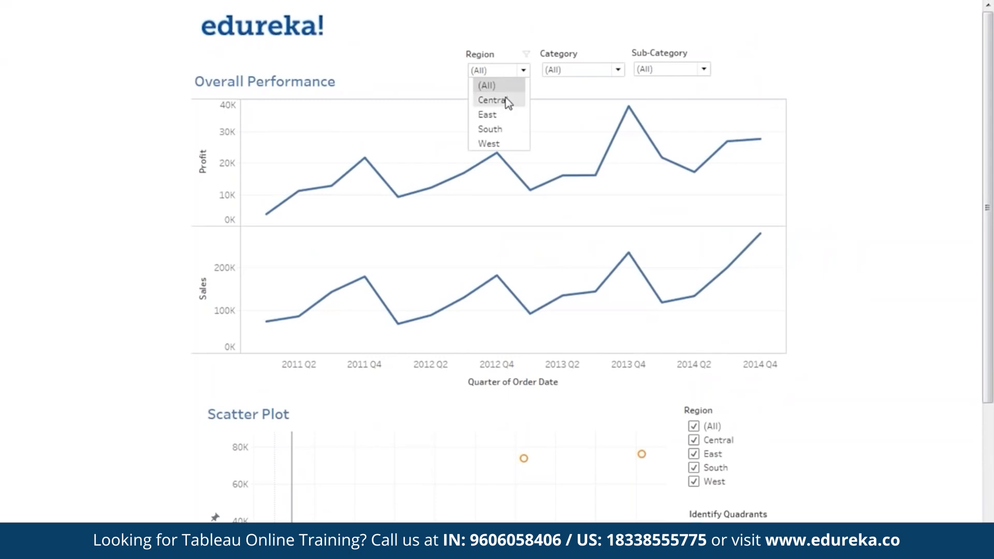
click(506, 101)
click(511, 74)
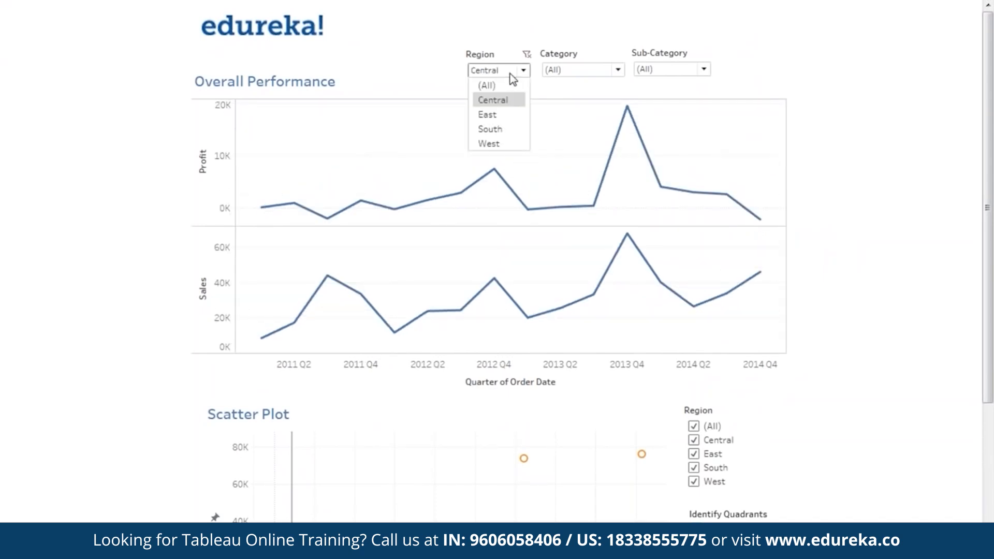
click(516, 114)
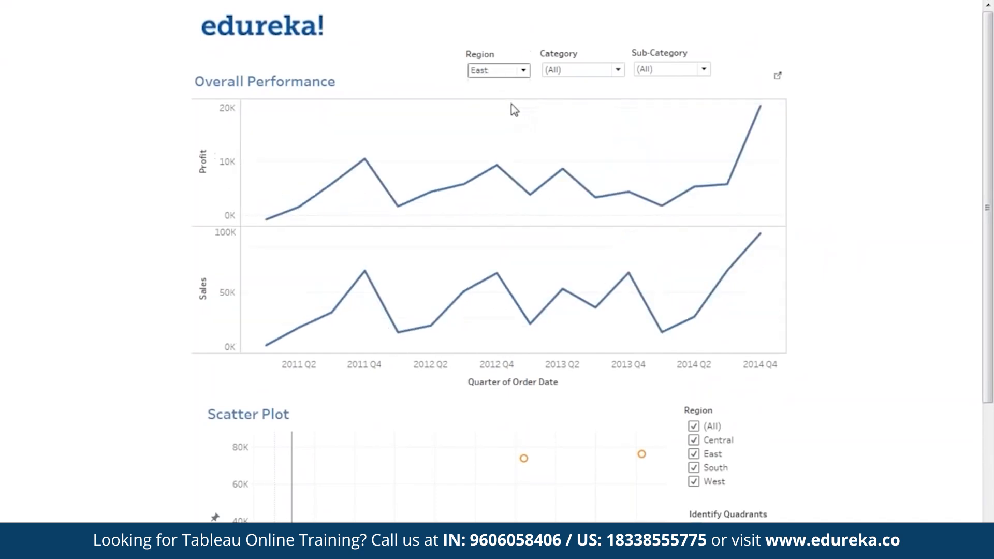
click(510, 76)
click(503, 128)
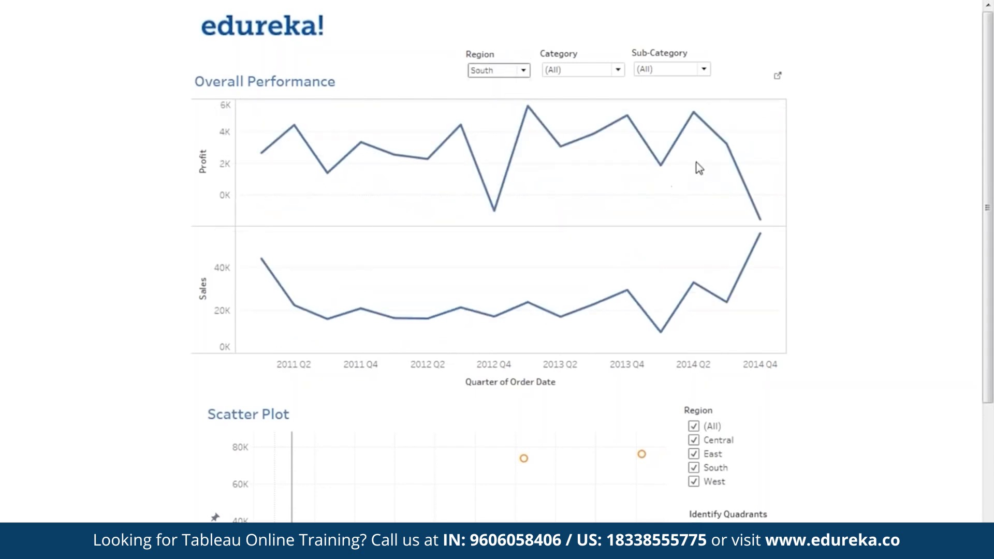
mouse_move(770, 240)
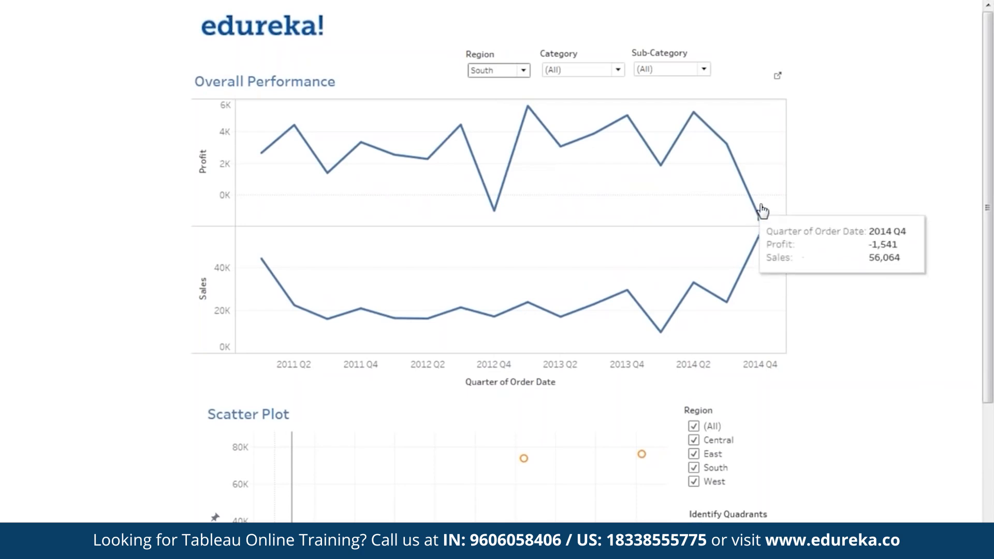
click(512, 70)
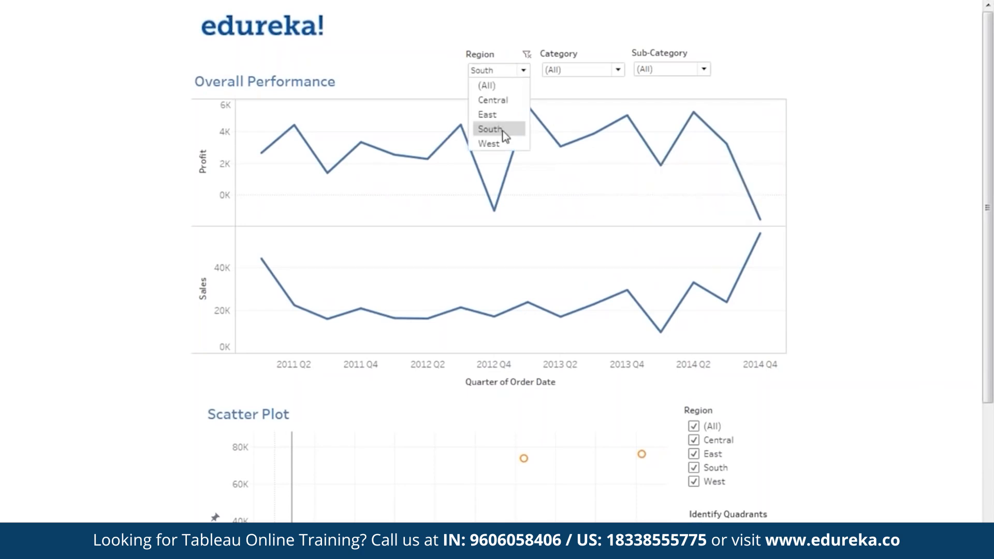
click(500, 146)
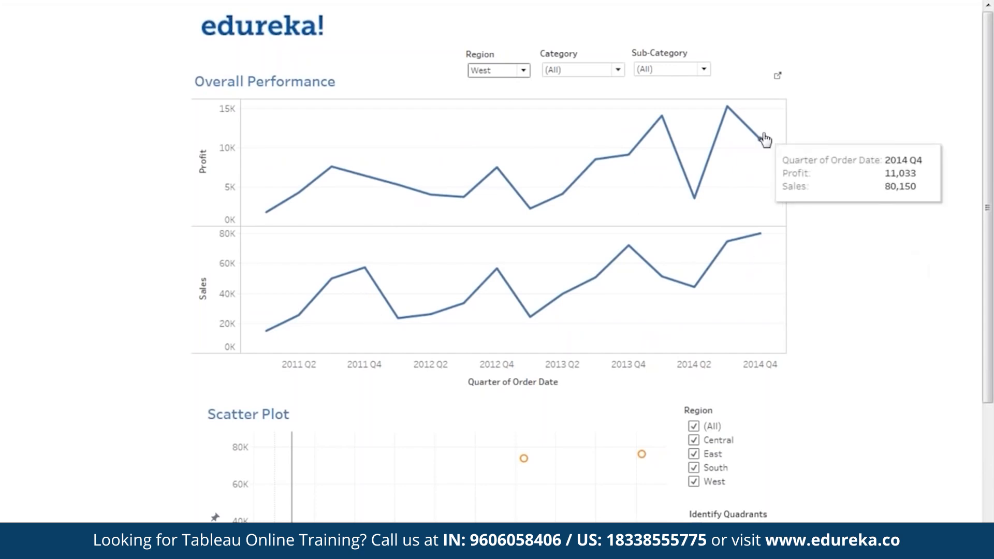
click(498, 71)
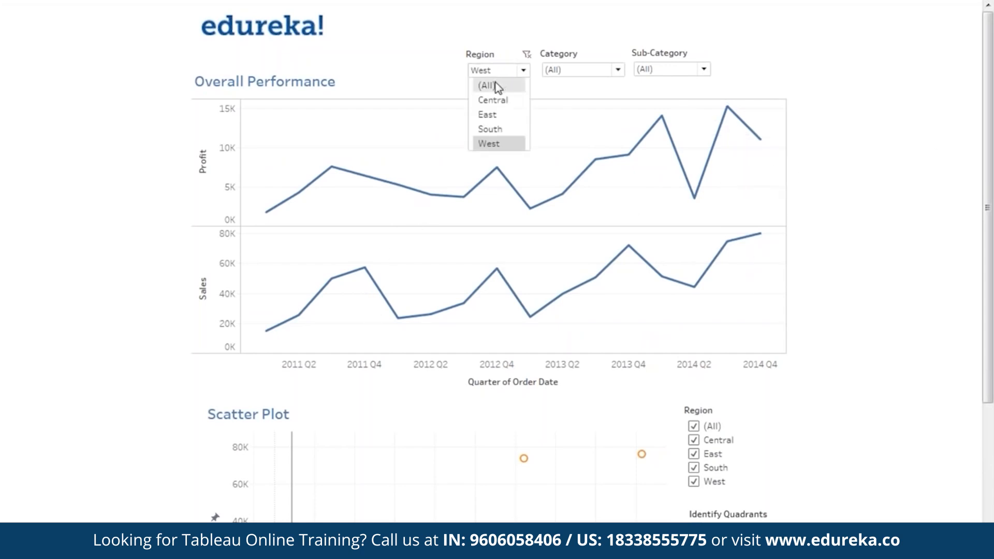
click(496, 86)
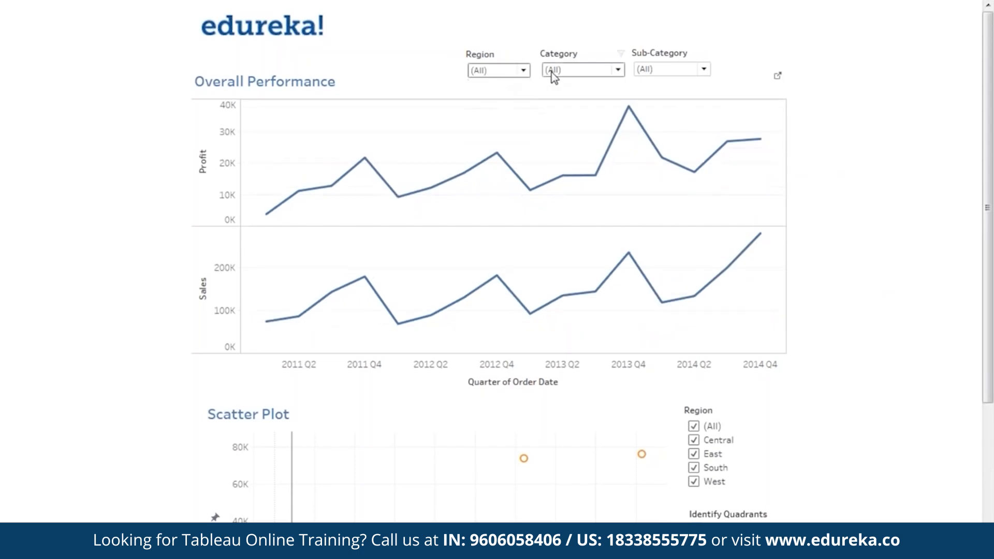
click(578, 74)
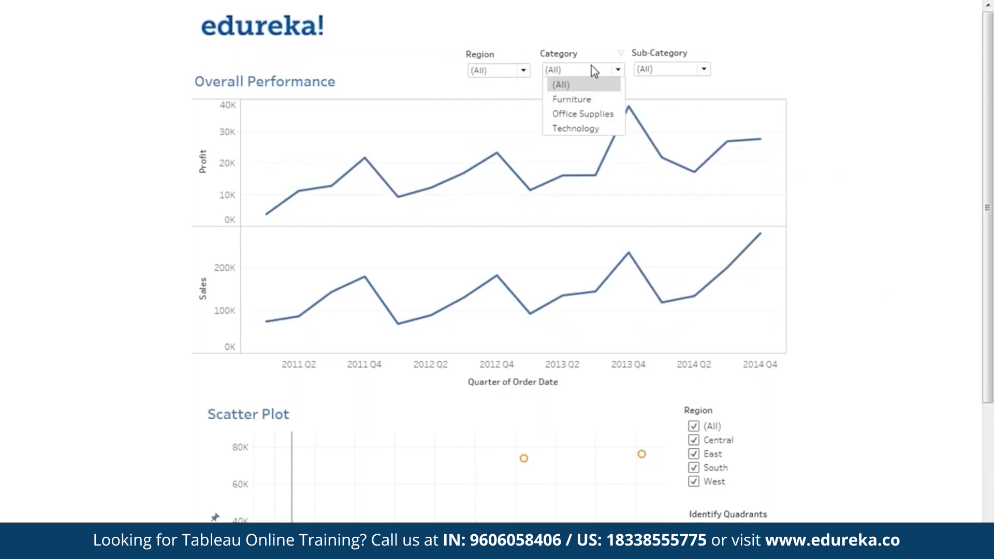
click(595, 100)
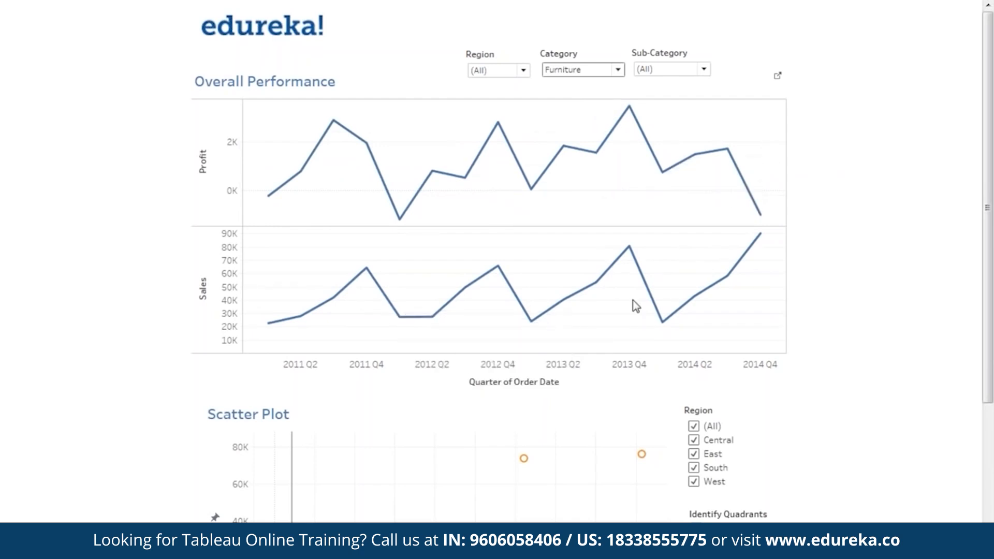
click(616, 75)
click(598, 114)
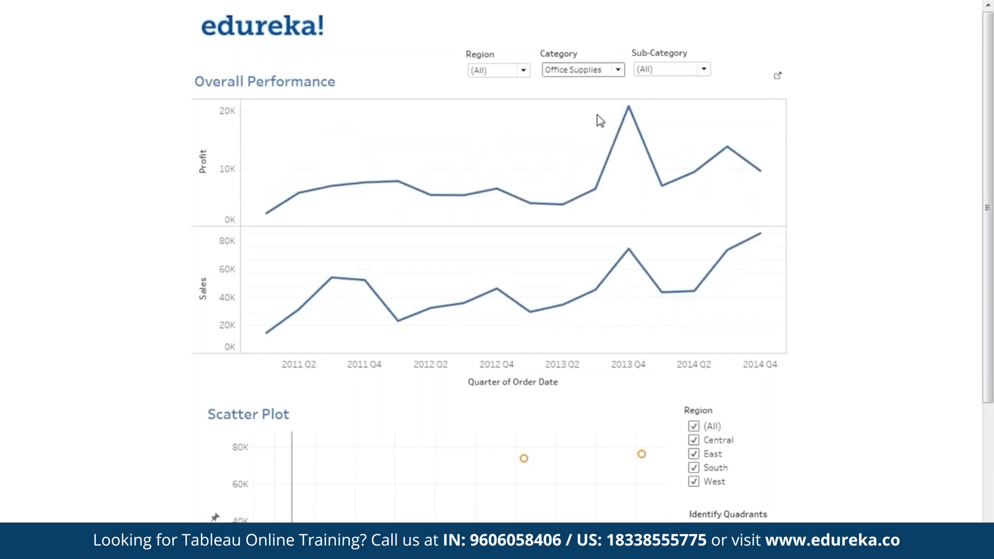
click(597, 73)
click(592, 129)
click(601, 71)
click(595, 81)
click(653, 72)
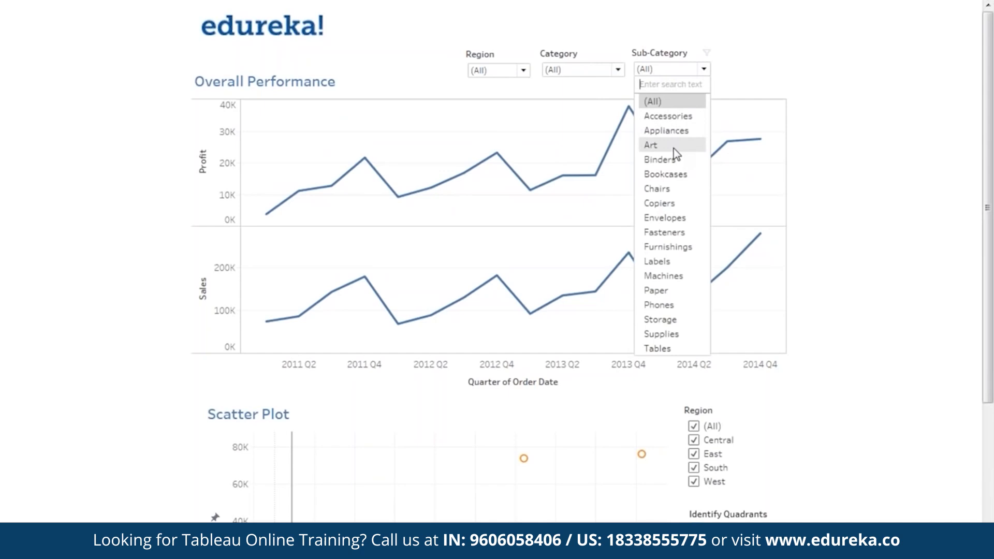
click(673, 188)
click(504, 68)
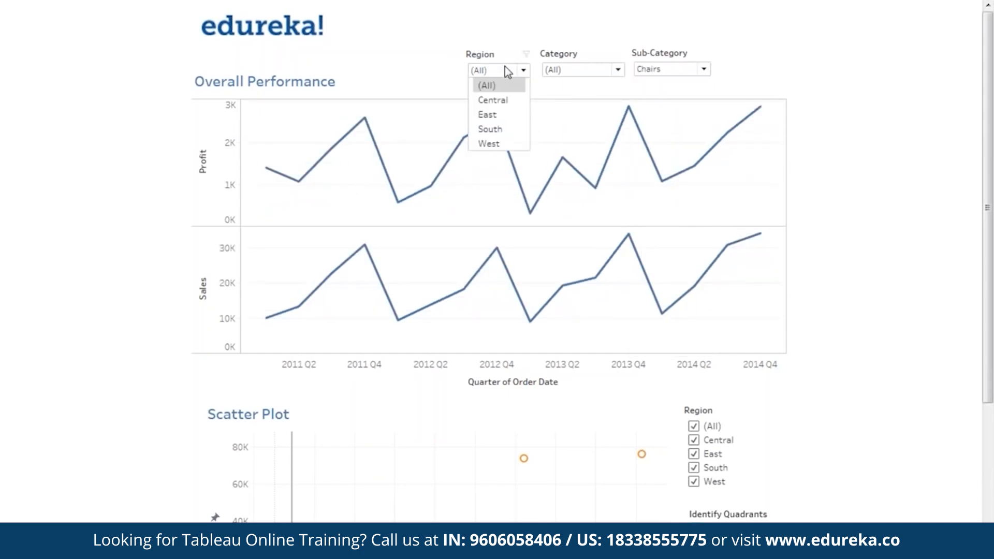
click(492, 100)
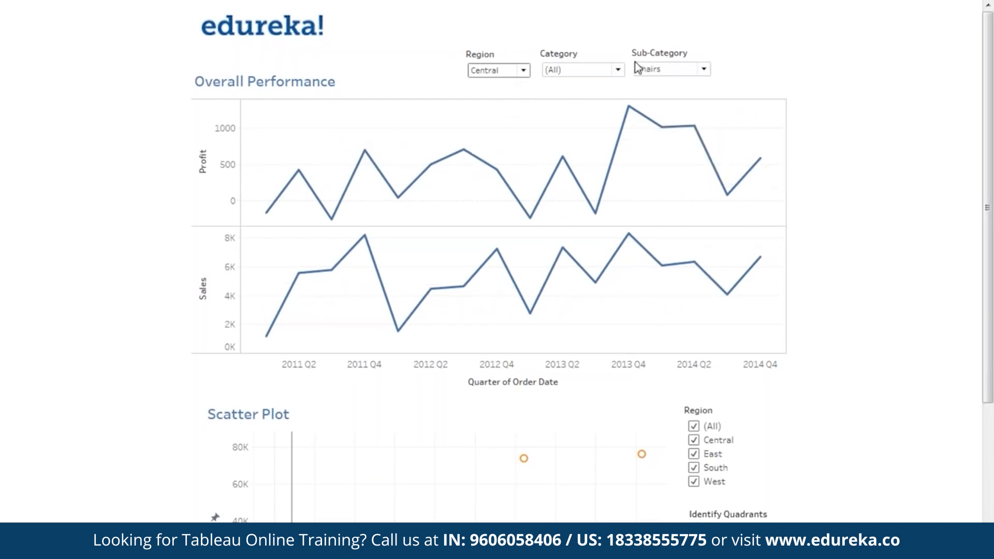
click(523, 71)
click(489, 85)
click(704, 69)
click(650, 97)
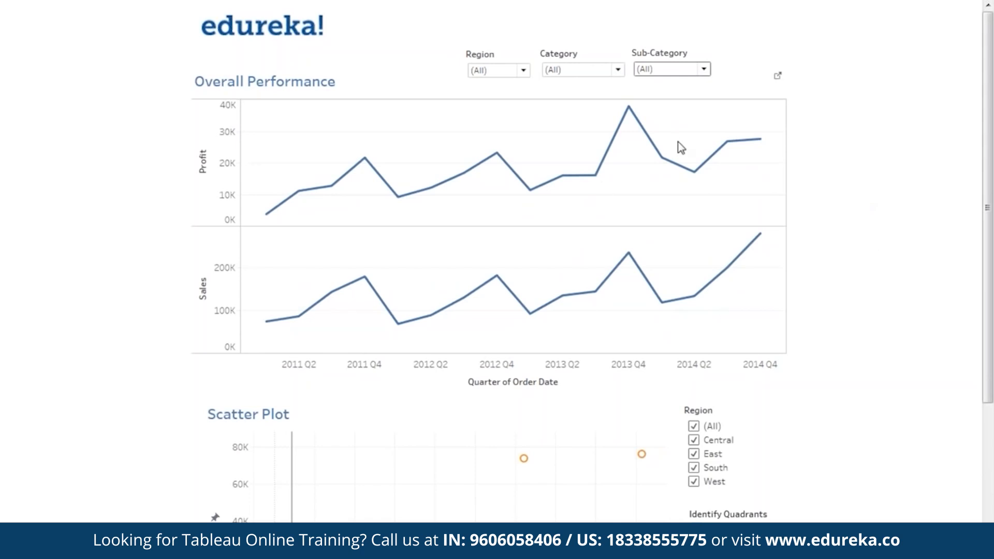
Step: Scroll down to the Scatter Plot, zoom in and pan across its negative-profit points
scroll(856, 228, down, 3)
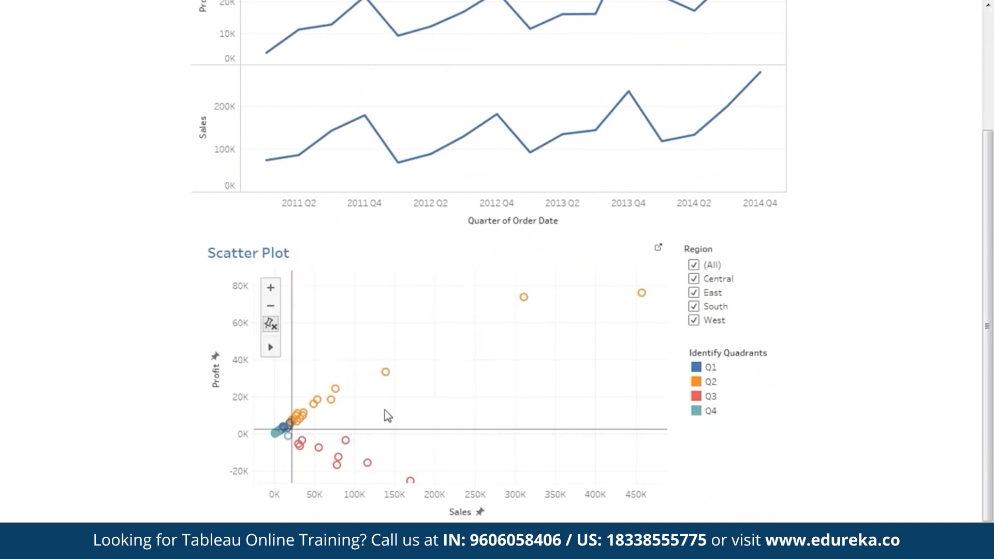
double_click(309, 360)
drag(455, 410, 448, 306)
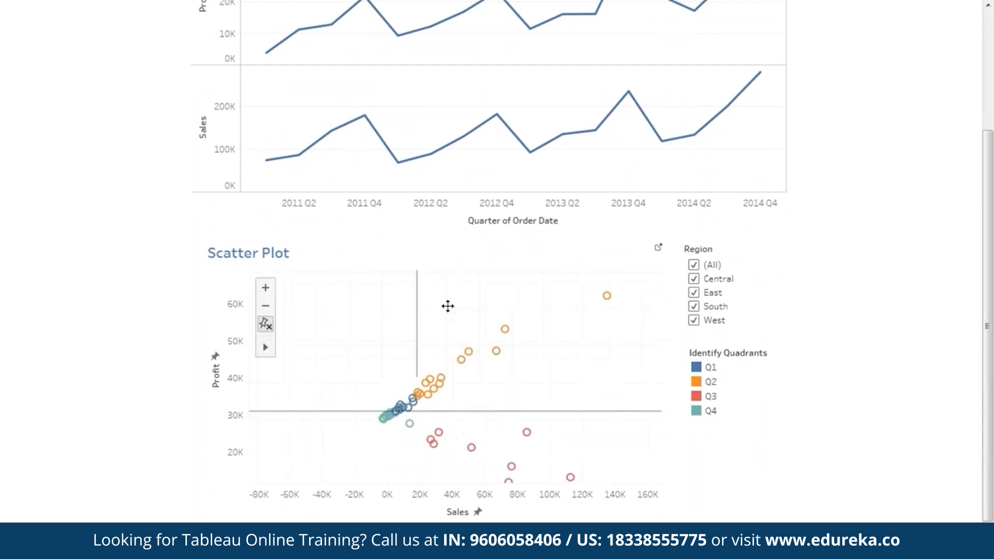
drag(507, 395, 397, 463)
double_click(502, 377)
drag(532, 409, 600, 358)
Step: Zoom the Scatter Plot back out and recentre it on all its points
click(266, 306)
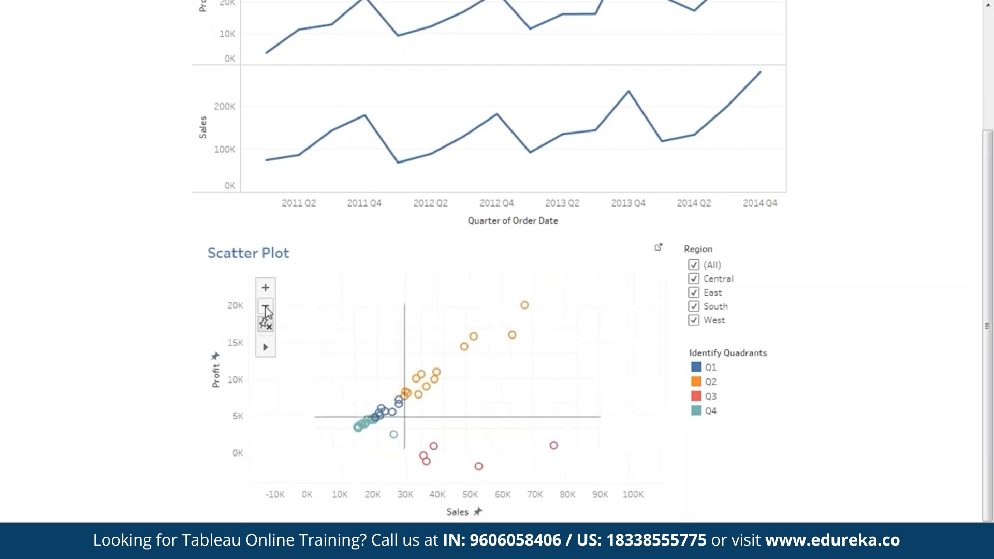
click(266, 306)
click(267, 307)
drag(550, 368, 409, 406)
drag(555, 398, 529, 400)
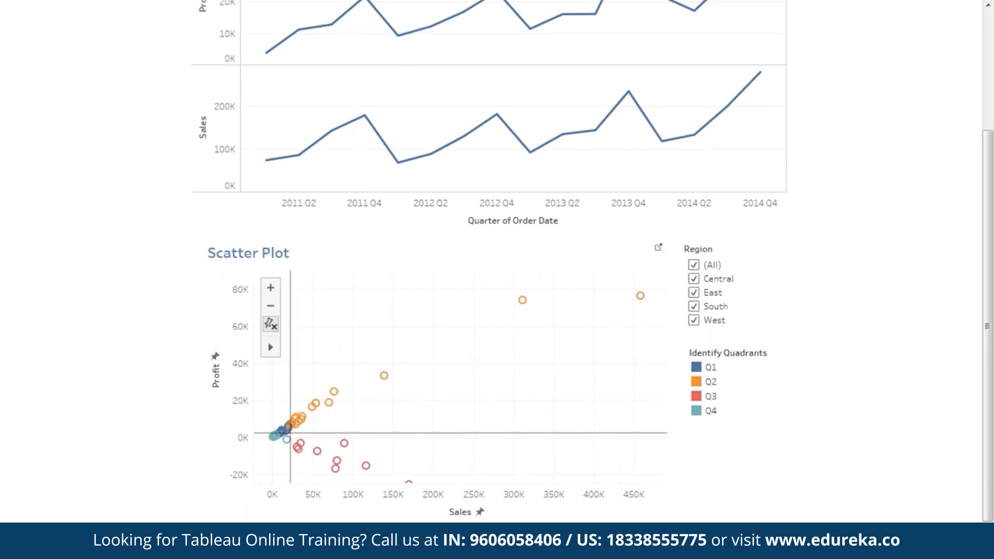
Step: Filter the Scatter Plot to the Central region only and pan to its points
click(695, 265)
click(694, 279)
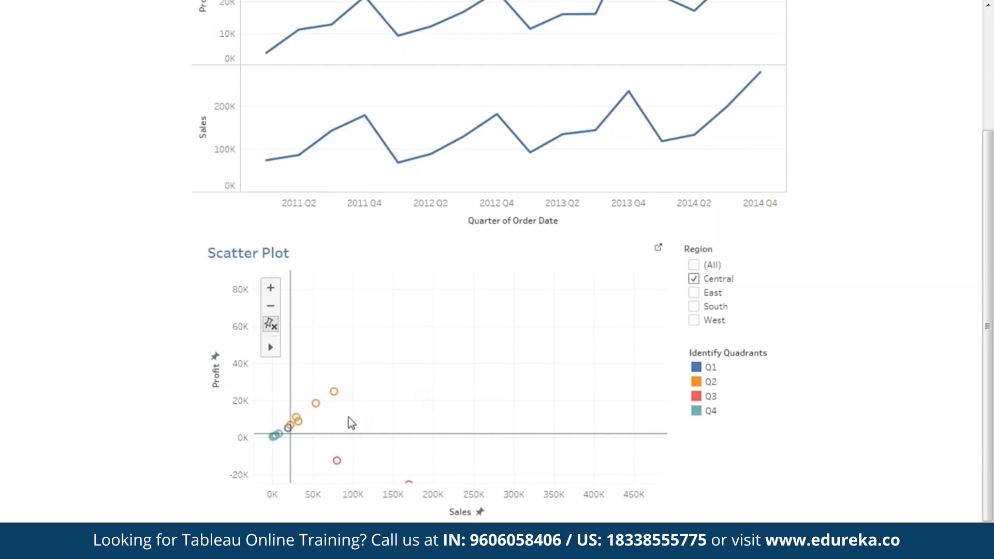
drag(370, 423, 420, 391)
drag(507, 392, 507, 367)
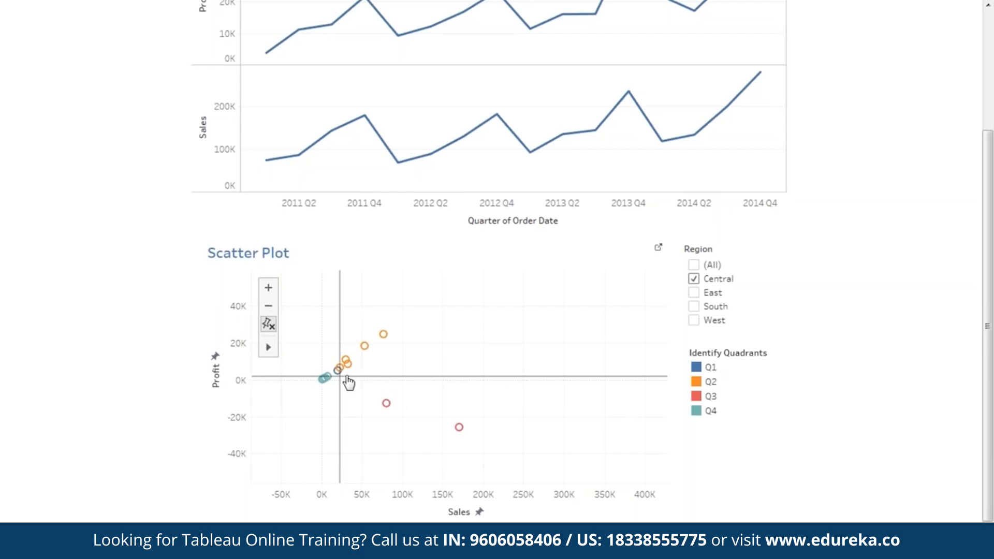
mouse_move(342, 358)
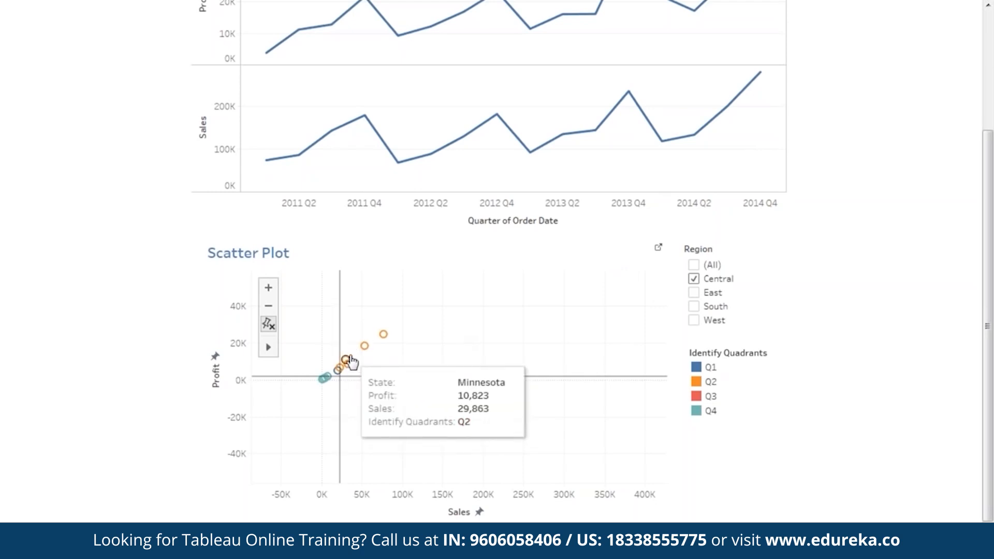
Step: Switch the Region filter from Central to West and frame West's points
click(694, 278)
click(694, 320)
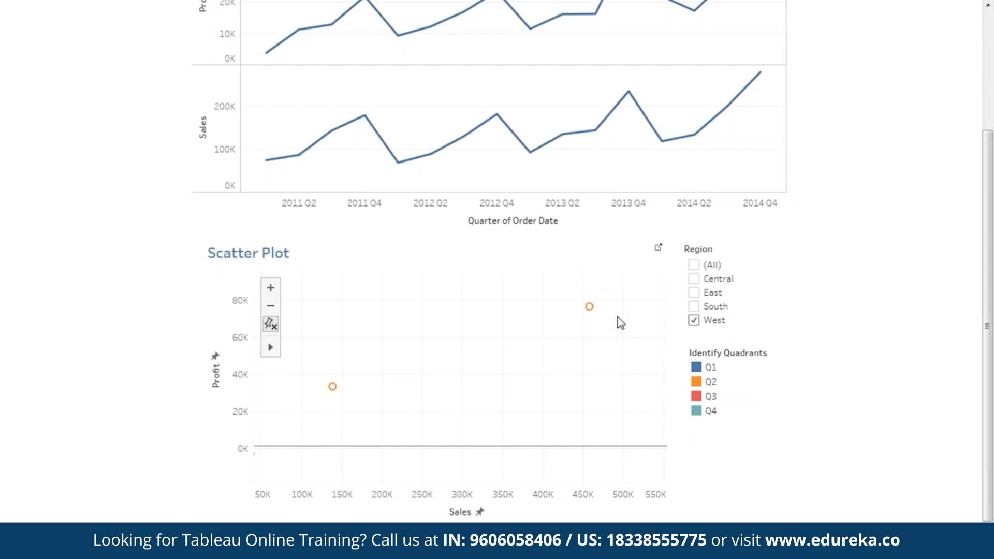
drag(452, 393, 547, 330)
mouse_move(433, 320)
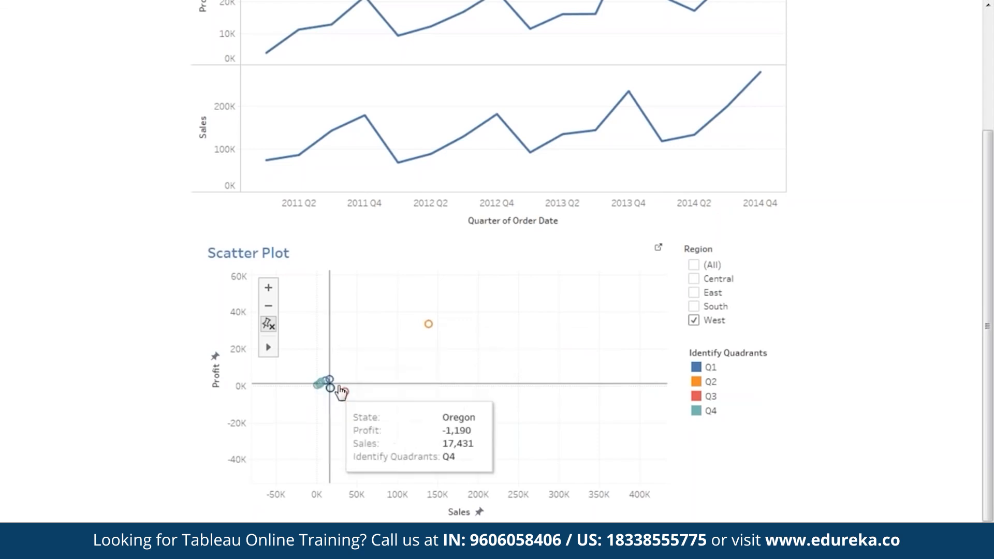
Step: Add South, recheck (All) regions, recentre the Scatter Plot and scroll back to the top
click(698, 306)
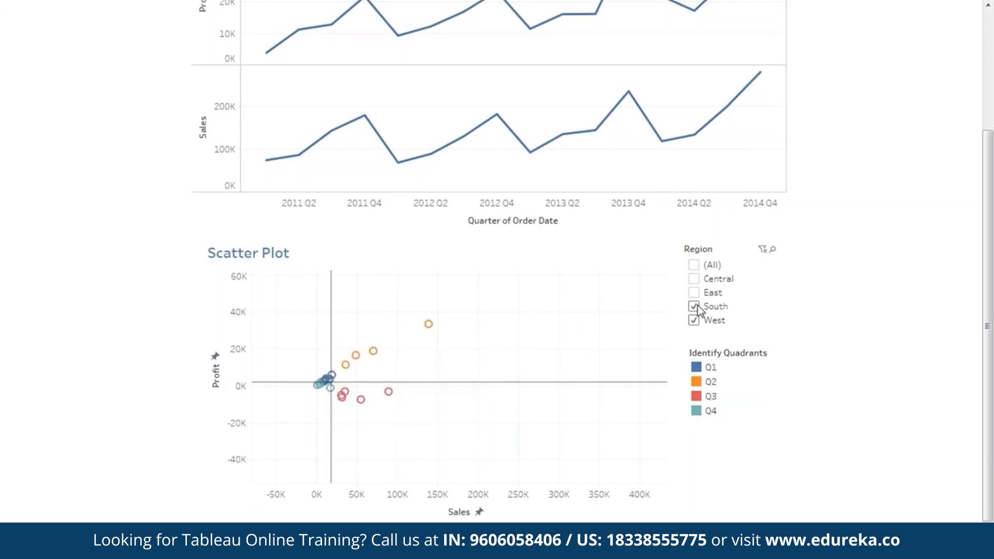
click(694, 265)
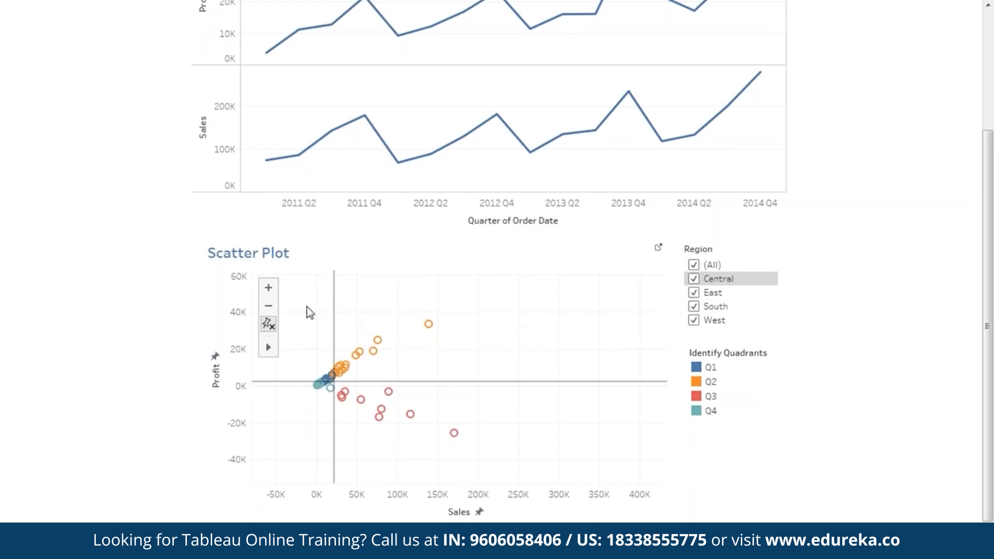
click(269, 306)
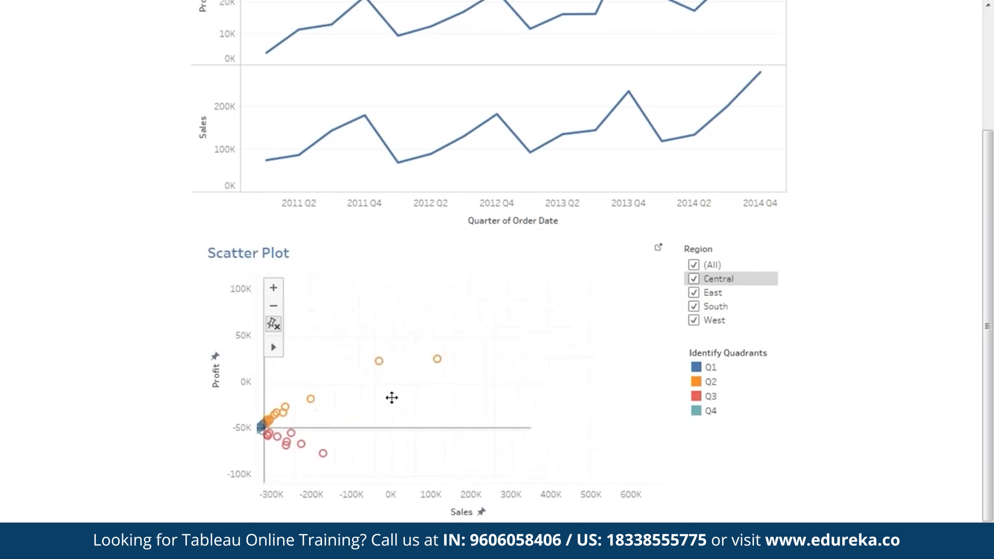
drag(408, 399, 459, 387)
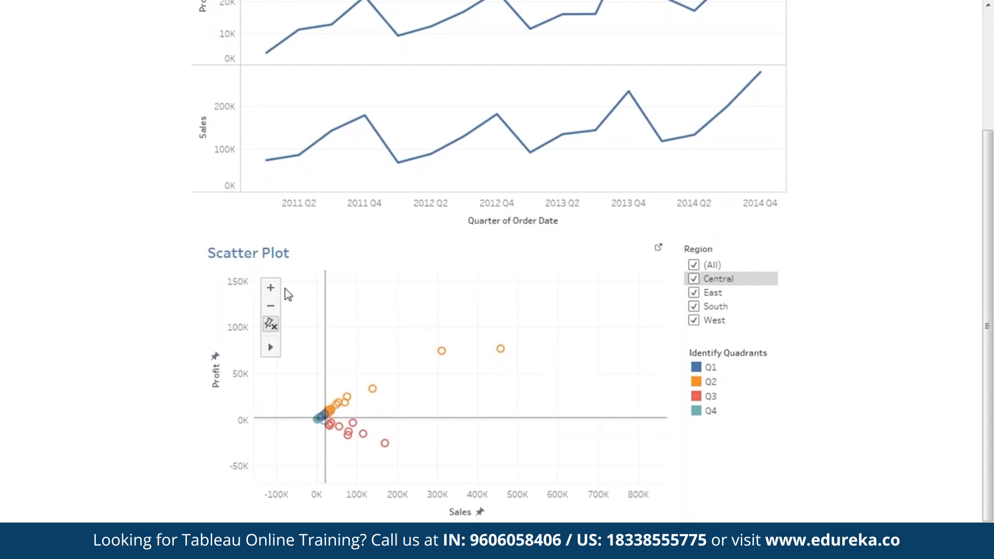
click(270, 290)
drag(501, 375, 570, 332)
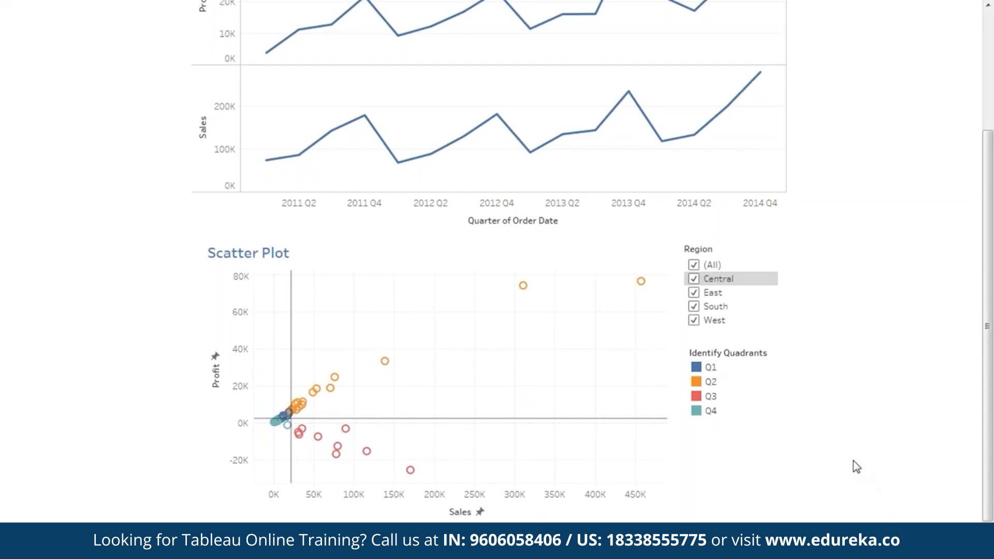
drag(988, 330, 992, 202)
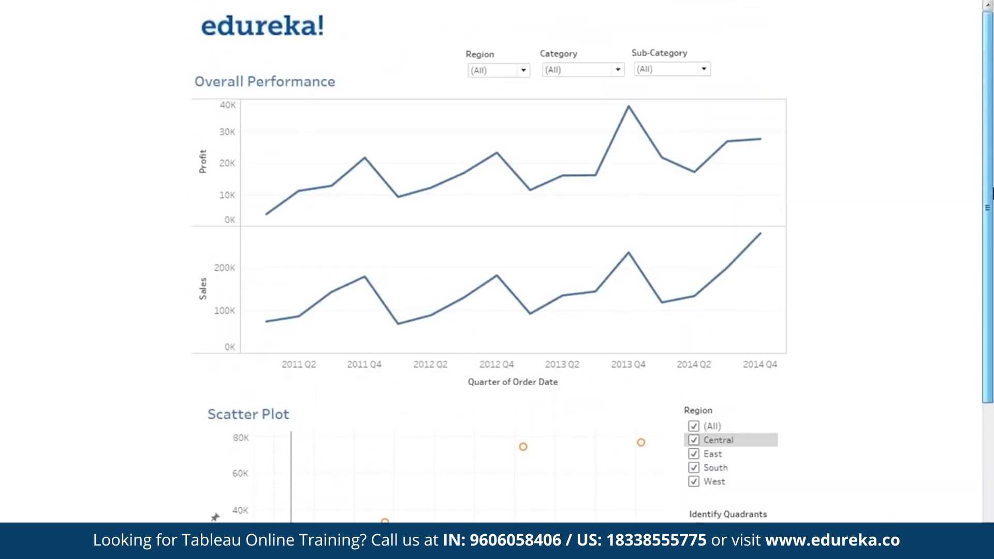
Step: Scroll through the finished Dashboard 1, then add the empty Dashboard 2
drag(992, 194, 992, 238)
drag(992, 280, 992, 240)
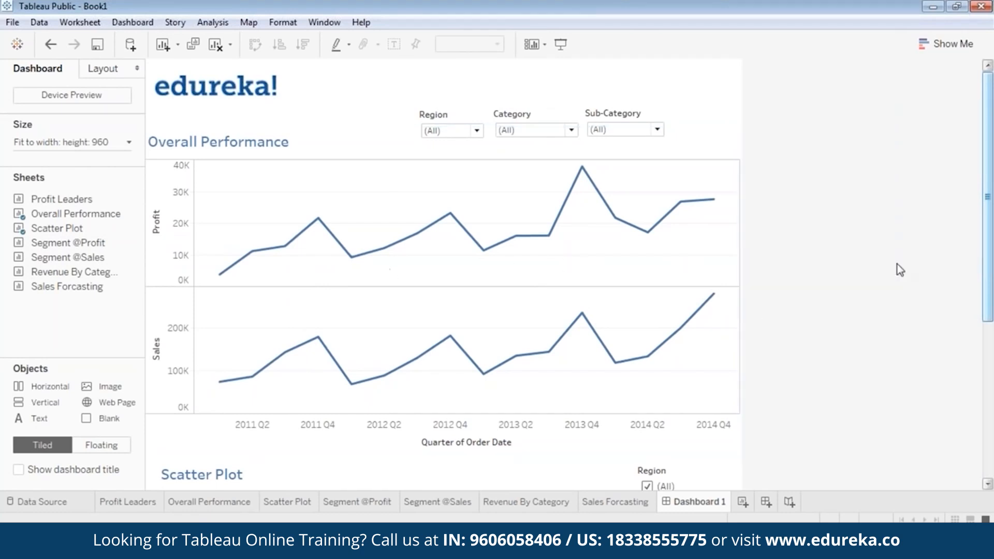
drag(987, 259, 991, 414)
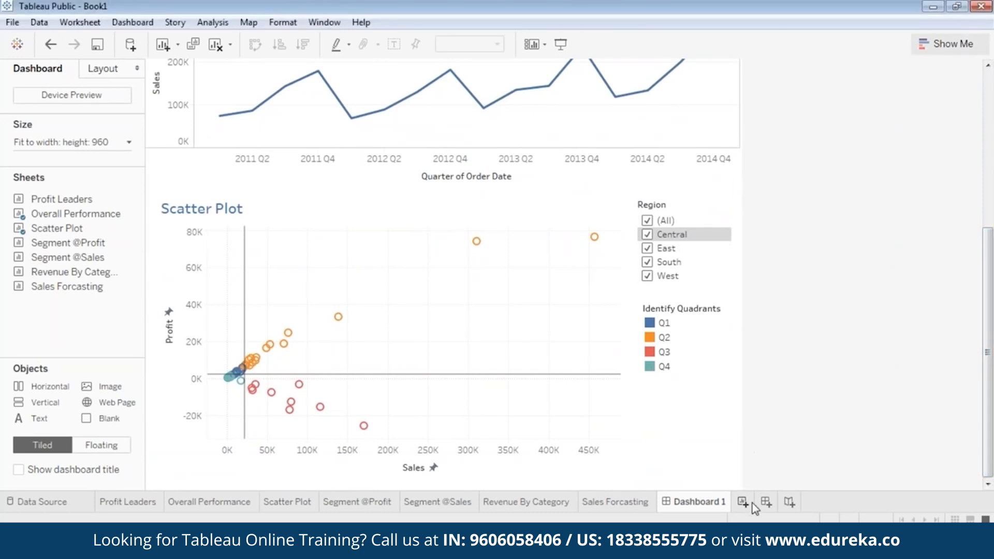
click(766, 502)
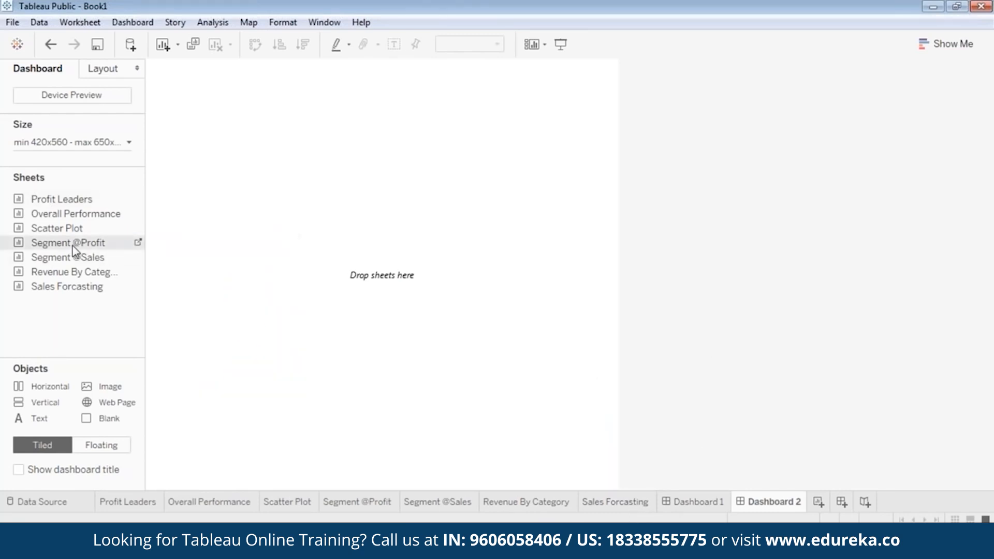
drag(72, 247, 234, 158)
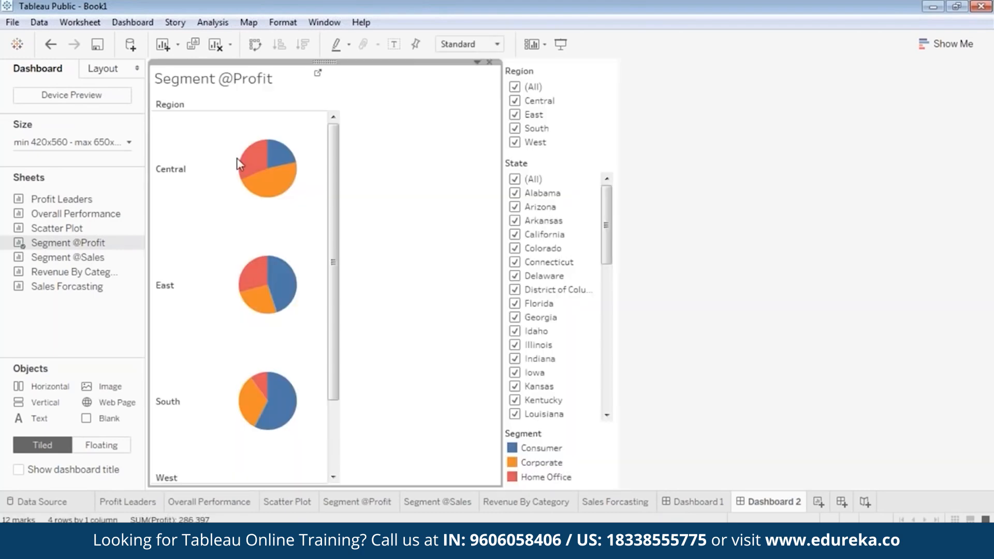
click(554, 67)
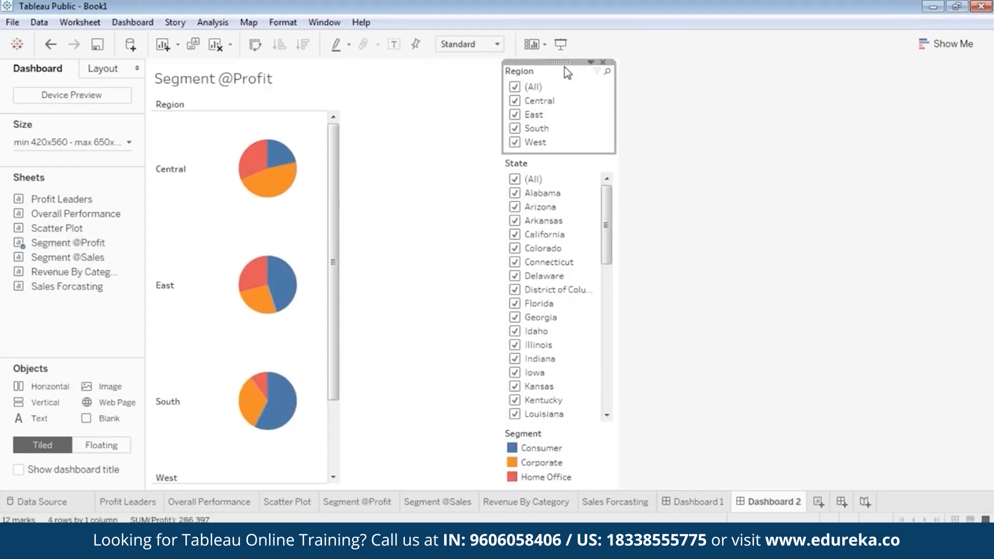
click(602, 62)
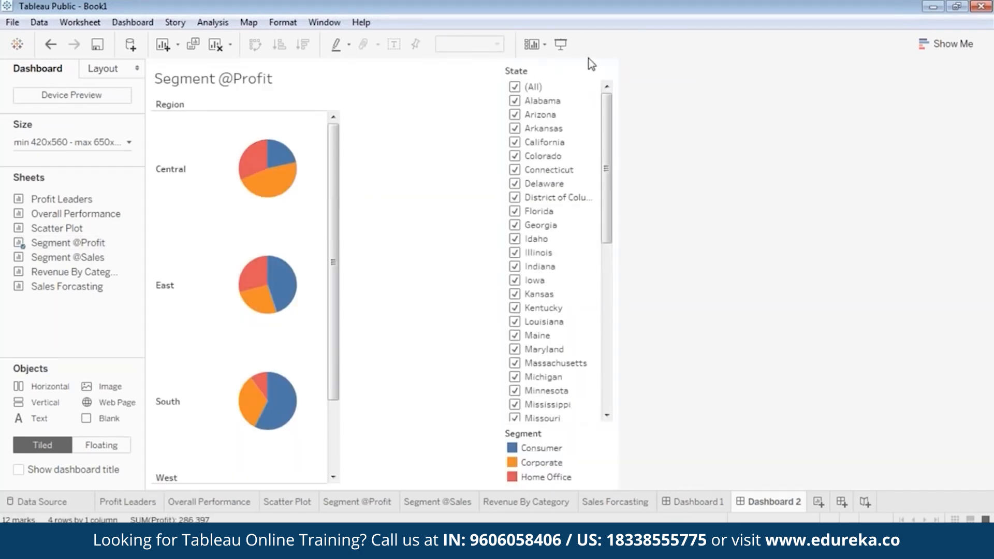
click(606, 72)
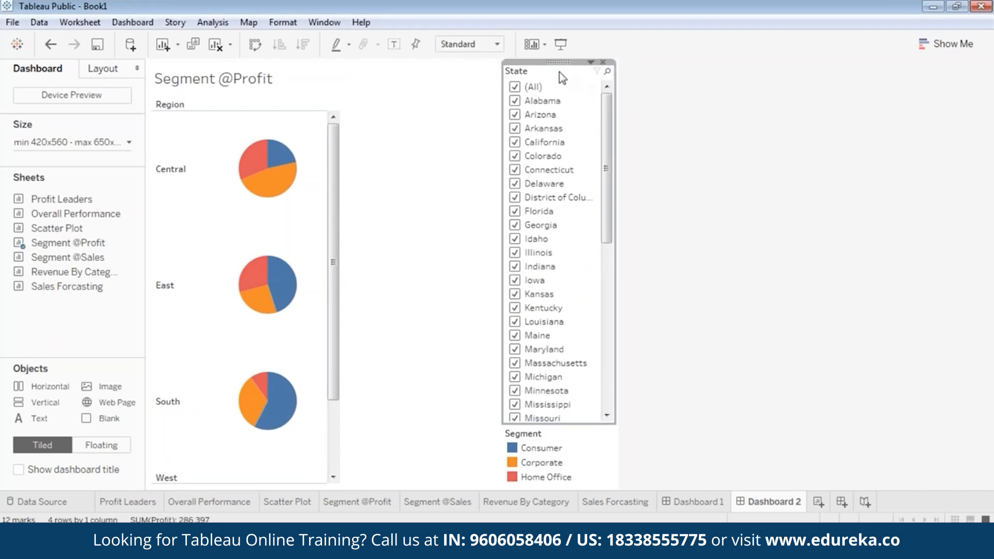
click(603, 62)
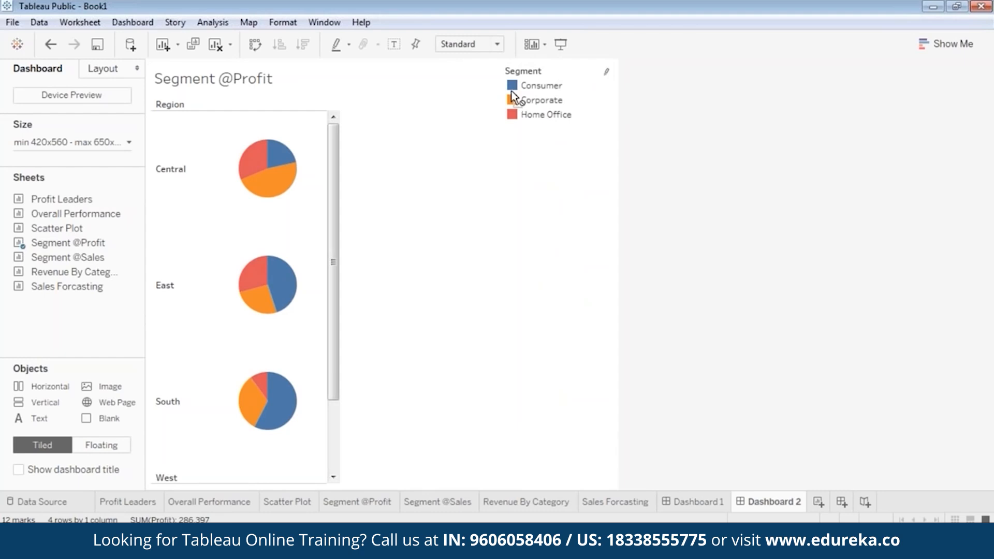
click(512, 124)
click(307, 176)
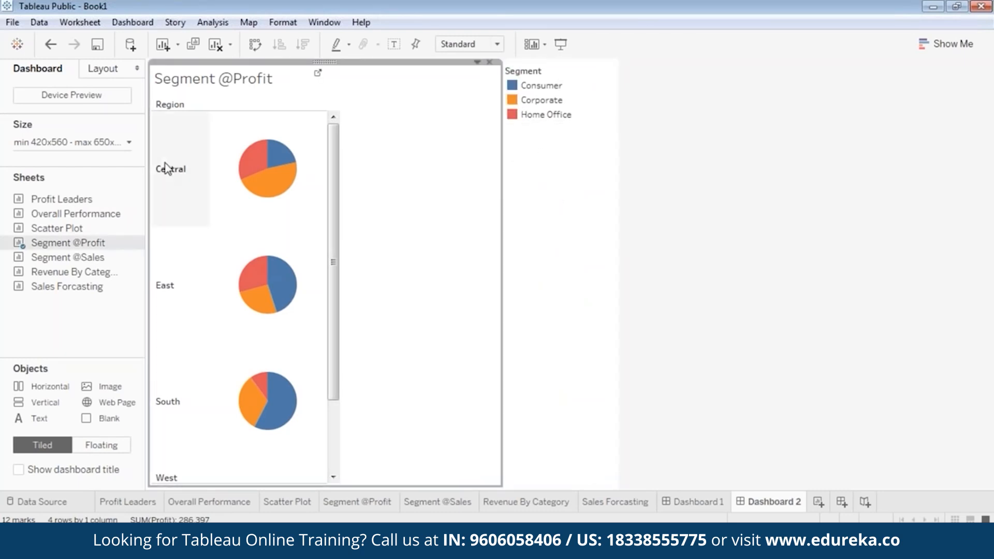
drag(501, 185, 341, 178)
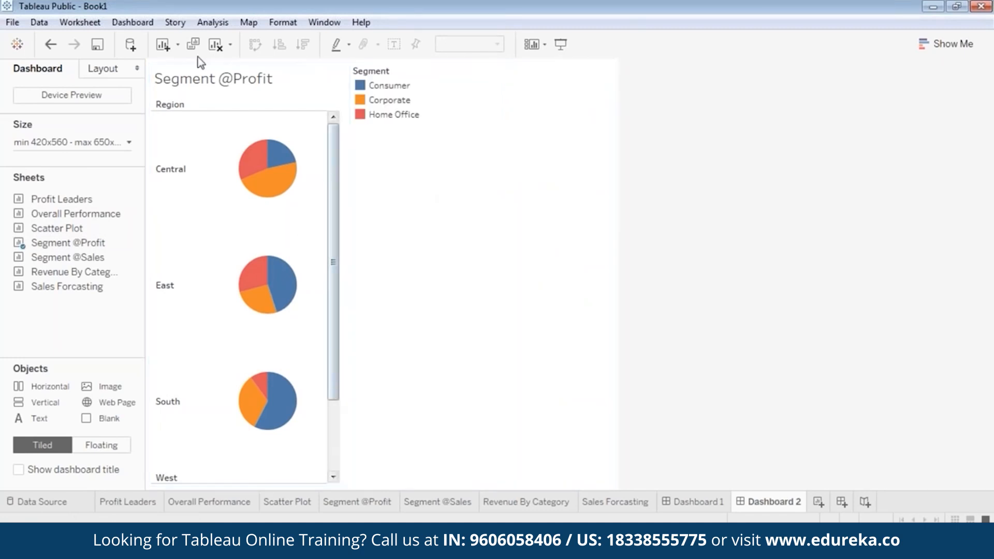
right_click(246, 55)
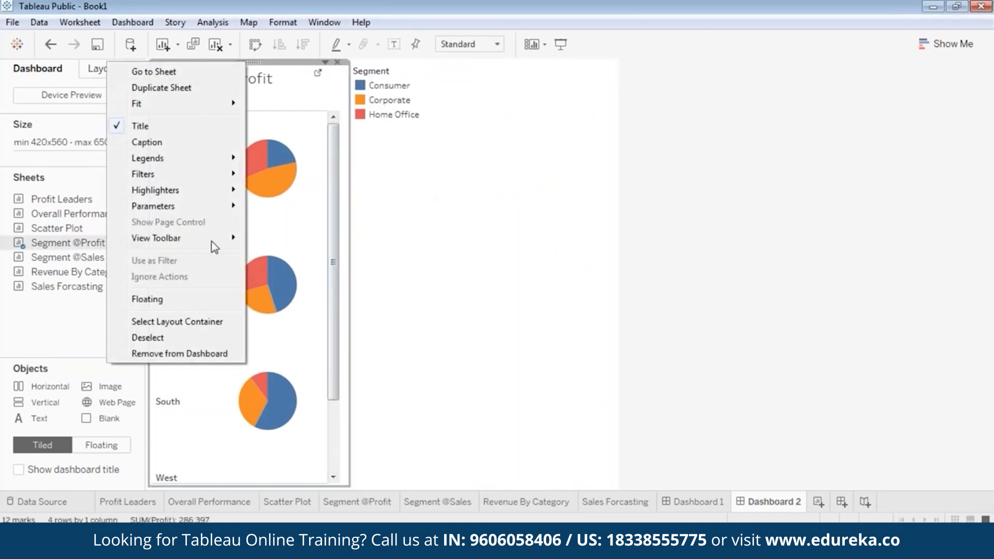
click(191, 299)
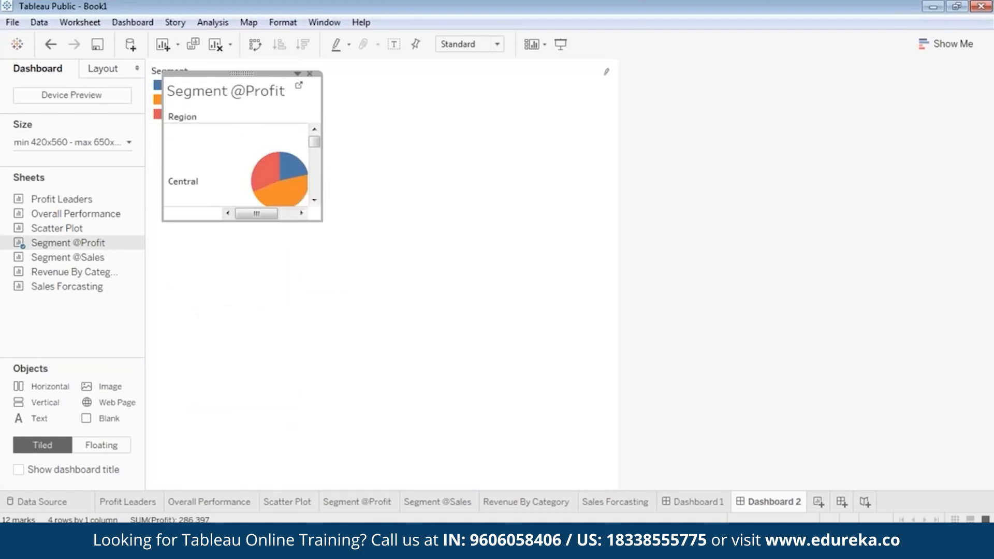
drag(224, 223, 184, 496)
click(322, 85)
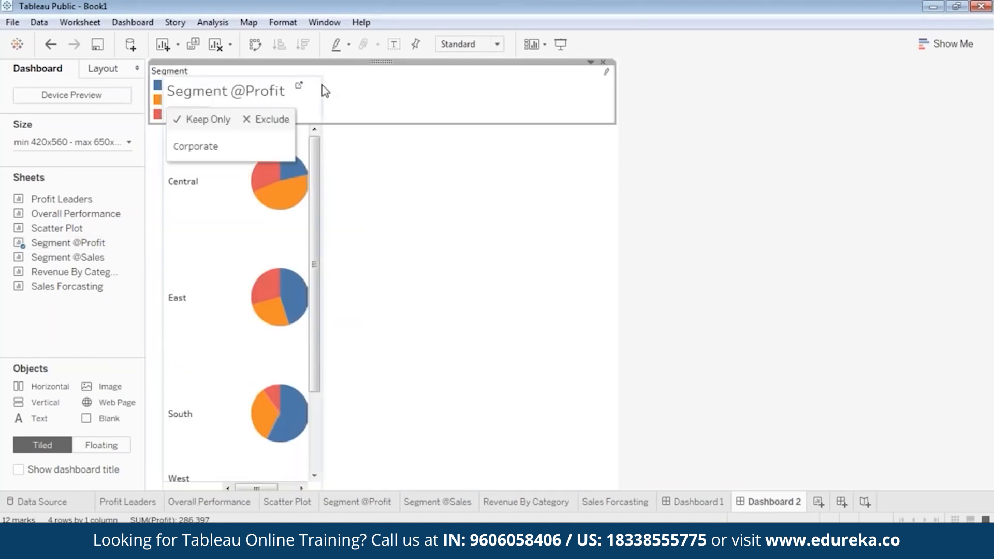
click(384, 64)
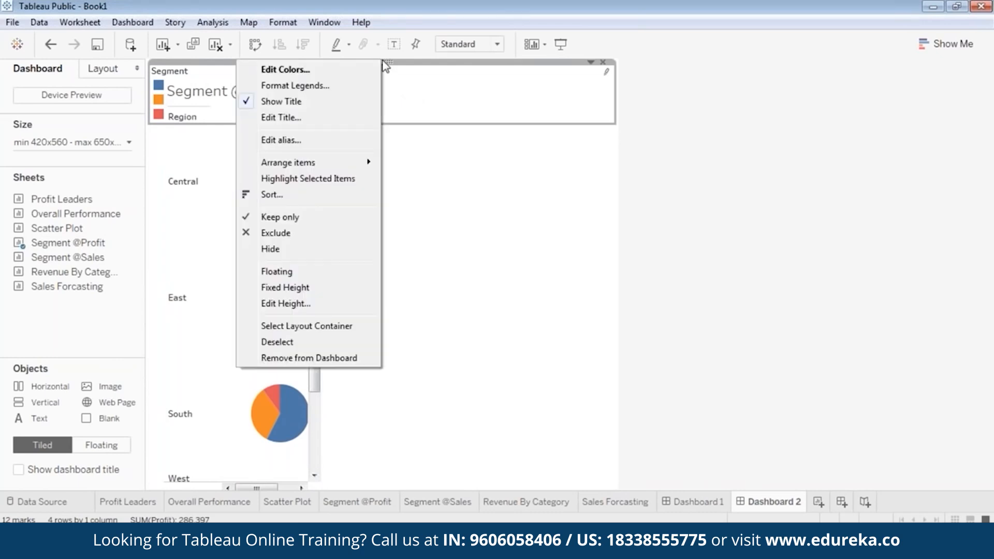
click(293, 271)
drag(224, 73, 581, 138)
click(231, 89)
mouse_move(238, 72)
mouse_down()
mouse_move(224, 56)
mouse_move(241, 69)
mouse_up()
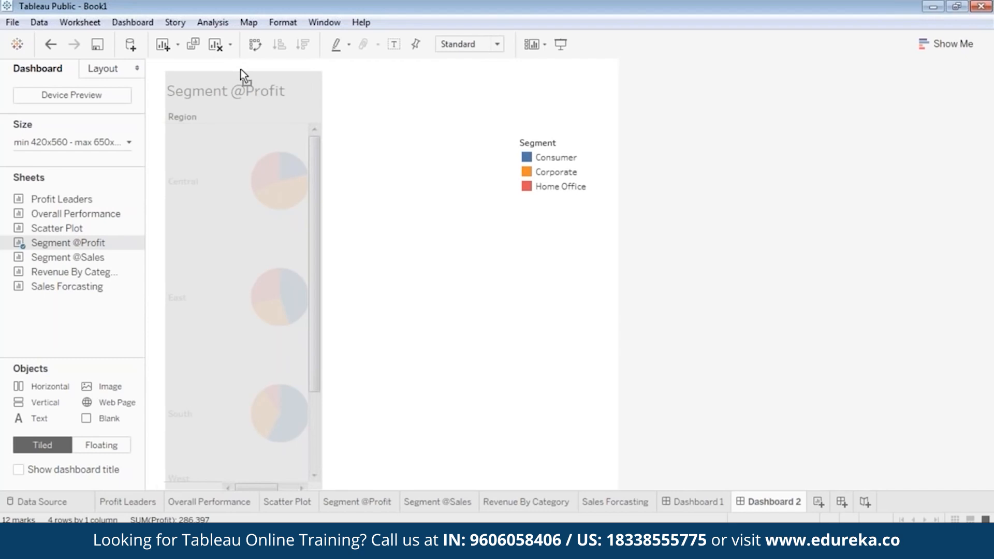
drag(241, 70, 222, 61)
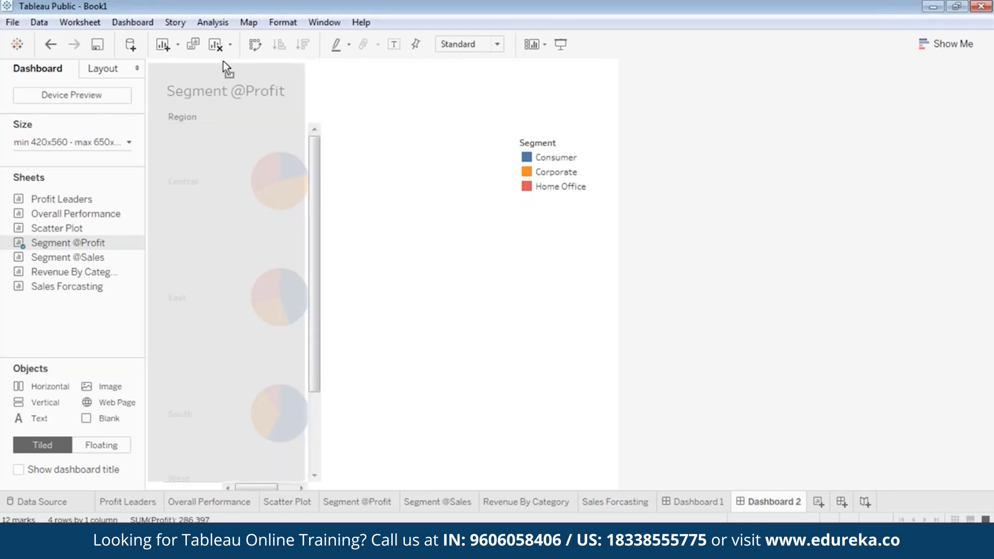
mouse_move(222, 61)
mouse_down()
mouse_move(232, 62)
mouse_move(219, 57)
mouse_up()
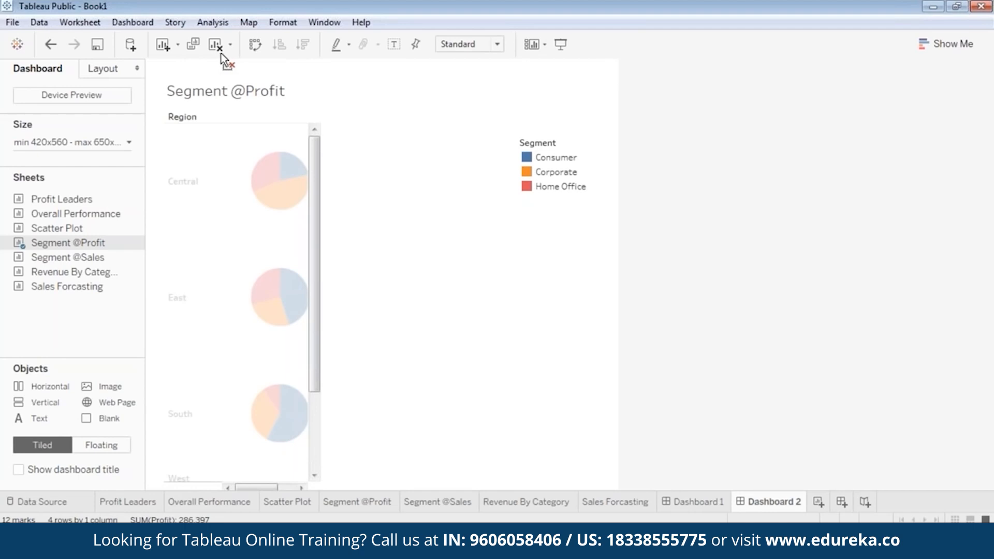
drag(223, 58, 222, 58)
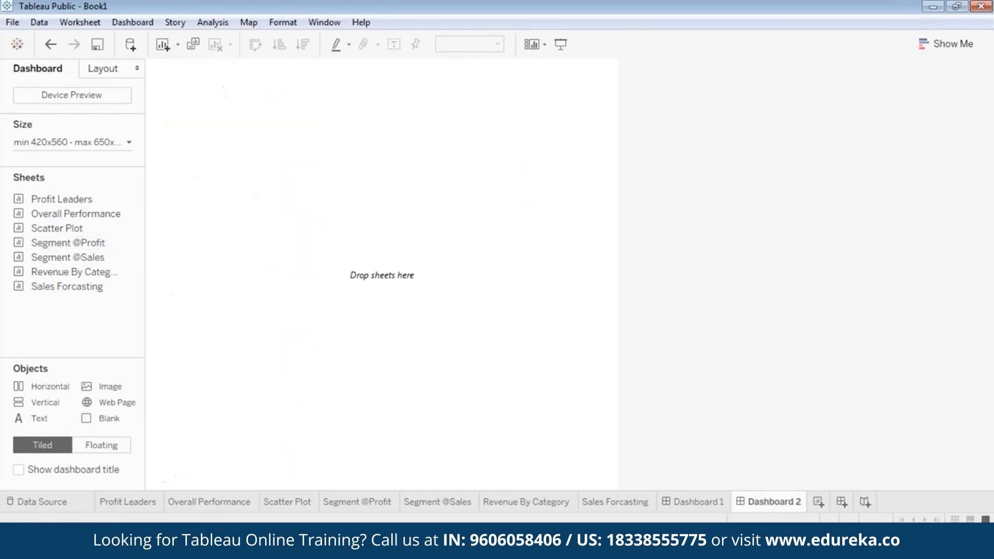
key(ctrl+z)
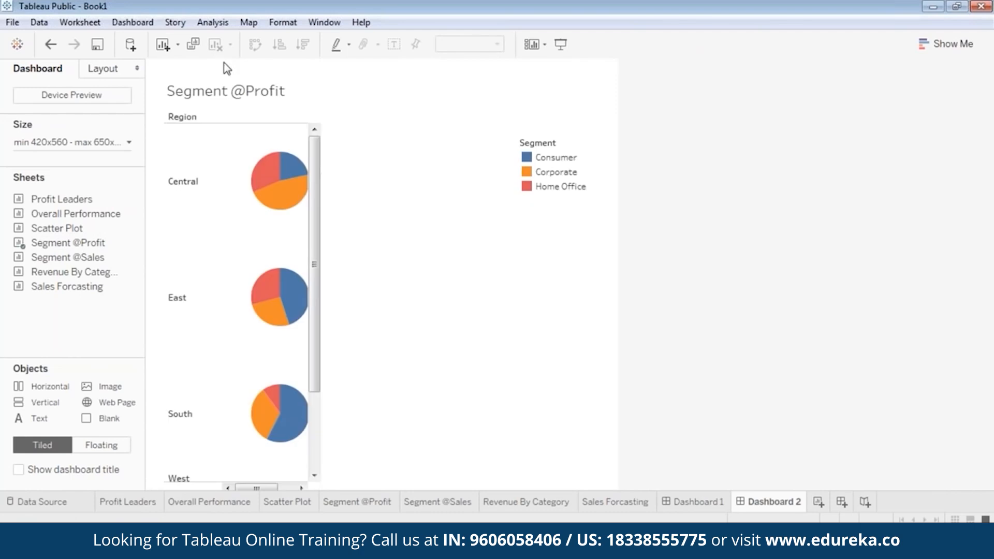
click(248, 97)
mouse_move(244, 73)
mouse_down()
mouse_move(382, 102)
mouse_move(290, 128)
mouse_move(234, 60)
mouse_move(248, 87)
mouse_move(237, 88)
mouse_move(300, 70)
mouse_move(637, 116)
mouse_move(241, 77)
mouse_move(228, 55)
mouse_move(230, 70)
mouse_up()
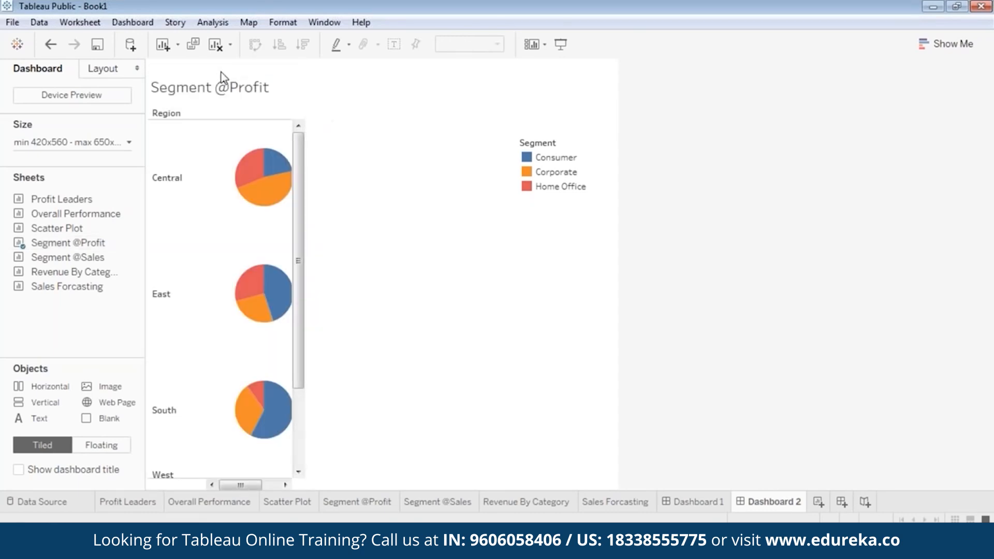
drag(237, 70, 241, 107)
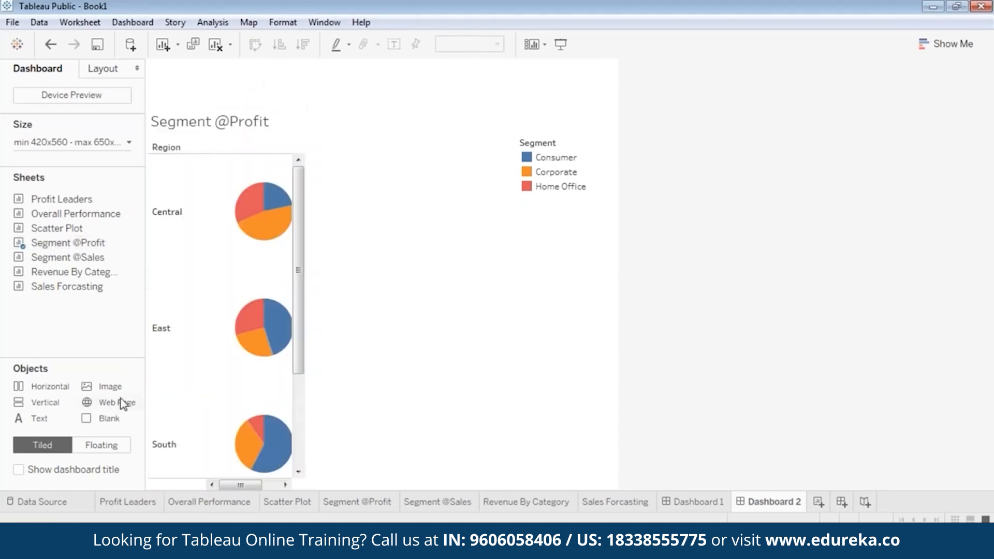
Step: Place the edureka_logo image at the top of Dashboard 2 and open its options
drag(93, 386, 341, 174)
double_click(258, 152)
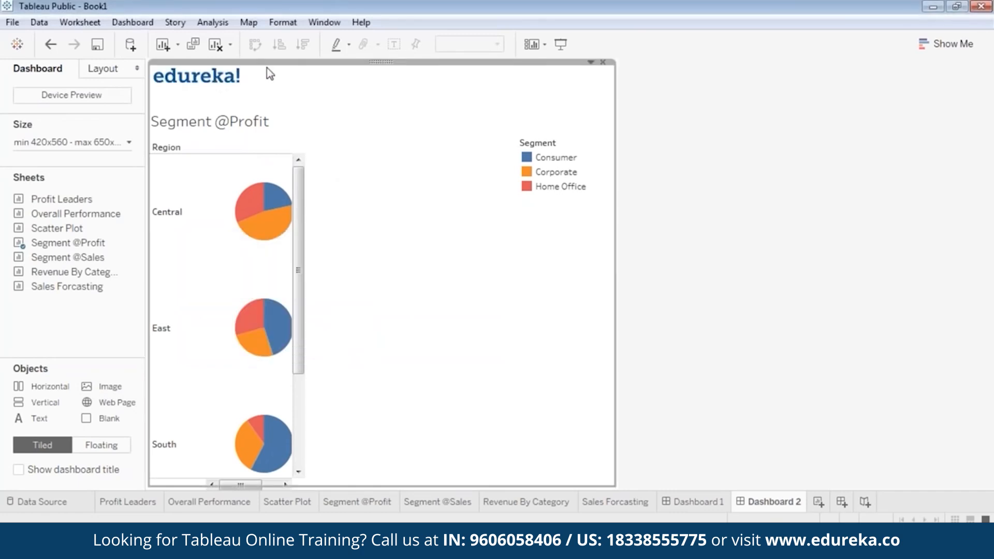
right_click(371, 67)
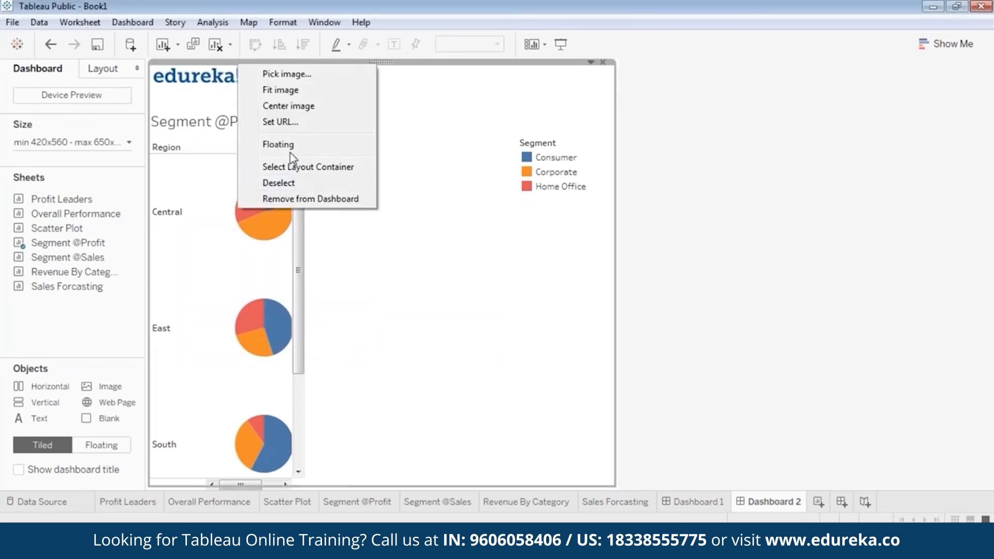
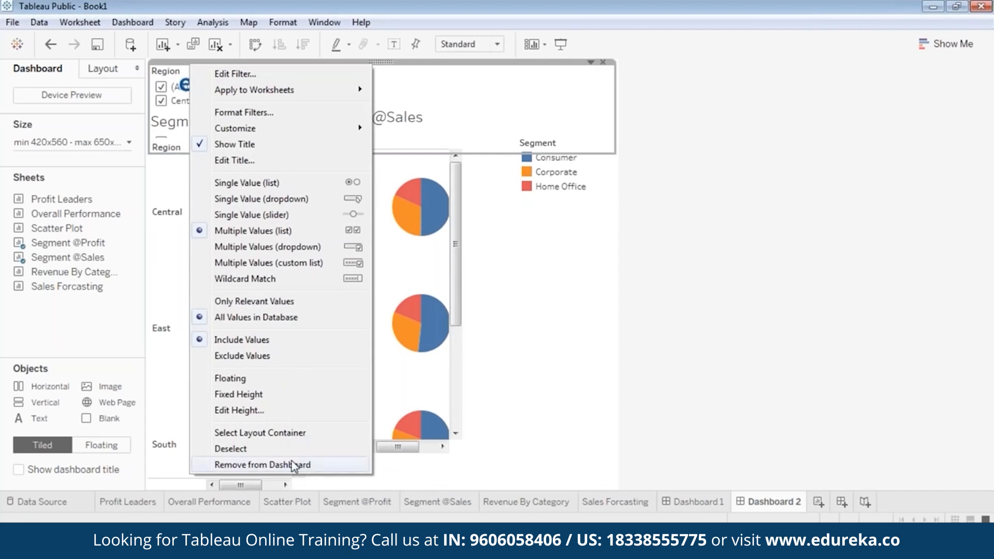
click(262, 81)
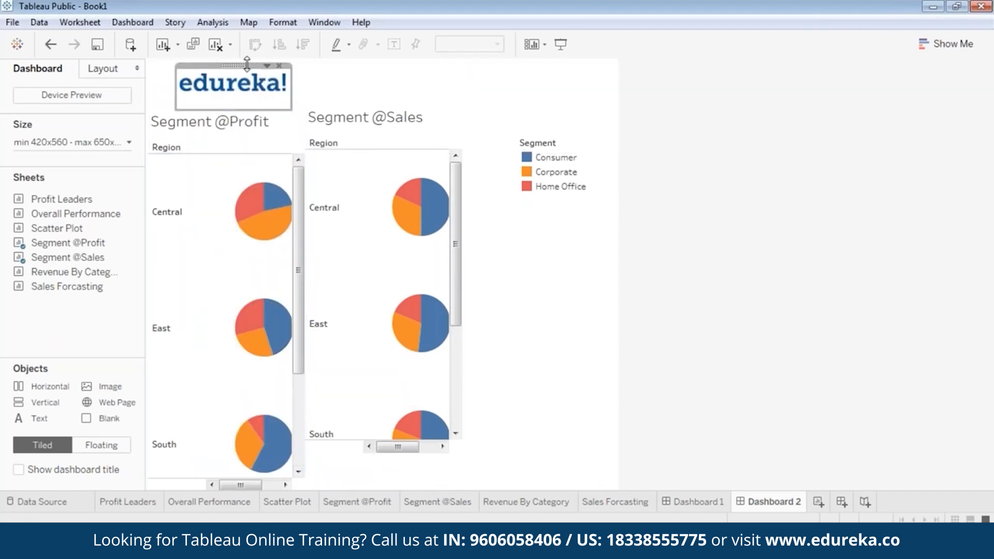
drag(232, 65, 217, 68)
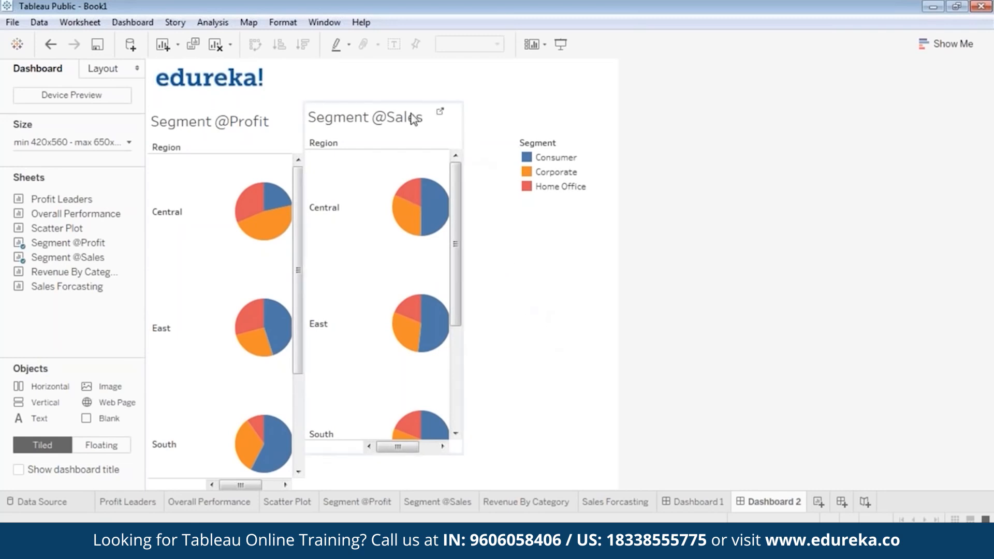
click(392, 111)
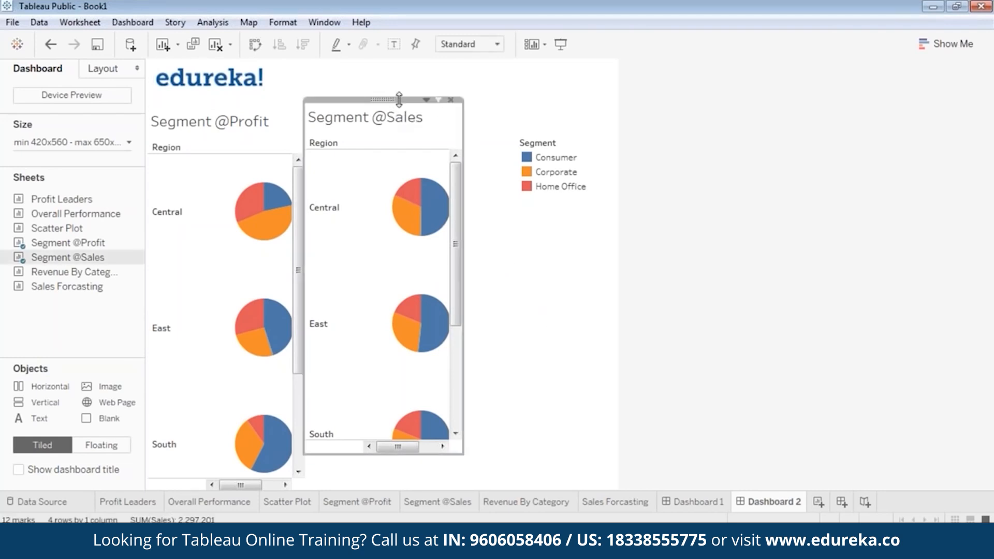
drag(401, 100, 405, 111)
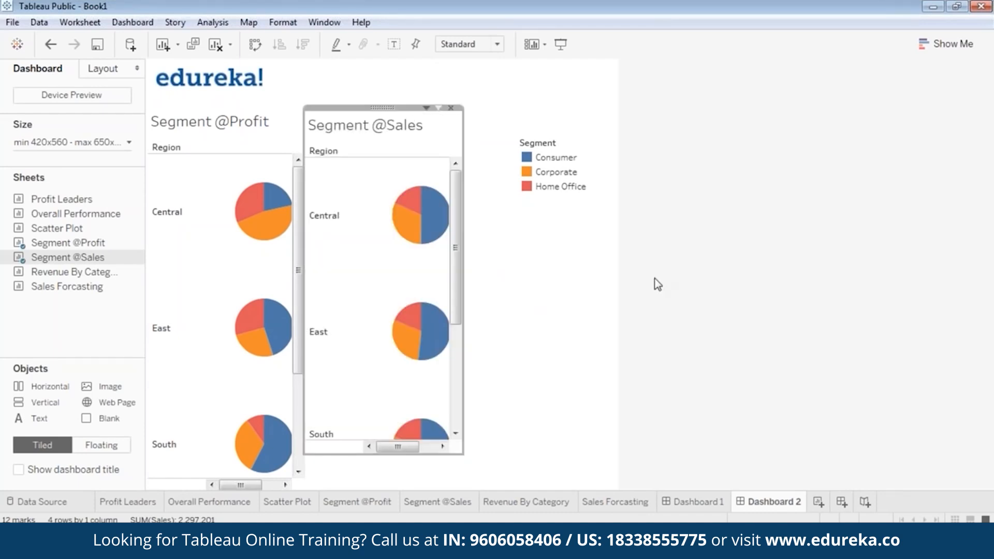
click(560, 300)
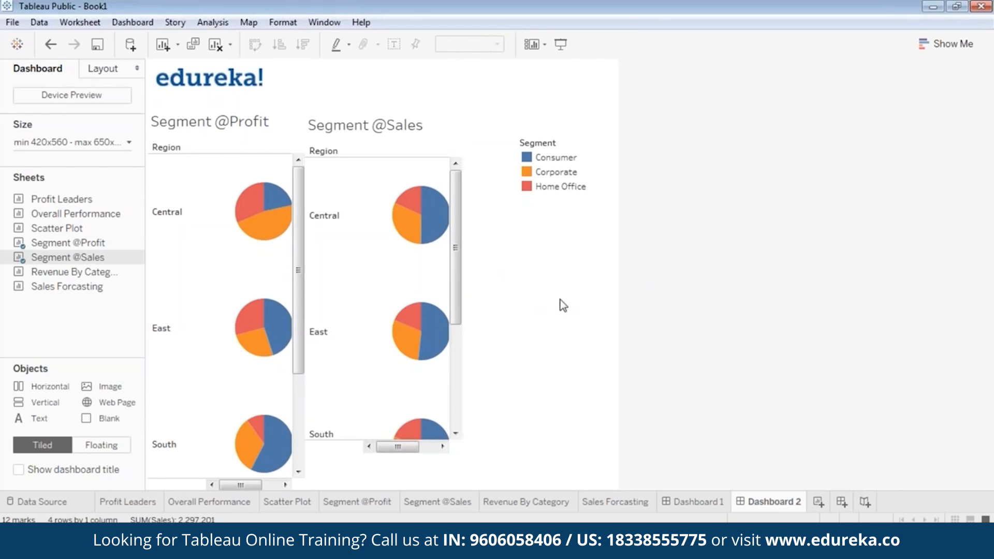
click(412, 122)
drag(410, 108, 439, 106)
click(594, 317)
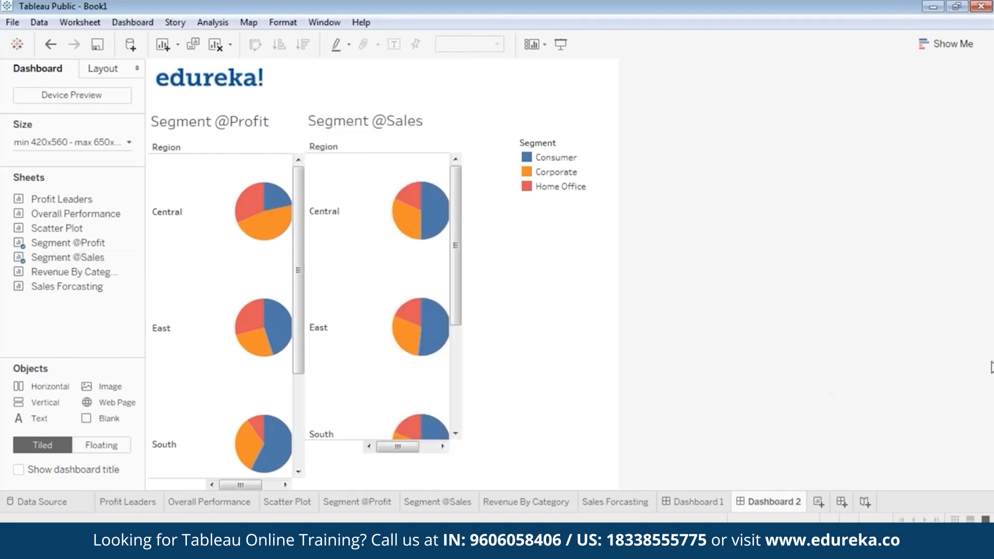
click(349, 449)
drag(350, 456, 341, 489)
click(754, 322)
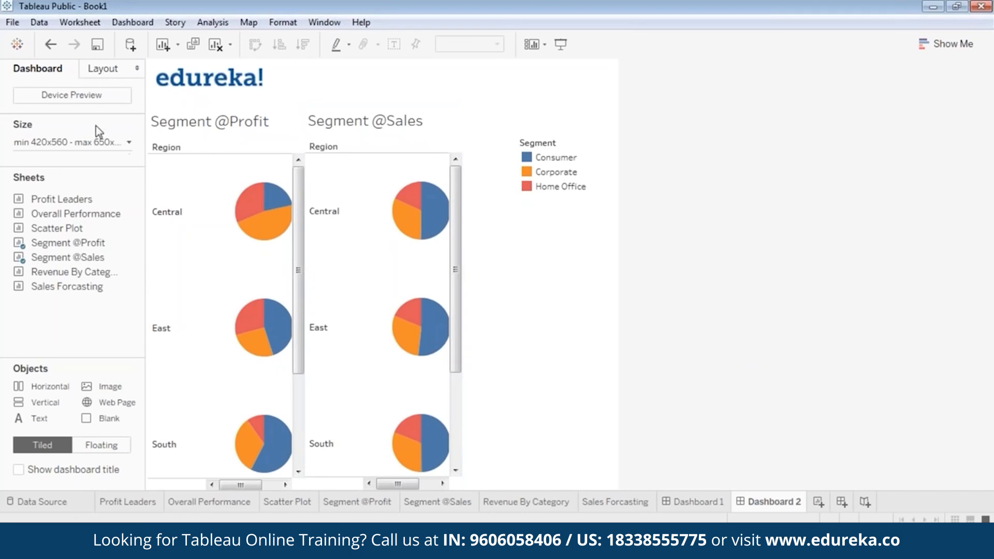
click(82, 140)
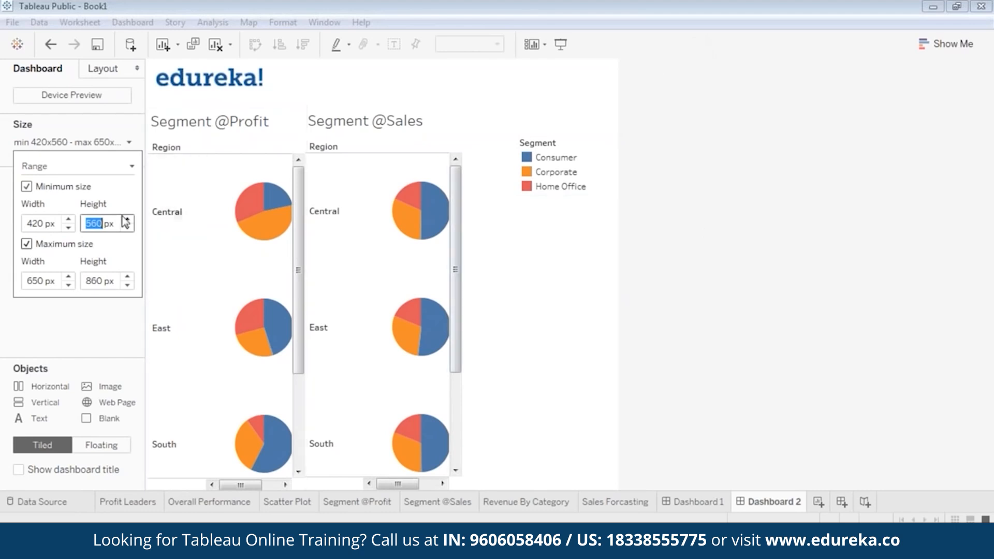
Step: Adjust the dashboard's minimum width, settling on Fit to height at a width of 1020 px
drag(70, 221, 70, 222)
click(67, 228)
click(68, 228)
drag(69, 228, 69, 228)
click(812, 275)
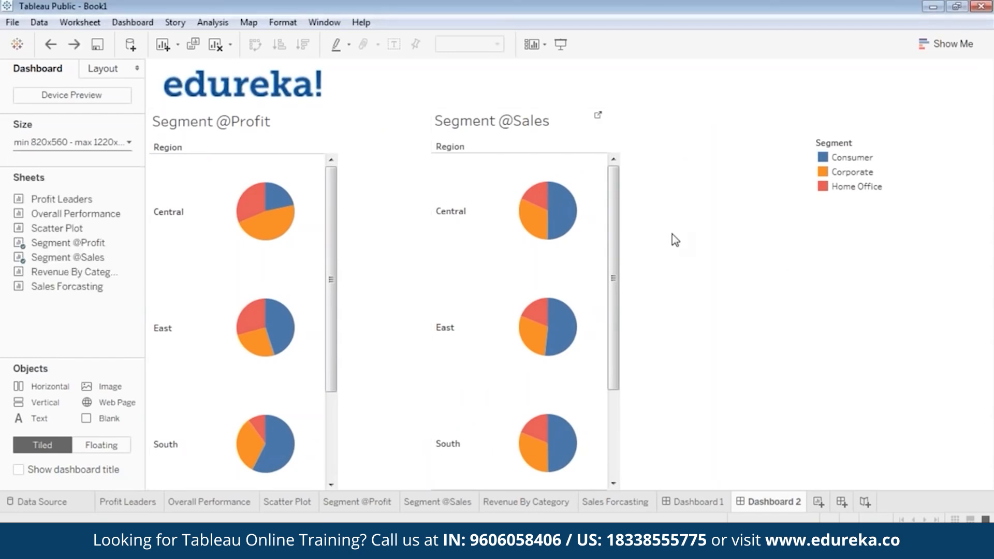
key(ctrl+z)
key(ctrl+z)
key(ctrl+z)
key(ctrl+z)
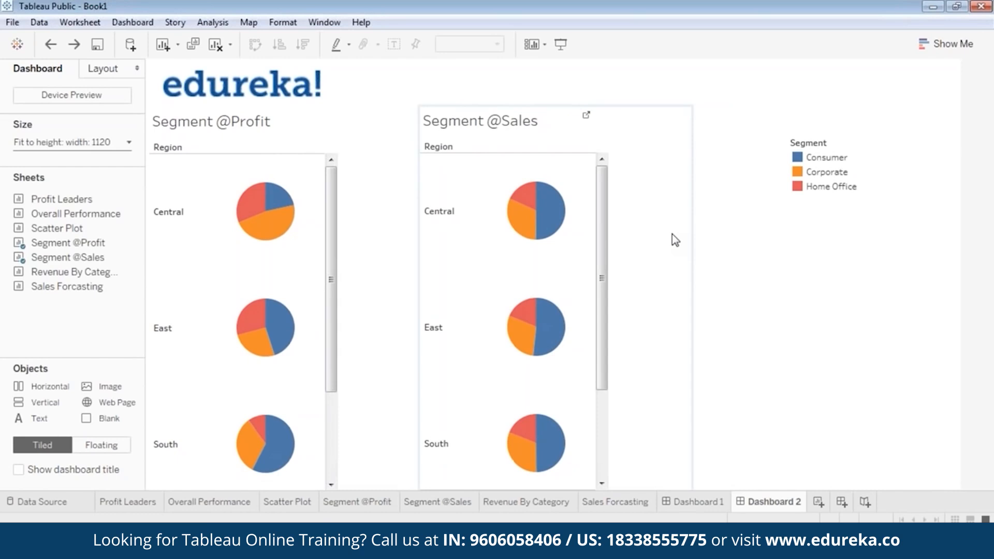
key(ctrl+z)
click(399, 163)
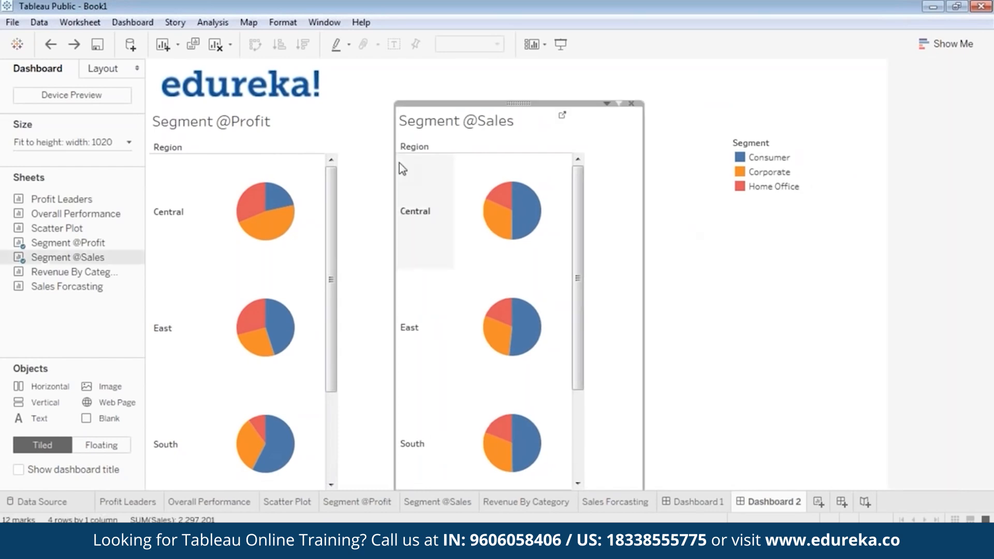
click(399, 163)
click(629, 219)
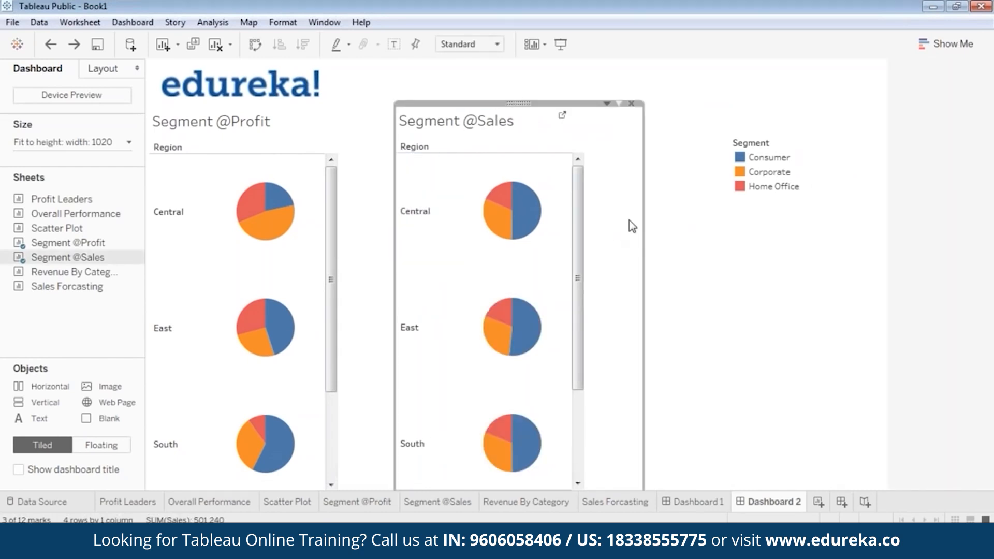
drag(642, 221, 582, 225)
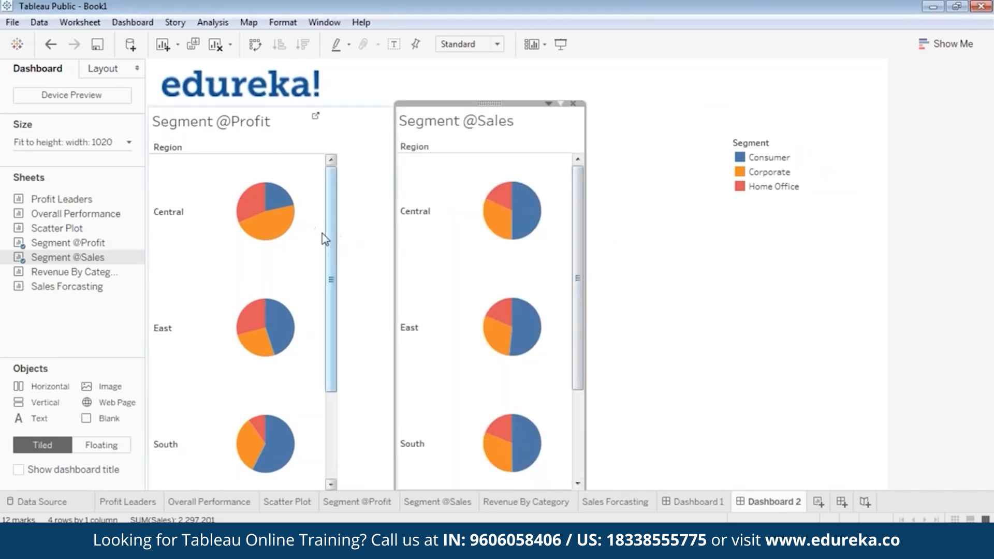
click(325, 234)
drag(395, 256, 336, 257)
click(492, 113)
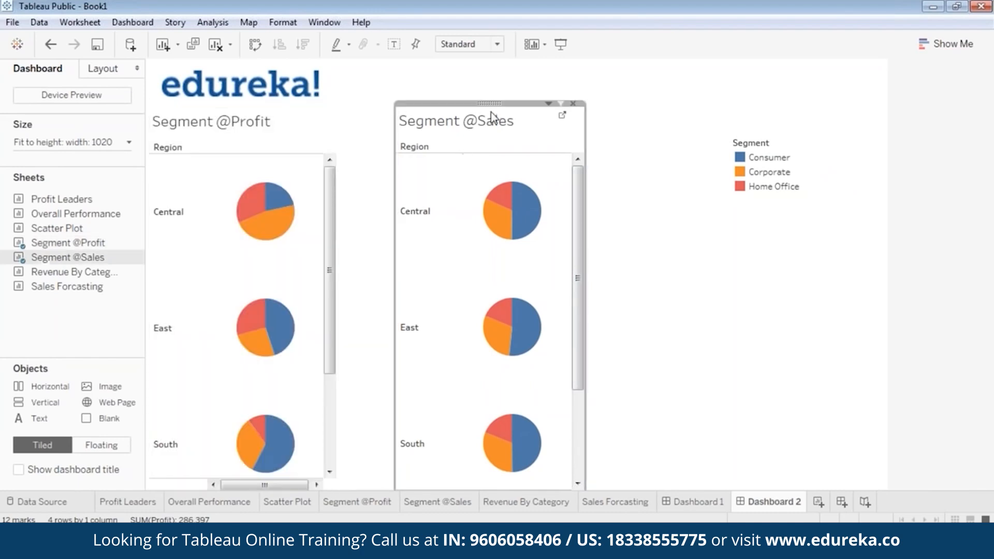
drag(489, 103, 432, 101)
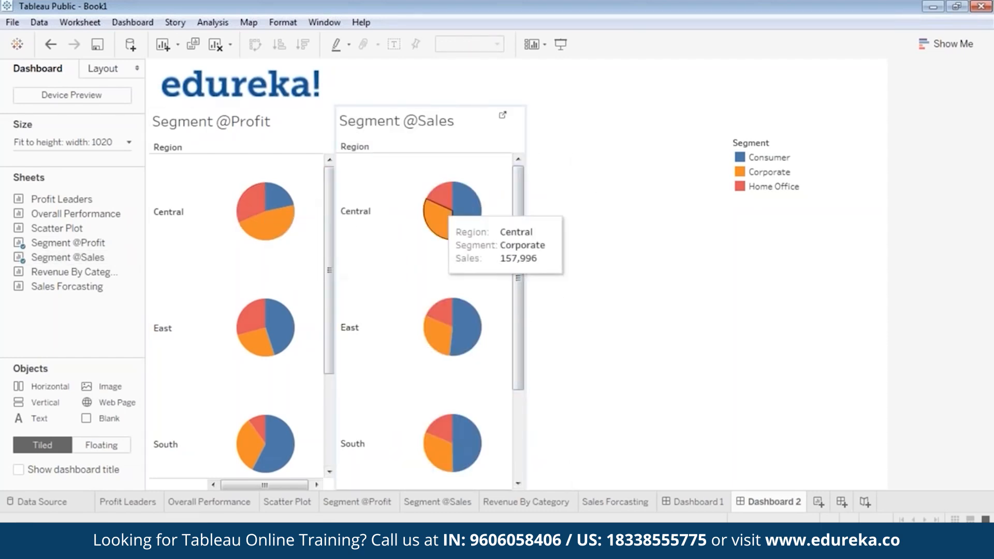
click(436, 115)
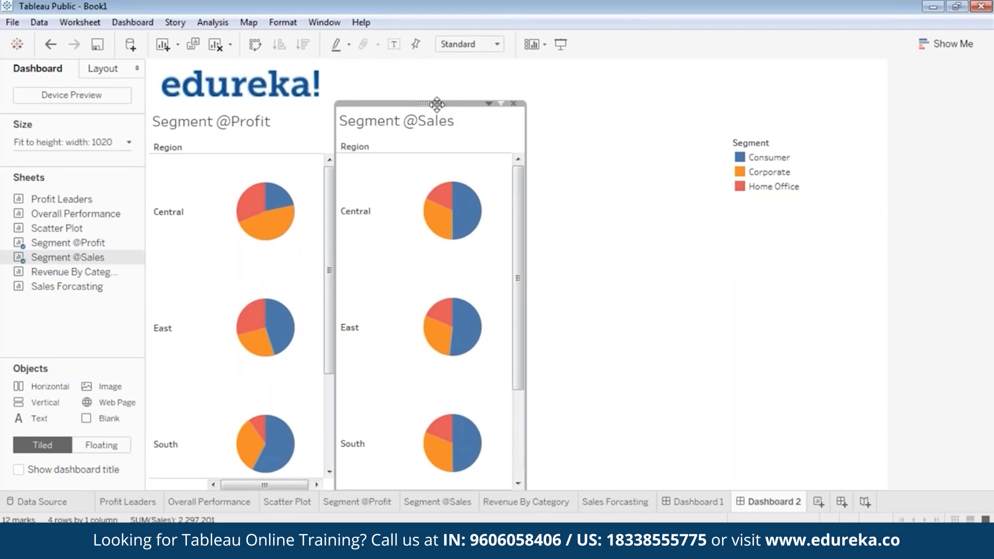
drag(437, 104, 439, 111)
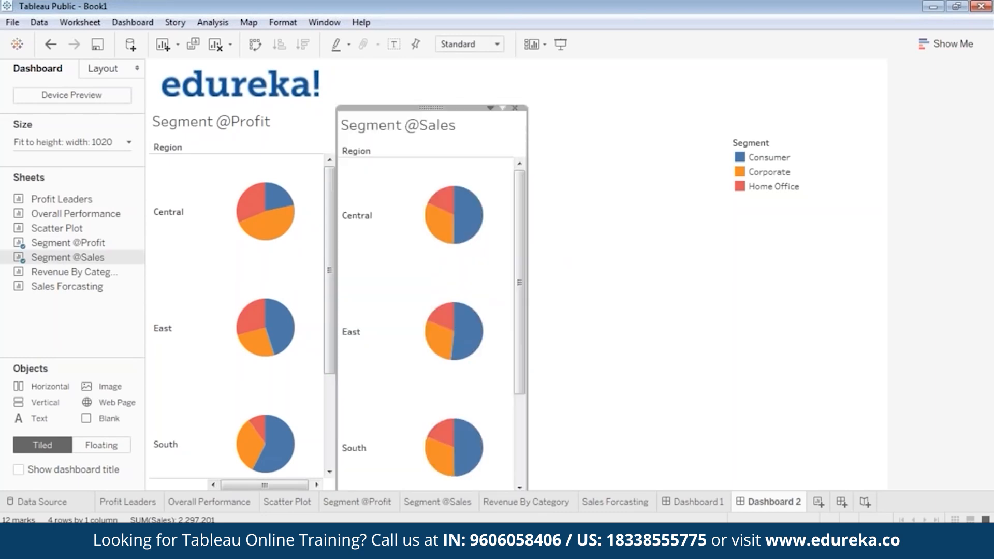
drag(439, 111, 433, 106)
click(619, 213)
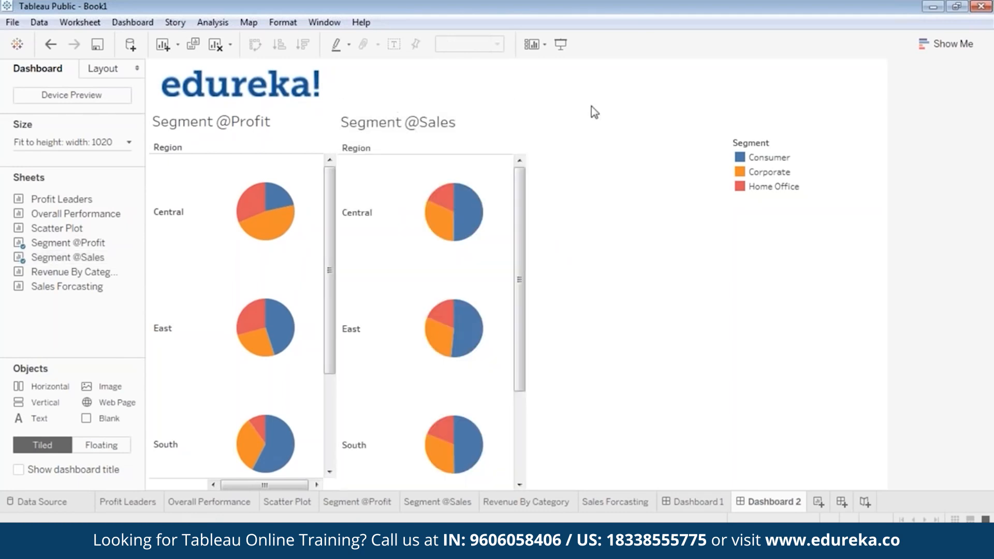
click(742, 175)
click(895, 167)
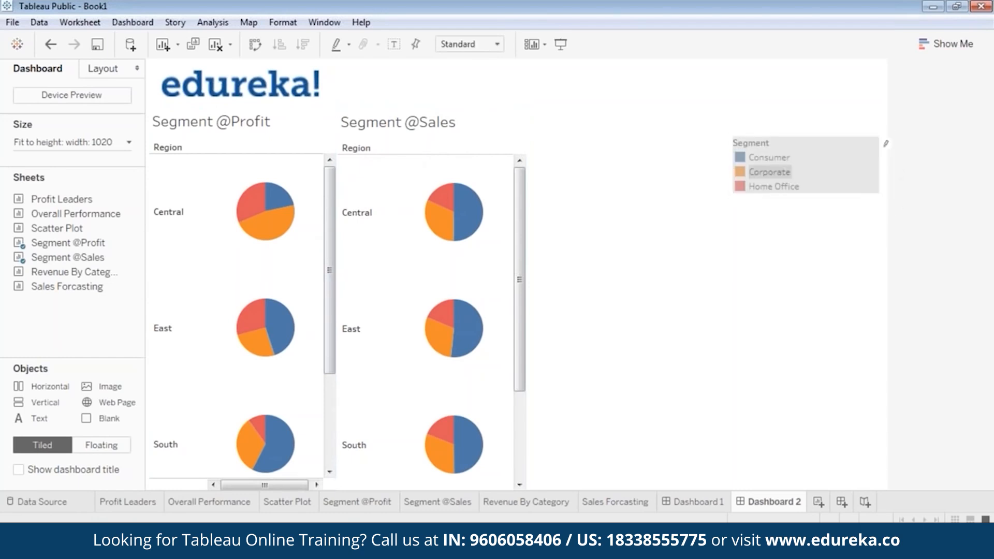
click(818, 160)
drag(771, 133, 569, 213)
click(708, 205)
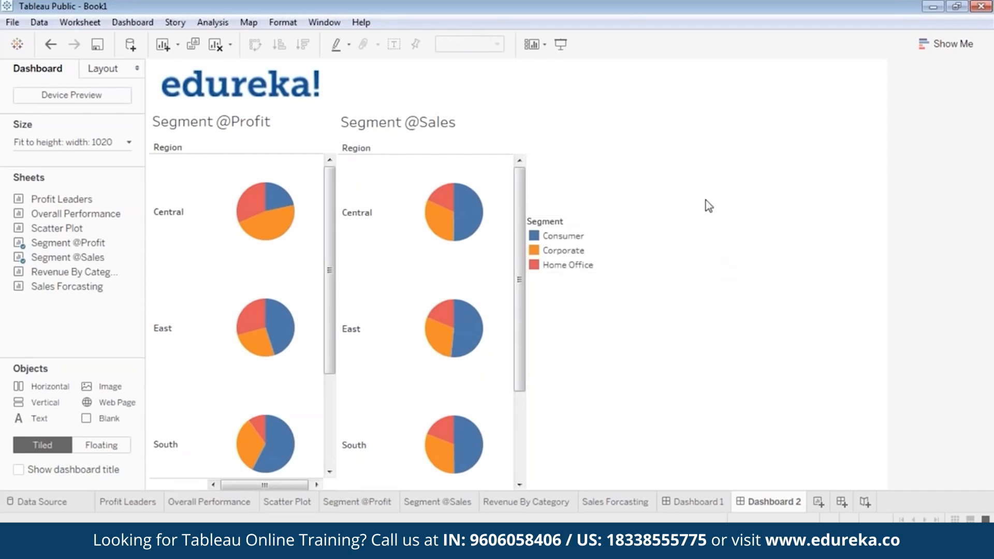
click(242, 128)
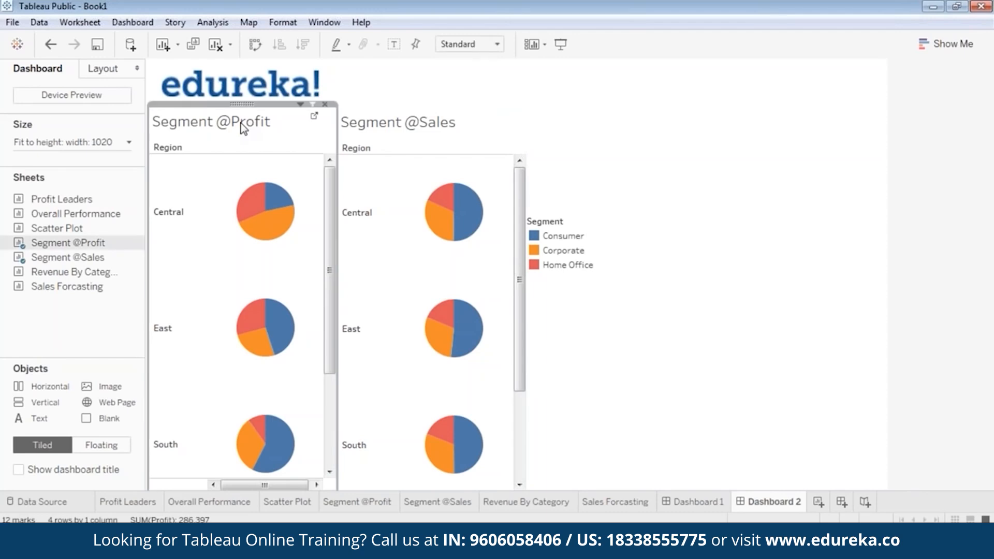
right_click(242, 127)
click(244, 103)
right_click(239, 103)
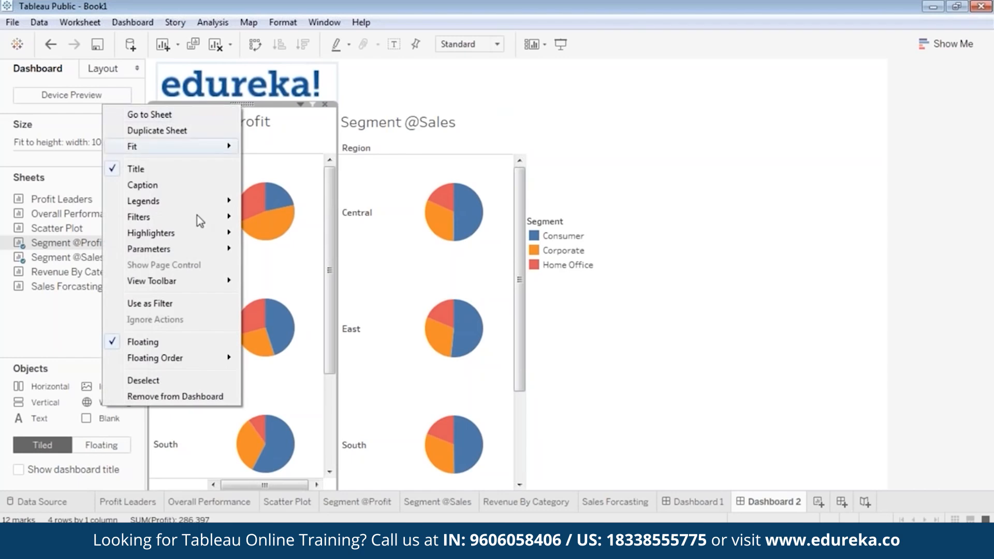
mouse_move(196, 216)
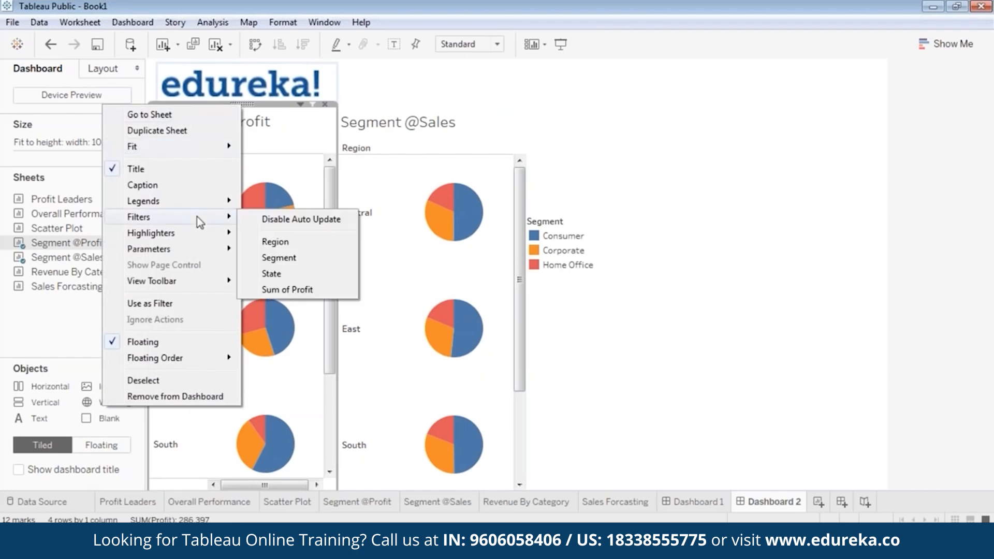
click(302, 245)
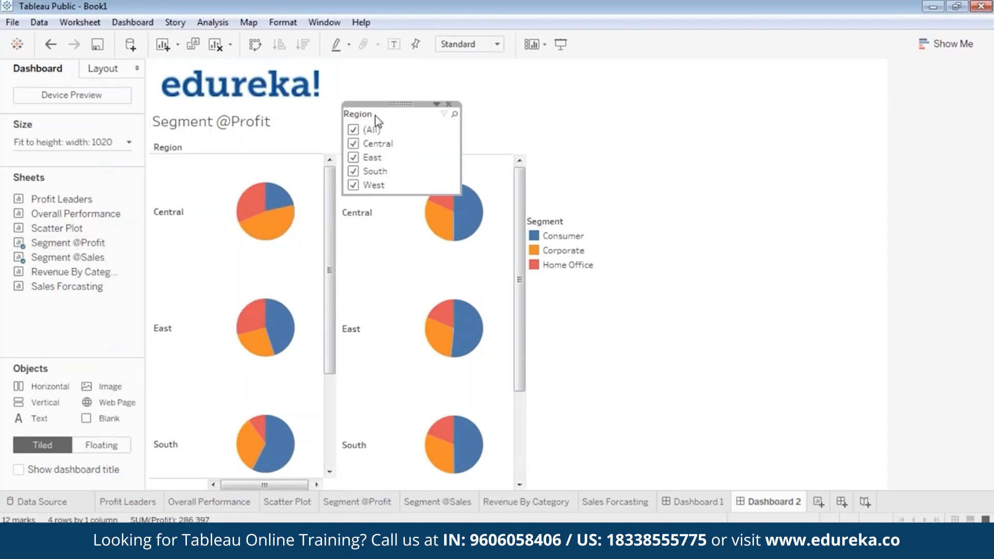
drag(401, 104, 639, 164)
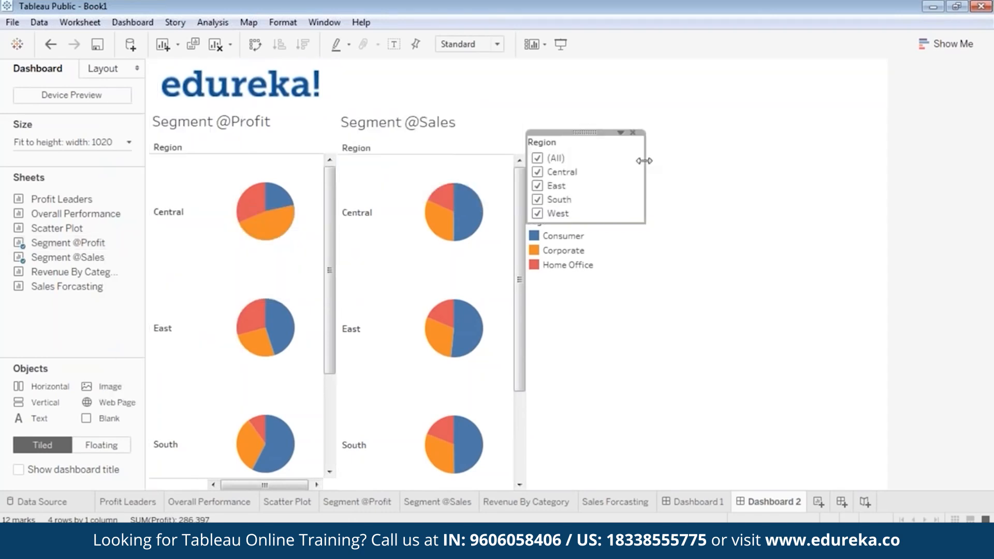
drag(645, 183, 595, 182)
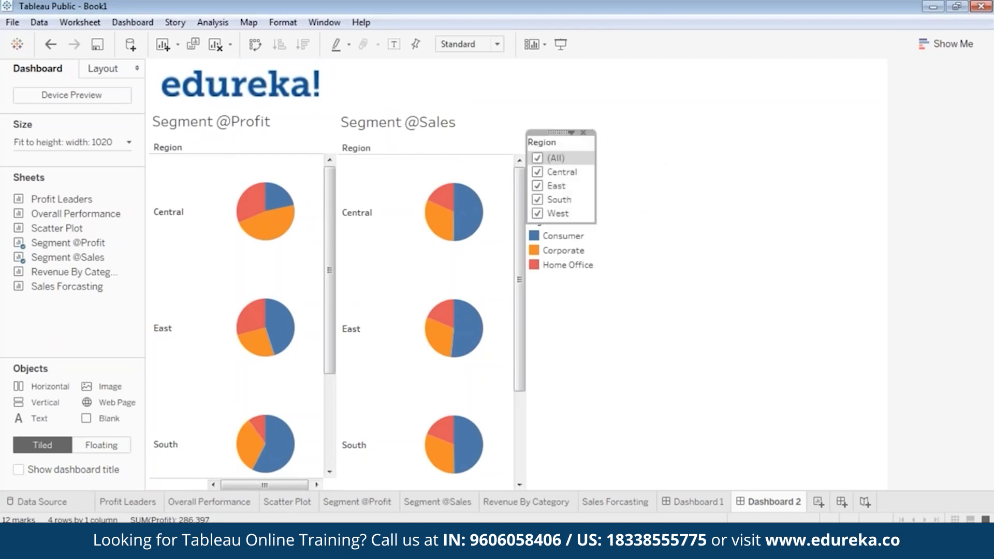
drag(567, 212, 567, 225)
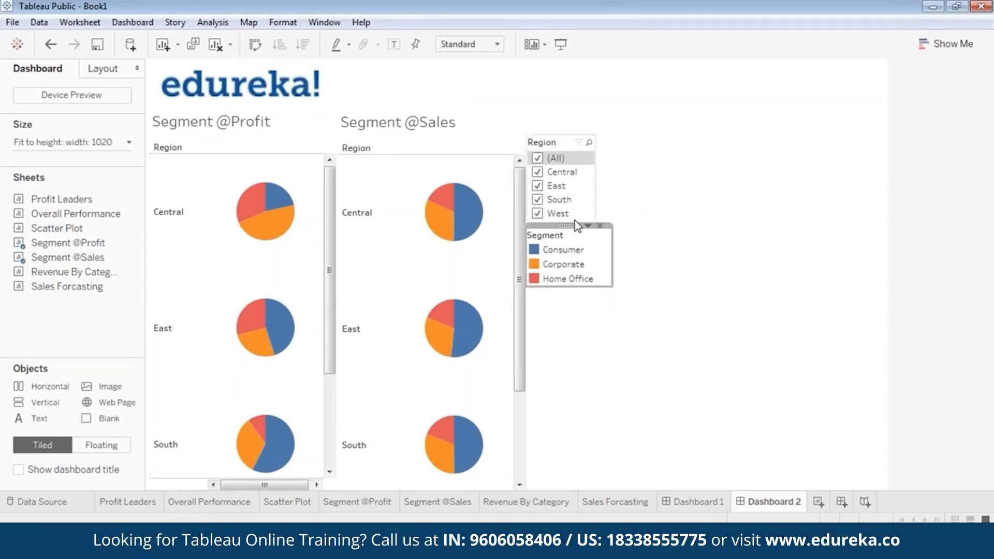
mouse_move(575, 221)
mouse_down()
mouse_move(571, 263)
mouse_move(574, 238)
mouse_up()
click(239, 135)
right_click(243, 119)
right_click(241, 105)
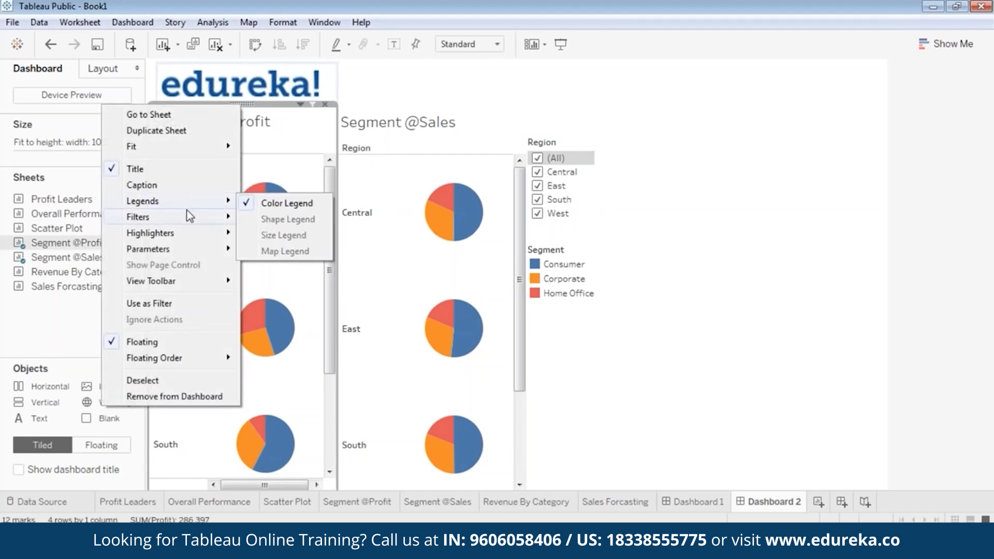
mouse_move(202, 216)
click(271, 274)
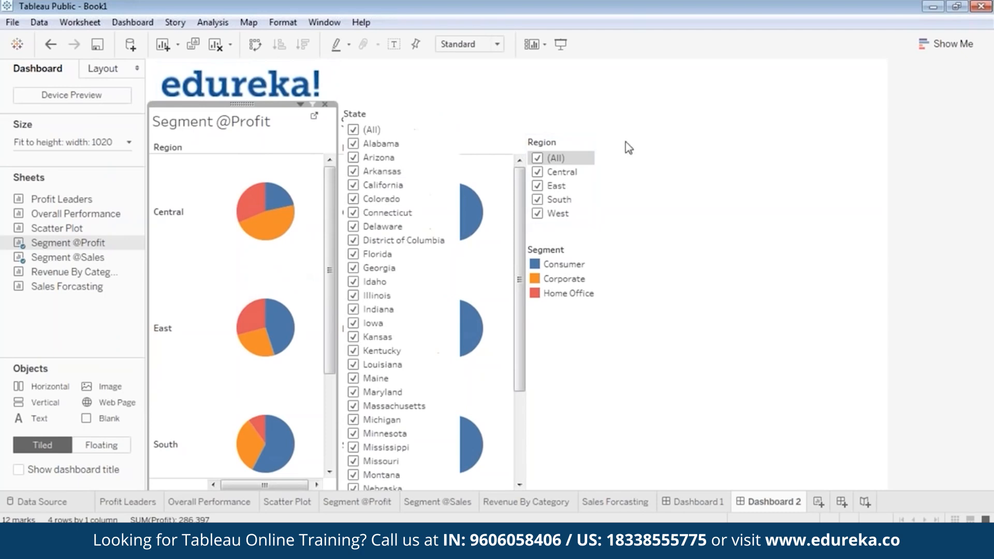
click(436, 105)
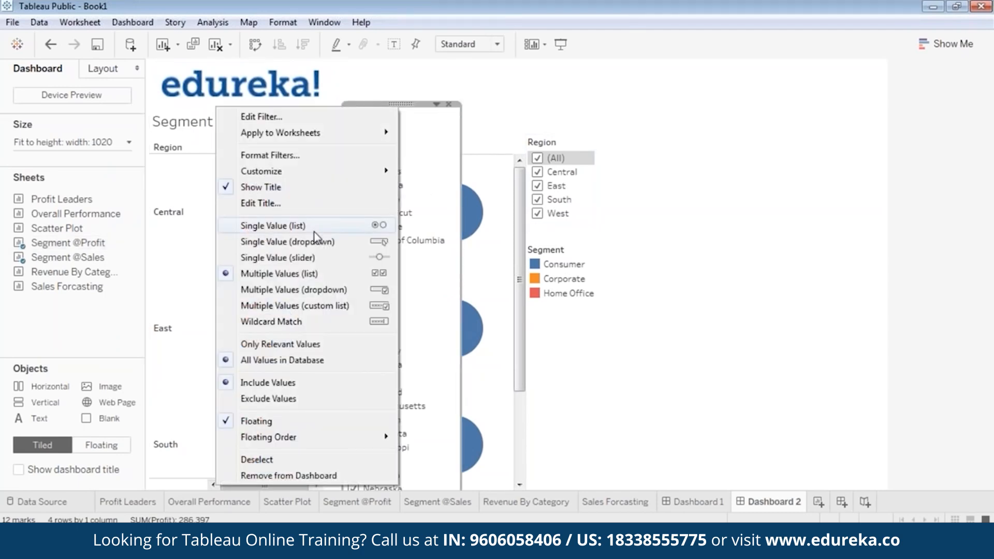
click(314, 241)
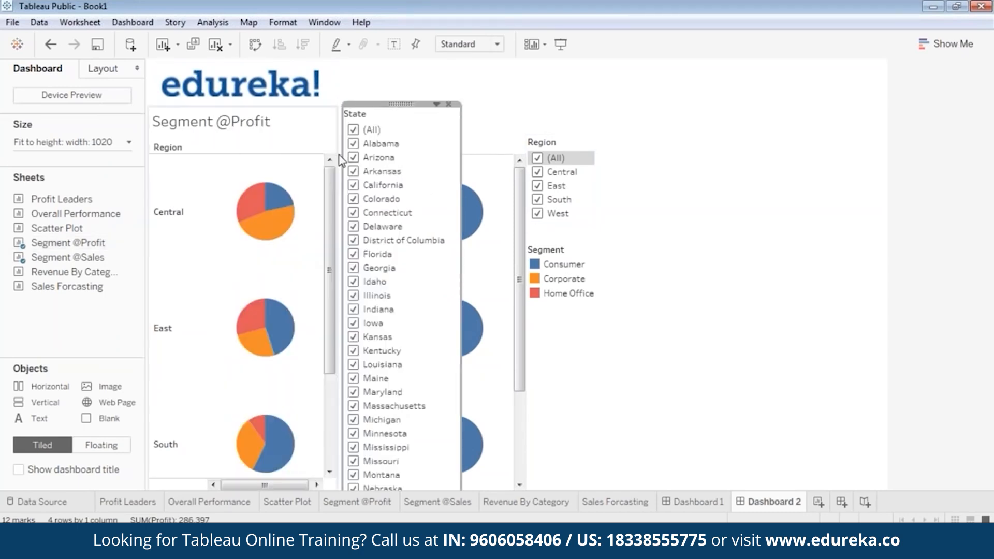
right_click(408, 104)
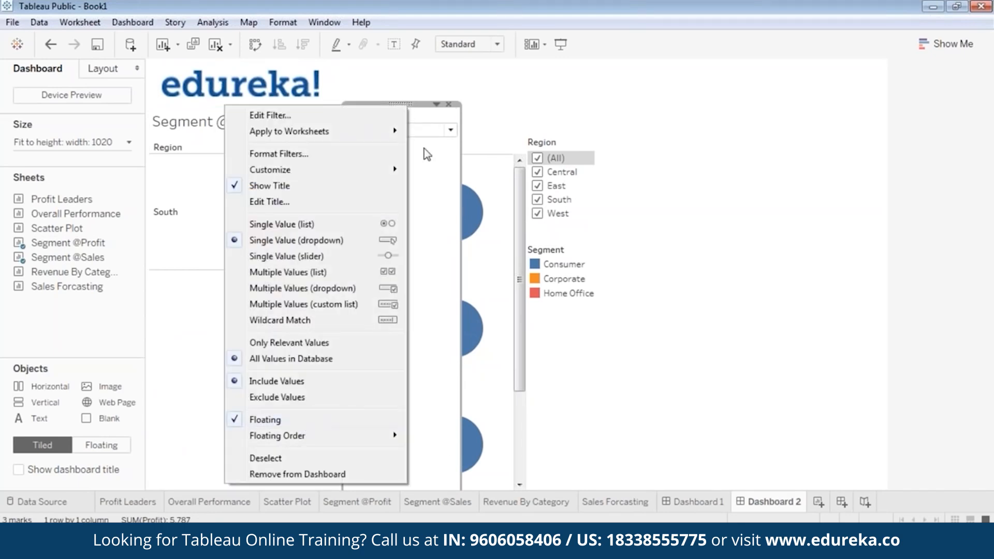
click(422, 103)
drag(426, 104, 592, 207)
Step: Shrink the State card, set it to (All), and move it under the Segment legend
drag(601, 386, 598, 244)
click(578, 232)
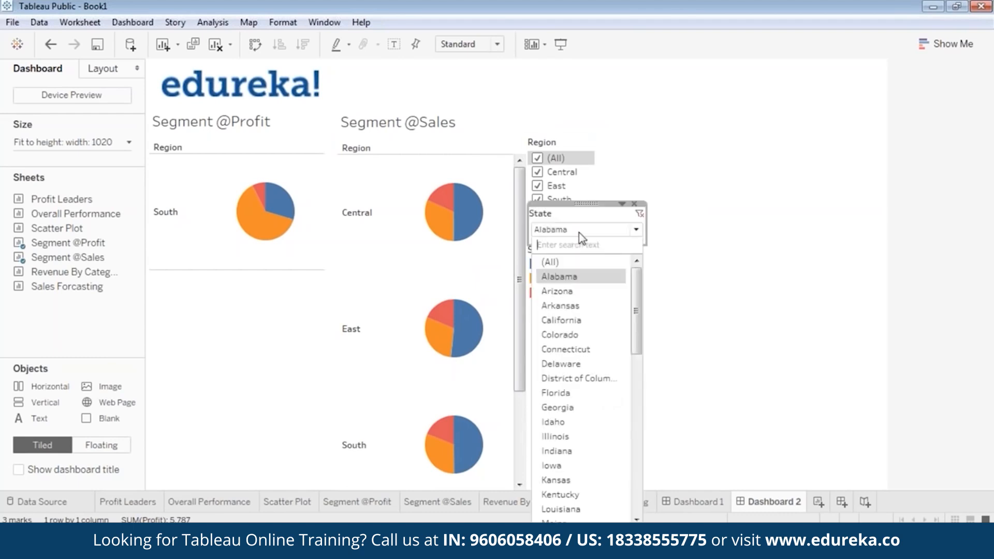
click(564, 263)
drag(589, 203, 585, 297)
Step: Stack the Segment legend directly under Region and the State dropdown tightly beneath it
click(564, 279)
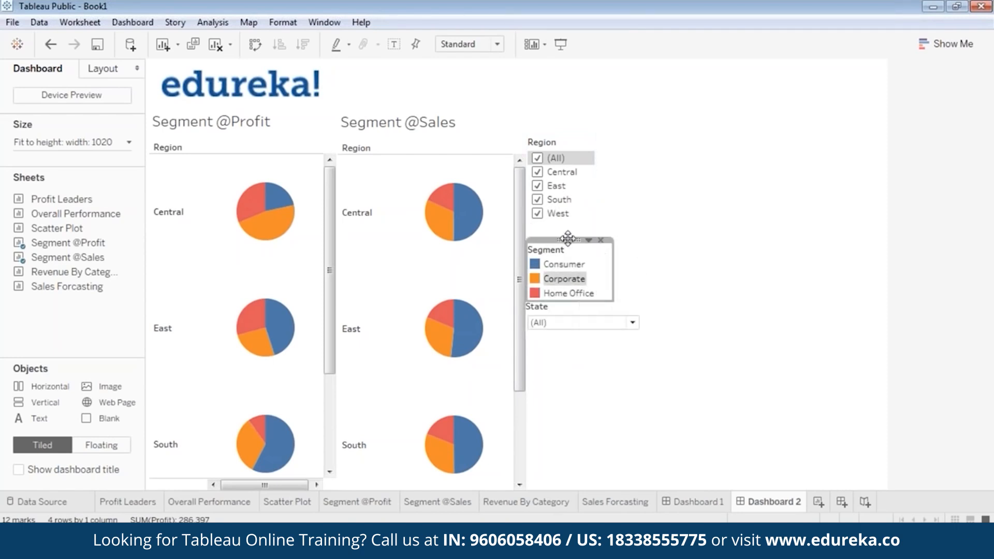
drag(568, 238, 570, 218)
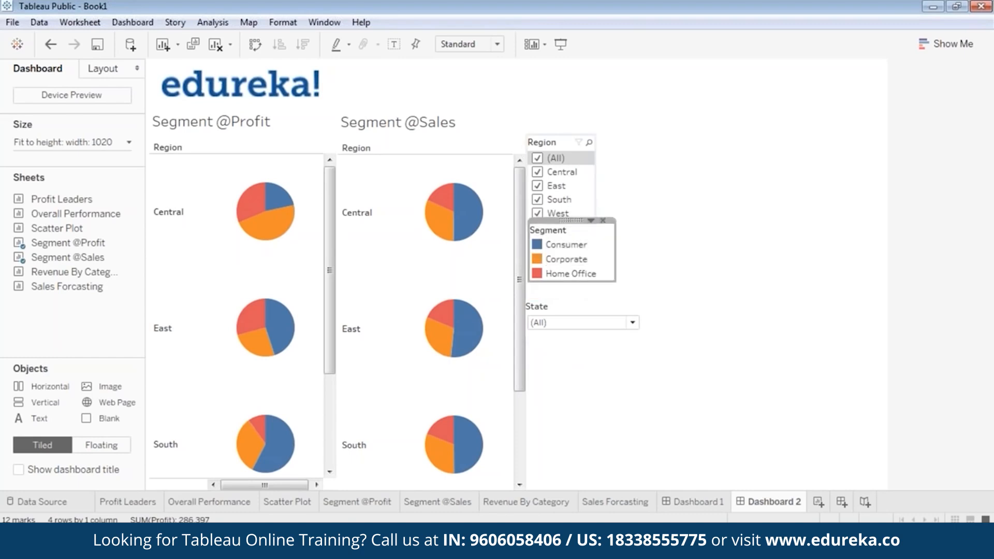
click(644, 257)
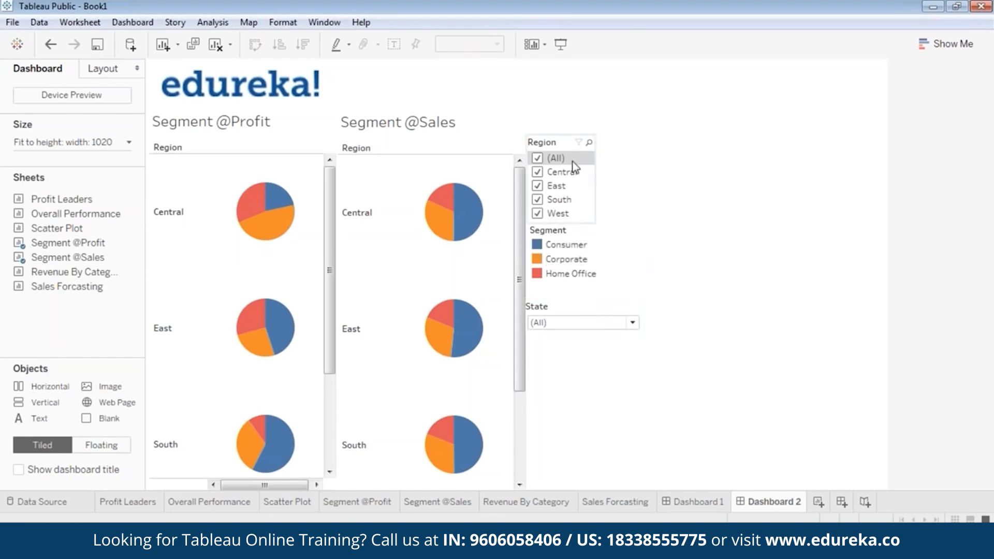
click(631, 323)
click(632, 324)
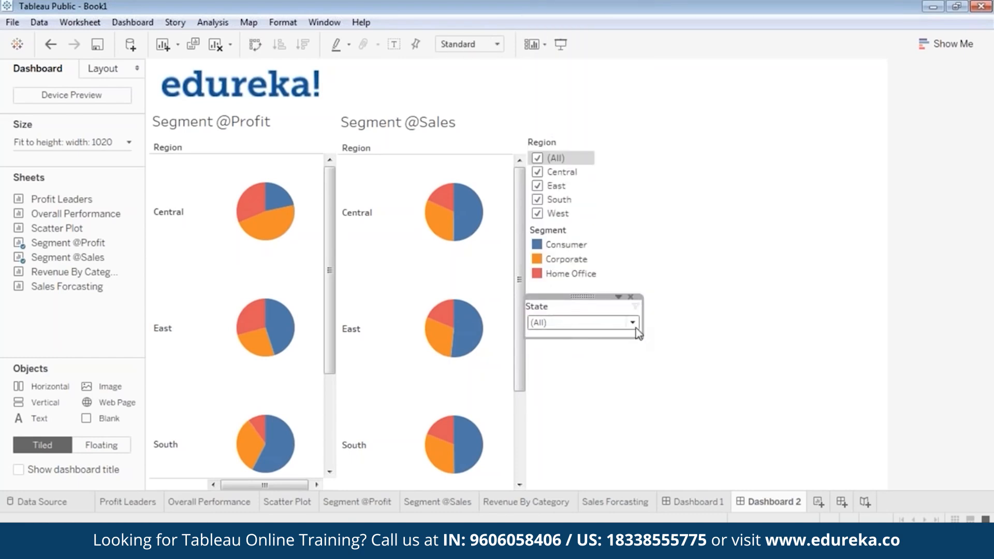
drag(638, 333, 576, 283)
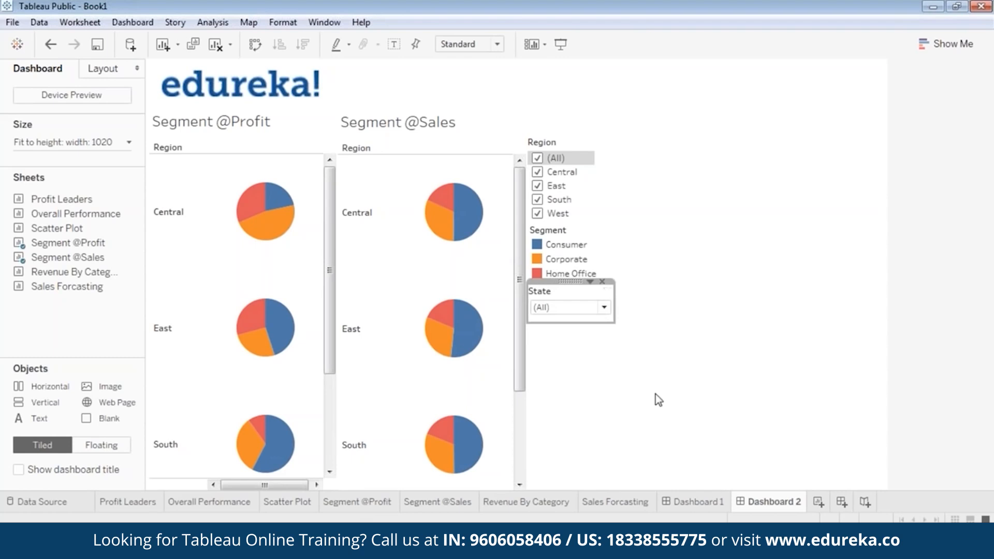
click(655, 393)
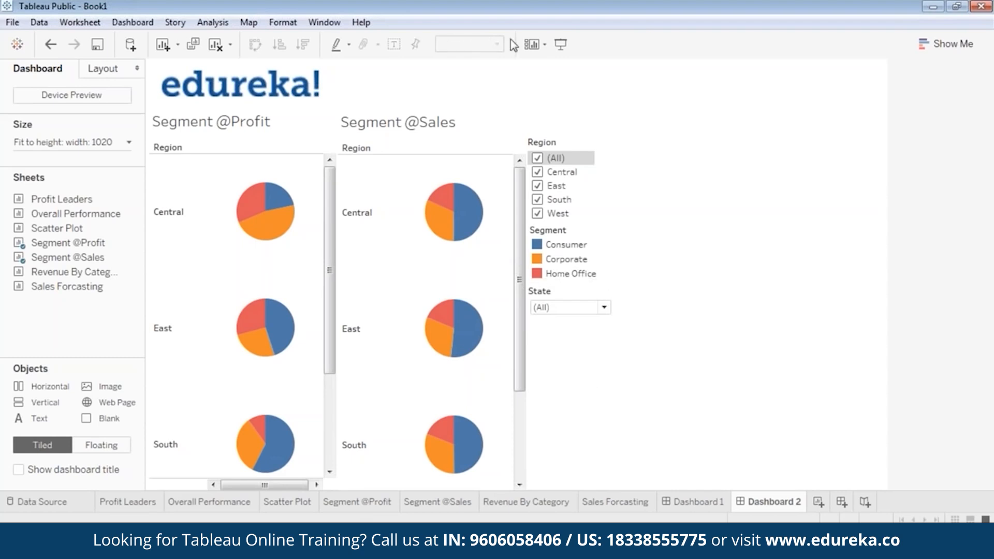
click(561, 44)
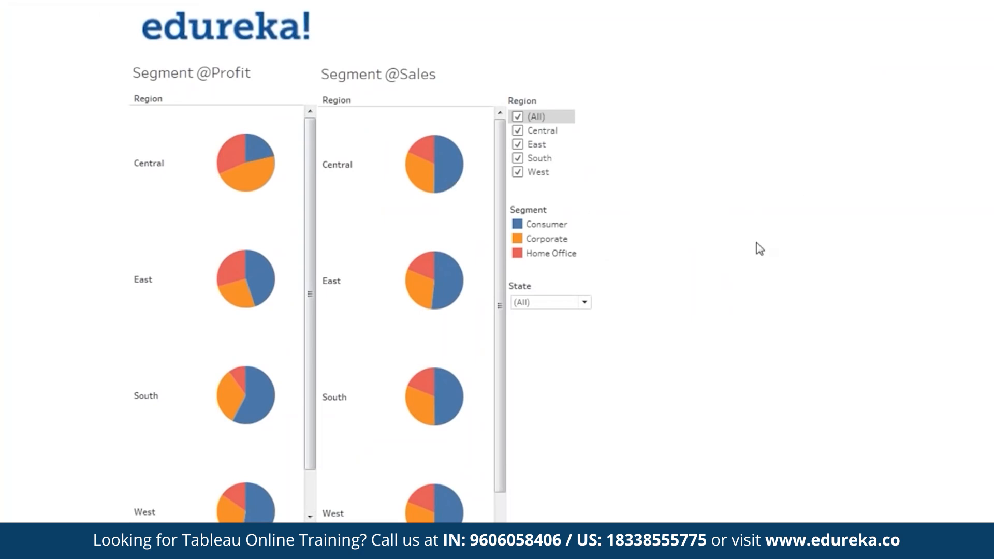
Step: Exit the full-screen preview and shrink the edureka logo by its corner handle
key(Escape)
click(289, 86)
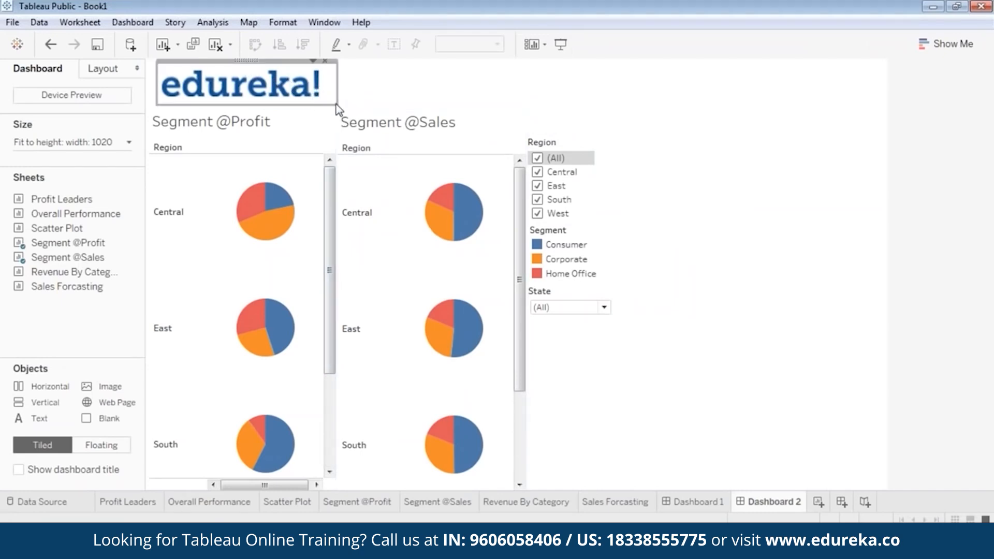
drag(338, 105, 300, 95)
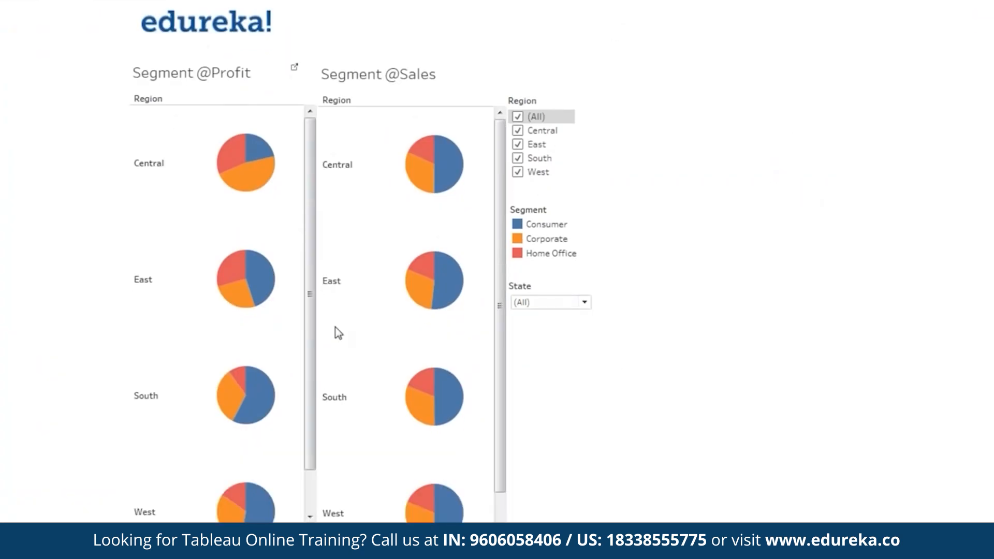
drag(503, 417, 521, 302)
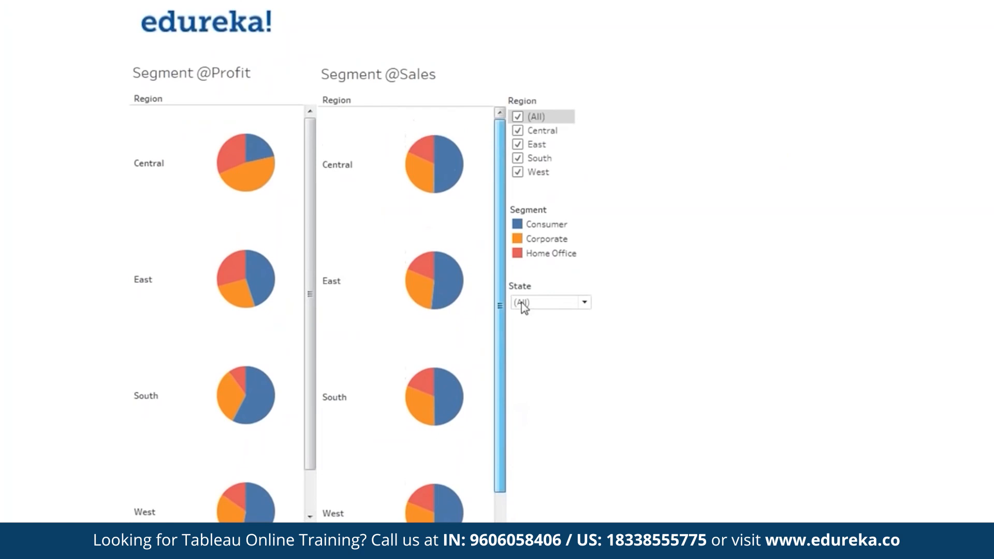
drag(310, 282, 304, 239)
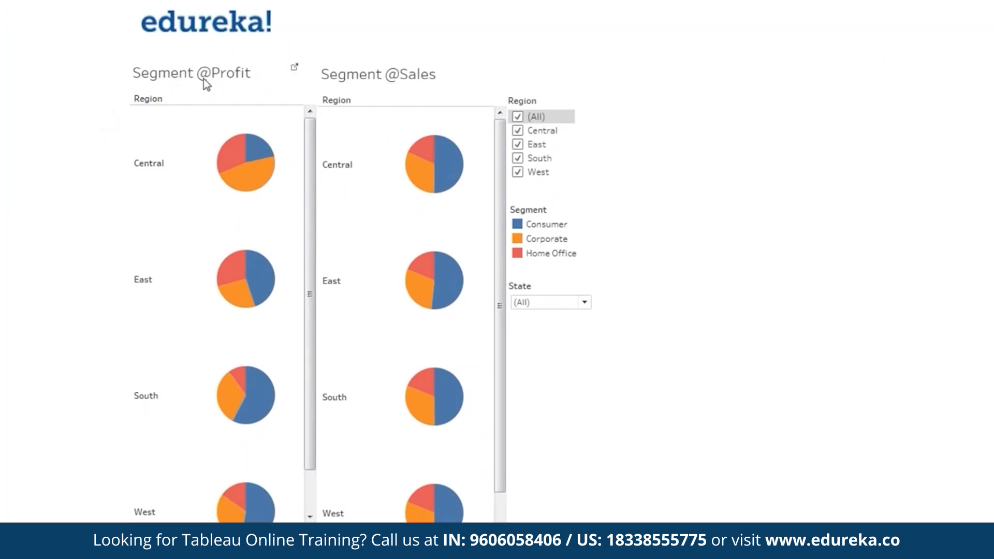
Step: Filter Region to Central only by unchecking (All) and checking Central
click(517, 116)
click(517, 131)
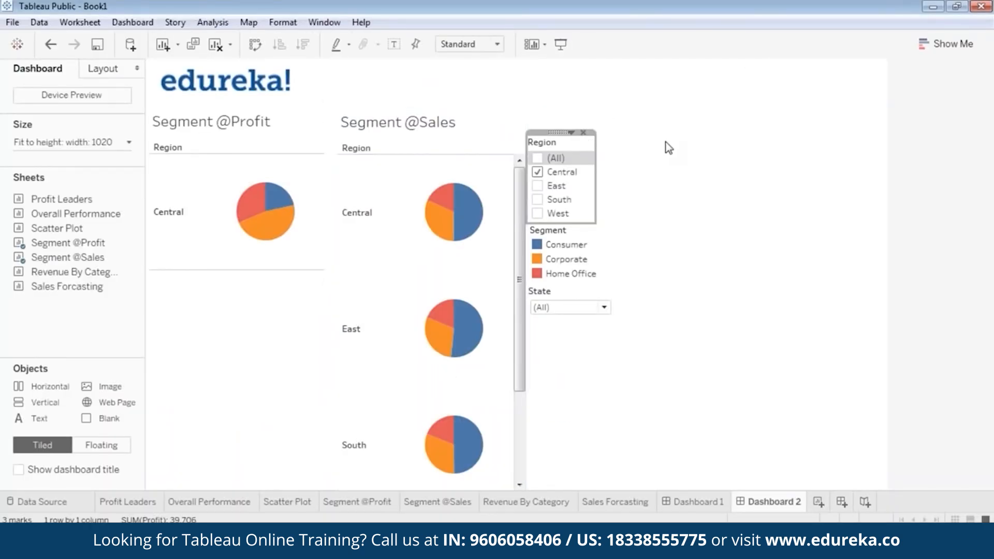
click(694, 211)
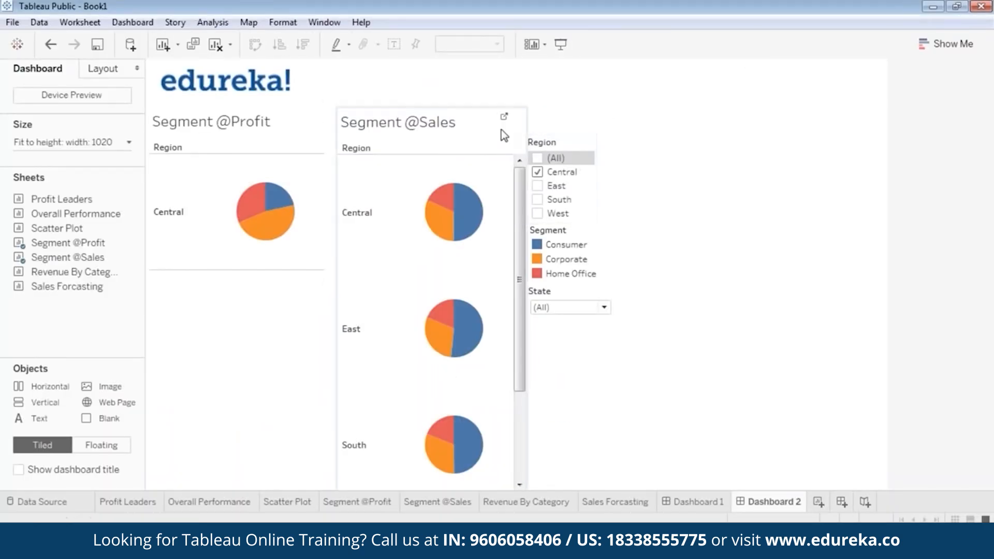
click(560, 146)
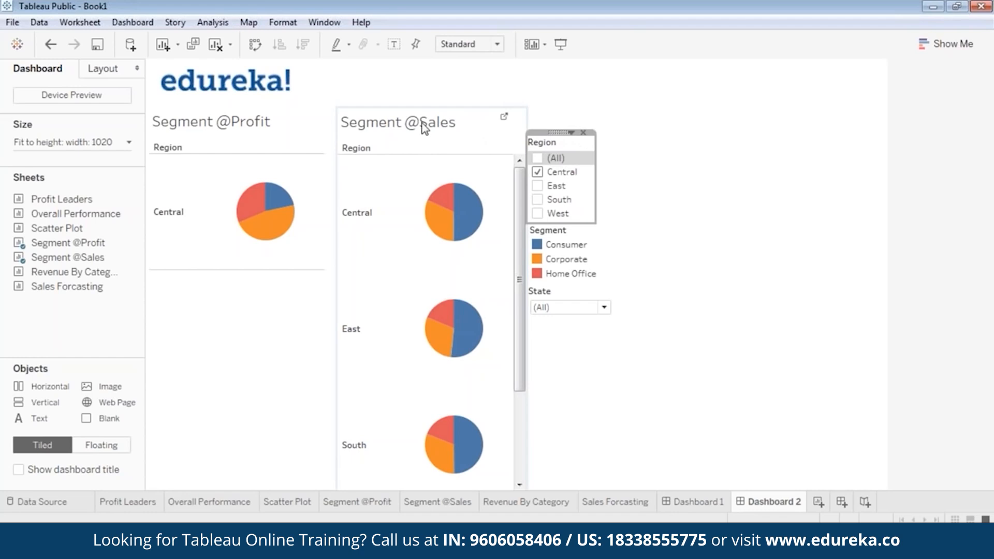
right_click(554, 132)
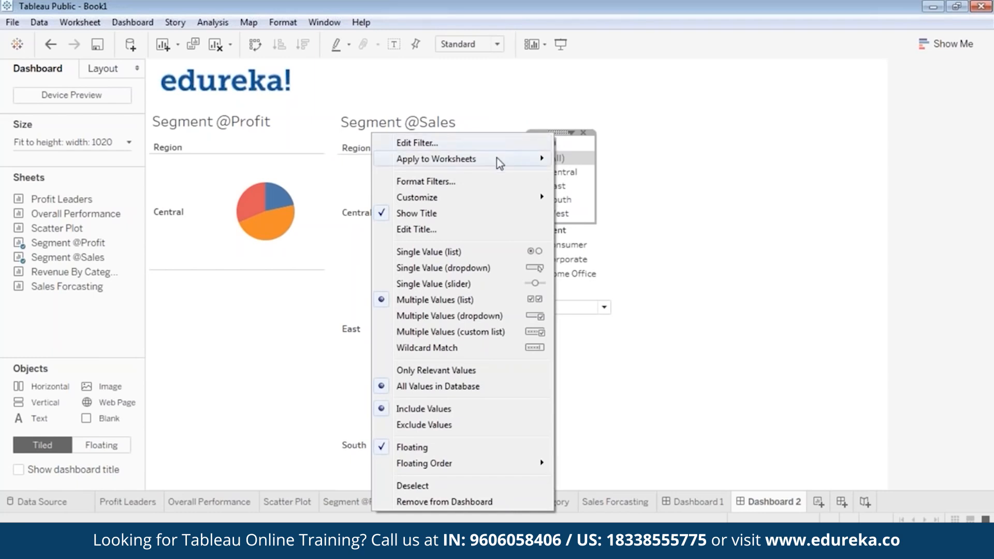
mouse_move(499, 161)
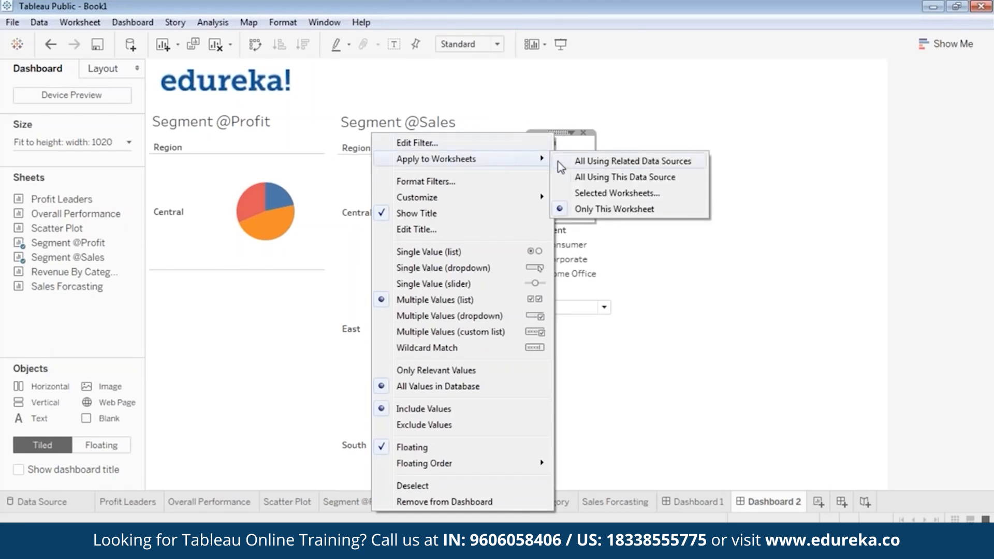
click(596, 195)
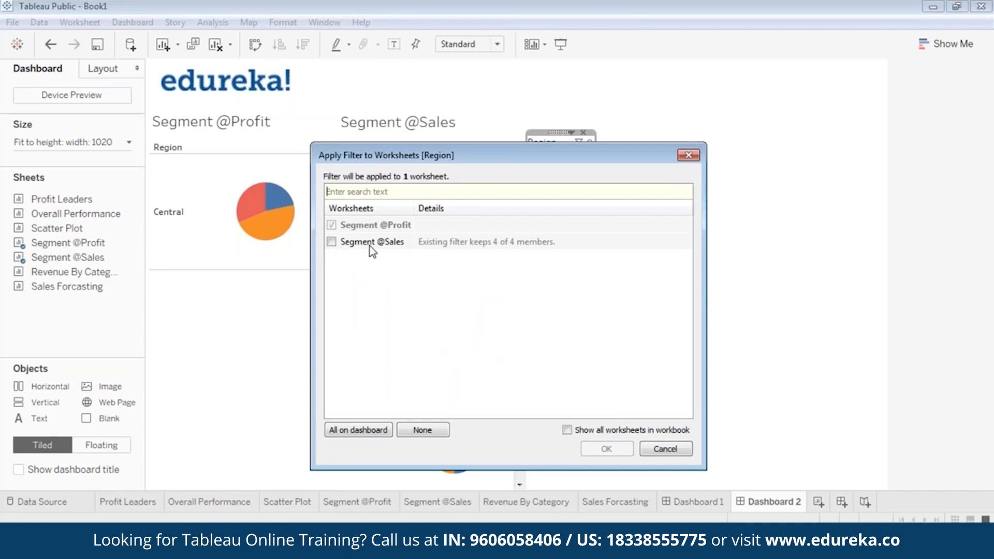
click(331, 241)
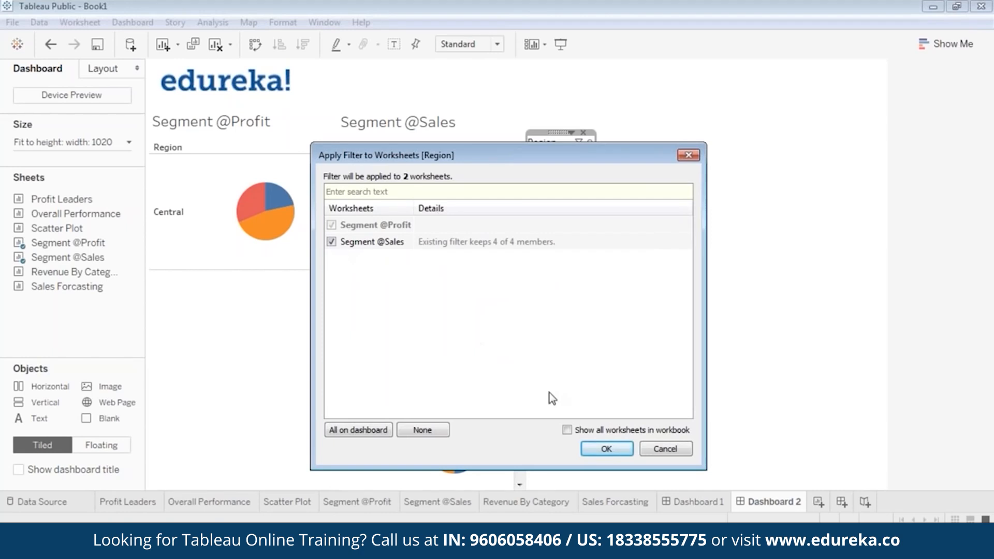
click(606, 448)
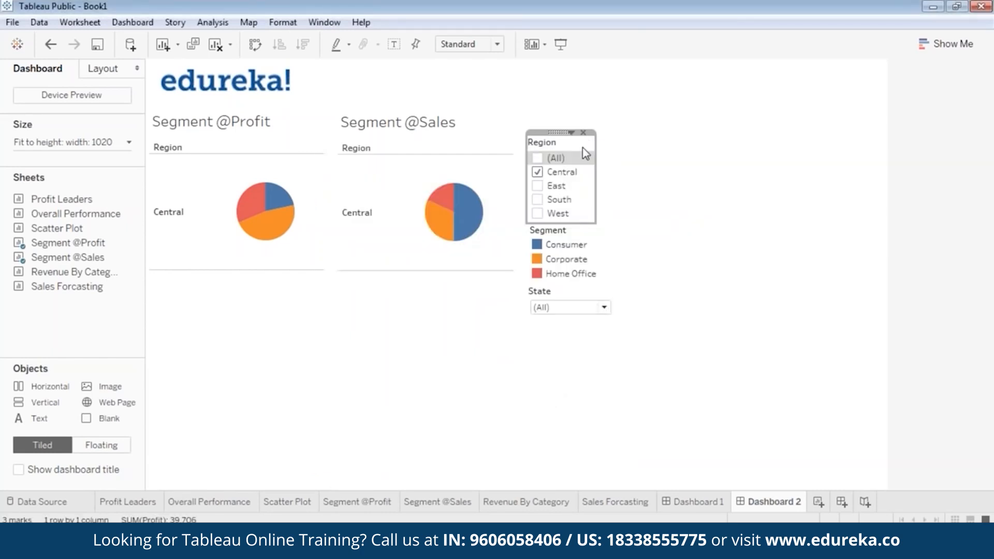
click(560, 44)
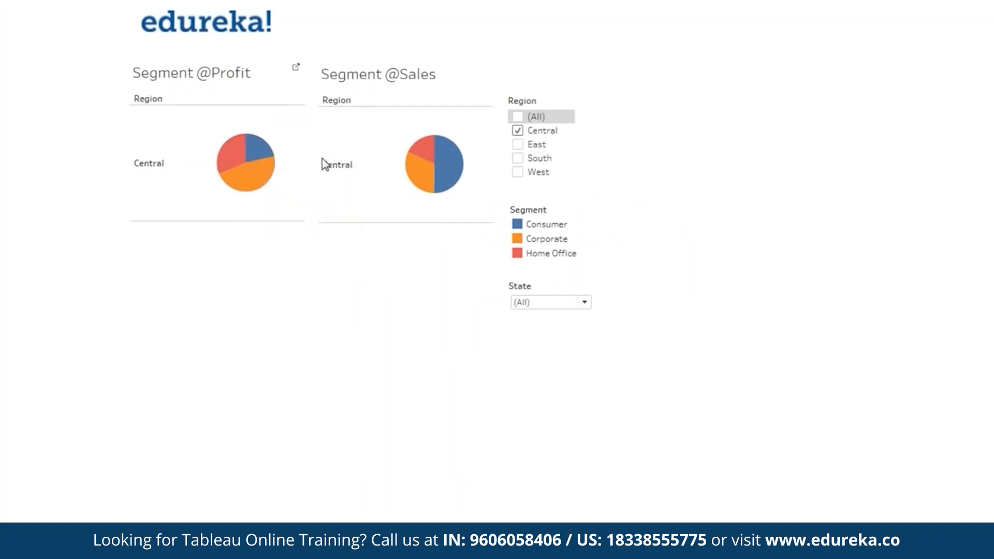
Step: Switch the Region filter from Central to East, then to South, in both pies
click(517, 130)
click(518, 144)
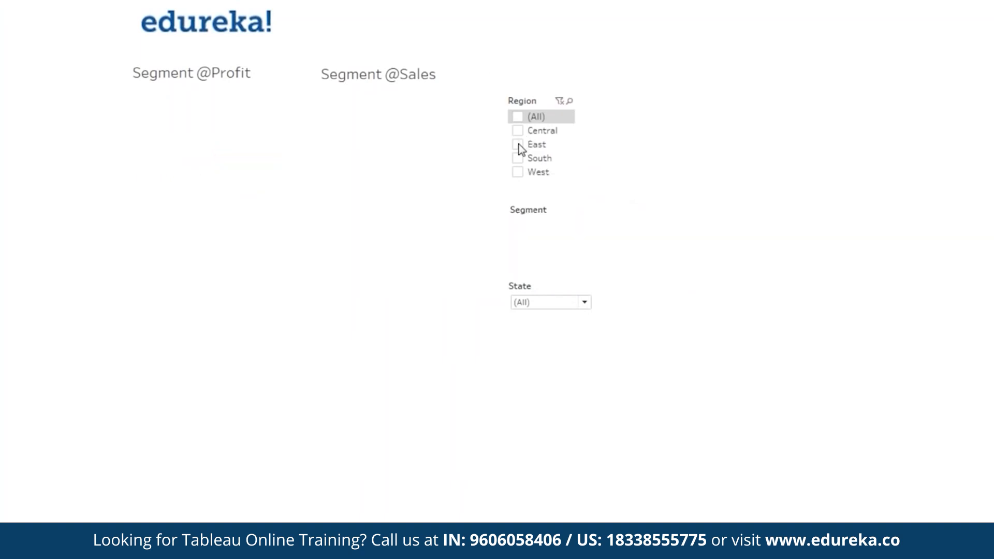
click(518, 144)
click(518, 159)
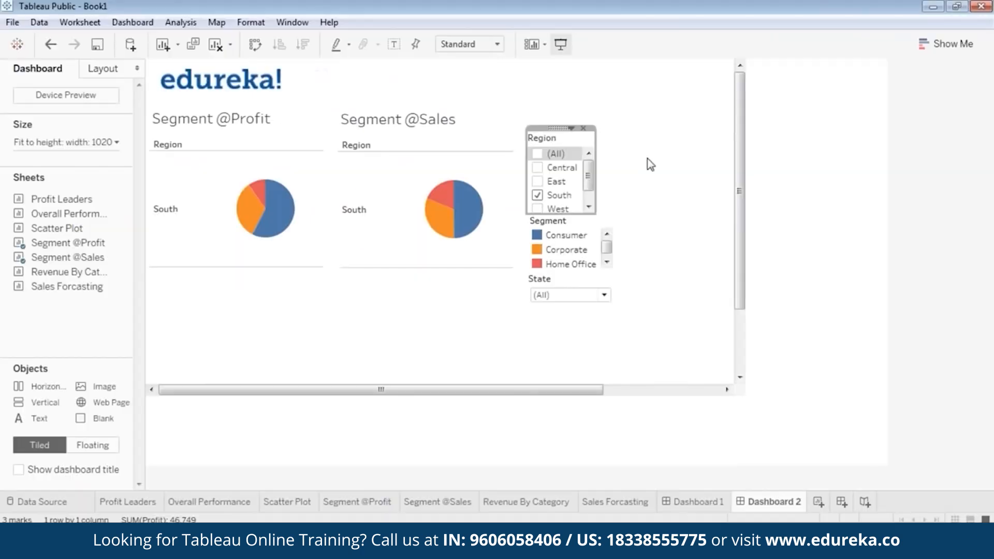
Step: Make Region a Single Value (list) filter and present the dashboard full screen
click(571, 133)
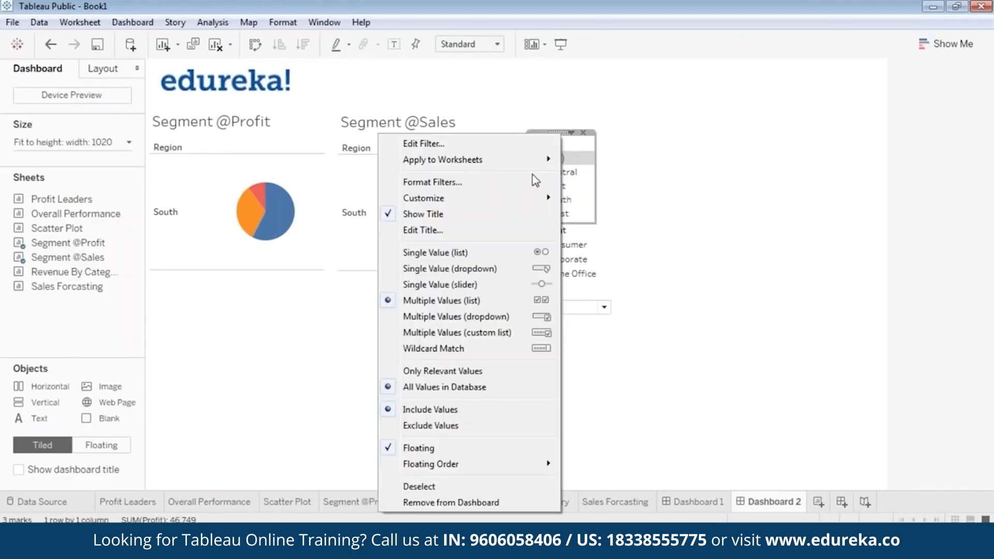
click(504, 251)
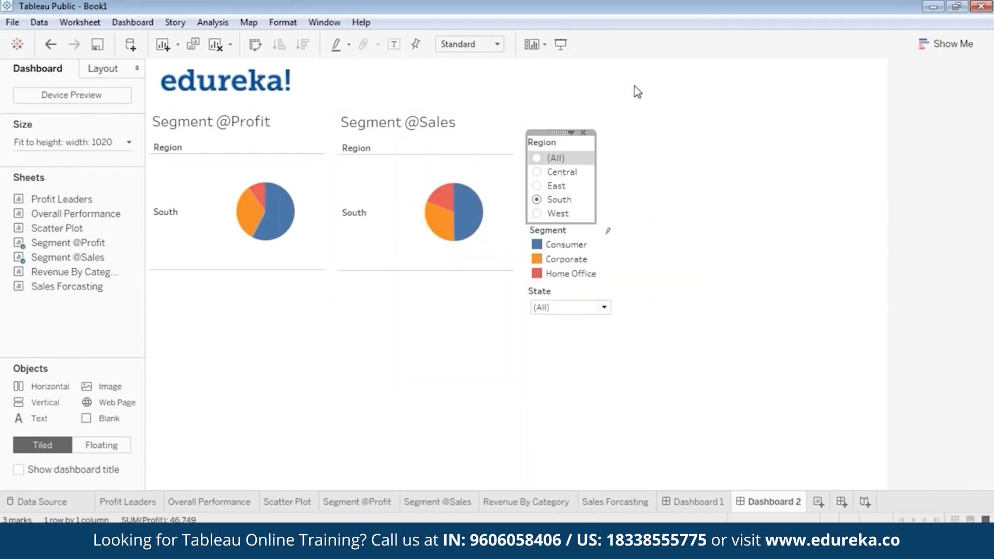
click(566, 43)
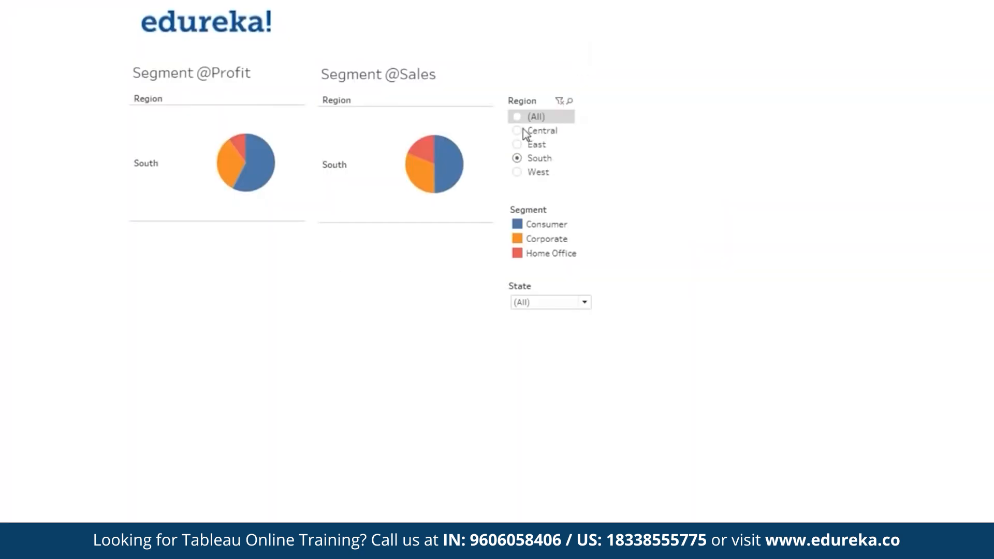
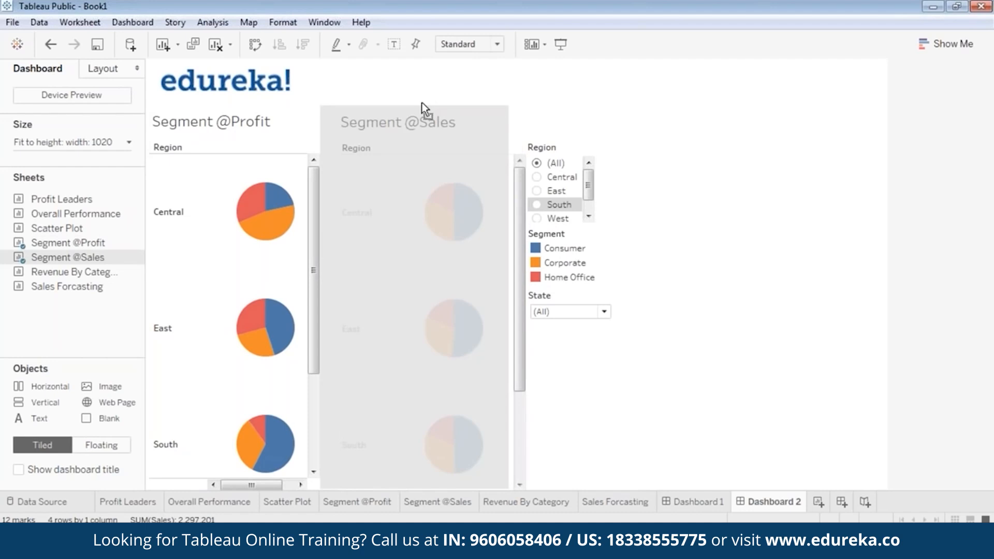
drag(510, 155, 483, 148)
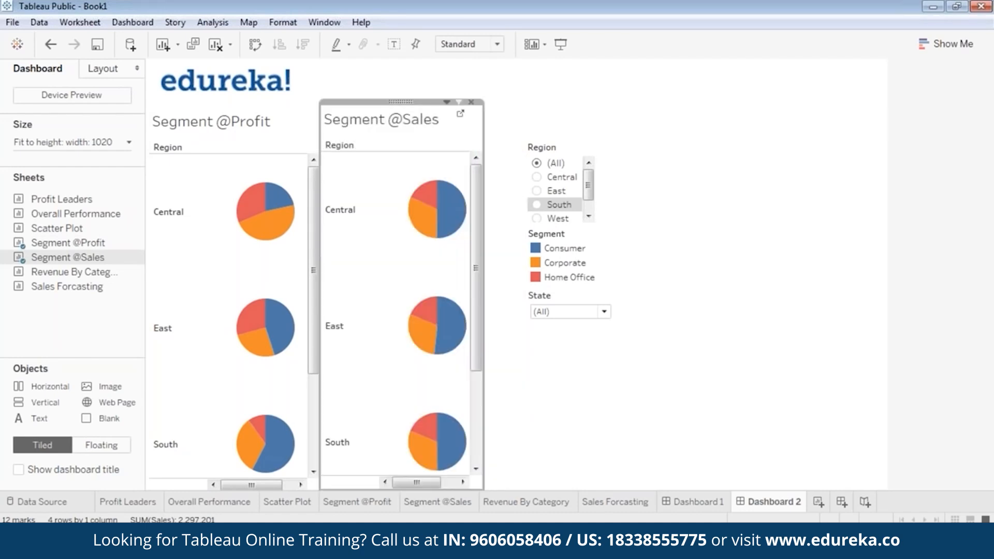
click(567, 414)
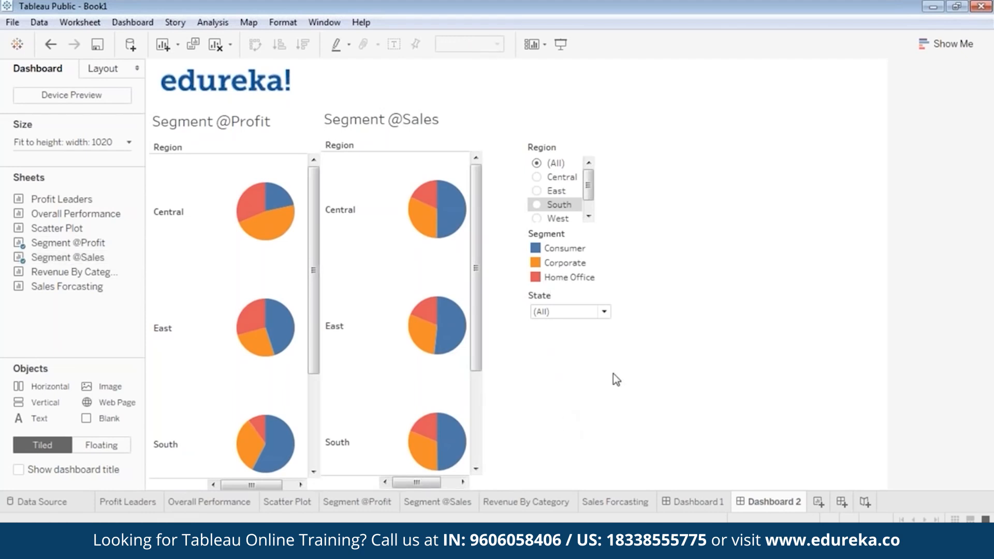
click(546, 154)
drag(558, 137, 511, 135)
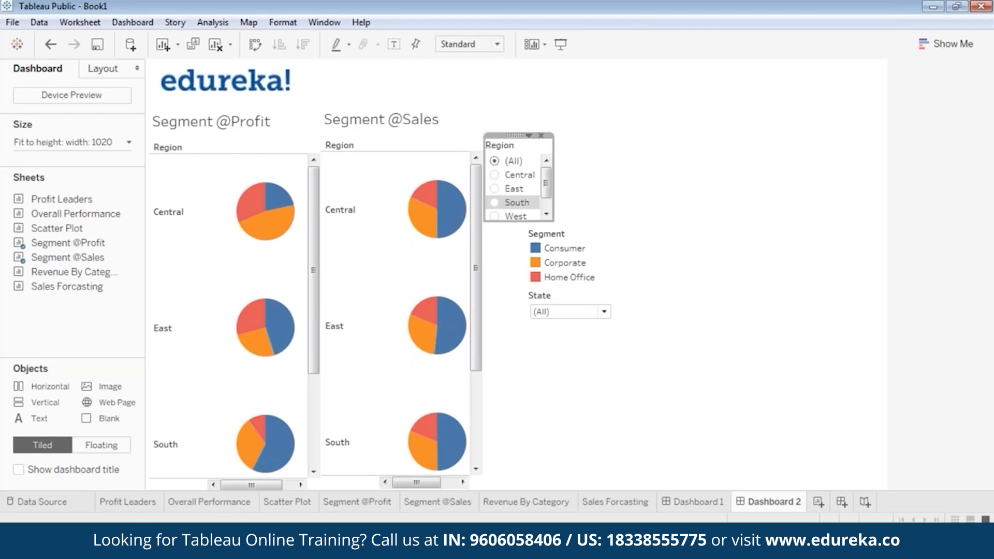
click(704, 200)
click(564, 240)
drag(567, 226, 523, 223)
Step: Stack the State filter under the Segment legend and preview the dashboard full screen
click(577, 296)
drag(569, 285, 527, 286)
click(608, 250)
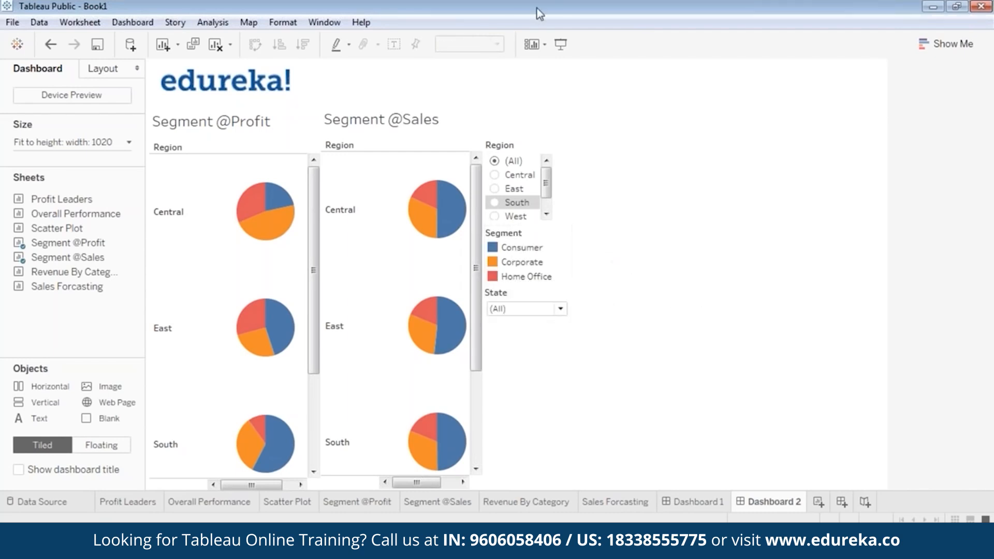
click(563, 47)
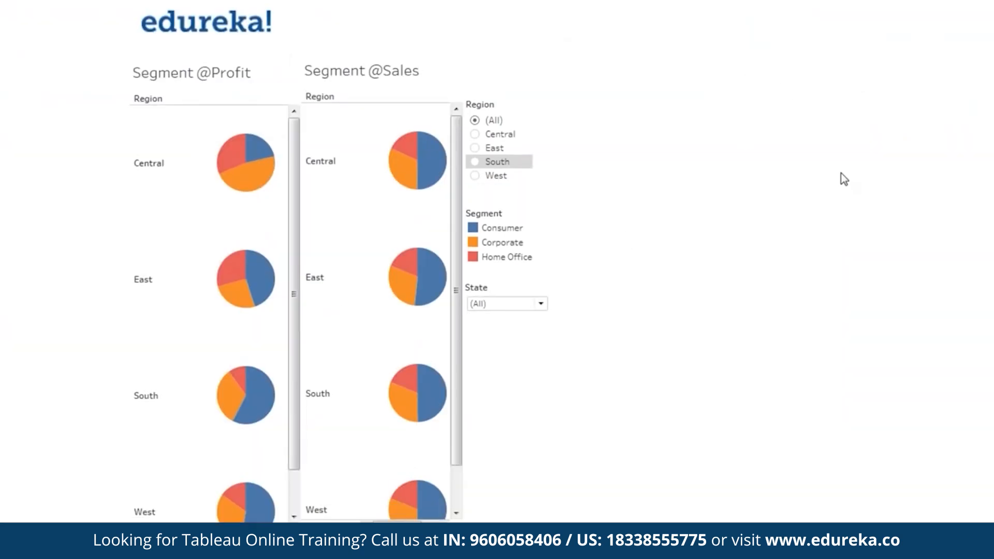
key(Escape)
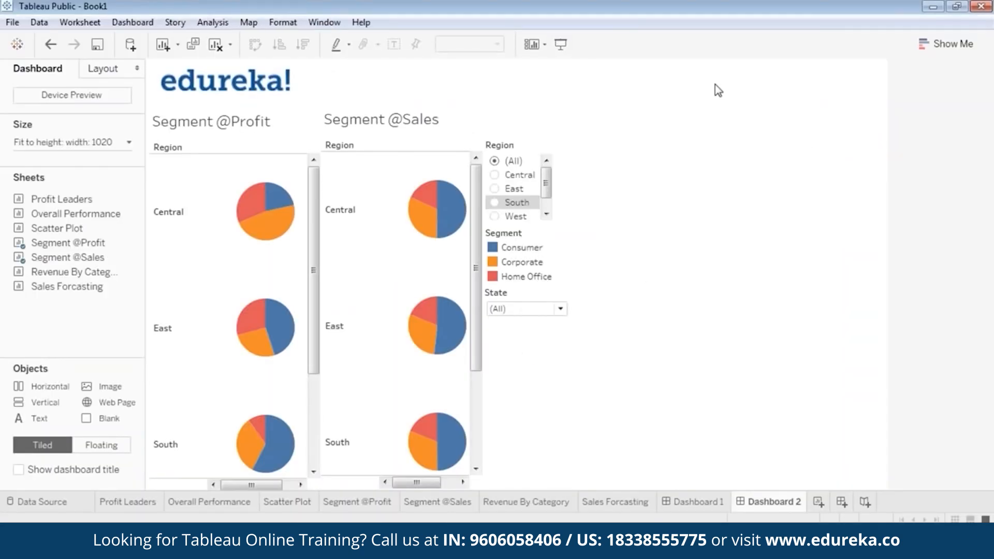
Step: Add Revenue By Category to Dashboard 2 as a floating chart on the right side
drag(77, 274, 686, 164)
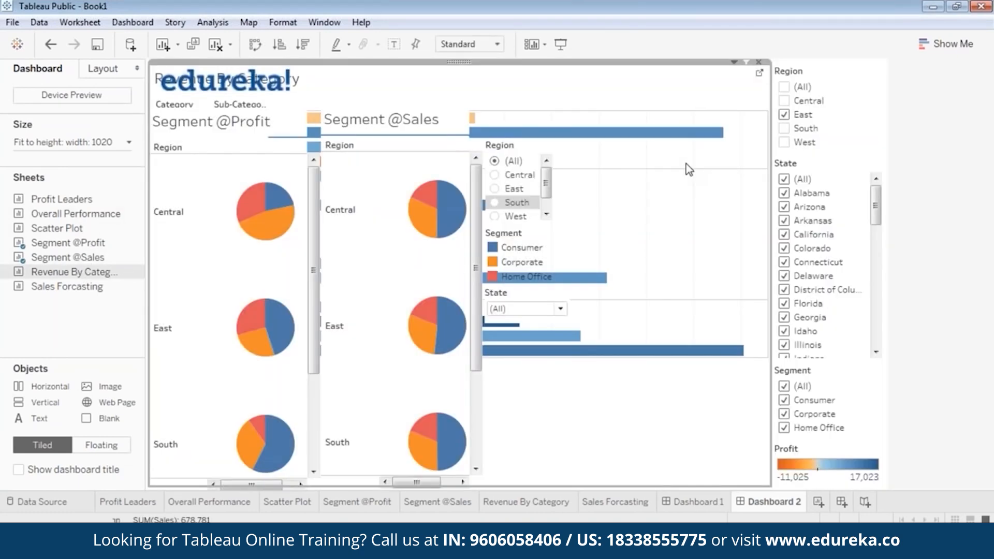
click(465, 62)
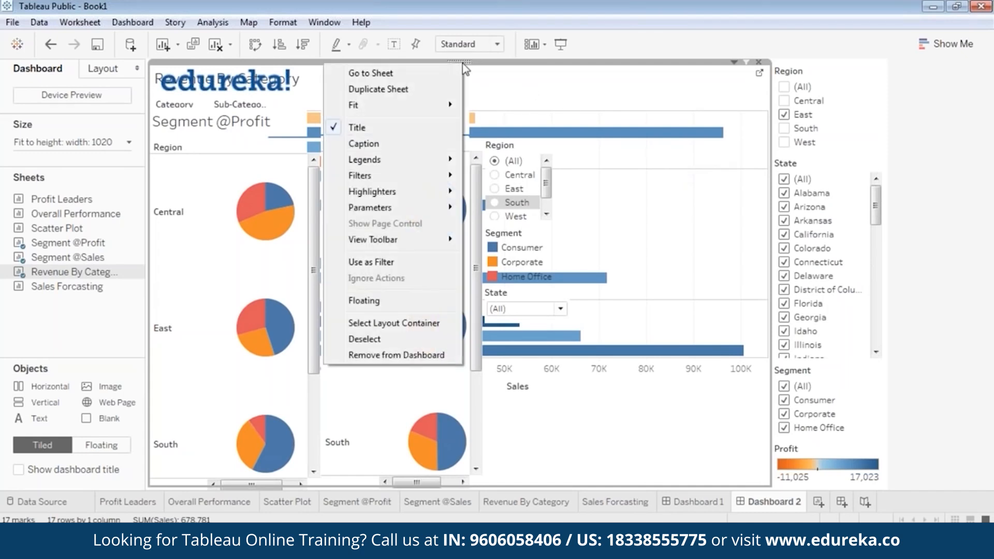
click(393, 301)
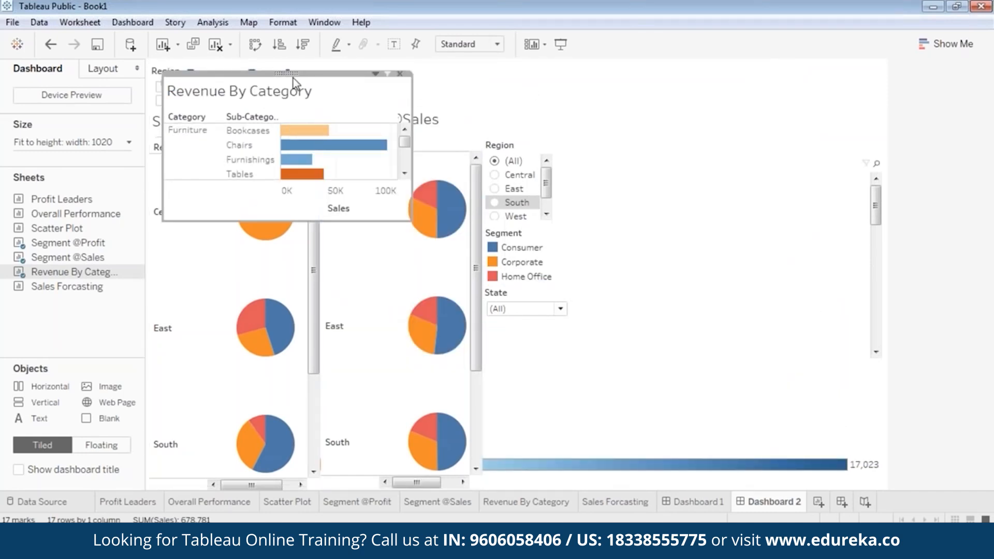
drag(289, 74, 669, 113)
Step: Remove the duplicate Region, State and Segment filters added with the chart
click(153, 77)
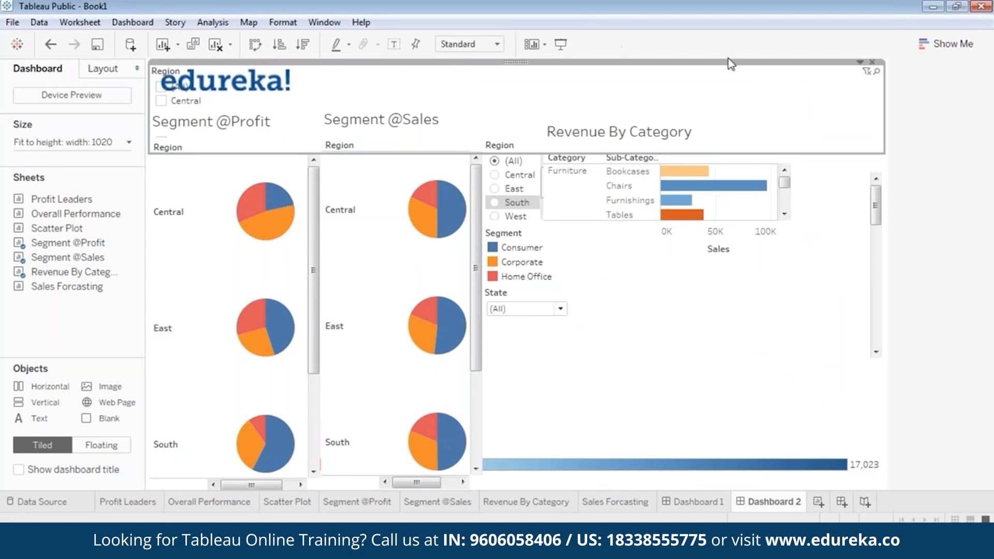
click(872, 61)
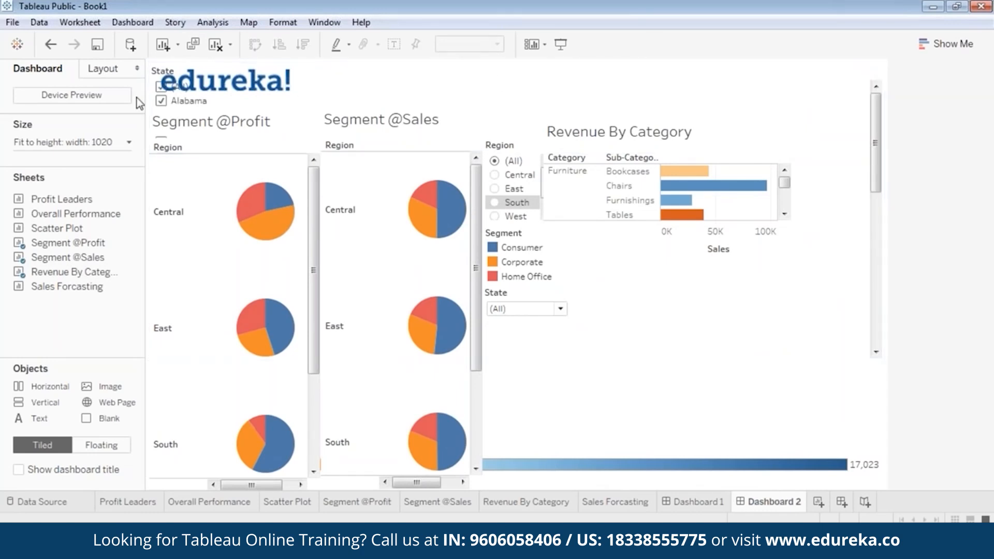
click(154, 75)
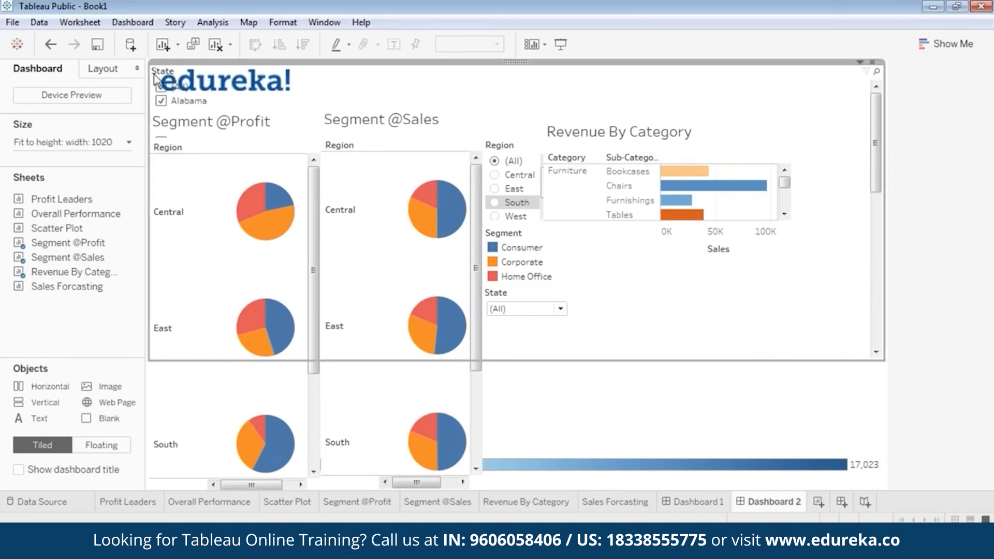
click(871, 62)
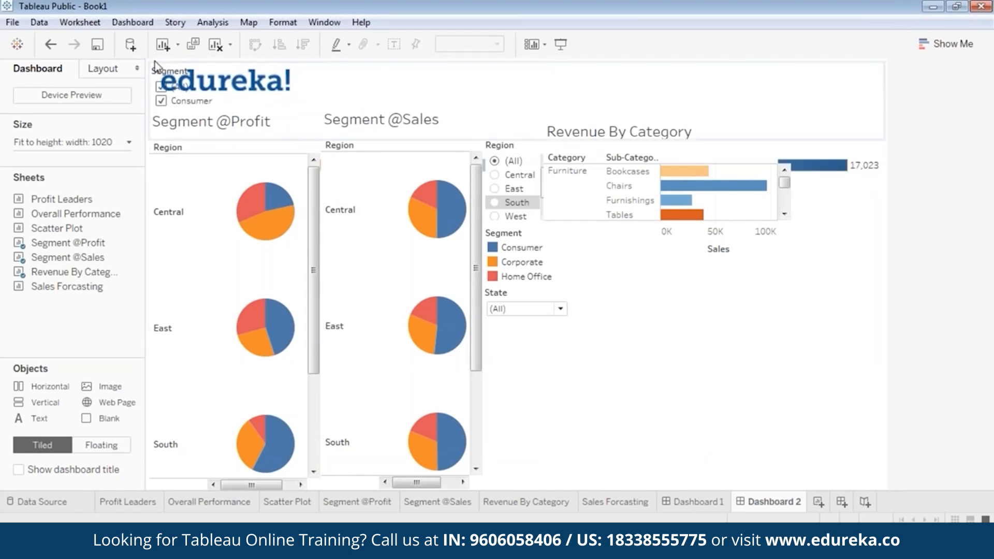
click(879, 86)
click(872, 62)
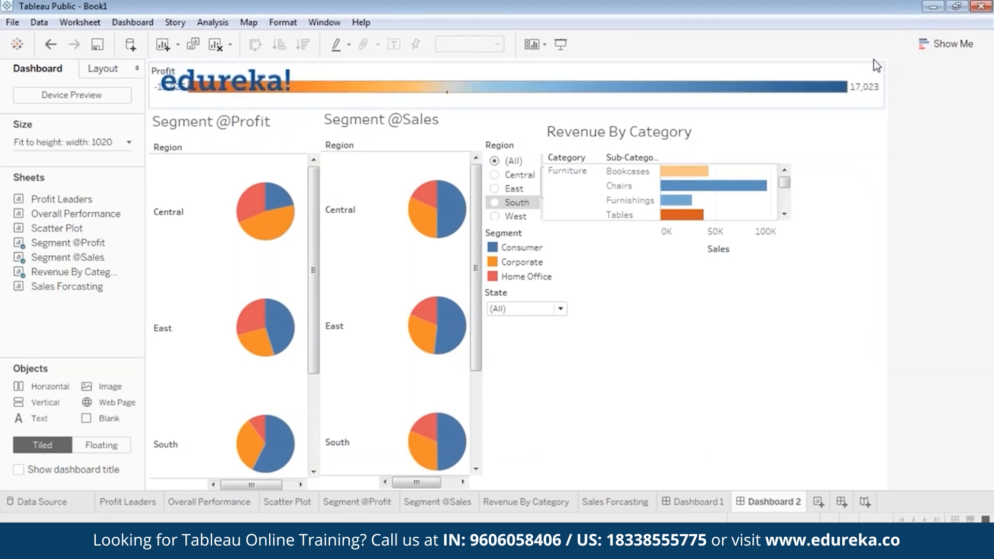
Step: Float the Profit legend to the right of Revenue By Category and nudge the chart right
click(606, 97)
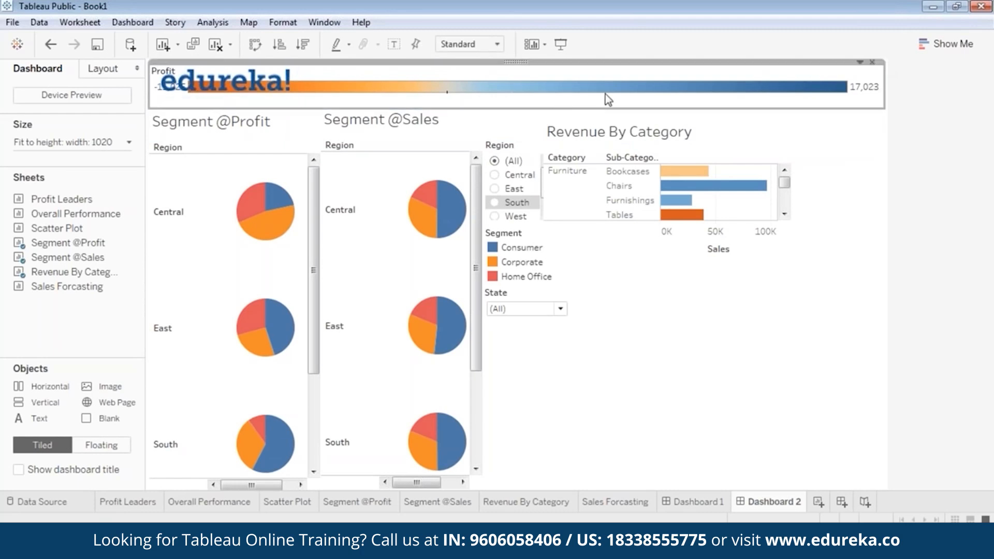
right_click(505, 67)
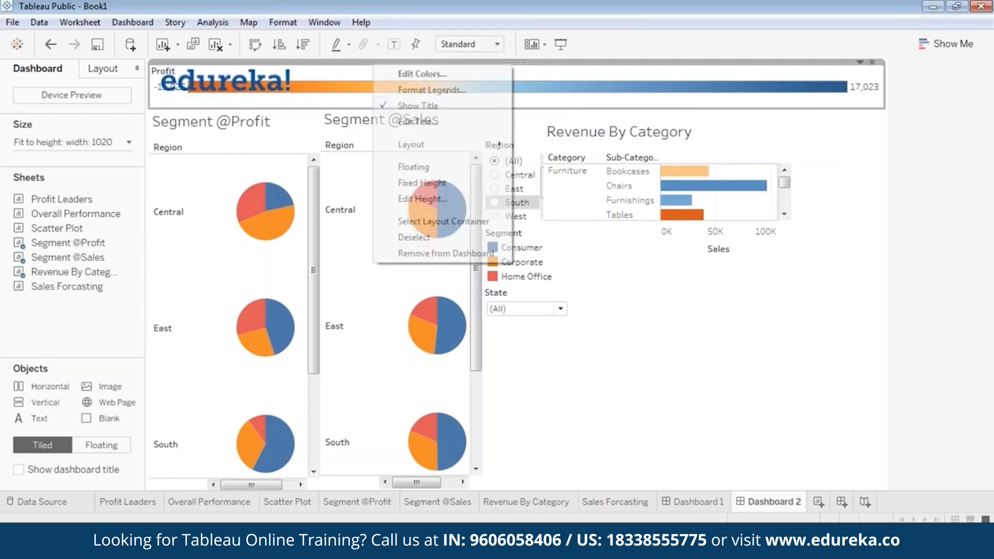
click(430, 167)
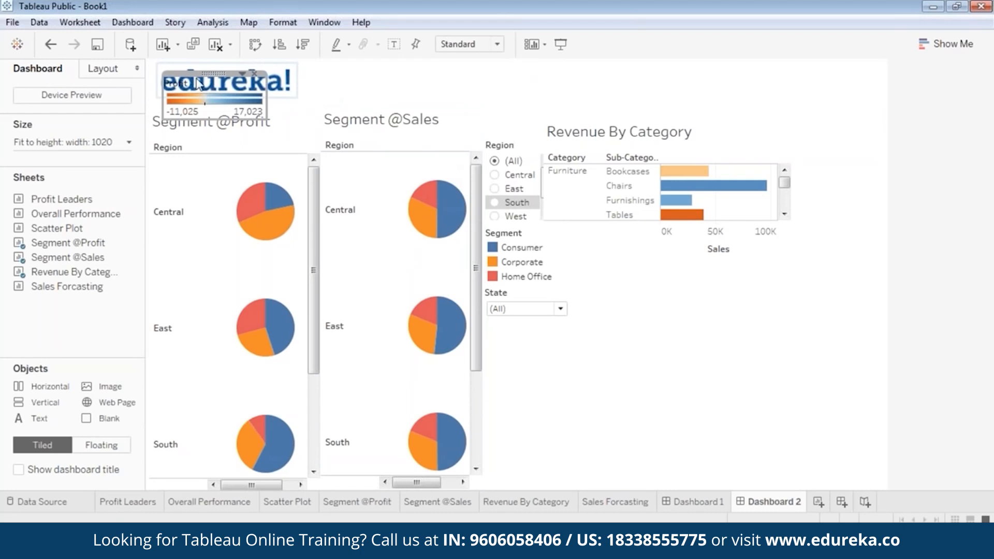
drag(217, 73, 834, 119)
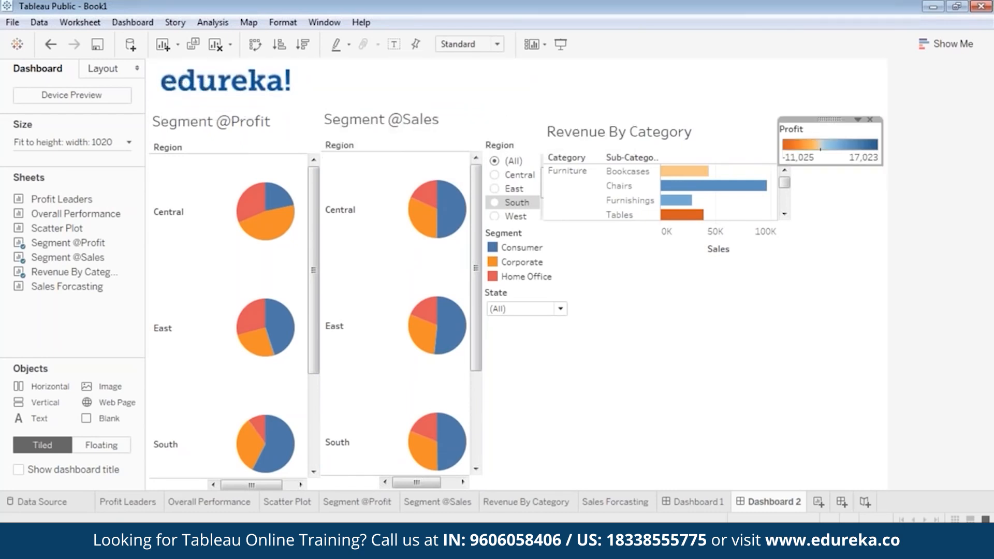
click(616, 159)
drag(683, 121, 694, 120)
click(781, 350)
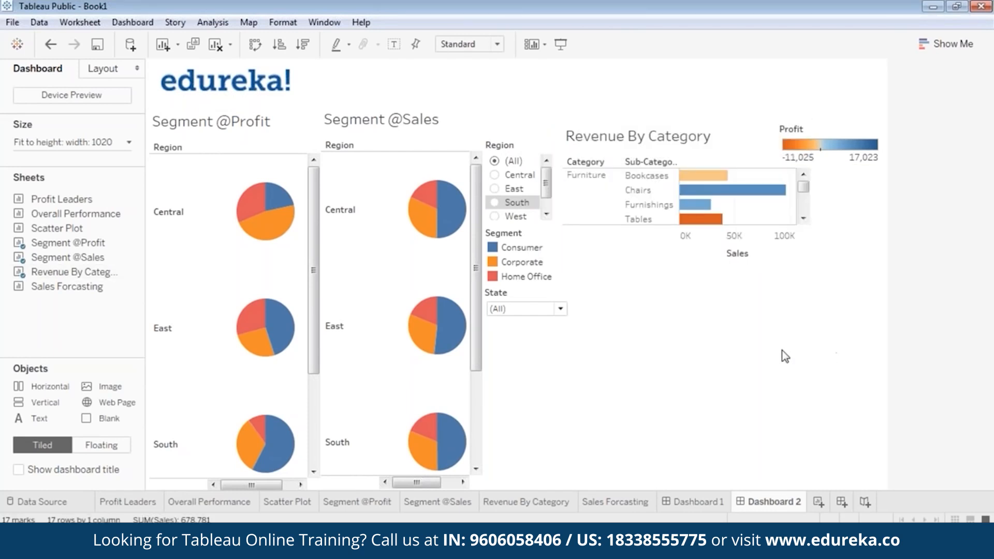
Step: Set Dashboard 2's range width to 1120 px
click(49, 140)
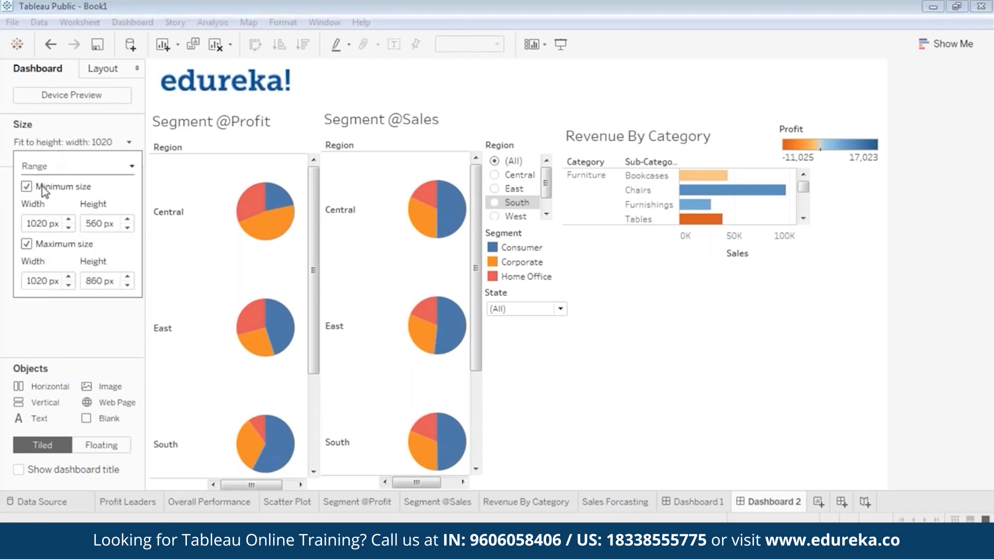
click(71, 220)
click(470, 282)
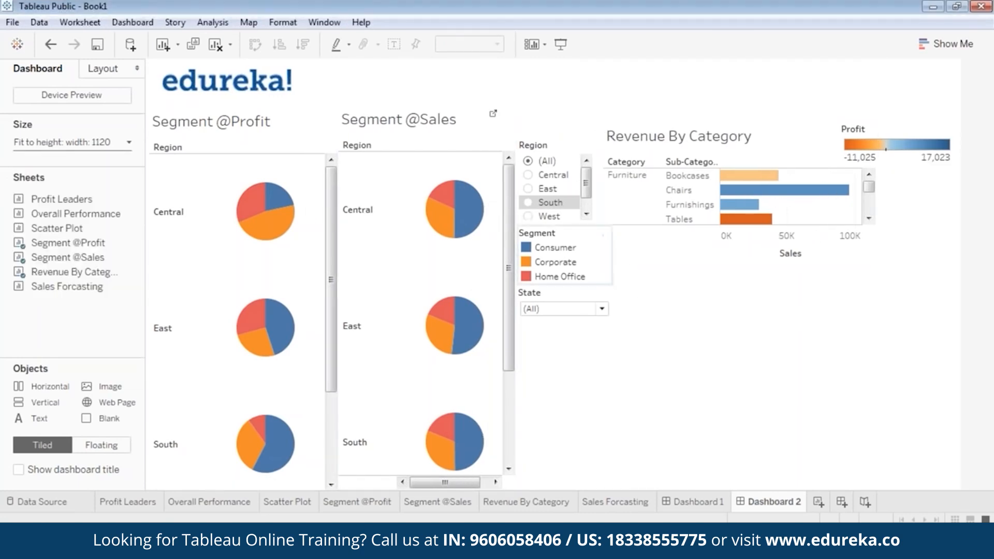
click(311, 231)
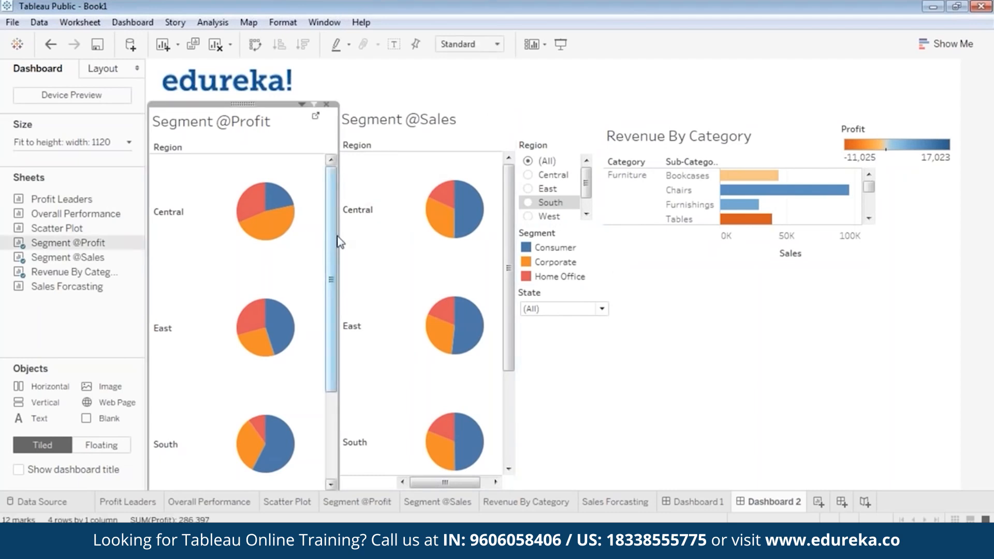
drag(338, 239, 319, 241)
click(480, 235)
drag(426, 102, 406, 101)
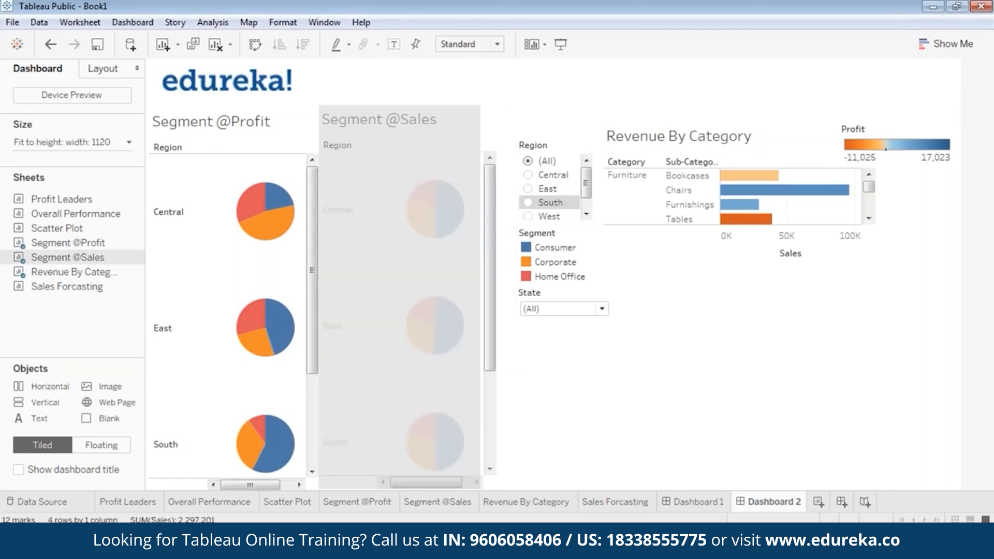
click(602, 408)
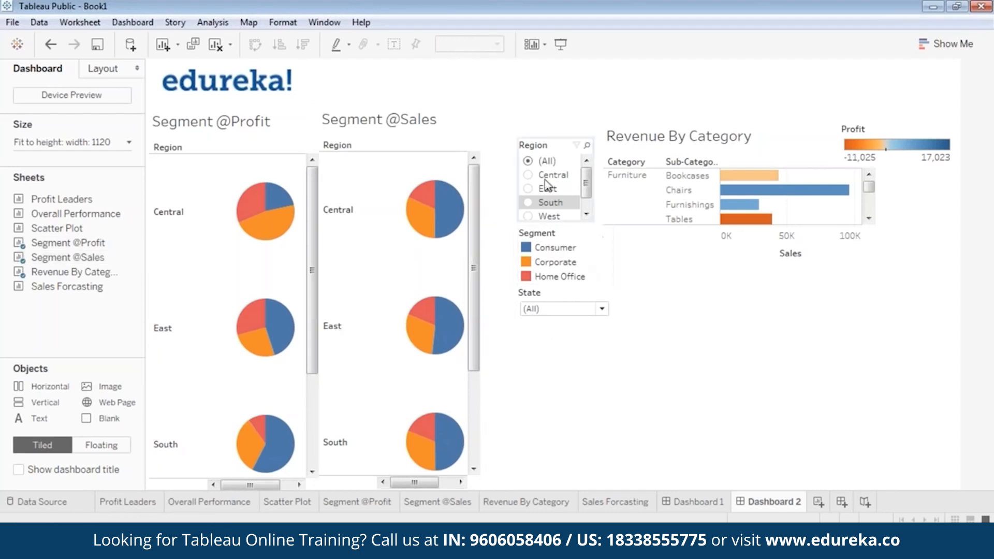
click(552, 137)
drag(555, 136, 517, 137)
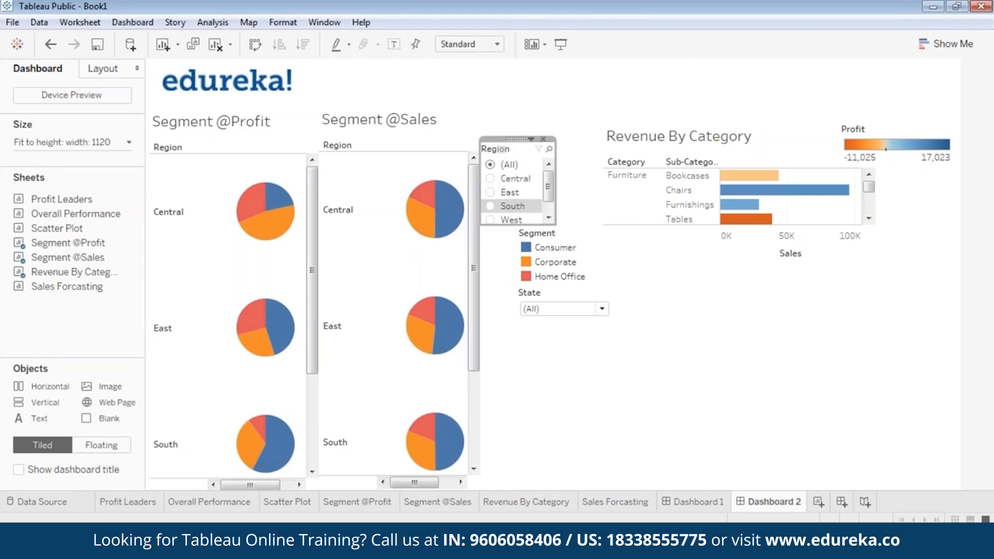
click(582, 403)
drag(563, 228, 523, 224)
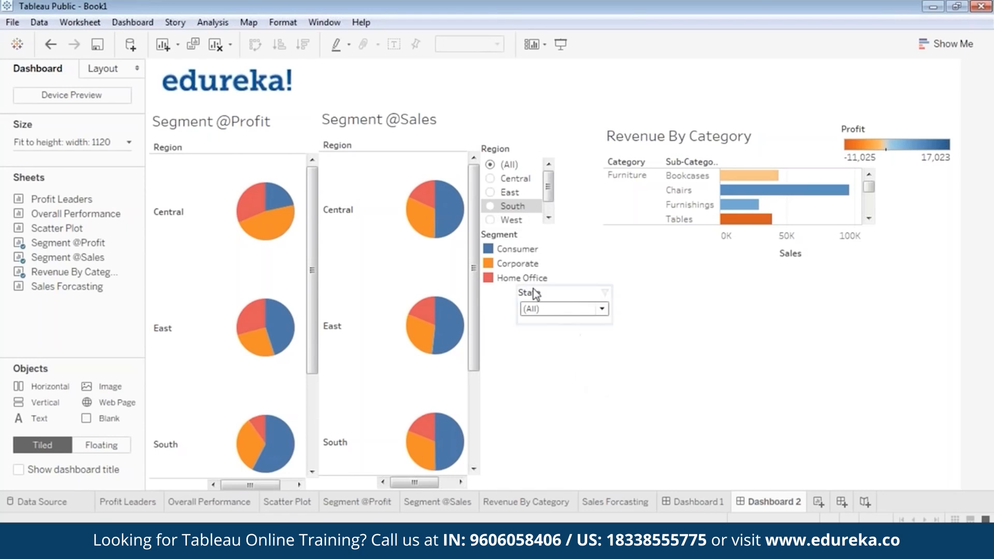
drag(523, 228, 525, 226)
click(539, 309)
click(550, 347)
drag(561, 287, 525, 281)
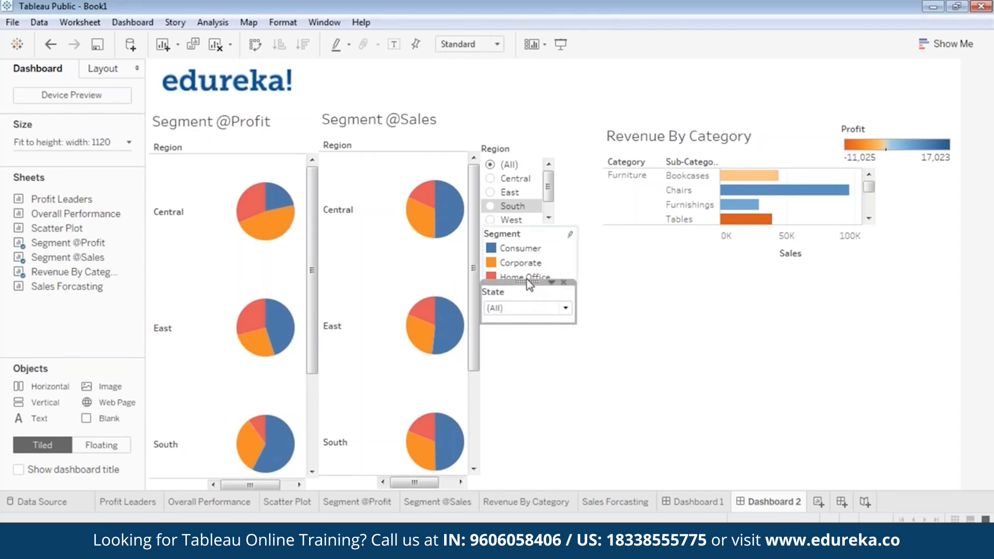
mouse_move(528, 282)
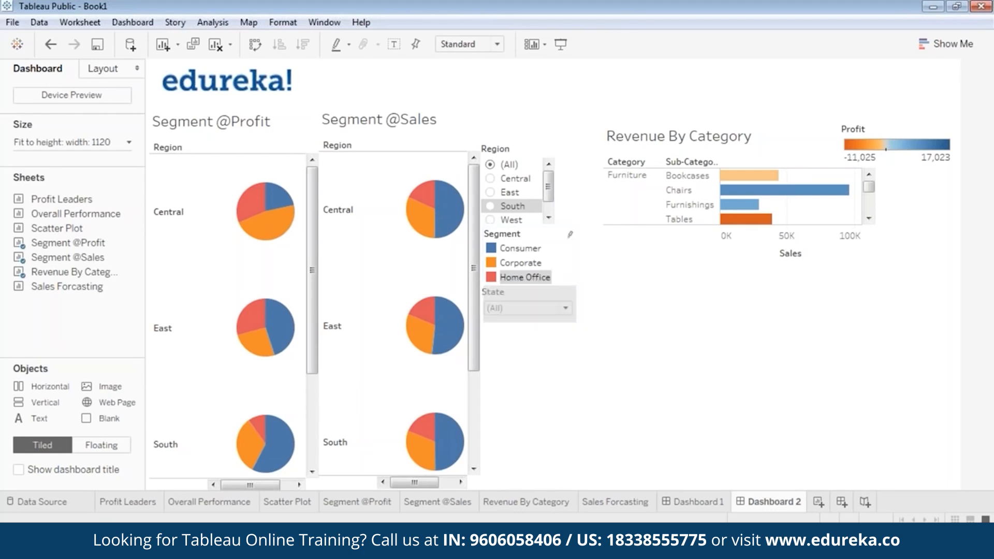
click(814, 240)
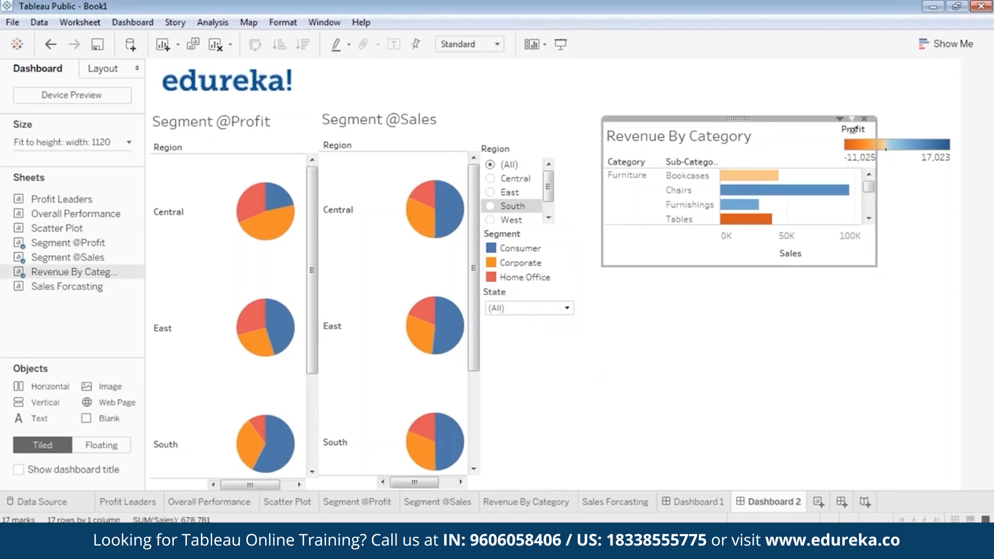
Step: Make Revenue By Category taller so the Storage and Supplies bars show
drag(739, 117, 722, 119)
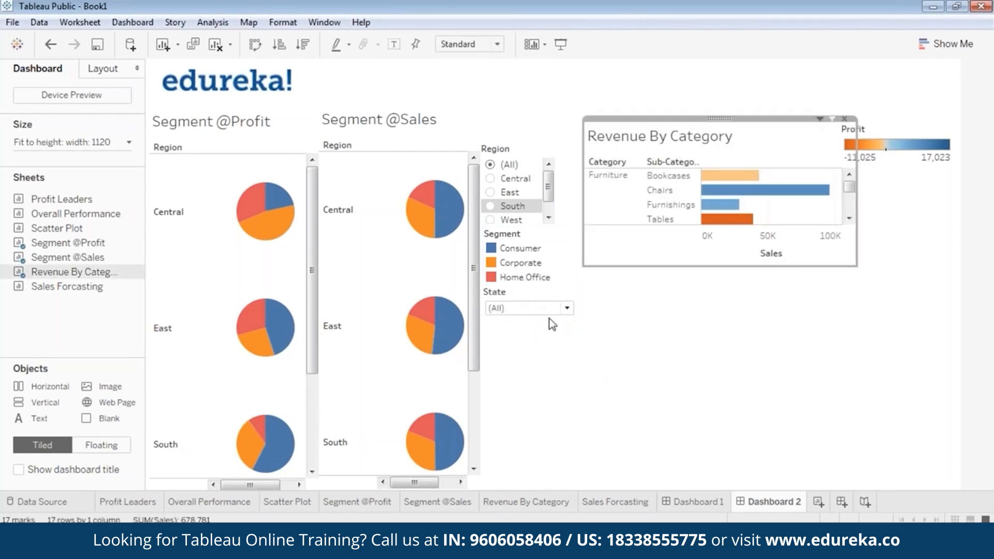
click(577, 311)
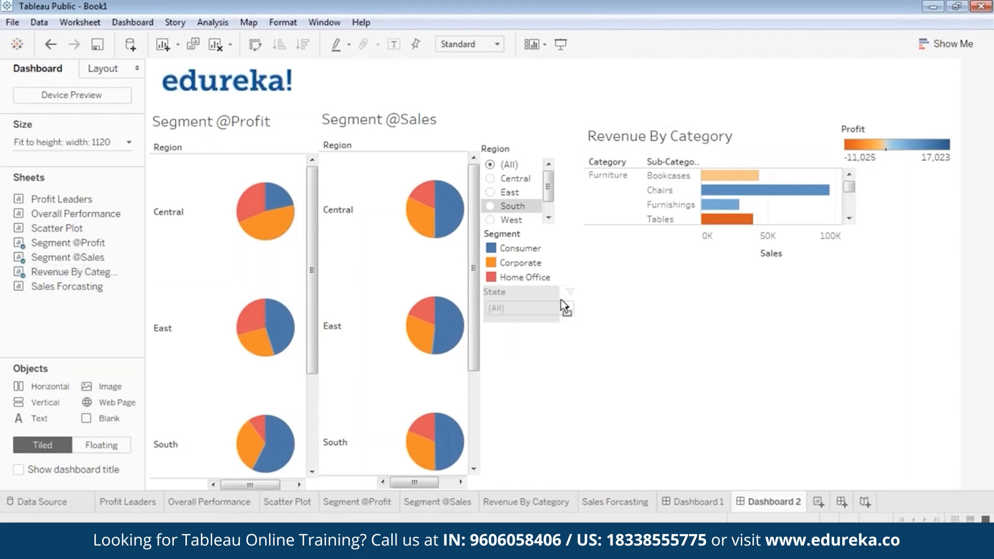
click(609, 310)
click(698, 137)
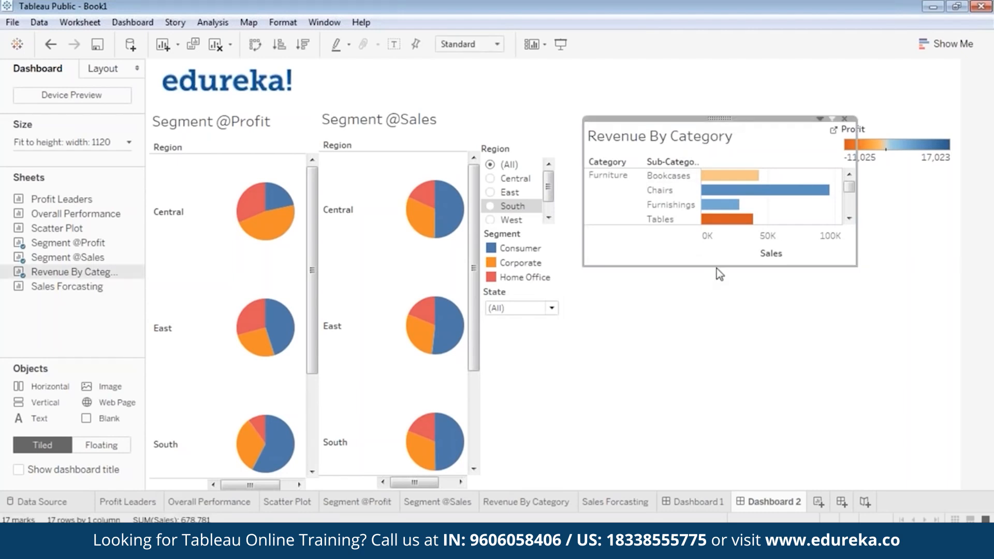
drag(716, 264, 715, 363)
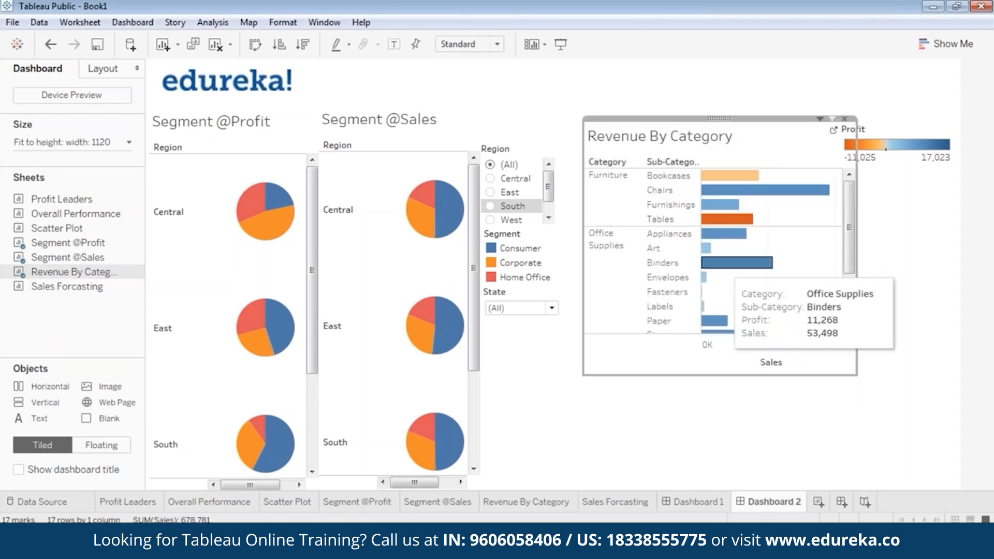
drag(722, 115, 710, 115)
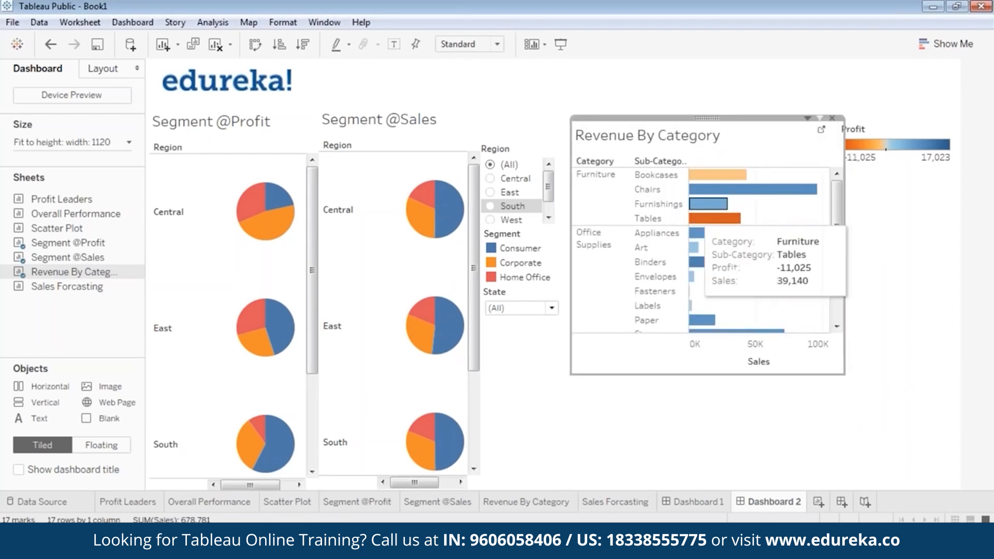
drag(705, 118, 704, 119)
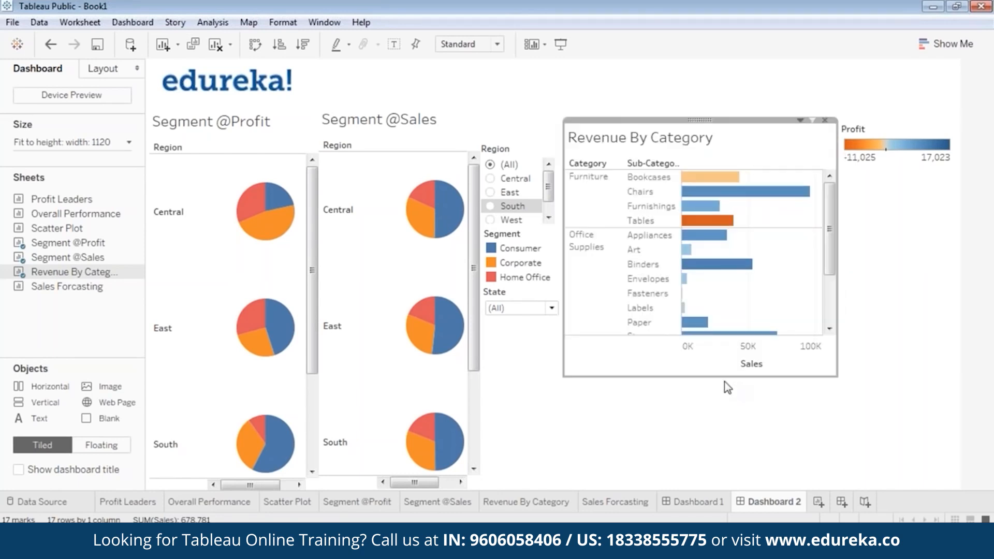
drag(722, 380, 722, 399)
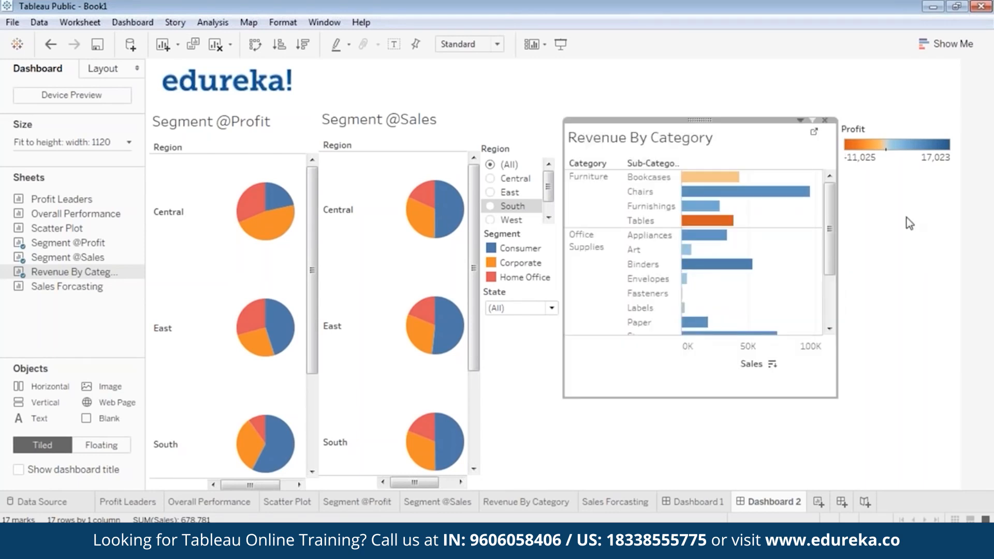
click(846, 210)
Step: Narrow the Profit legend and place it beside the chart
click(898, 132)
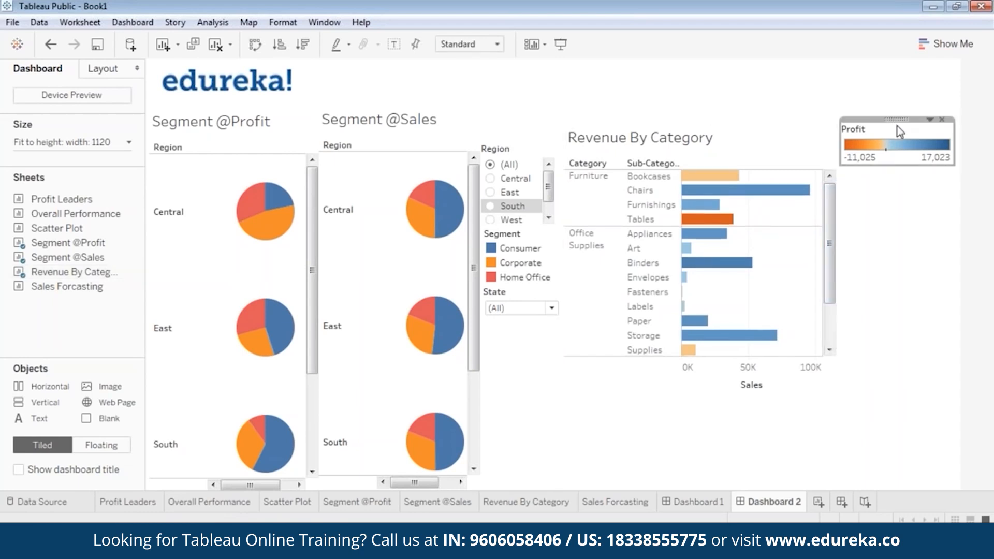
drag(840, 140, 908, 159)
click(847, 192)
click(888, 171)
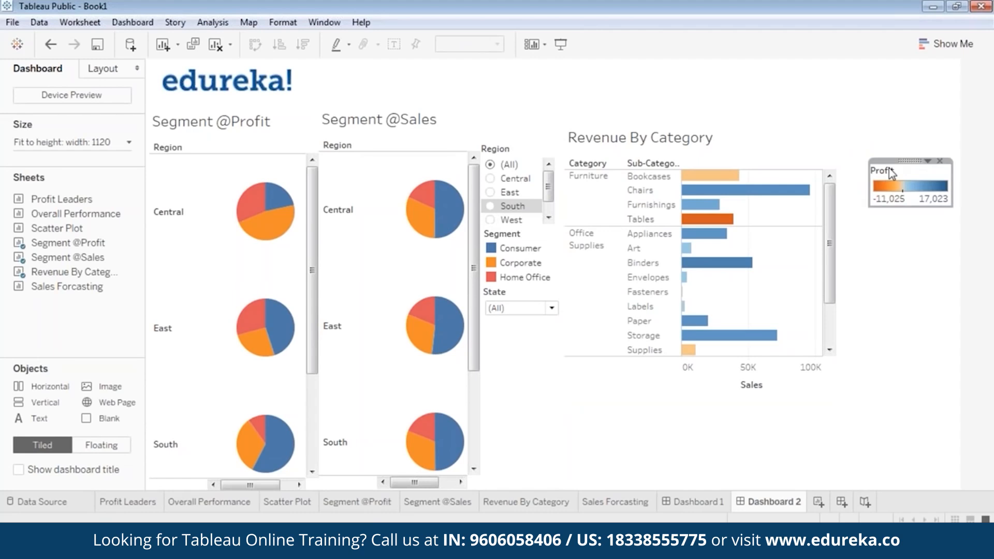
drag(905, 160, 907, 152)
Step: Reposition the Revenue By Category chart next to the legend
click(852, 227)
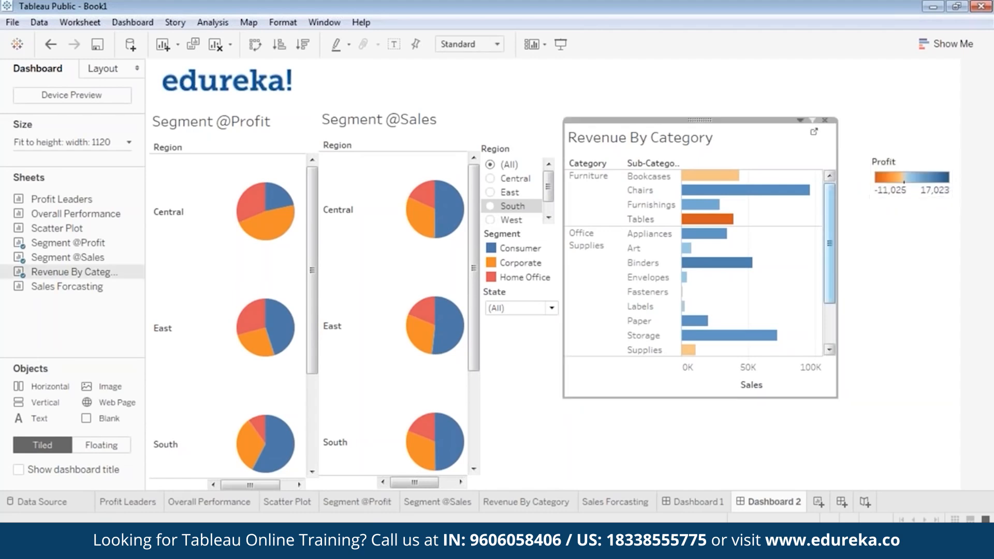
drag(852, 227, 872, 217)
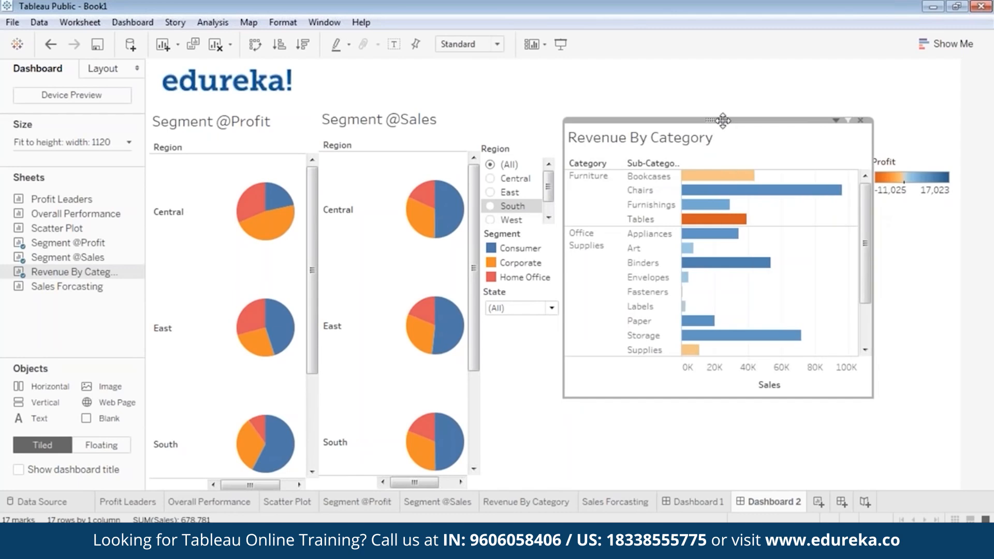
right_click(717, 118)
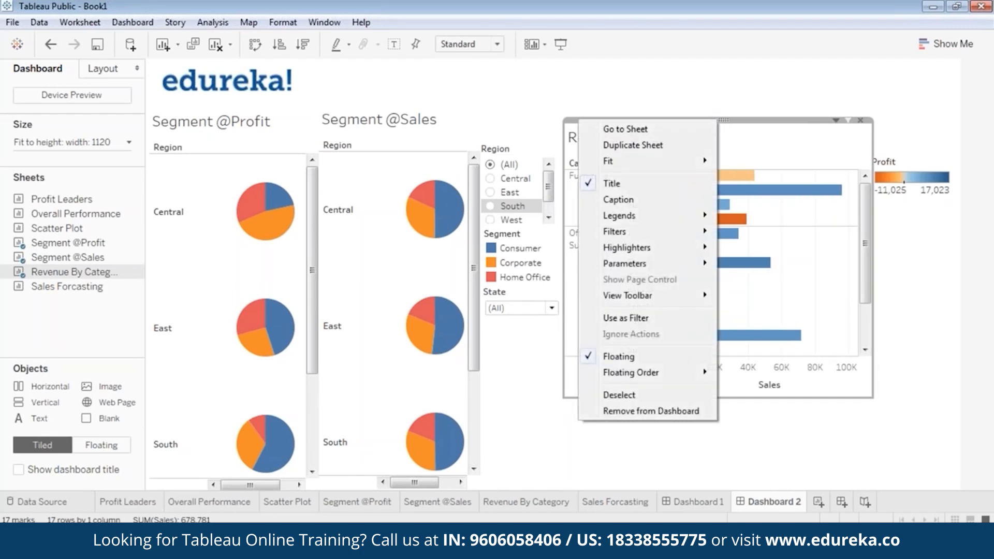
mouse_move(672, 236)
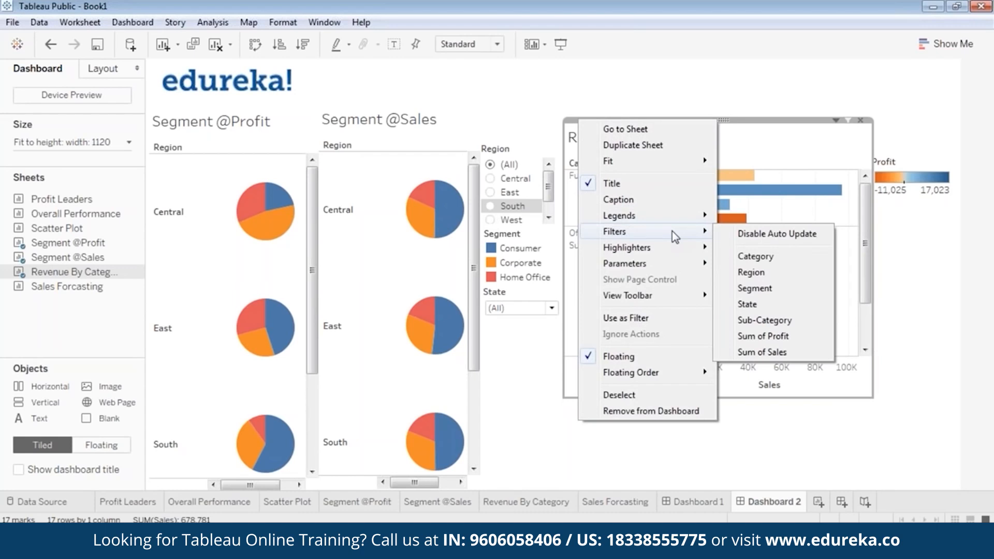
Step: Add a compact single-value Region dropdown under the Profit legend, set to (All)
click(751, 272)
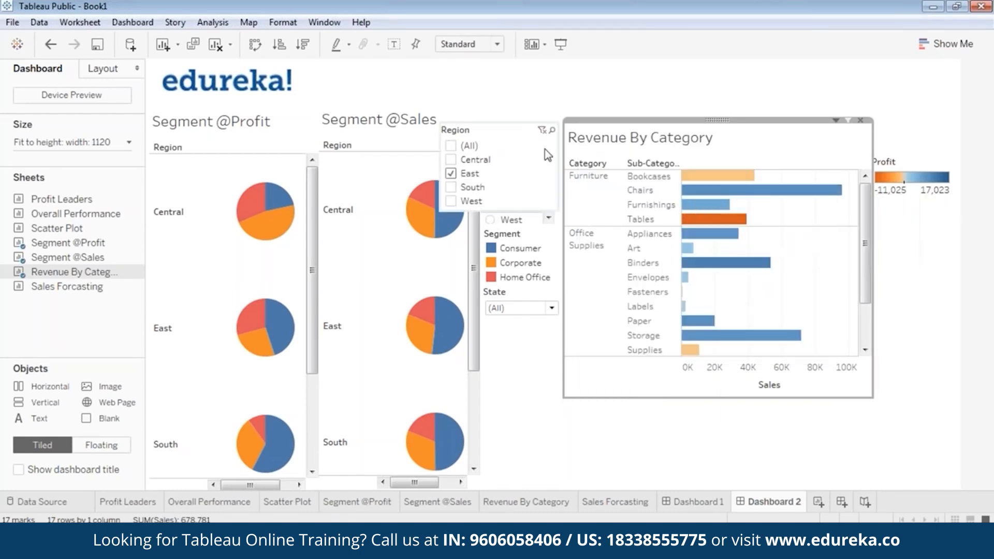
right_click(492, 121)
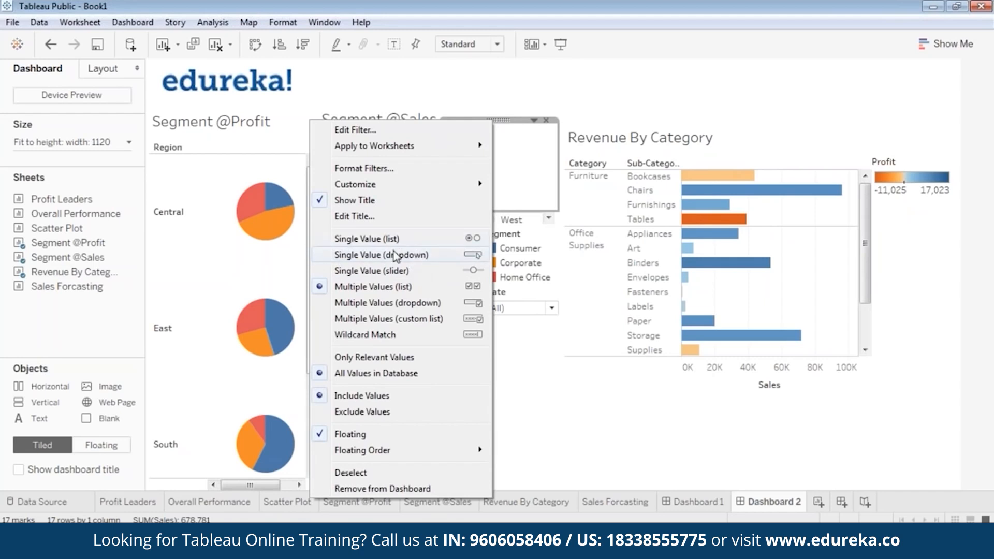
click(433, 256)
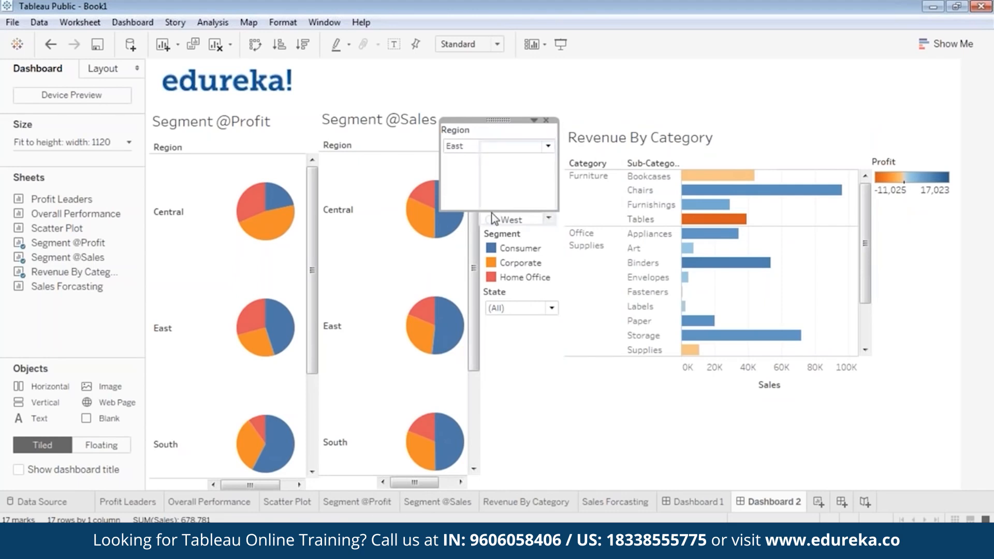
drag(491, 211, 505, 160)
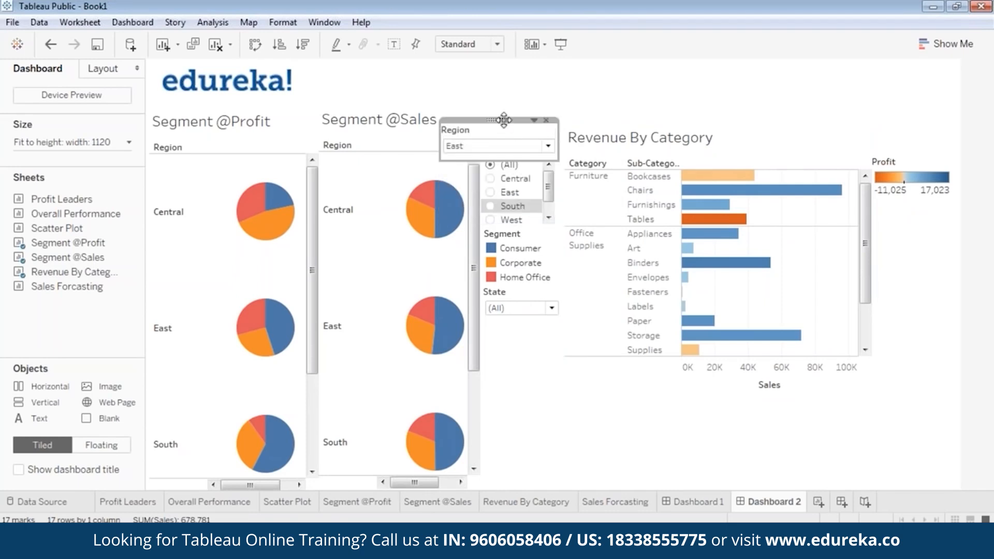
drag(877, 190, 894, 211)
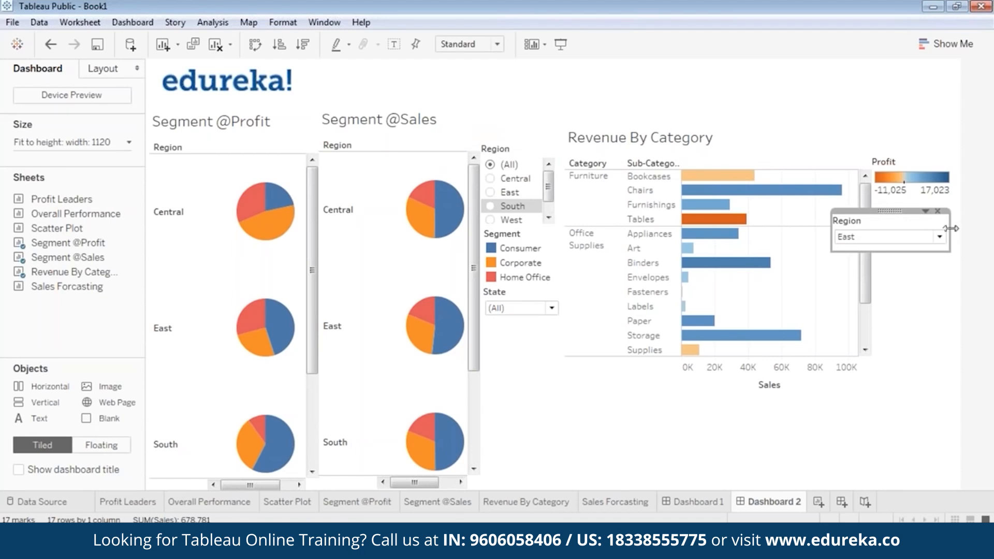
drag(950, 228, 914, 201)
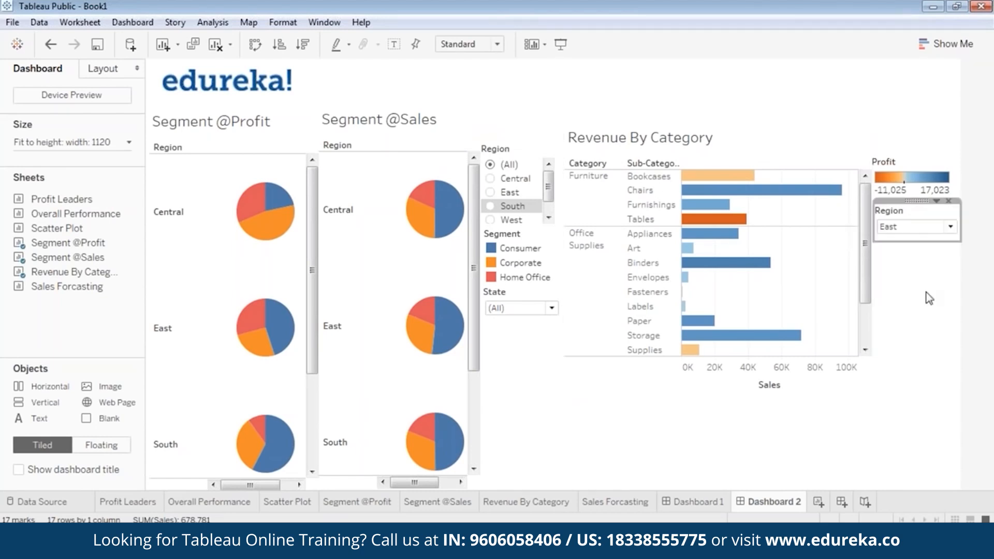
click(918, 228)
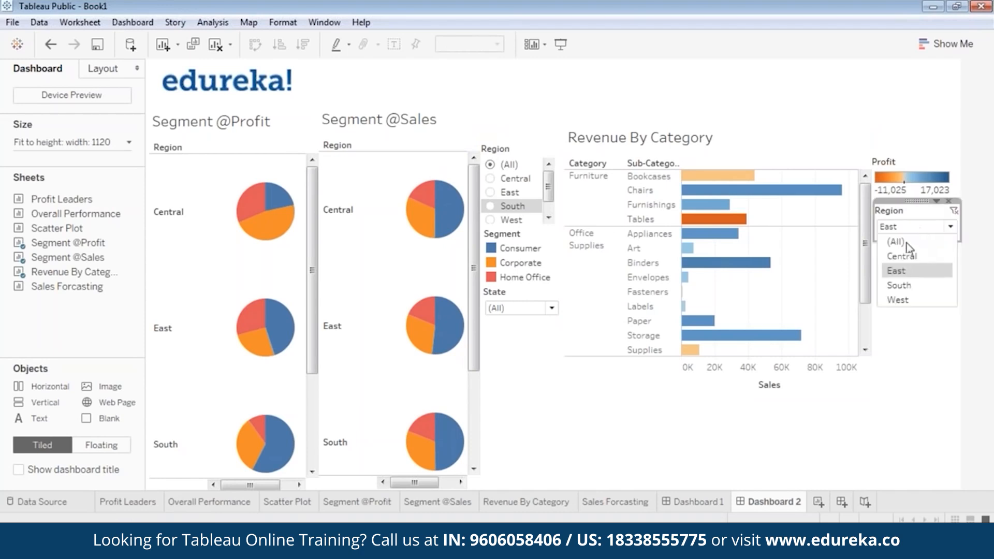
click(892, 242)
click(937, 288)
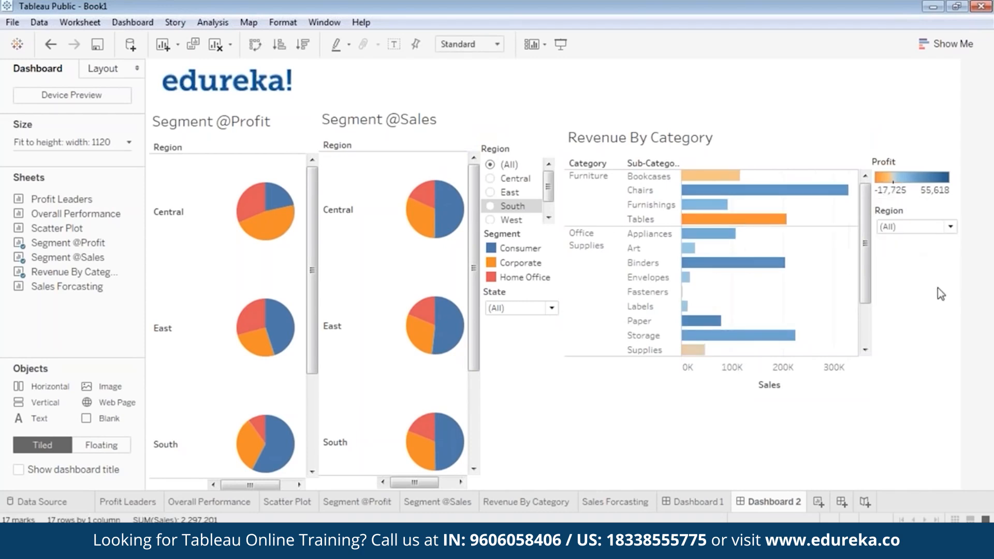
click(723, 139)
Step: Add a State filter for Revenue By Category as a compact single-value dropdown
right_click(721, 120)
mouse_move(672, 236)
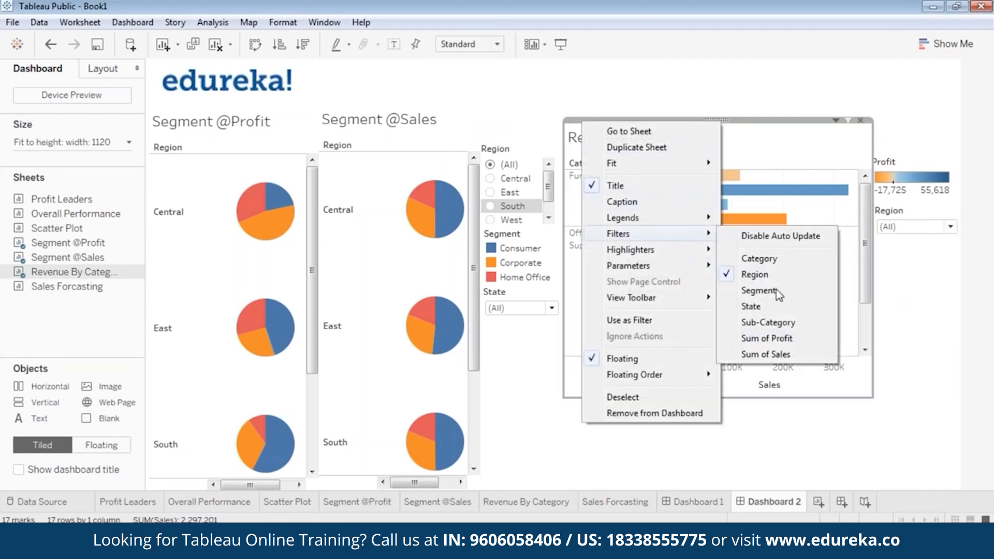
click(770, 305)
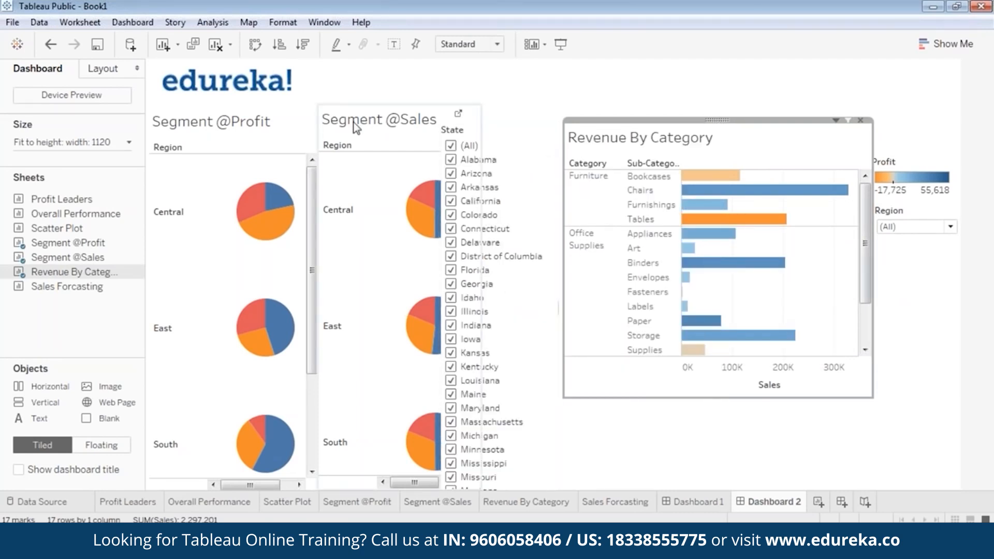
click(504, 169)
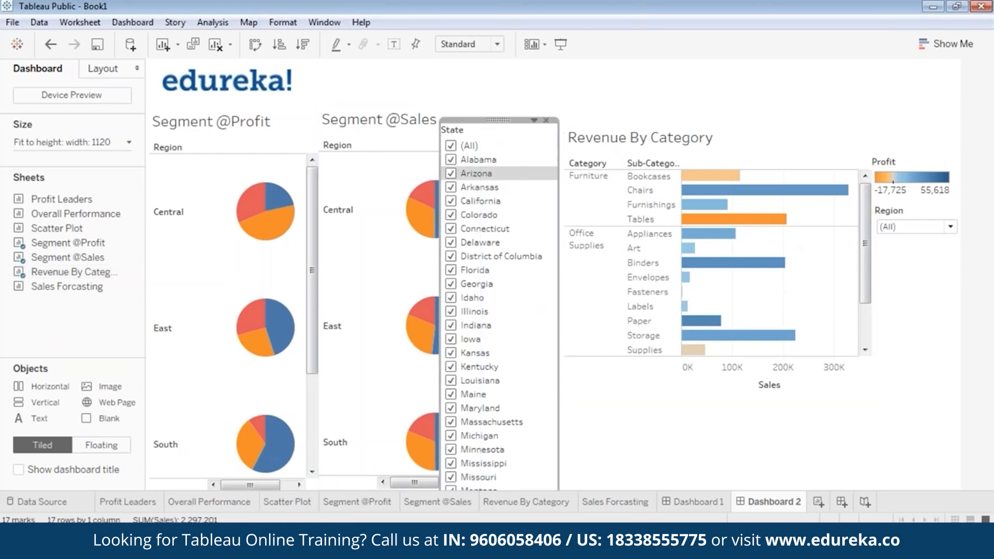
click(534, 120)
click(422, 253)
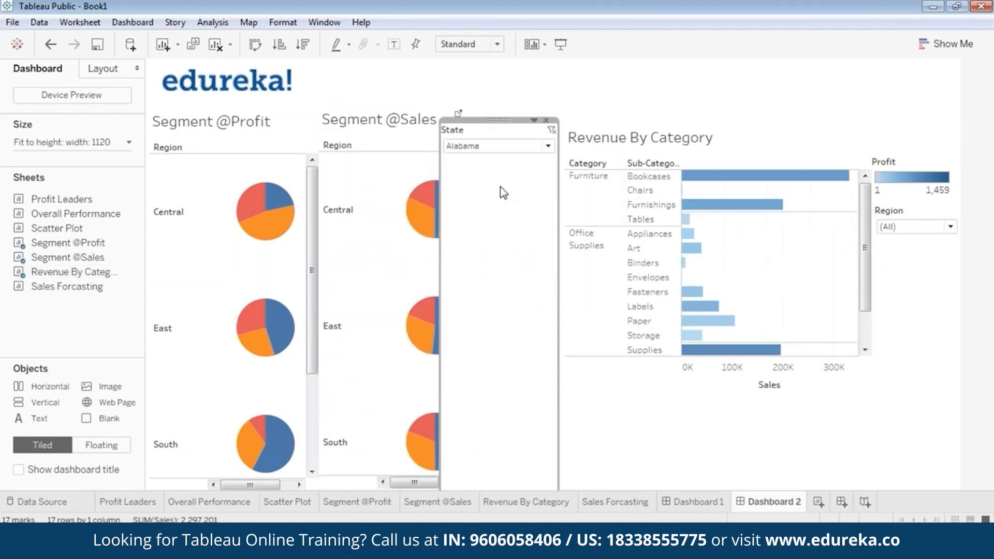
drag(518, 120, 621, 254)
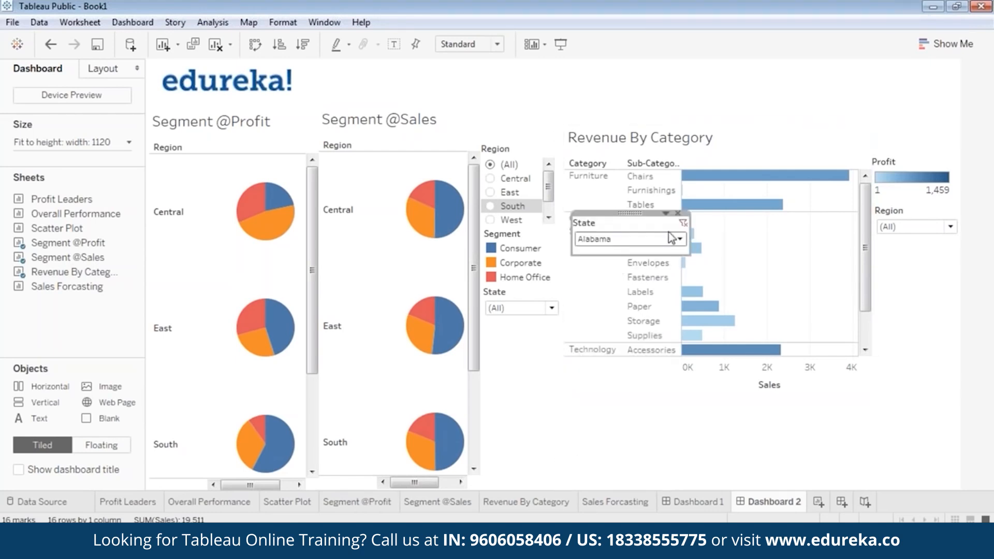
Step: Set the State dropdown to (All) and place it under the Region filter
click(678, 237)
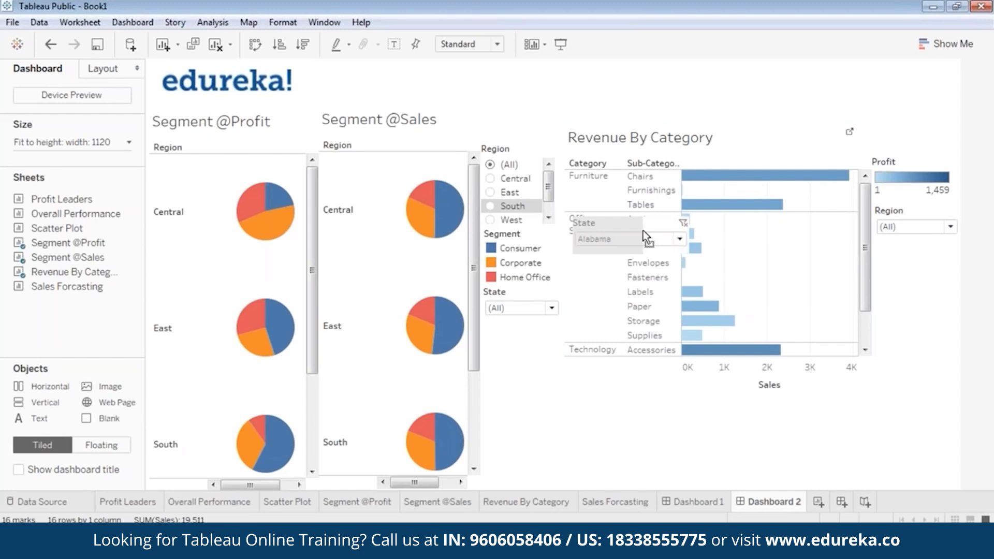
click(617, 240)
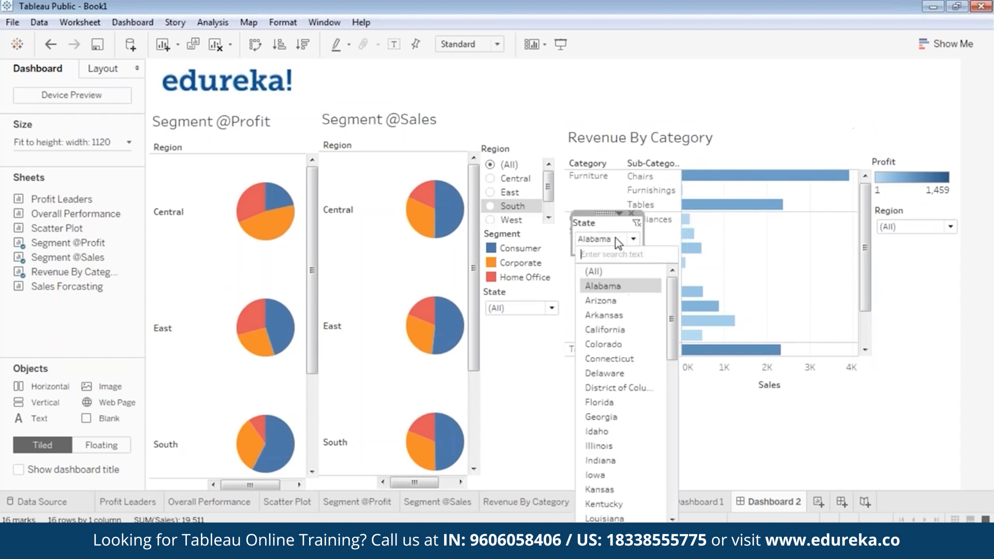
click(600, 268)
click(891, 227)
drag(895, 234, 903, 237)
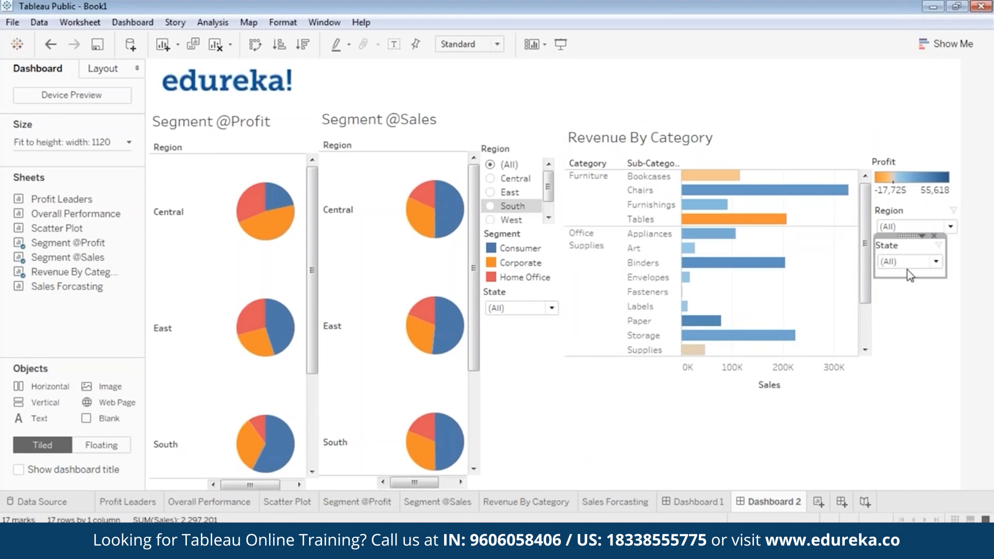
click(938, 331)
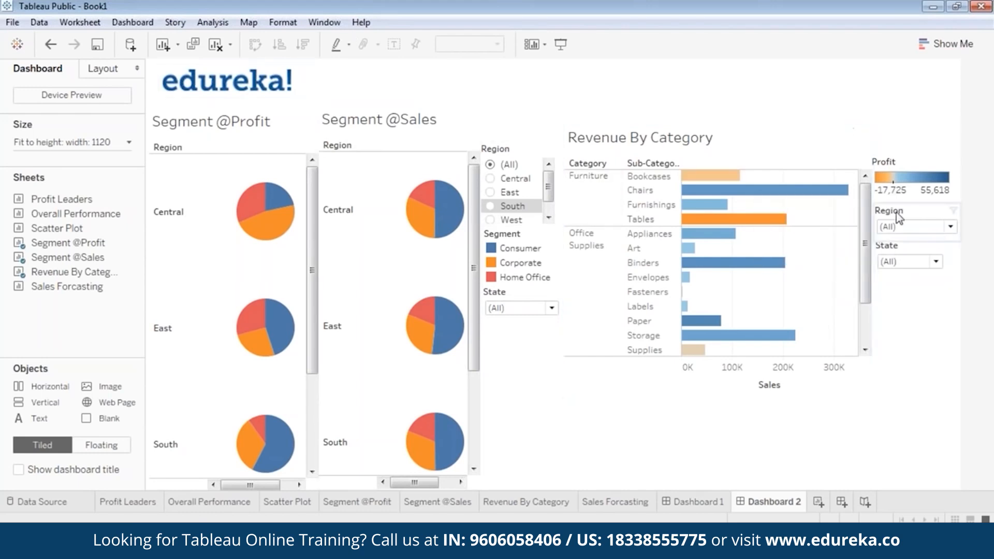
Step: Add a Segment checkbox filter for Revenue By Category, narrowed and placed beneath the State dropdown
click(706, 157)
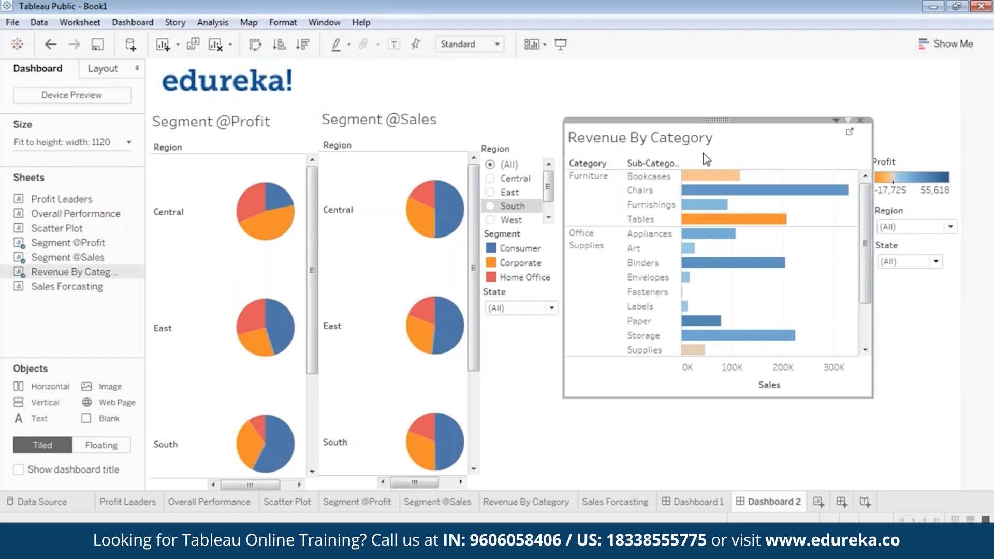
right_click(578, 122)
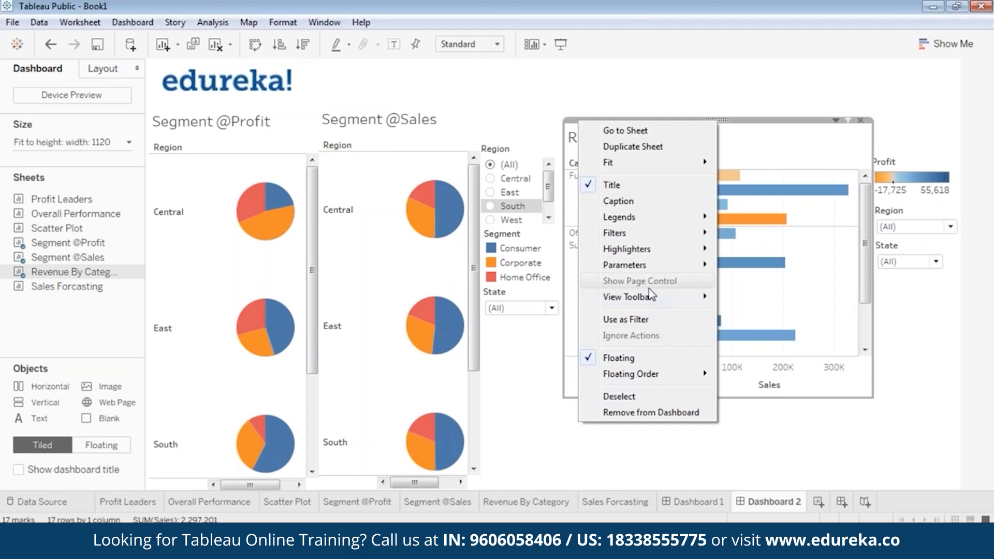
mouse_move(645, 221)
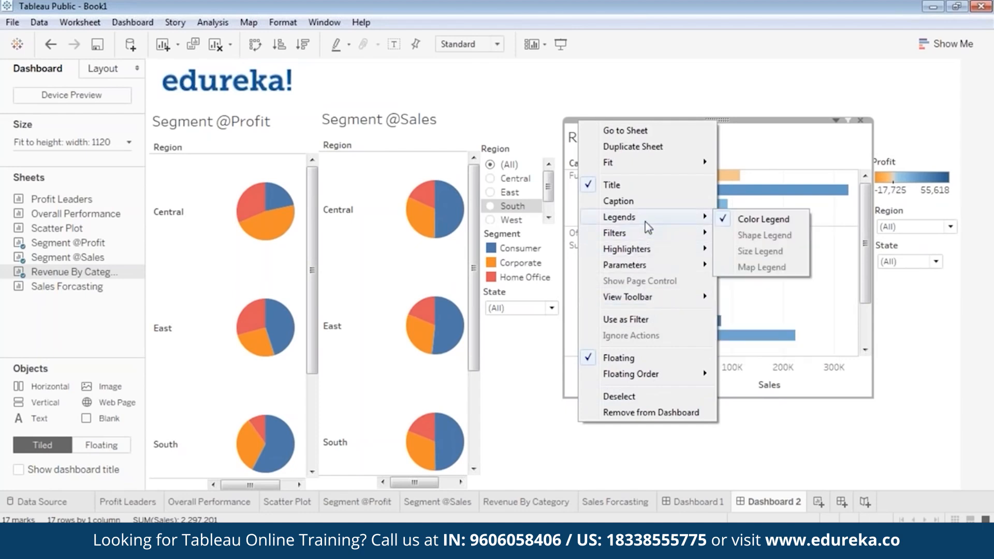
mouse_move(701, 240)
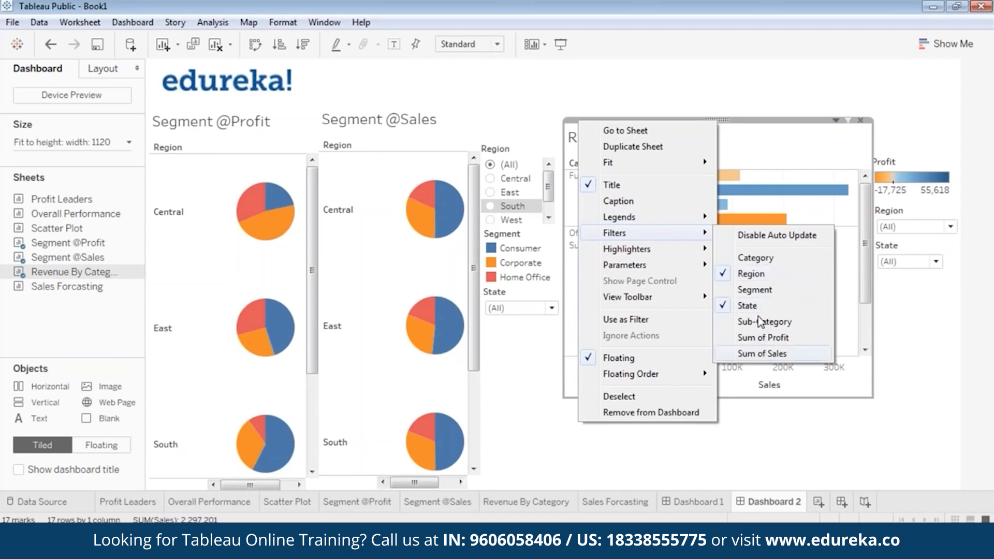
click(755, 289)
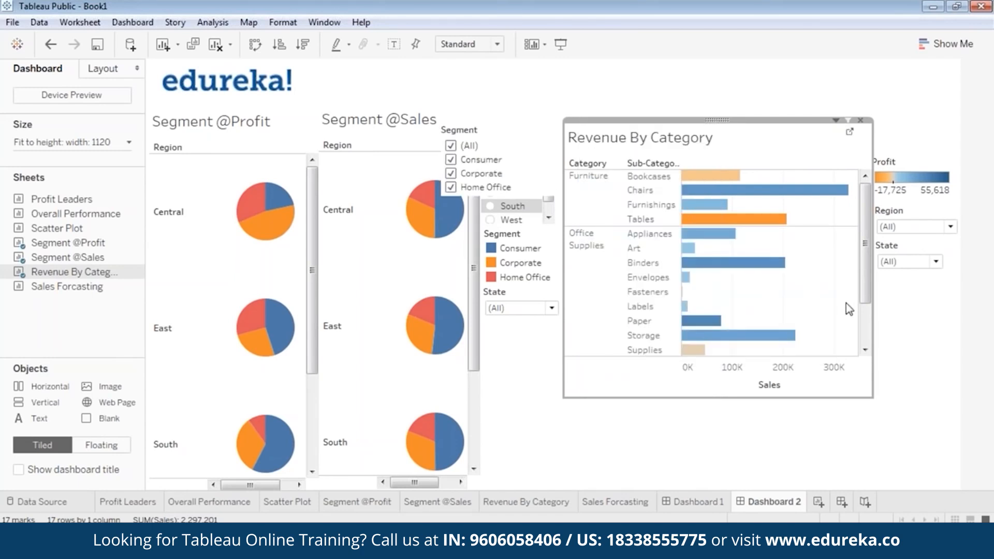
click(491, 128)
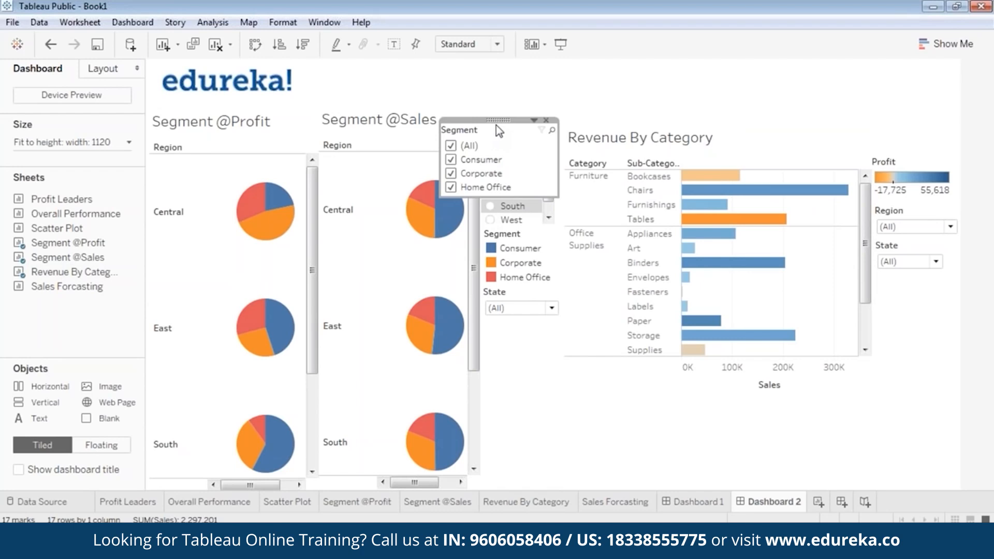
drag(494, 120, 926, 275)
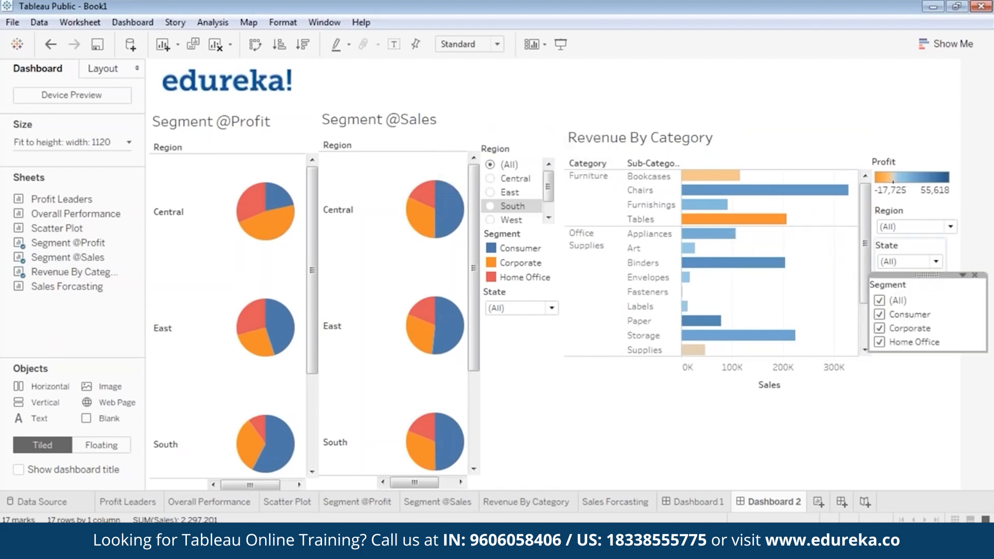
drag(989, 315, 957, 312)
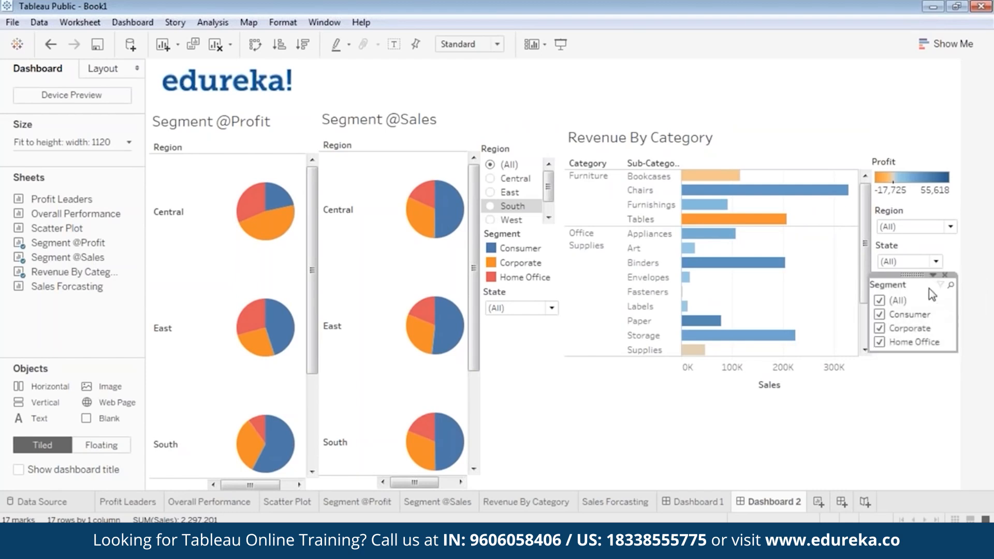
drag(912, 275, 918, 277)
click(926, 384)
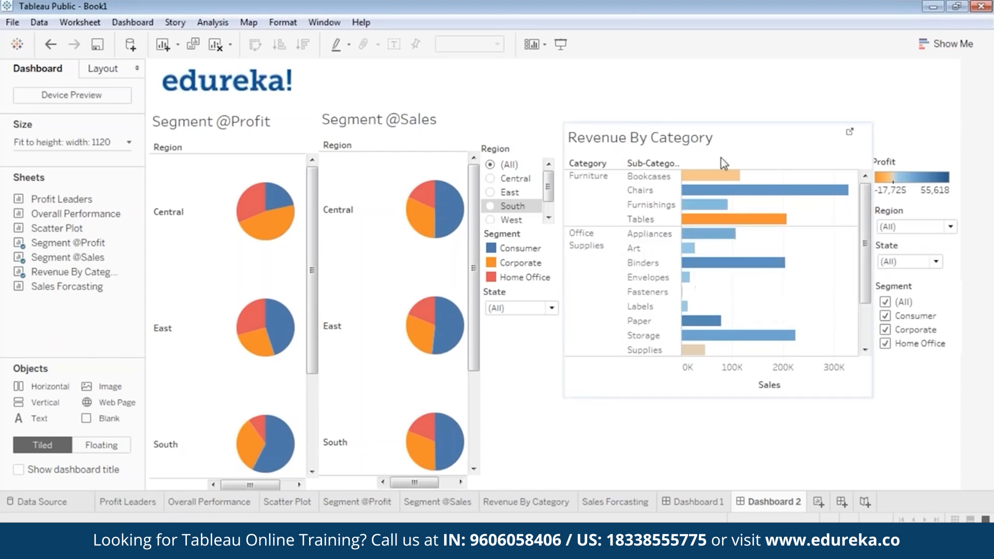
Step: Set the dashboard size range minimum height to 860, then raise it to 1060 px
click(427, 384)
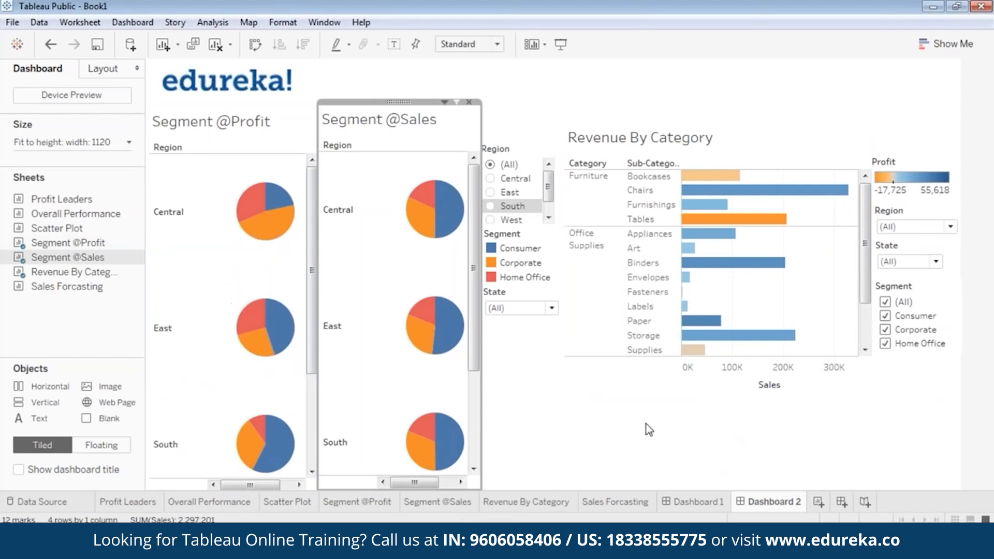
click(621, 450)
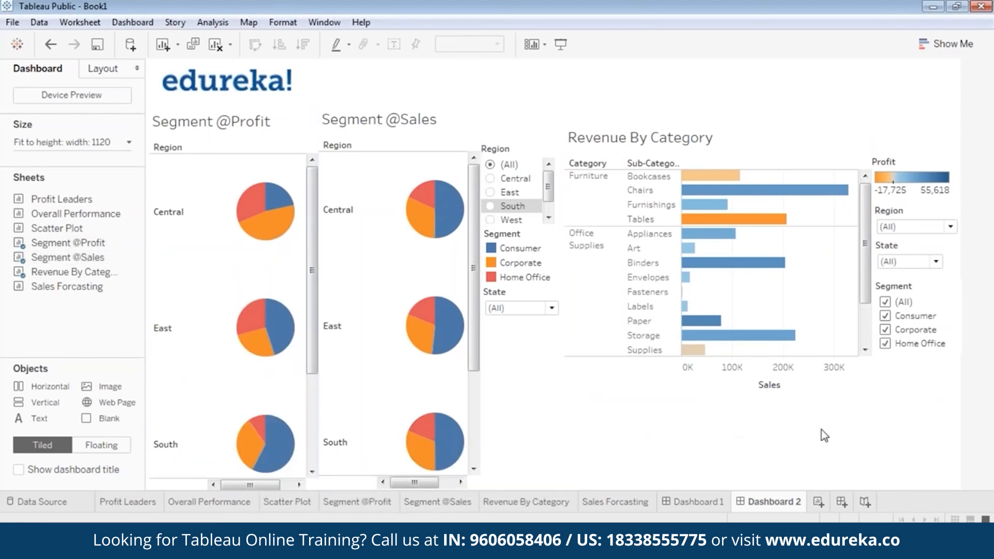
click(103, 146)
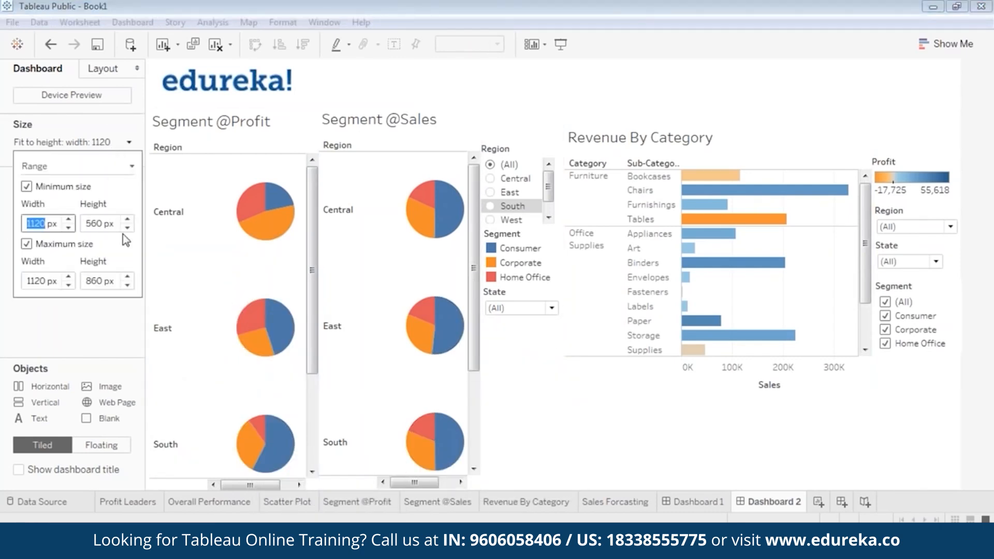
key(Tab)
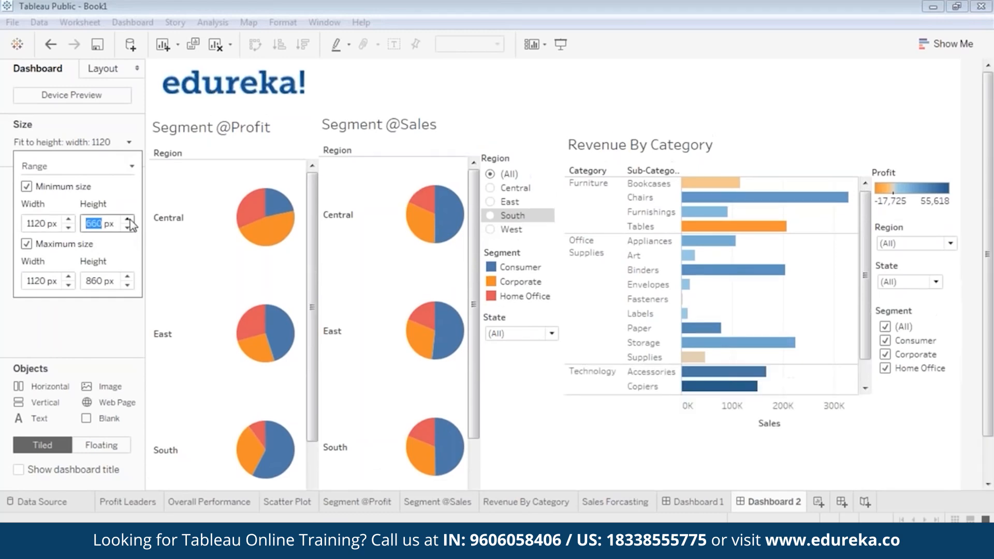
text(860)
key(Return)
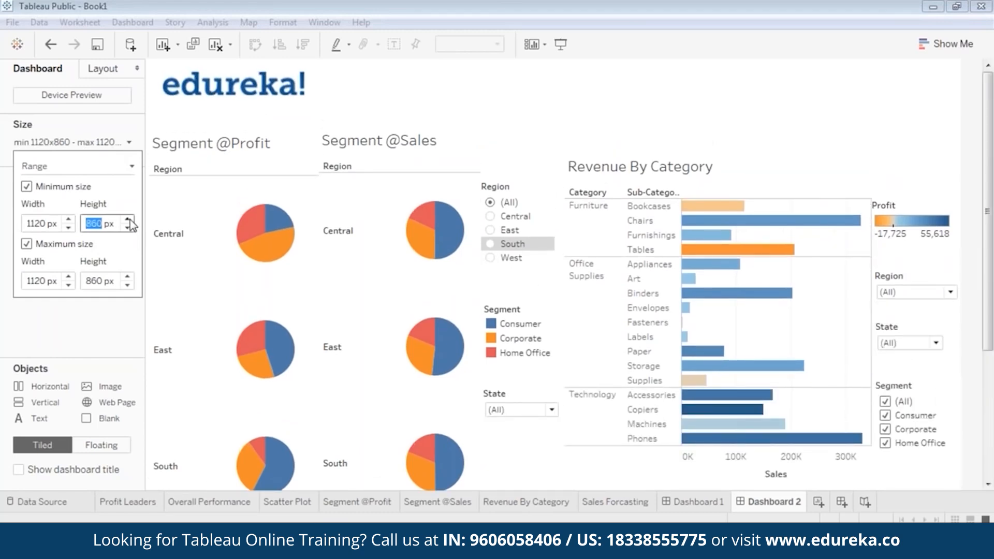
click(128, 219)
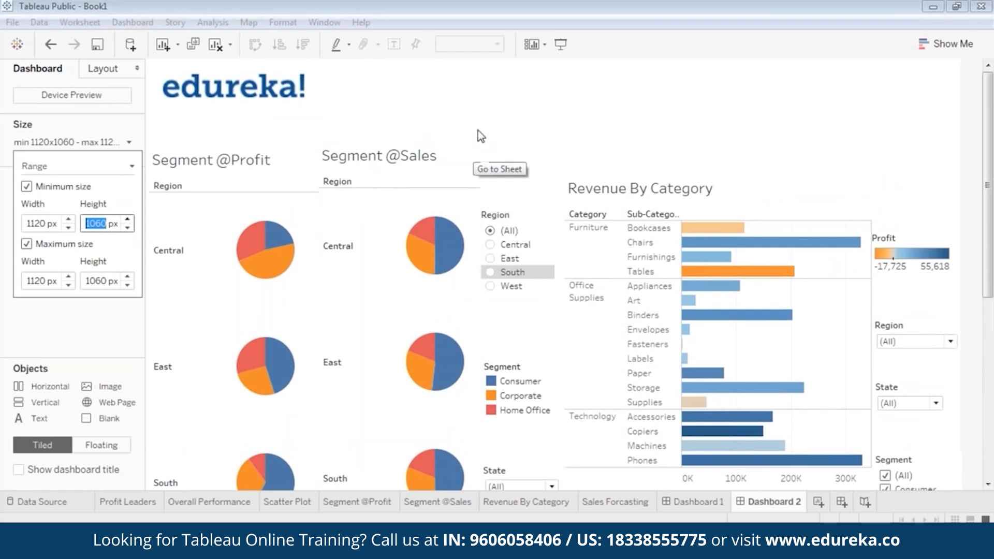
click(675, 133)
click(247, 180)
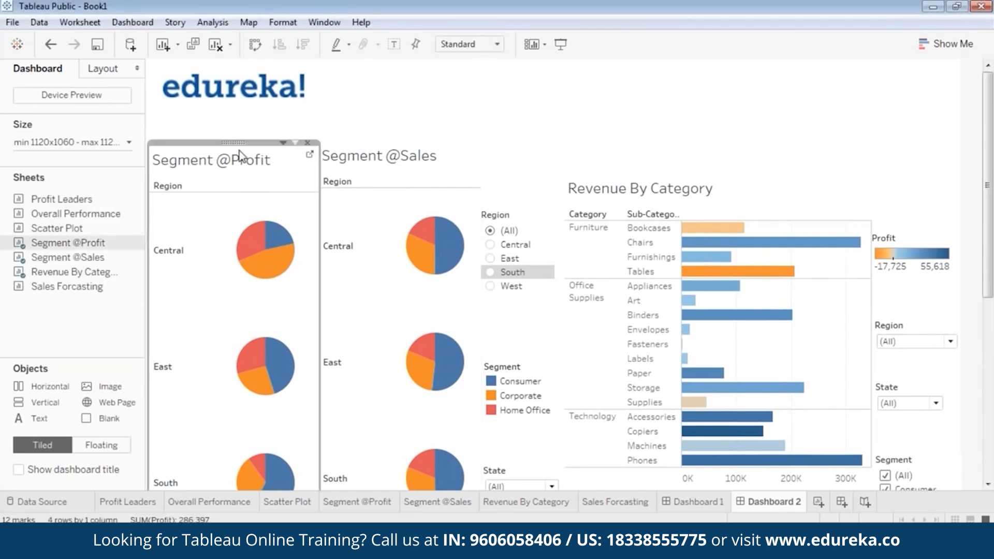
drag(235, 141, 237, 105)
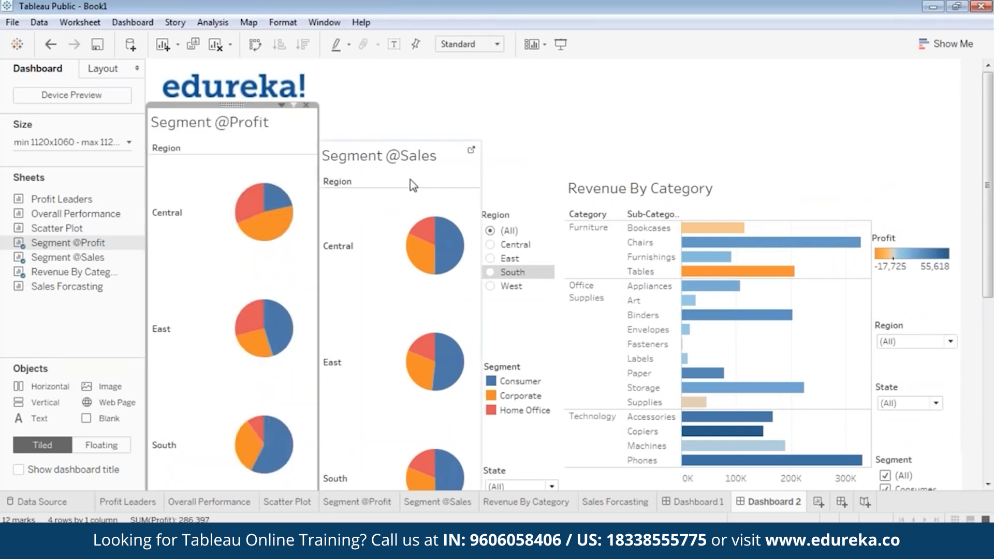
click(409, 172)
drag(398, 138, 399, 104)
click(520, 150)
Step: Move the Region, Segment and State cards up, shortening each one
click(520, 219)
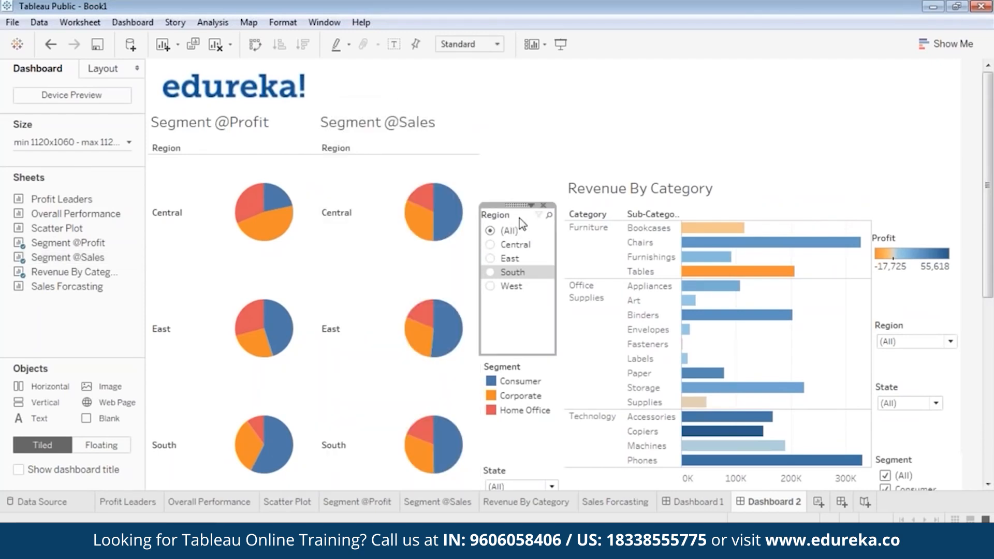
drag(512, 210, 518, 137)
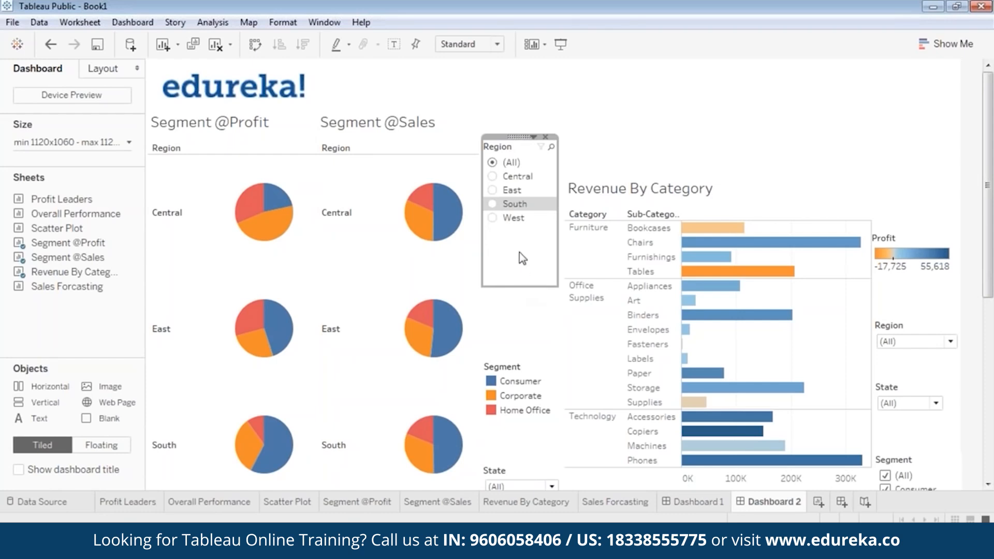
drag(523, 289, 519, 230)
drag(523, 361, 522, 222)
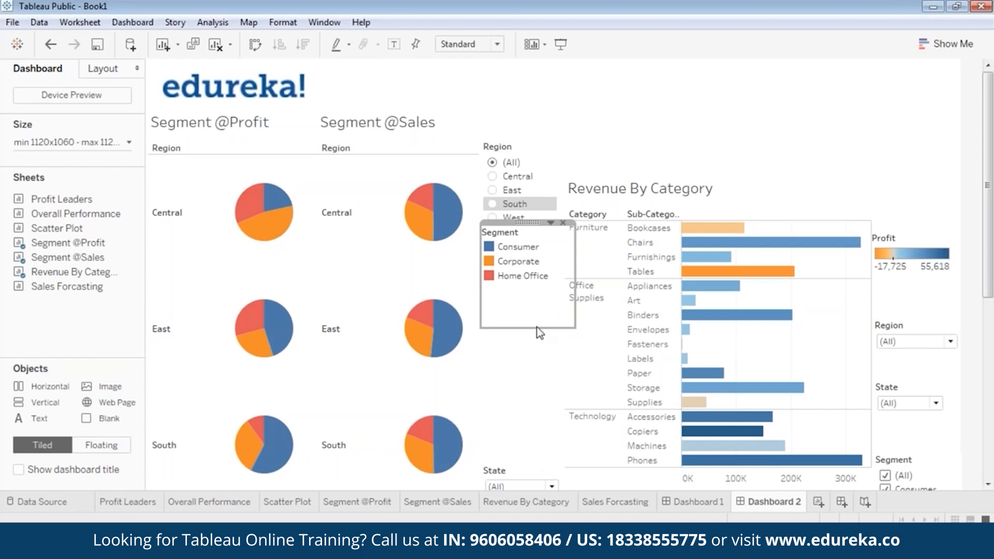
drag(537, 327, 538, 284)
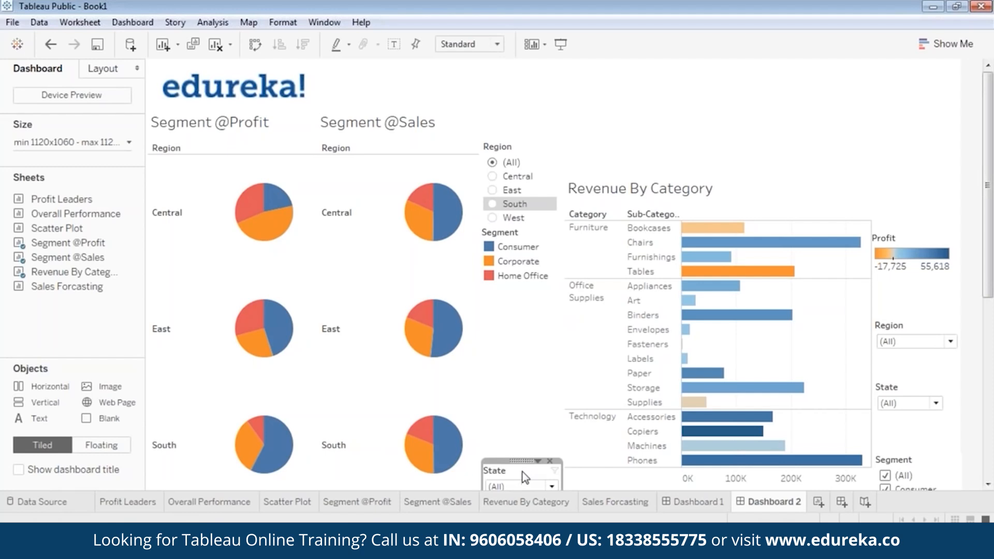
drag(523, 473, 521, 283)
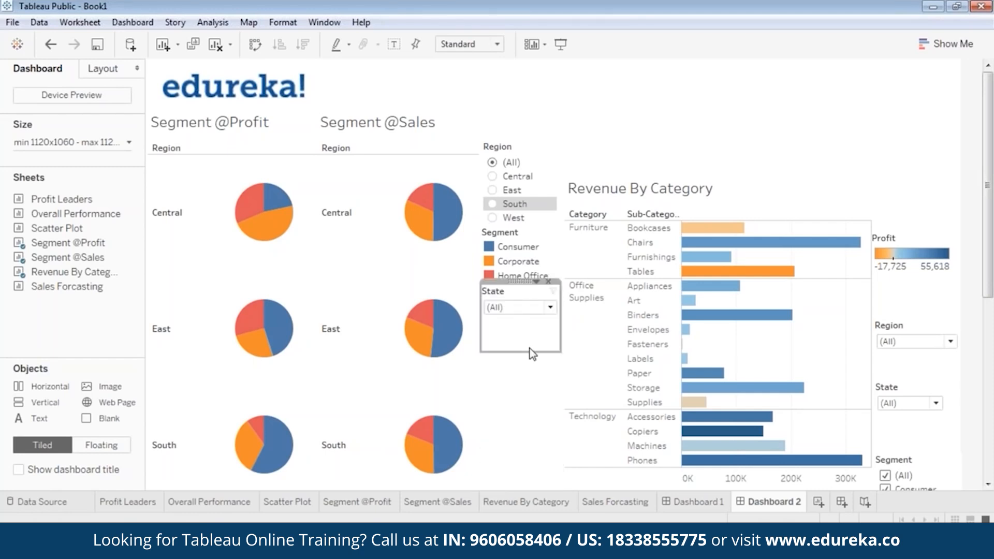
drag(534, 352, 534, 319)
Step: Move Revenue By Category to the top and shorten it from the bottom
drag(723, 171, 721, 101)
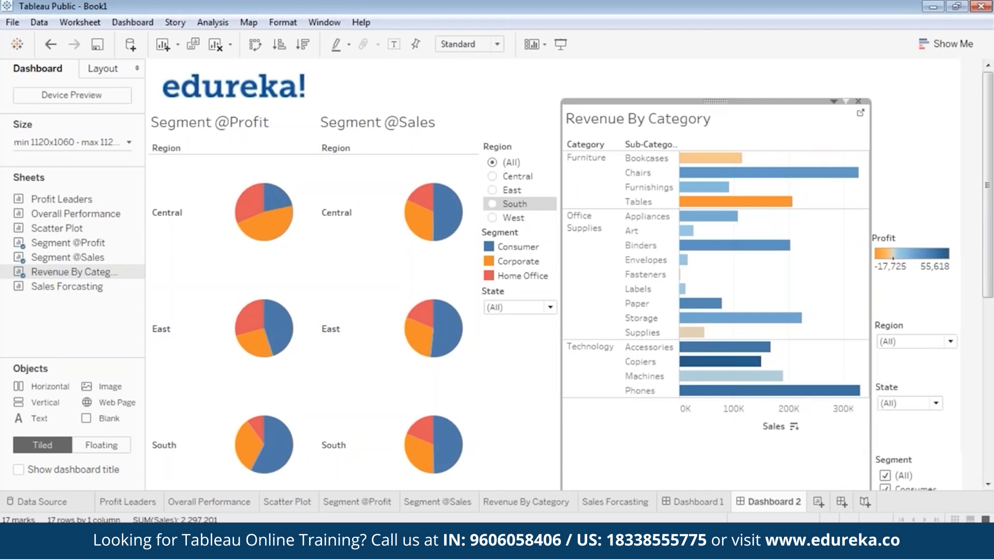
scroll(975, 388, down, 5)
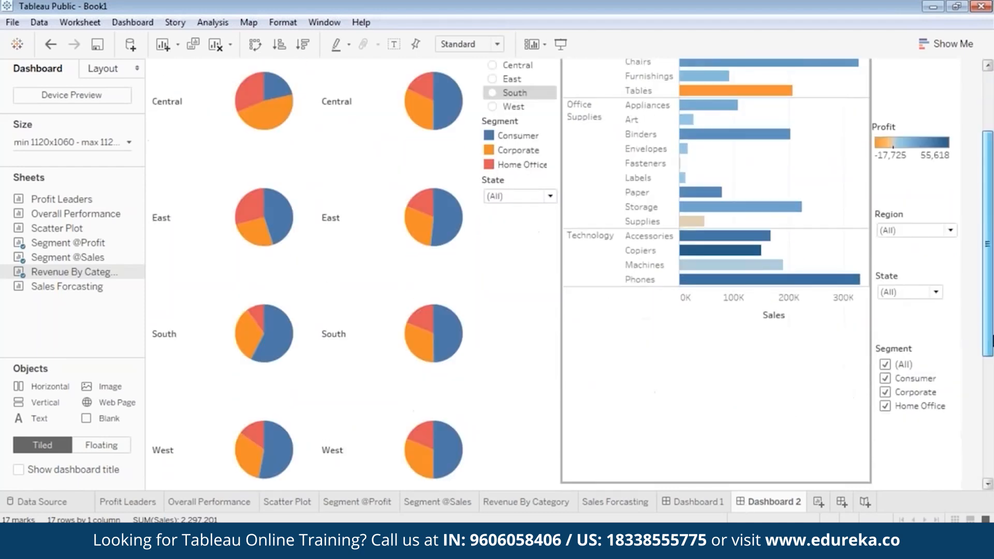
drag(797, 394, 799, 234)
Step: Move the Profit legend to the top right with the compacted Region dropdown directly beneath
drag(991, 353, 992, 223)
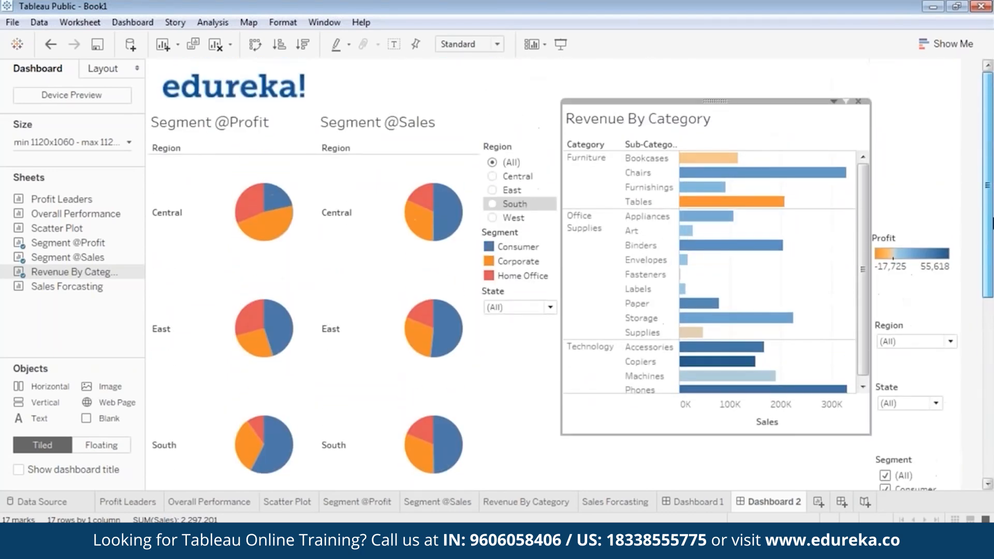
click(938, 237)
drag(908, 141, 919, 141)
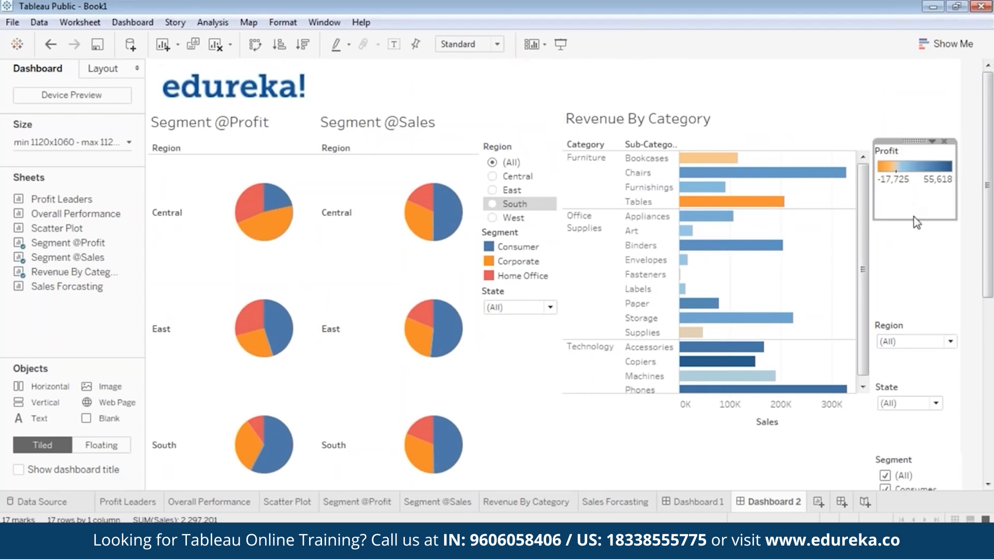
click(912, 329)
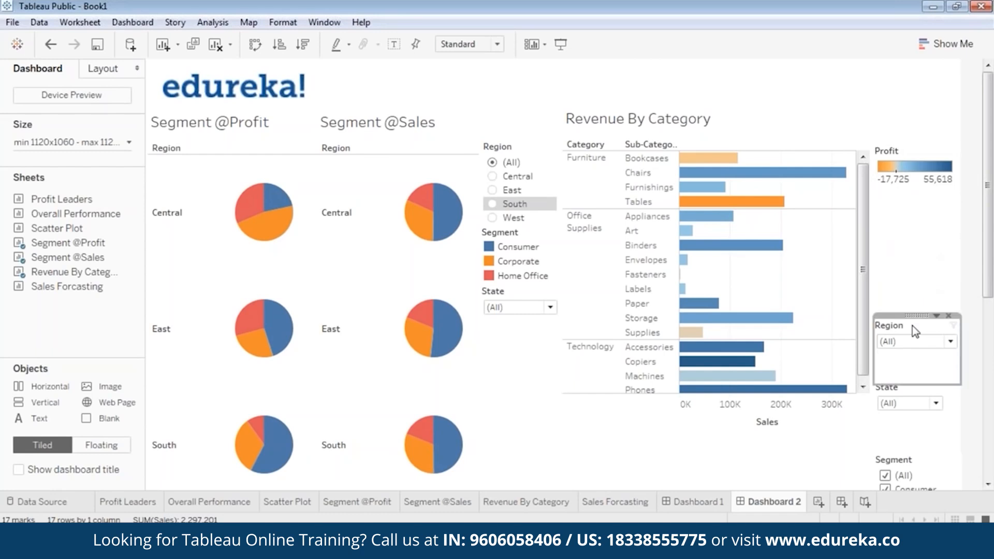
drag(912, 322, 917, 189)
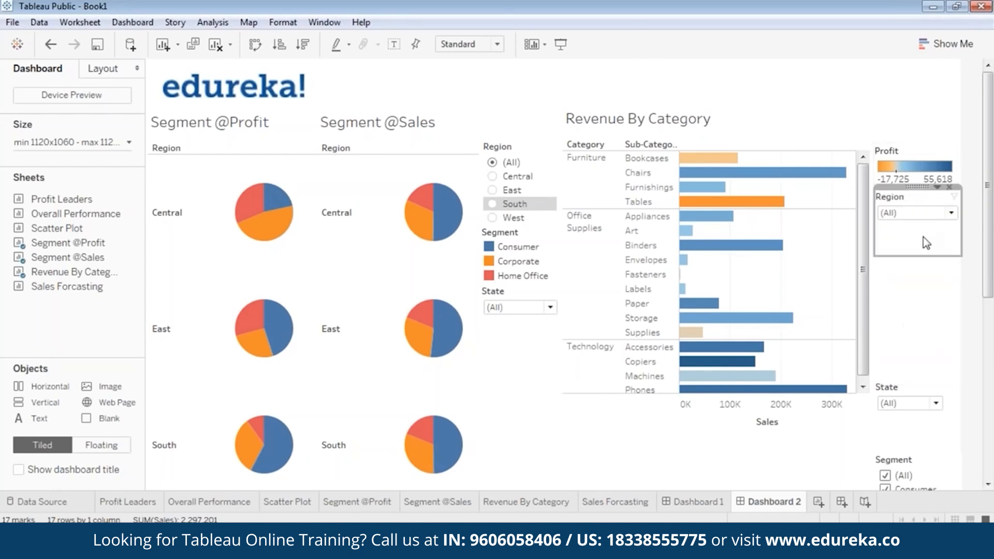
drag(921, 256, 921, 229)
drag(962, 208, 951, 207)
click(945, 285)
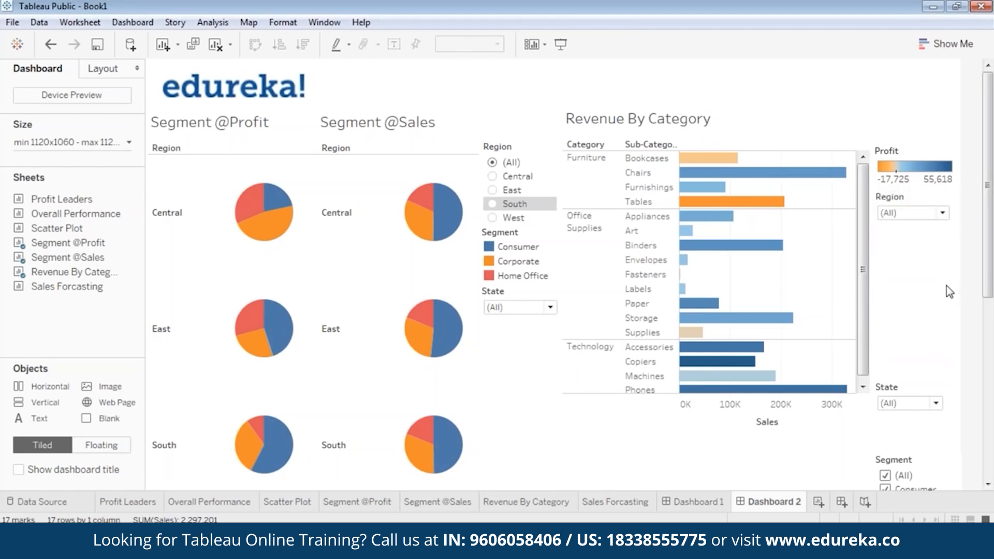
Step: Stack the shortened State dropdown and Segment checkbox filter directly below Region
click(907, 393)
drag(909, 377, 907, 222)
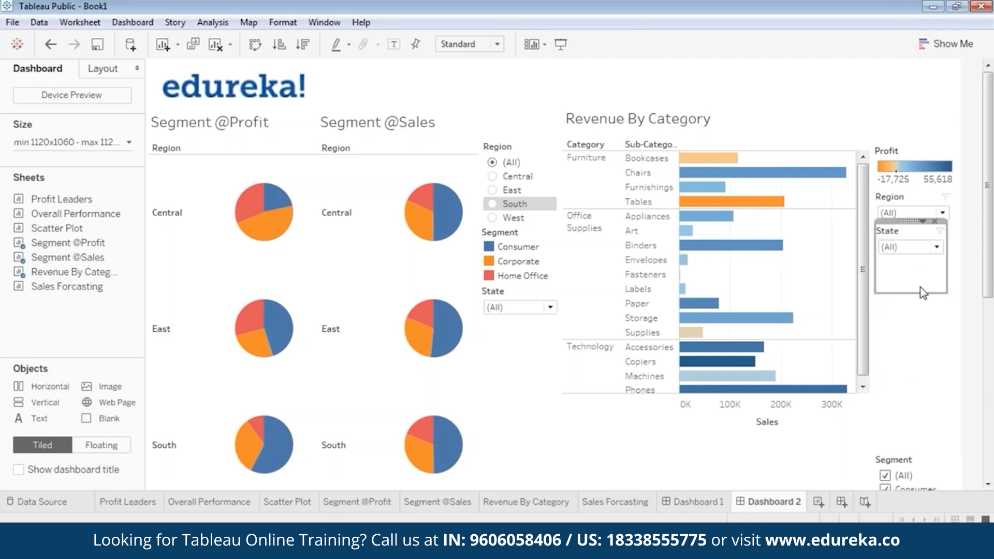
drag(920, 292, 920, 261)
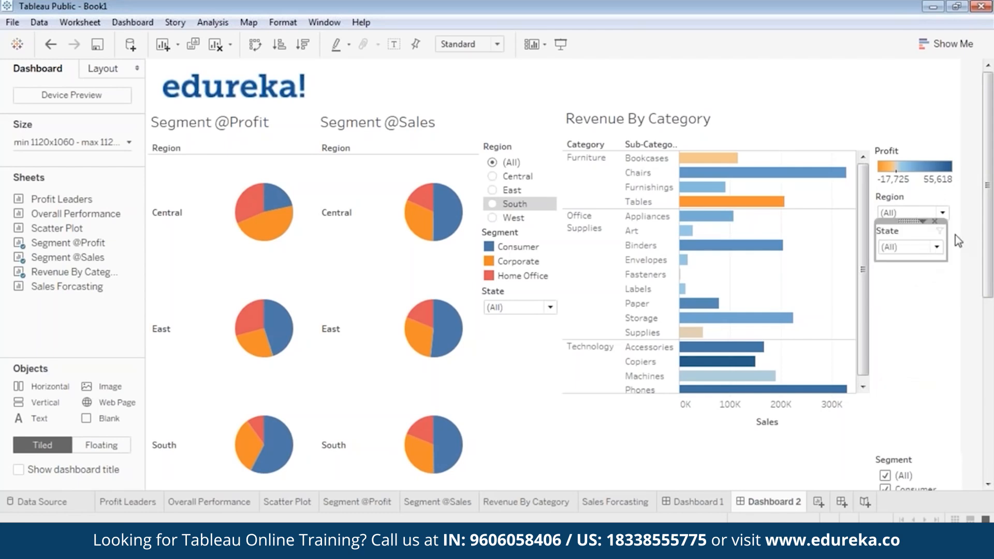
click(925, 291)
click(903, 462)
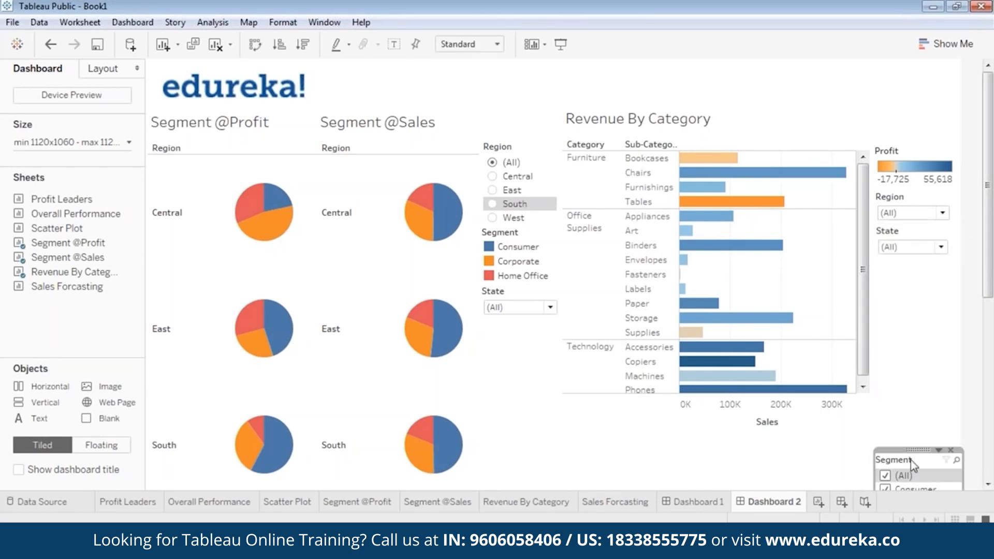
drag(915, 450, 917, 255)
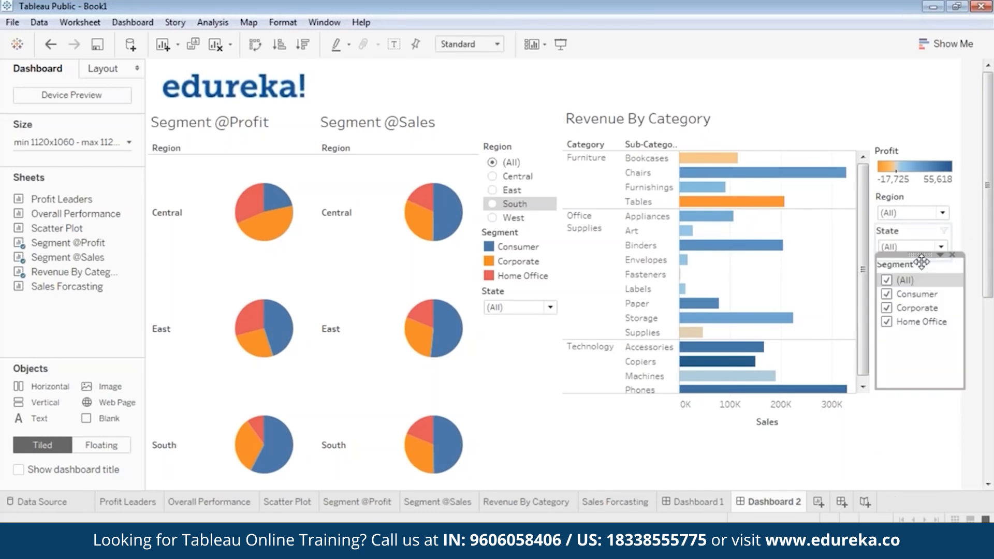
drag(926, 389, 923, 338)
click(927, 361)
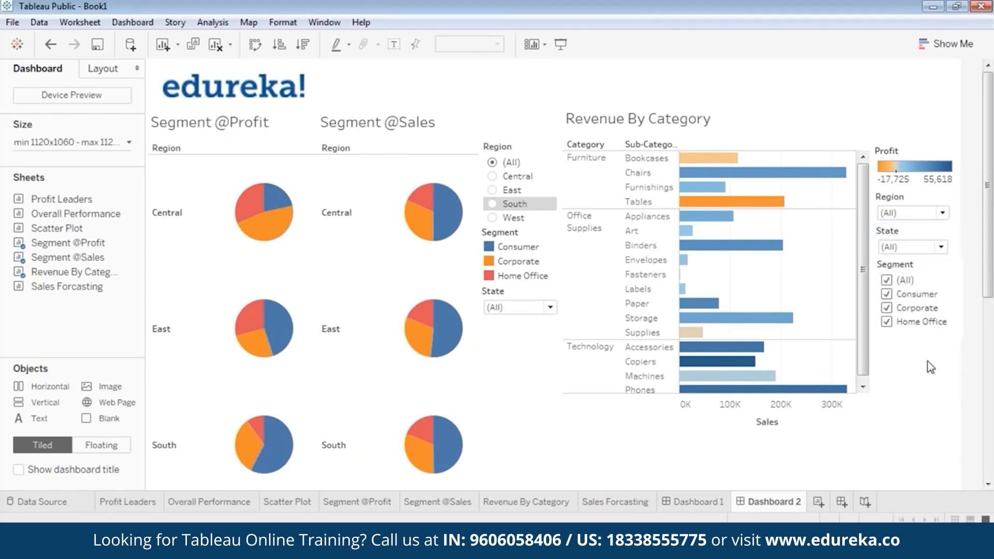
click(559, 42)
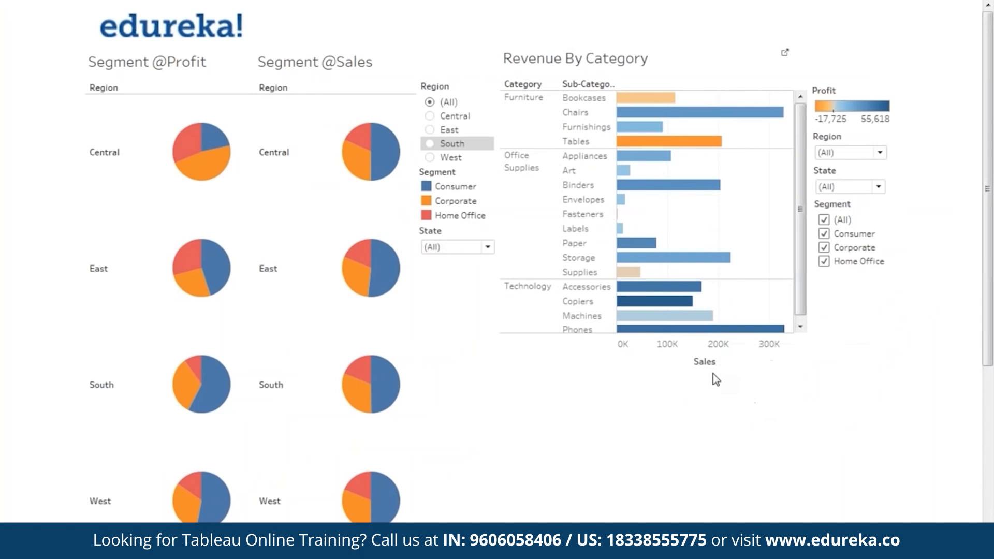
key(Escape)
click(455, 367)
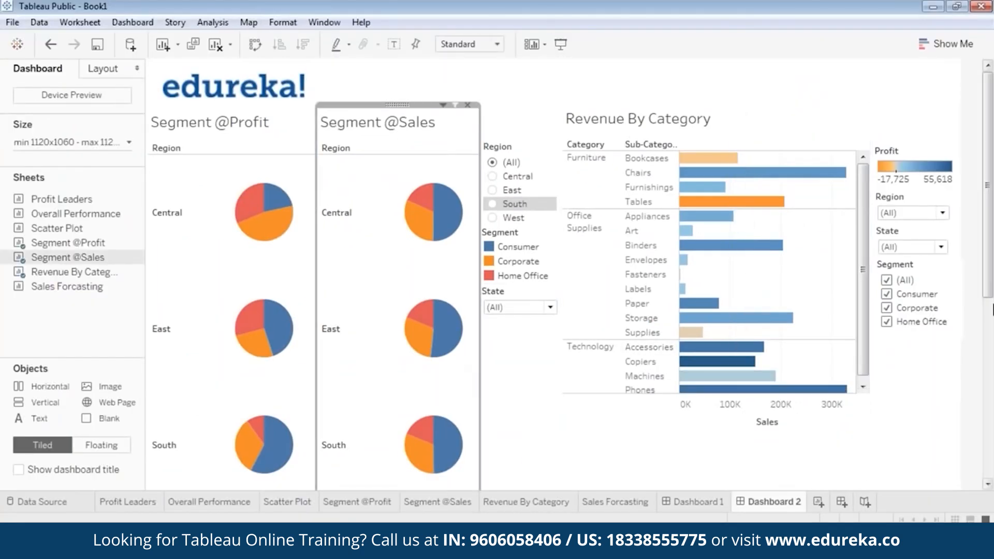
drag(983, 271, 983, 450)
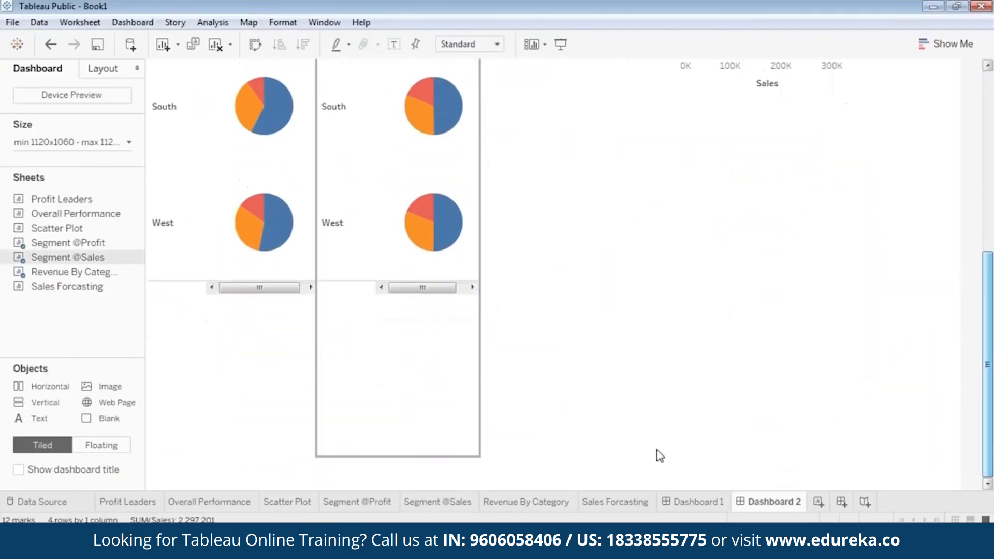
drag(407, 466, 438, 79)
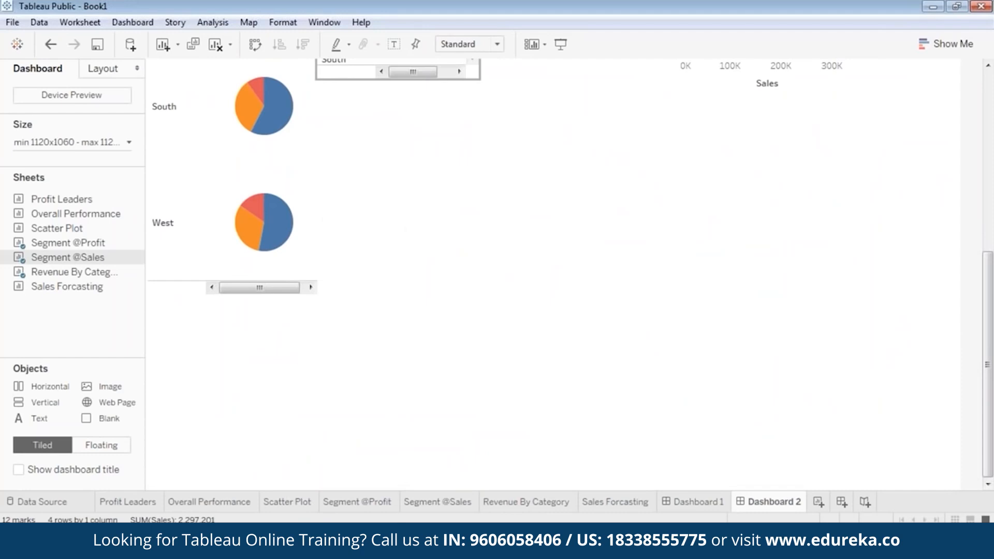
click(223, 274)
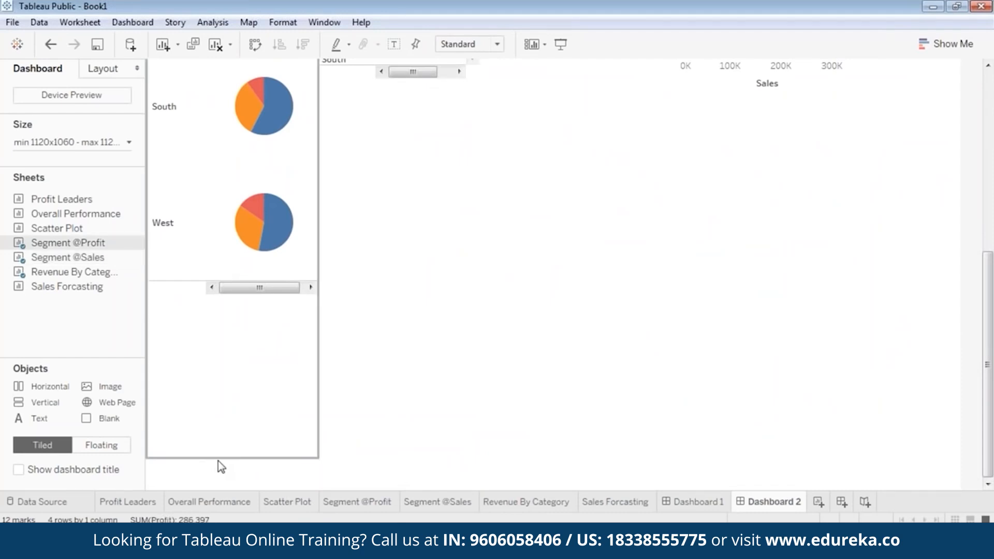
drag(217, 461, 277, 81)
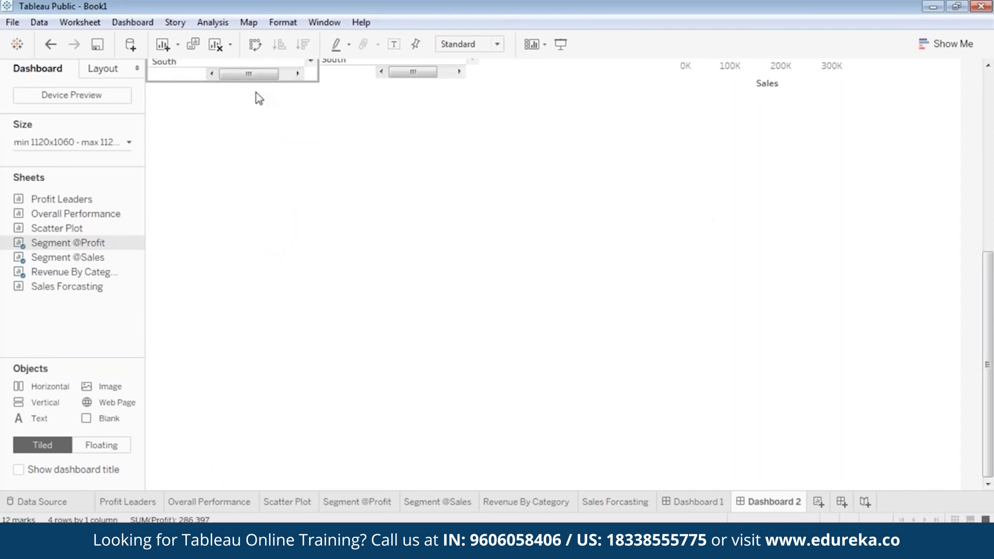
drag(989, 373, 991, 195)
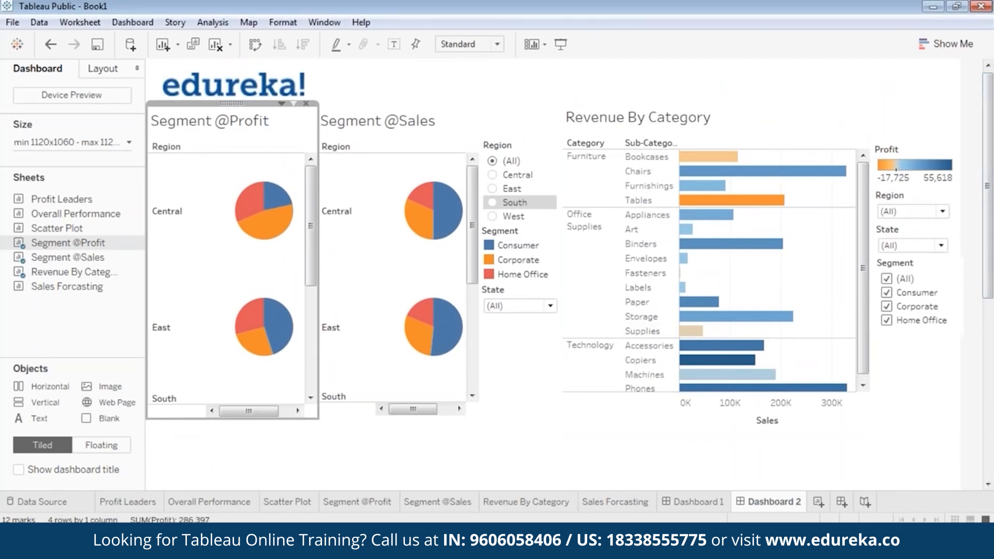
drag(187, 421, 190, 414)
click(358, 413)
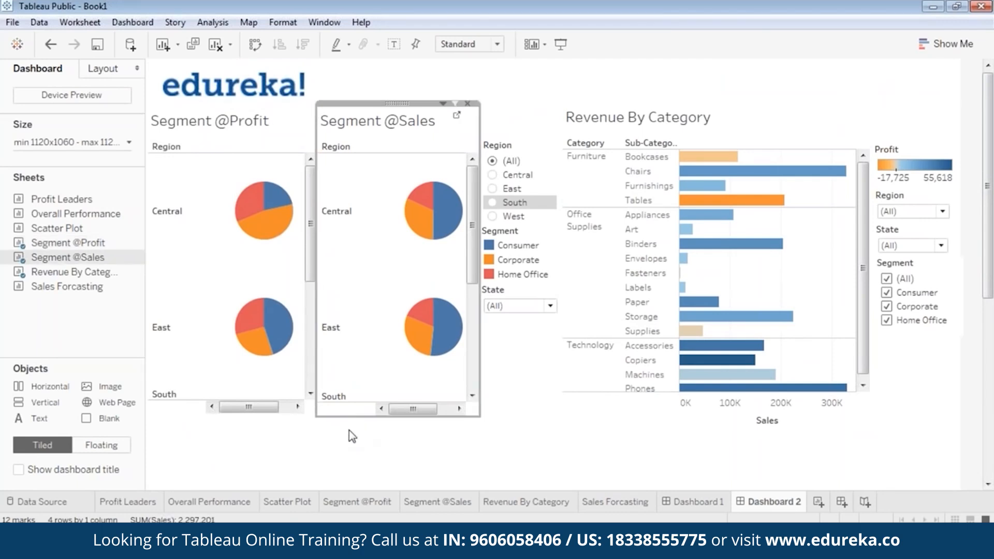
drag(349, 418, 349, 417)
click(722, 415)
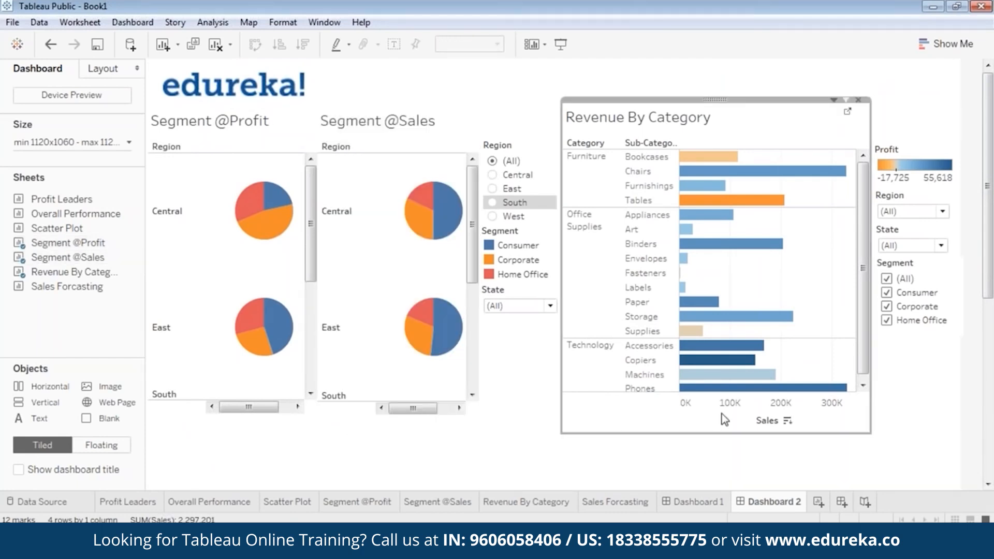
click(359, 414)
drag(359, 414, 360, 439)
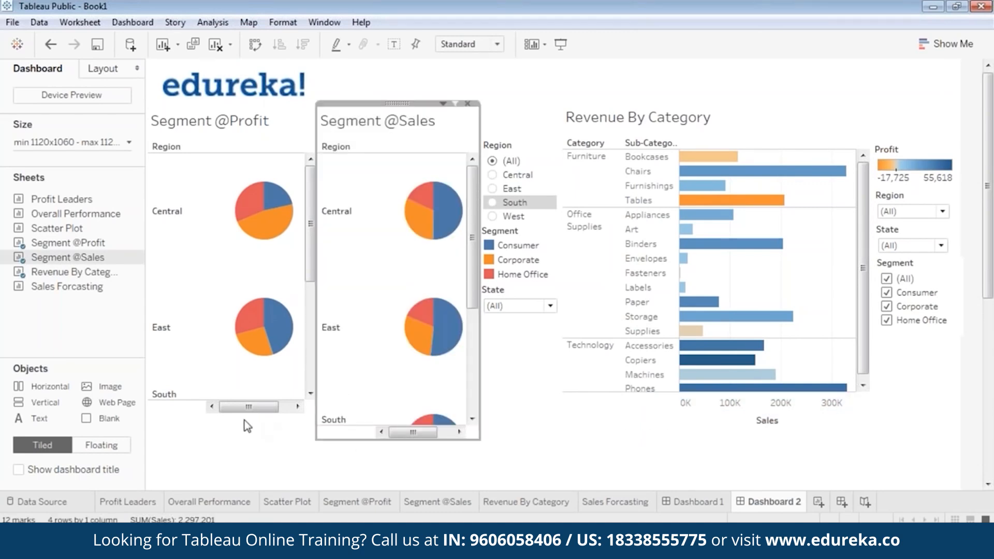
click(217, 412)
drag(216, 414, 217, 439)
click(377, 479)
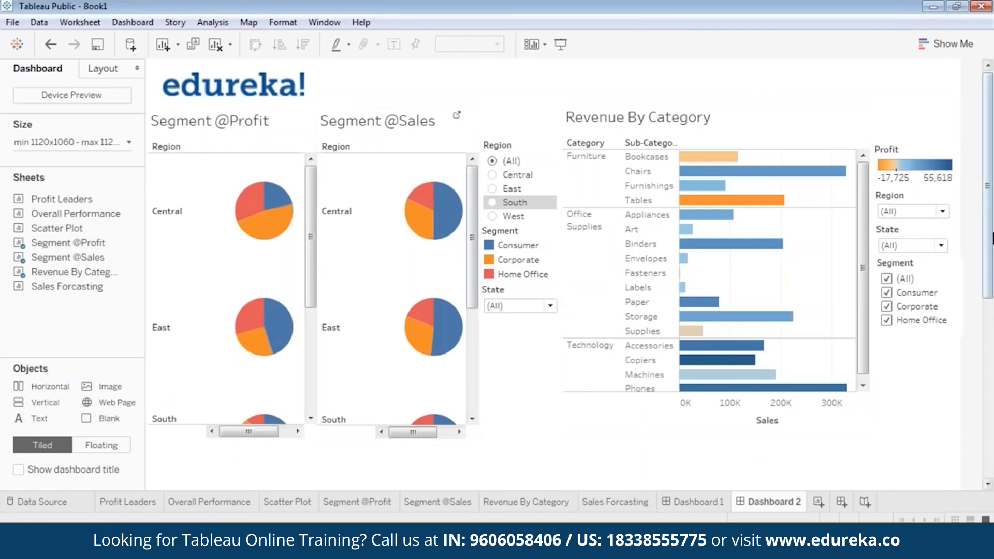
click(205, 114)
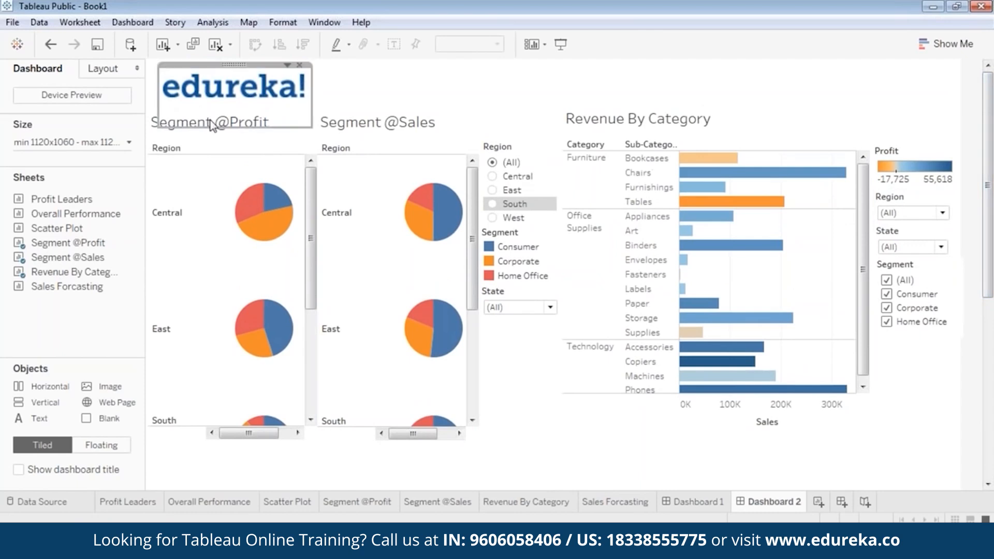
click(198, 126)
double_click(198, 127)
drag(421, 205, 309, 204)
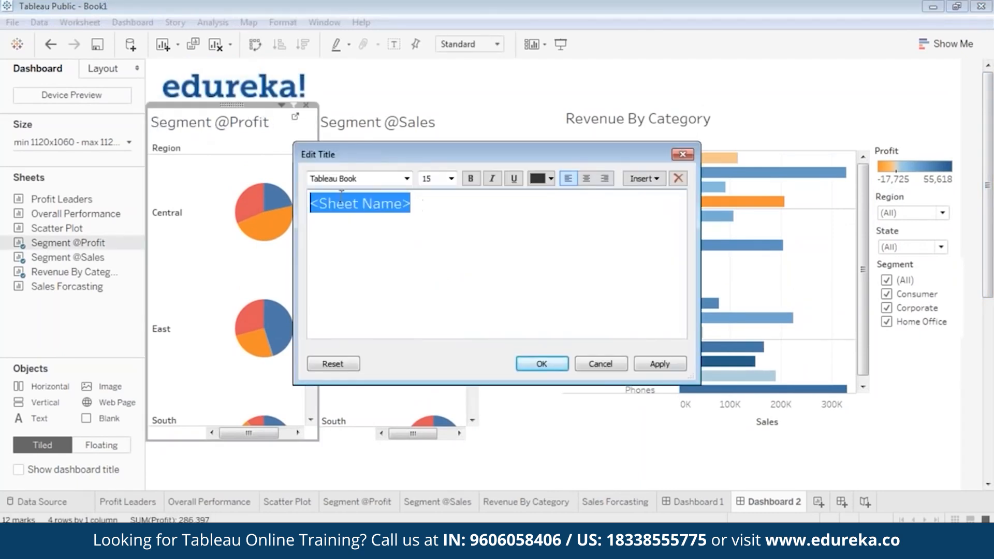
click(550, 179)
click(625, 200)
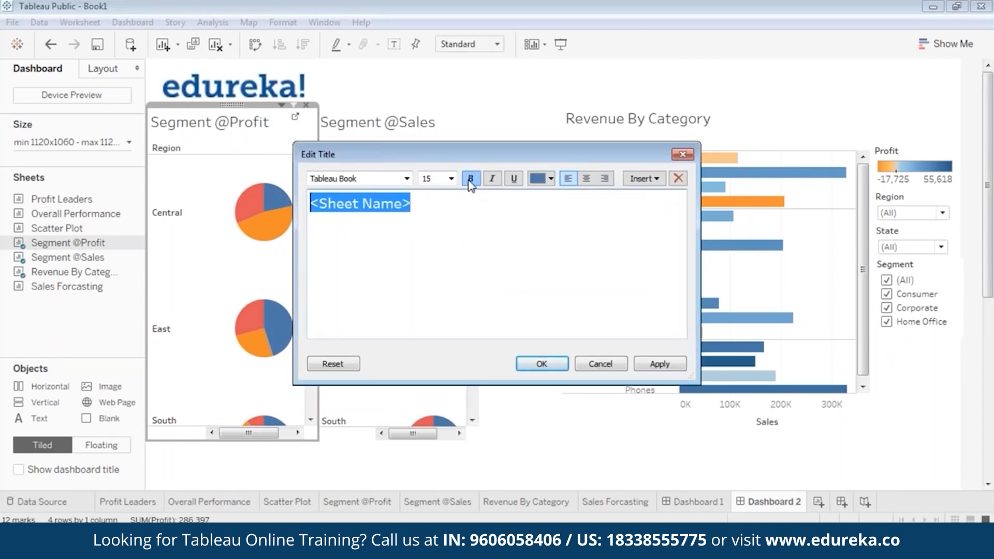
click(668, 365)
click(554, 364)
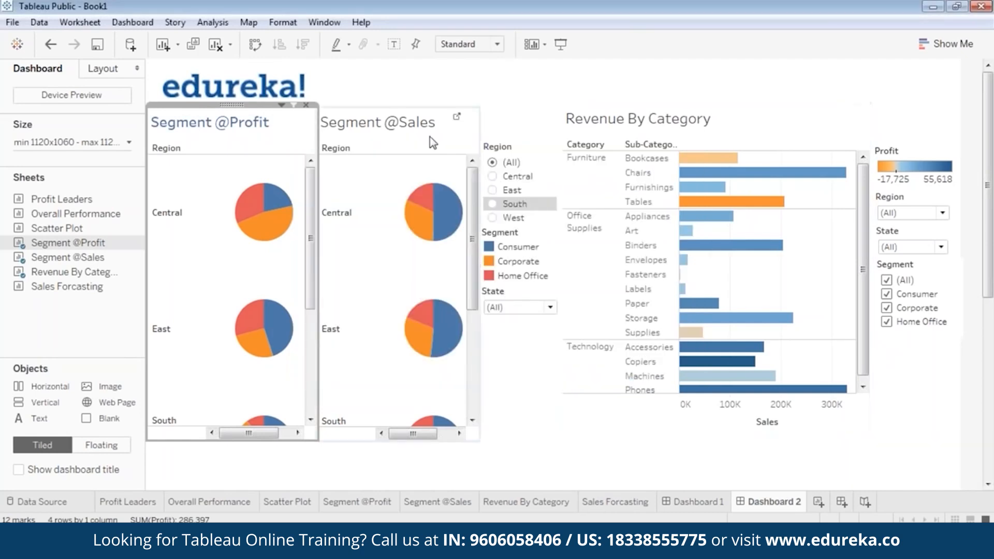
click(402, 120)
double_click(403, 120)
key(ctrl+a)
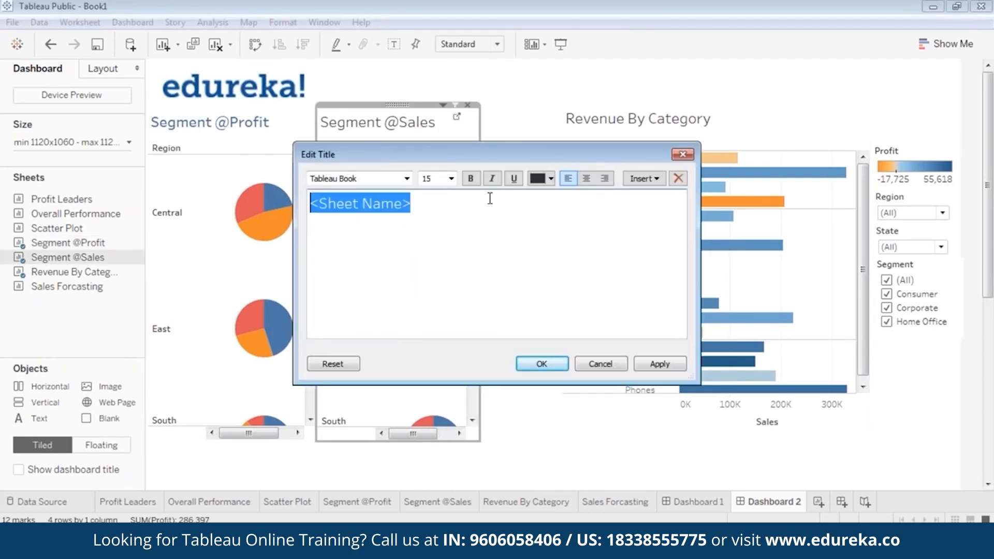
click(551, 179)
click(621, 200)
click(551, 179)
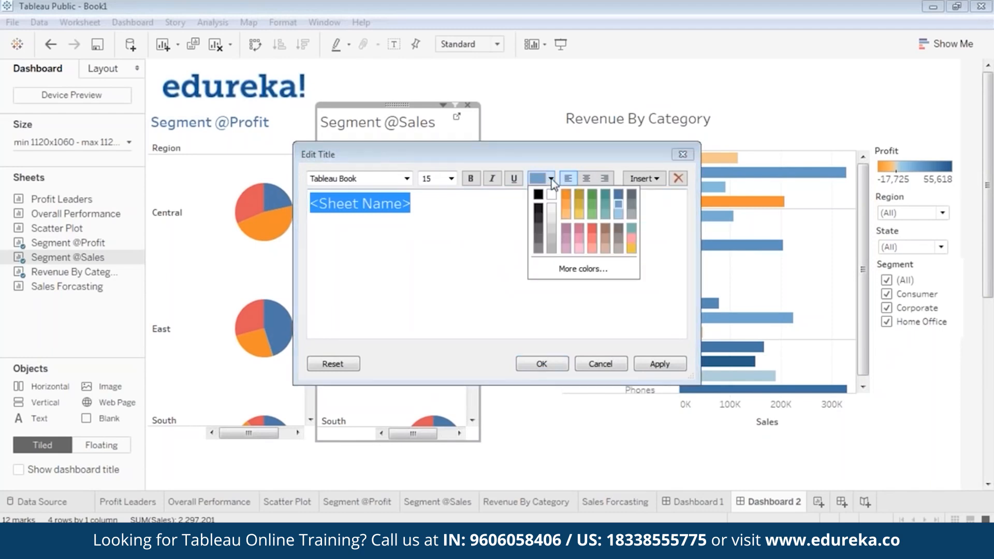
click(616, 199)
click(471, 178)
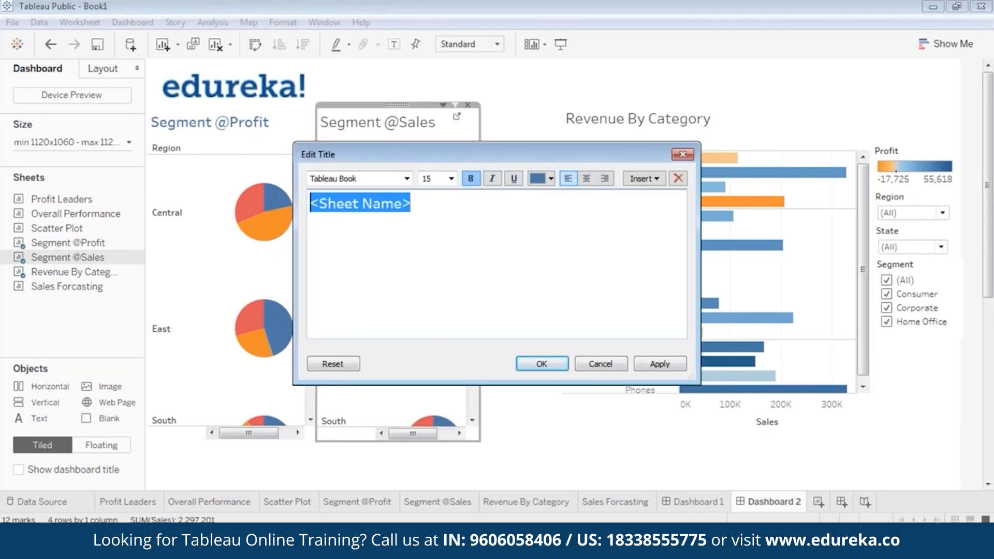
click(660, 364)
click(541, 364)
Step: Make the Revenue By Category title bold and blue to match the pie chart titles
click(637, 134)
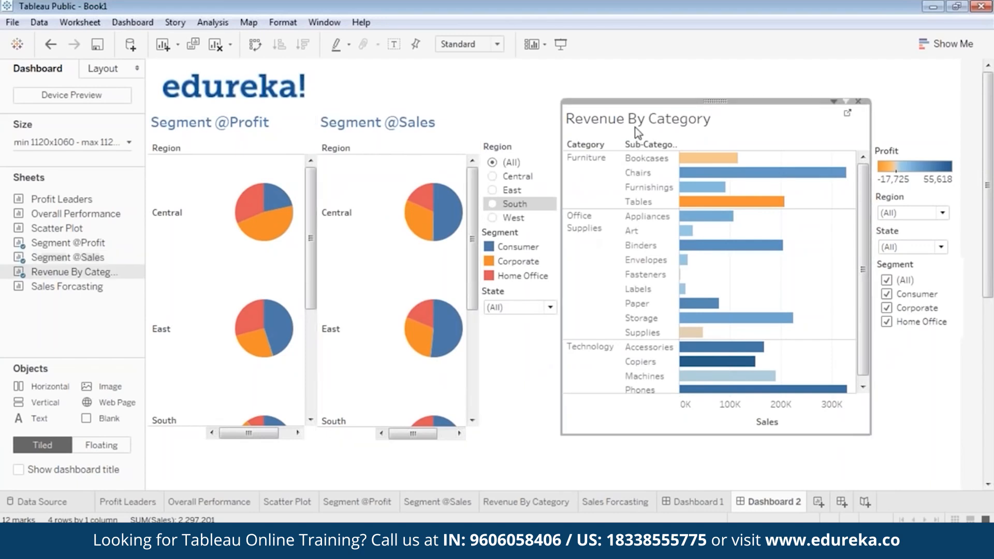
double_click(638, 133)
double_click(332, 203)
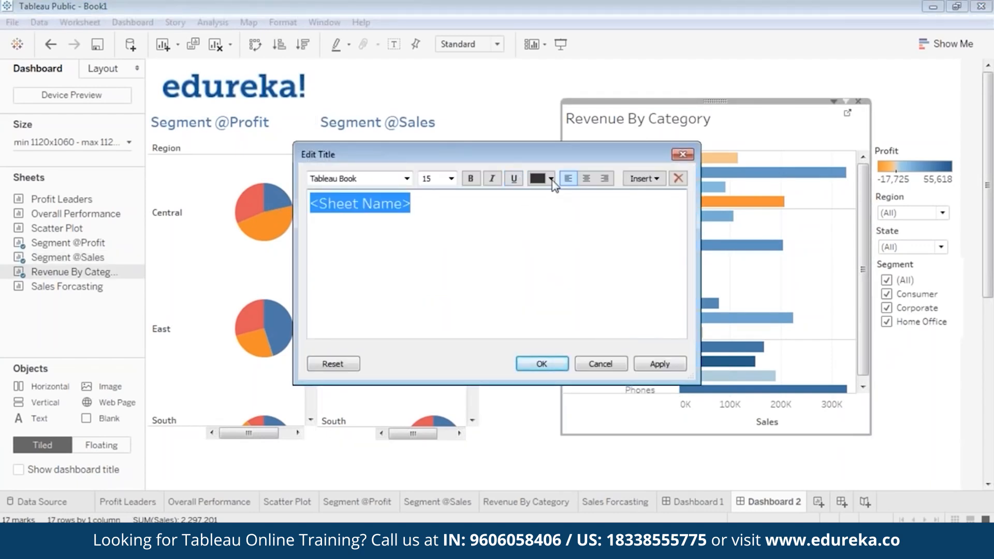
click(550, 178)
click(622, 191)
click(470, 178)
click(659, 364)
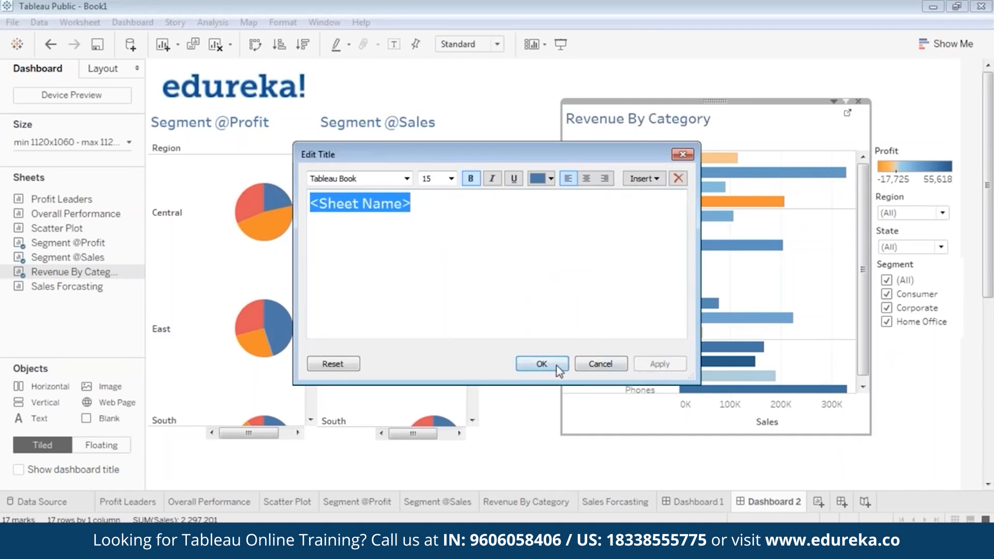
click(549, 364)
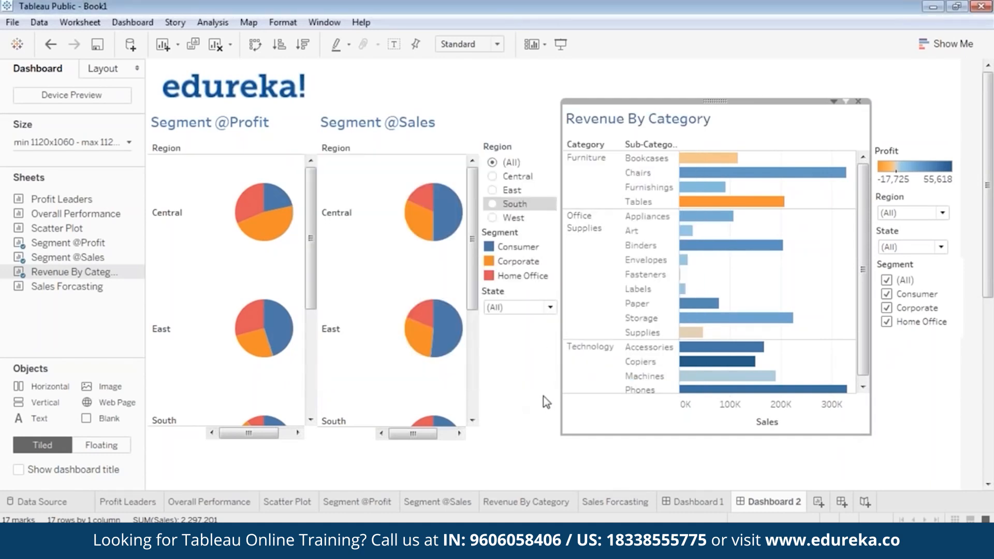
click(543, 429)
click(462, 306)
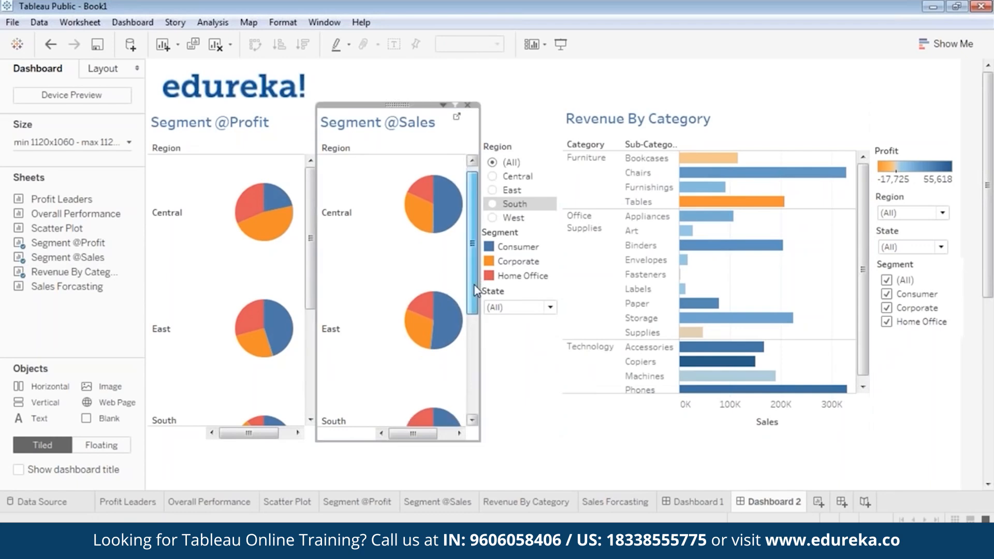
scroll(462, 305, down, 3)
scroll(462, 306, up, 3)
Step: Add the Sales Forcasting sheet to Dashboard 2
mouse_move(312, 229)
mouse_down()
mouse_move(309, 350)
mouse_move(312, 238)
mouse_up()
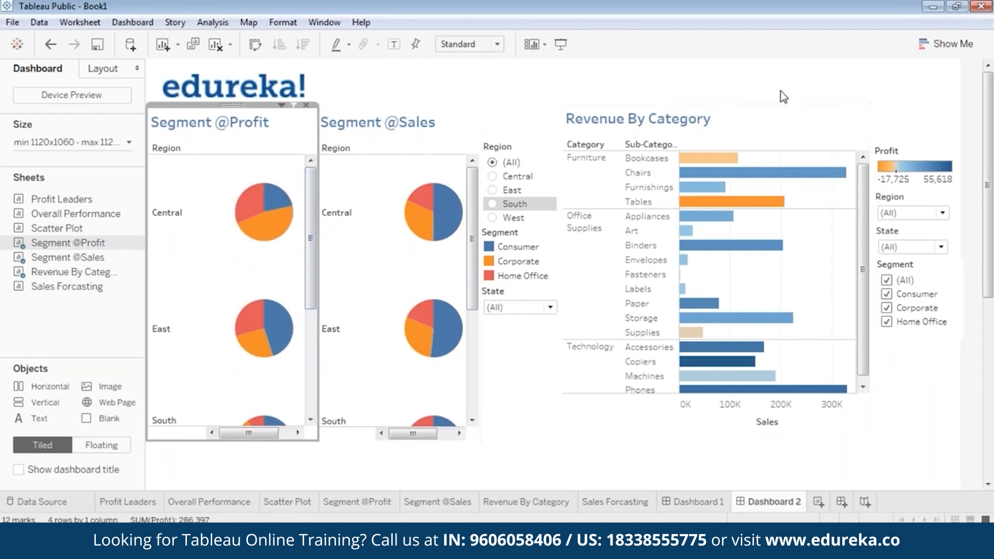
click(981, 28)
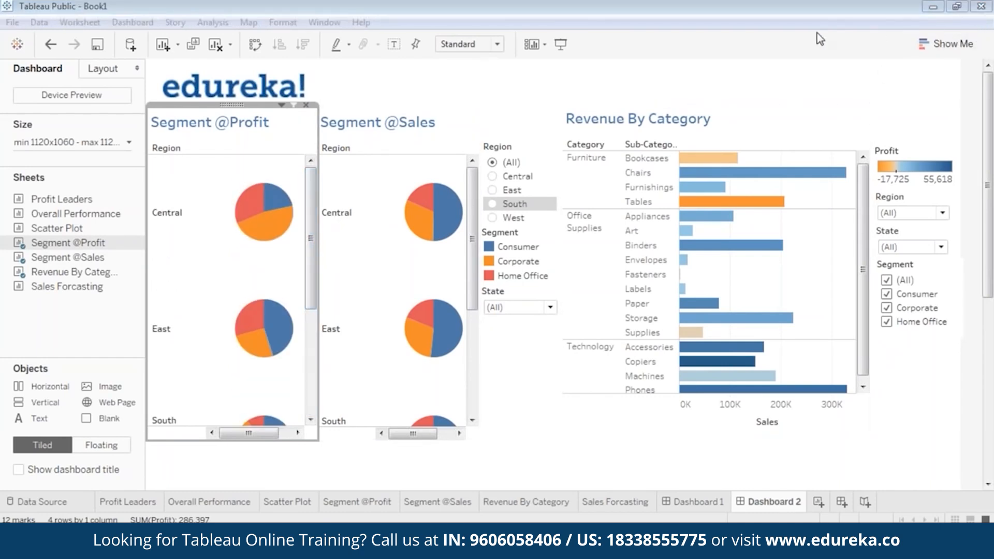
click(787, 37)
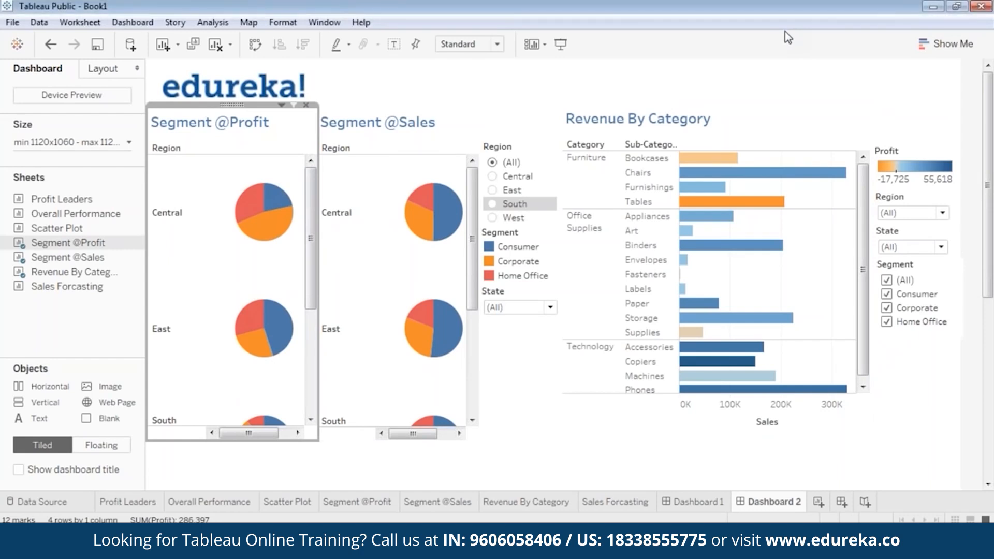
drag(987, 267, 992, 397)
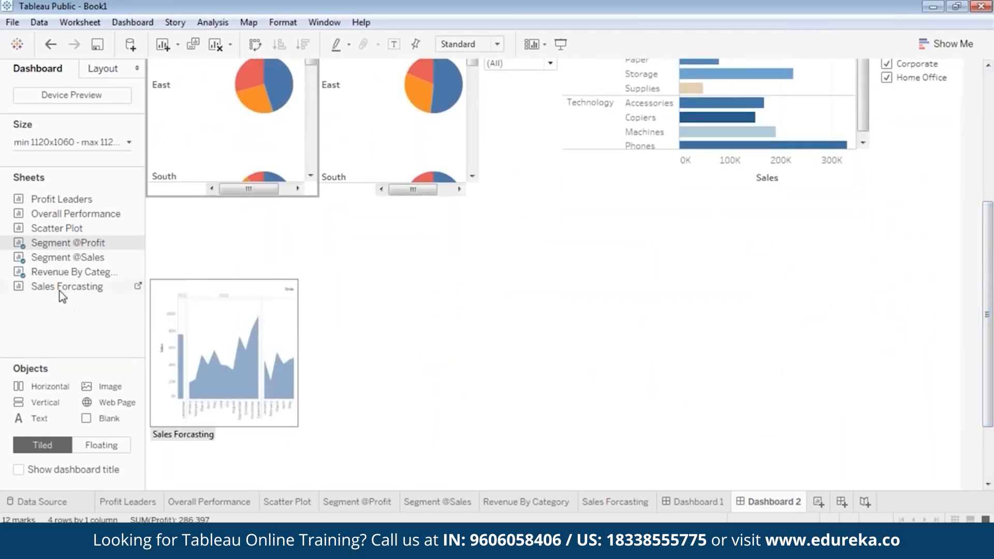
mouse_move(57, 290)
mouse_down()
mouse_move(238, 311)
mouse_move(216, 321)
mouse_up()
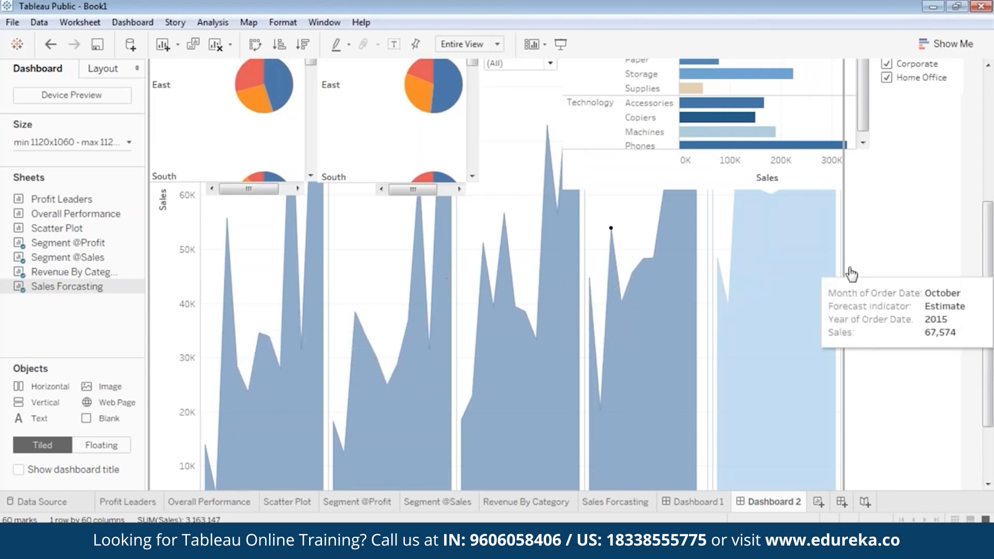
Step: Make the Sales Forcasting chart floating and move it lower on the dashboard
drag(990, 301, 990, 168)
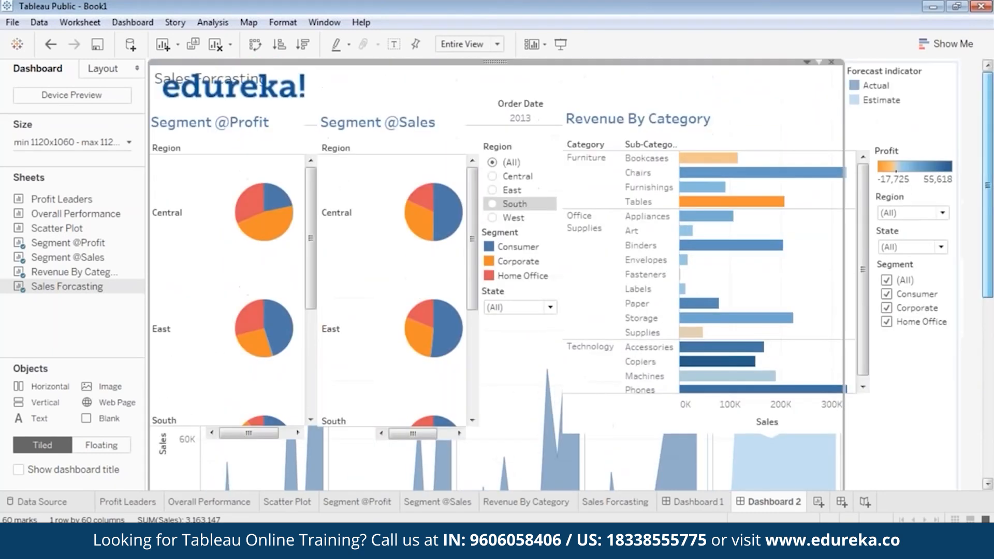
right_click(498, 63)
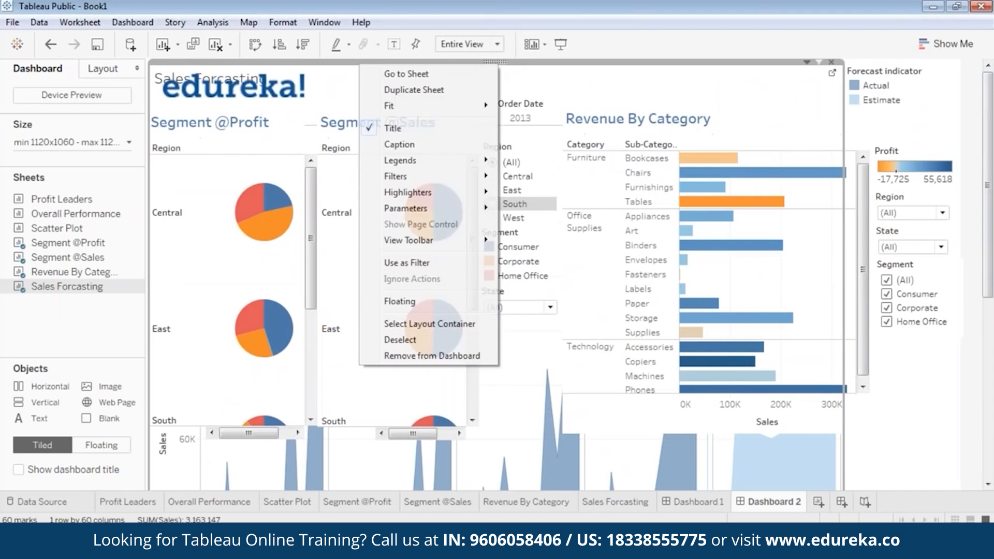
click(430, 301)
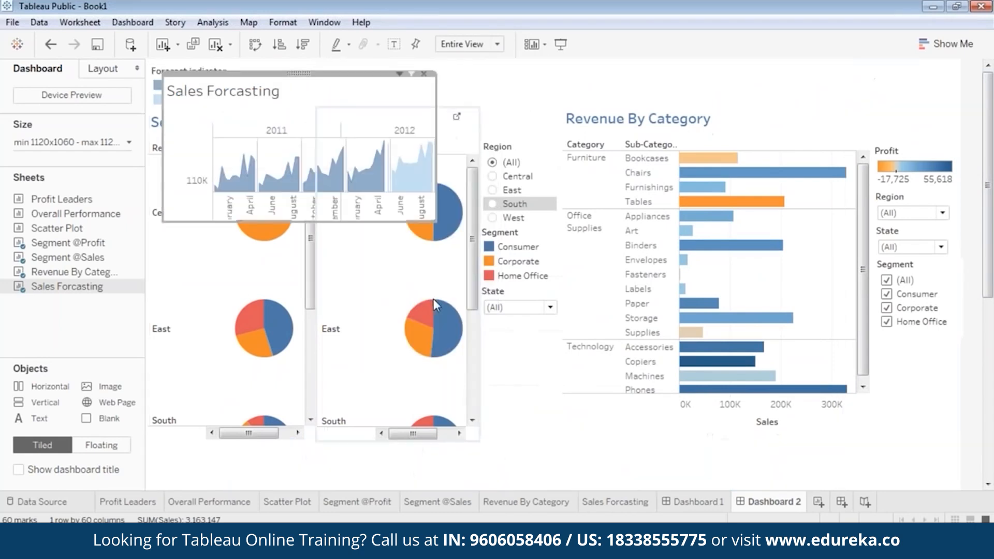
mouse_move(990, 259)
mouse_down()
mouse_move(991, 285)
mouse_move(990, 257)
mouse_up()
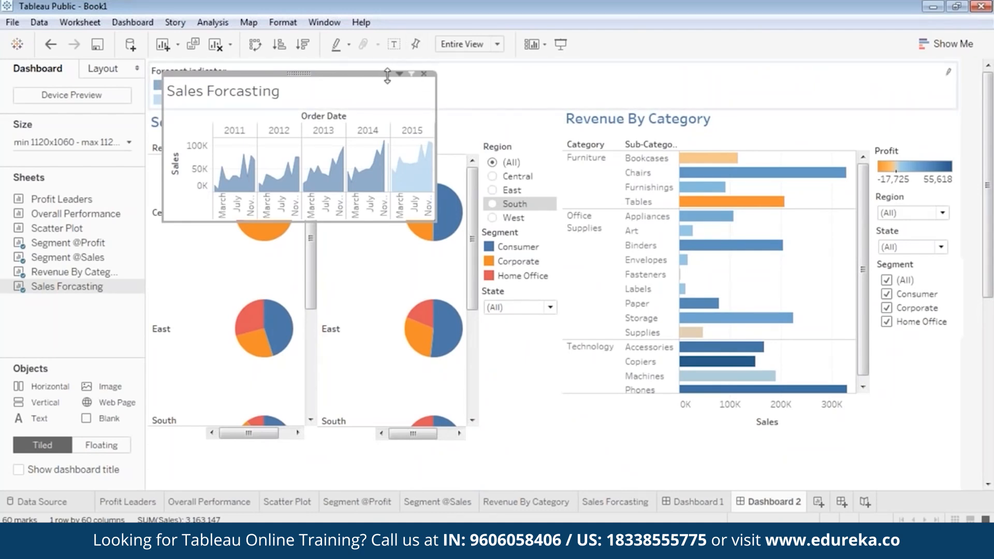
drag(300, 73, 459, 301)
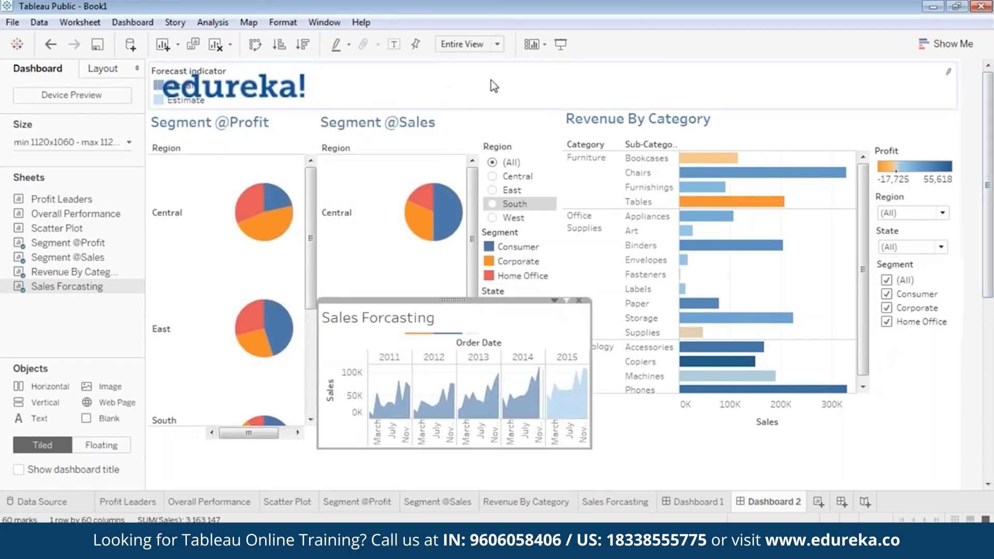
Step: Float the Forecast indicator legend out of the logo container and place it below Revenue By Category
click(553, 86)
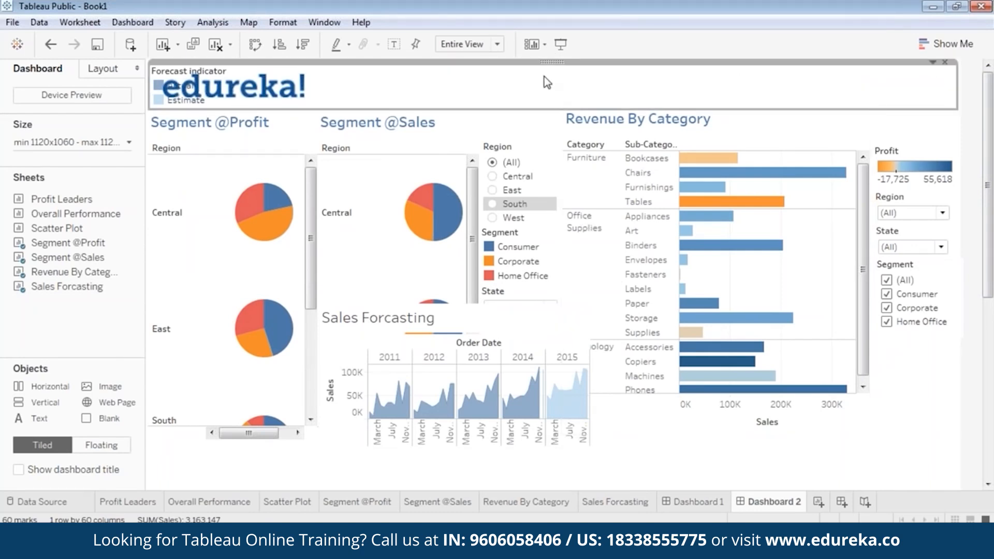
right_click(553, 63)
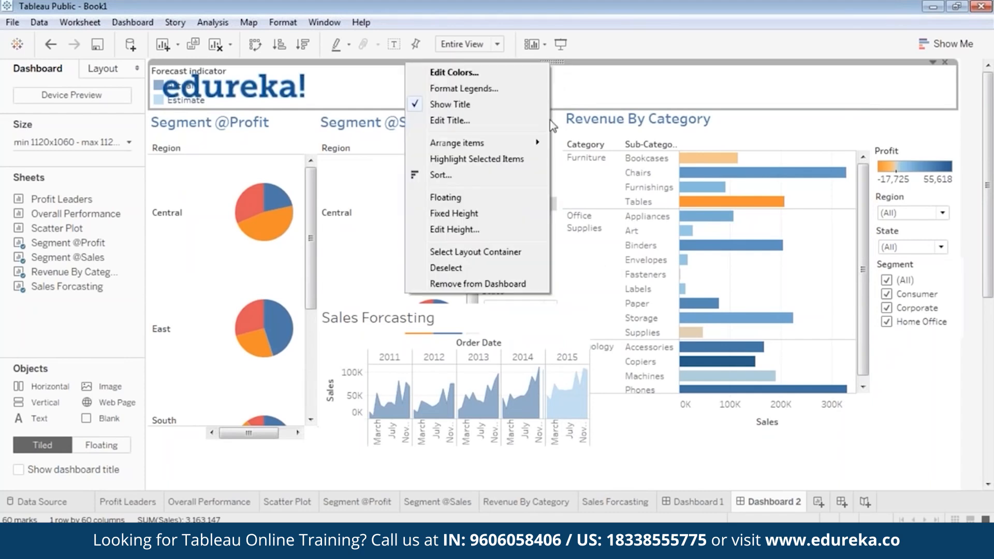
click(472, 212)
drag(214, 73, 776, 438)
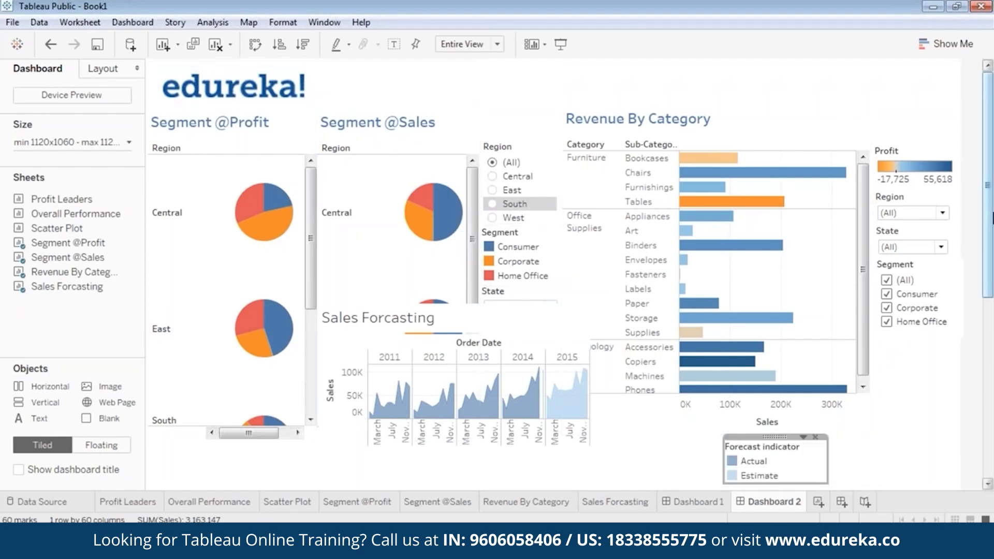
Step: Dock the Sales Forcasting chart under the pie charts and widen it to the right edge
scroll(989, 240, down, 3)
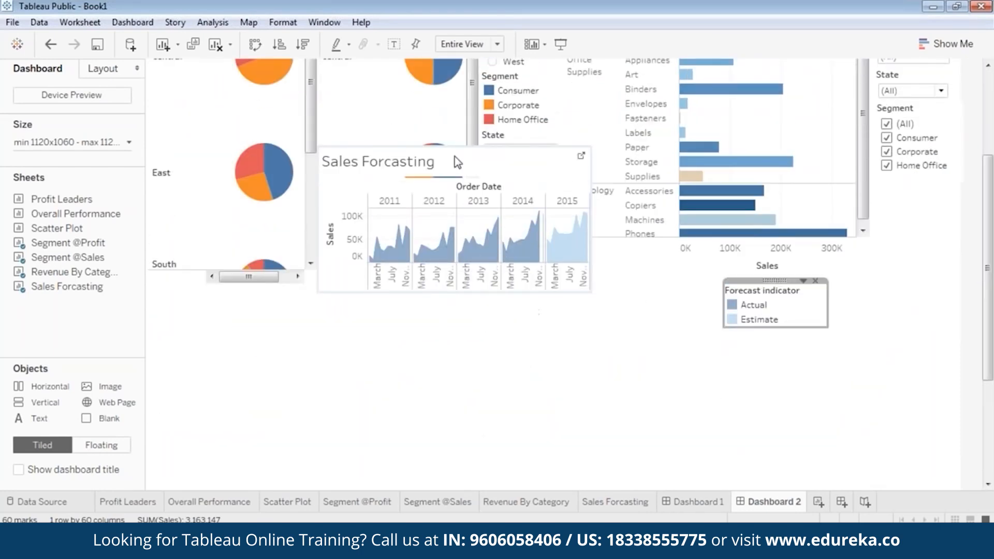
click(454, 160)
drag(454, 143, 274, 305)
scroll(989, 342, down, 2)
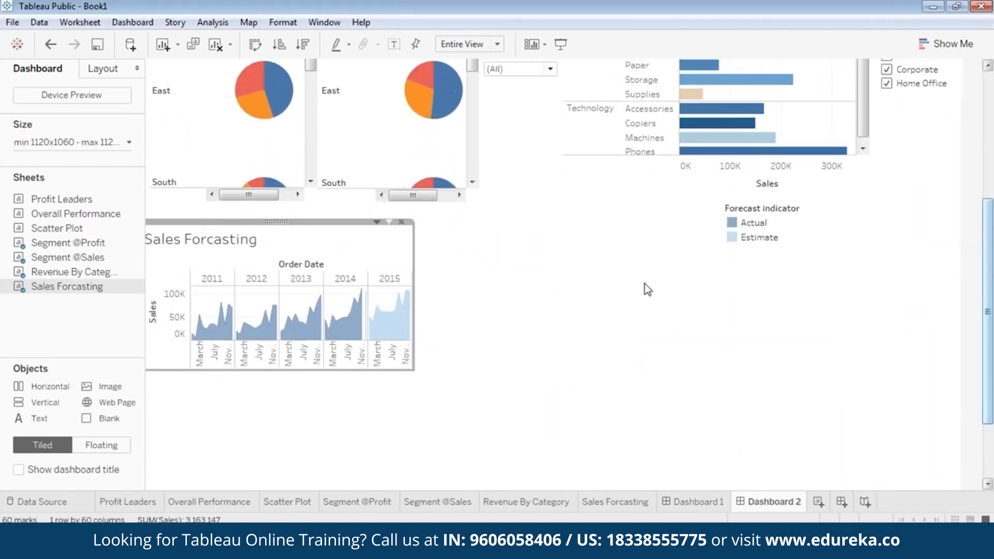
drag(279, 225, 290, 237)
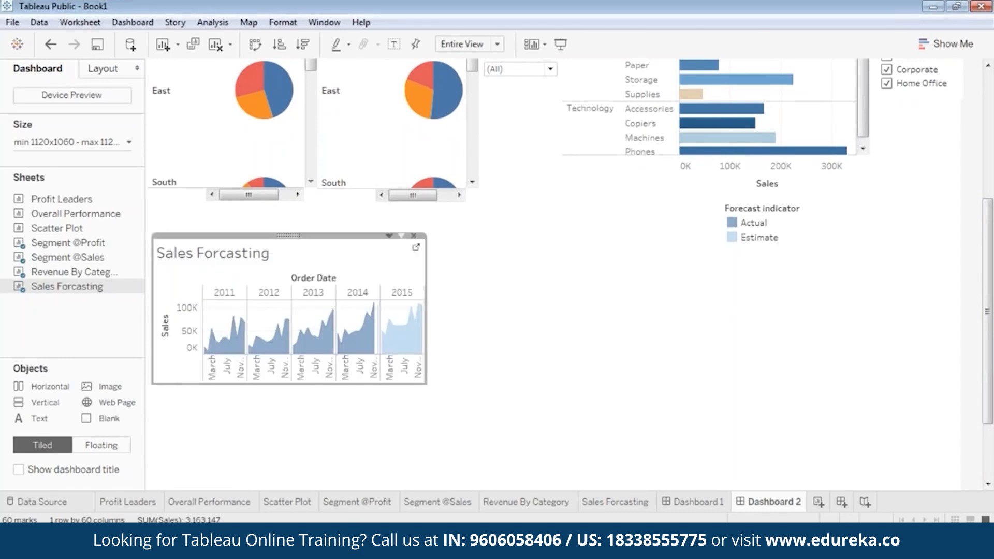
drag(424, 381, 874, 487)
Step: Shift the Sales Forcasting chart slightly lower and make it taller
scroll(992, 427, down, 3)
scroll(992, 427, down, 1)
scroll(991, 446, up, 4)
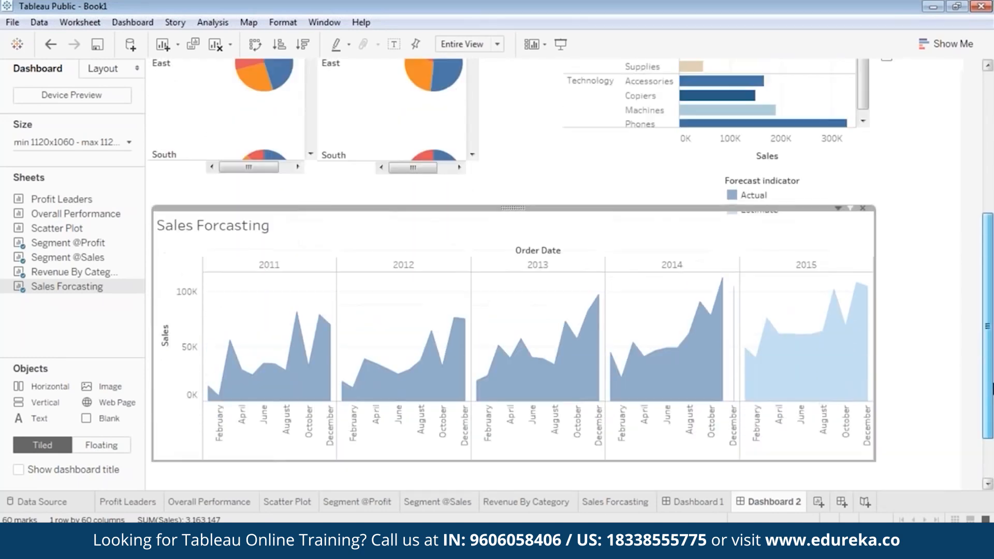
scroll(991, 406, down, 2)
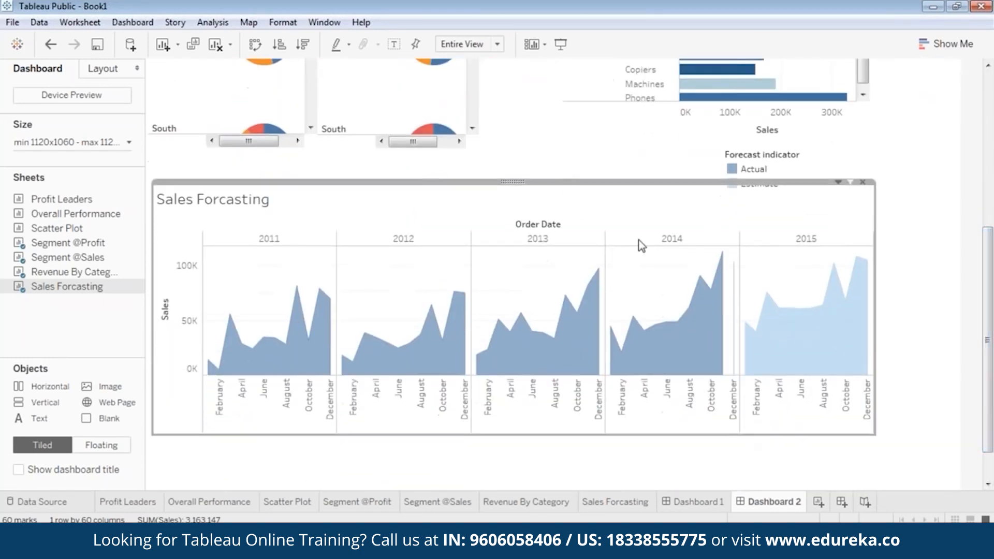
scroll(618, 208, down, 2)
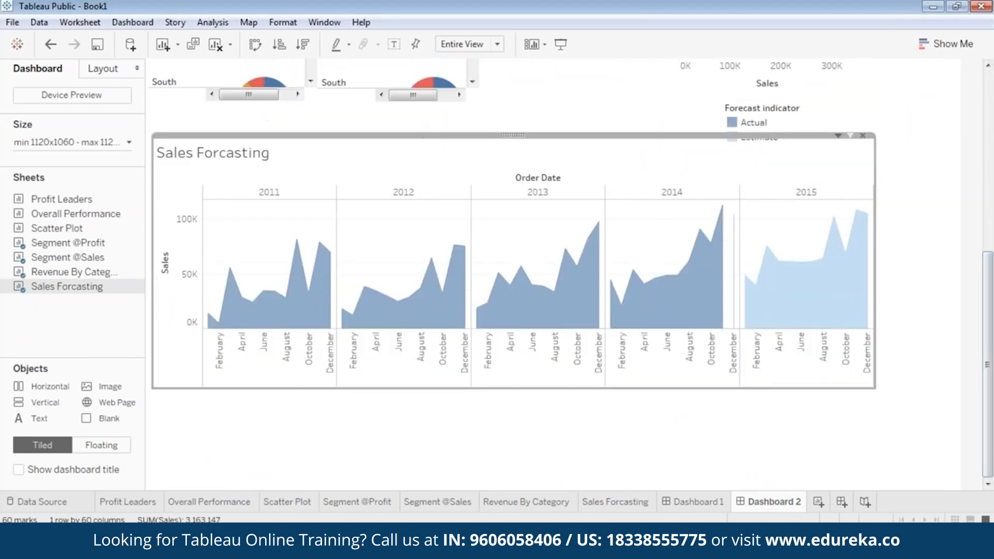
mouse_move(517, 135)
mouse_down()
mouse_move(517, 162)
mouse_move(513, 153)
mouse_up()
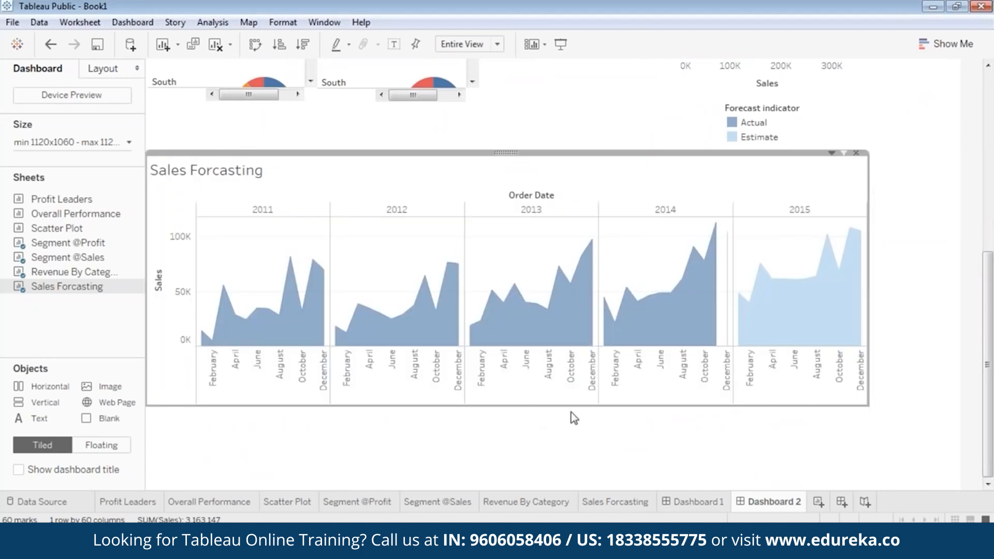
drag(861, 407, 874, 474)
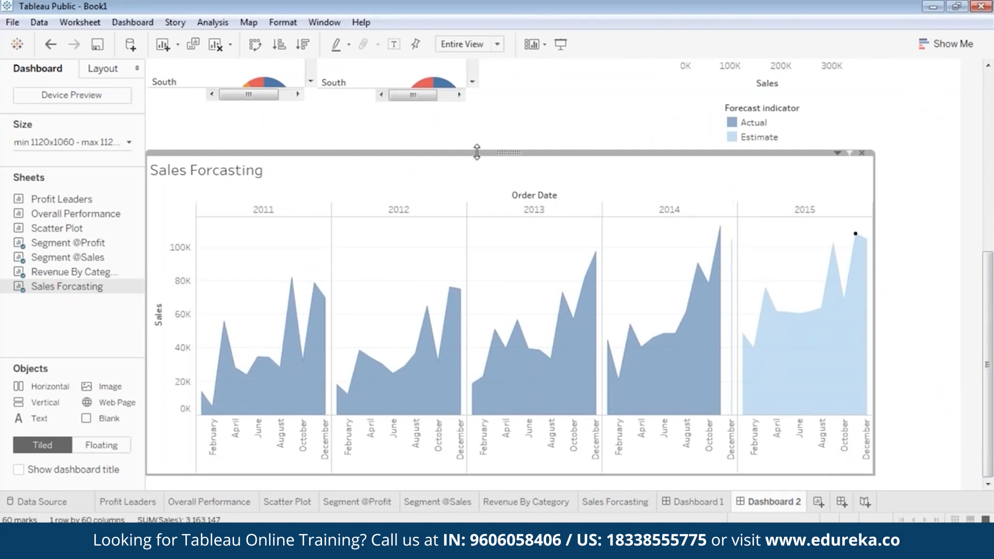
Step: Move the Forecast indicator legend into the Sales Forcasting chart's top-right corner
click(732, 124)
drag(771, 98, 668, 147)
click(789, 166)
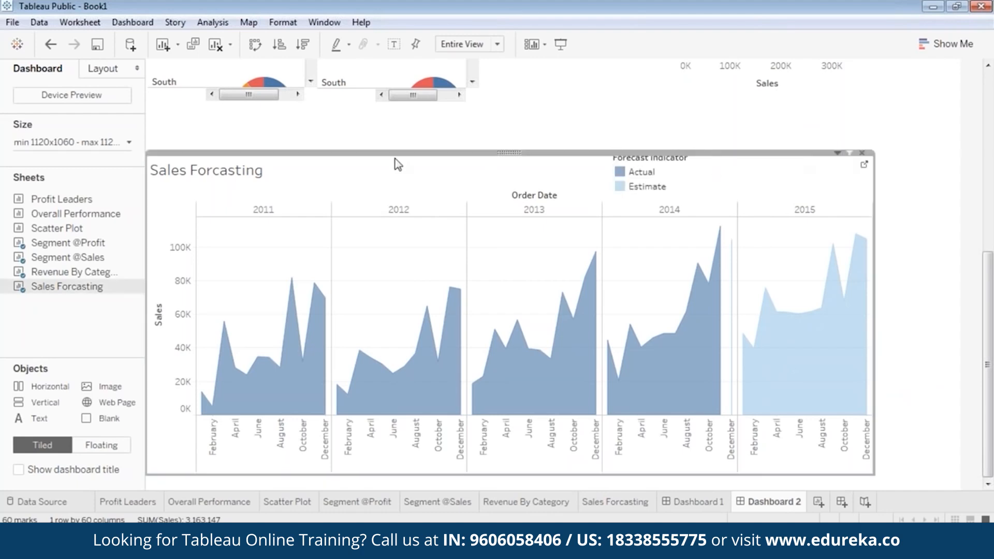
Step: Make the Sales Forcasting title centred, bold and blue
double_click(217, 175)
key(ctrl+a)
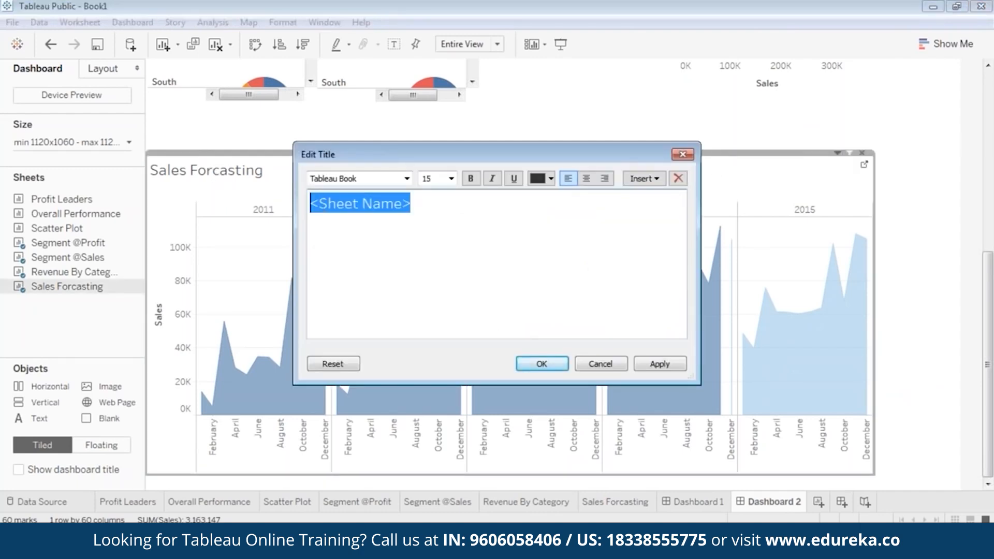
click(587, 178)
click(470, 179)
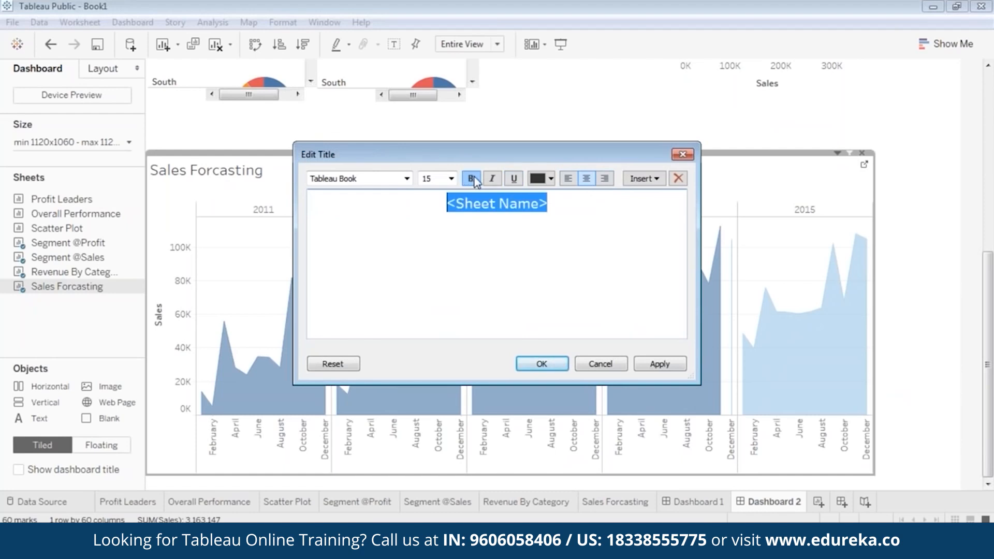
click(550, 178)
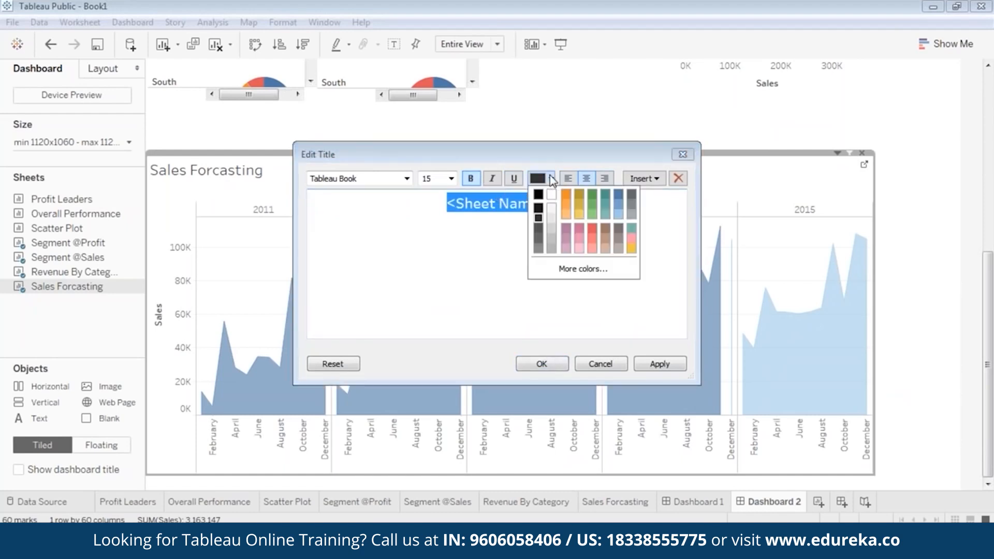
click(616, 194)
click(660, 364)
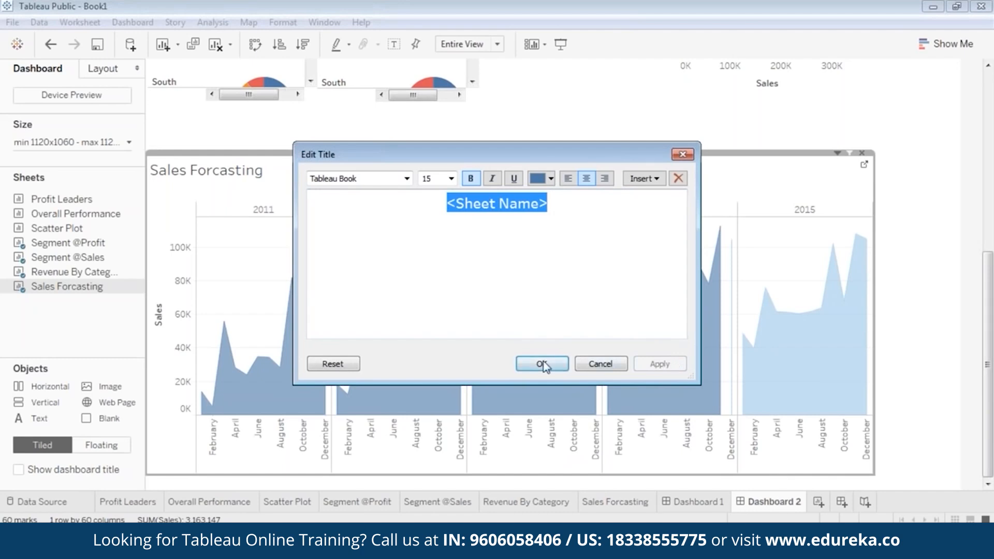
click(590, 364)
click(646, 178)
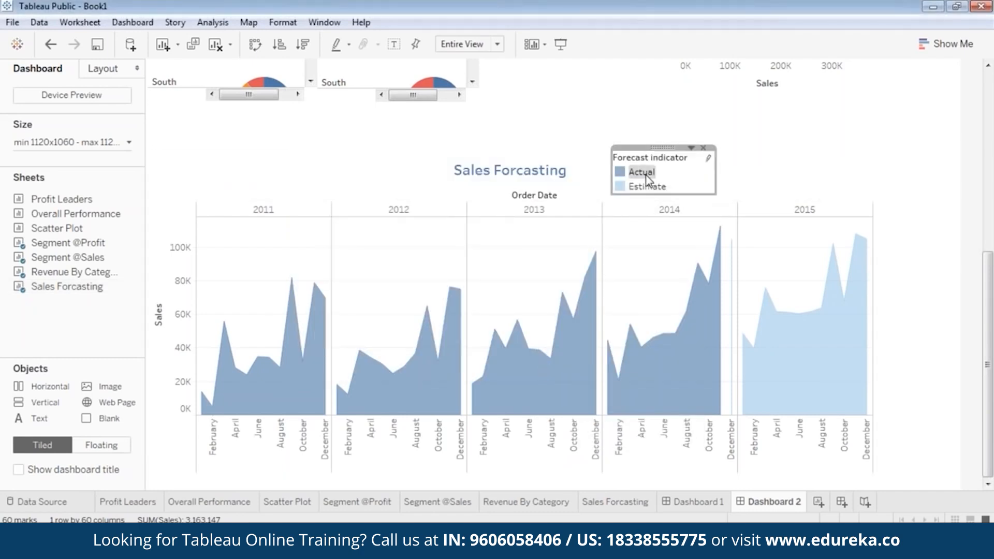
Step: Nudge the Forecast indicator legend down and right, then preview the dashboard in presentation mode
drag(661, 148, 686, 153)
click(922, 249)
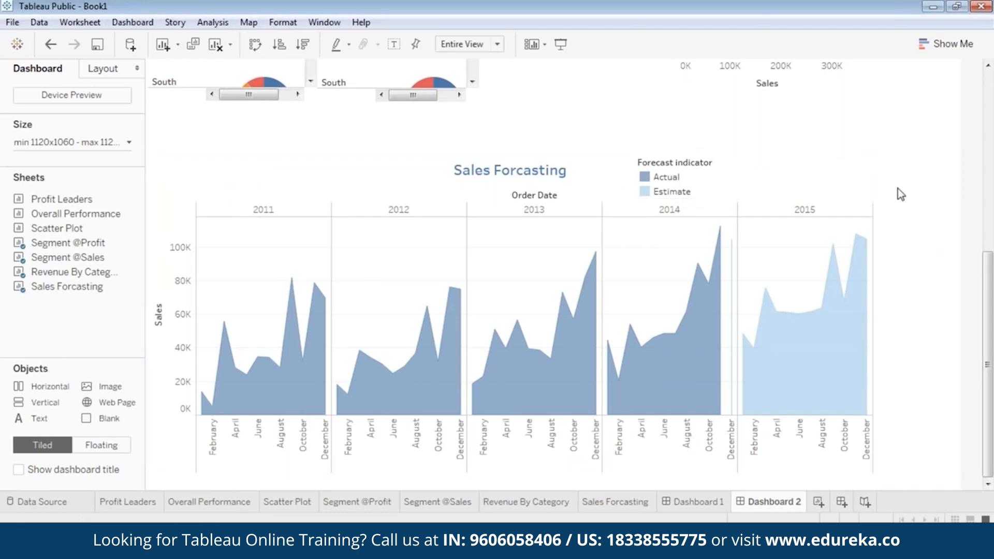
click(560, 44)
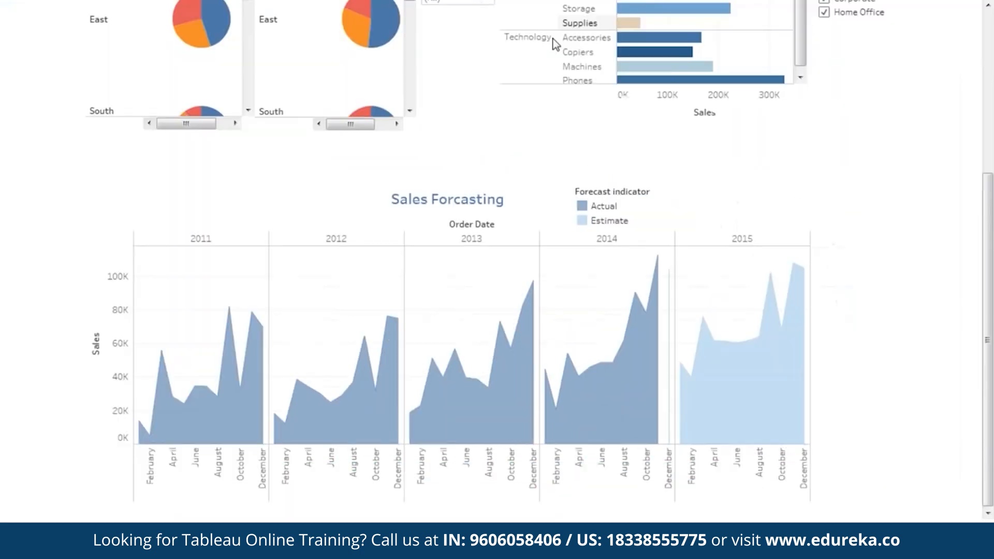
scroll(867, 300, up, 6)
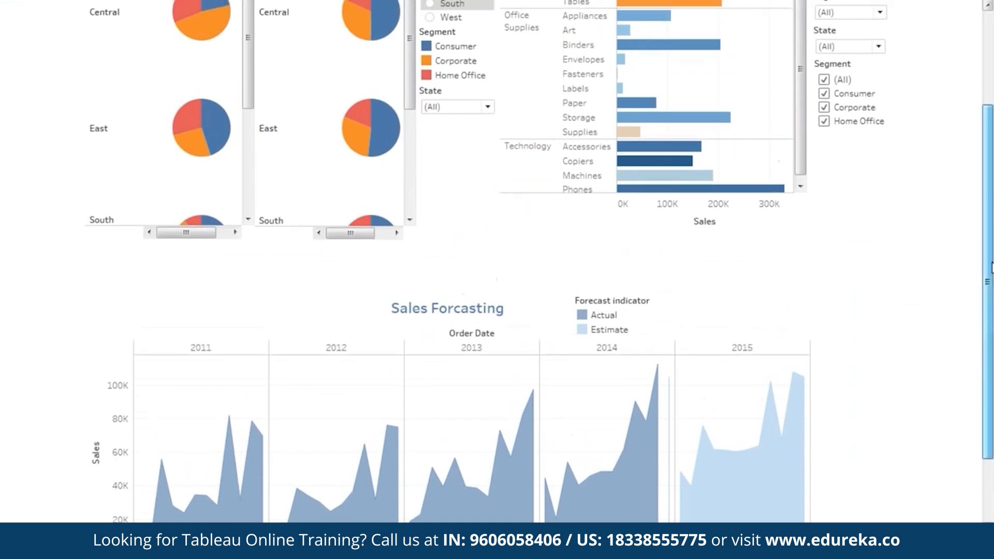
scroll(990, 191, down, 6)
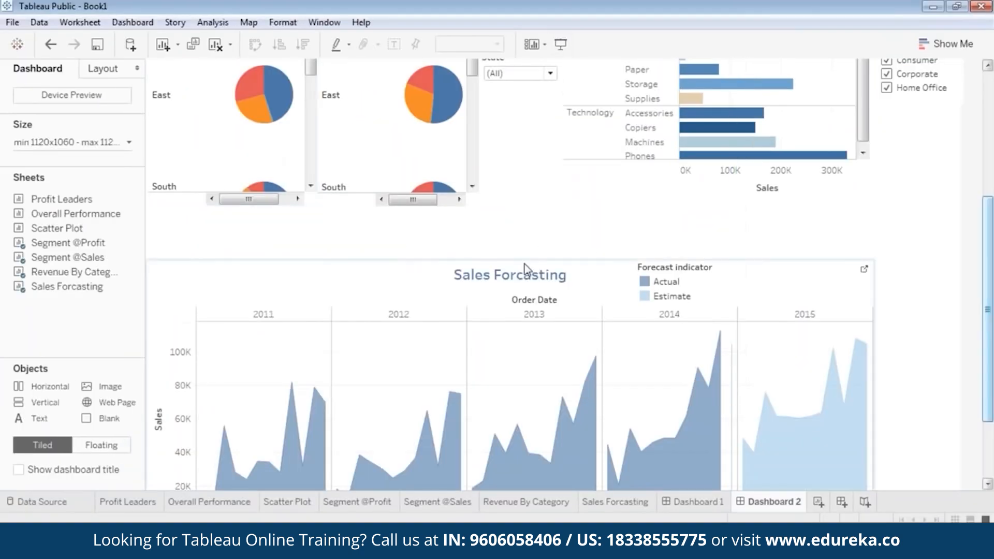
Step: Move the Sales Forcasting chart up directly beneath the pie charts
click(524, 266)
drag(520, 254, 546, 232)
drag(992, 344, 991, 411)
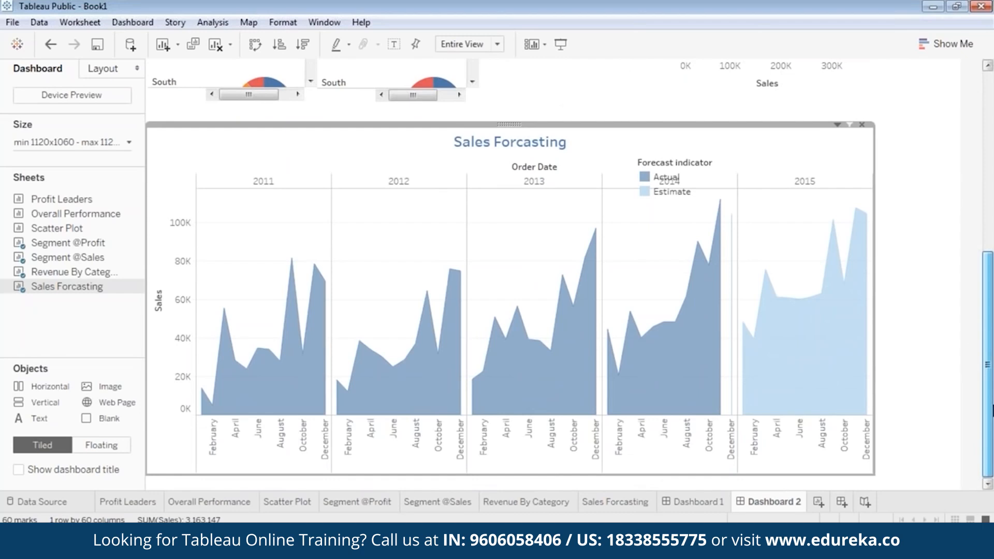
drag(991, 409, 992, 361)
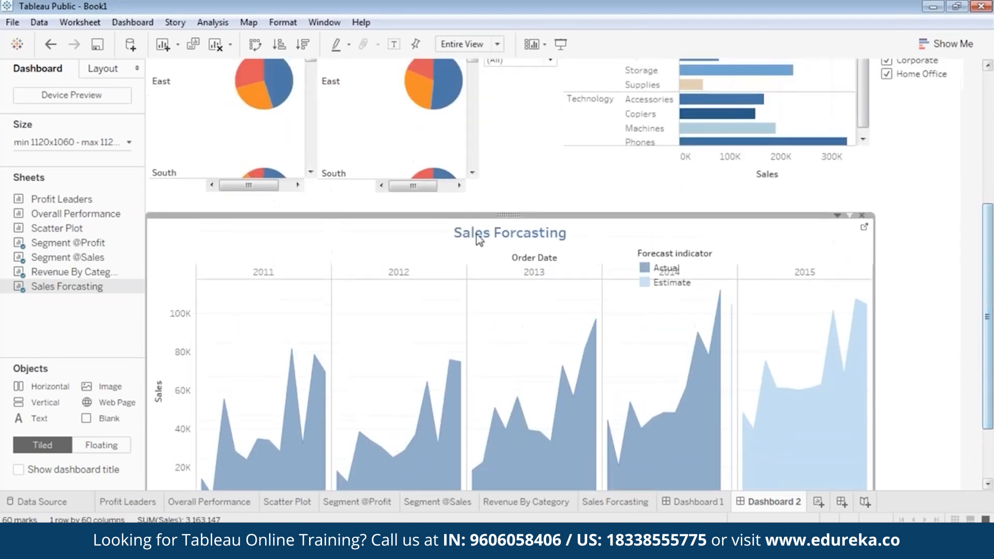
Step: Add a Region filter for the Sales Forcasting chart and narrow its card
right_click(508, 215)
mouse_move(467, 330)
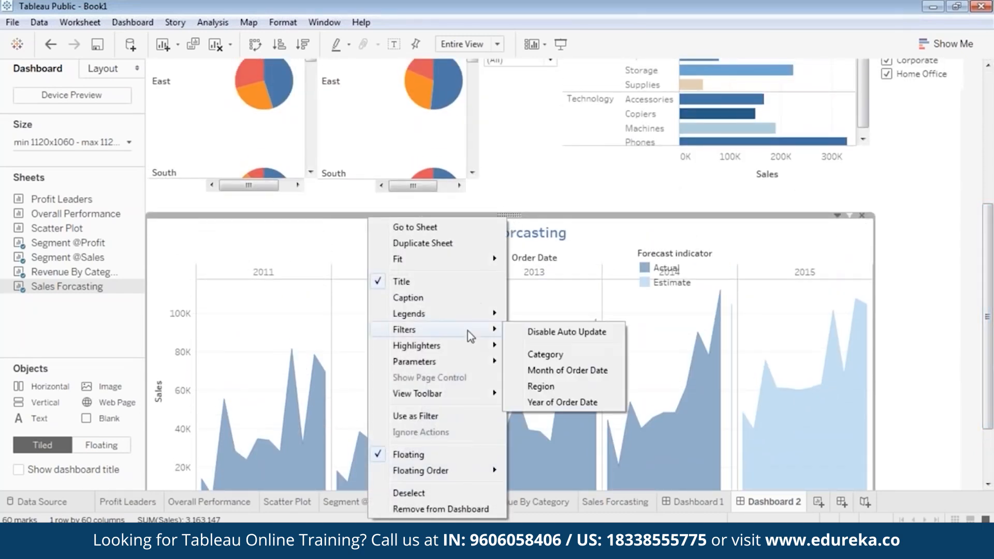
click(558, 386)
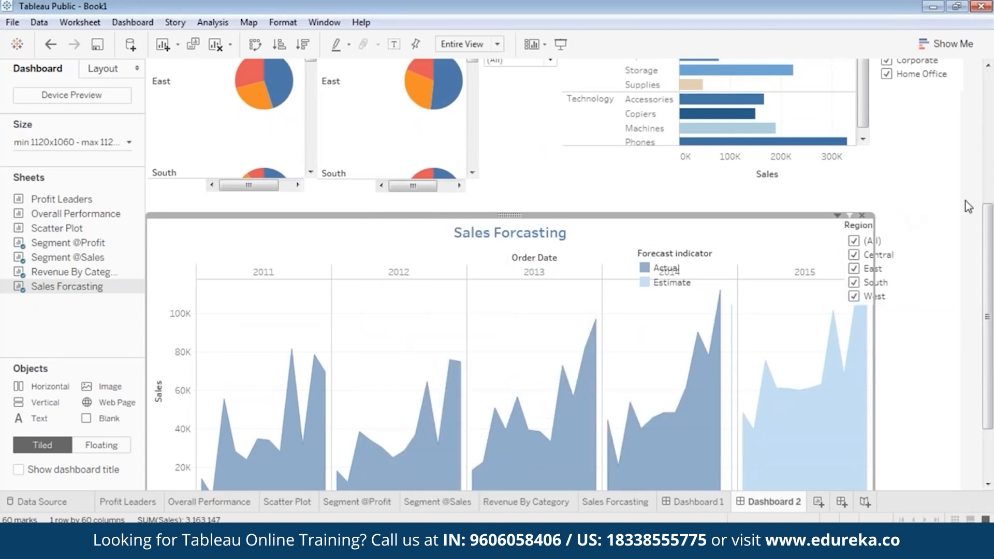
click(885, 221)
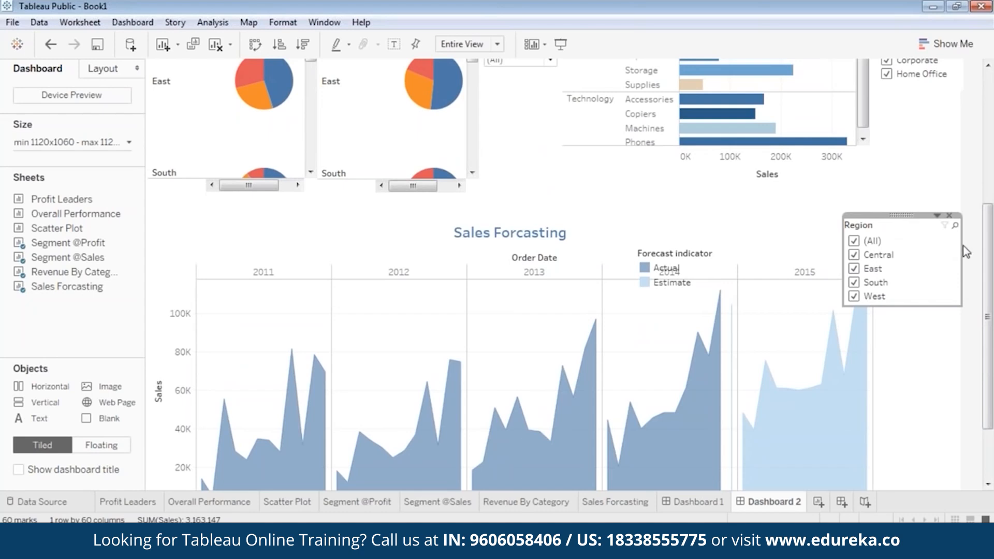
drag(962, 252, 909, 241)
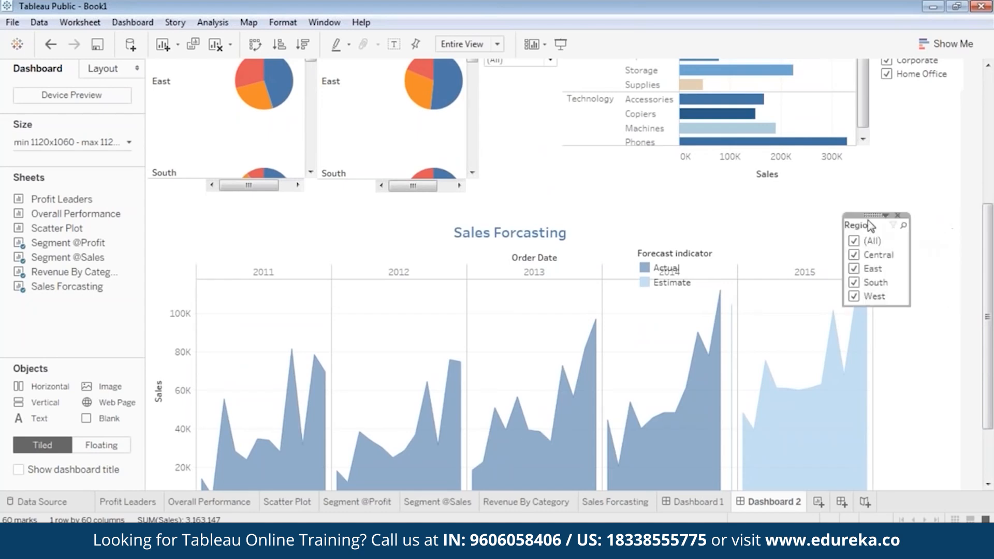
drag(872, 214, 915, 249)
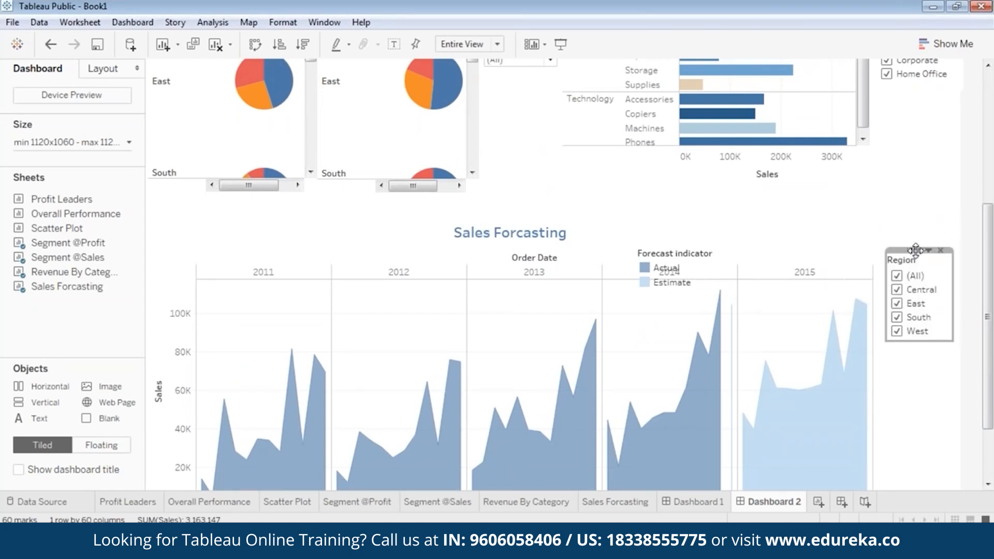
Step: Set the Region filter to Single Value (list) showing (All), placed beside the chart
click(928, 250)
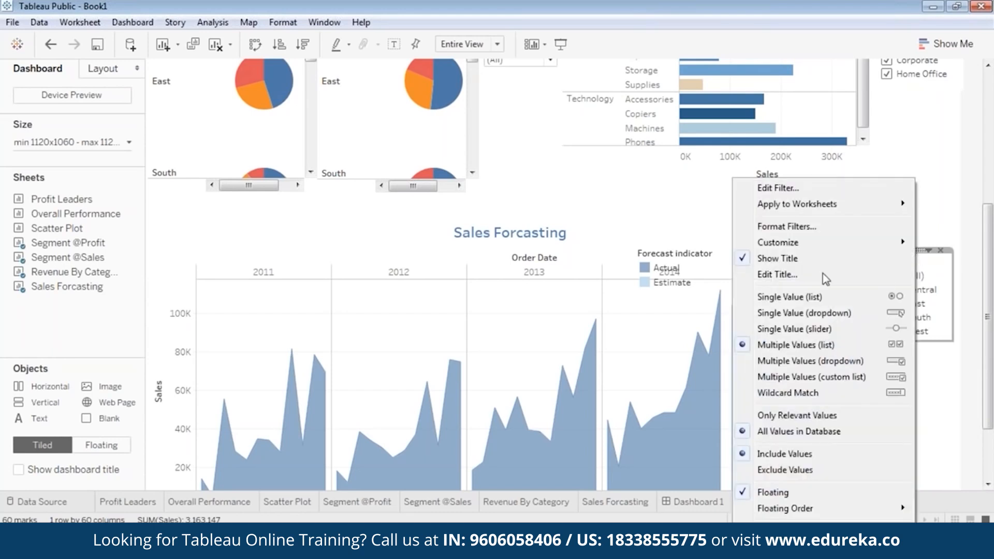
click(821, 297)
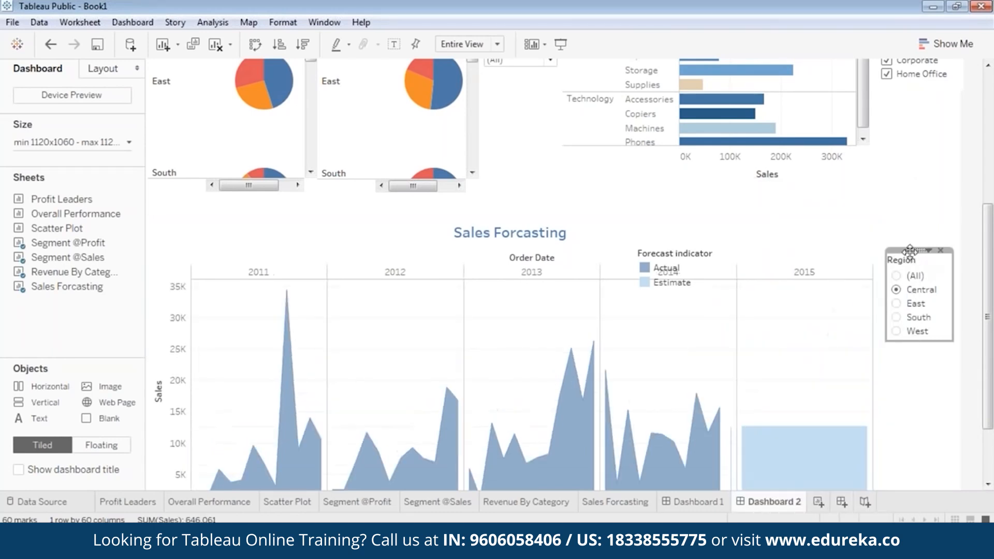
drag(903, 253, 911, 256)
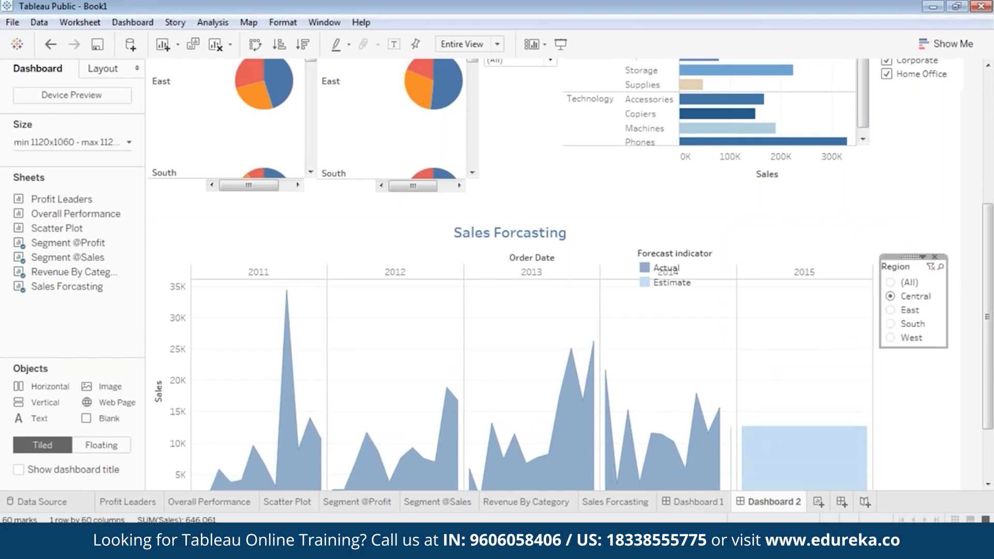
click(890, 282)
scroll(965, 280, down, 3)
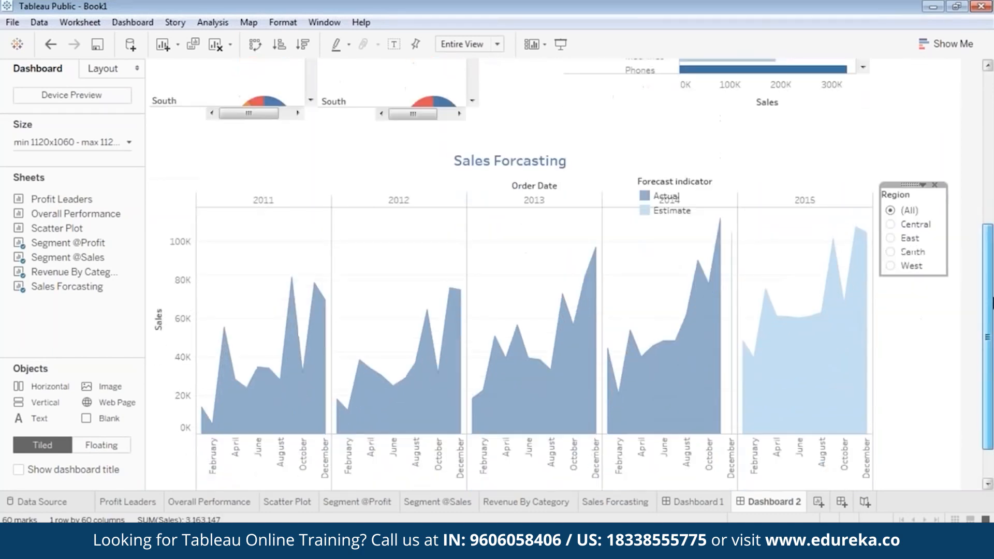
drag(945, 255, 954, 262)
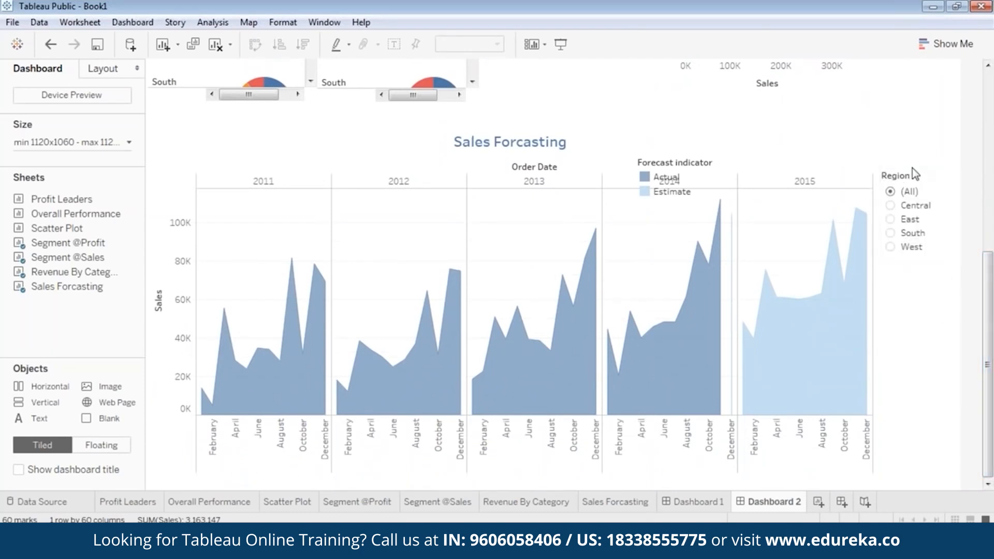
drag(917, 166, 916, 215)
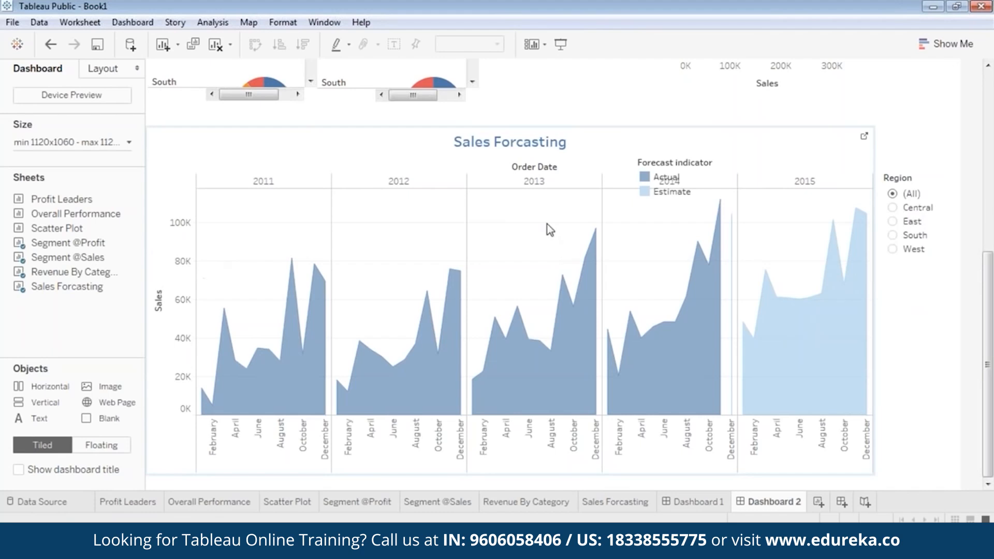
drag(77, 213, 534, 138)
Step: Add a Category filter for the Sales Forcasting chart and move it below the Region filter
right_click(517, 130)
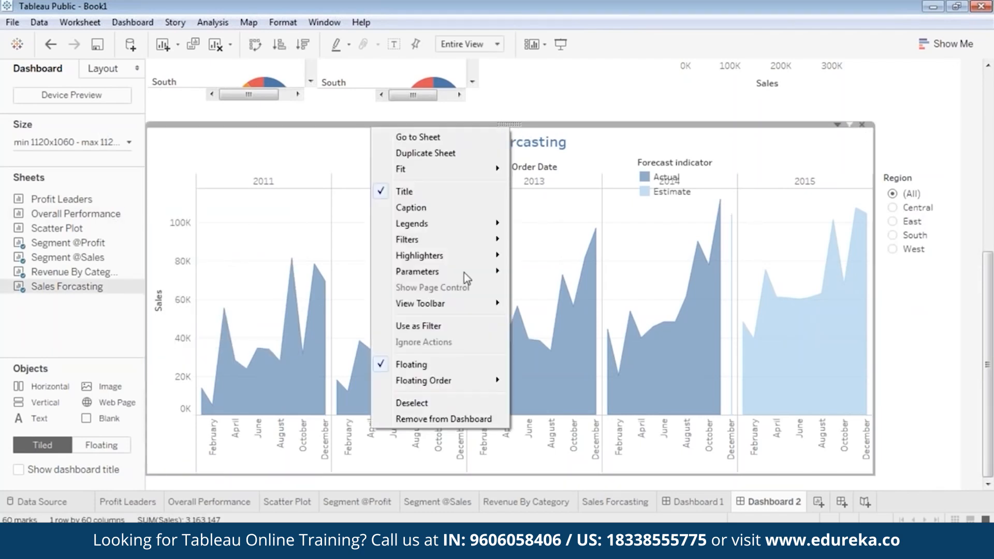
mouse_move(496, 240)
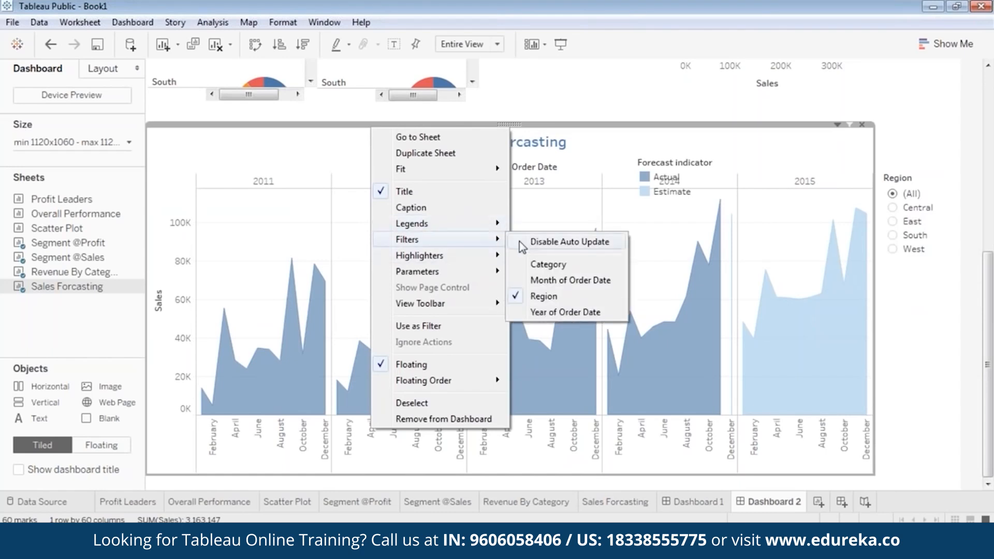
click(542, 263)
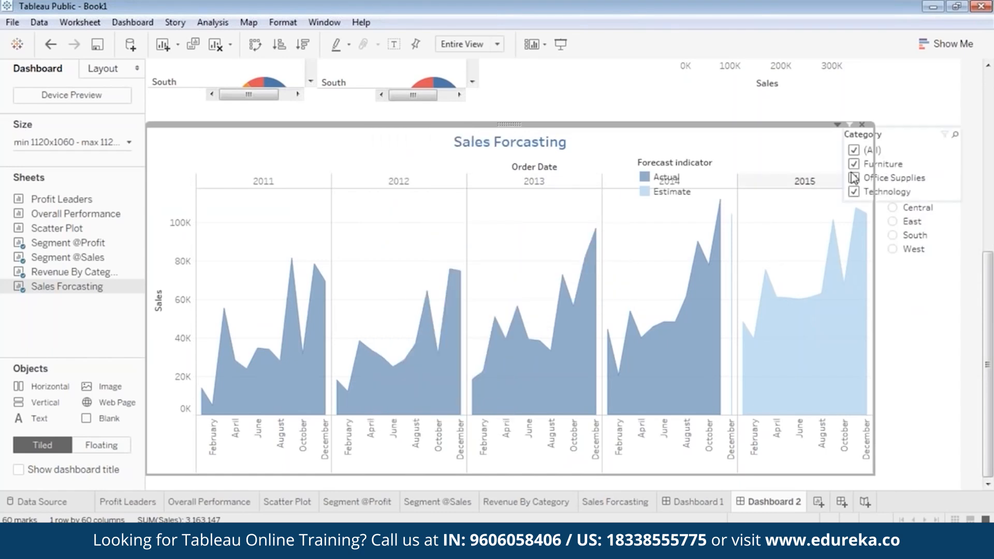
click(941, 151)
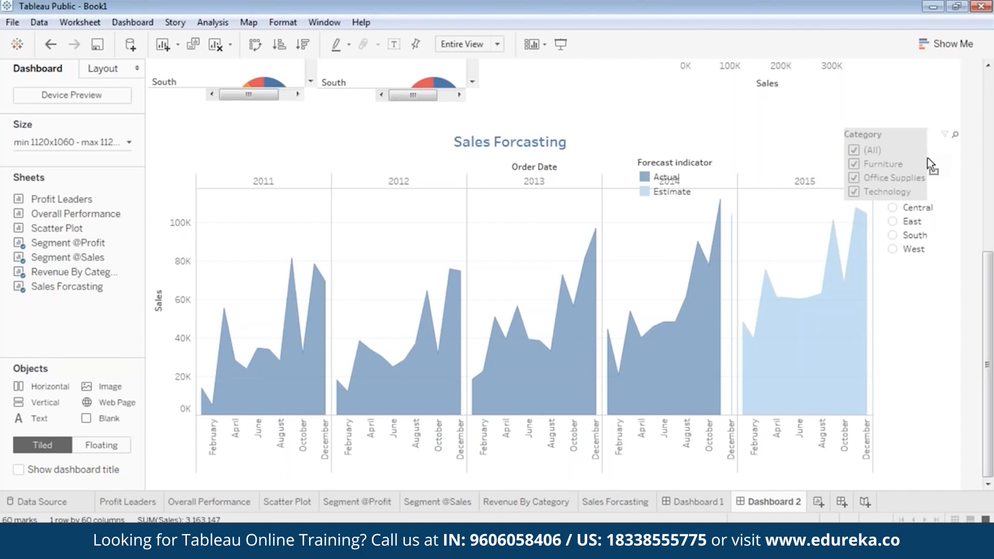
drag(881, 136, 915, 269)
click(924, 267)
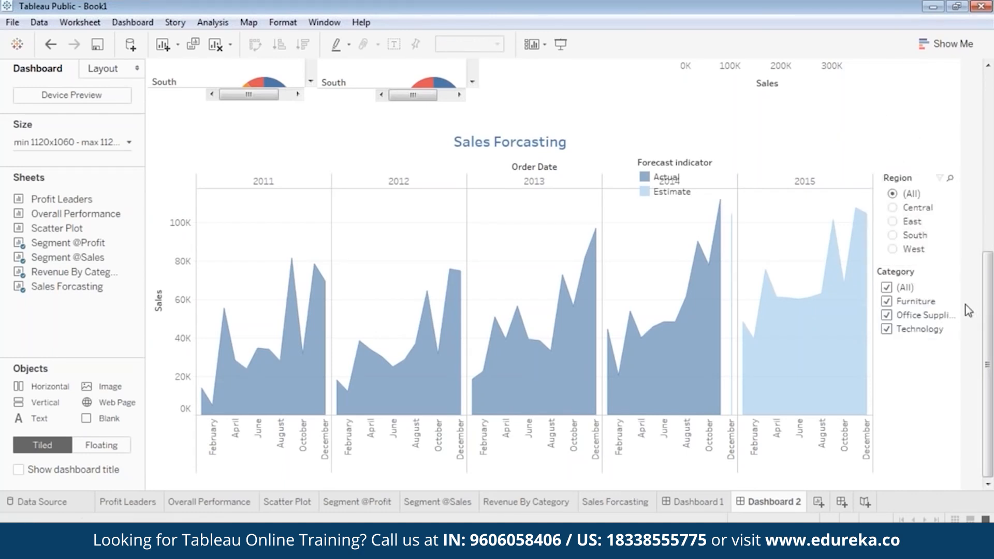
Step: Narrow the Category filter card and shift the Region filter slightly left
click(906, 272)
drag(961, 291, 951, 290)
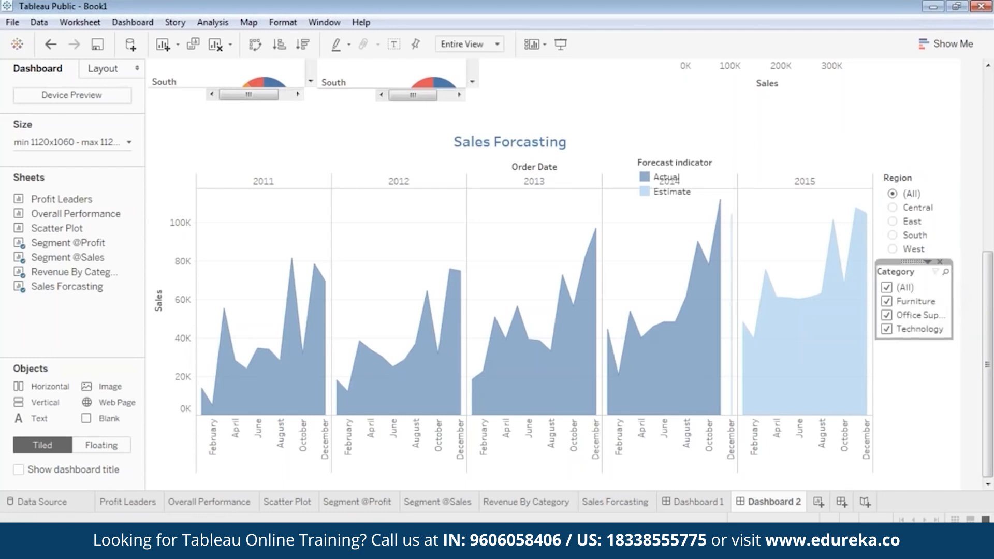
drag(913, 262, 918, 267)
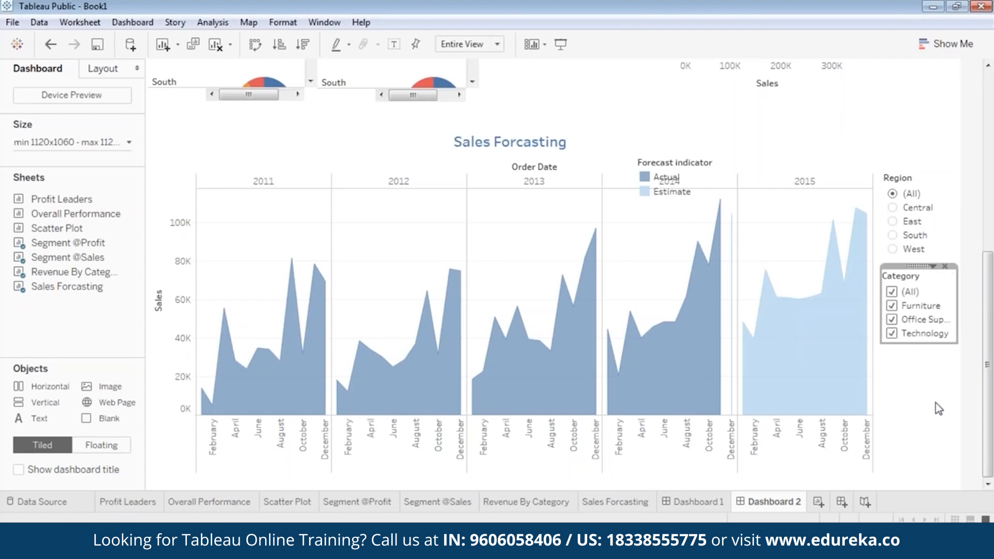
click(903, 197)
drag(917, 168, 914, 169)
Step: Move the Forecast indicator legend above the 2015 panel and view Dashboard 2 full screen
click(941, 361)
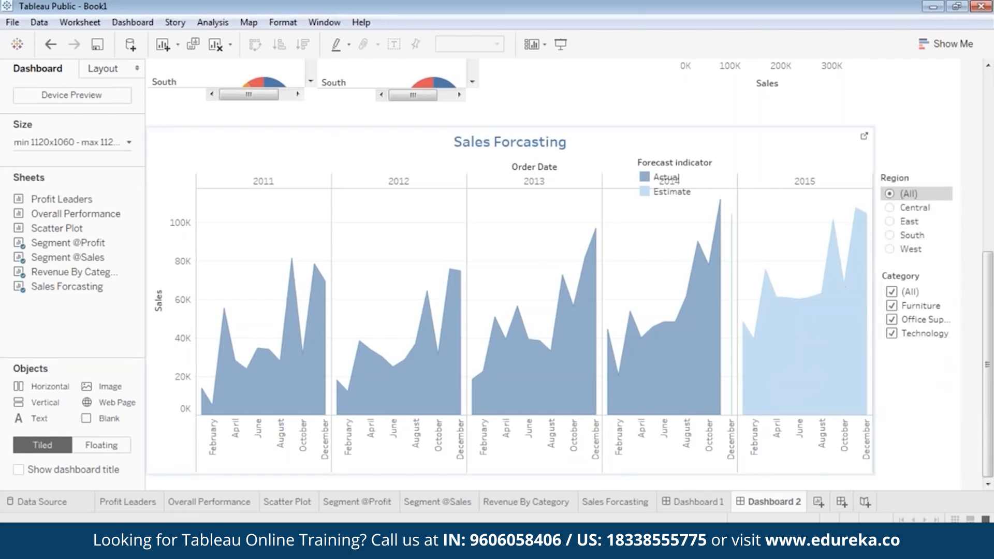
click(673, 181)
drag(677, 138, 806, 119)
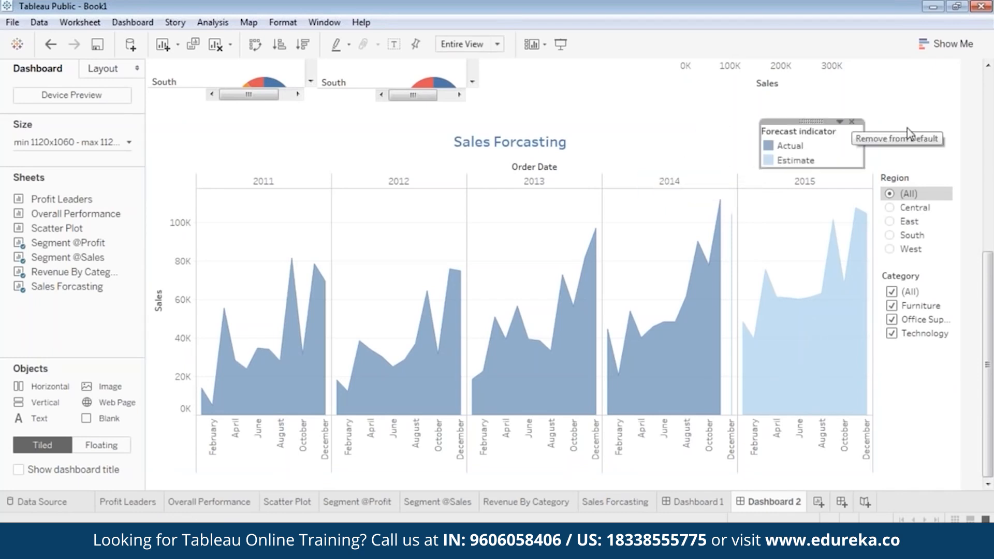
click(917, 134)
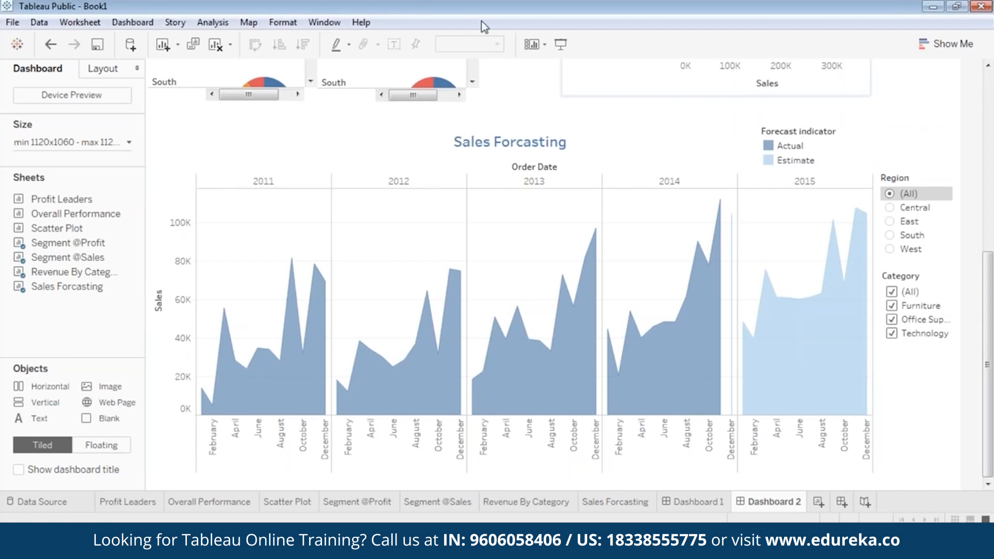
click(562, 45)
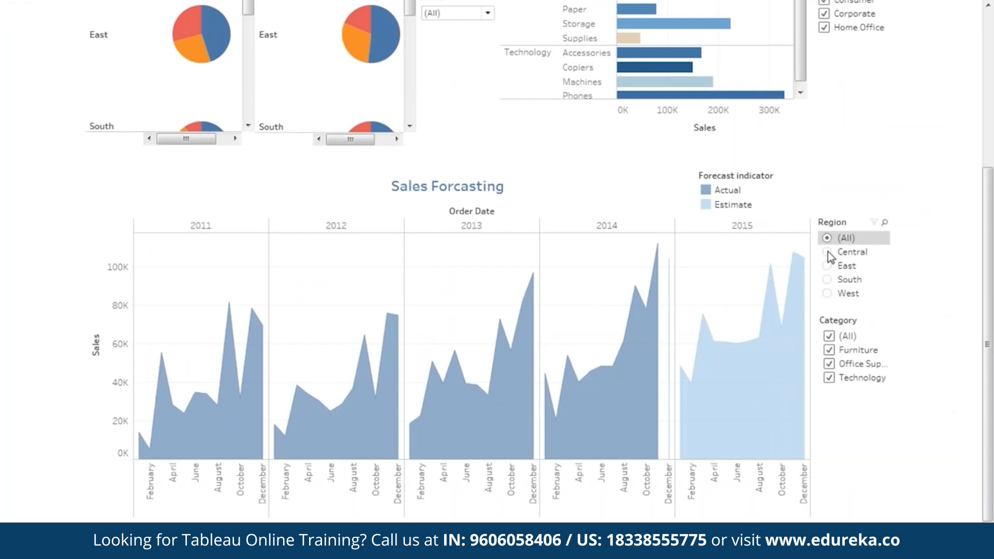
click(830, 266)
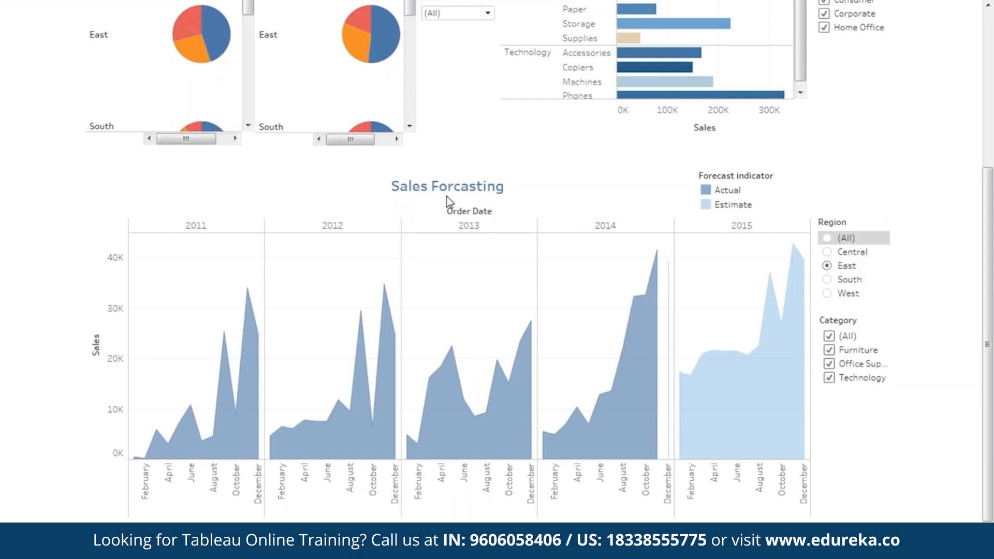
mouse_move(698, 400)
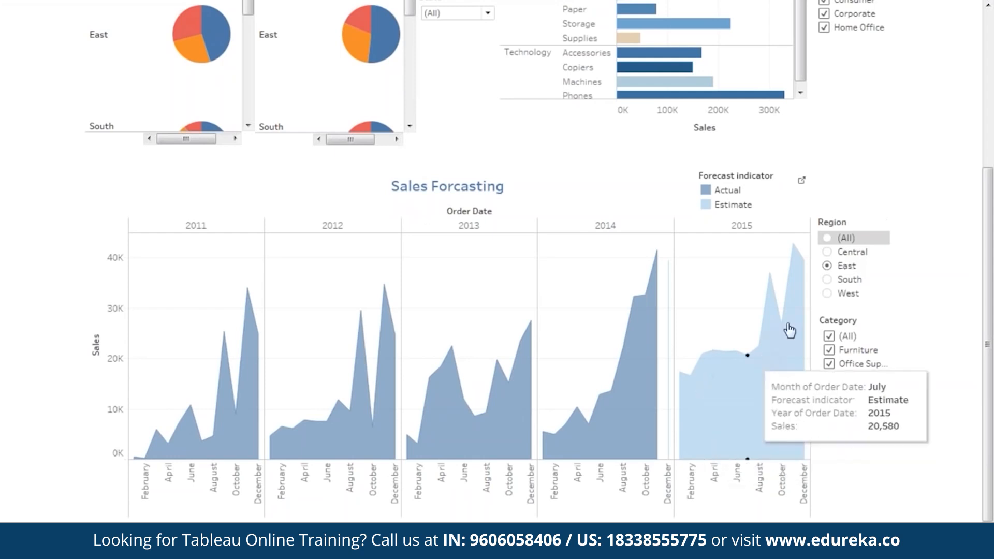
click(827, 293)
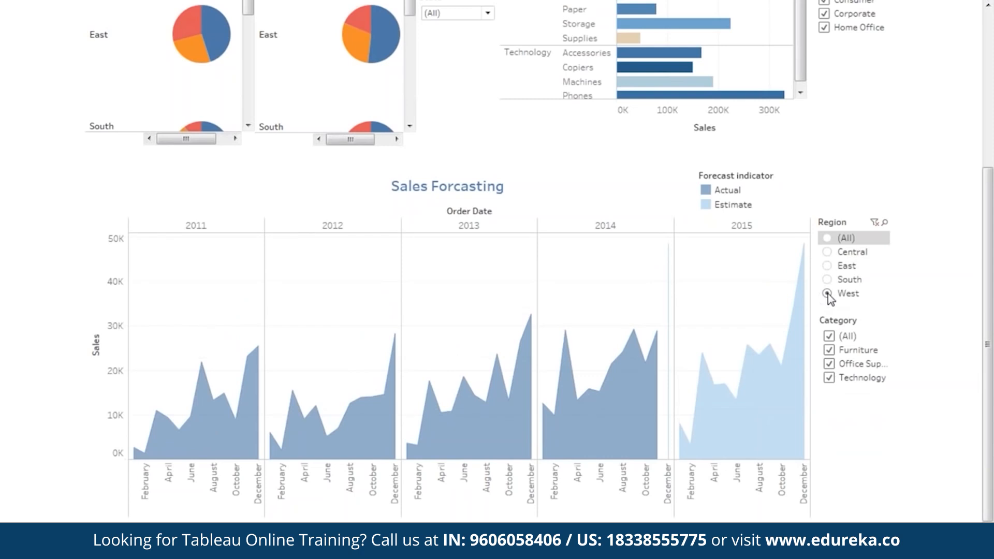
click(829, 240)
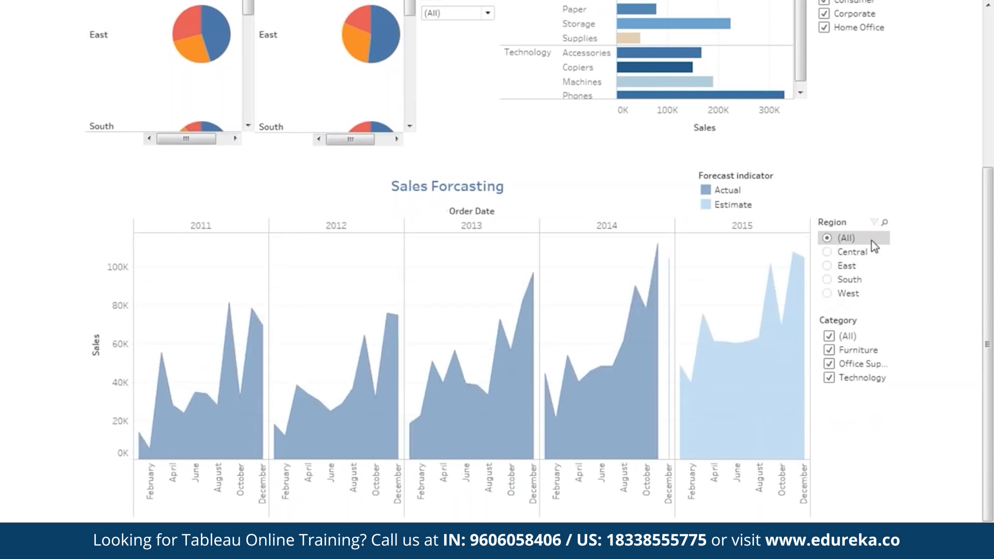
click(829, 336)
click(829, 351)
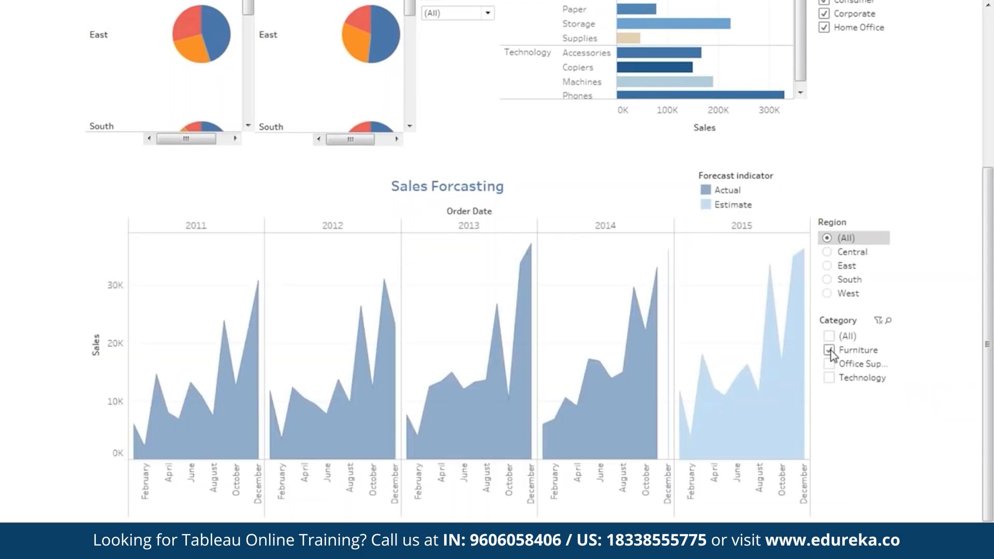
click(829, 364)
click(829, 378)
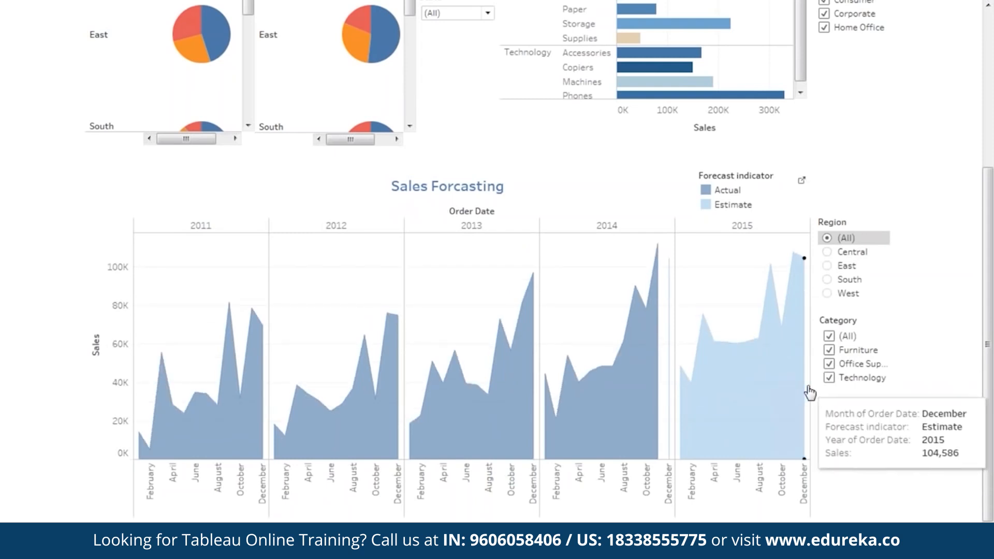
drag(990, 326, 992, 128)
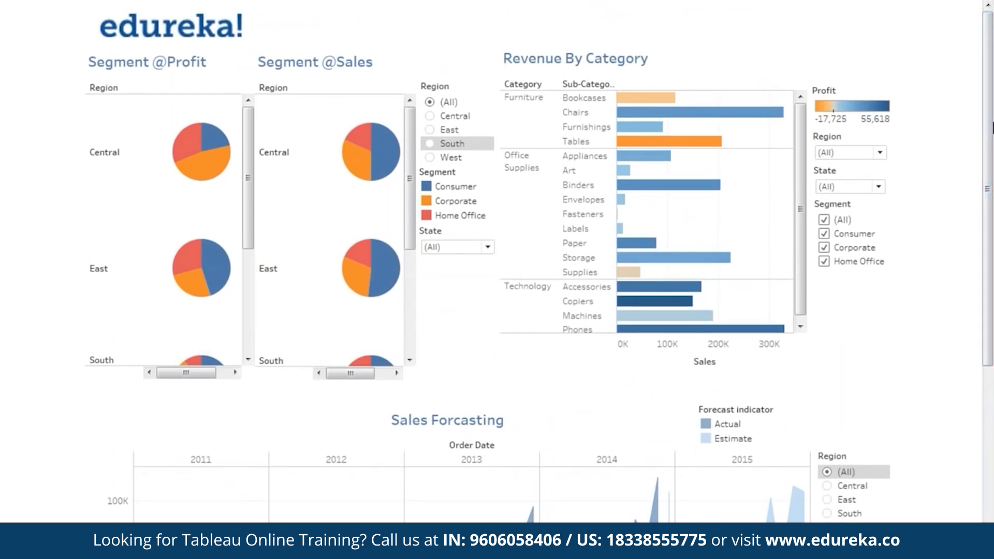
Step: Scroll through Dashboard 1 to review its filters and charts
drag(991, 230, 993, 203)
drag(991, 276, 992, 429)
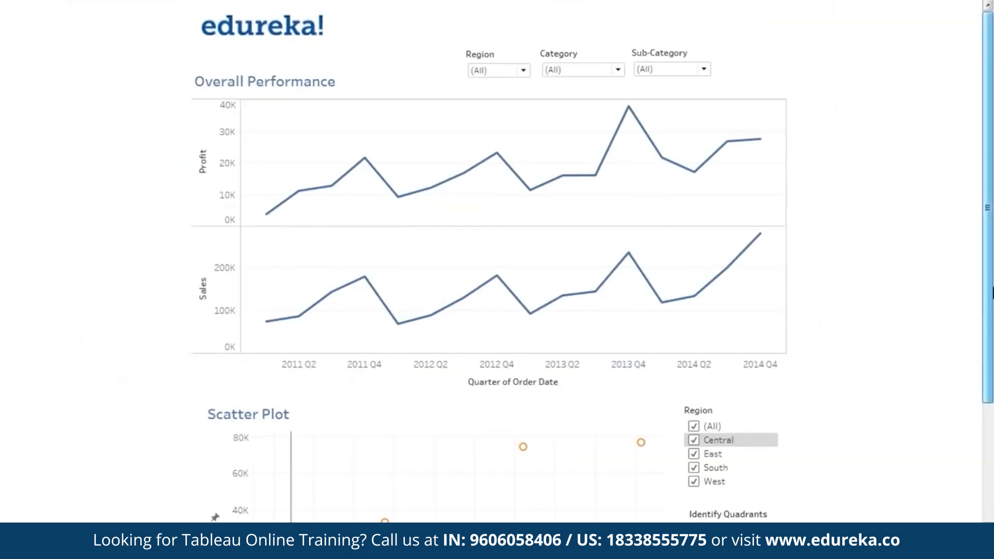
drag(991, 253, 992, 287)
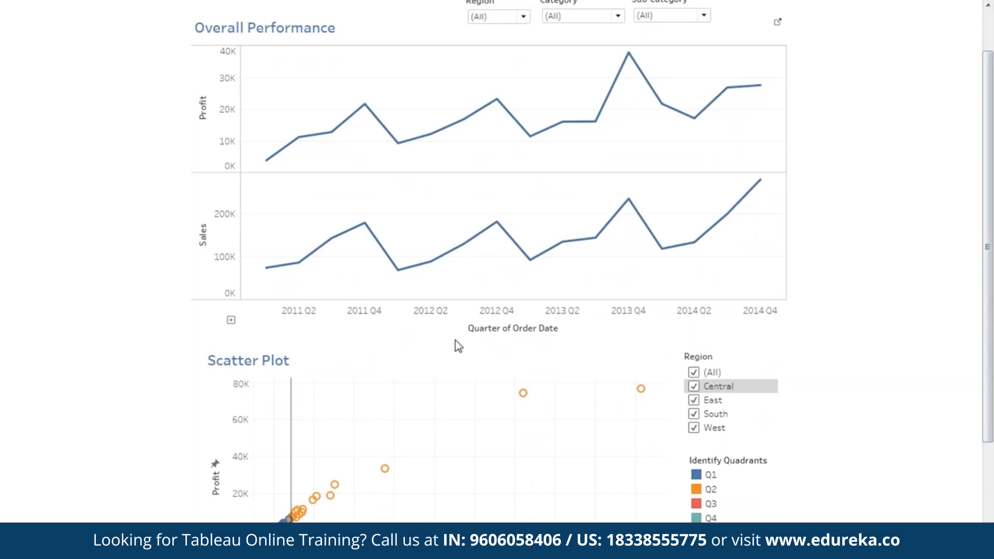
mouse_move(992, 282)
mouse_down()
mouse_move(989, 385)
mouse_move(990, 269)
mouse_up()
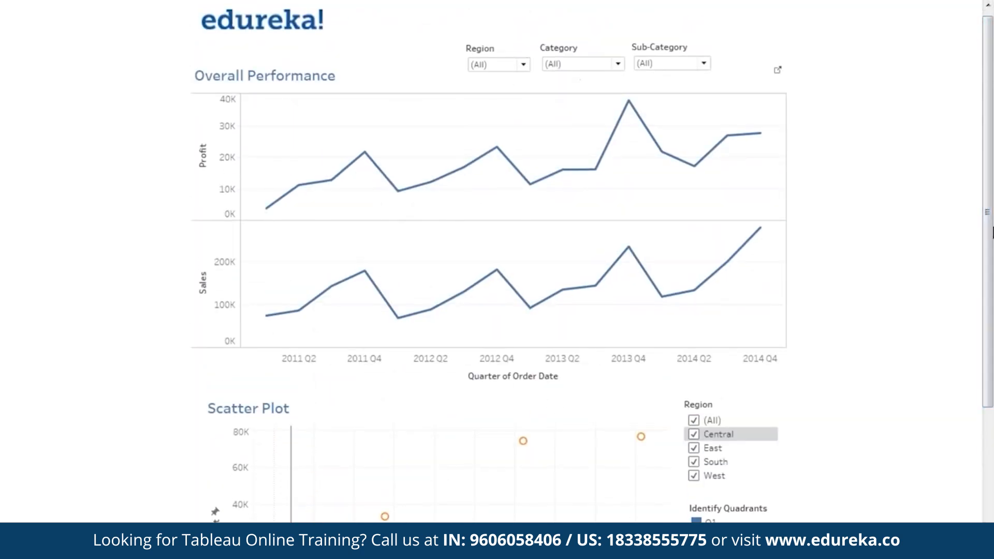
drag(990, 235, 958, 210)
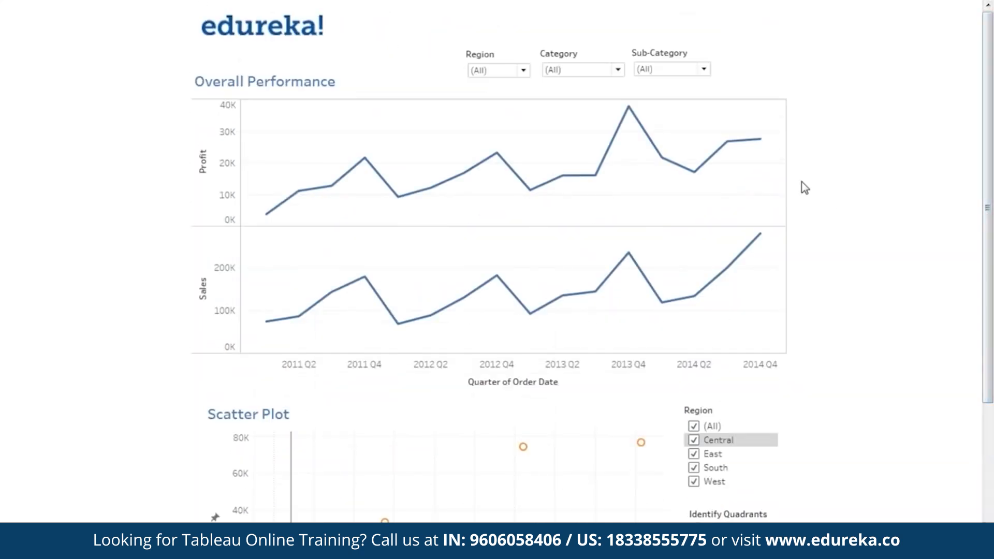
Step: Open the Region filter's dropdown and close it without changing the selection
click(479, 76)
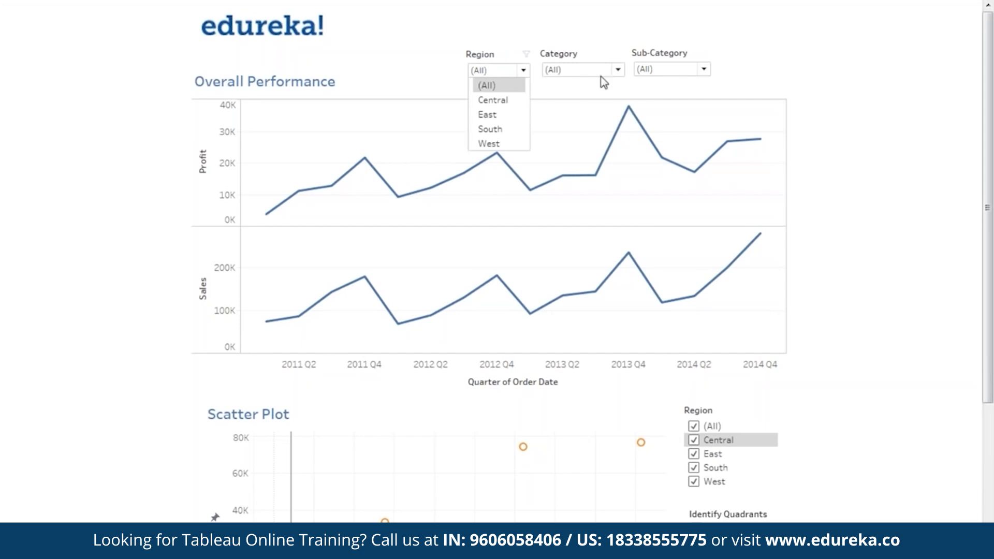
click(845, 136)
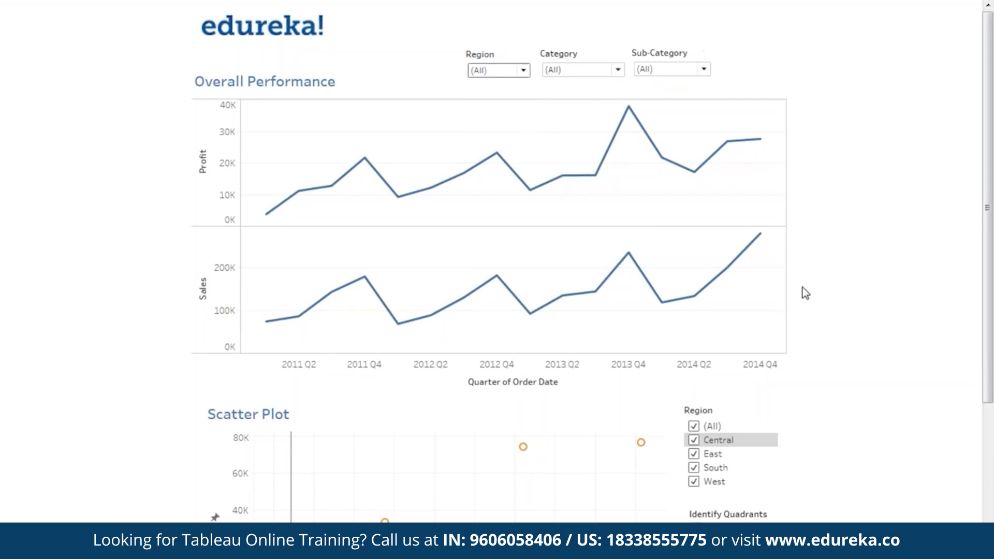
drag(992, 280, 992, 401)
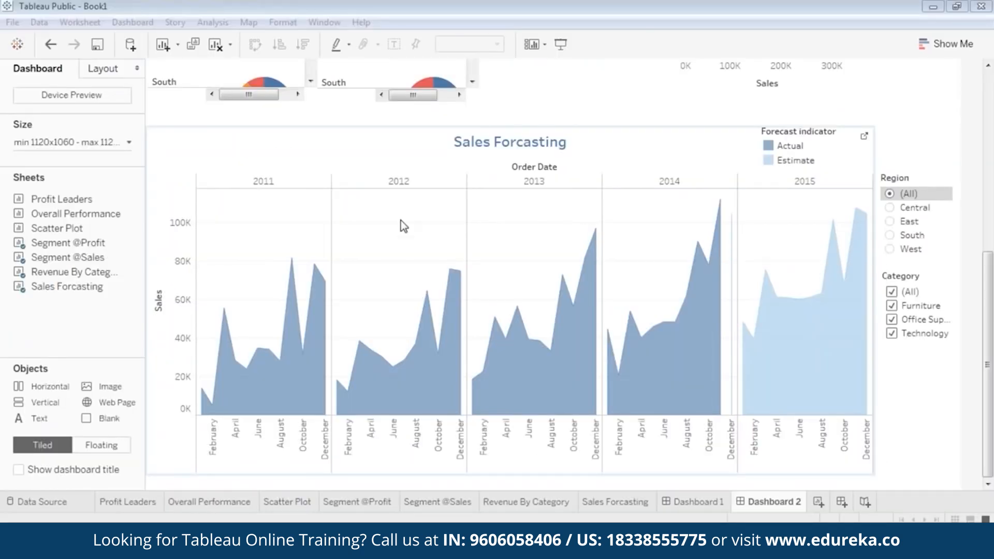
Step: Start Save to Tableau Public and enter the account e-mail in the Sign In dialog
click(13, 22)
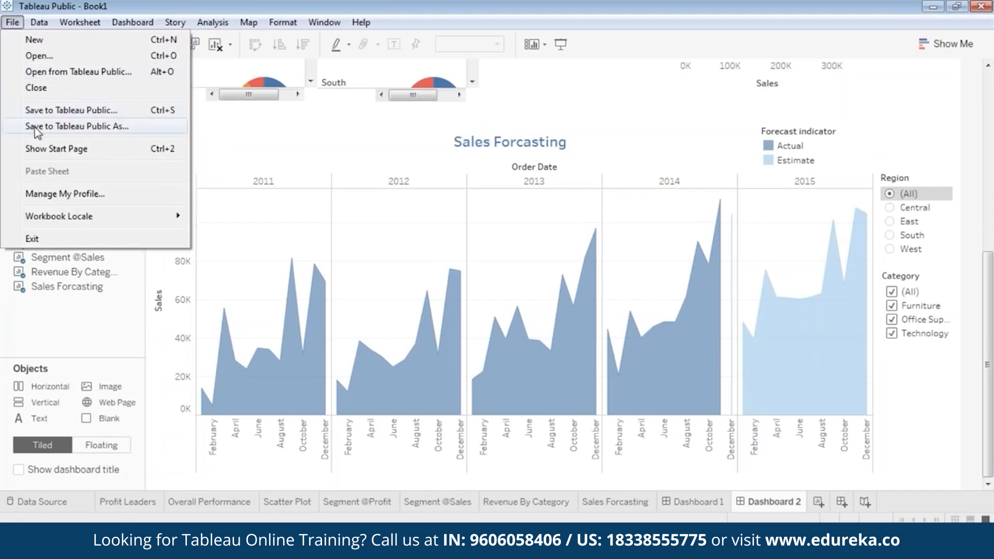
click(67, 111)
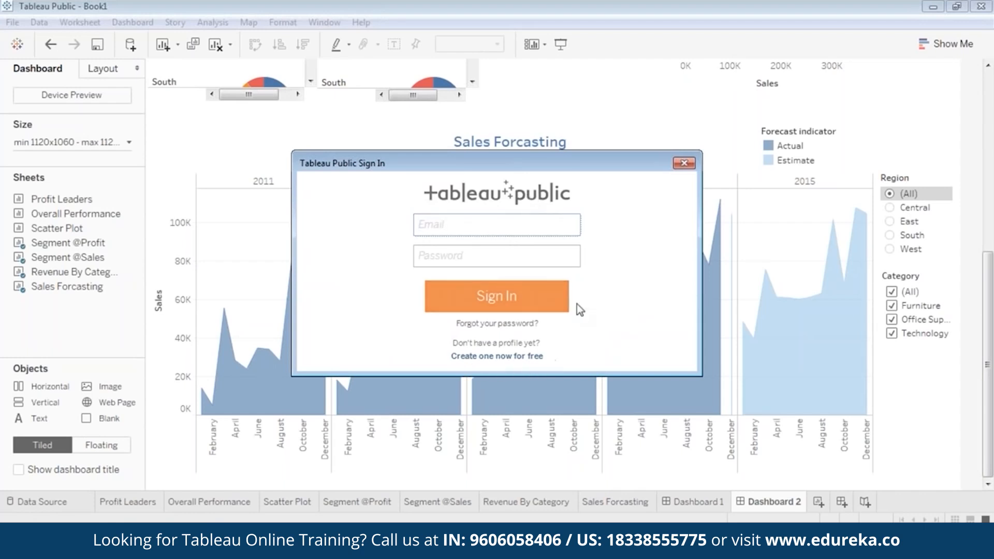
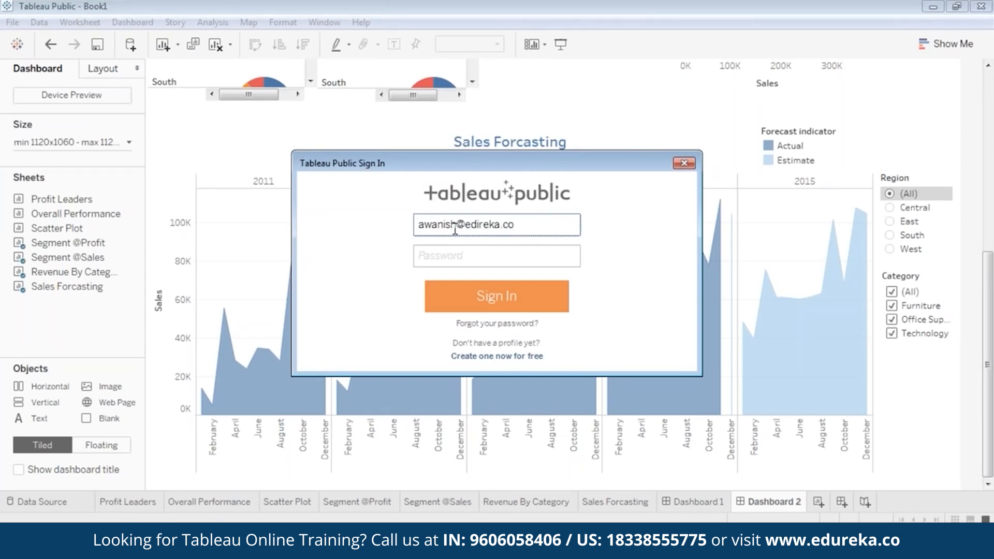
Step: Correct the e-mail's mistyped domain, then enter the account password
click(469, 250)
click(477, 224)
double_click(477, 224)
text(edureka.co)
click(503, 251)
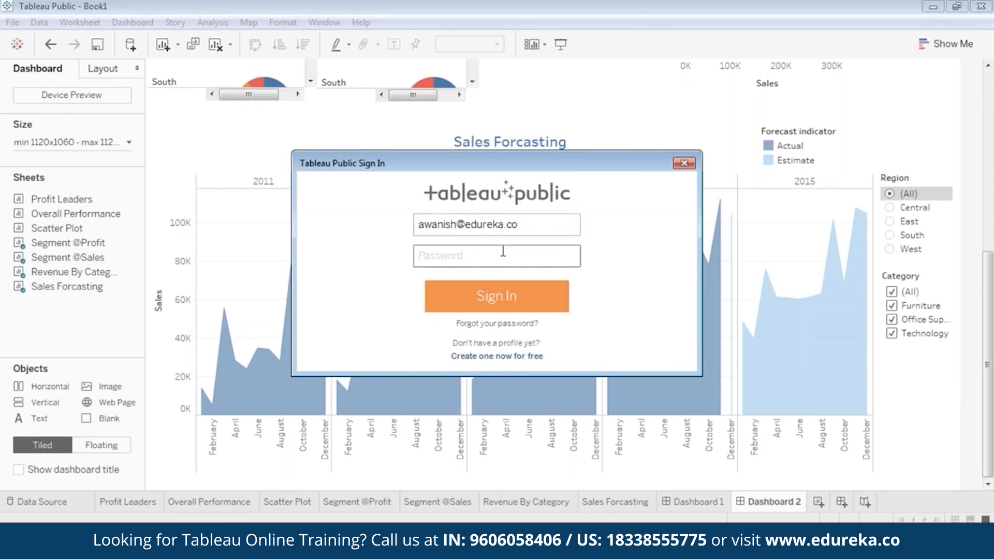
text(•)
Step: Sign in, replace Book1 with the title Superstore_Dashboard, and save it online
click(510, 297)
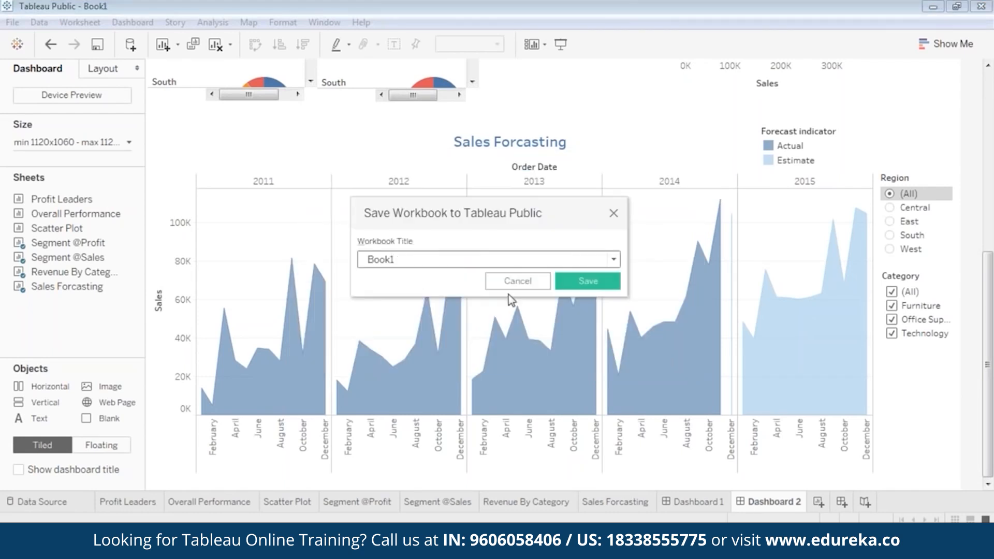
text(Superstore_Dashboard)
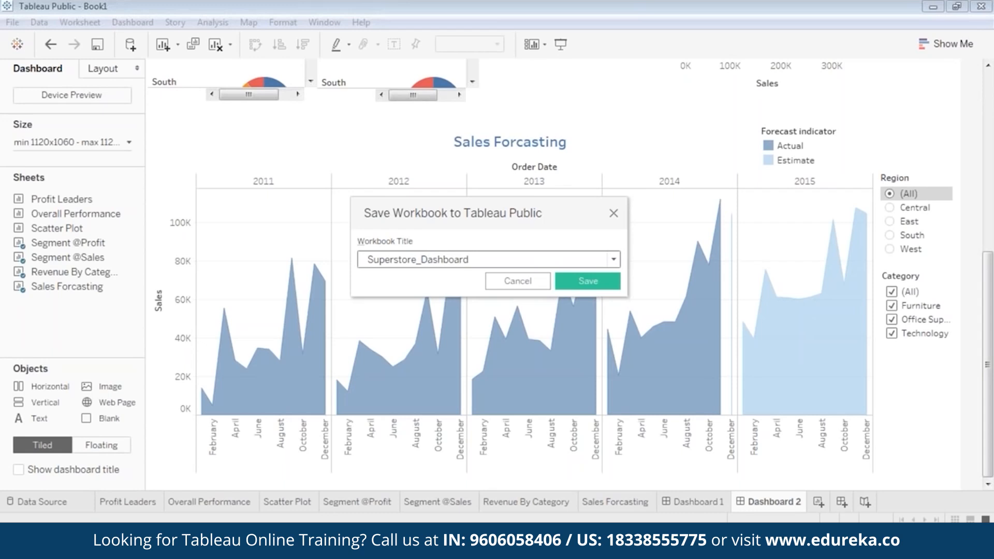
click(559, 287)
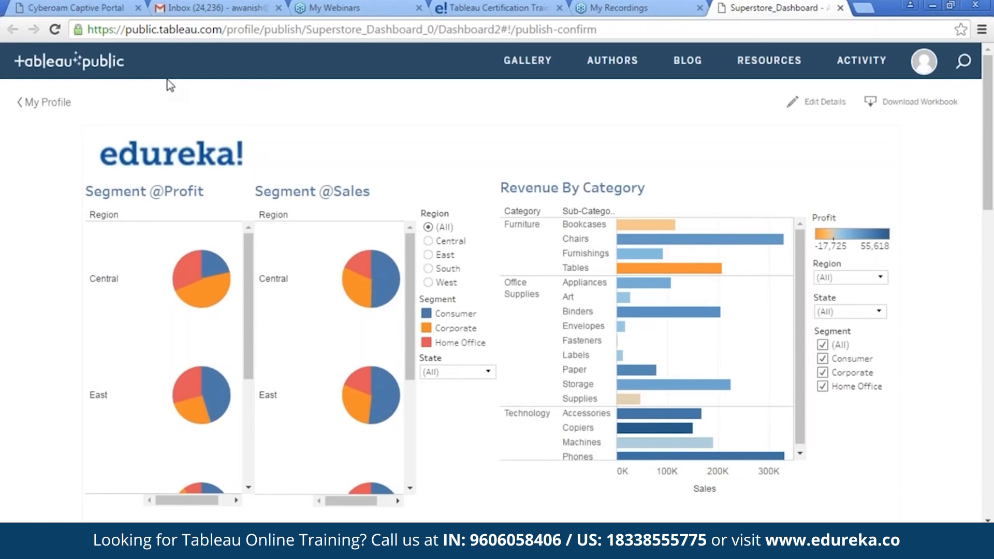
Step: Scroll the published page down to More Detail, which lists 9 sheets, and back up
scroll(710, 217, down, 10)
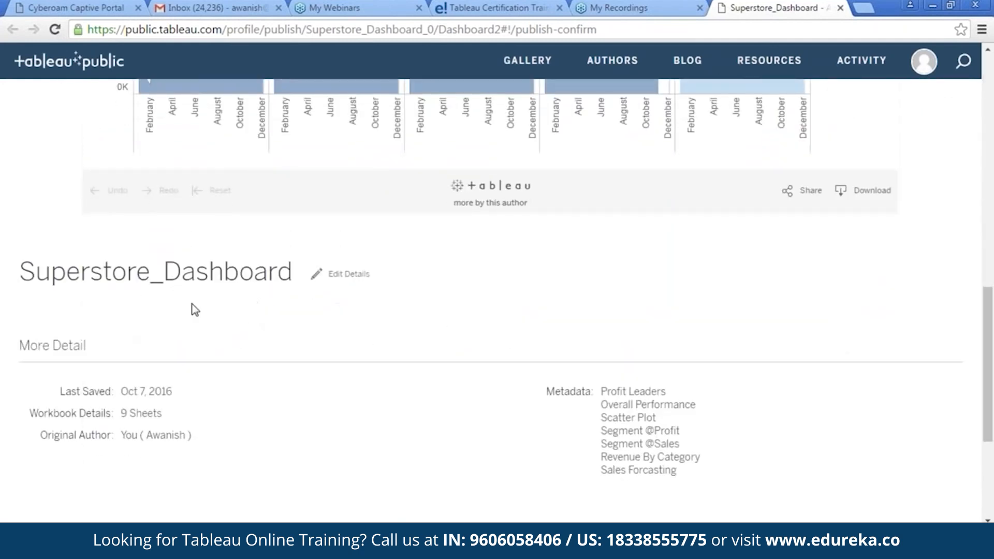
scroll(623, 293, up, 10)
scroll(764, 248, up, 1)
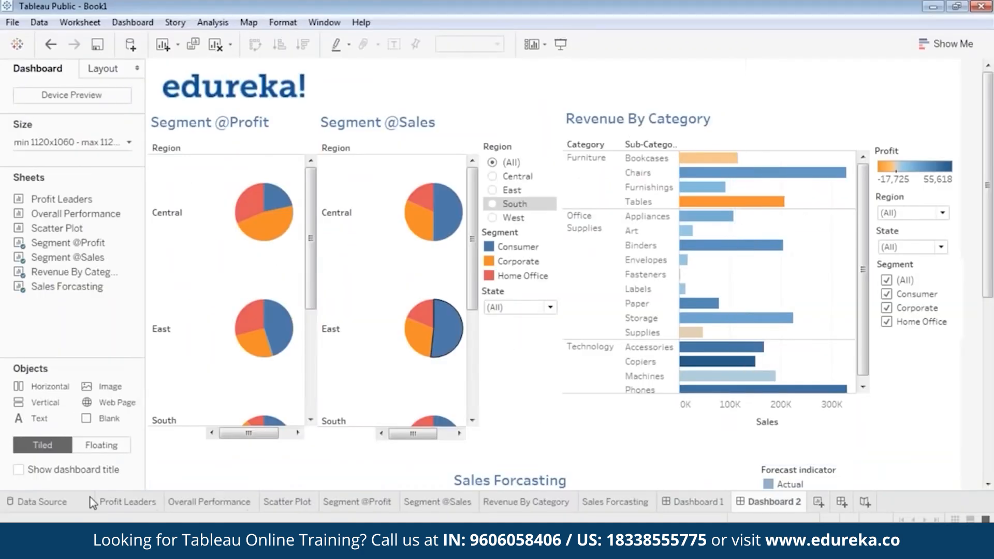
Step: Check the Orders (Sample - Superstore) data source, then switch to the Profit Leaders state map
click(63, 500)
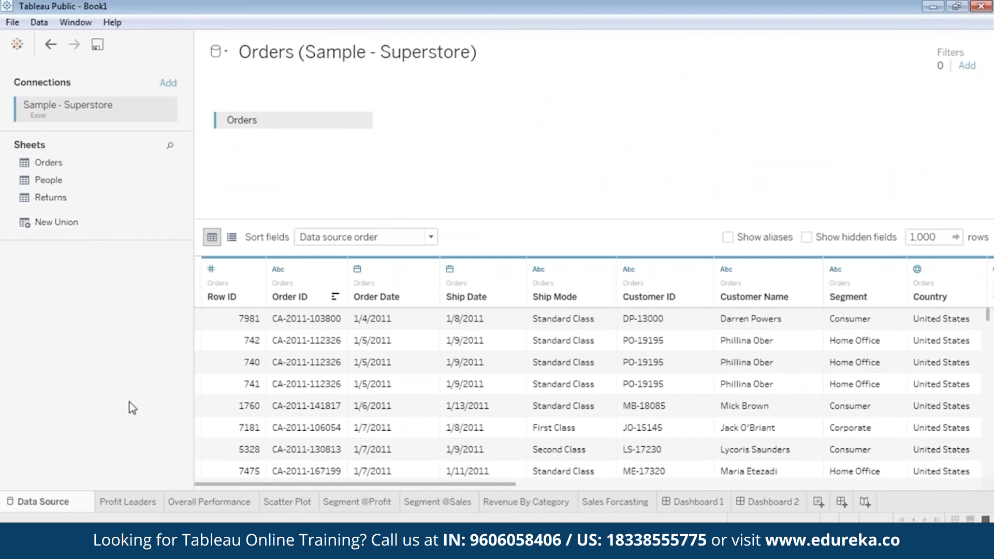
click(135, 500)
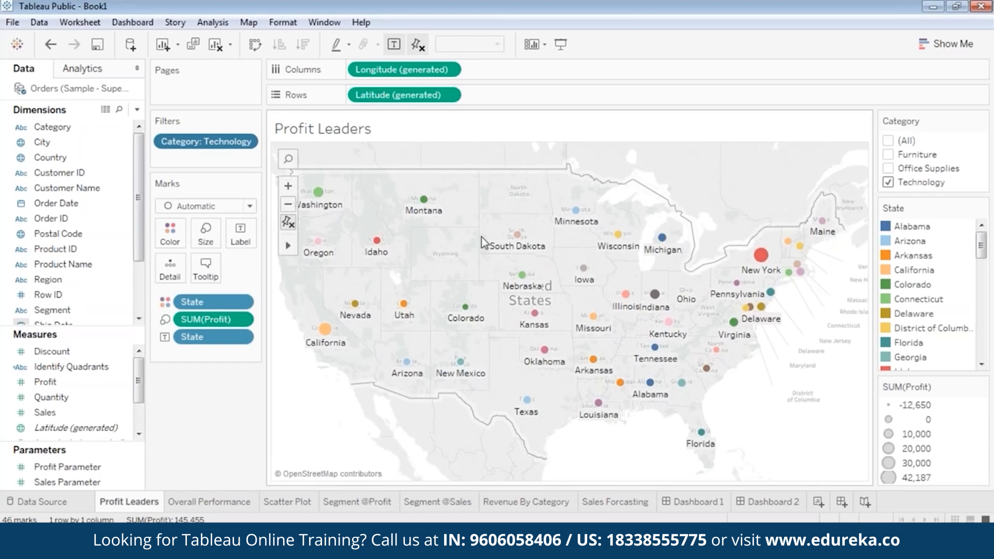
mouse_move(215, 502)
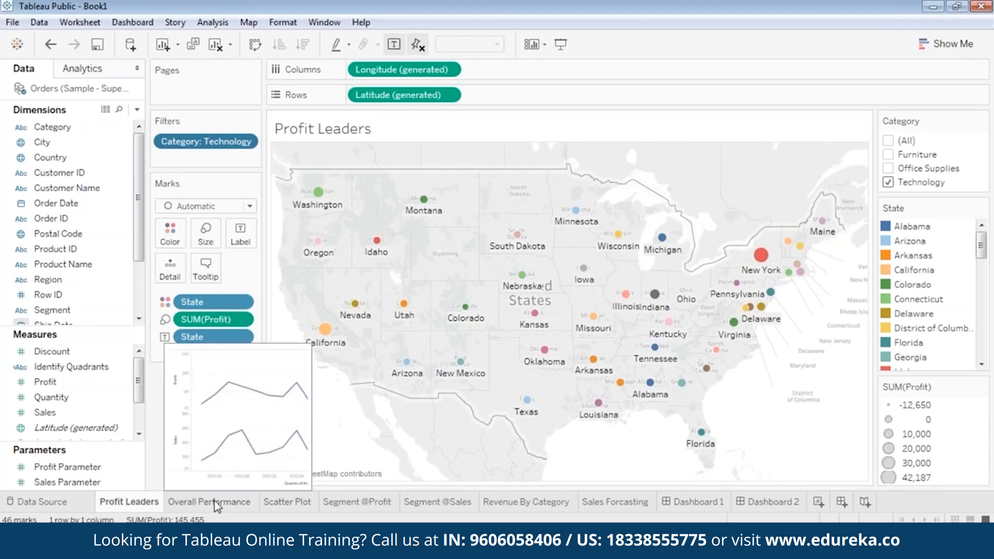
click(215, 503)
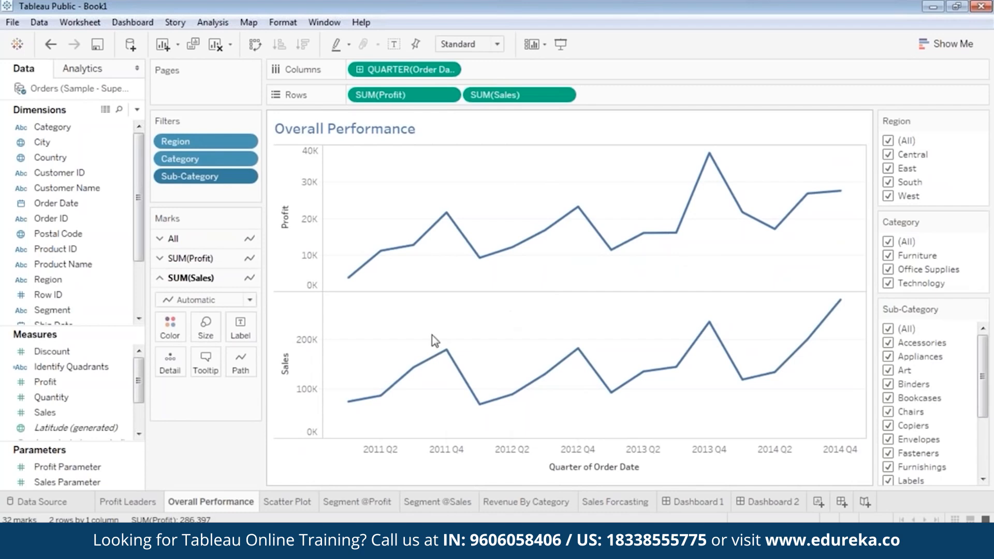
click(284, 502)
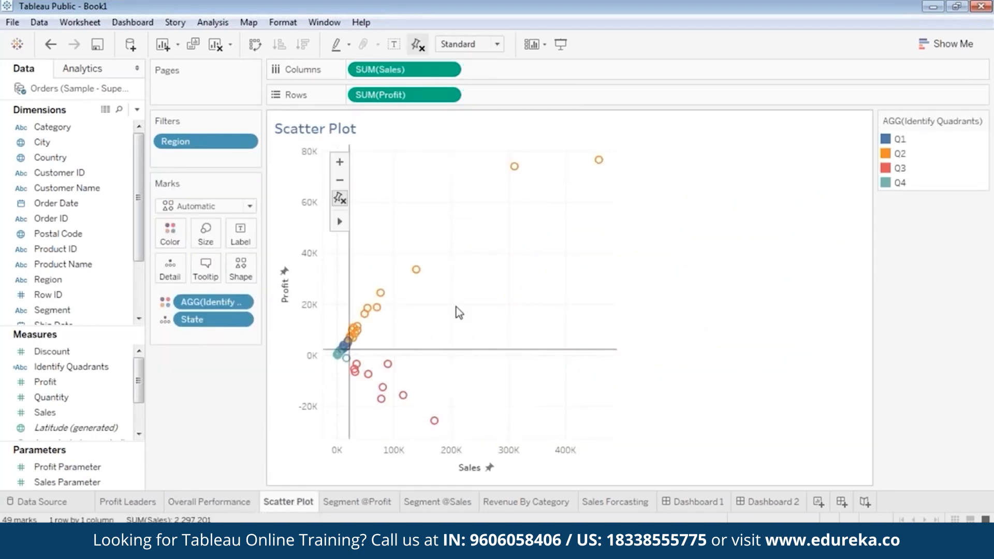
click(365, 502)
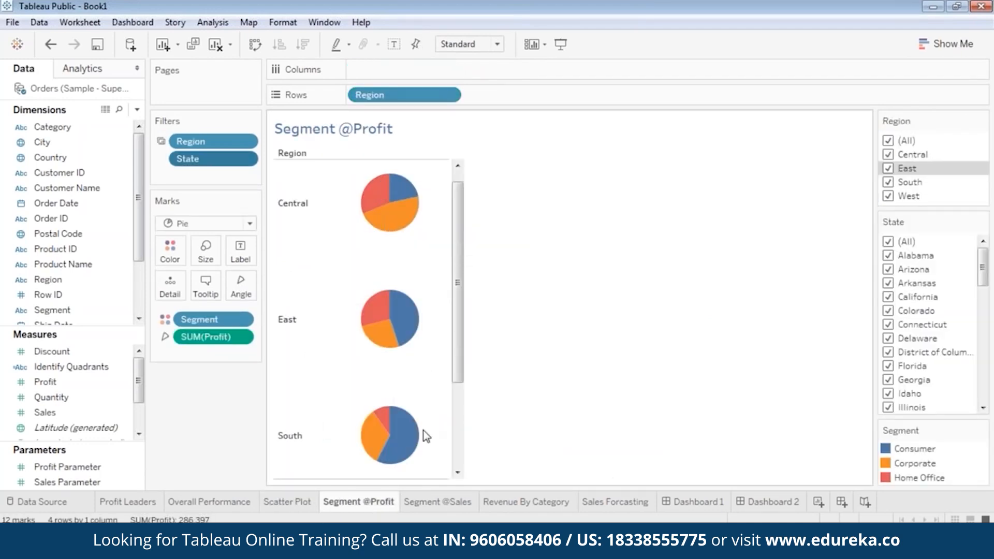
click(430, 502)
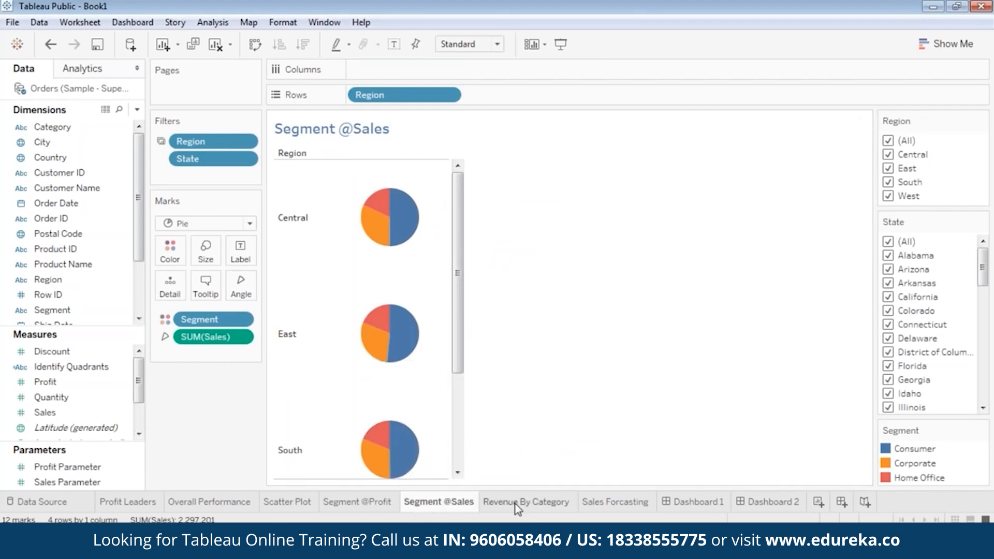
click(529, 502)
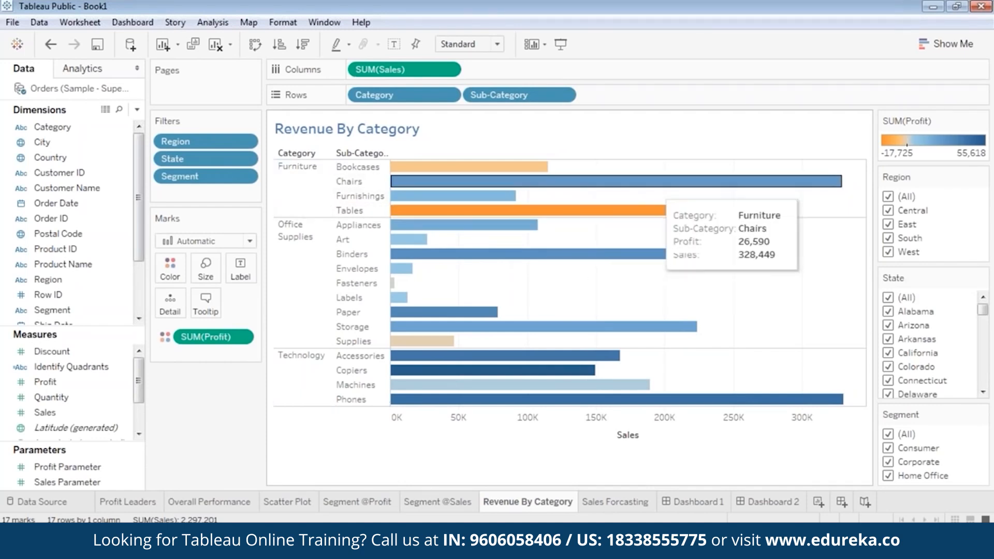
Step: Open Sales Forcasting, then Dashboard 1, and finish on Dashboard 2 scrolled down
click(650, 497)
drag(741, 480, 490, 479)
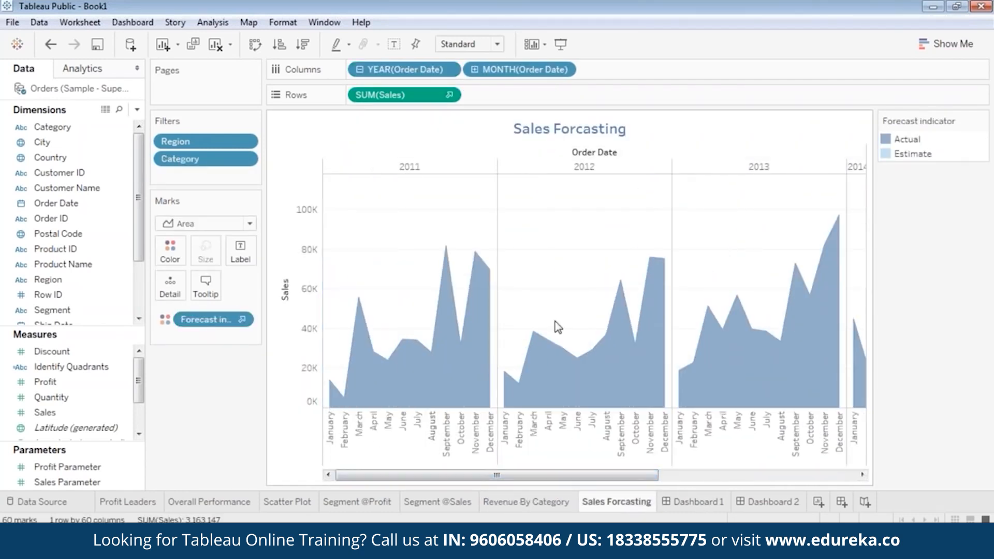
drag(555, 475, 787, 473)
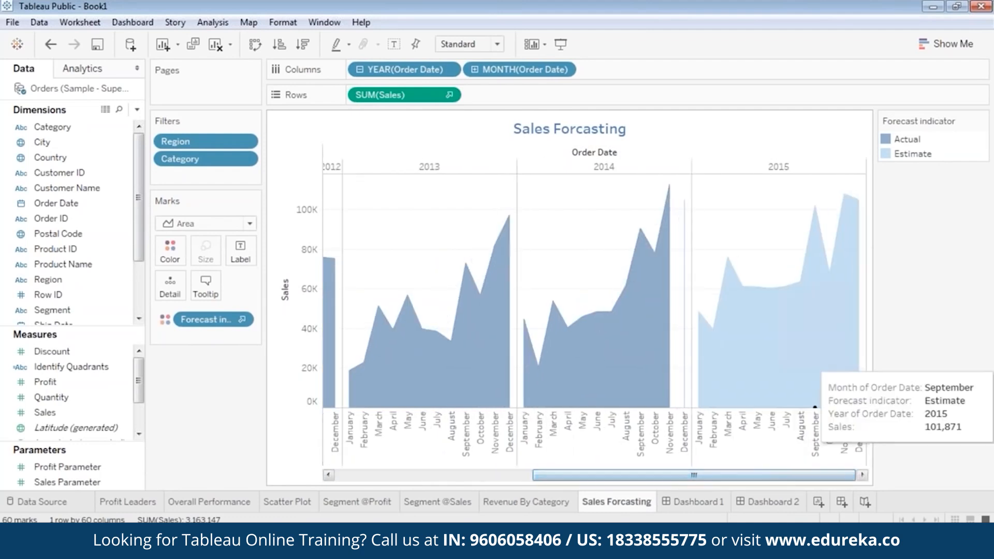
click(710, 502)
click(757, 503)
click(715, 503)
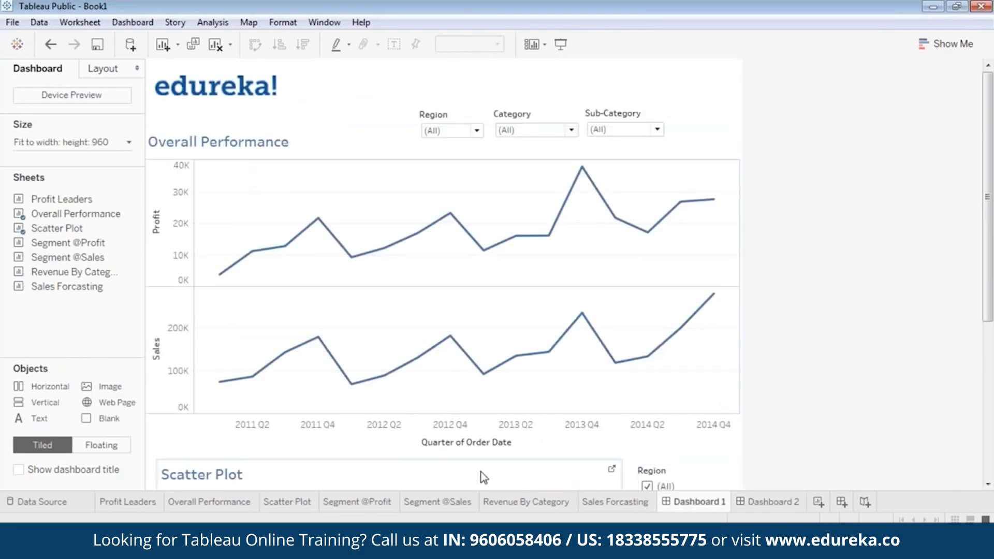
click(781, 503)
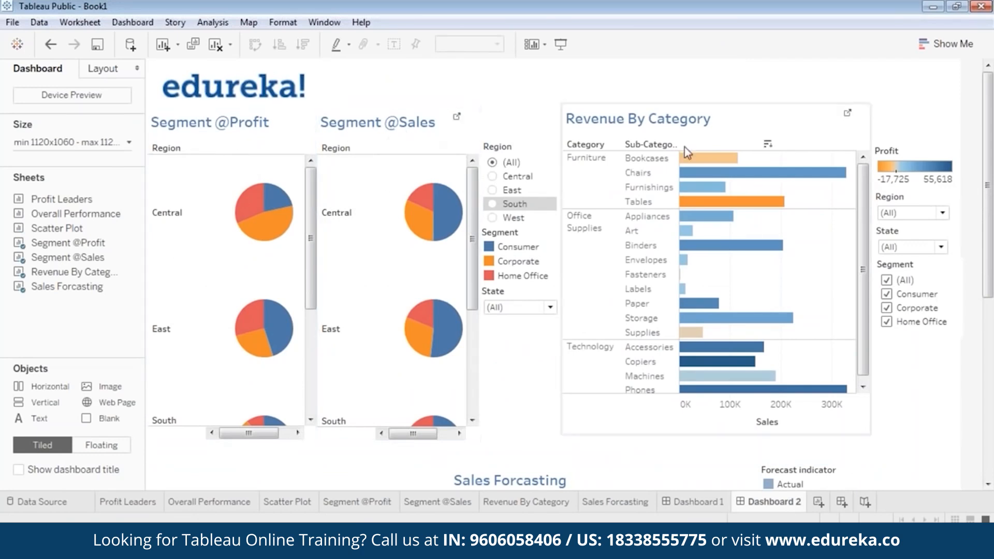
scroll(990, 277, down, 5)
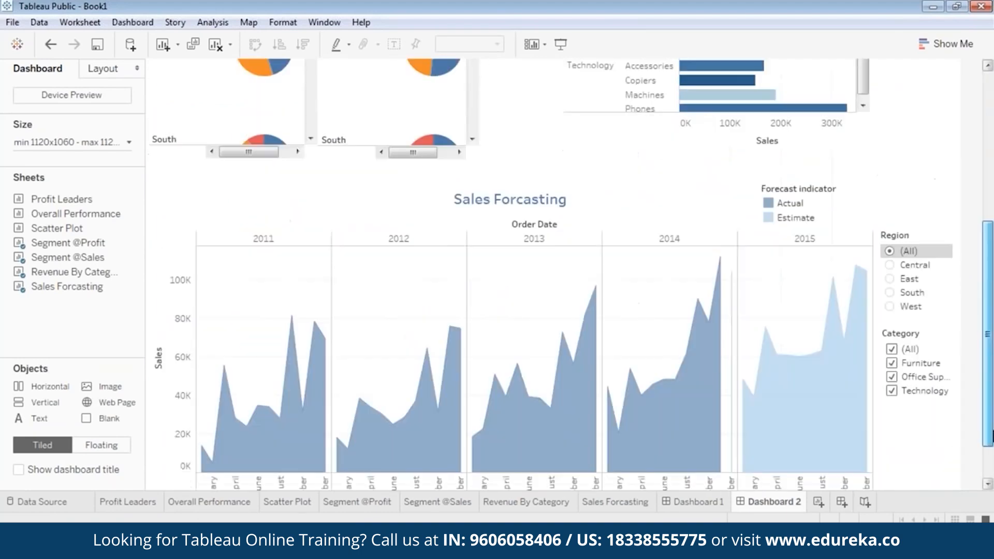